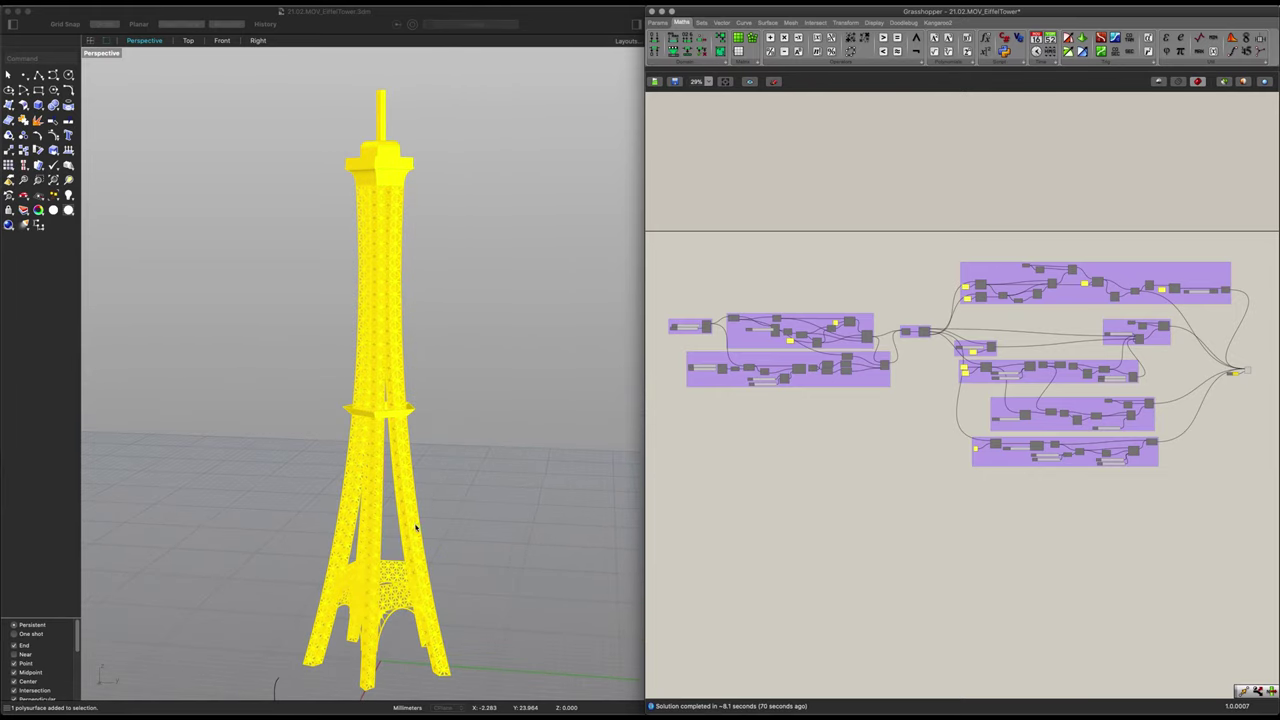
Delete the entire Eiffel Tower definition from the Grasshopper canvas, including all its groups and components
right_click_drag(416, 527, 522, 421)
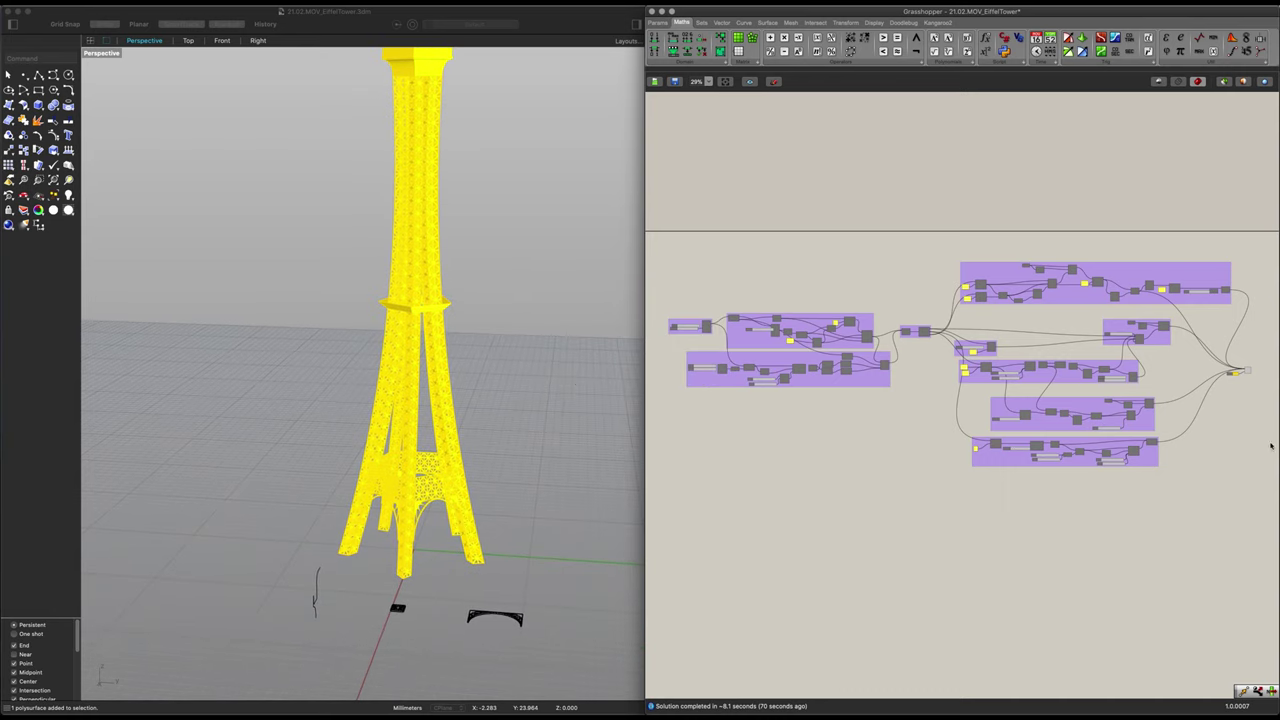
left_click_drag(1264, 500, 662, 240)
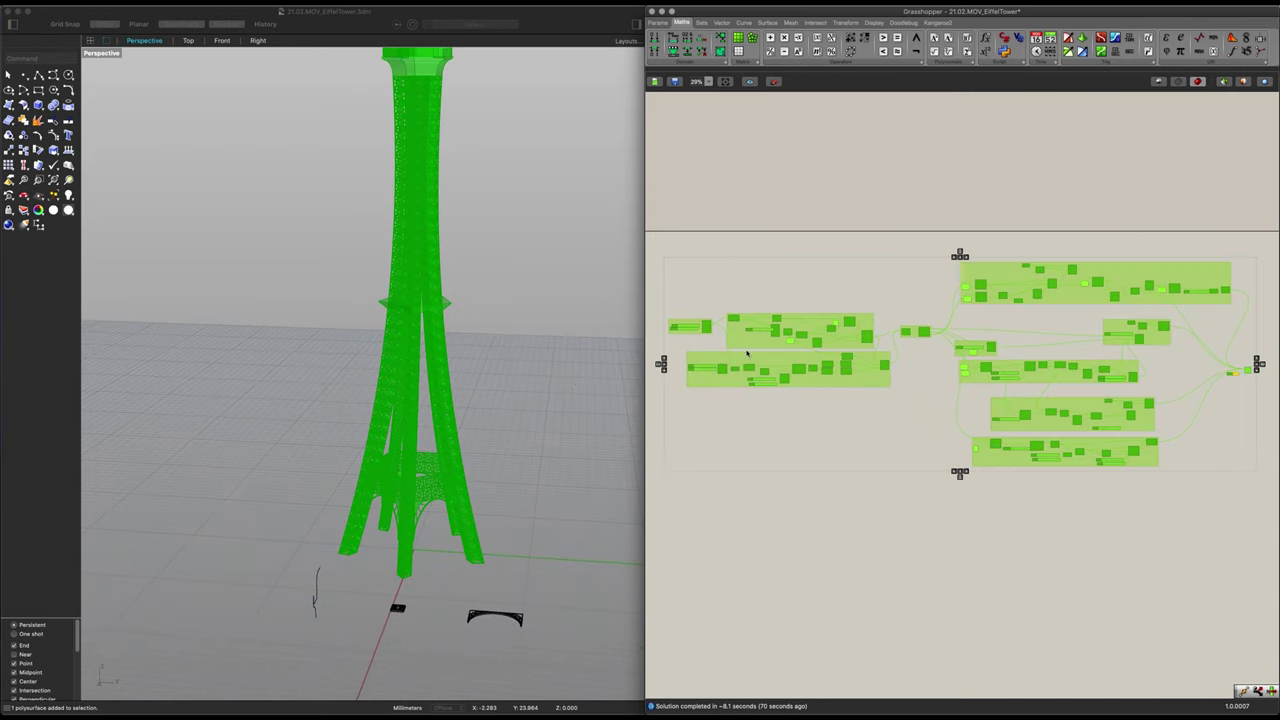
key("Delete")
Examine the remaining Rhino reference geometry: the profile curve, the square lattice panel and the decorative arch
right_click_drag(587, 556, 358, 380)
left_click(202, 464)
scroll(188, 478, "up", 2)
scroll(188, 479, "up", 3)
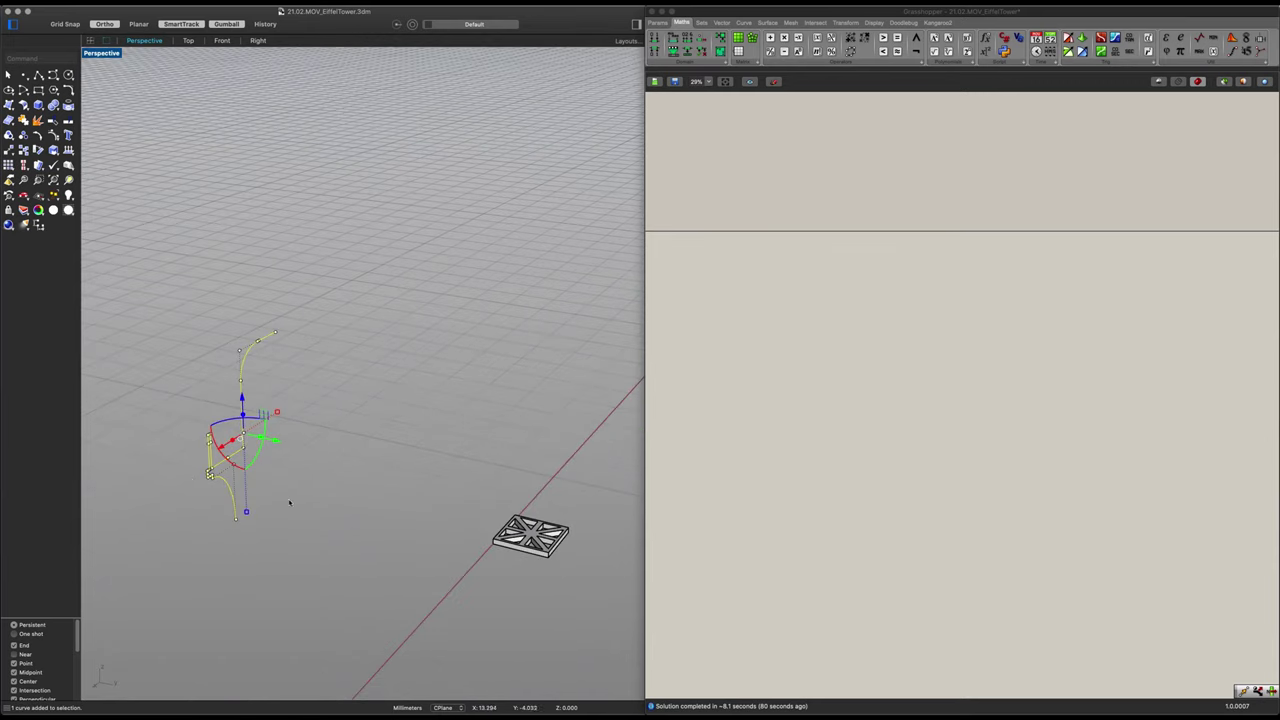
left_click(291, 504)
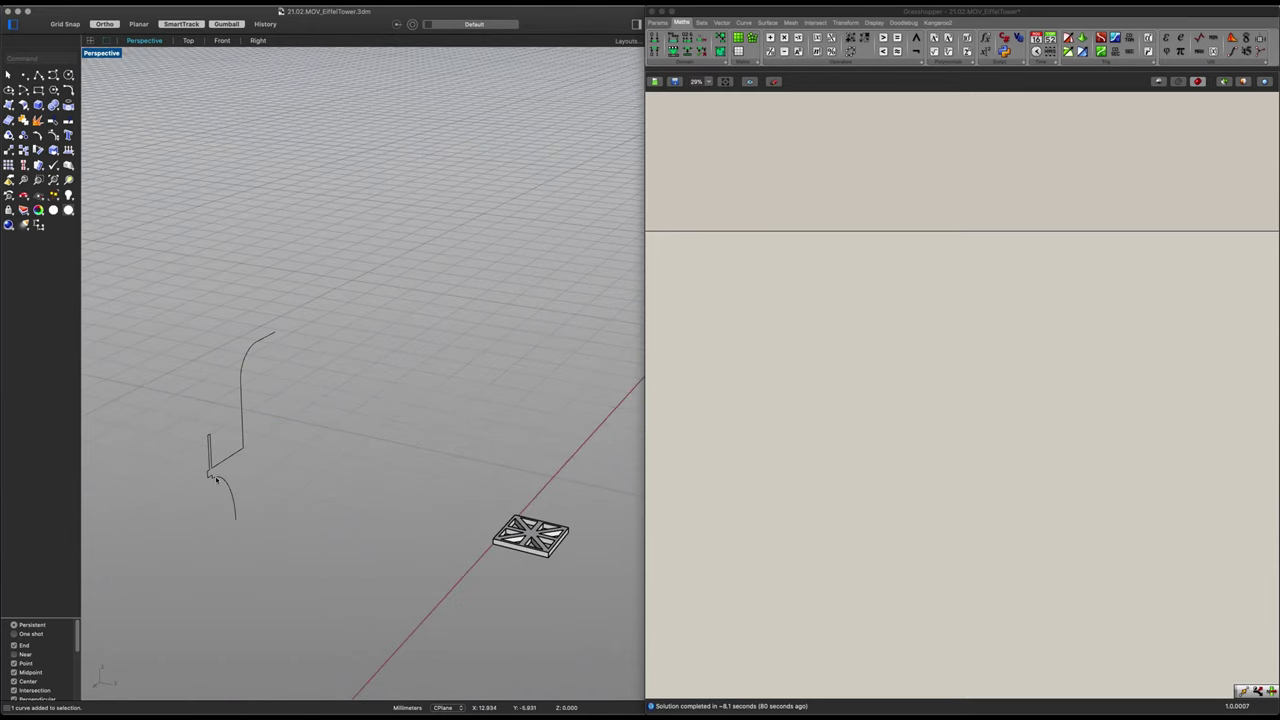
right_click_drag(215, 478, 346, 481)
scroll(360, 486, "down", 3)
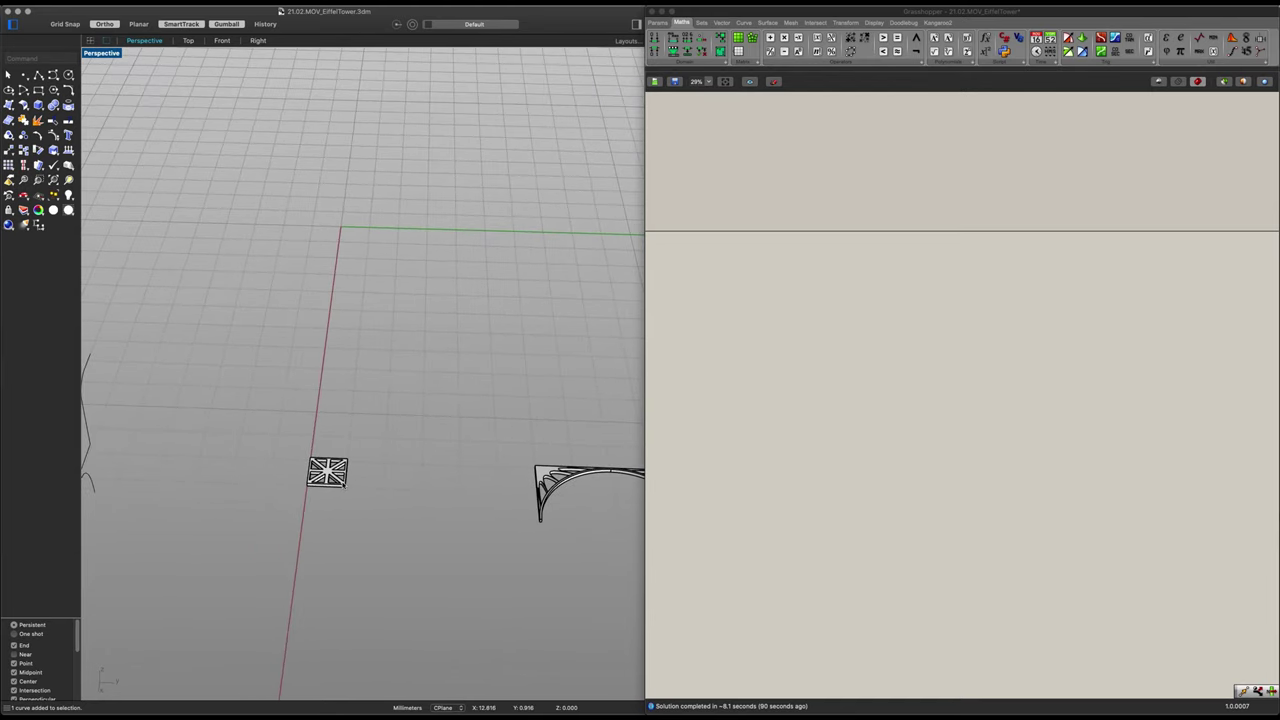
scroll(344, 482, "up", 3)
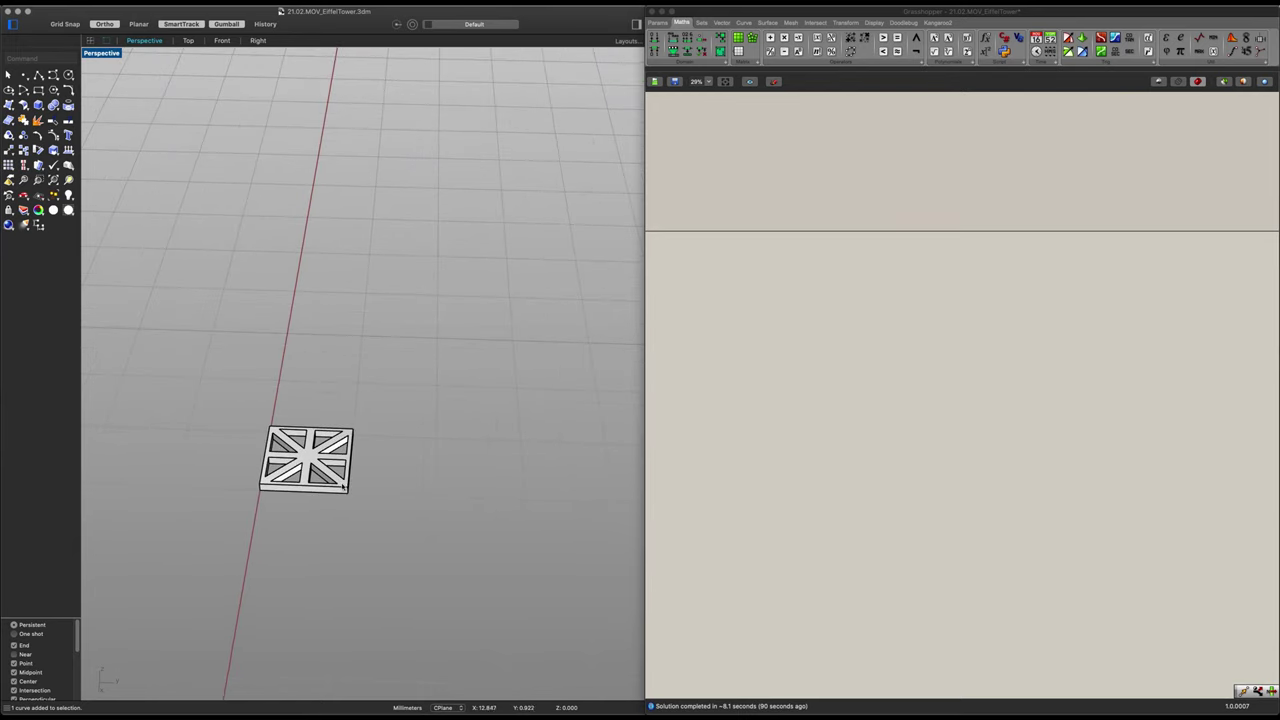
scroll(343, 487, "down", 5)
right_click_drag(610, 491, 398, 489, "shift")
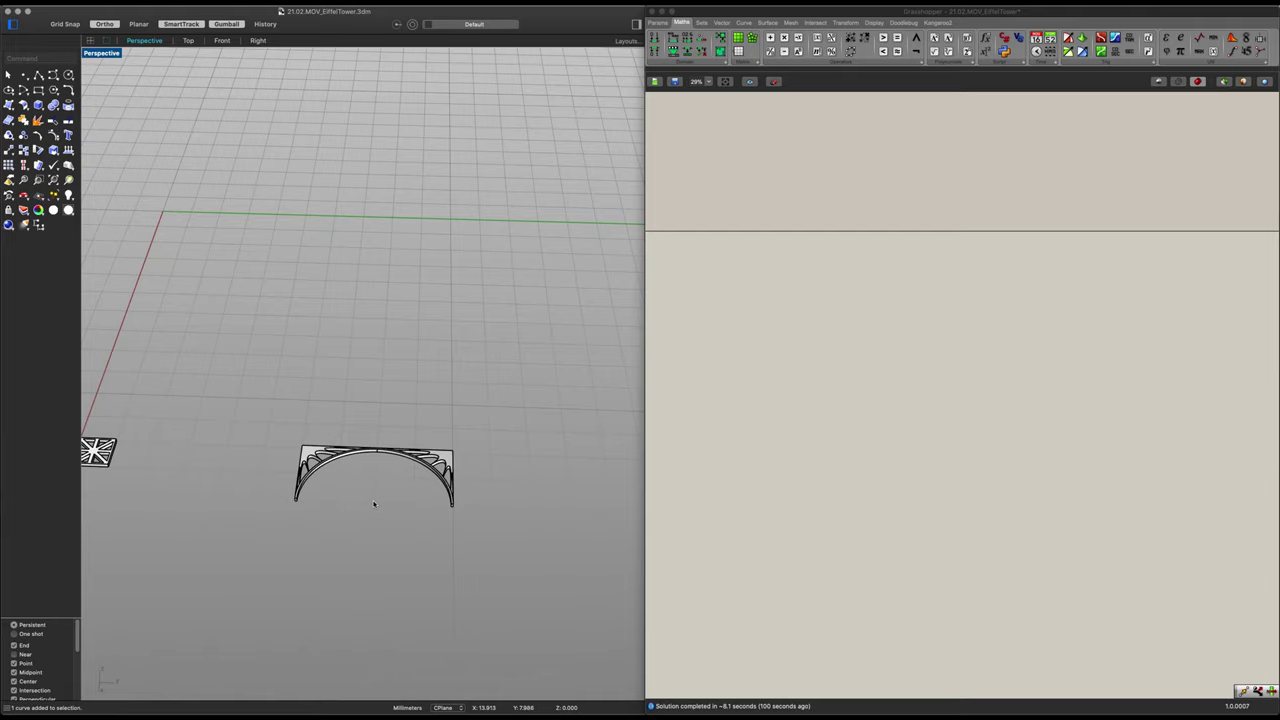
scroll(388, 489, "down", 5)
right_click_drag(391, 486, 432, 483, "shift")
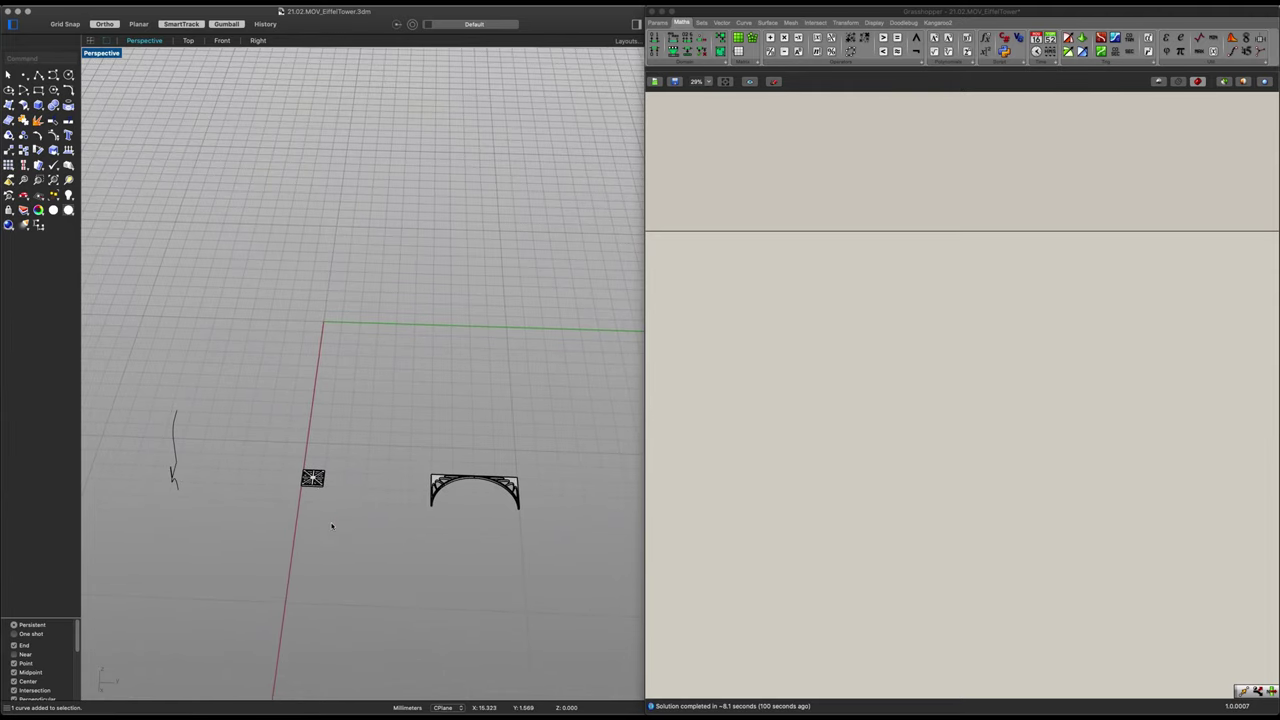
mouse_move(332, 526)
right_mouse_down()
mouse_move(325, 505)
mouse_move(332, 519)
right_mouse_up()
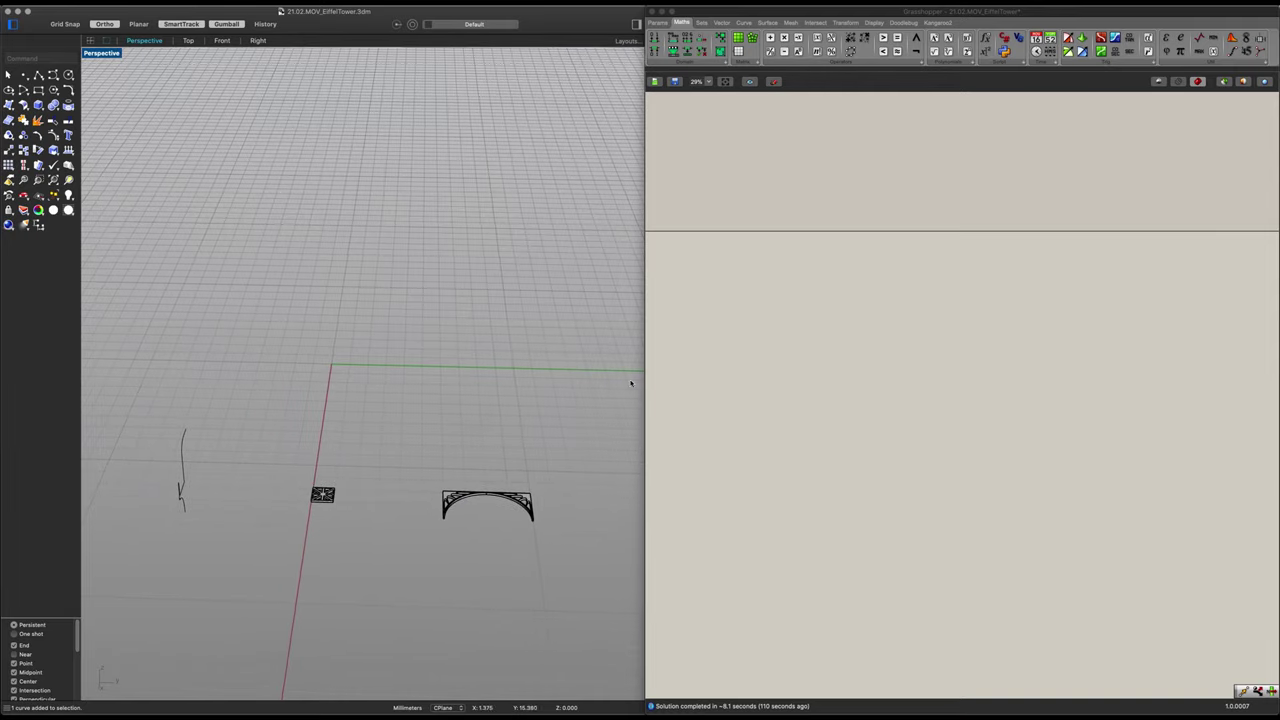
Add a Polygon component near the upper corner of the empty Grasshopper canvas, leaving room for its inputs
scroll(766, 354, "up", 6)
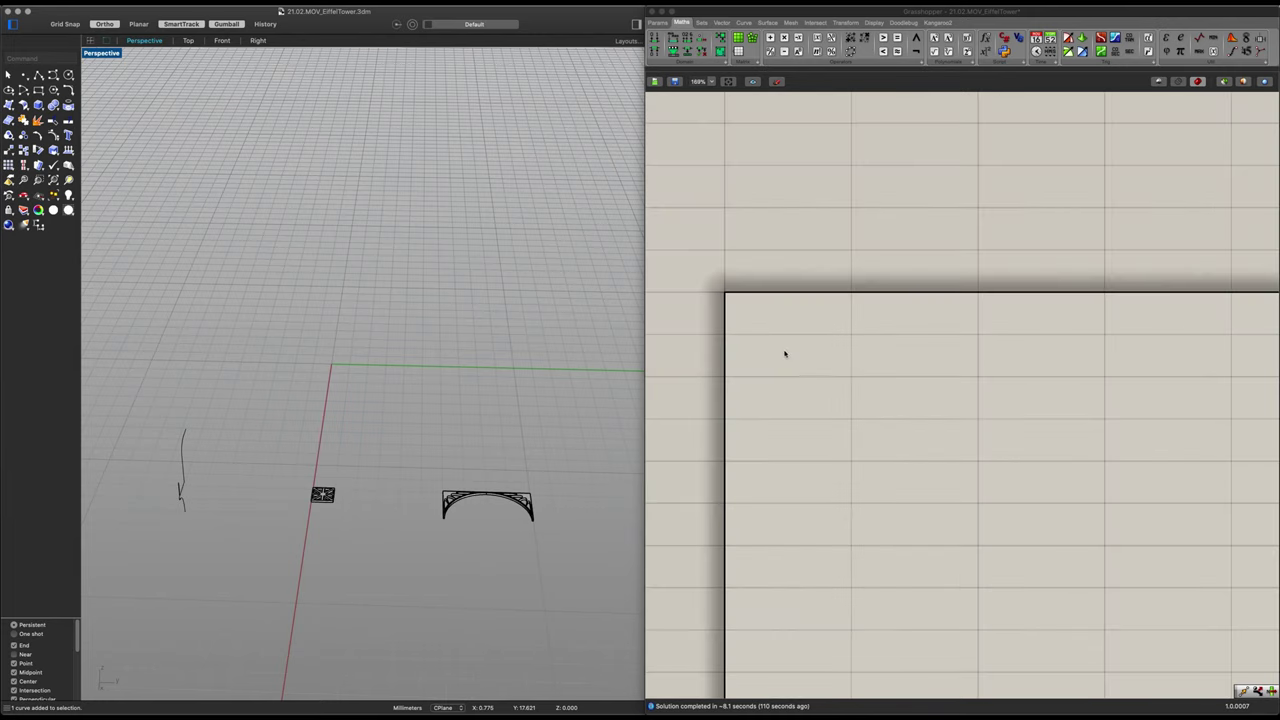
scroll(785, 354, "up", 2)
left_click(815, 374)
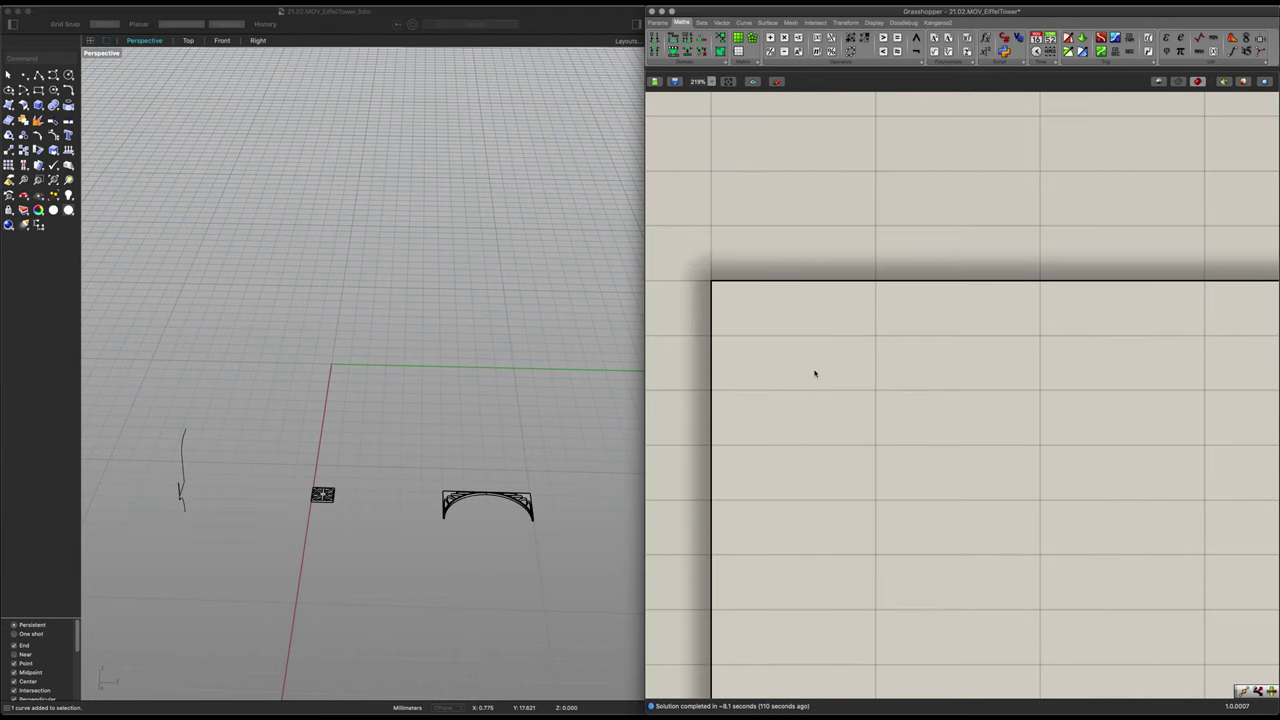
double_click(815, 374)
type("pol")
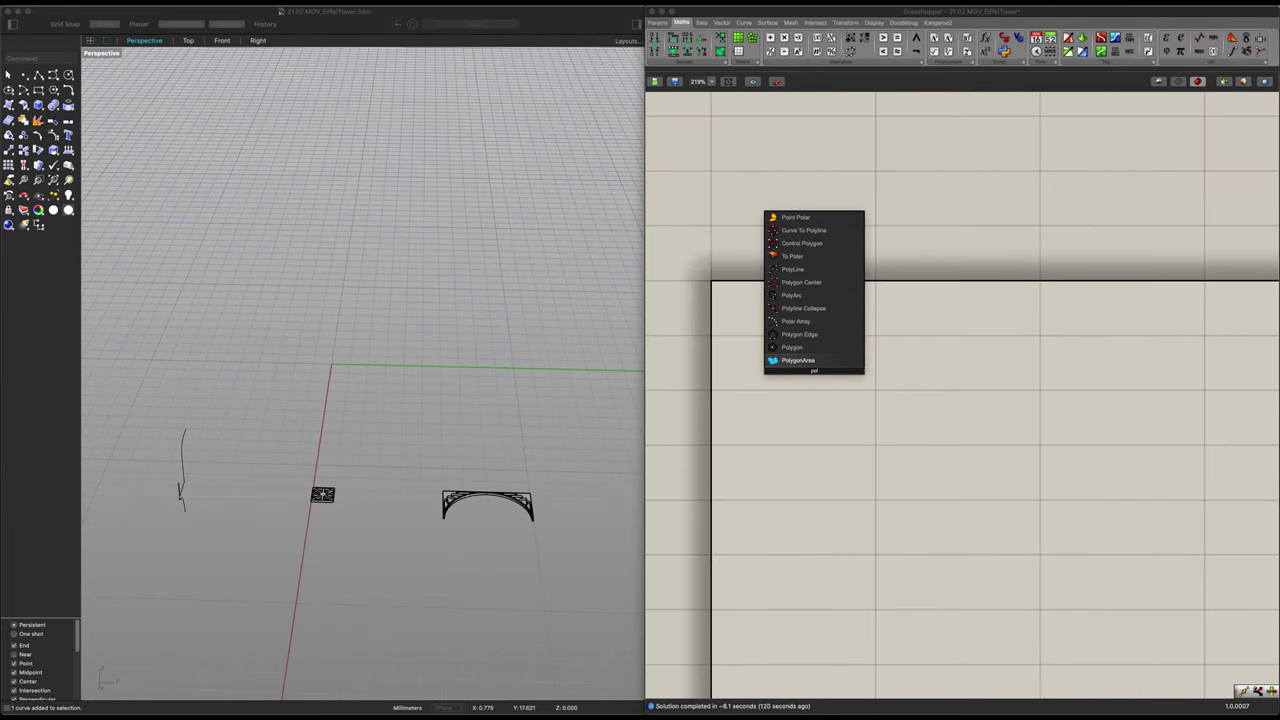
left_click(800, 347)
left_click_drag(786, 401, 941, 478)
right_click_drag(910, 468, 903, 443)
left_click_drag(961, 441, 1001, 462)
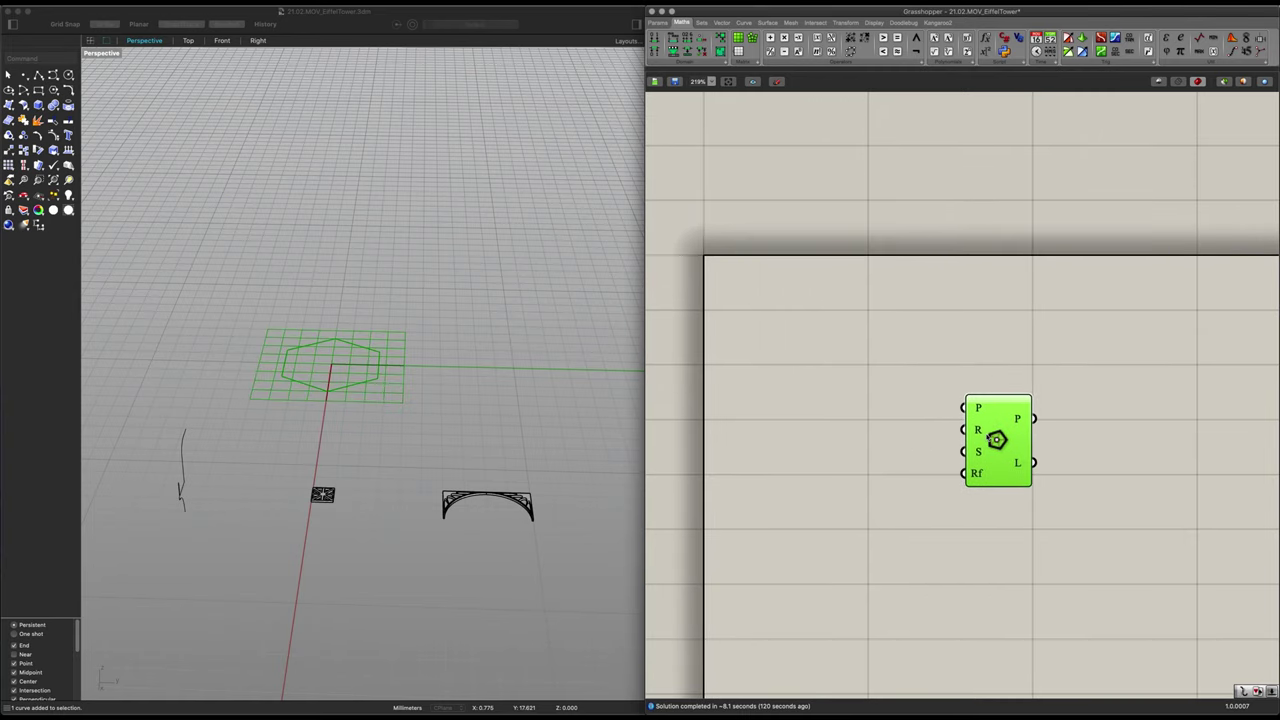
Create a number slider with the value 5 and connect it to the polygon's Radius input
mouse_move(980, 408)
double_click(842, 428)
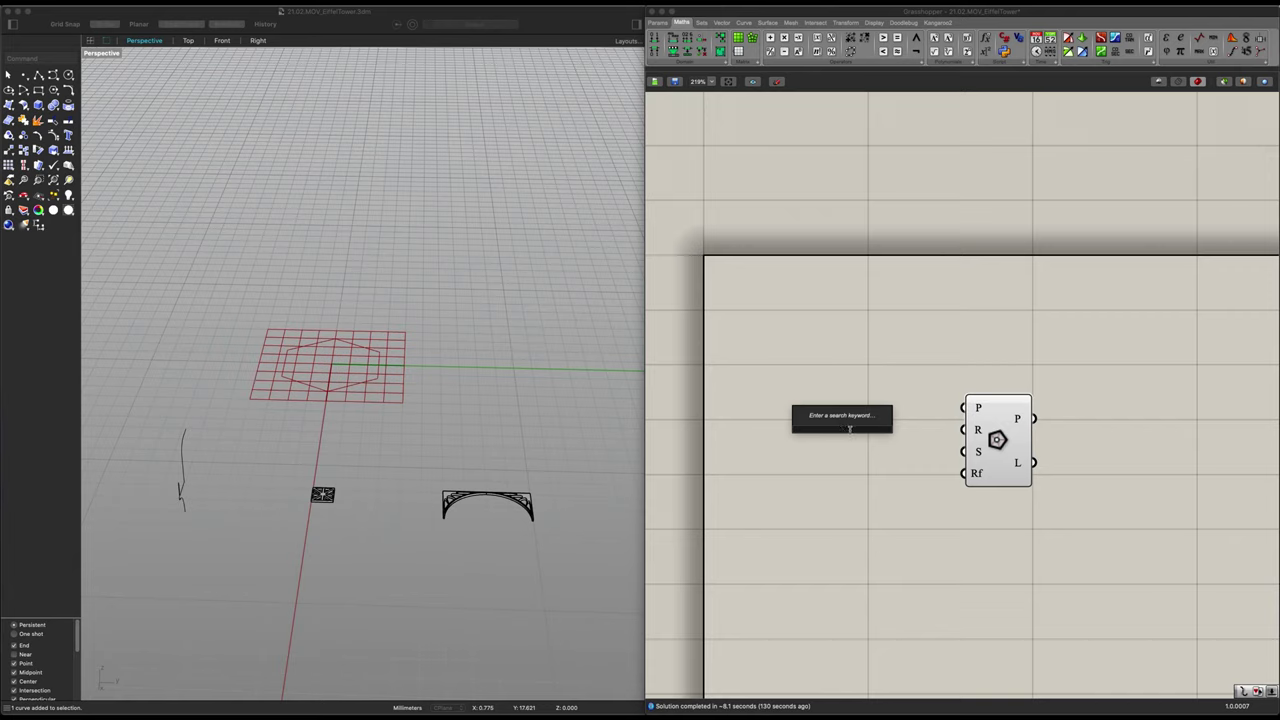
type("1")
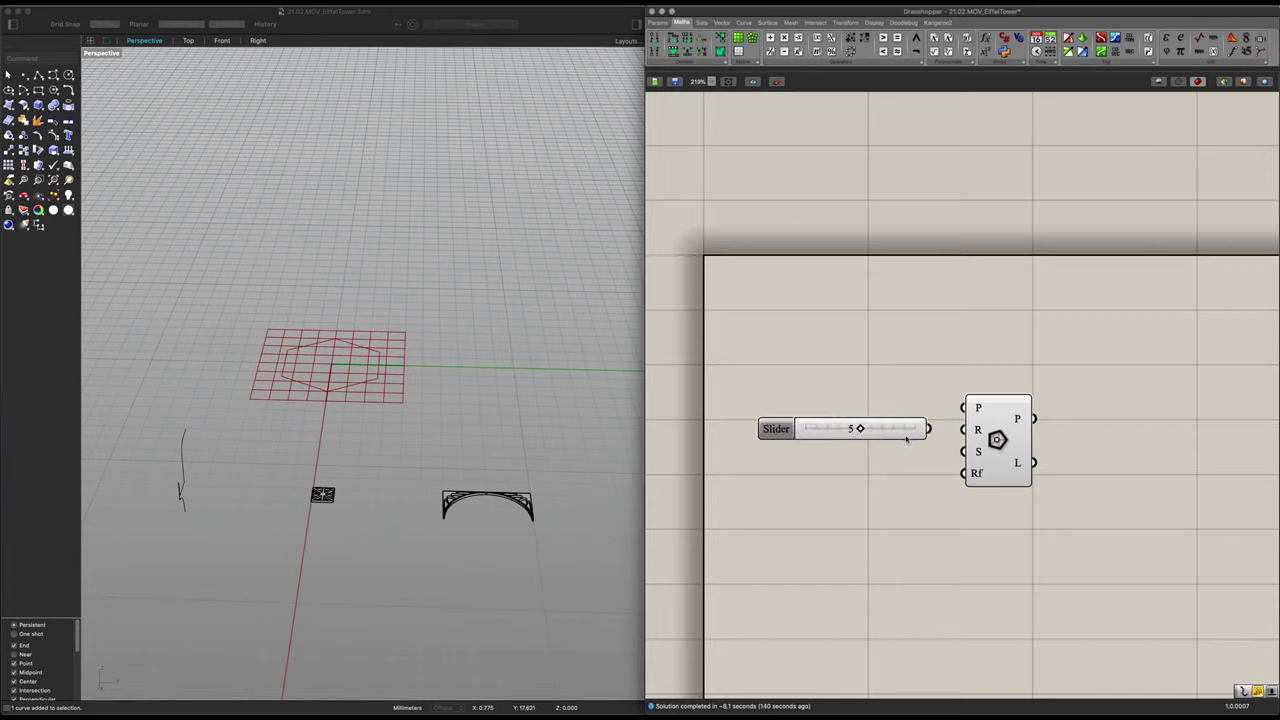
left_click_drag(932, 429, 903, 435)
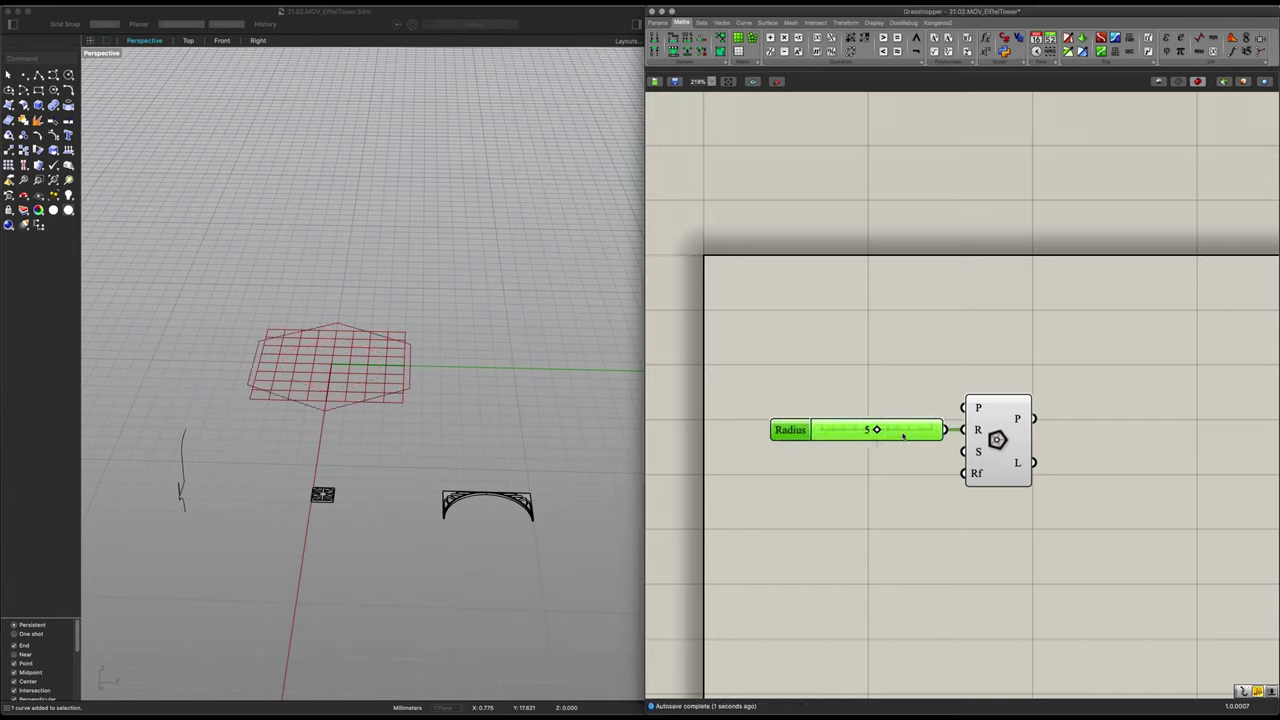
Duplicate the Radius slider, connect the copy to the polygon's Segments input and set it to 4
key("super+c")
key("super+v")
left_click_drag(911, 437, 963, 451)
left_click_drag(876, 455, 894, 452)
left_click(900, 491)
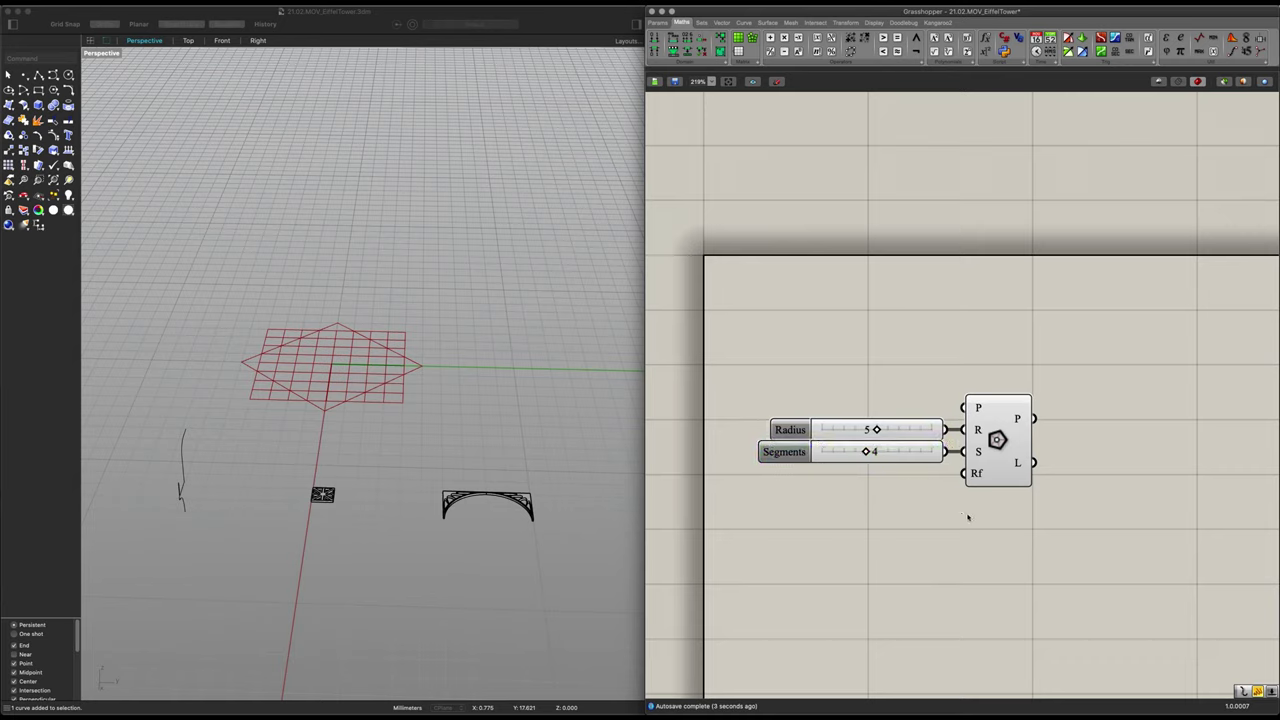
Group the Radius and Segments sliders with the Polygon component and name the group "Base Poligon"
left_click_drag(1047, 521, 730, 323)
middle_click(851, 407)
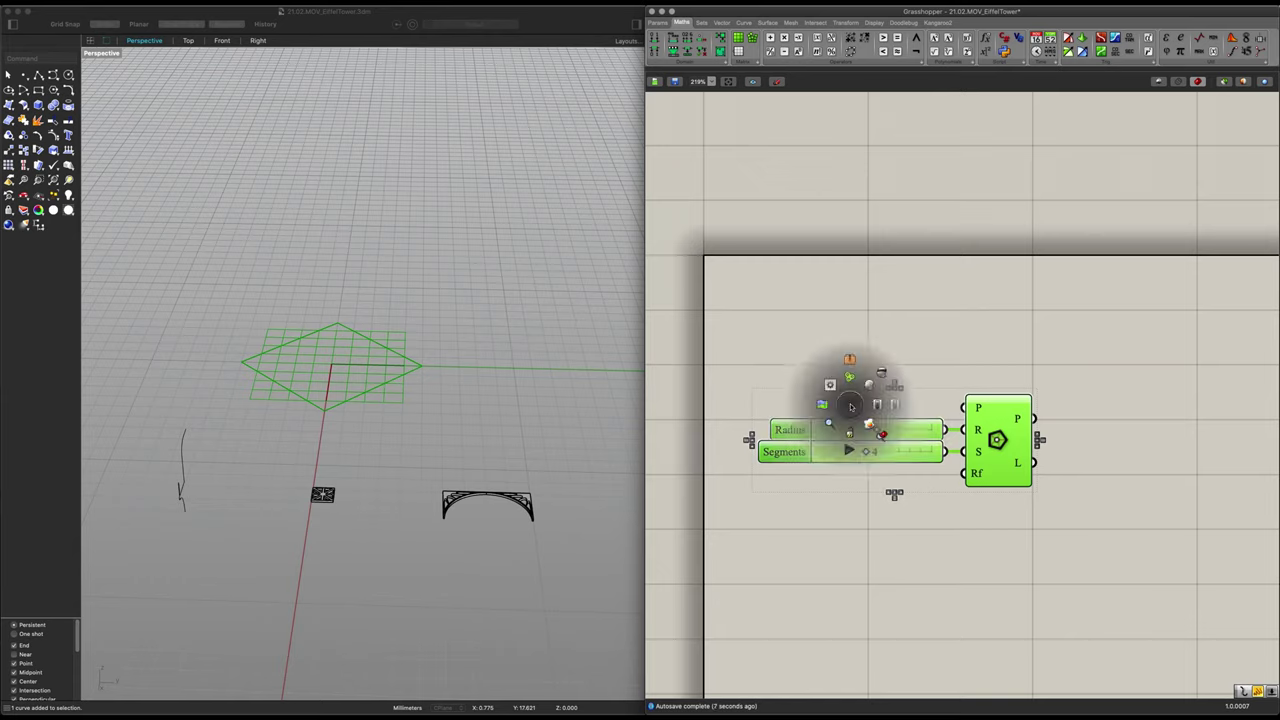
left_click(848, 381)
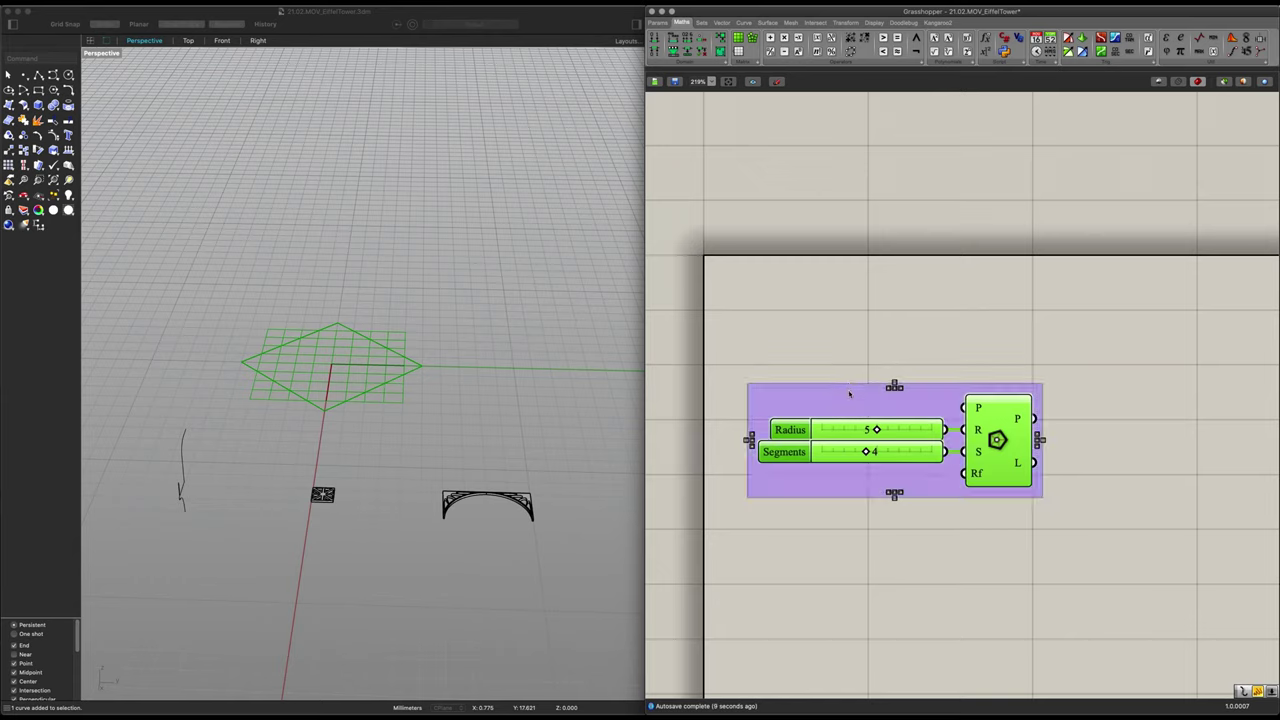
left_click(847, 395)
right_click(846, 395)
type("Base P")
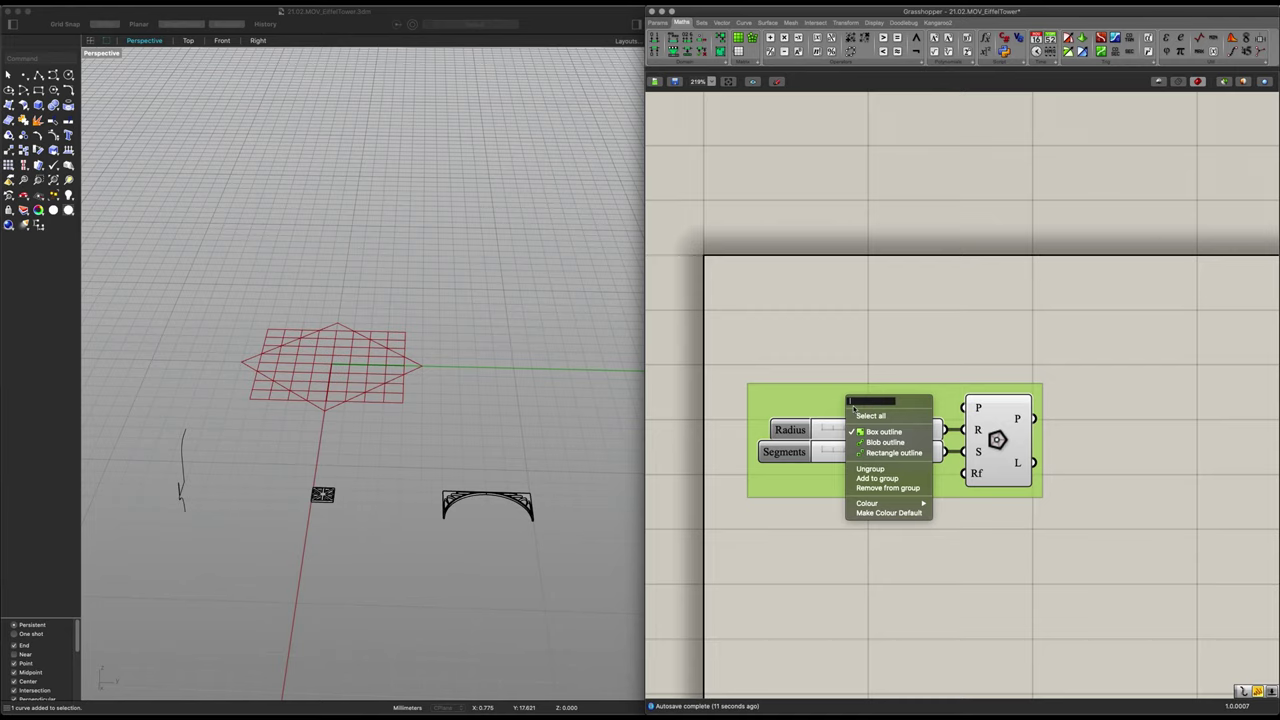
type("oligon")
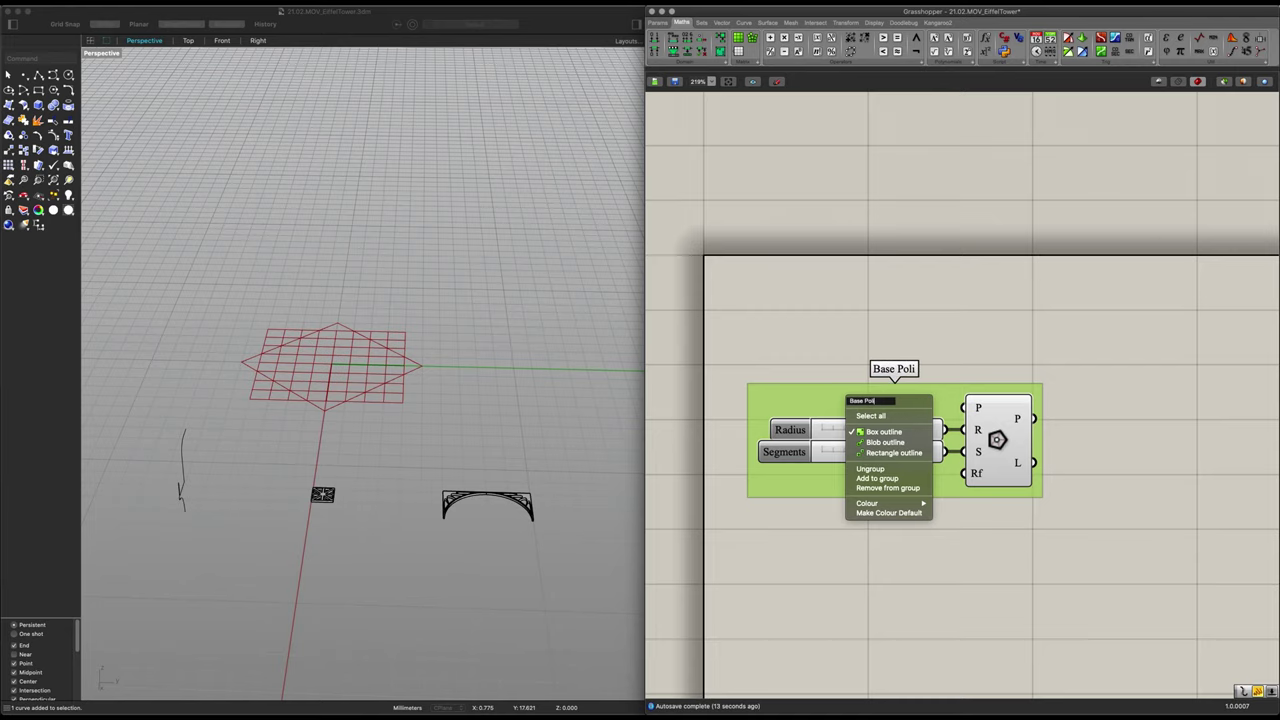
key("Return")
left_click(798, 347)
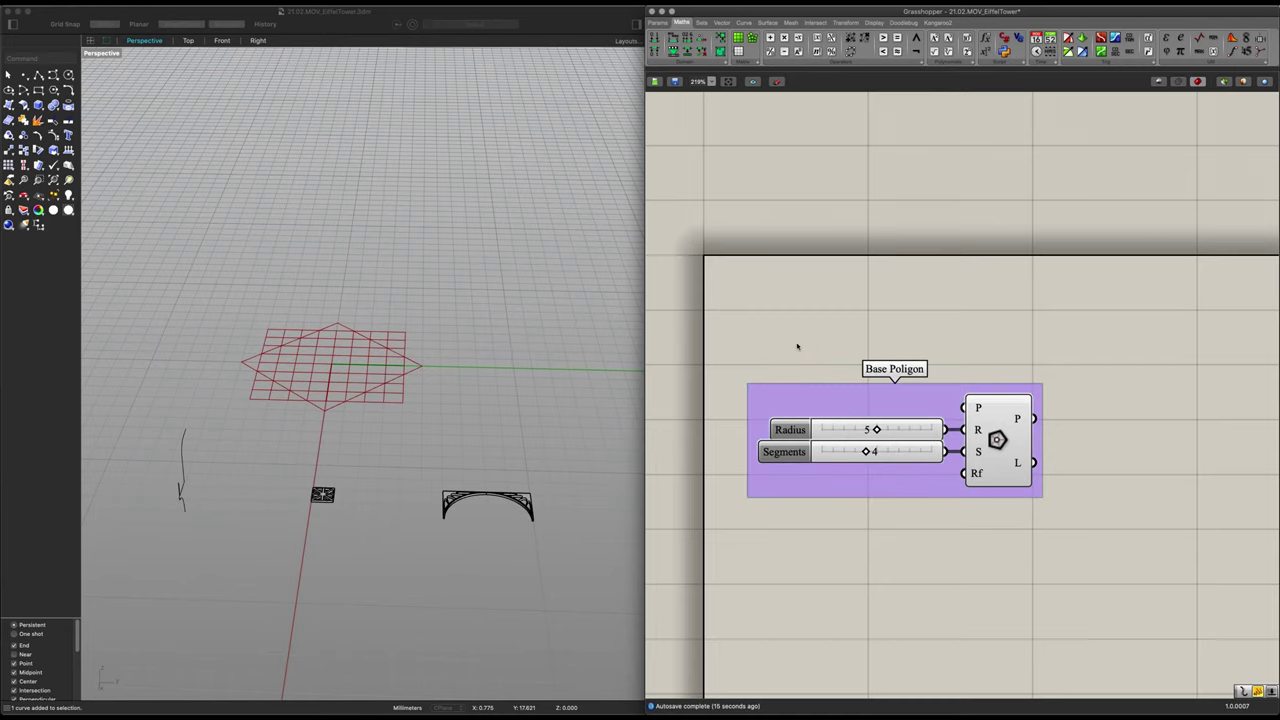
Move the Base Poligon group lower on the canvas
scroll(796, 362, "down", 2)
left_click_drag(793, 384, 795, 546)
right_click_drag(1017, 562, 993, 499)
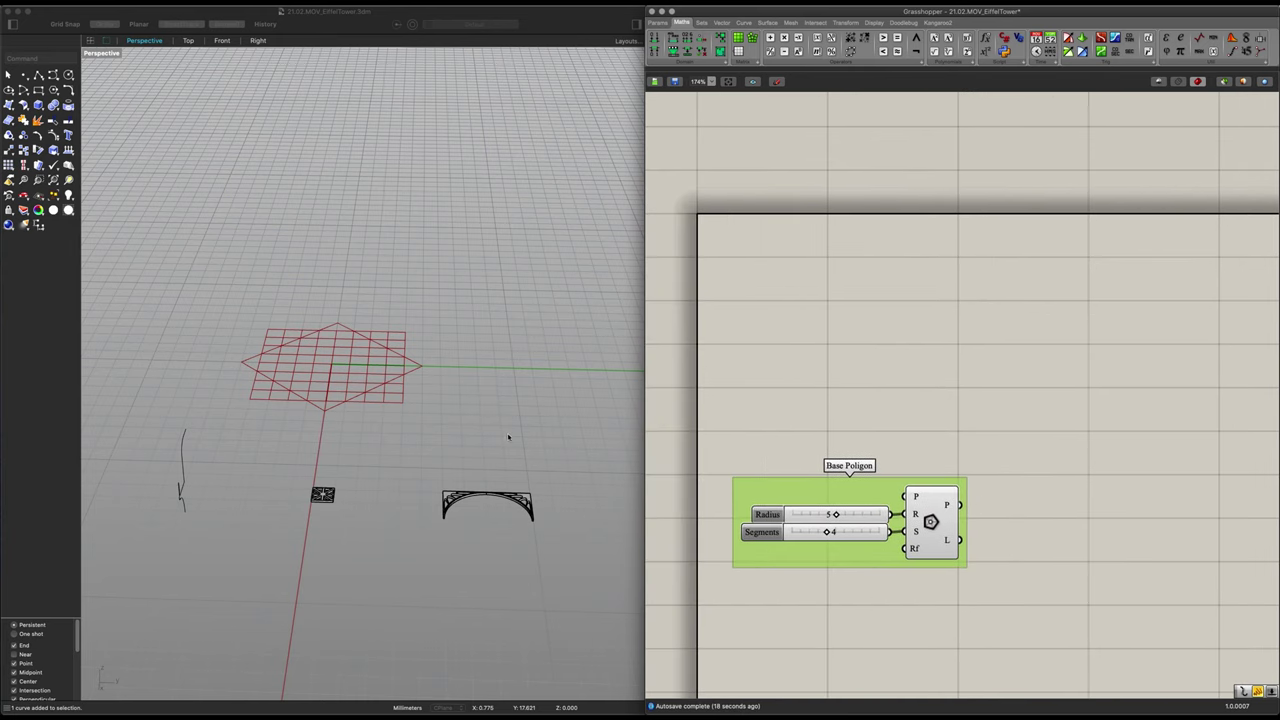
Add an Explode component beside the Base Poligon group and feed it the polygon output
right_click_drag(509, 437, 398, 445)
scroll(405, 443, "up", 3)
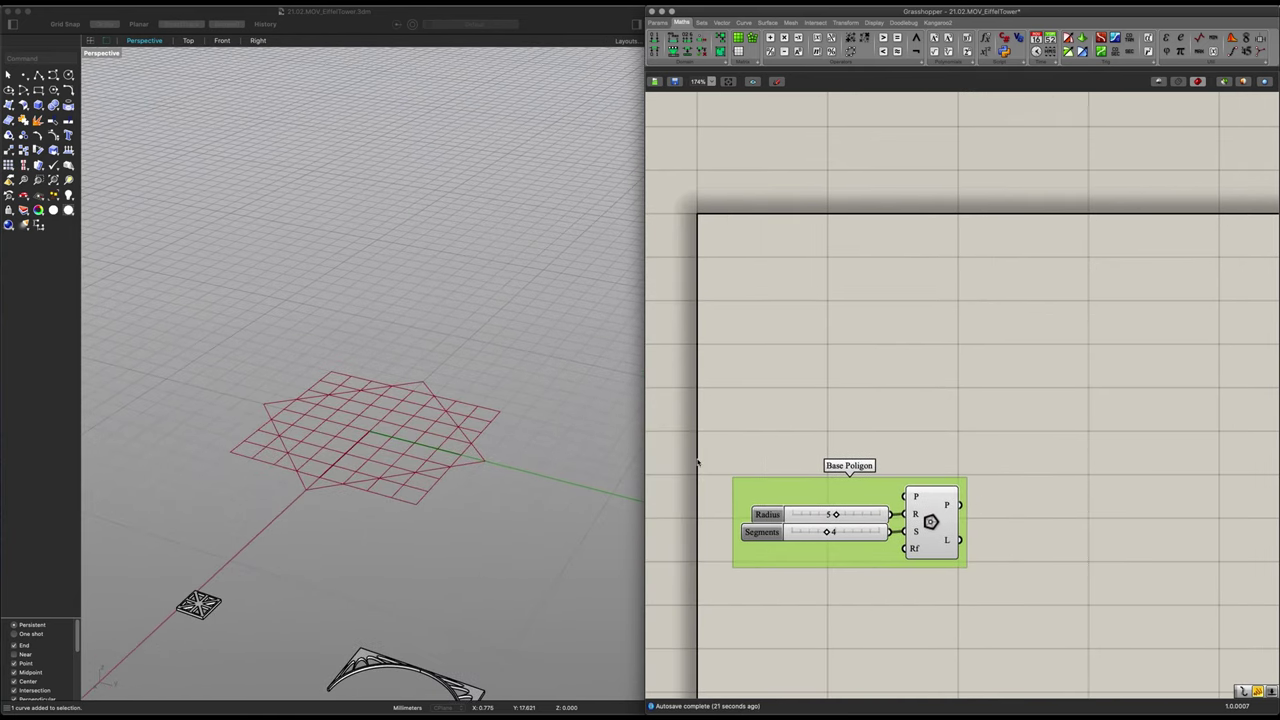
left_click(1050, 401)
double_click(1050, 399)
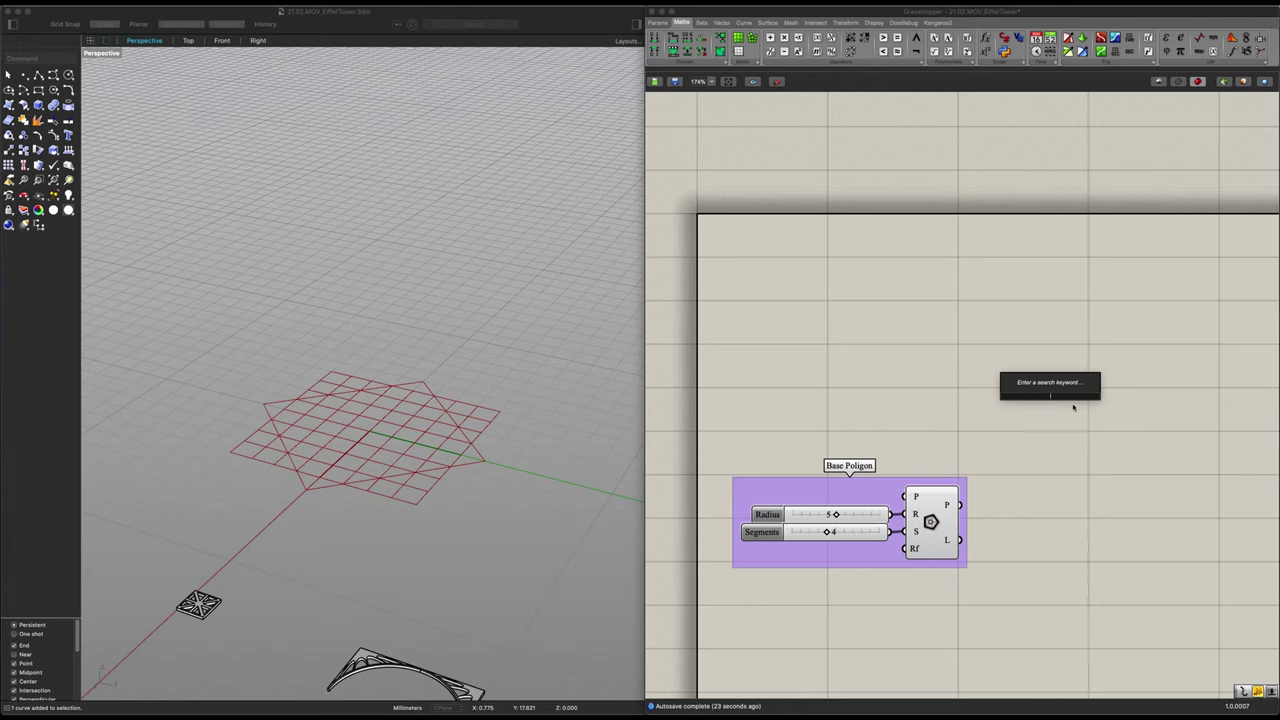
type("expl")
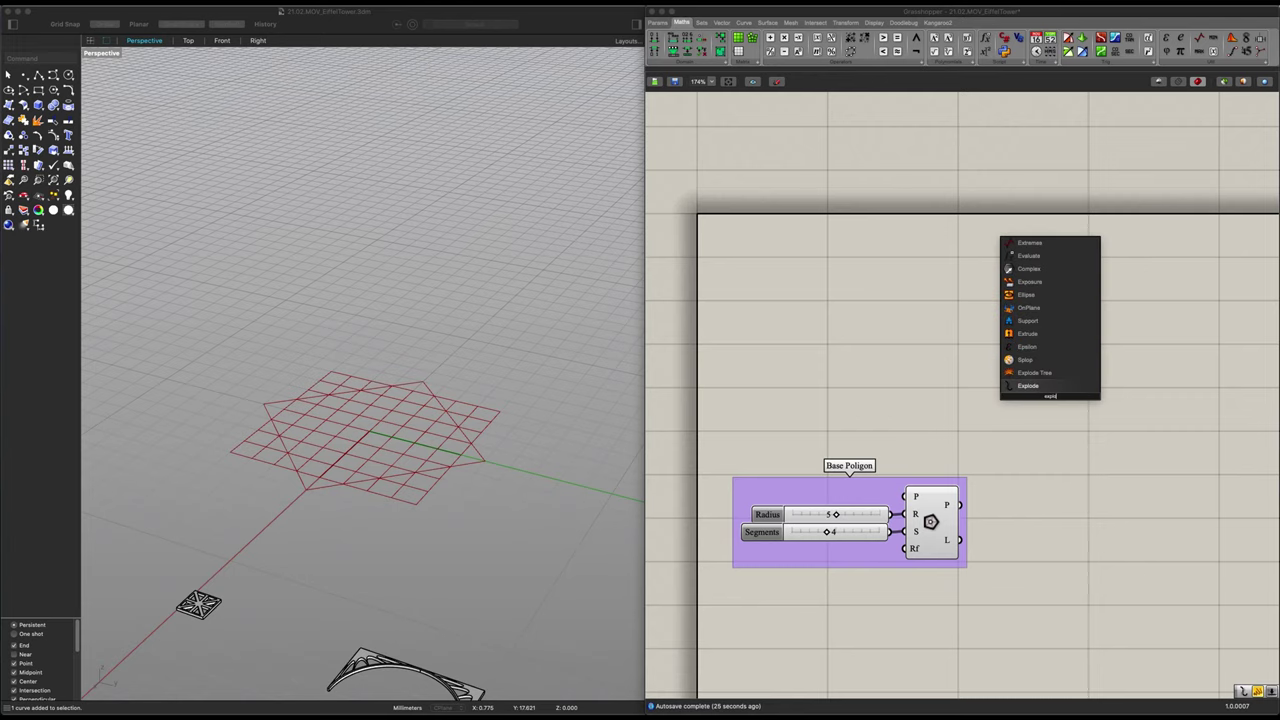
key("Return")
left_click_drag(960, 505, 1026, 388)
left_click_drag(1050, 397, 1039, 422)
right_click_drag(1080, 424, 982, 430)
scroll(1000, 432, "up", 2)
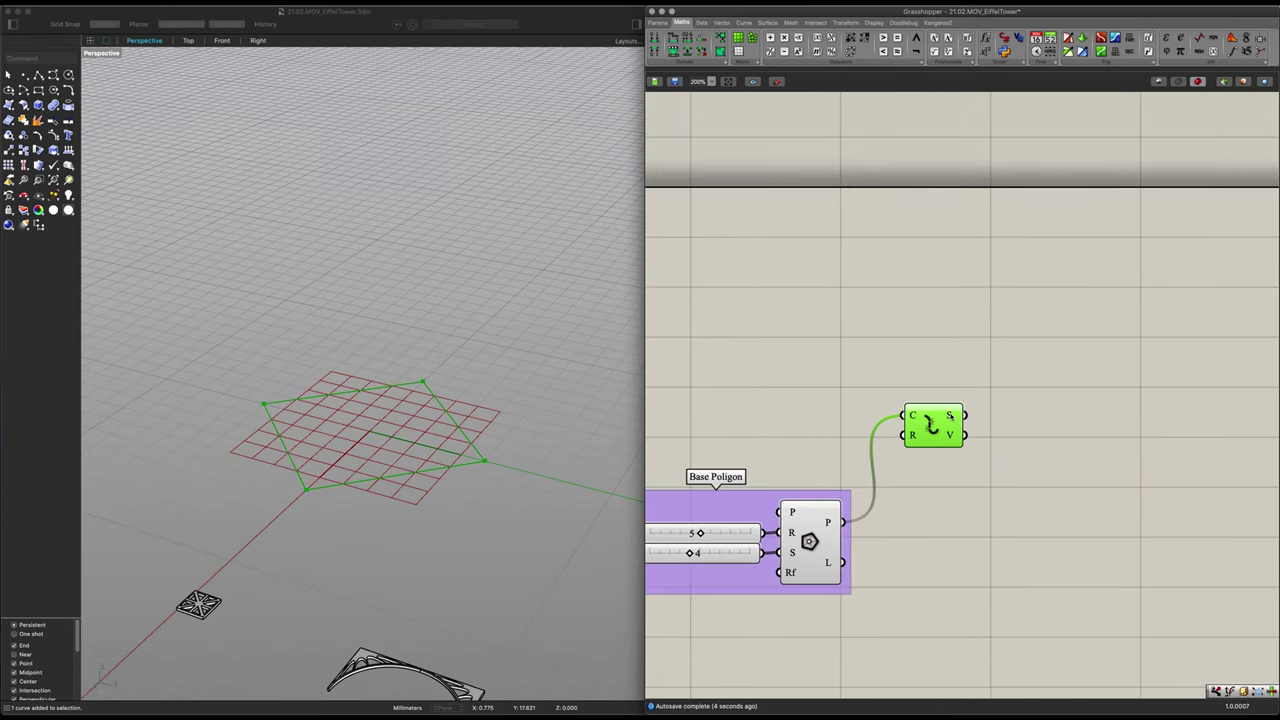
Add a component that removes duplicate points, connect the exploded Vertices to it and place it further along the canvas
mouse_move(950, 418)
right_click_drag(1080, 508, 997, 491)
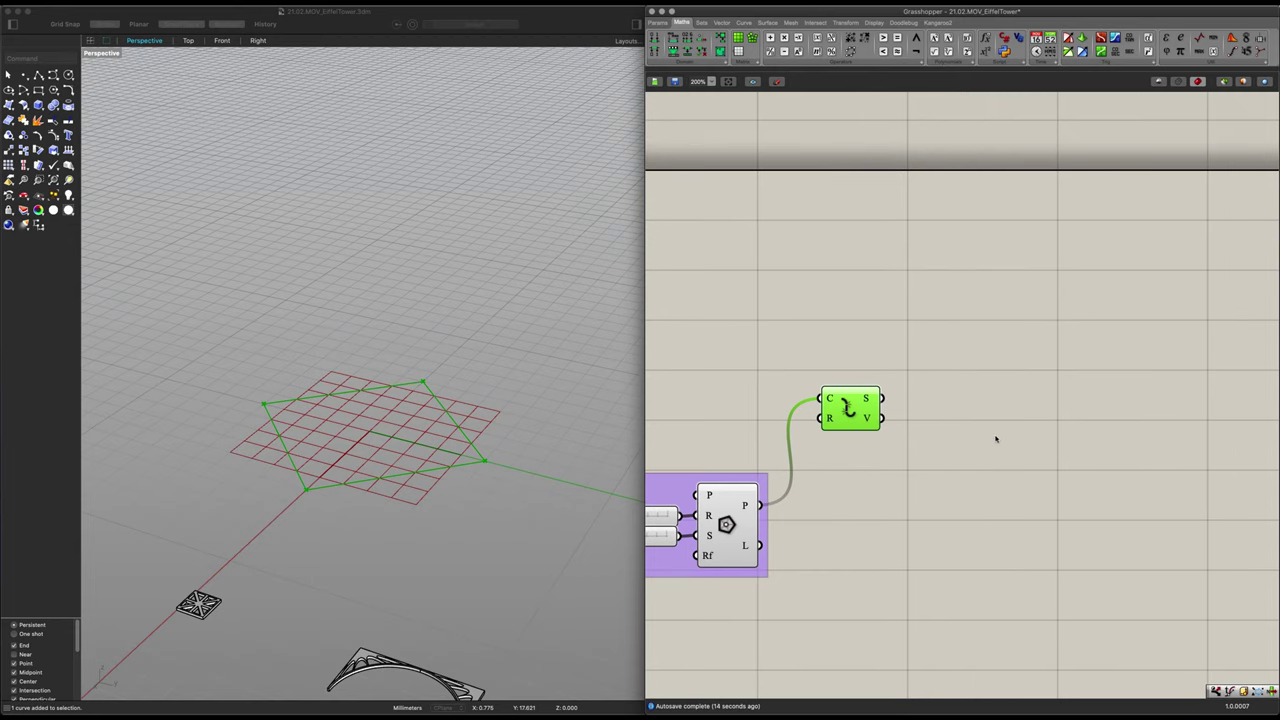
double_click(995, 438)
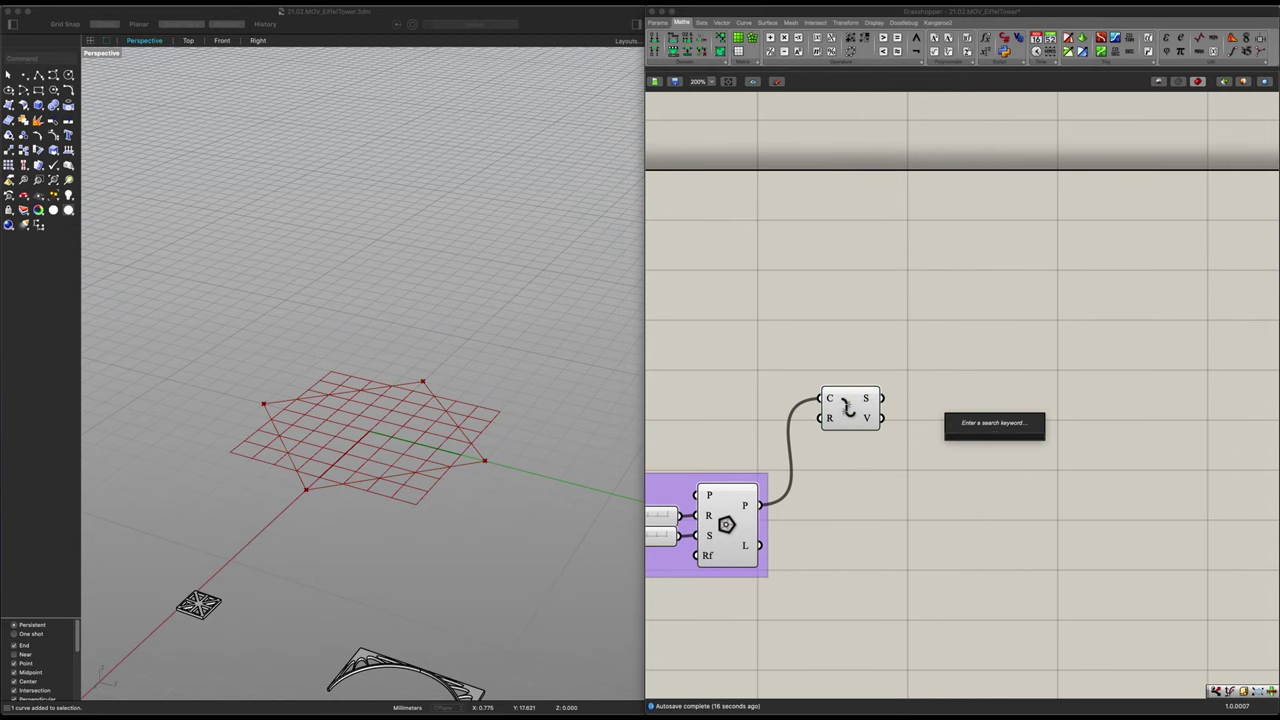
type("remove")
key("Return")
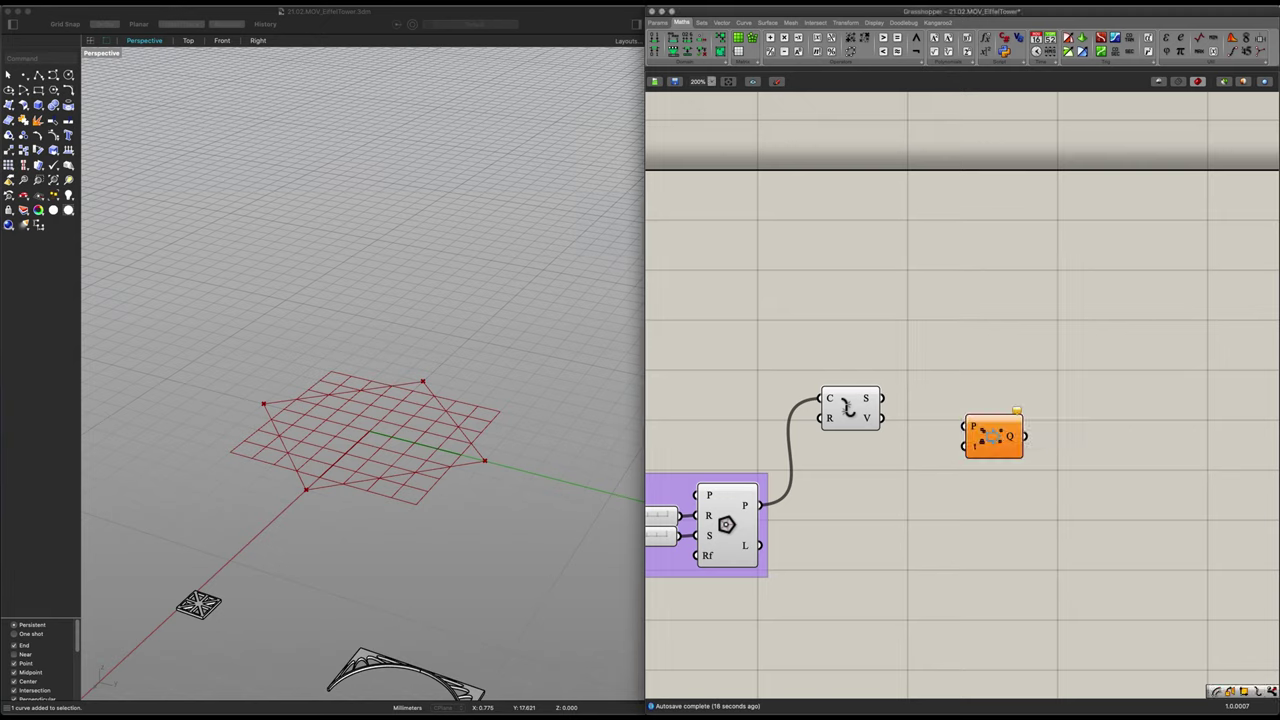
left_click_drag(882, 418, 970, 427)
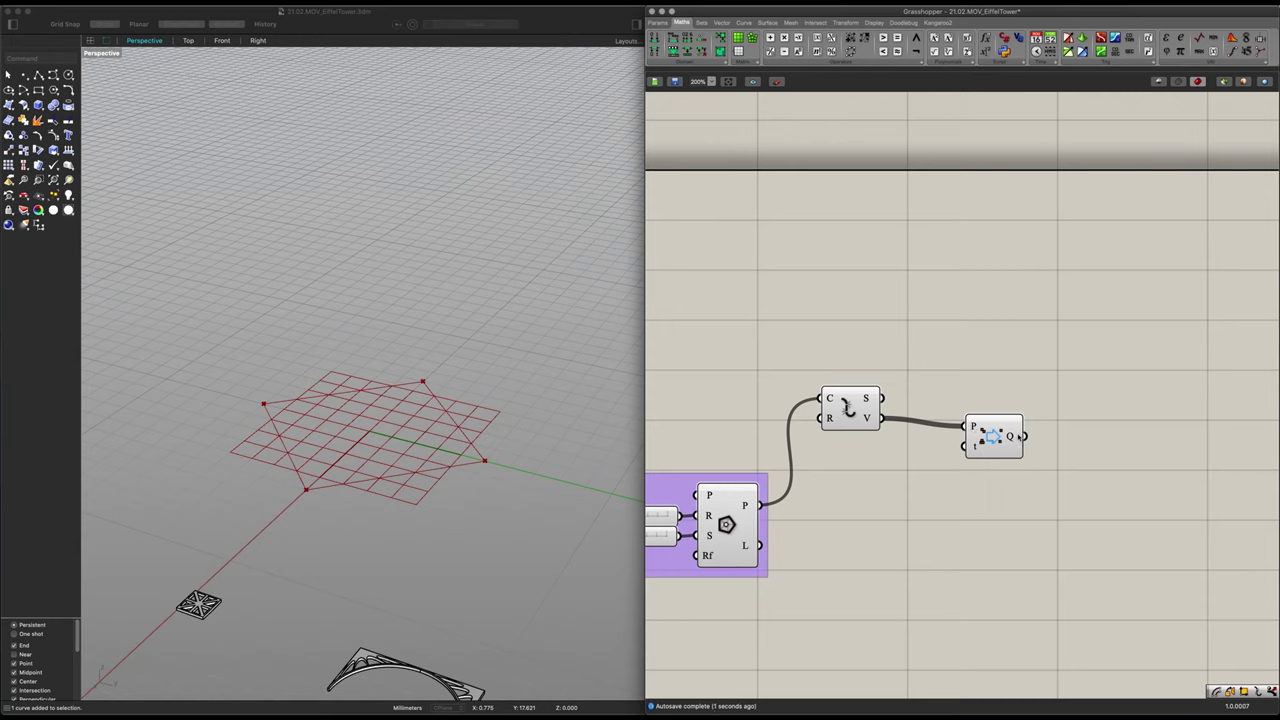
mouse_move(1014, 437)
left_click_drag(993, 436, 1180, 325)
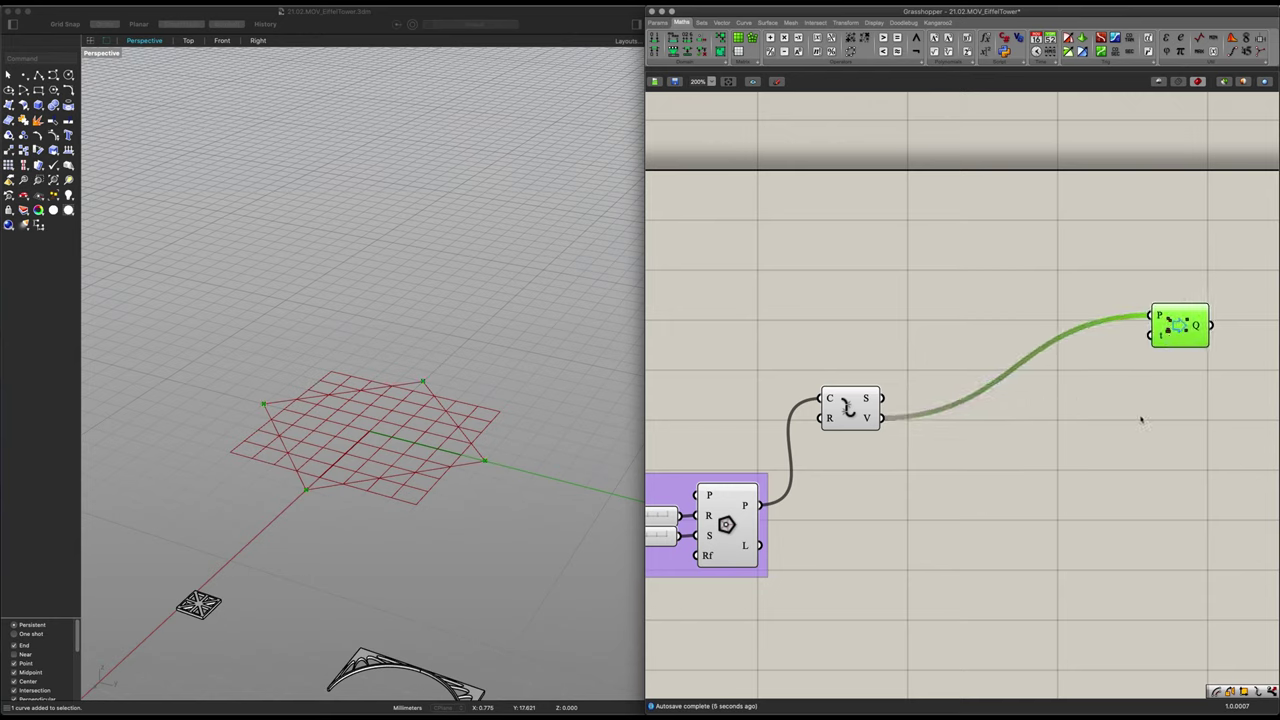
Add an Offset Curve component below the duplicate-point remover and connect the exploded Segments to its curve input
right_click_drag(1070, 462, 954, 465)
scroll(956, 463, "down", 1)
double_click(962, 457)
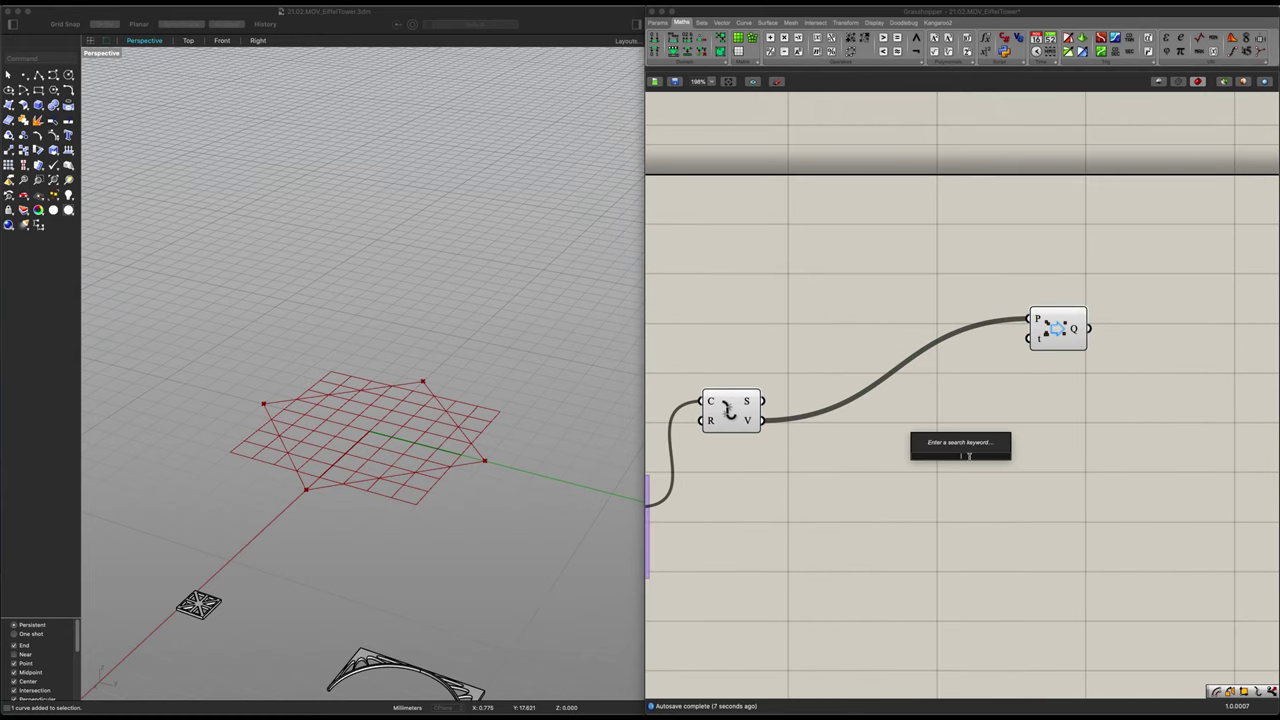
type("offset")
key("Return")
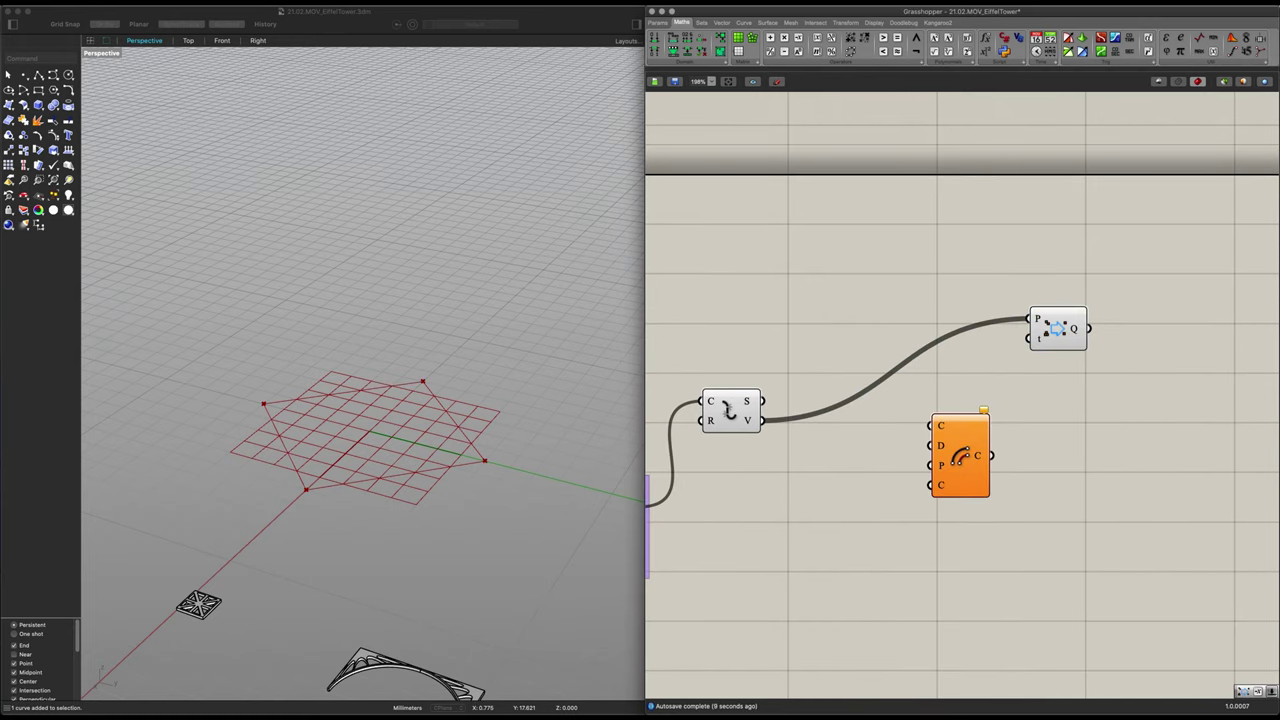
left_click_drag(764, 401, 1036, 460)
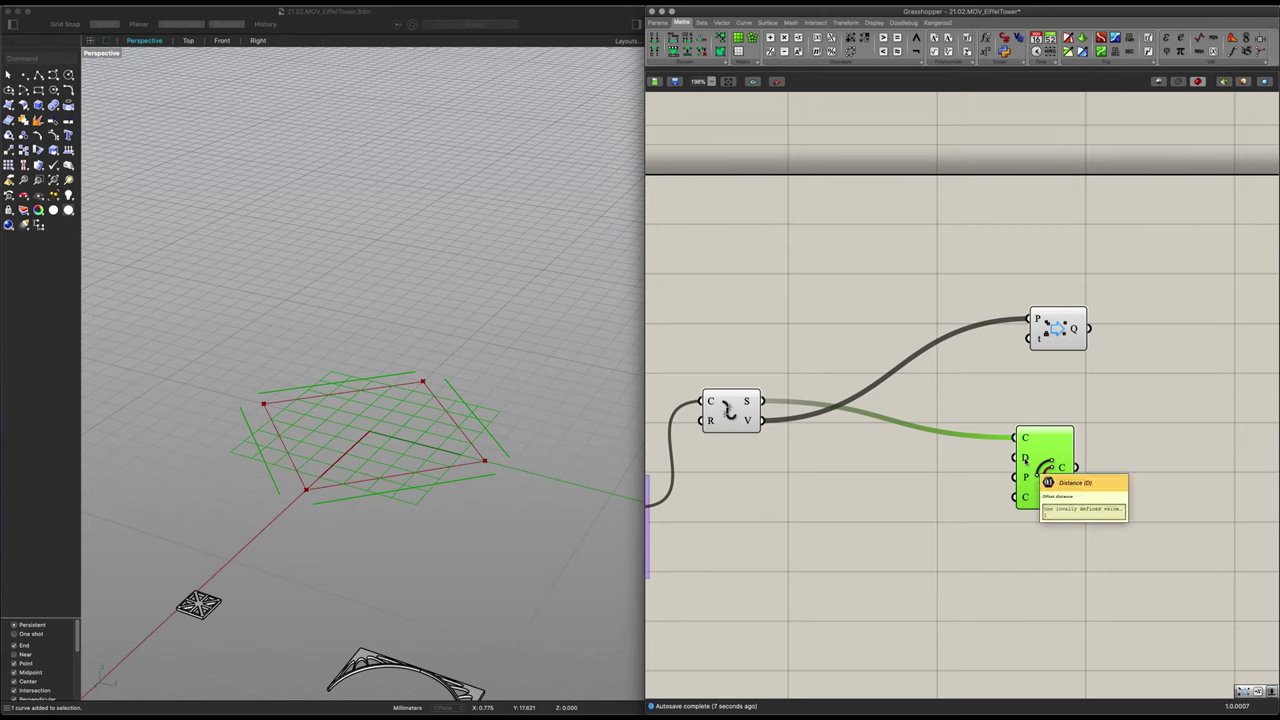
Add a number slider set to 1 and connect it to the Offset Curve's Distance input
left_click(866, 491)
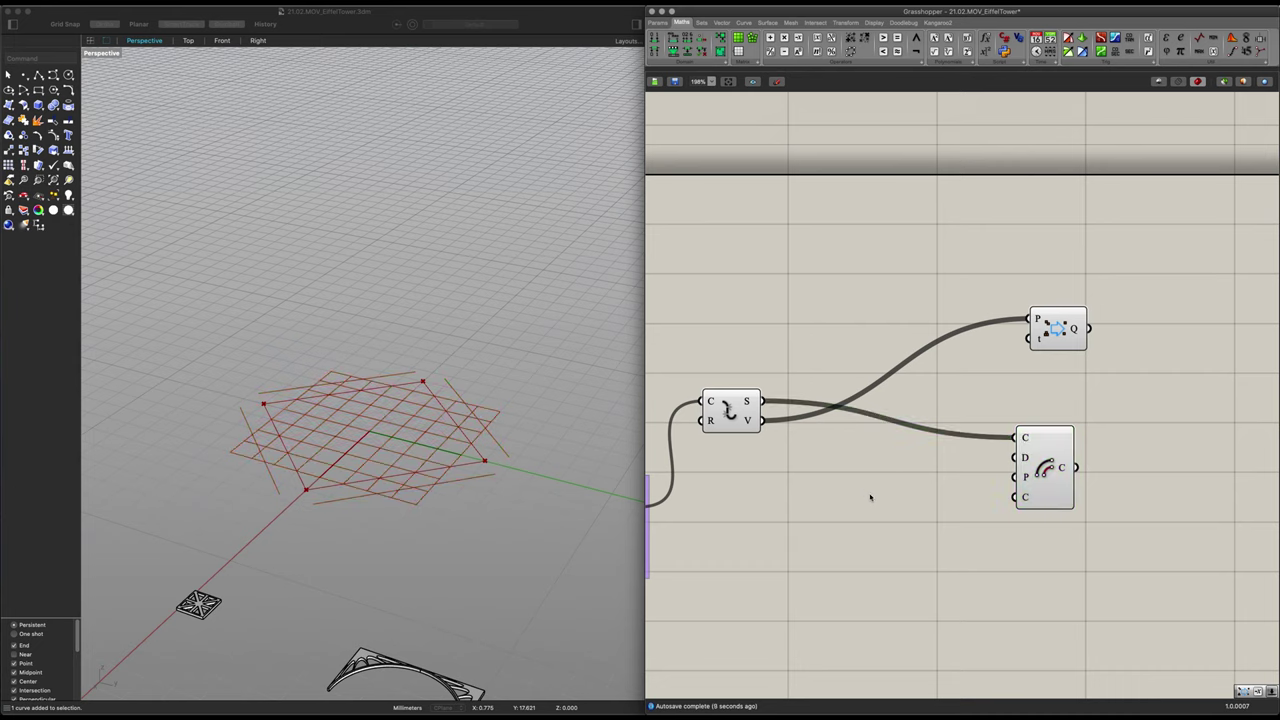
double_click(873, 493)
type("slider")
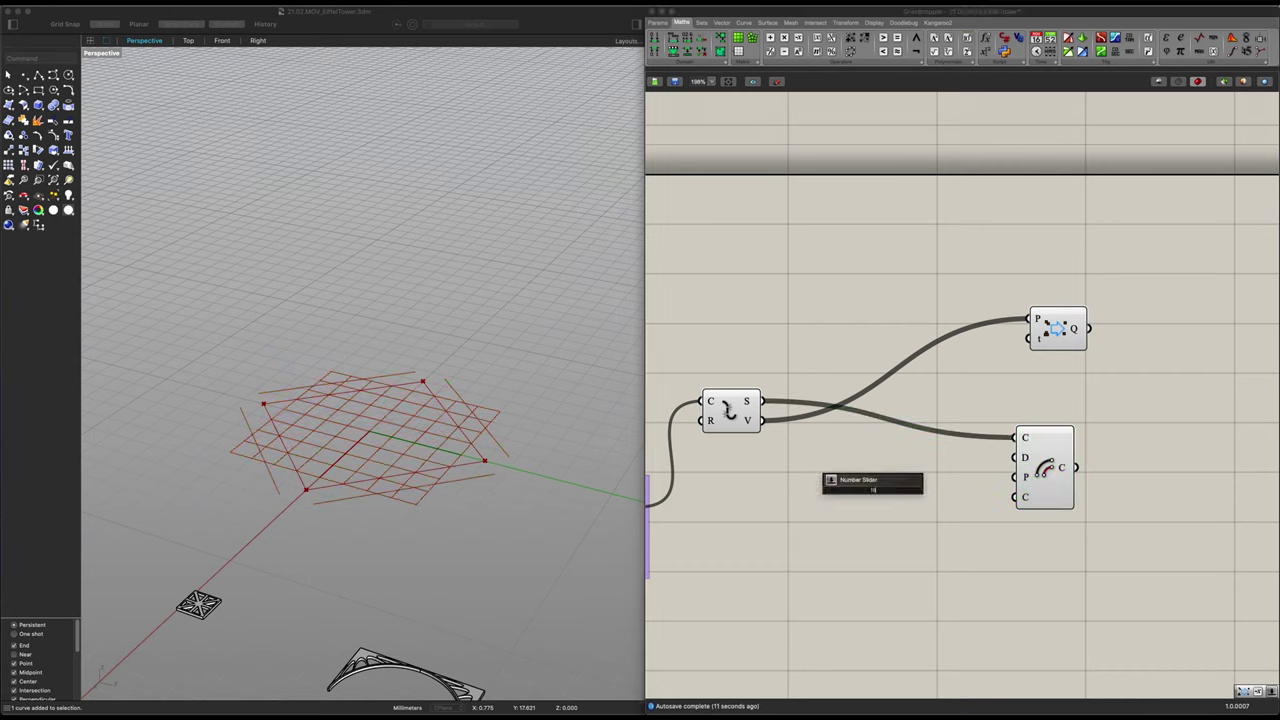
key("Return")
left_click_drag(952, 489, 1040, 469)
mouse_move(912, 485)
left_mouse_down()
mouse_move(938, 459)
mouse_move(951, 474)
mouse_move(889, 480)
left_mouse_up()
left_click(909, 488)
Set the minimum of the Segments slider in the Base Poligon group to 3
scroll(909, 488, "down", 1)
right_click_drag(800, 497, 1022, 480)
right_click_drag(740, 472, 834, 435)
scroll(847, 492, "up", 3)
right_click_drag(864, 488, 797, 486)
left_click(777, 480)
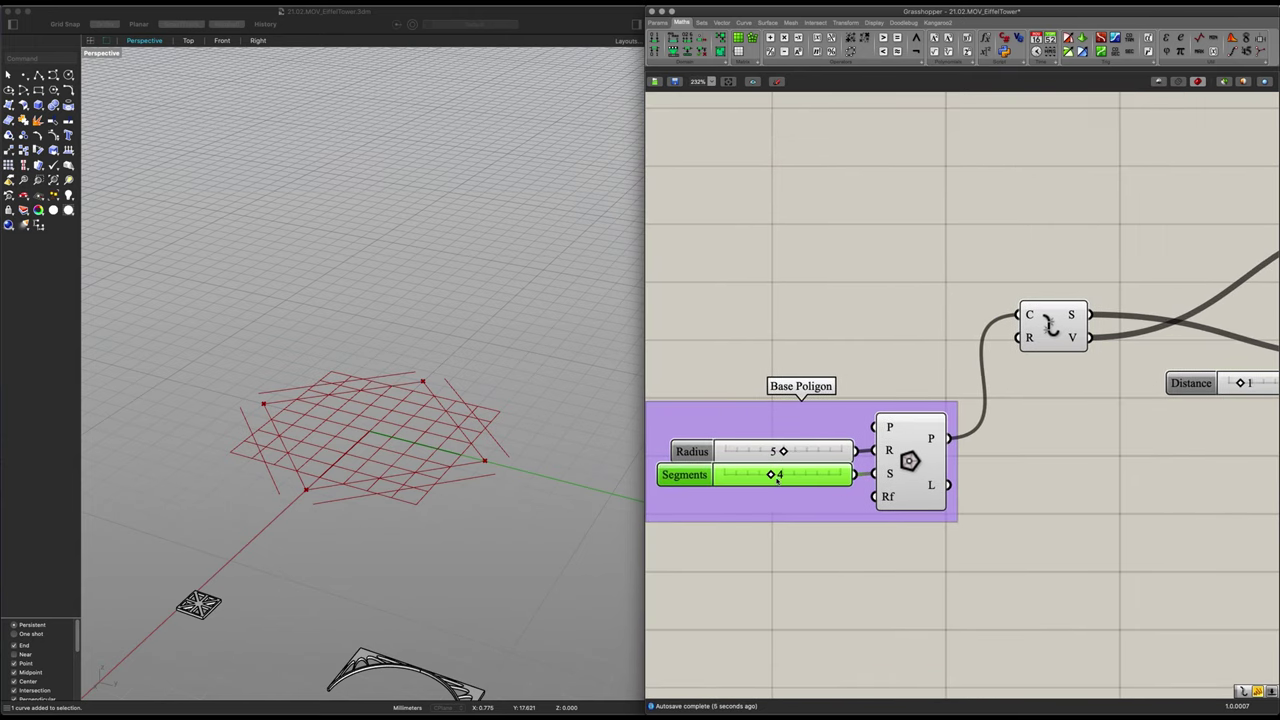
double_click(697, 476)
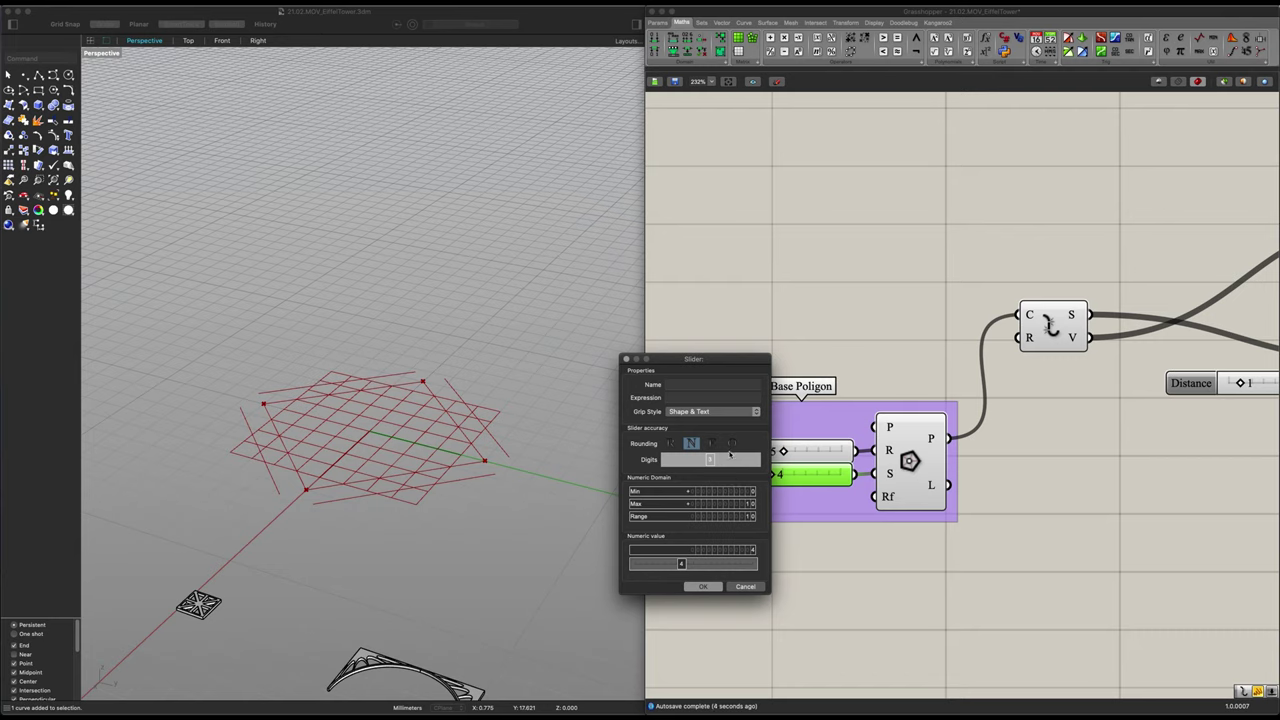
double_click(715, 491)
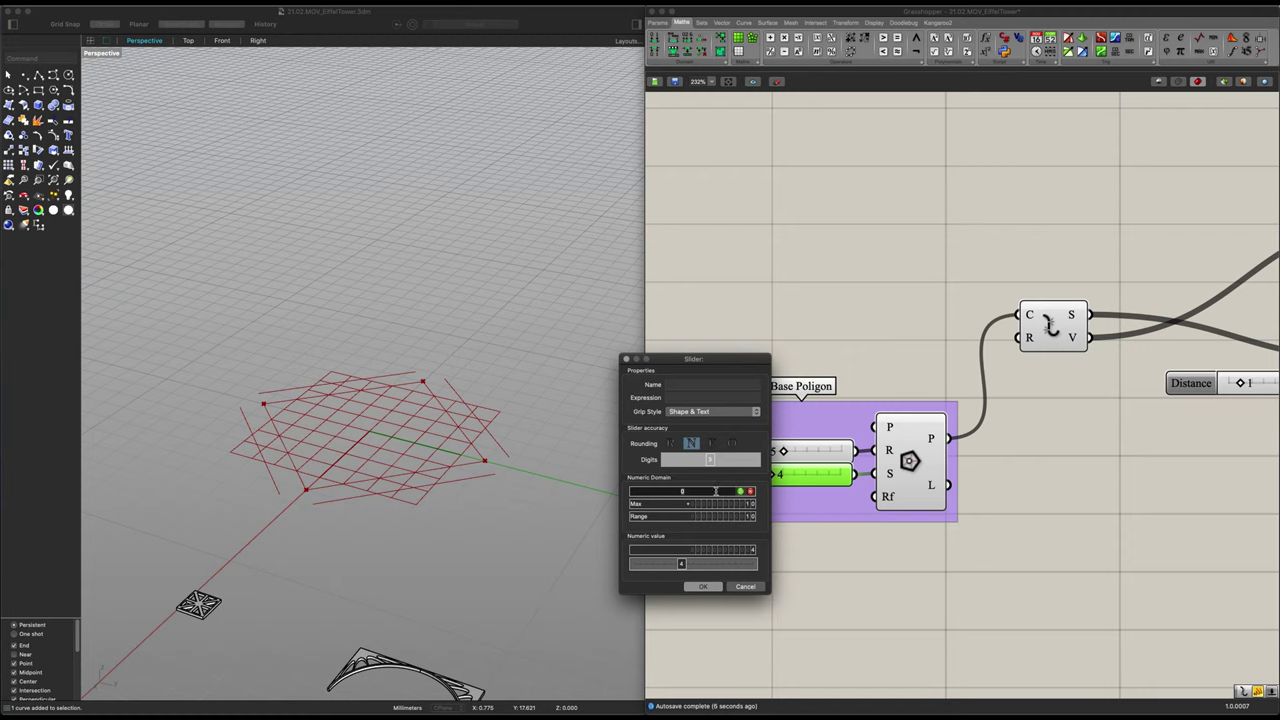
type("3")
left_click(740, 491)
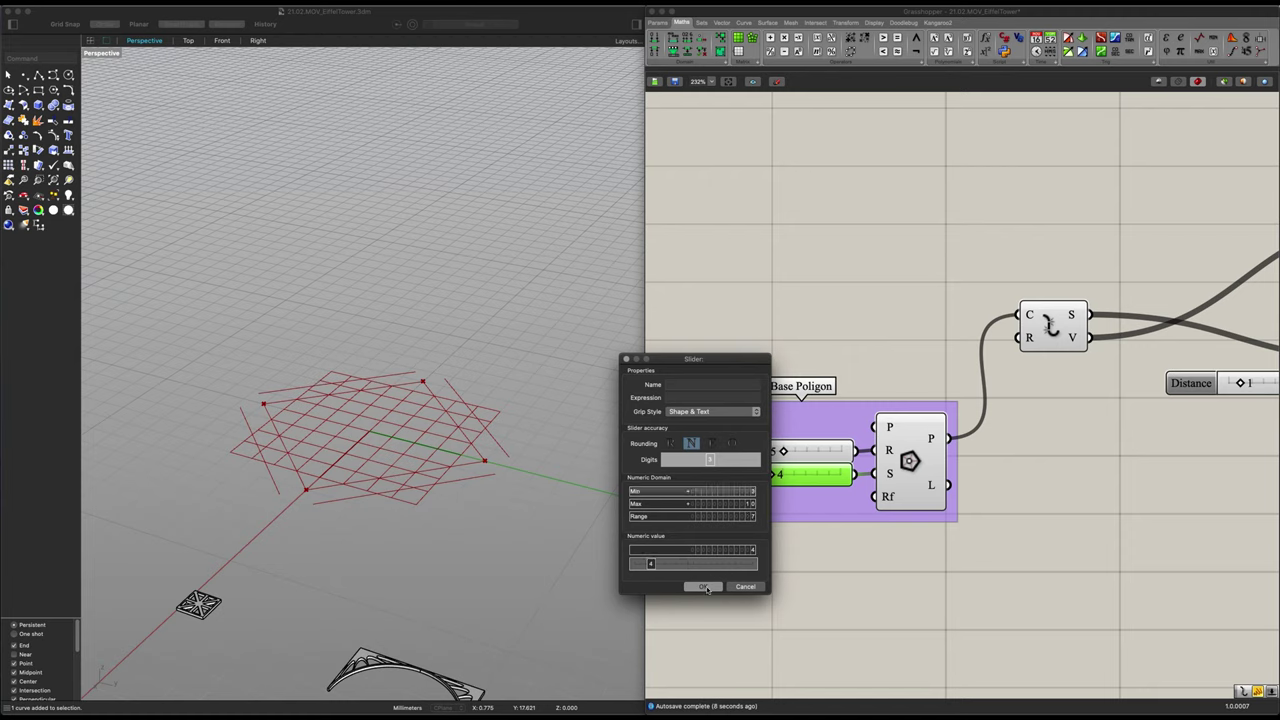
left_click(703, 587)
mouse_move(740, 474)
left_mouse_down()
mouse_move(718, 476)
mouse_move(888, 485)
mouse_move(744, 484)
left_mouse_up()
left_click(777, 545)
Add a second Explode component after Offset Curve and connect the offset curves to its curve input
scroll(782, 545, "down", 3)
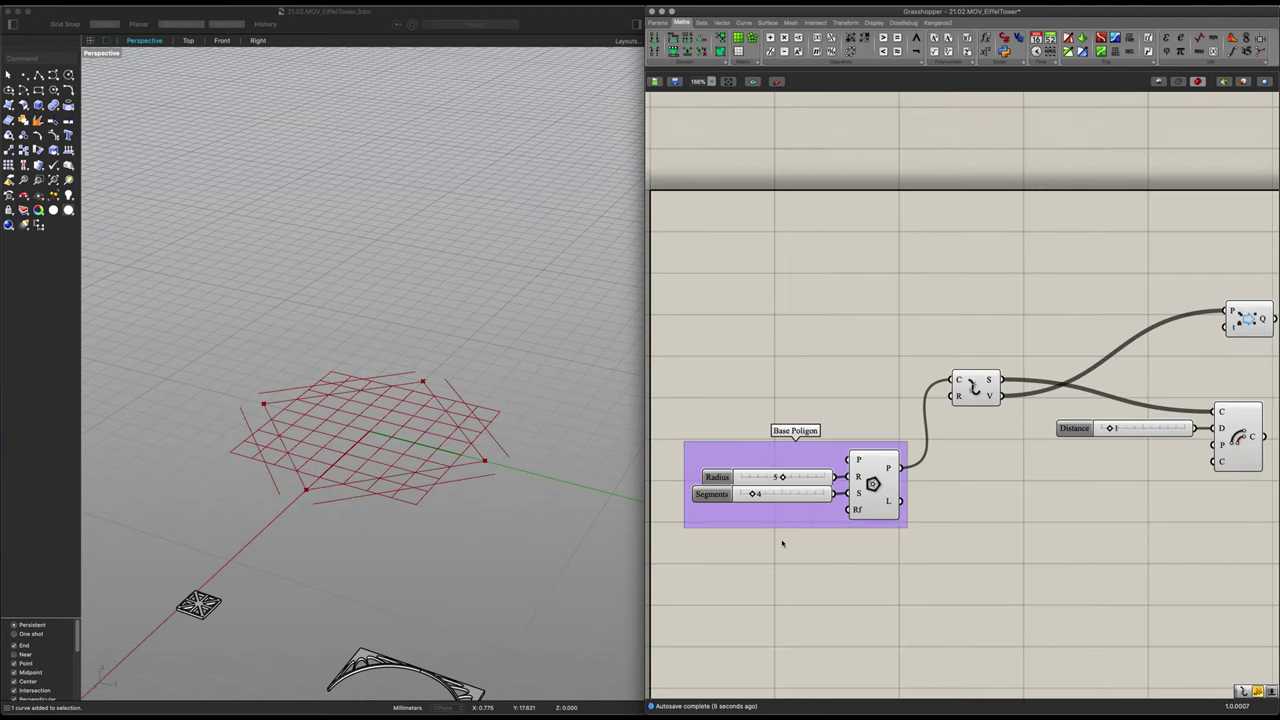
right_click_drag(1241, 488, 844, 510)
scroll(844, 509, "down", 3)
left_click(771, 380)
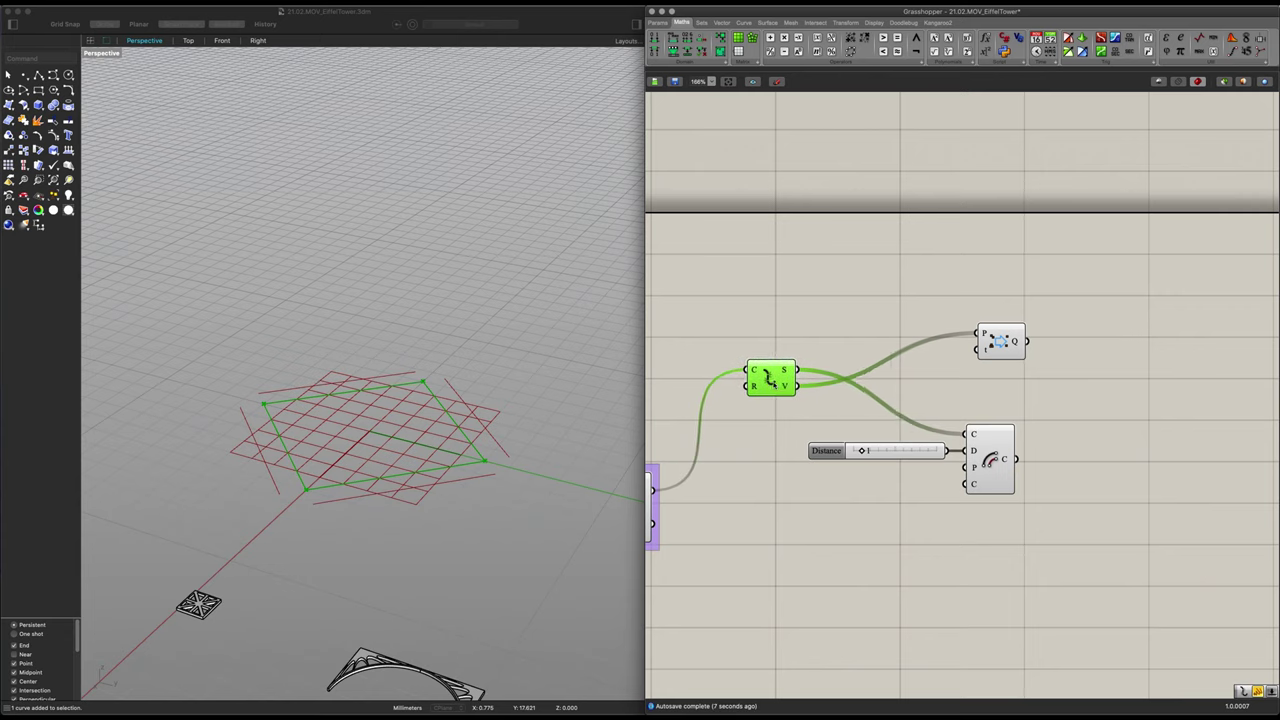
scroll(875, 467, "up", 3)
left_click(937, 443)
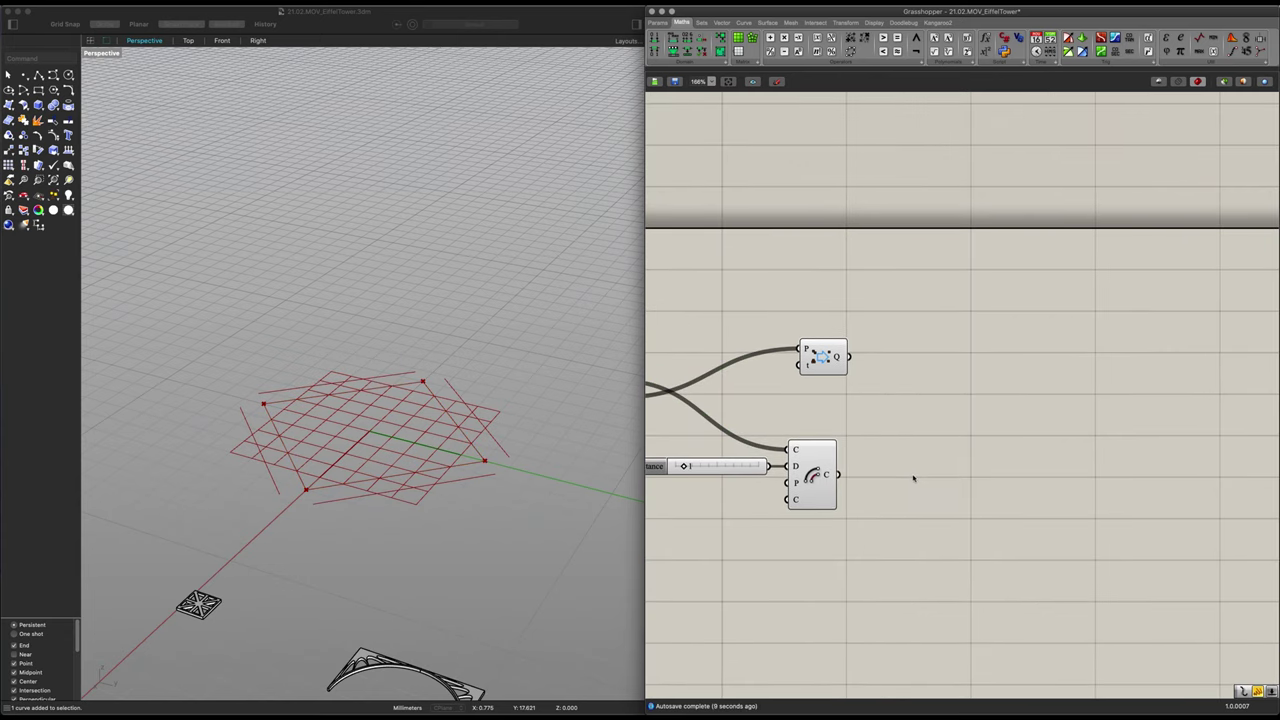
double_click(913, 479)
type("explode")
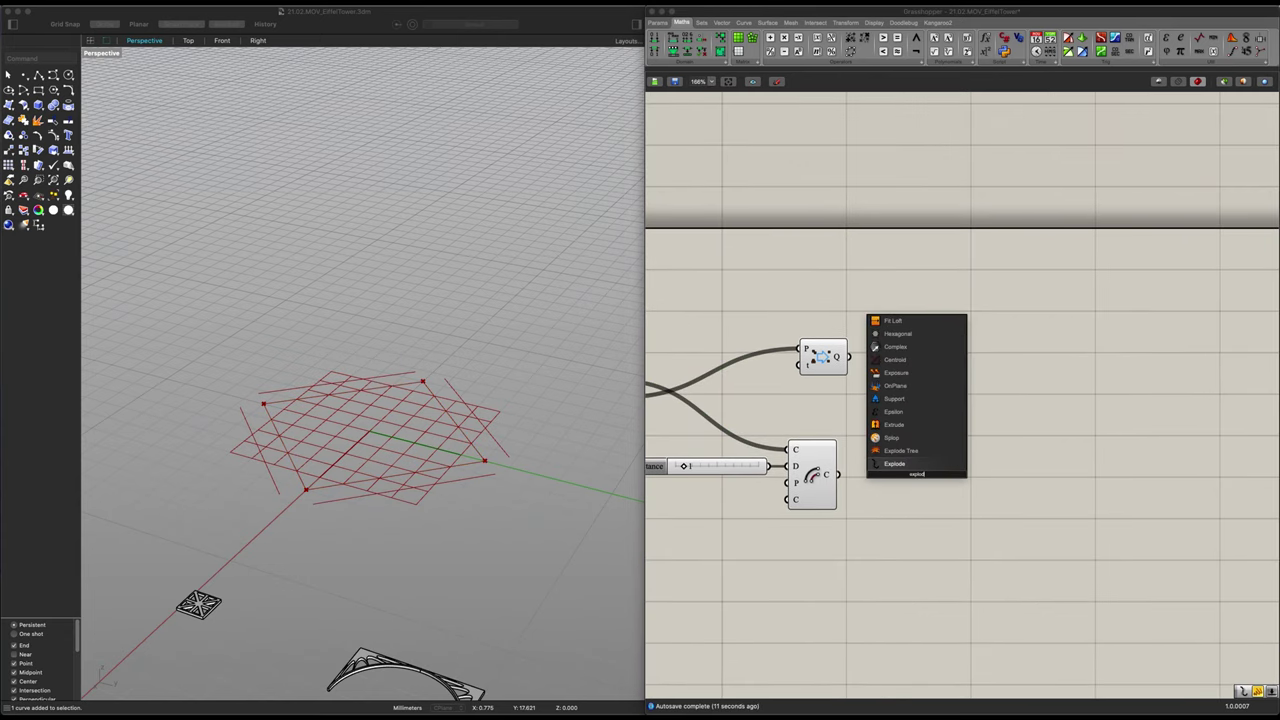
key("Return")
left_click_drag(838, 475, 892, 483)
right_click_drag(922, 486, 866, 476)
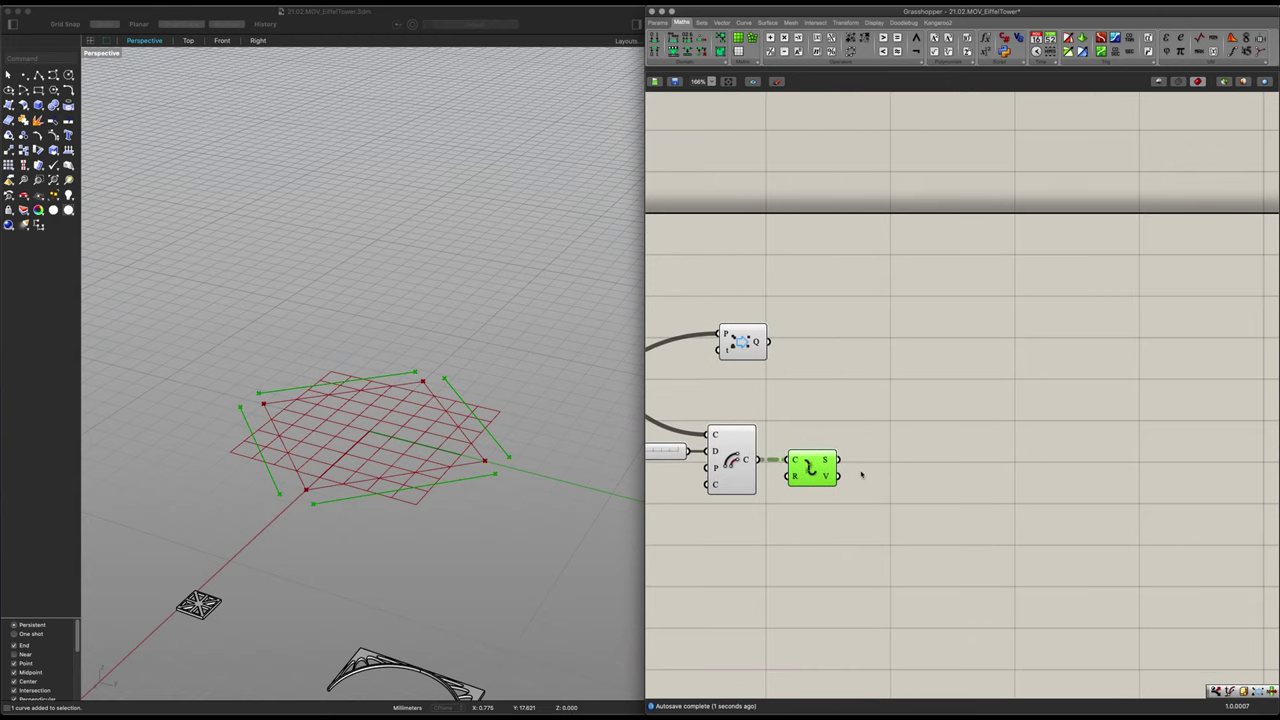
Add a Dispatch component beside the second Explode and connect the exploded Vertices to its list input
scroll(866, 477, "up", 1)
mouse_move(826, 476)
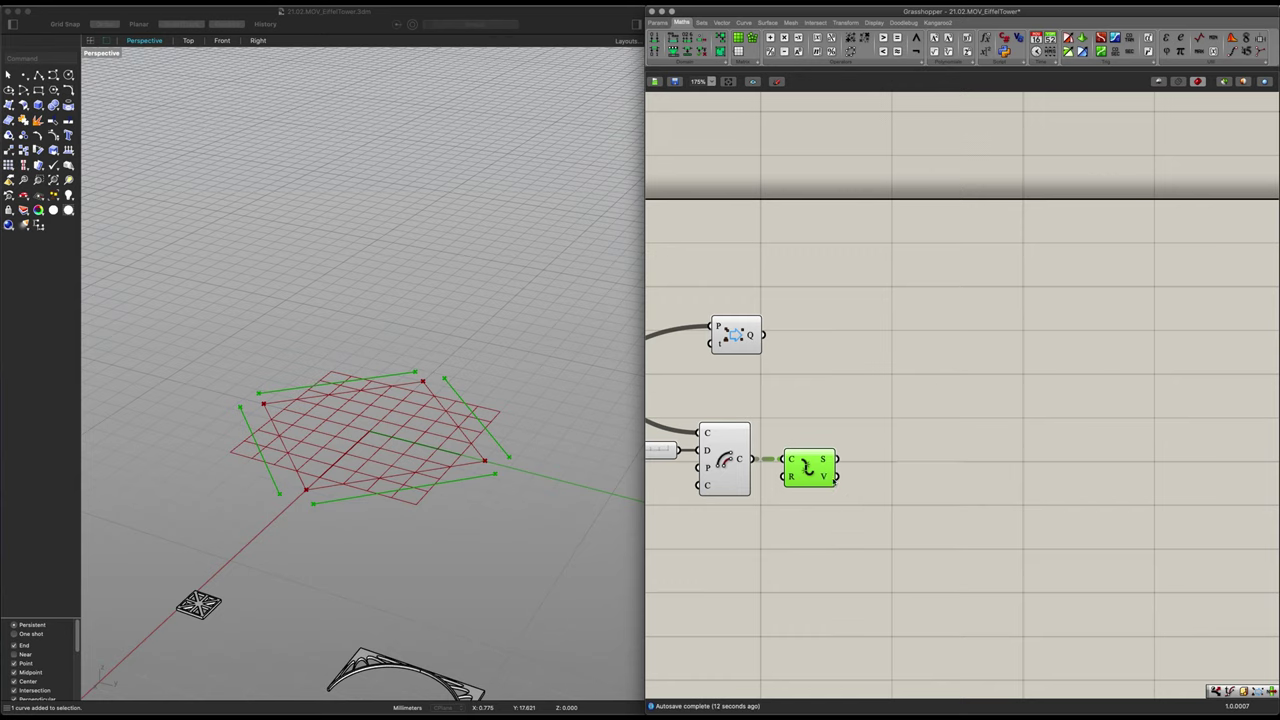
double_click(921, 474)
type("dis")
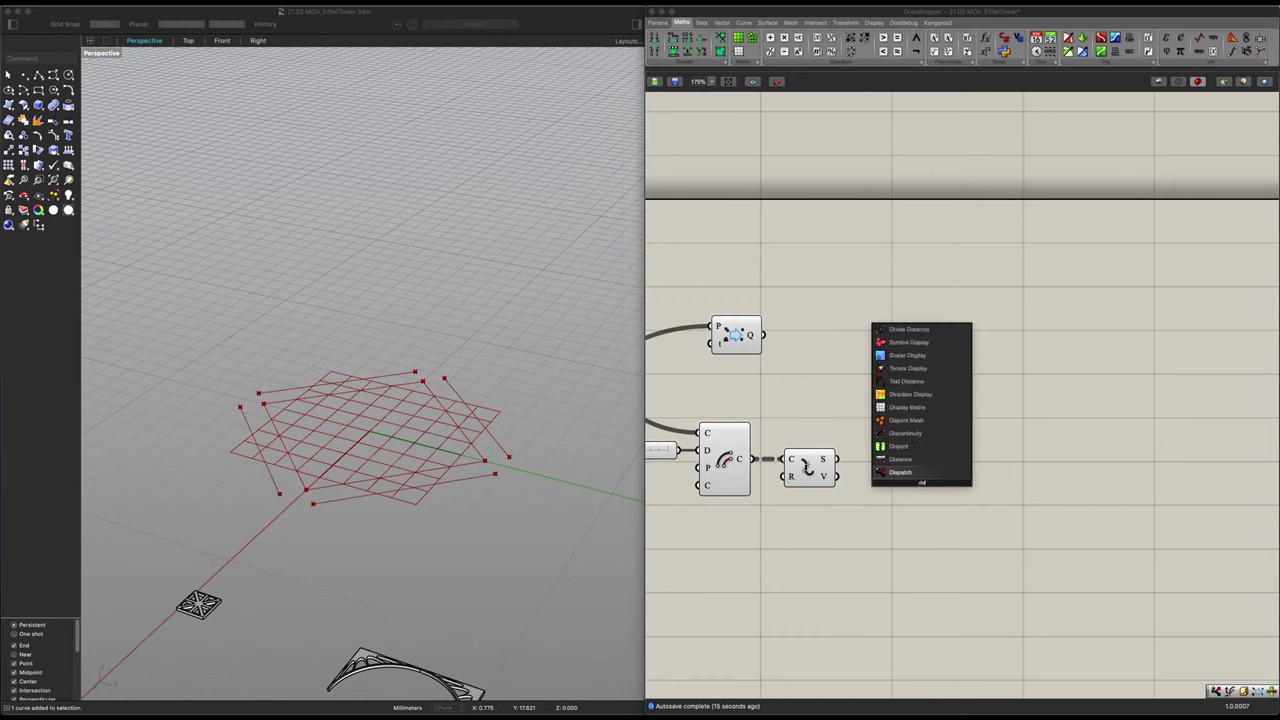
key("Return")
mouse_move(838, 476)
left_mouse_down()
mouse_move(897, 475)
mouse_move(900, 486)
mouse_move(877, 481)
left_mouse_up()
right_click_drag(944, 484, 908, 483)
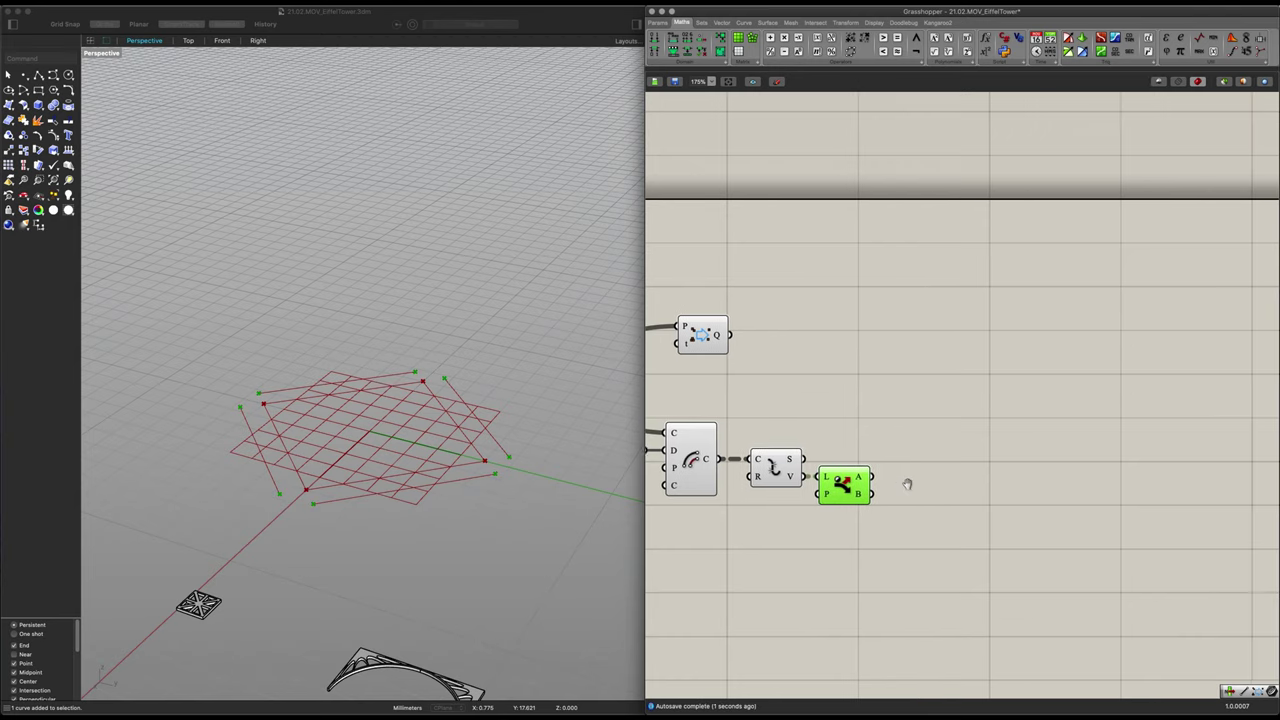
Flatten both the A and B outputs of the Dispatch component
scroll(883, 486, "up", 3)
mouse_move(851, 471)
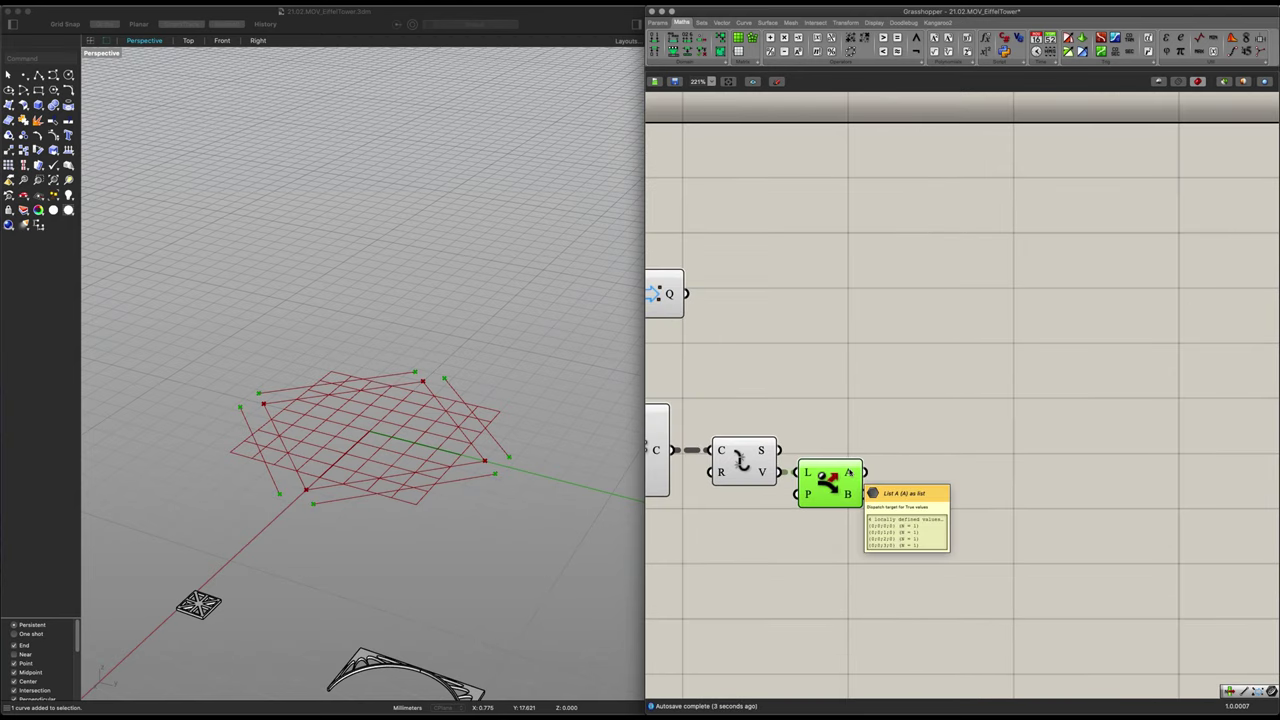
mouse_move(851, 497)
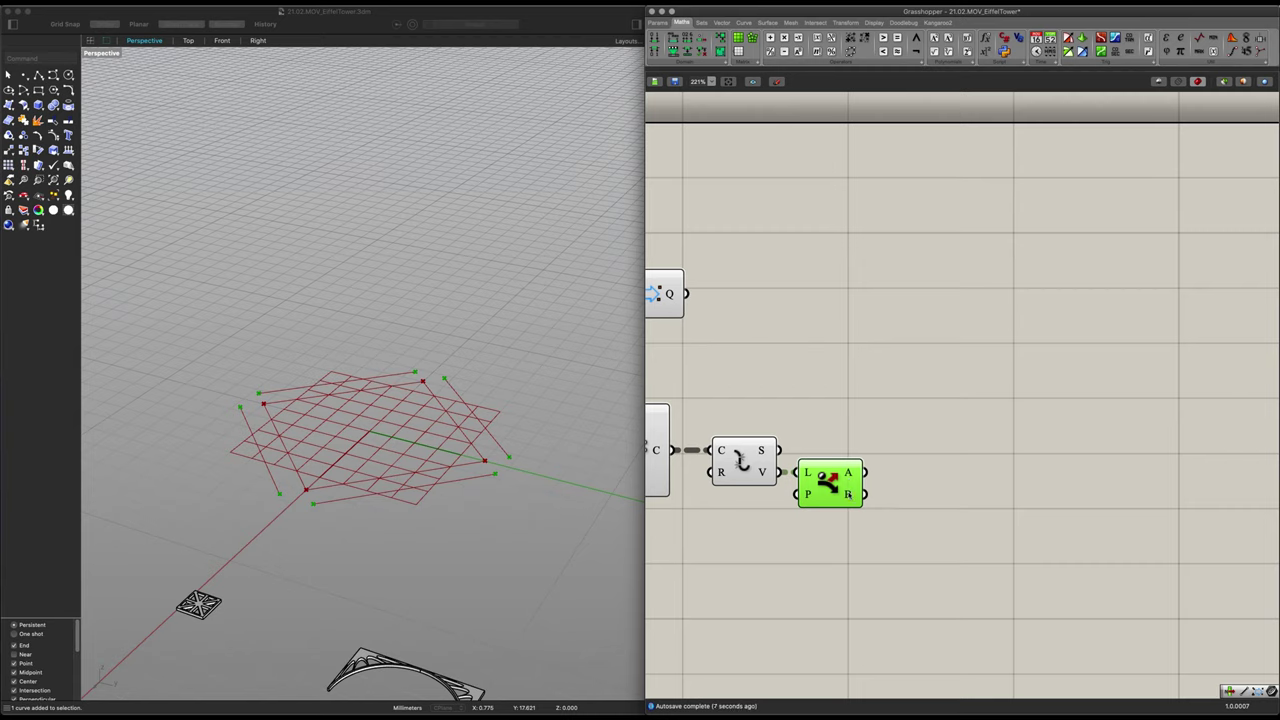
right_click(857, 473)
left_click(885, 505)
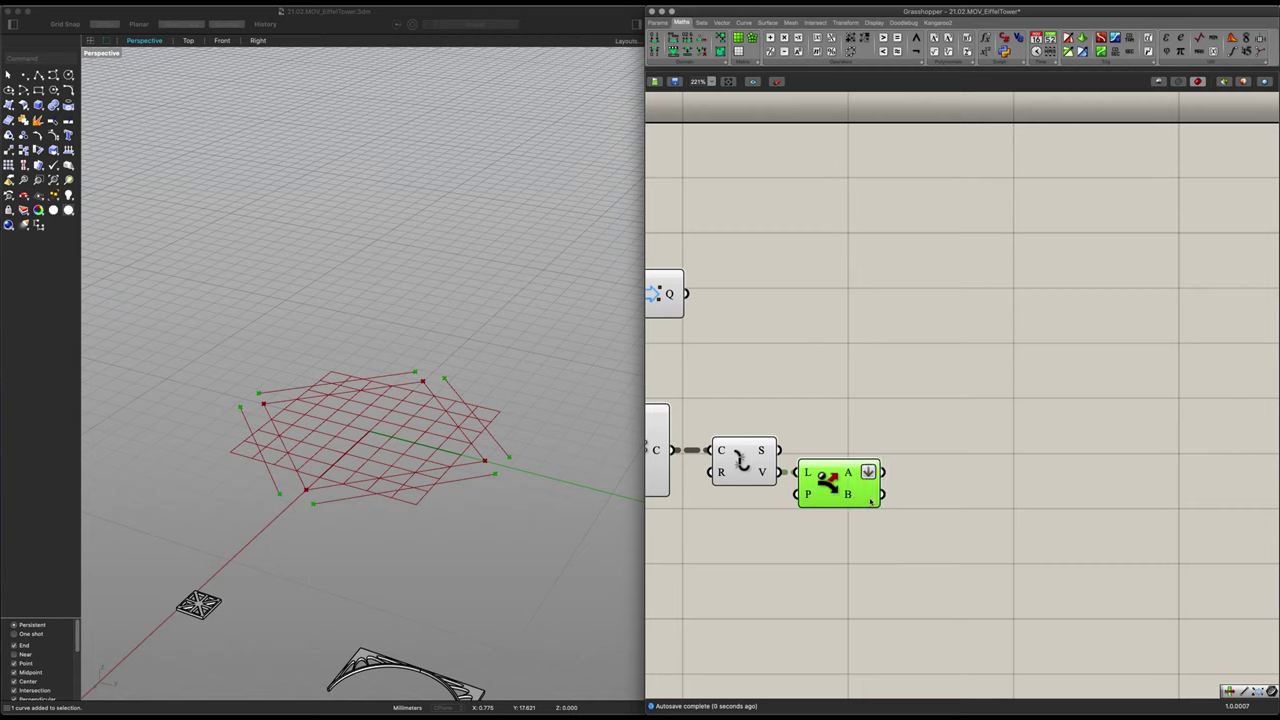
right_click(872, 495)
left_click(890, 531)
right_click_drag(928, 509, 893, 514)
Add a Line component after Dispatch and connect Dispatch outputs A and B to its start and end point inputs
double_click(936, 466)
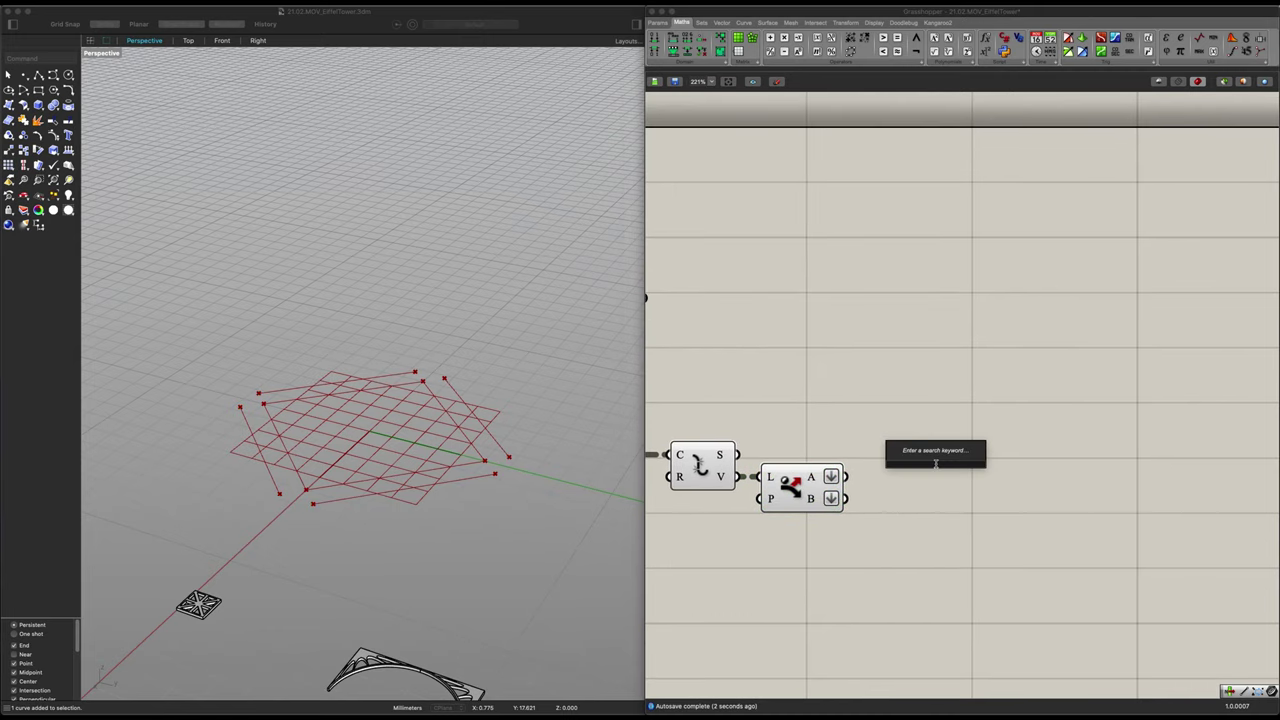
type("line")
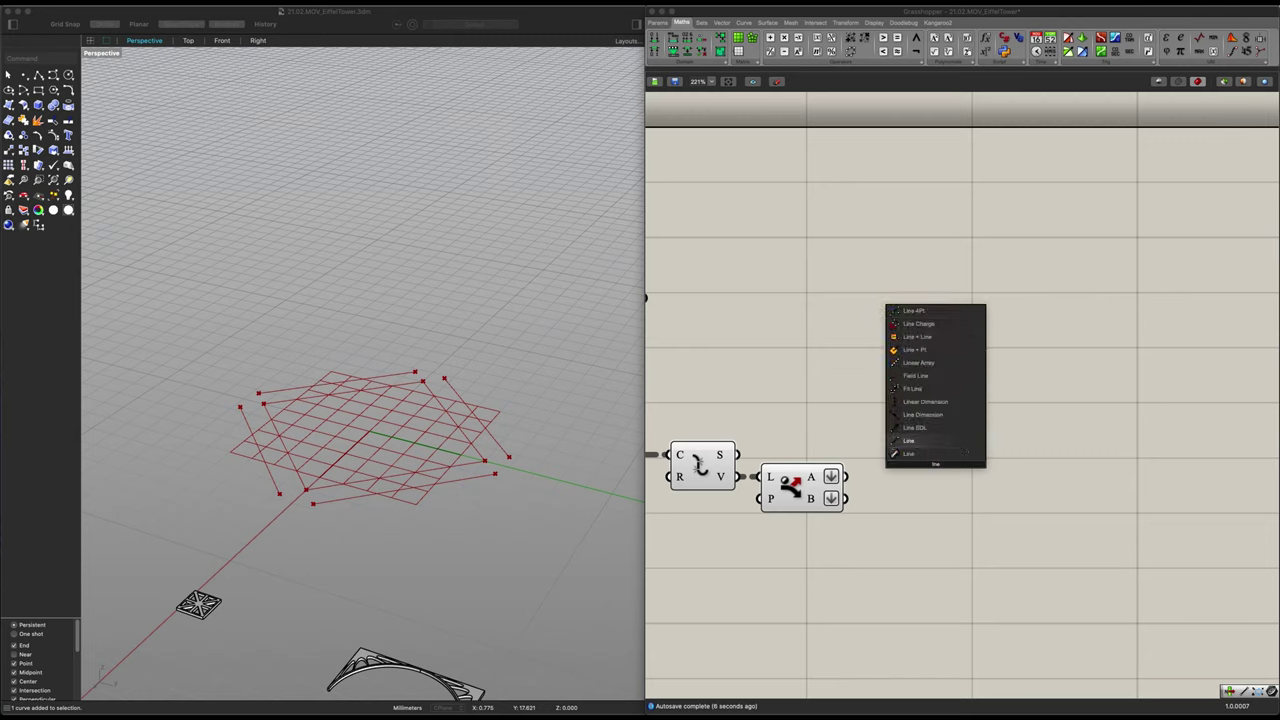
key("Return")
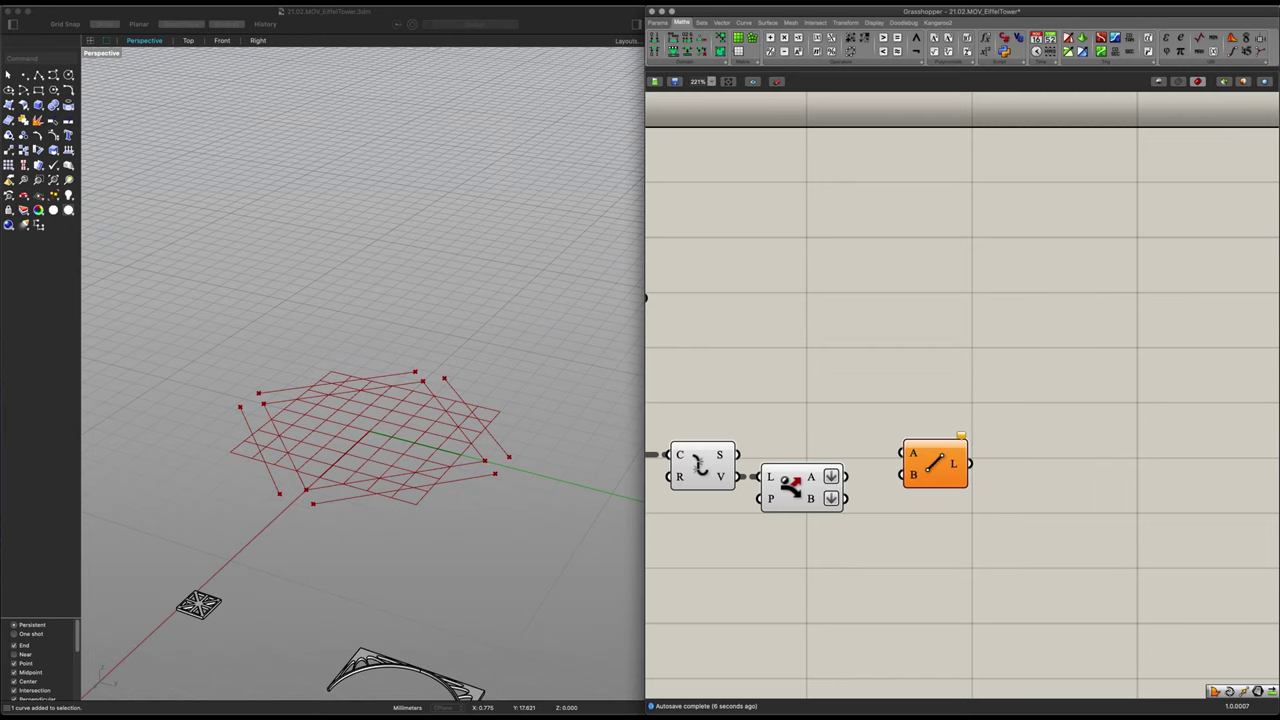
left_click_drag(846, 477, 1000, 455)
scroll(906, 486, "down", 1)
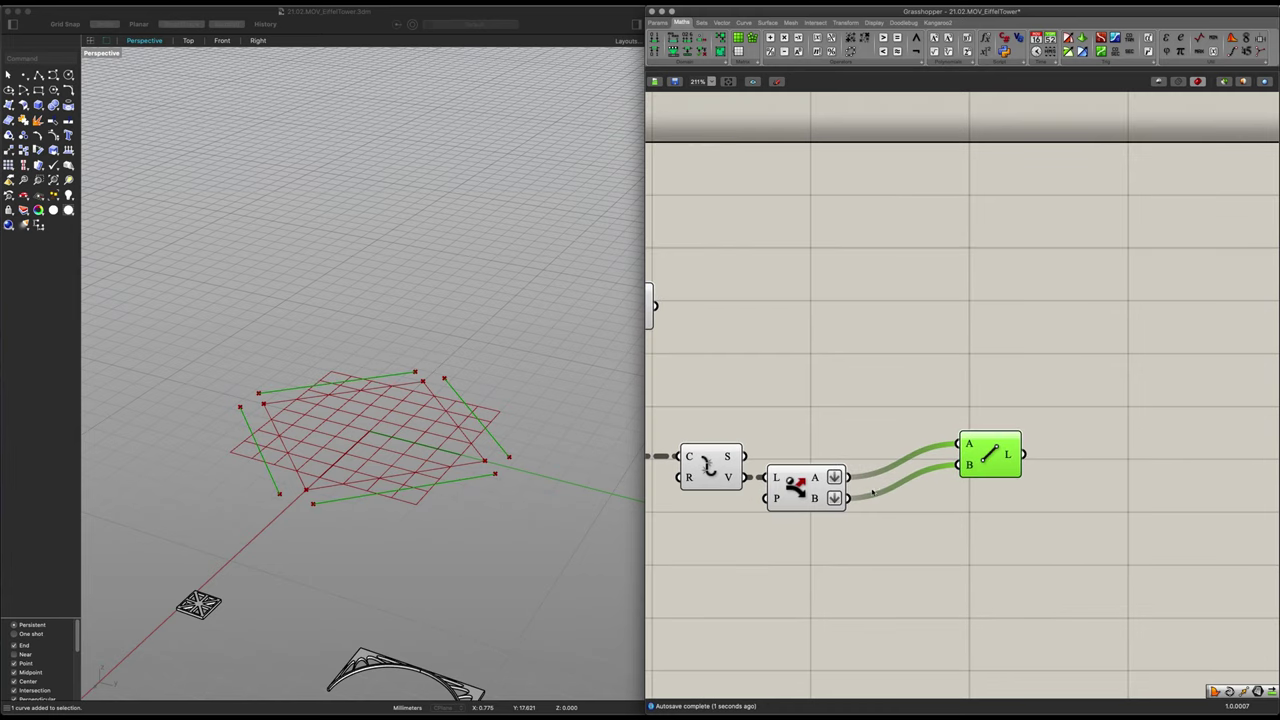
Insert a Shift List between Dispatch output B and the Line's B input, moving the Line component aside for room
right_click_drag(902, 489, 994, 486)
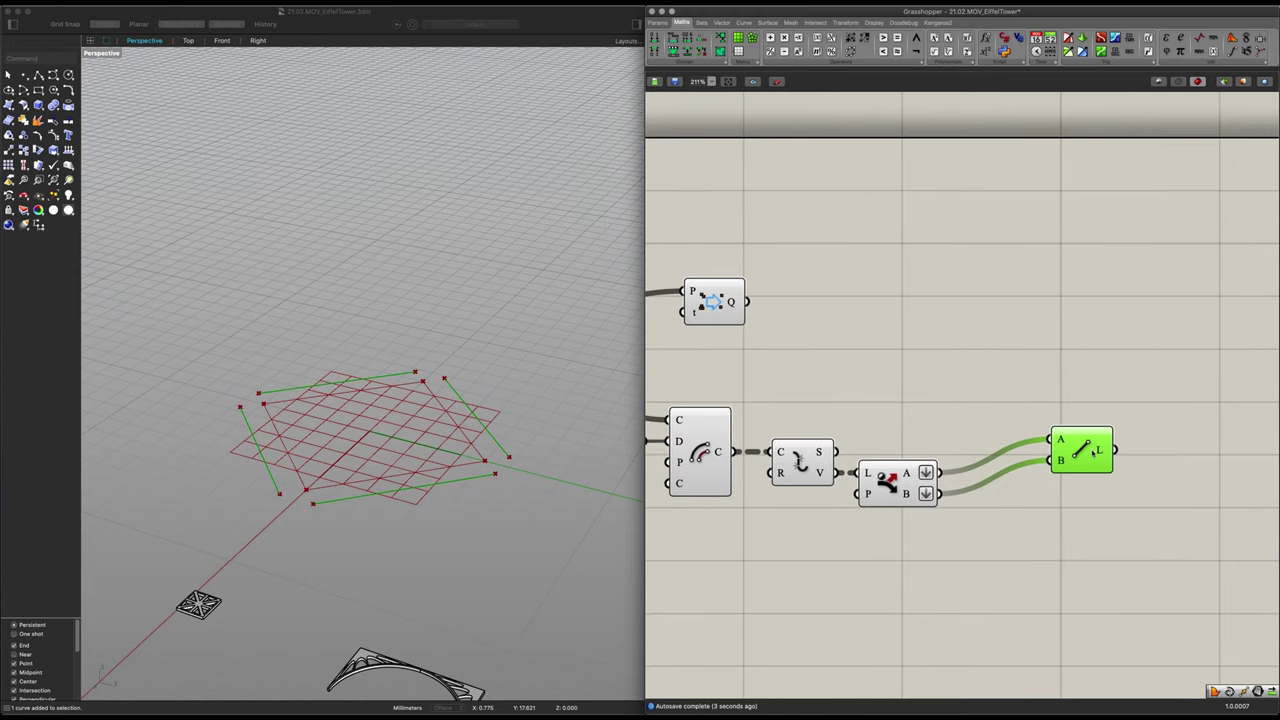
right_click_drag(490, 442, 468, 528)
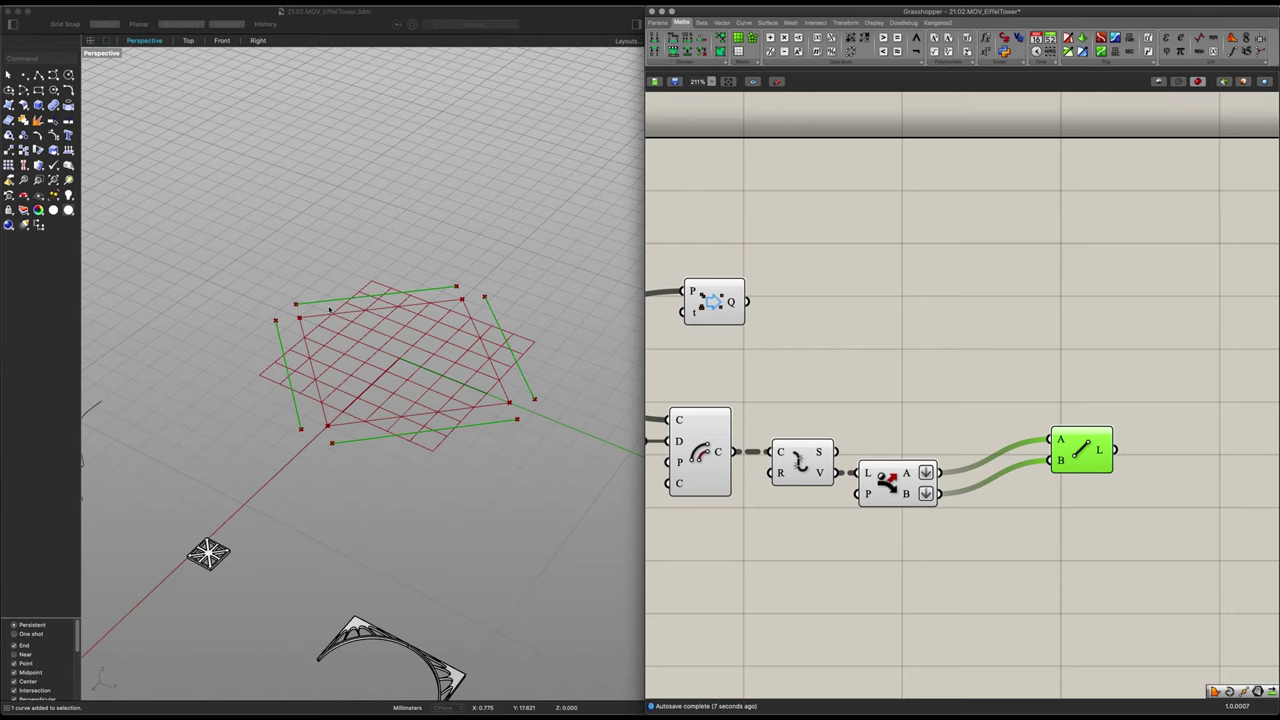
scroll(543, 401, "up", 10)
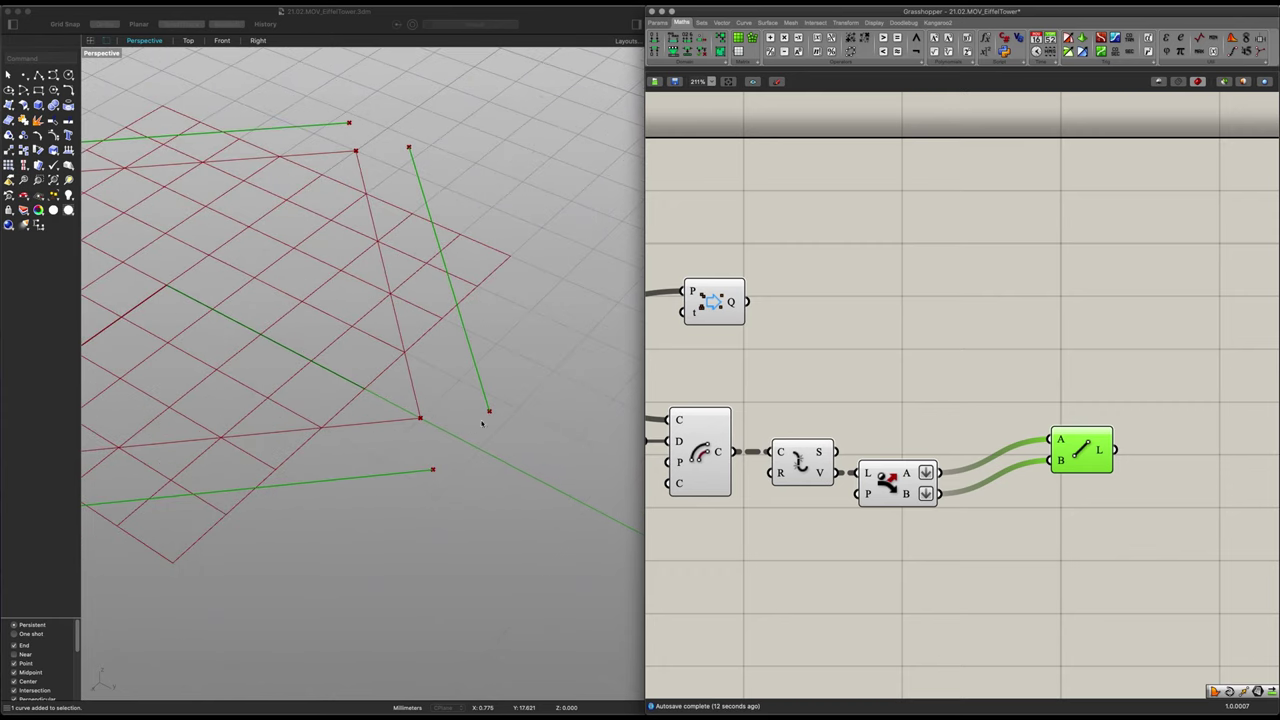
scroll(442, 451, "down", 10)
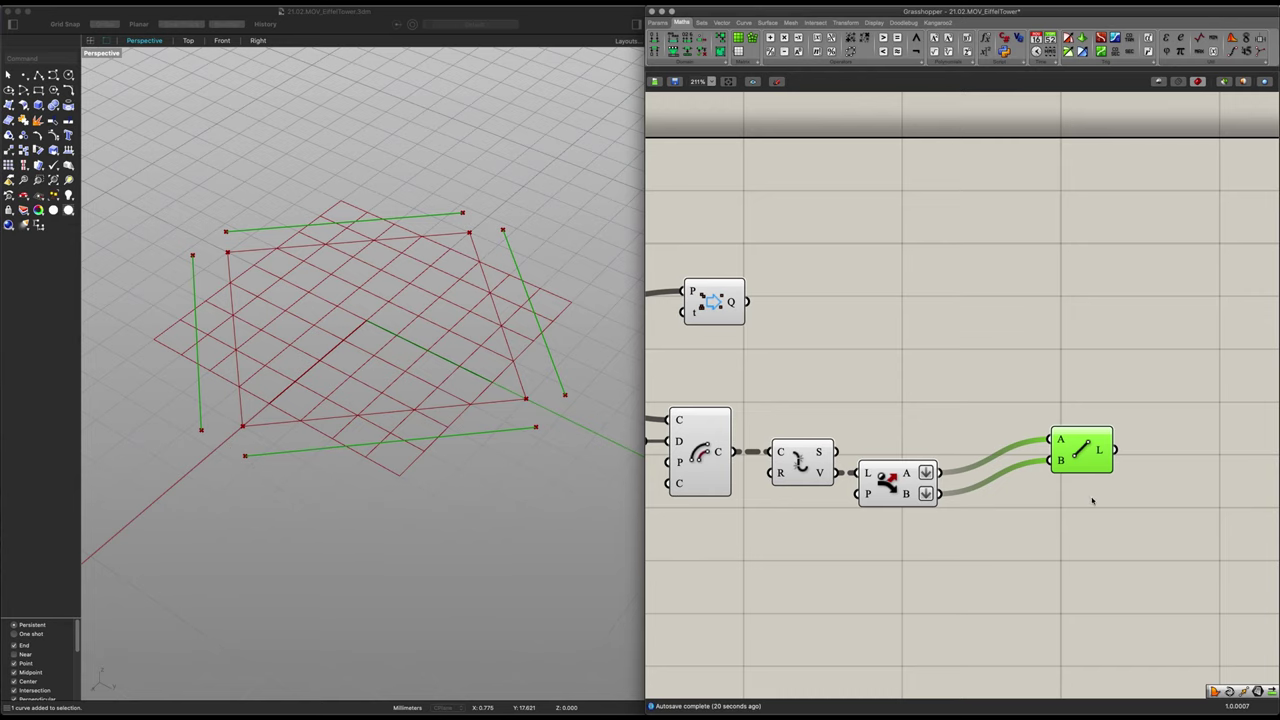
right_click_drag(1091, 499, 1084, 453)
left_click_drag(1069, 407, 1091, 408)
double_click(1002, 490)
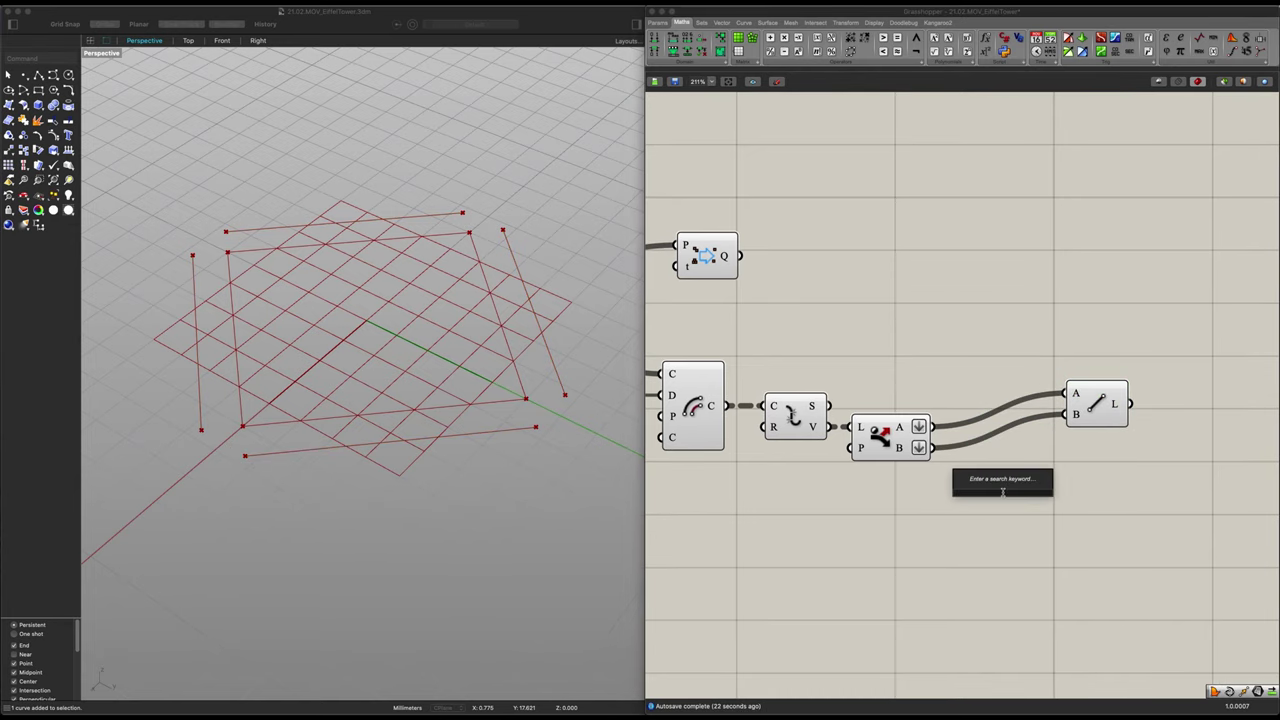
type("shift")
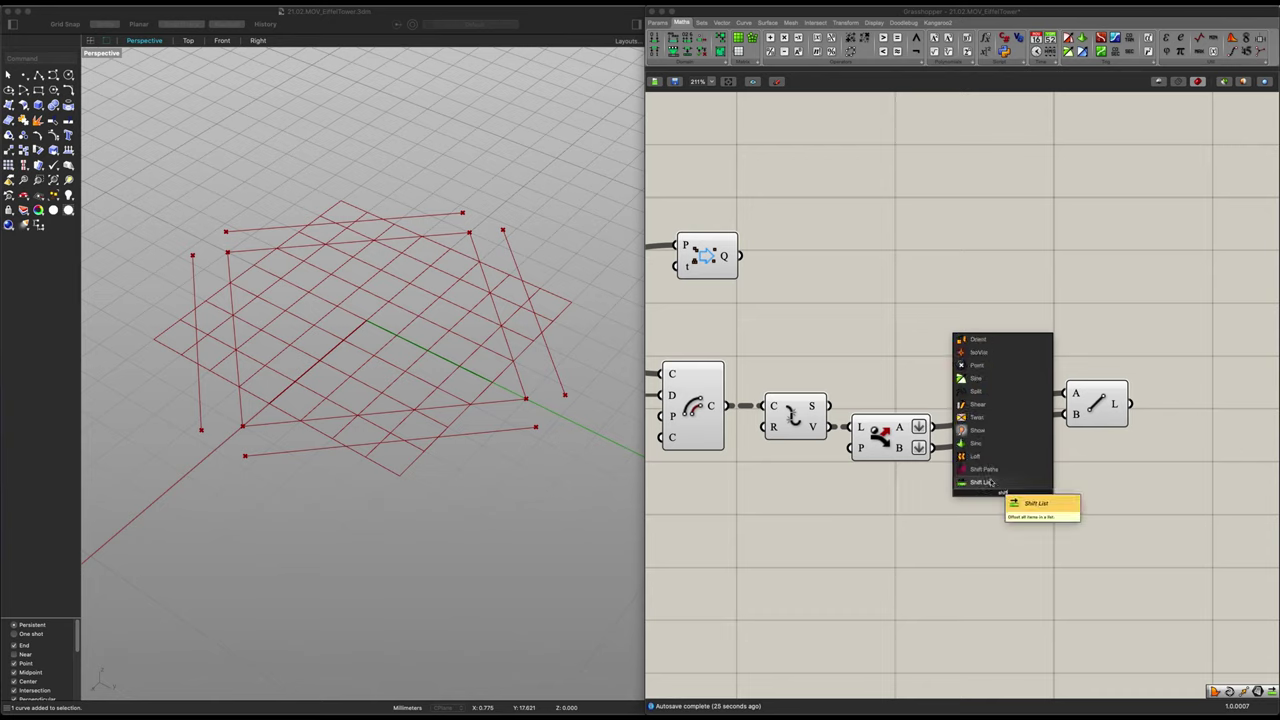
left_click(989, 482)
left_click_drag(992, 500, 1007, 518)
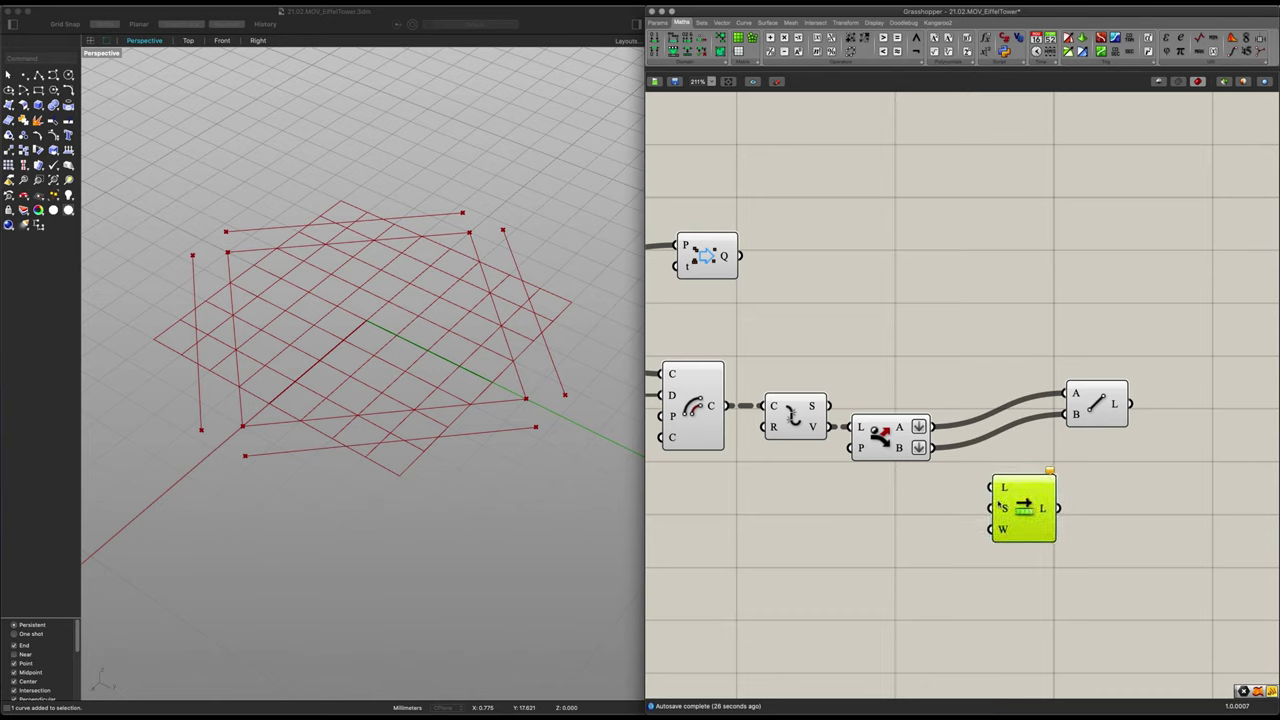
left_click_drag(932, 447, 1068, 418)
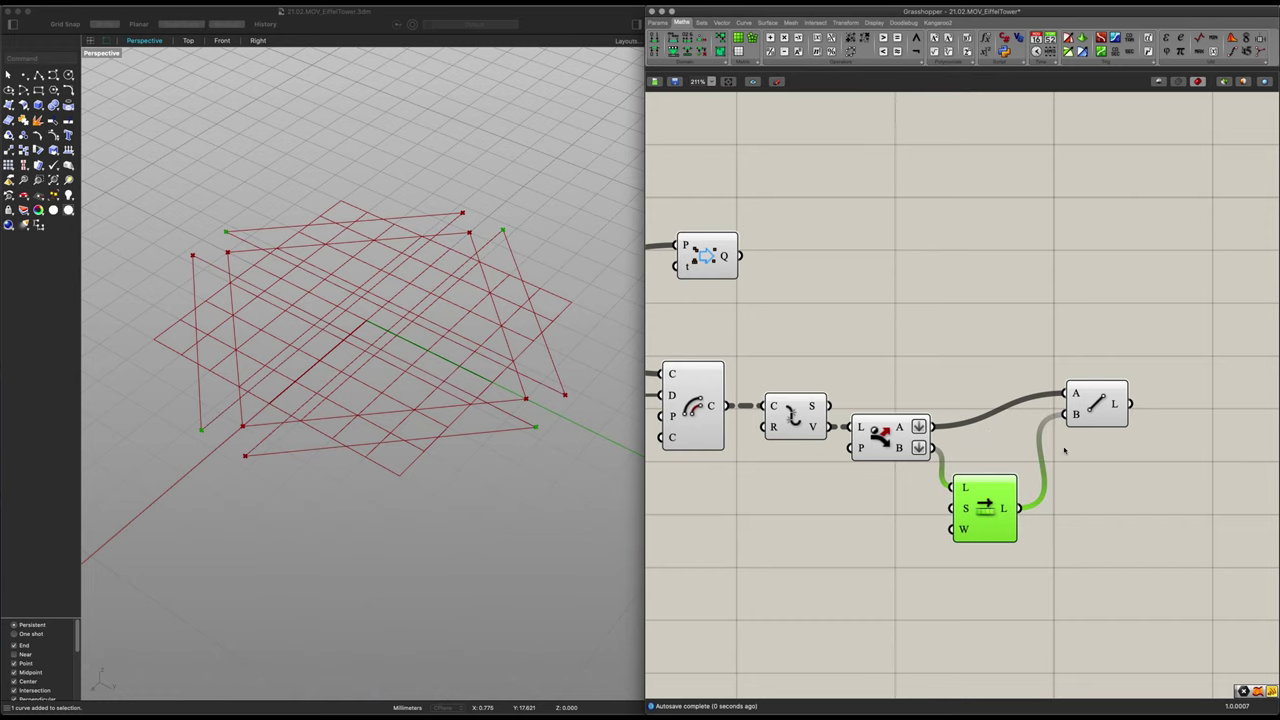
left_click(1090, 419)
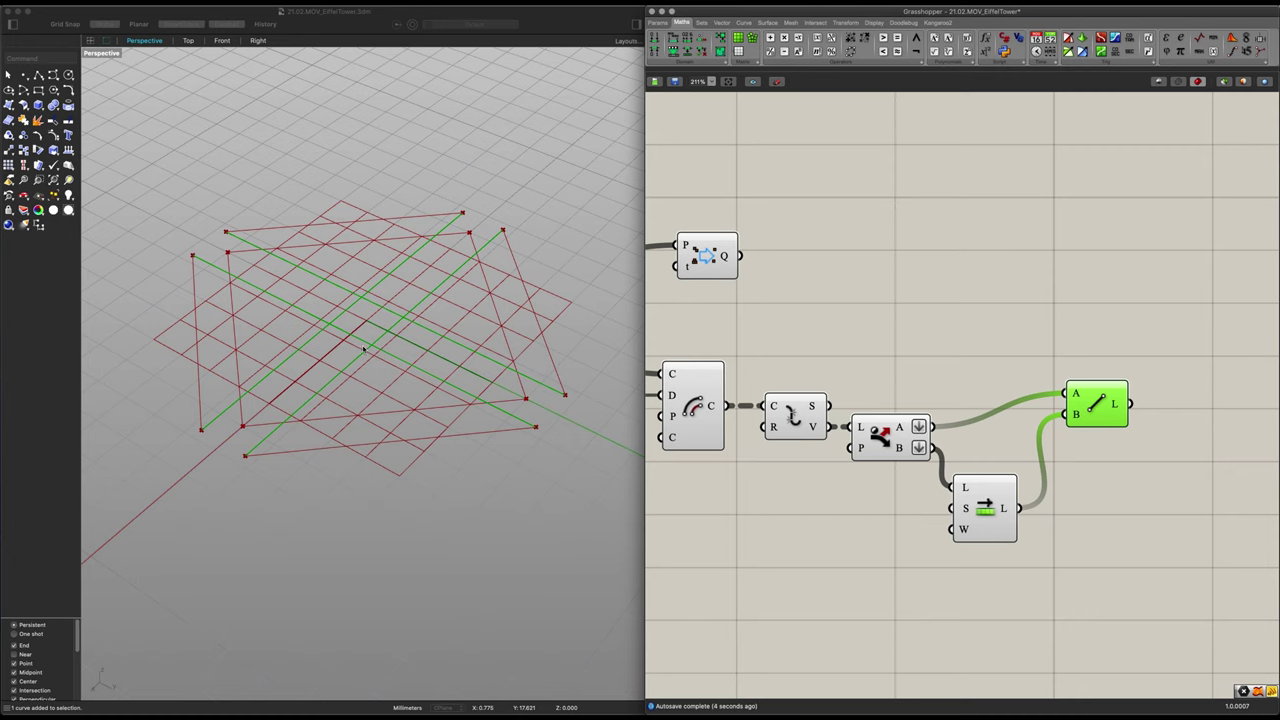
right_click_drag(364, 349, 427, 286)
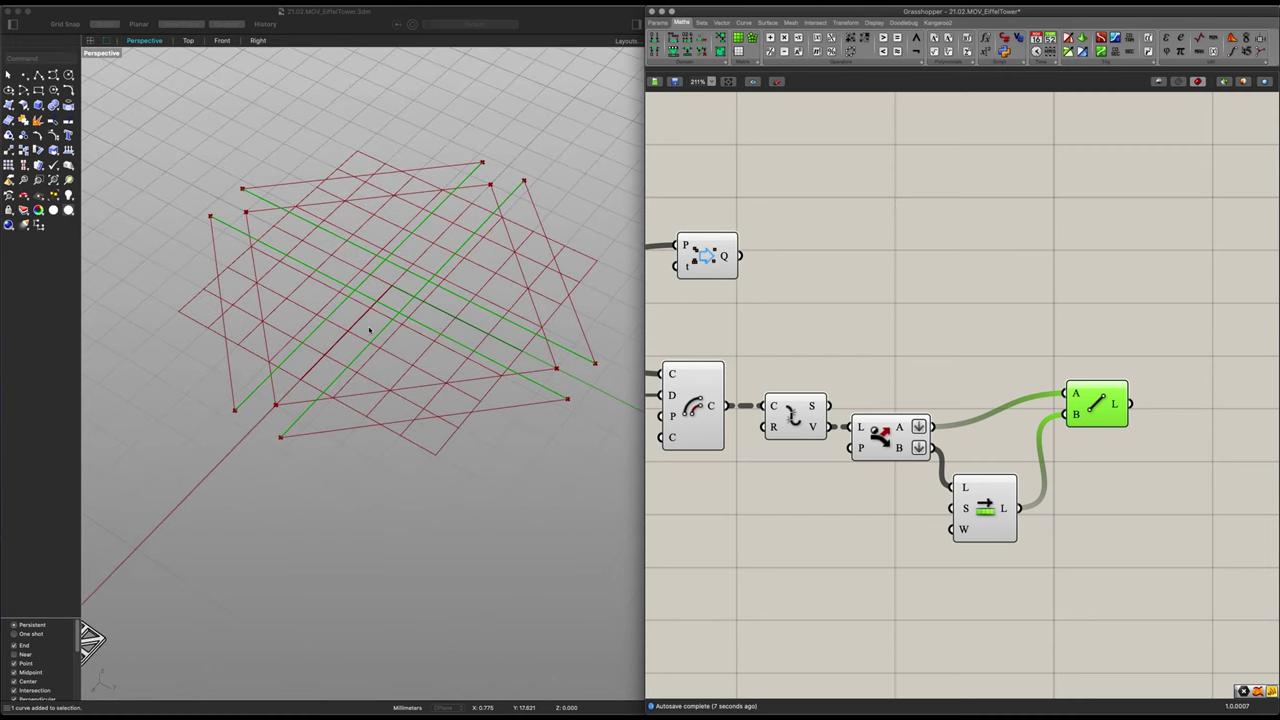
Turn off the preview of the components from the Base Poligon group through Dispatch, leaving Shift List and Line shown
scroll(817, 497, "down", 3)
right_click_drag(825, 499, 1123, 542)
scroll(1037, 562, "down", 4)
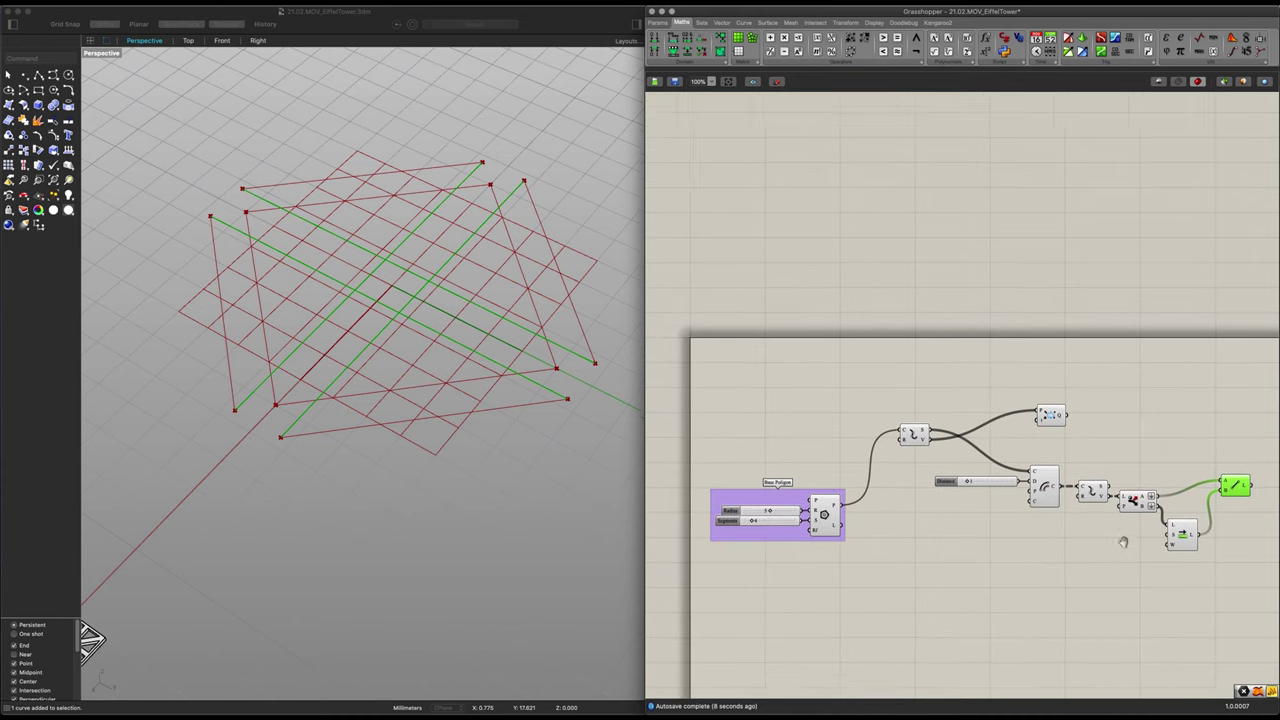
left_click_drag(1134, 565, 645, 338)
middle_click(903, 474)
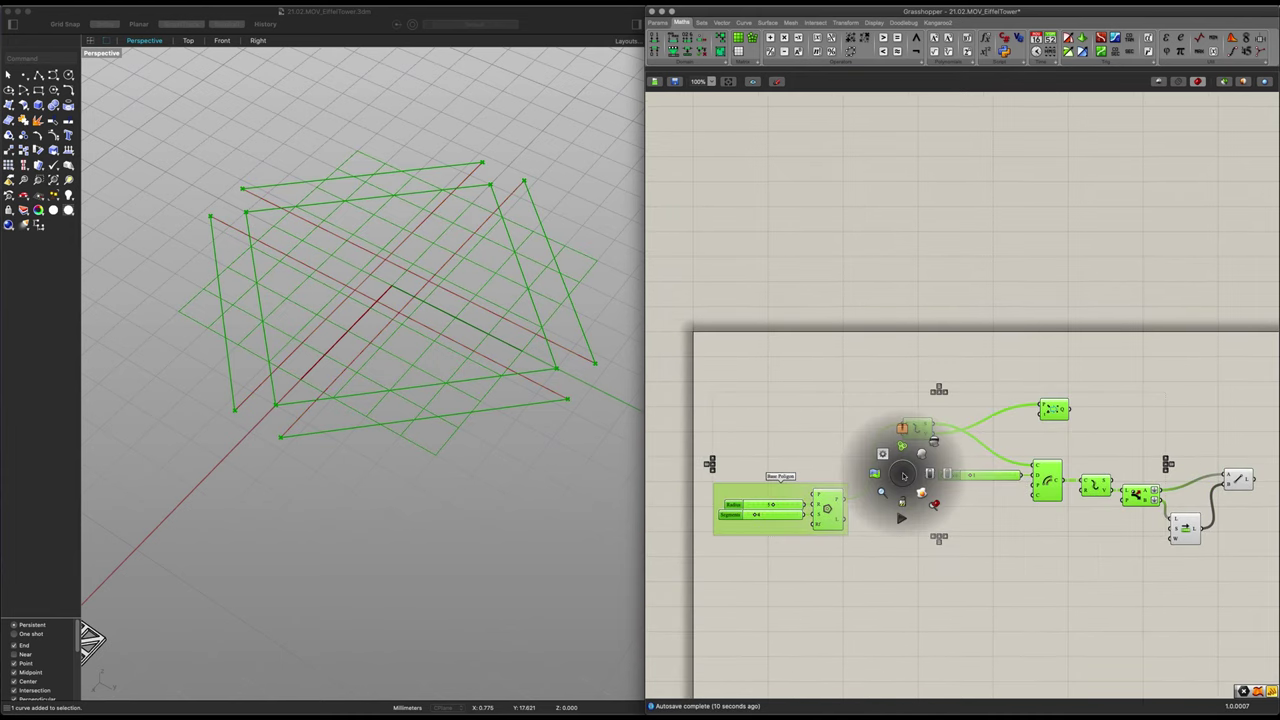
left_click(935, 442)
left_click(1028, 449)
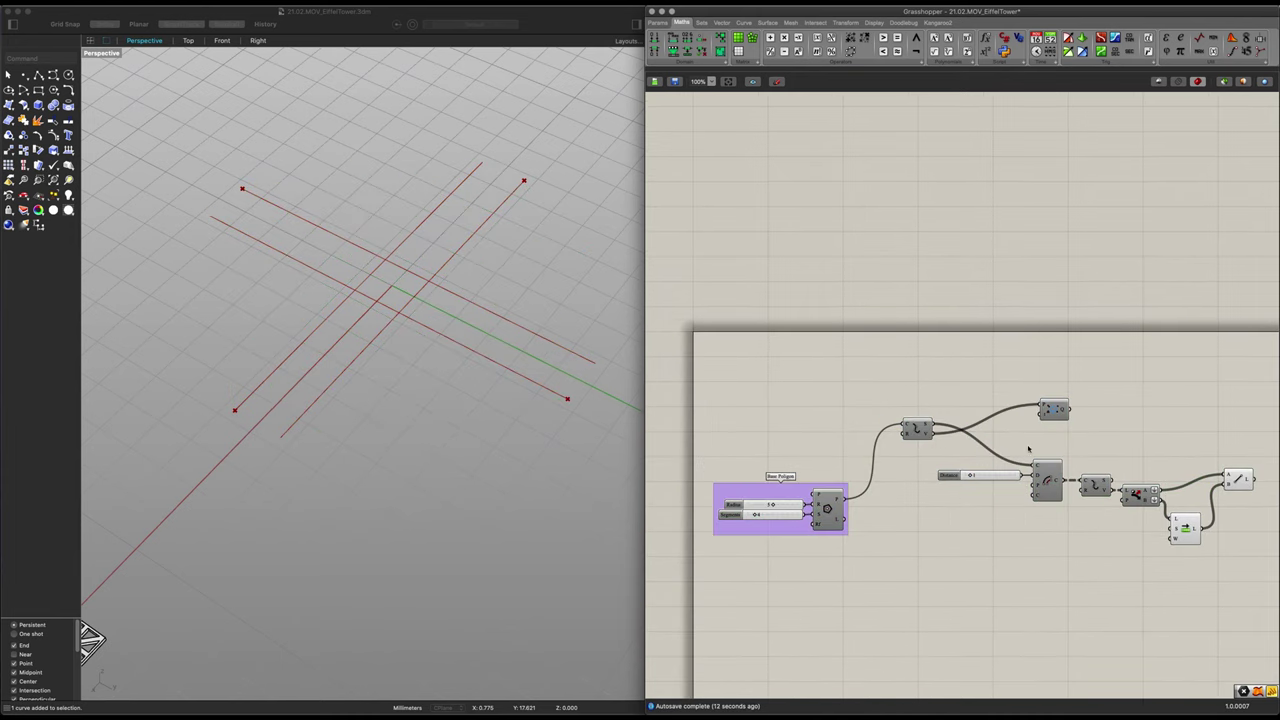
Select the Line component and examine its crossing lines in the Rhino viewport
right_click_drag(1044, 461, 626, 443)
right_click_drag(829, 488, 954, 477)
left_click(893, 499)
left_click(947, 453)
scroll(945, 480, "up", 2)
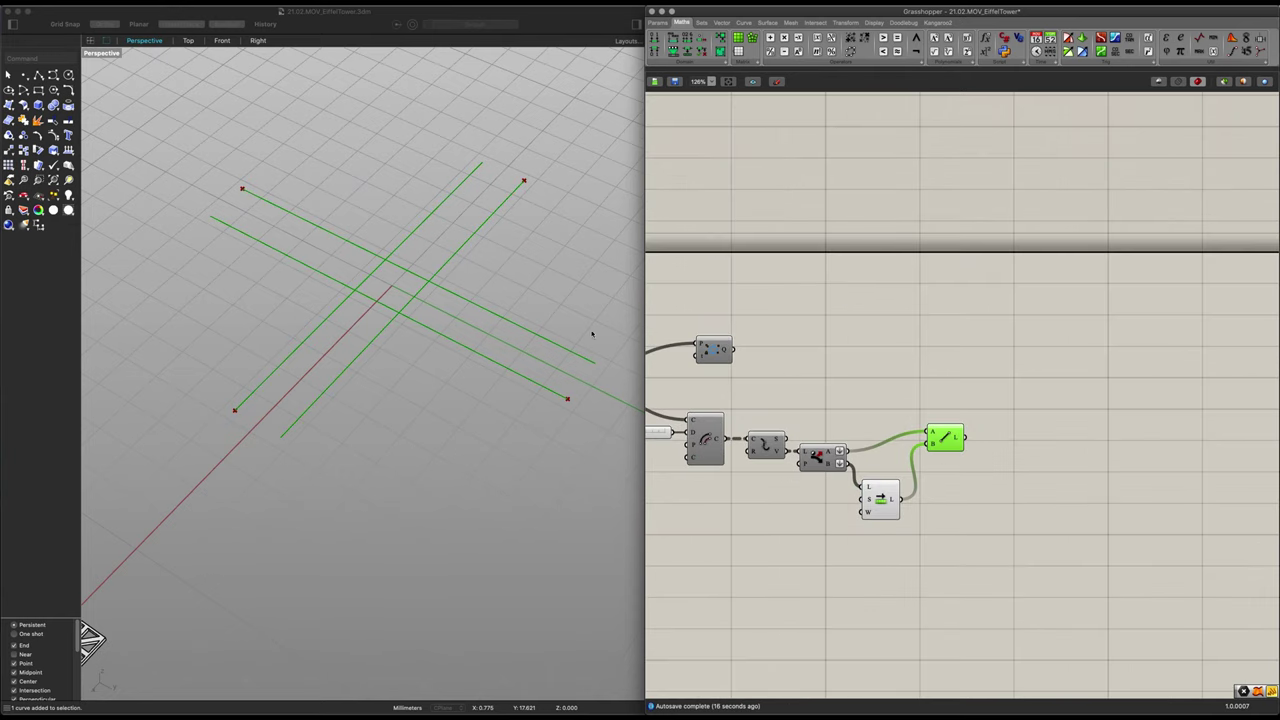
Add a panel containing -1, connect it to Shift List's S input, and align it beside that input
scroll(843, 505, "up", 2)
left_click(876, 497)
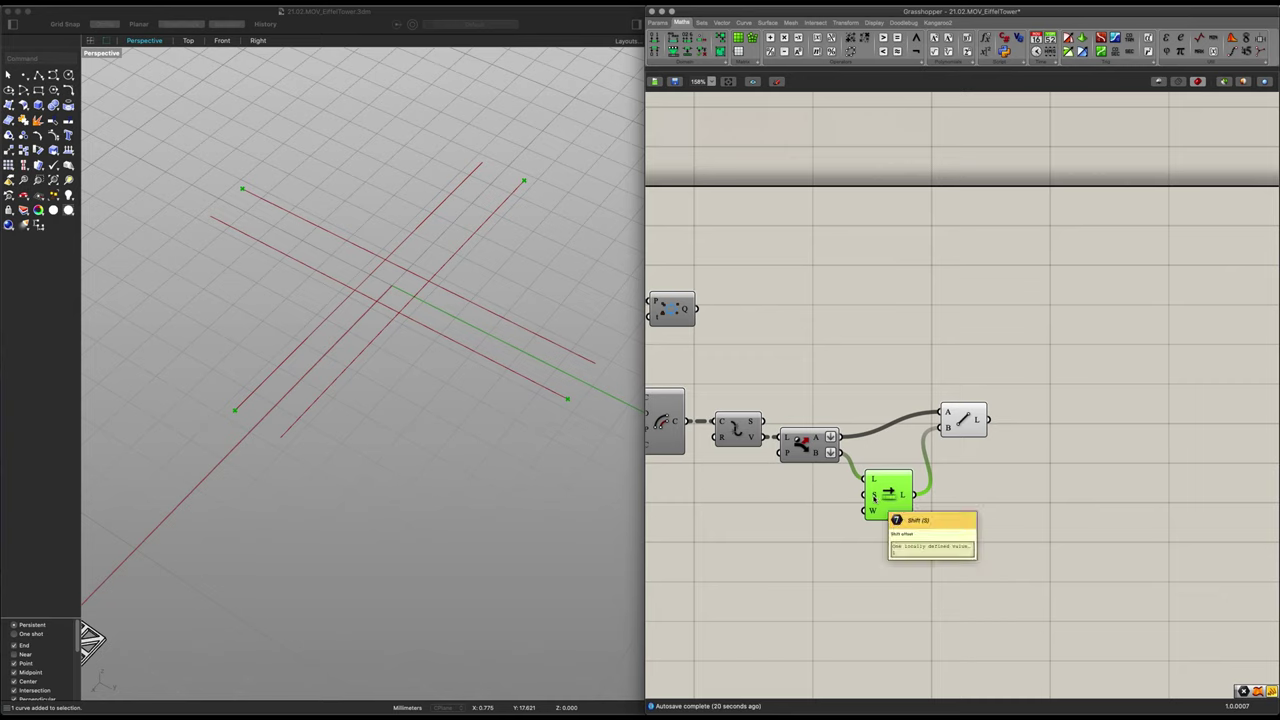
left_click(975, 425)
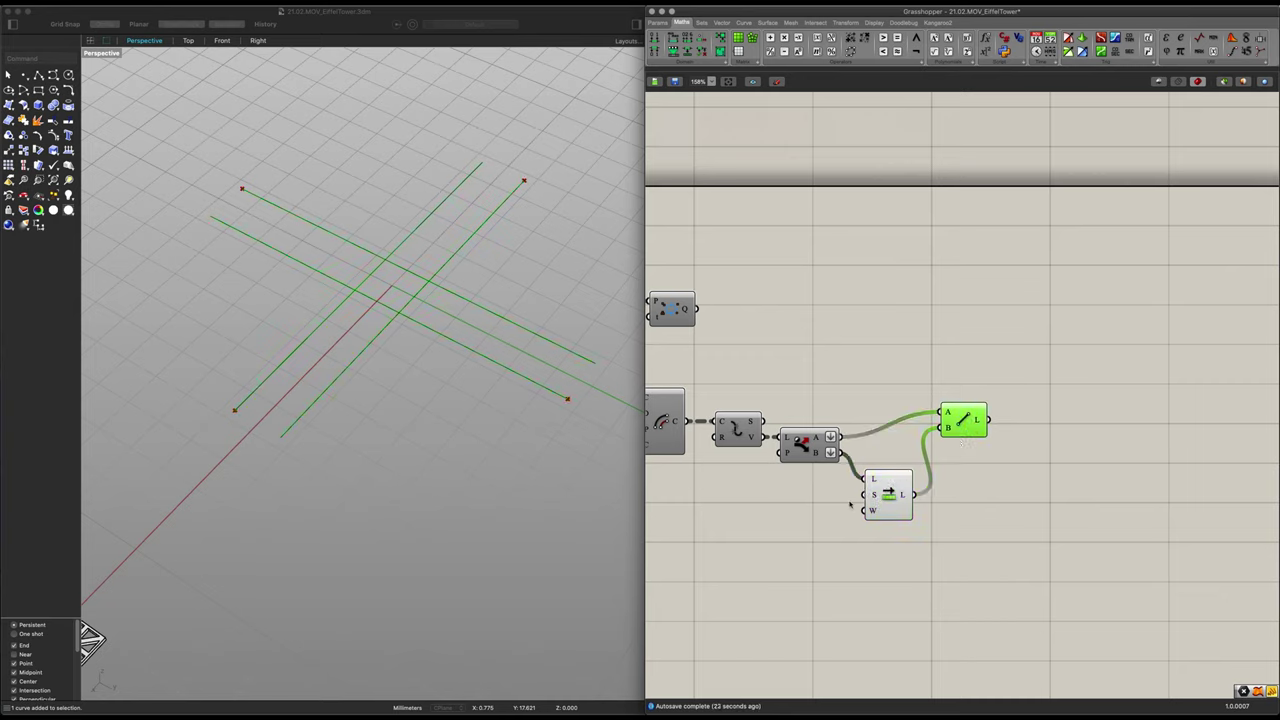
double_click(794, 513)
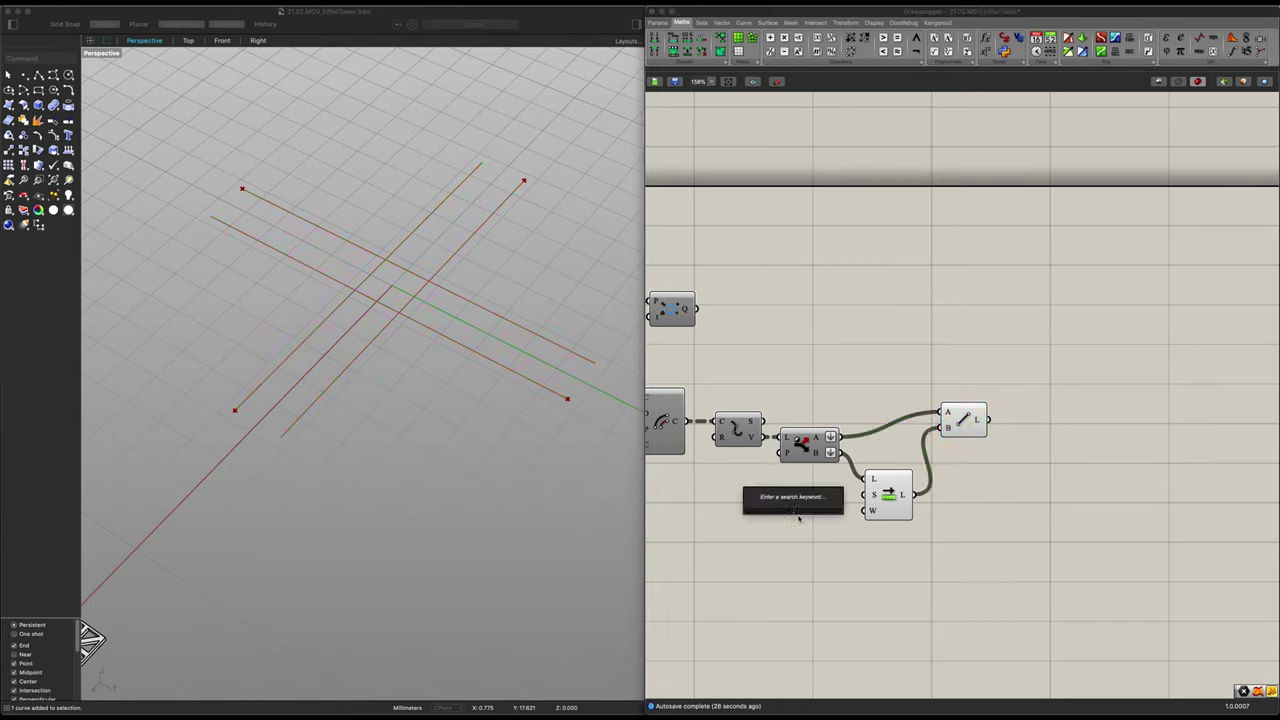
type("panel")
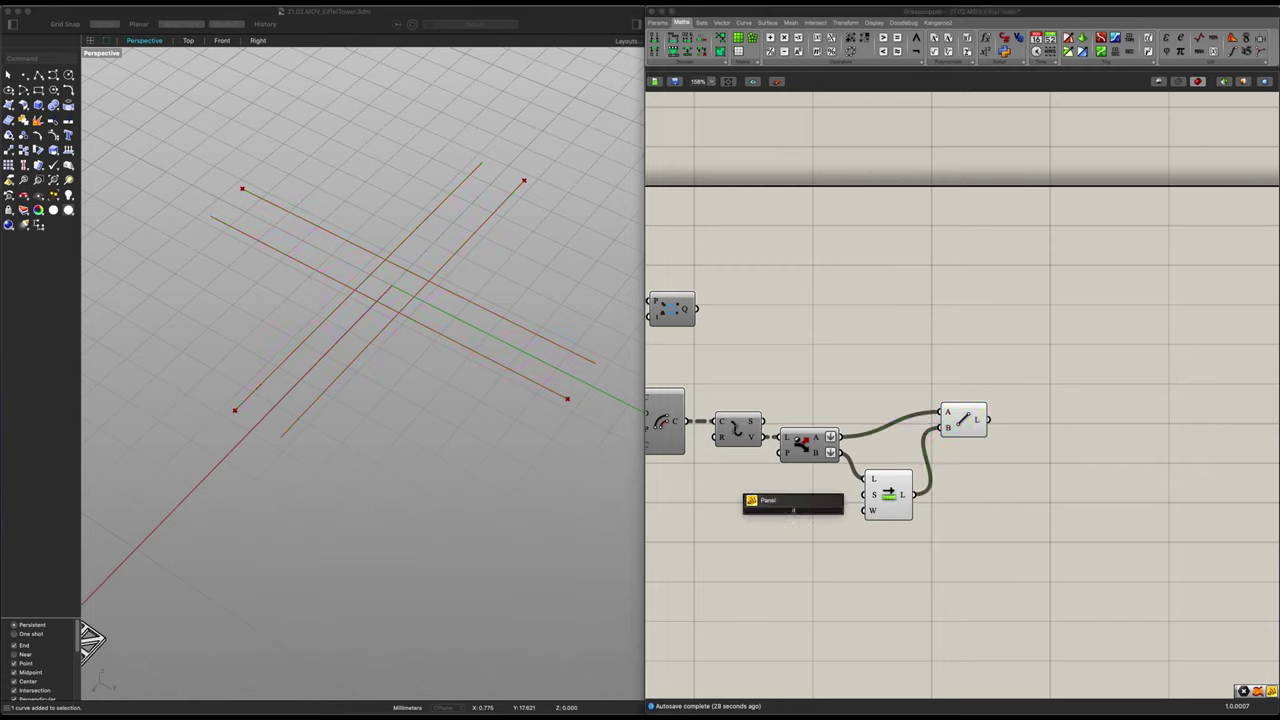
type("4")
key("Return")
left_click_drag(806, 511, 862, 510)
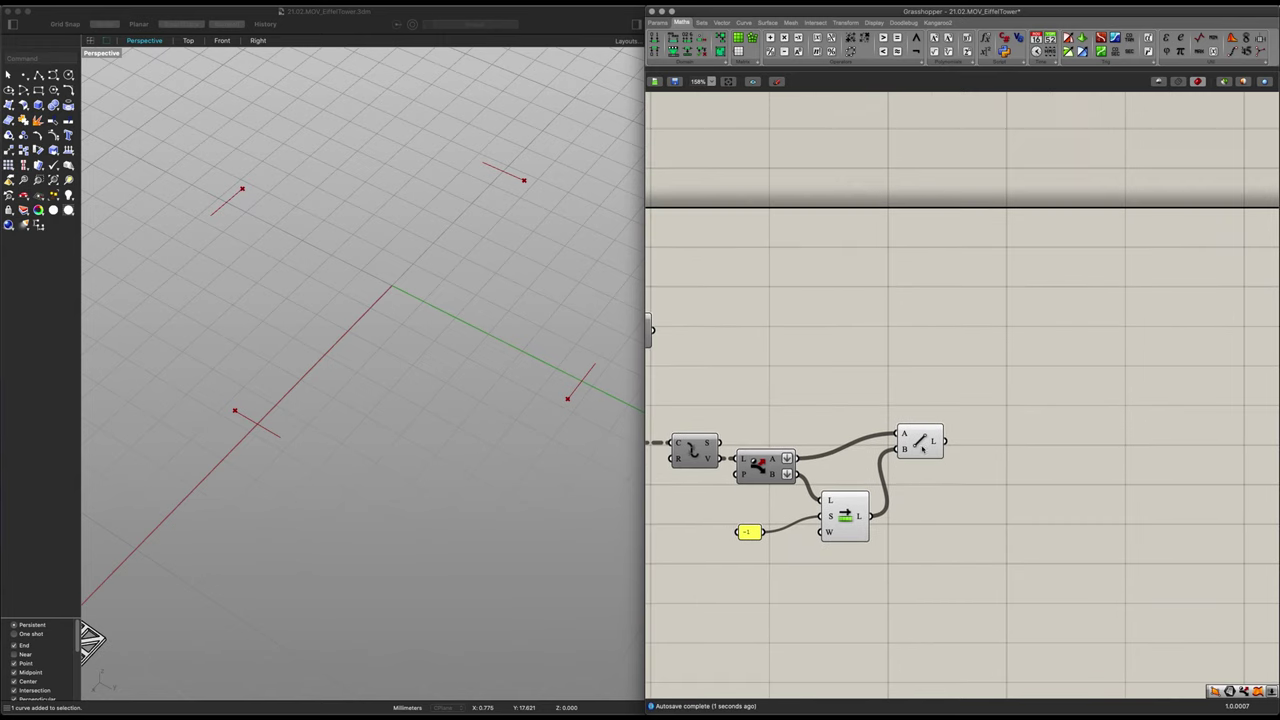
left_click(922, 449)
left_click_drag(736, 531, 767, 517)
Turn on the preview of the component with P and I inputs and view its corner points beside the short lines
scroll(850, 516, "down", 1)
right_click_drag(984, 481, 940, 498)
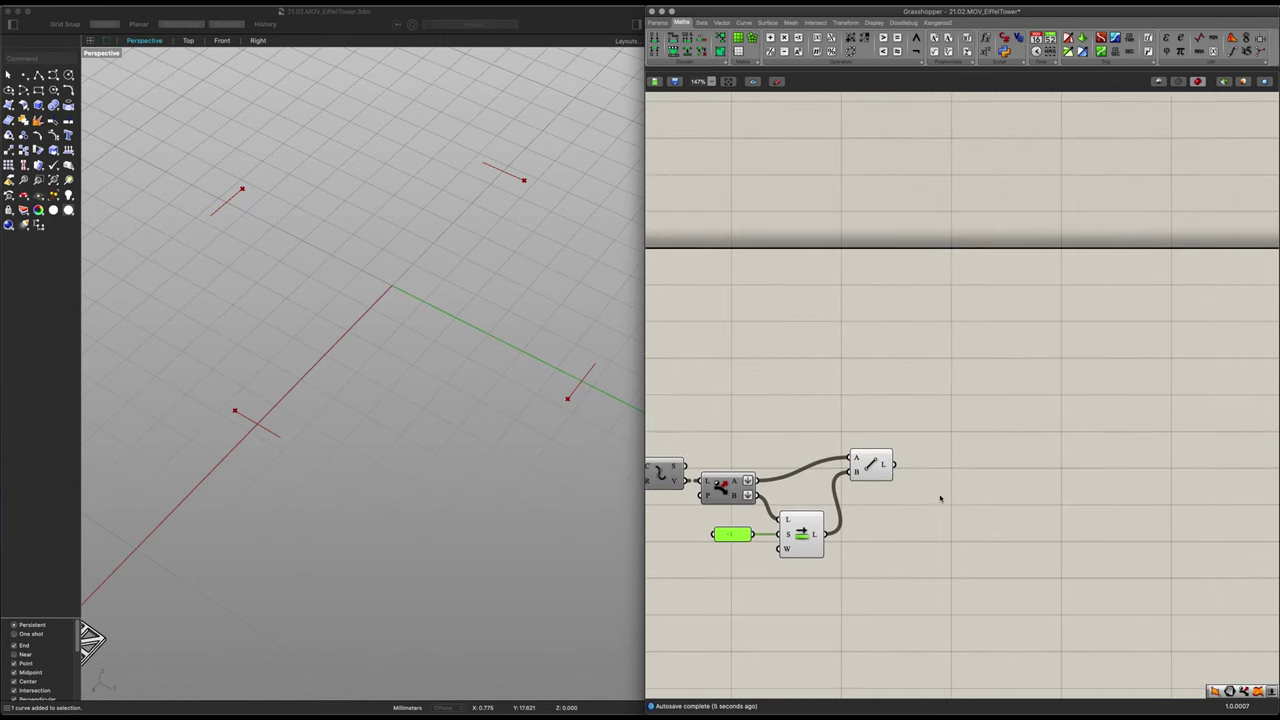
right_click_drag(860, 536, 1041, 567)
left_click(796, 392)
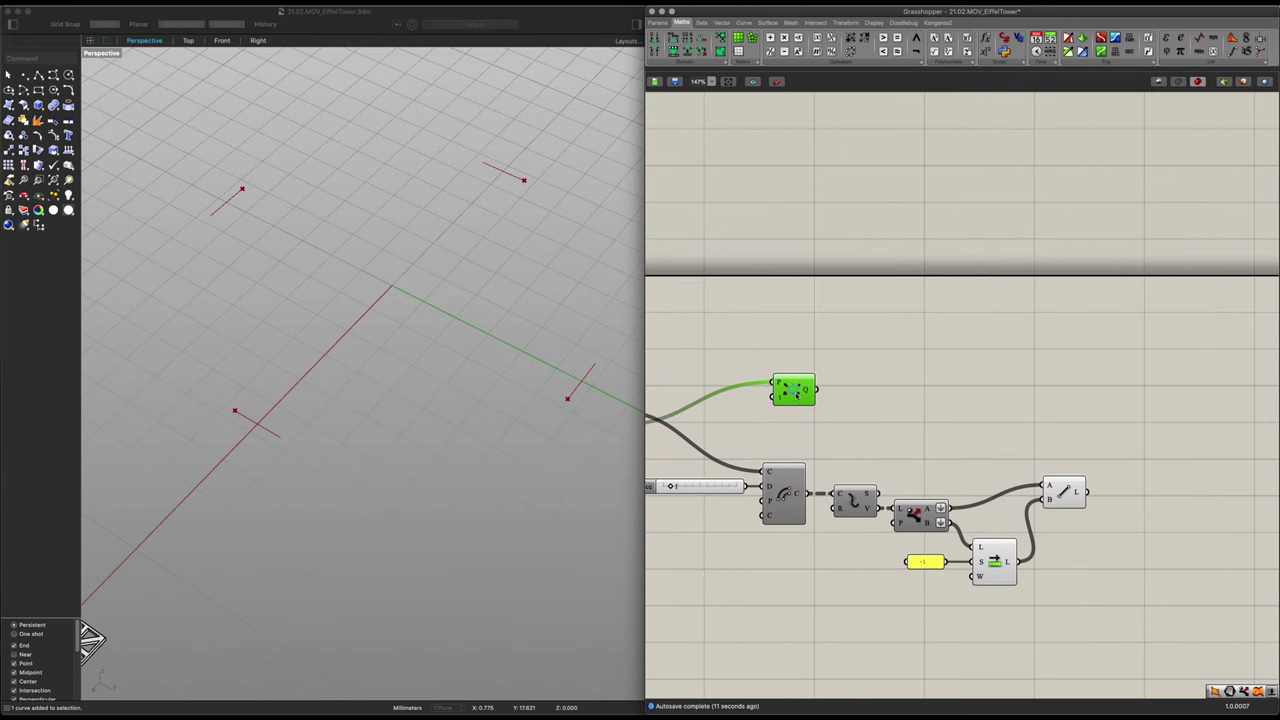
left_click(828, 420)
right_click_drag(480, 417, 440, 389)
right_click_drag(472, 449, 471, 443, "shift")
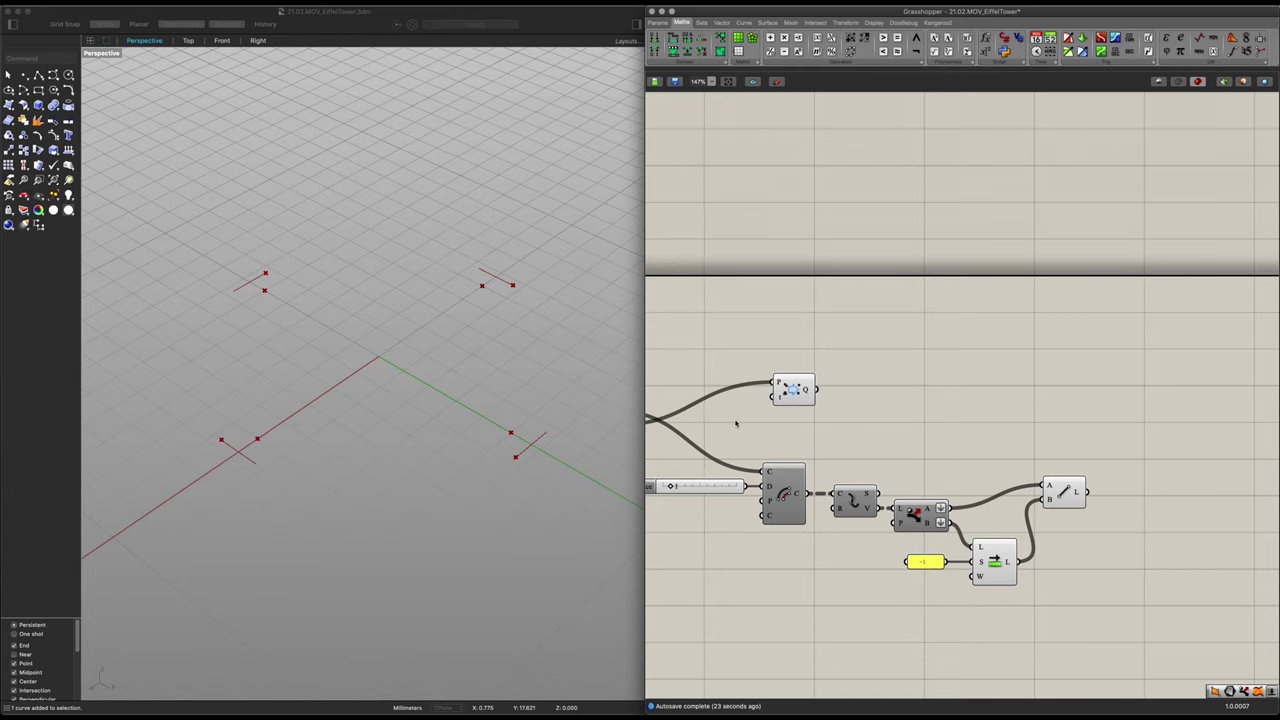
Add a Rotate component after Line and connect Line's output to its P (plane) input
scroll(847, 443, "down", 3)
scroll(847, 443, "right", 2)
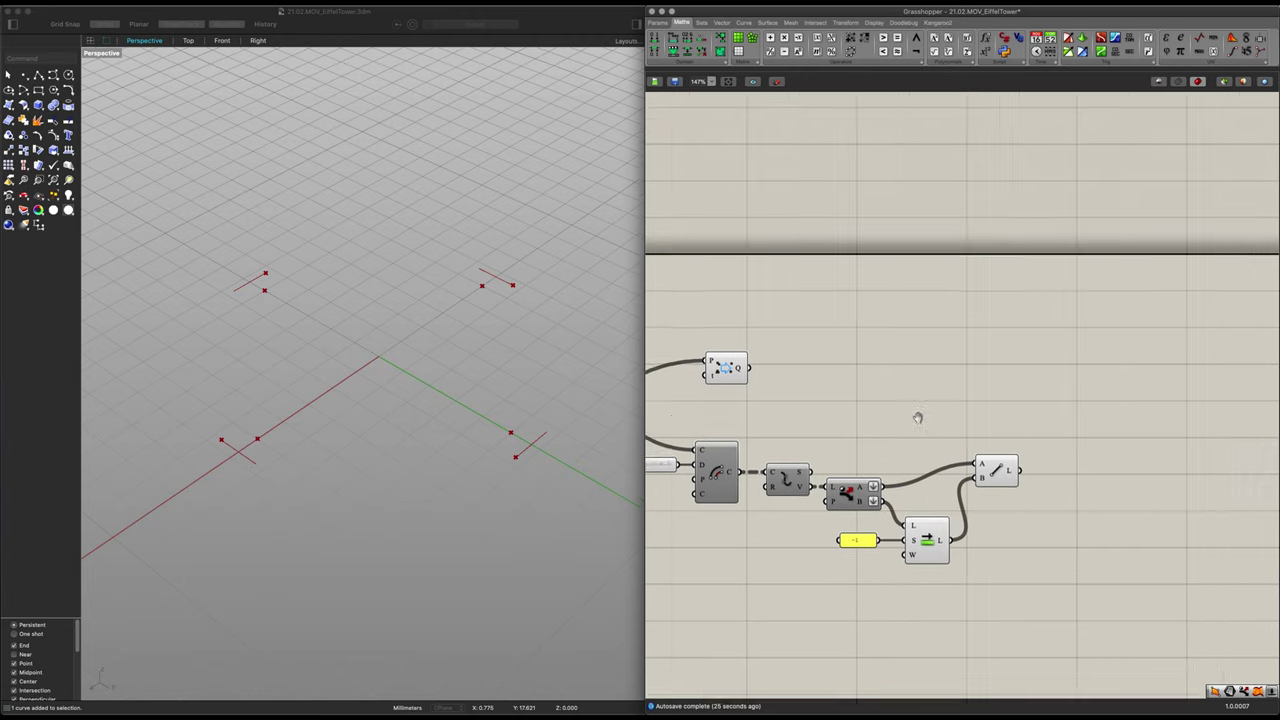
left_click(1026, 448)
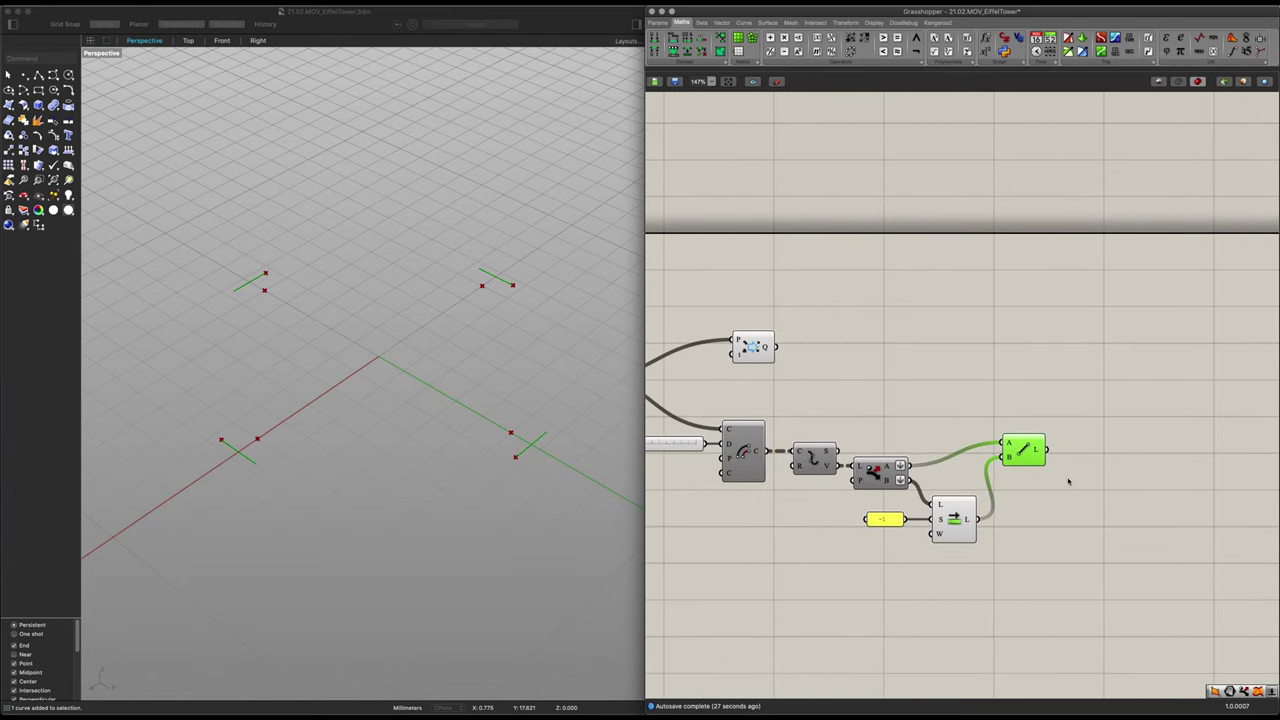
double_click(1089, 417)
type("rotate")
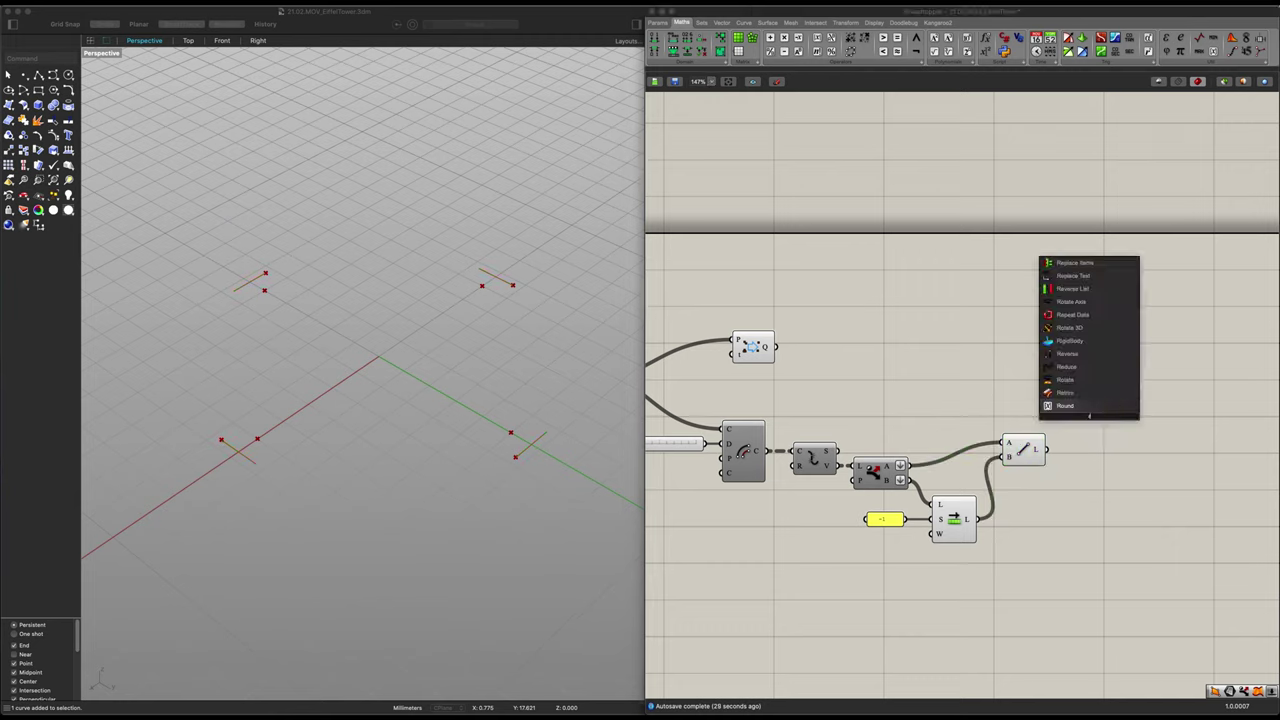
key("Return")
left_click_drag(1089, 417, 1095, 406)
left_click_drag(1047, 449, 1089, 408)
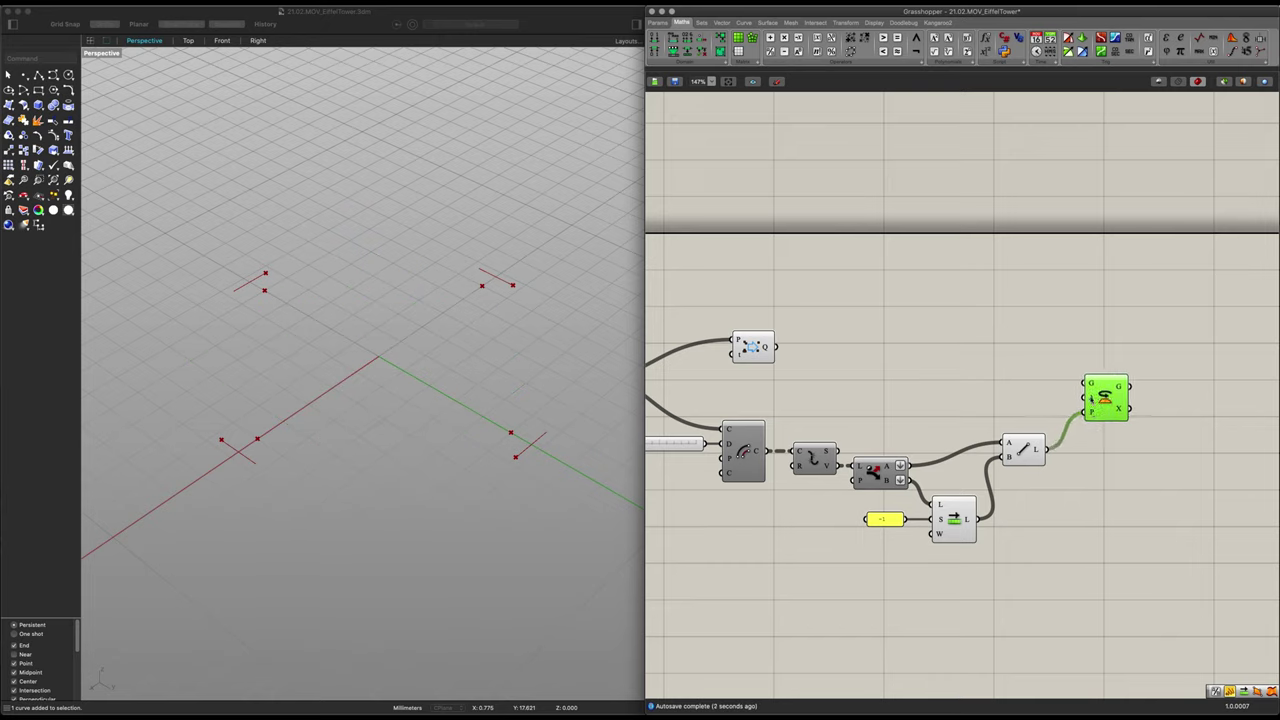
Set Rotate's angle input to degrees and feed it from a new panel containing 180
right_click(1092, 397)
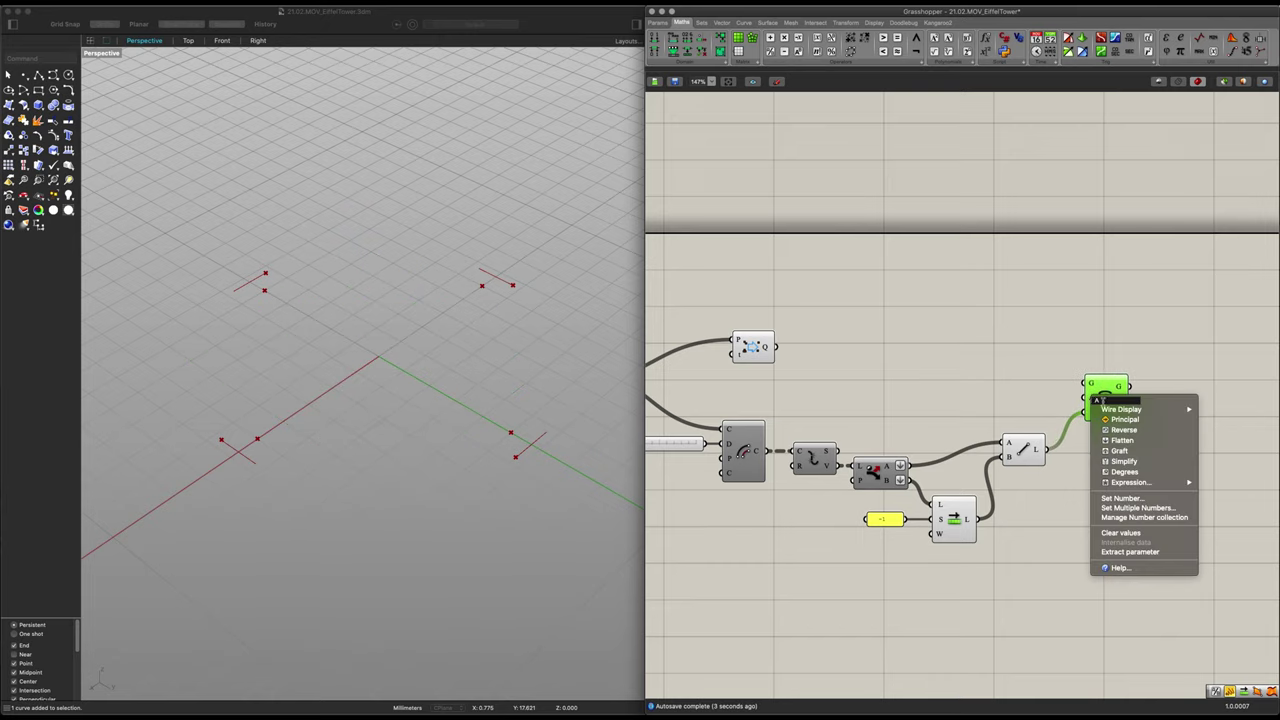
left_click(1115, 471)
double_click(994, 405)
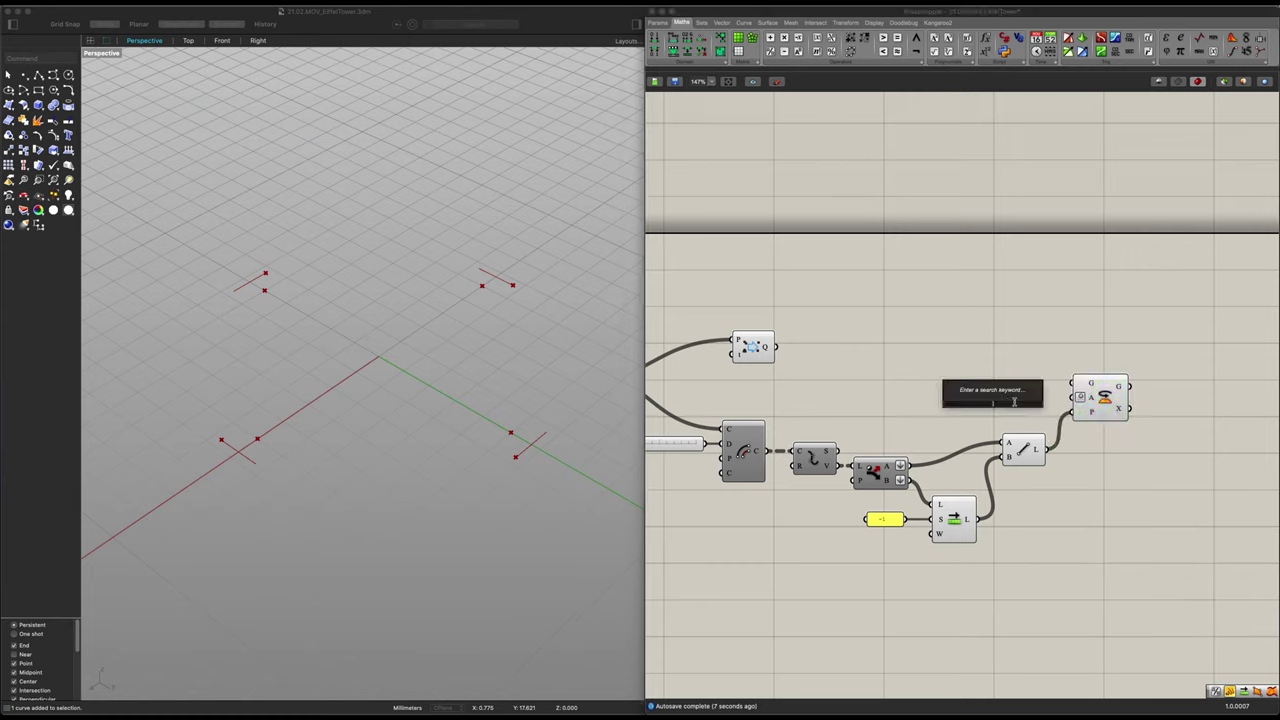
type("panel")
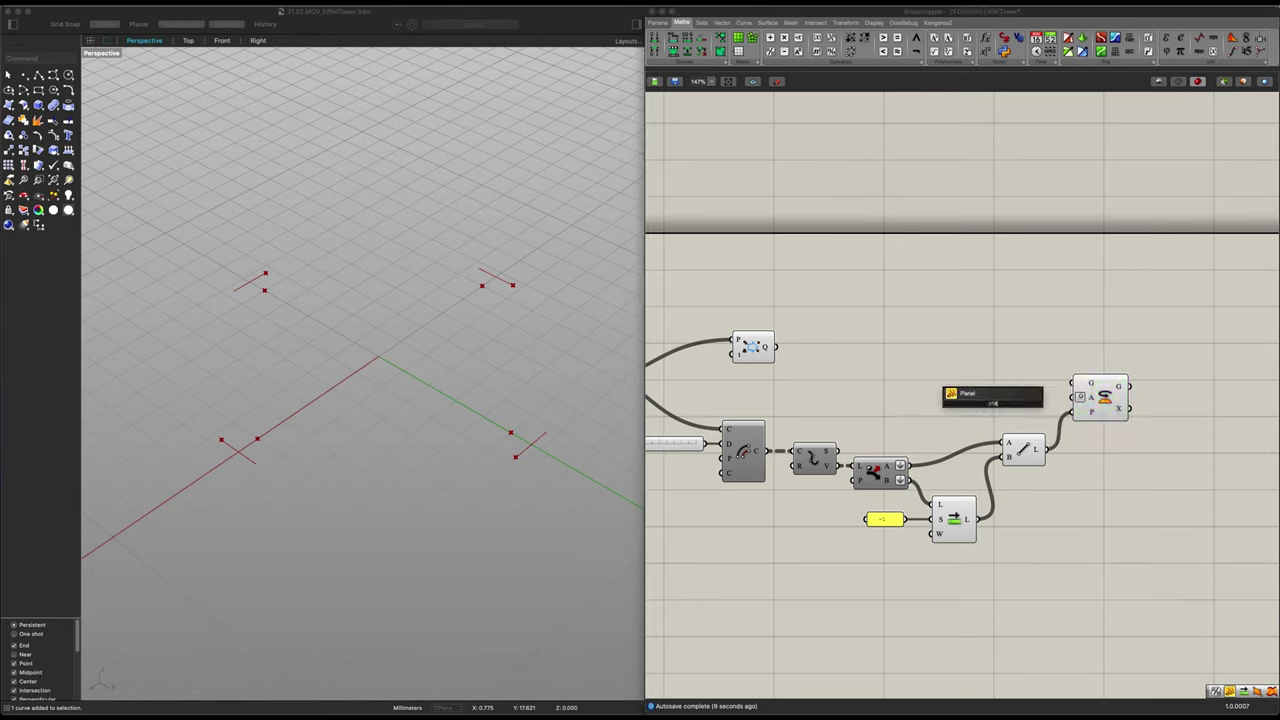
key("Return")
left_click_drag(1008, 403, 1072, 397)
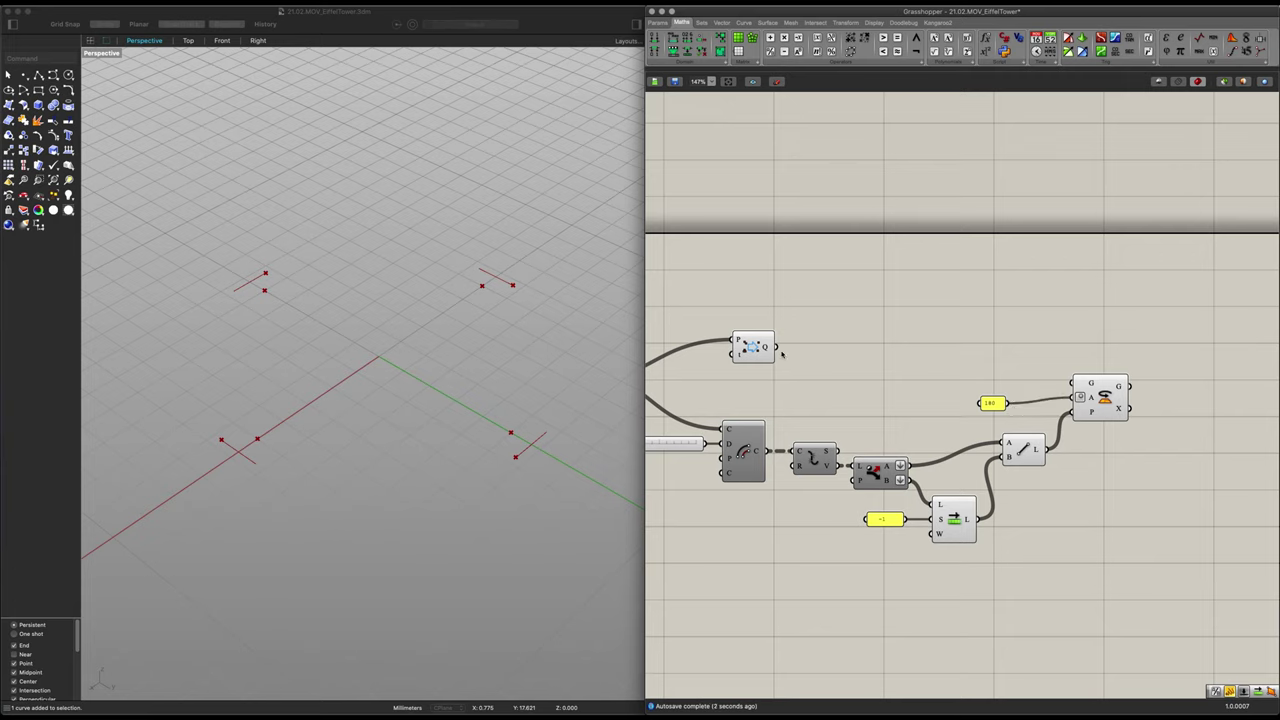
Connect the upper component's Q output to Rotate's G input and examine the rotated points in the Rhino viewport
left_click_drag(779, 348, 1072, 382)
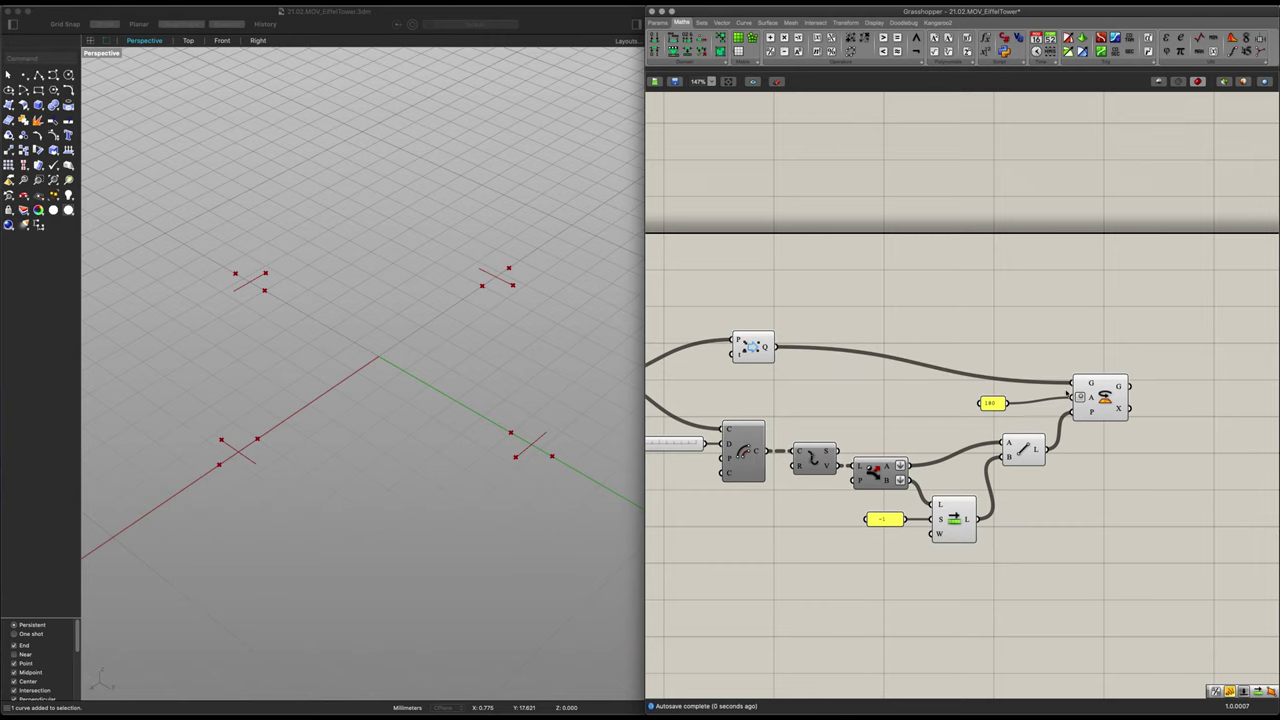
left_click(1103, 396)
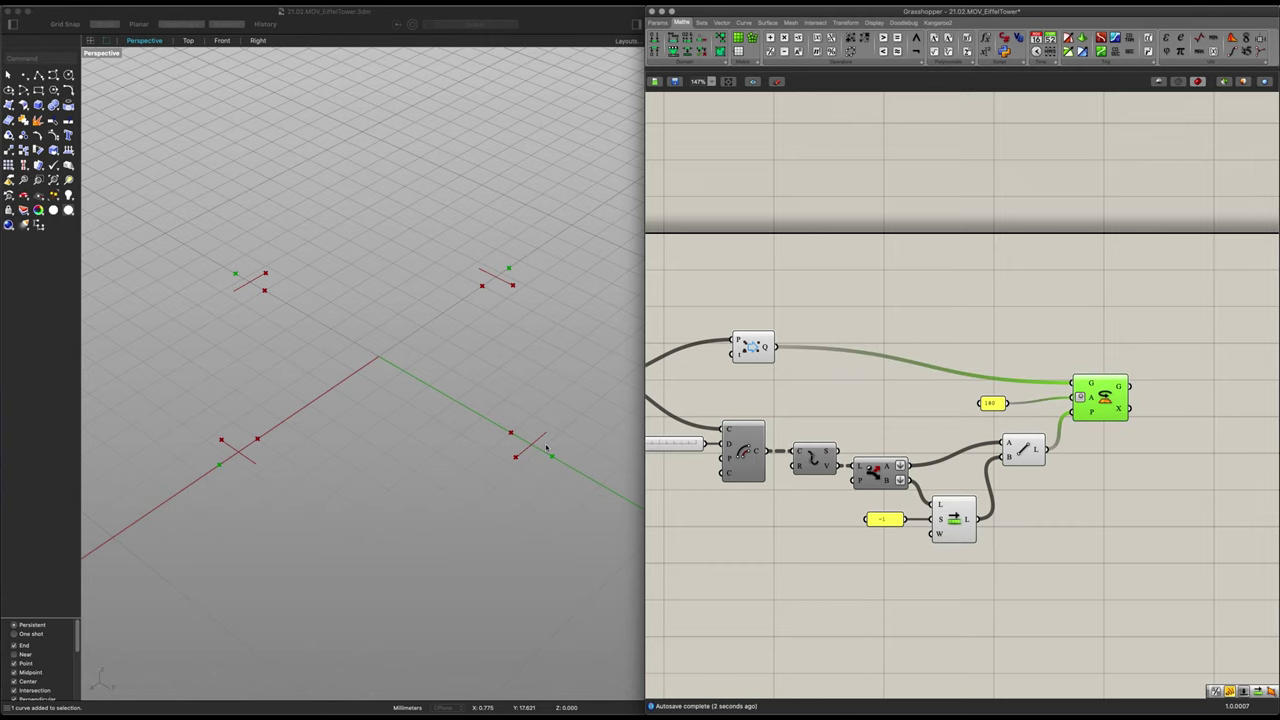
right_click_drag(548, 449, 550, 462)
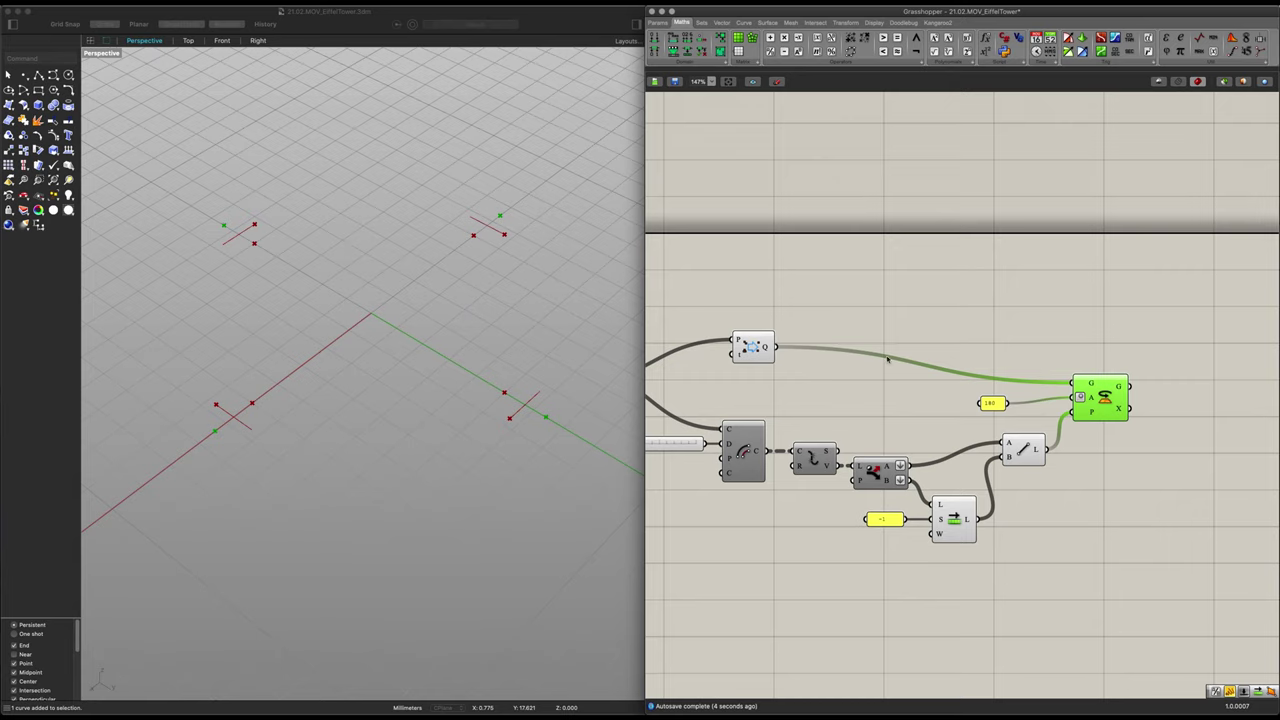
left_click(790, 380)
Turn off the preview of the Q-output component, Shift List and Line, leaving only Rotate's points shown
left_click(752, 347)
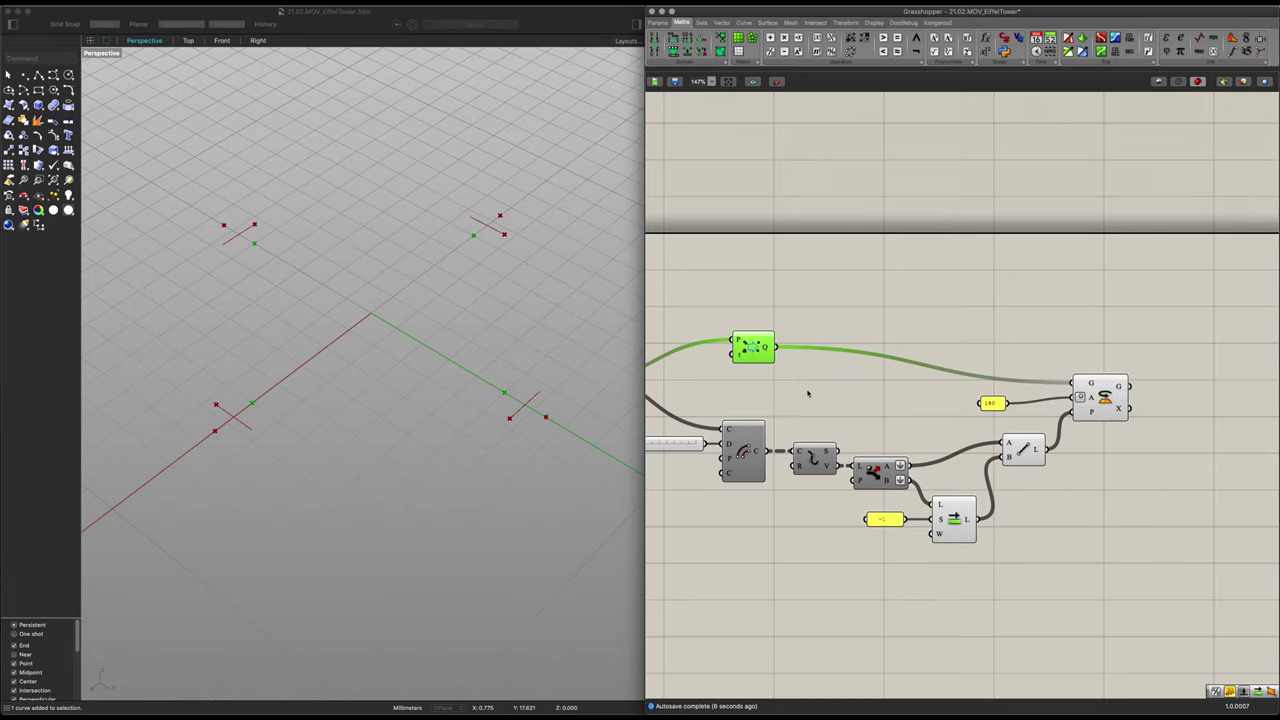
left_click_drag(1040, 577, 912, 438)
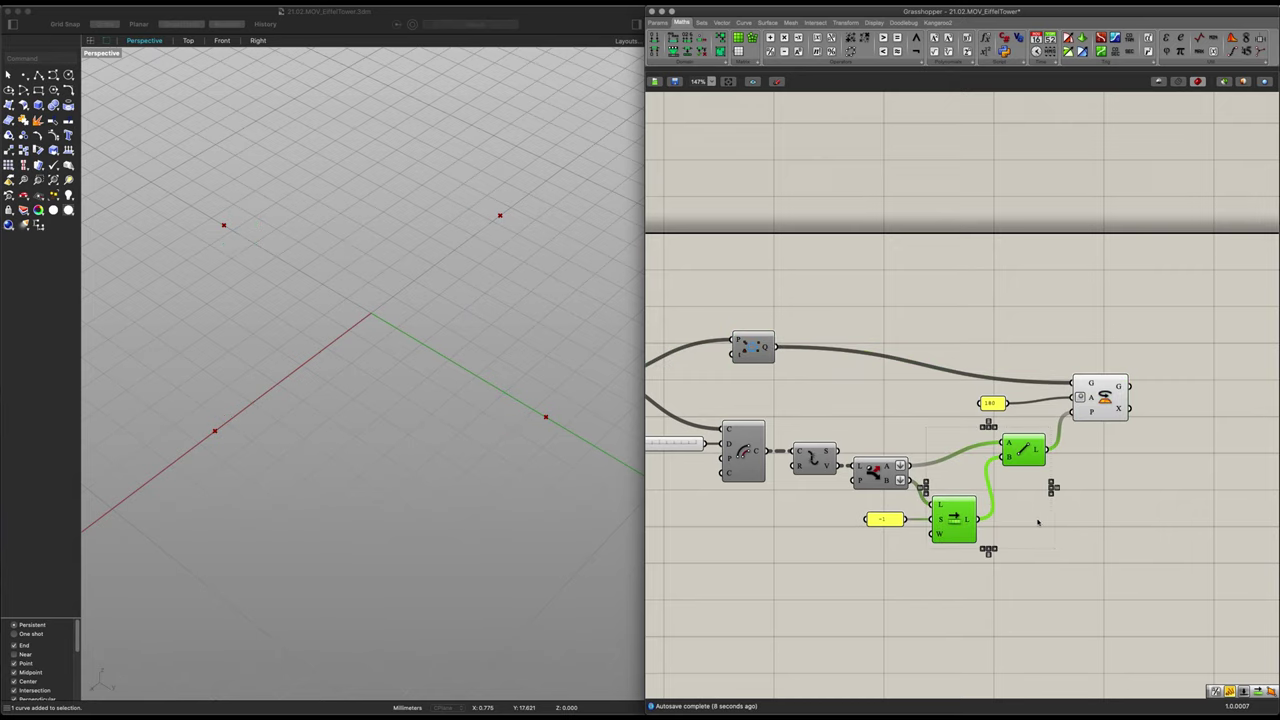
right_click_drag(1118, 514, 986, 478)
left_click(957, 481)
left_click(975, 368)
right_click_drag(971, 366, 1057, 386)
Turn on the preview of Dispatch, the Q-output component and Shift List to show four points at each base corner
left_click(833, 460)
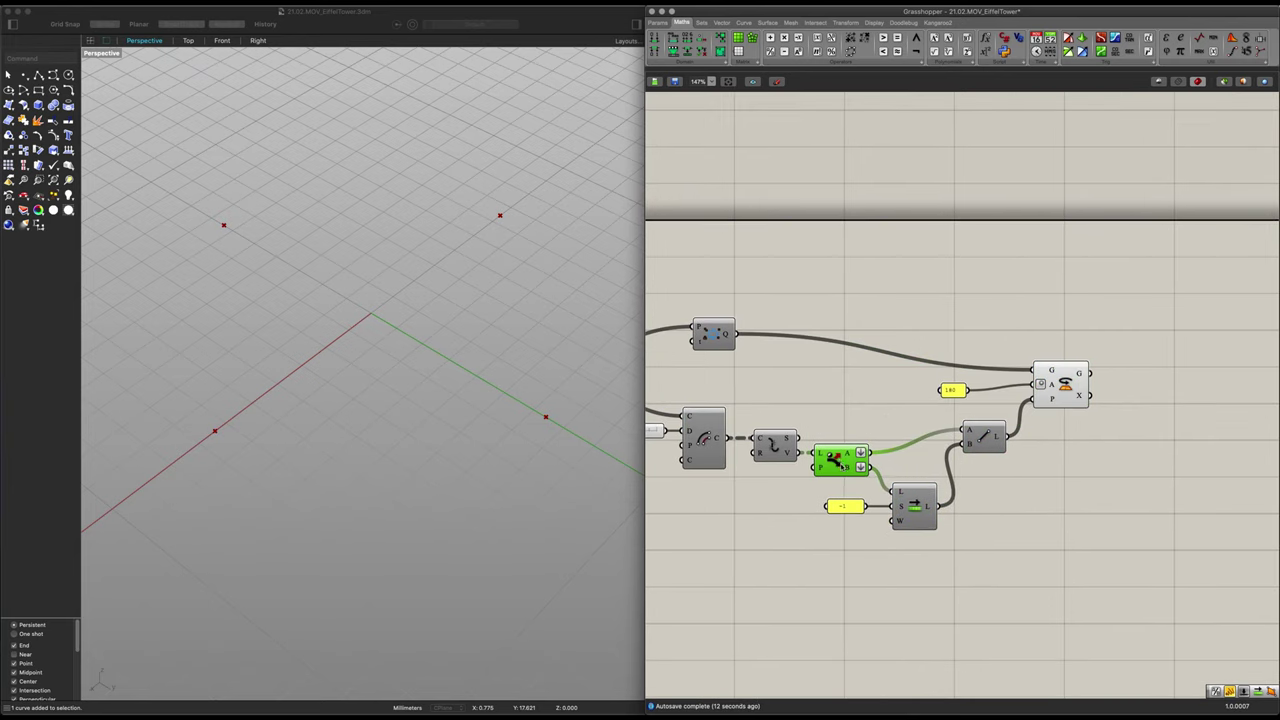
left_click(914, 506)
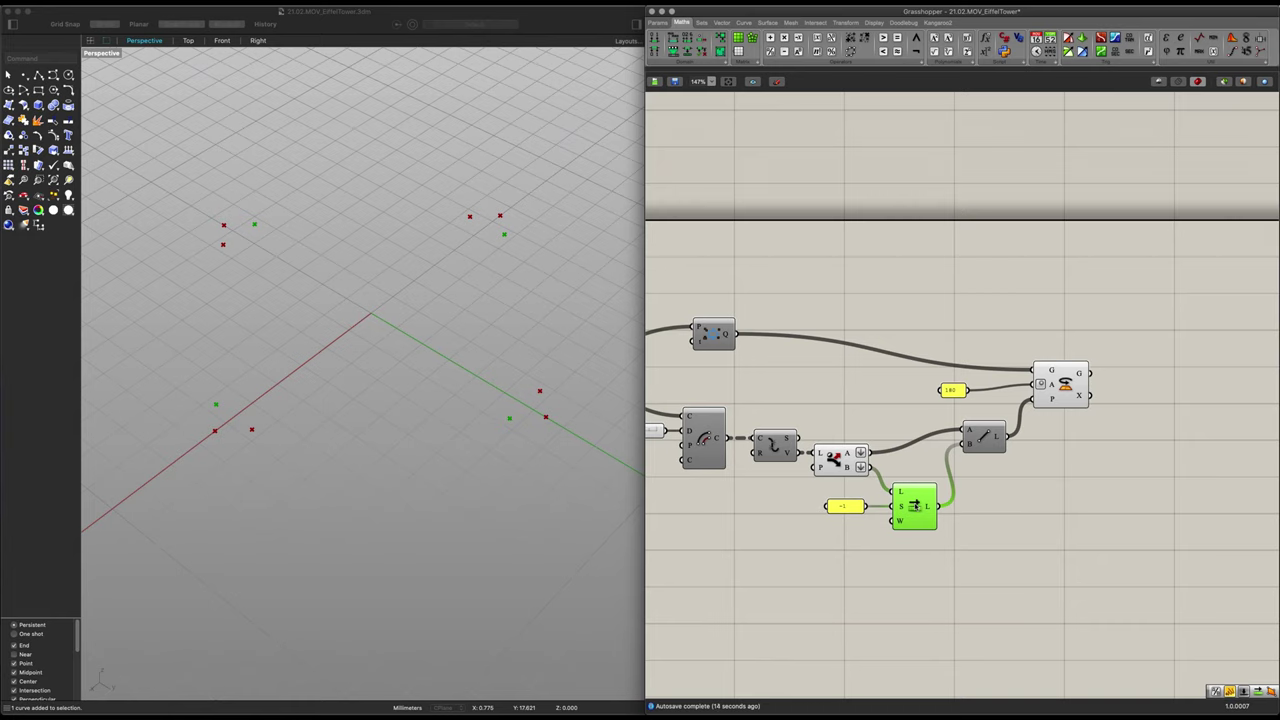
left_click(713, 333)
left_click(800, 381)
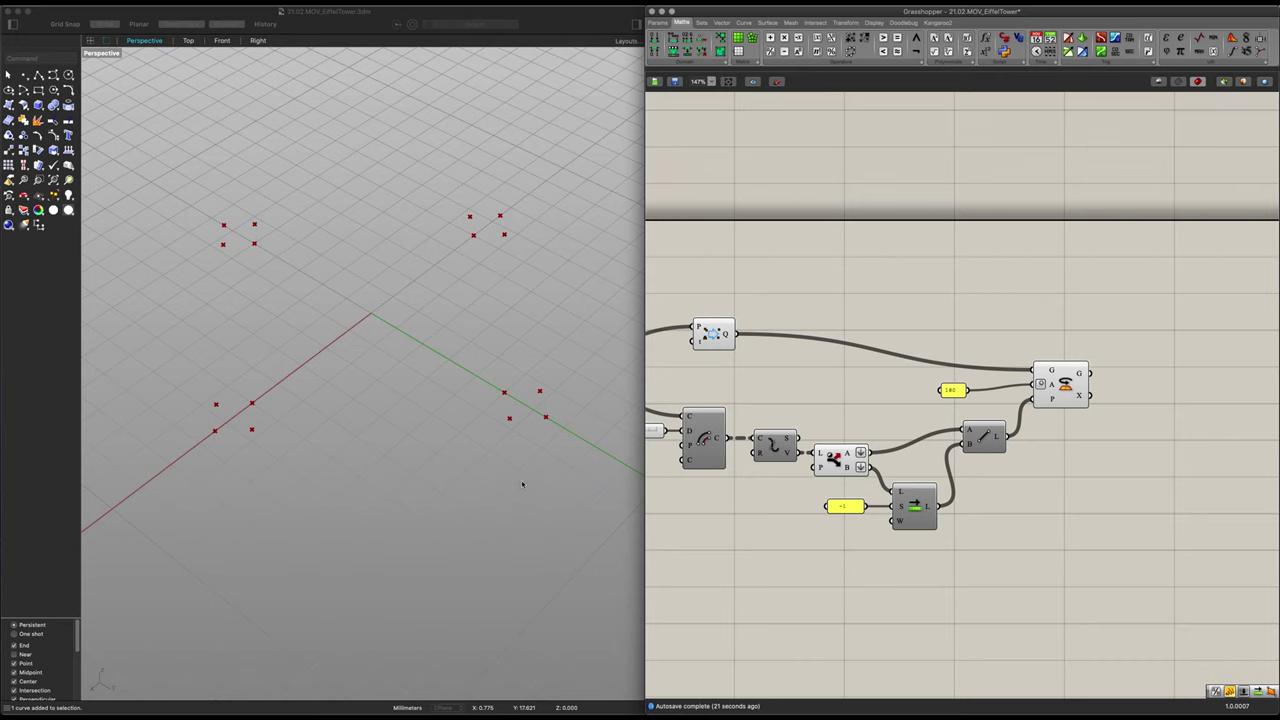
scroll(522, 481, "down", 3)
scroll(518, 488, "up", 3)
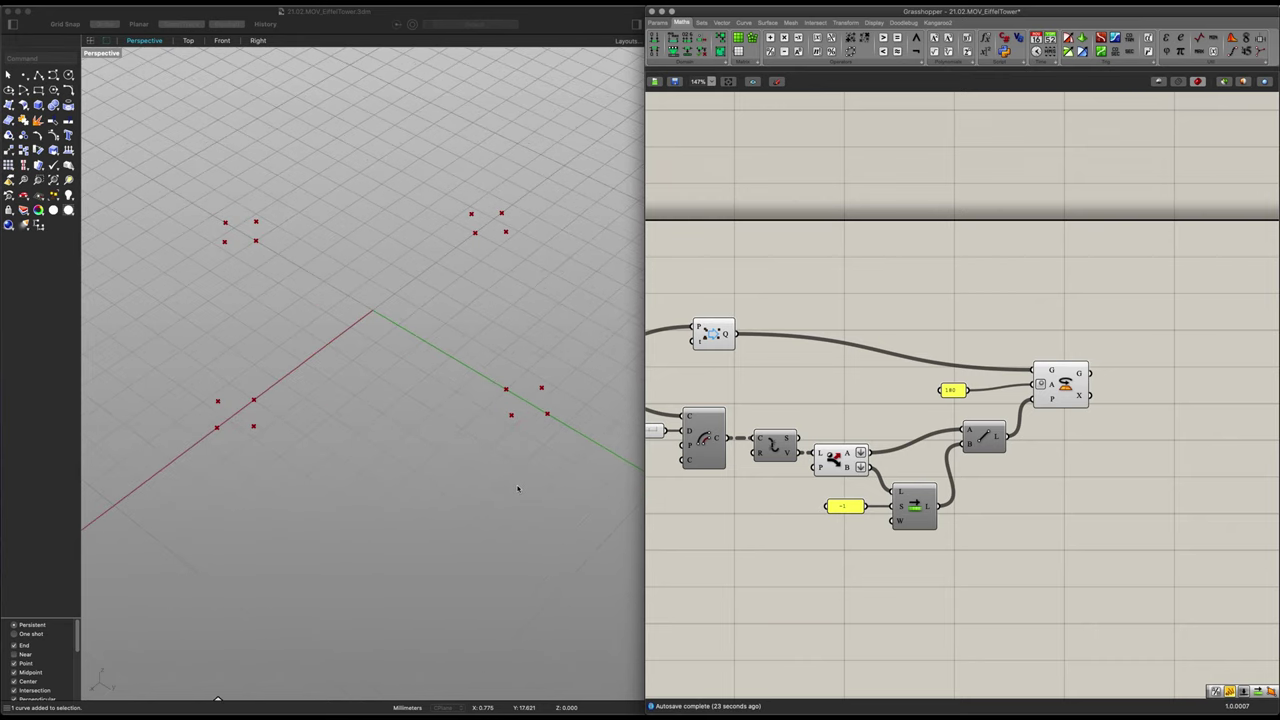
right_click_drag(518, 488, 519, 469)
left_click(916, 512)
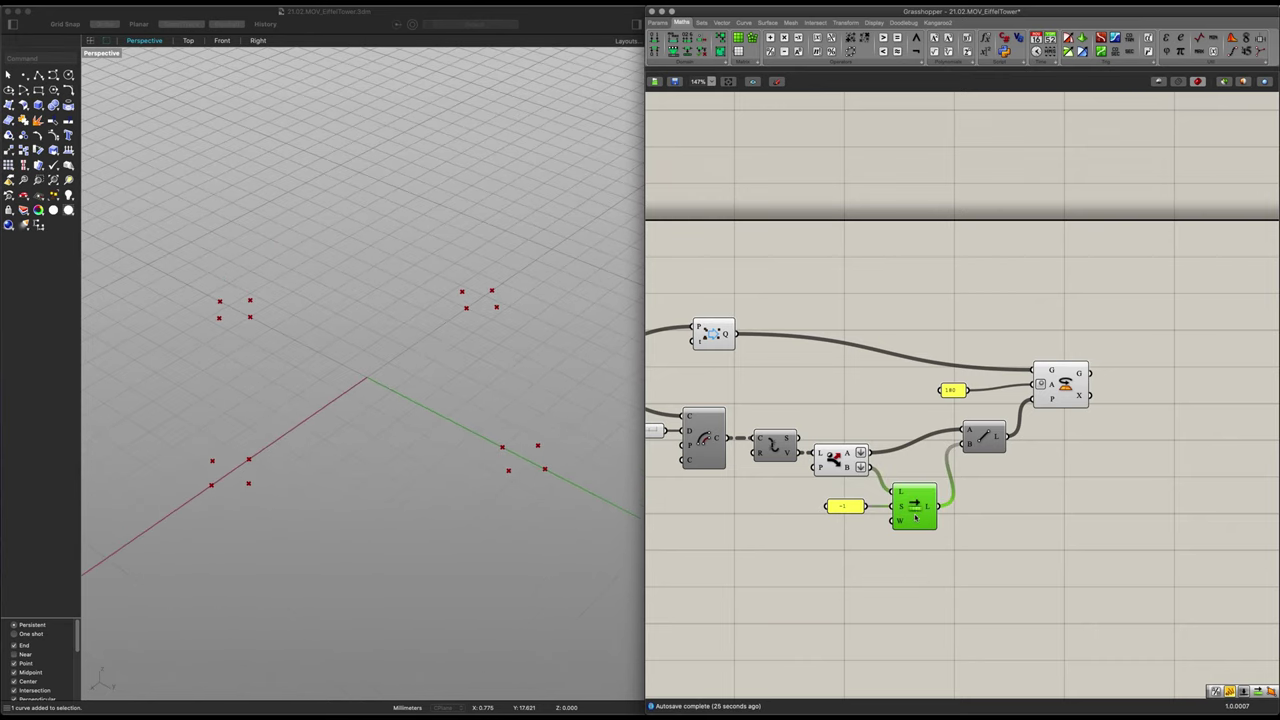
left_click(1014, 552)
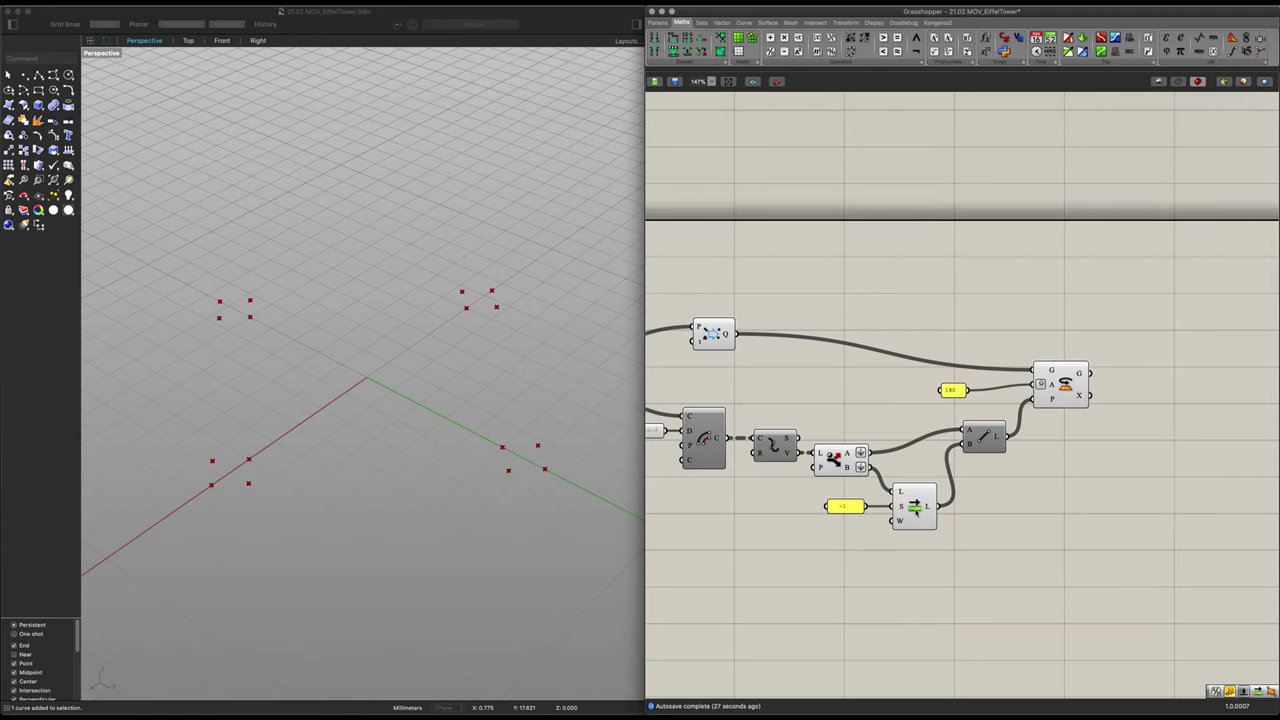
Add a 4Point Surface component and place it on open canvas beyond Rotate and Line
right_click_drag(1015, 552, 992, 510)
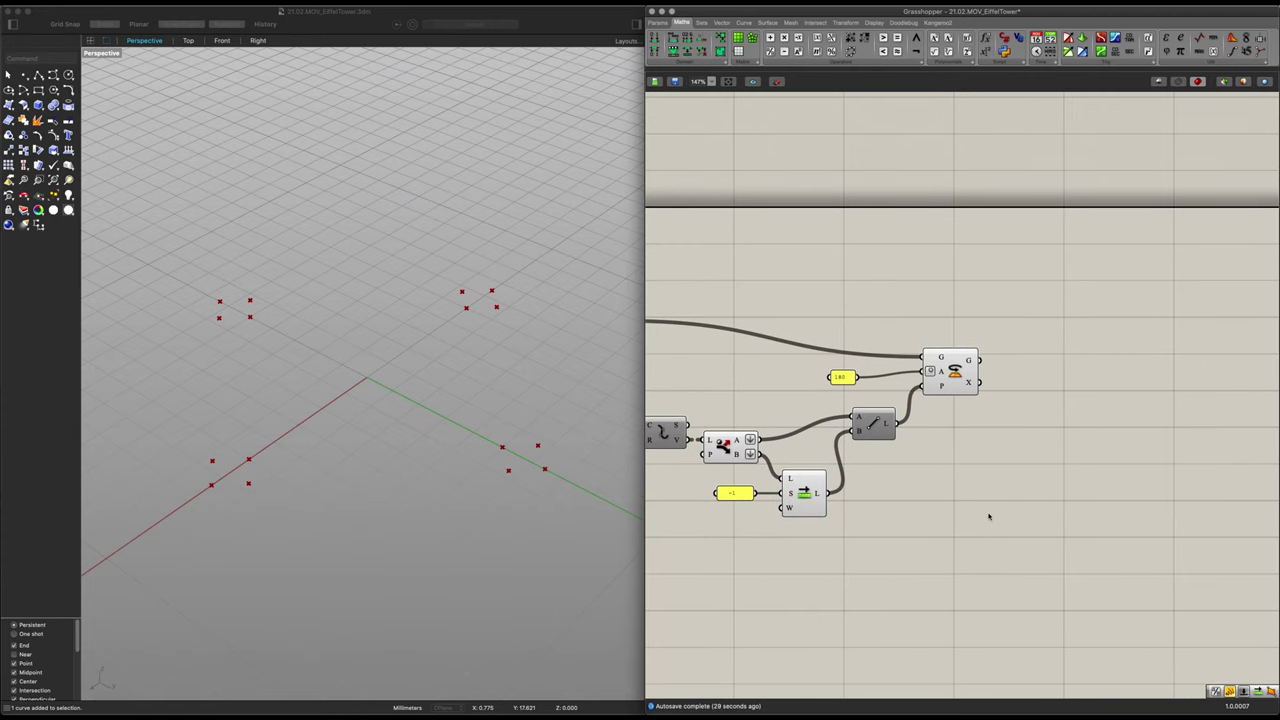
scroll(990, 517, "left", 2)
double_click(1035, 484)
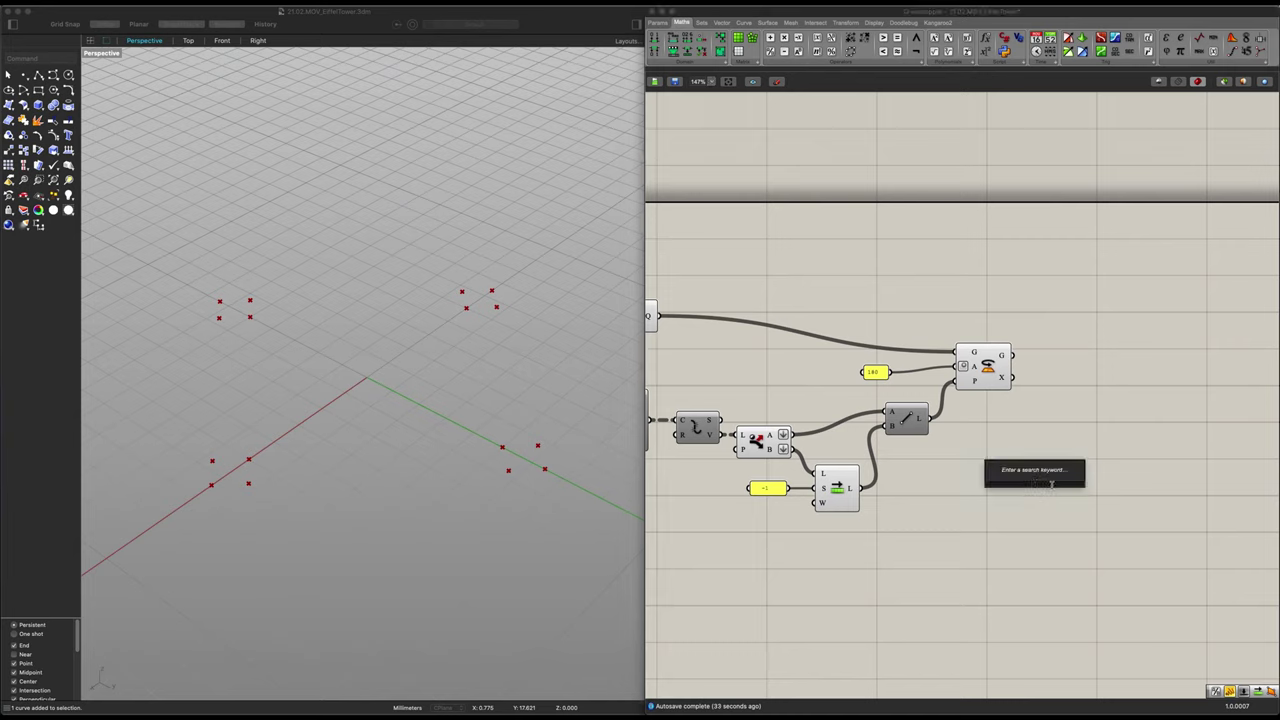
type("sp")
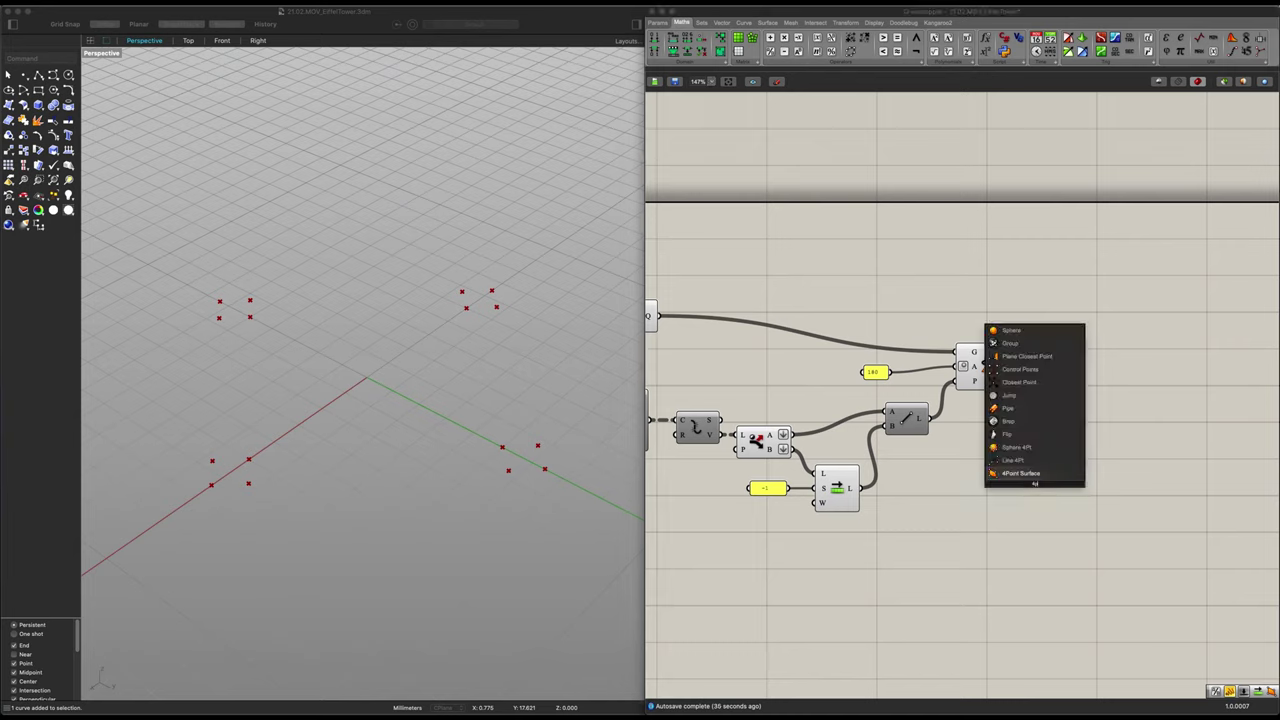
key("Return")
scroll(1074, 448, "down", 4)
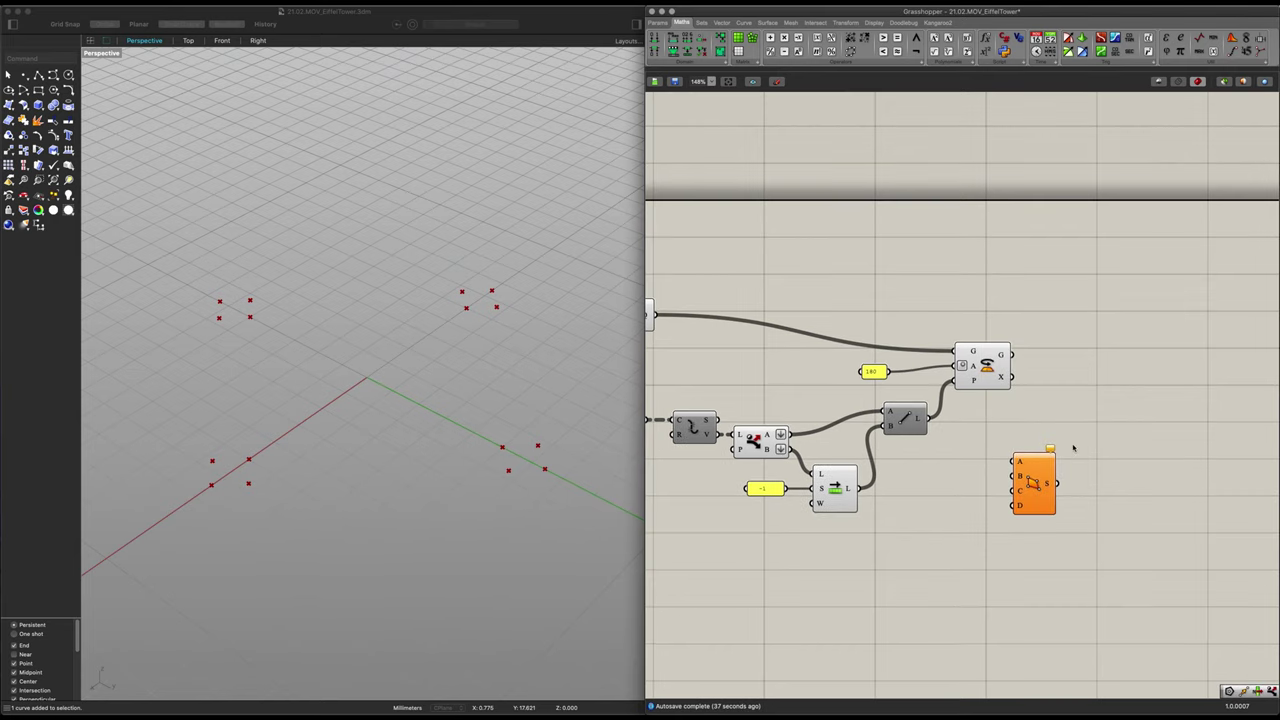
right_click_drag(1049, 447, 1042, 407)
scroll(1043, 404, "up", 3)
left_click_drag(1030, 438, 1068, 426)
right_click_drag(999, 428, 1023, 456)
scroll(1023, 456, "up", 1)
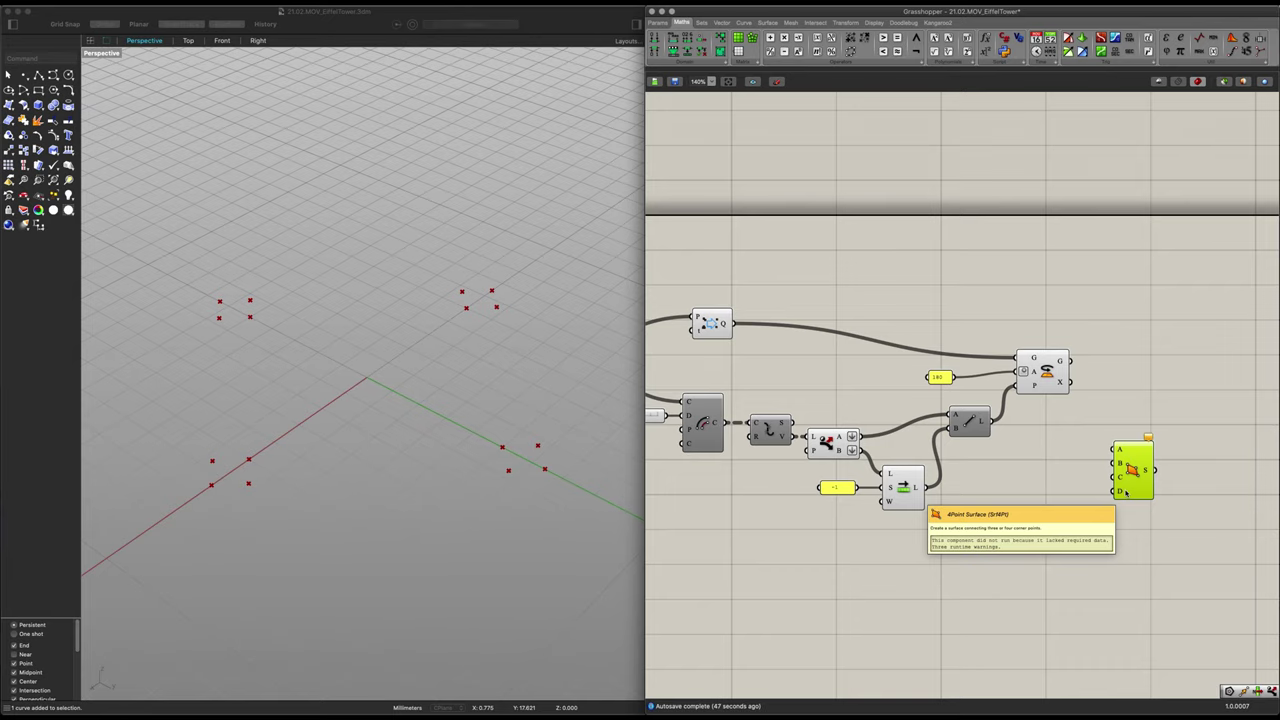
Connect Rotate's G output to the 4Point Surface's A input and select Shift List to check which corner points it supplies
right_click_drag(1052, 448, 1042, 452)
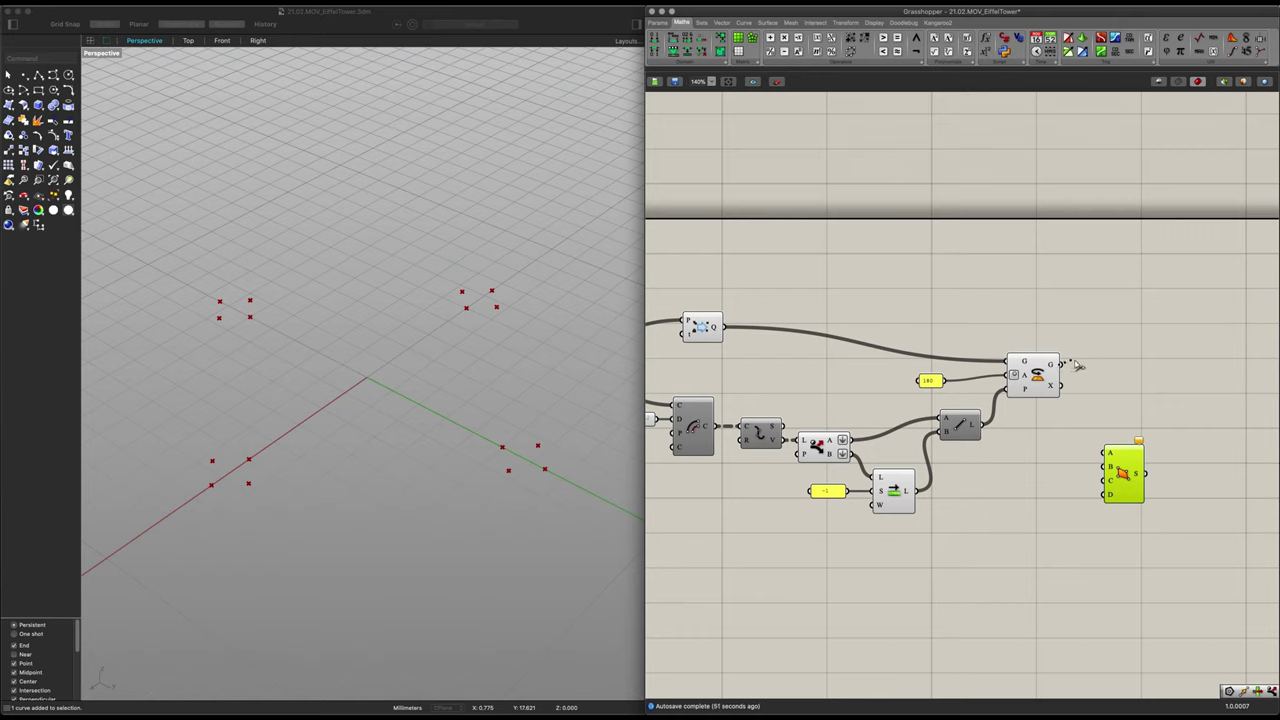
left_click_drag(1062, 365, 1112, 482)
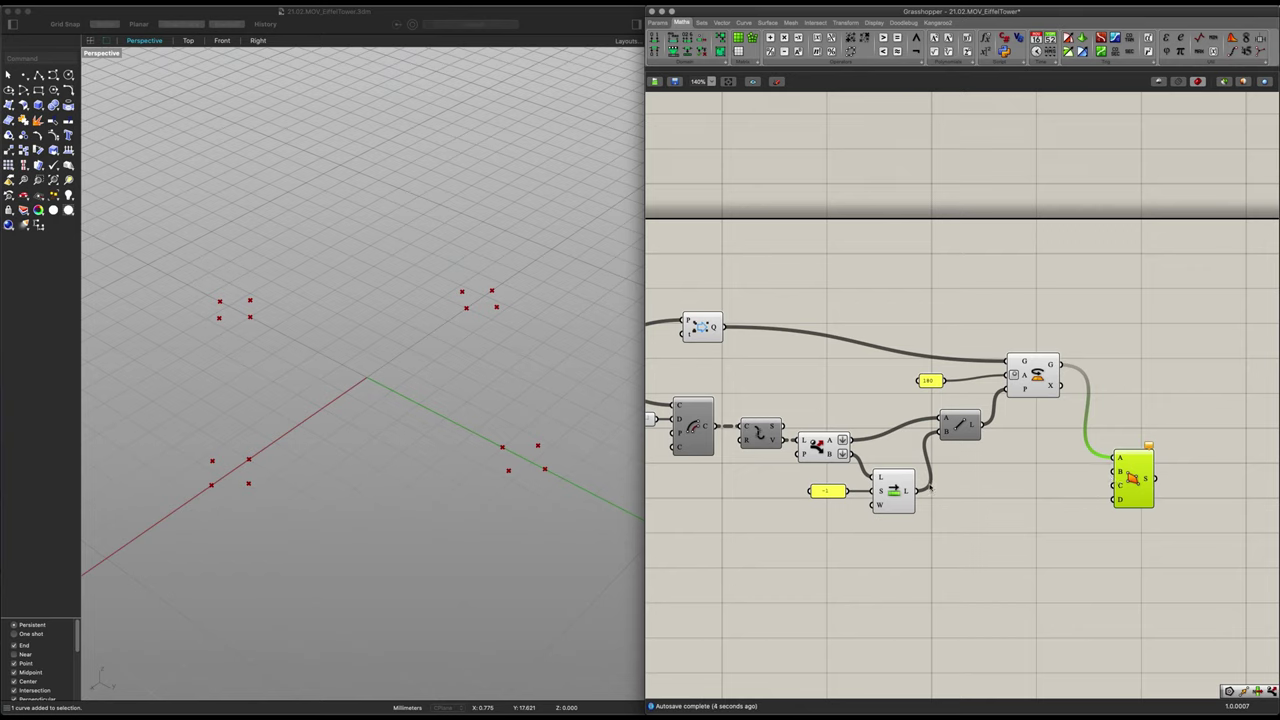
left_click(900, 496)
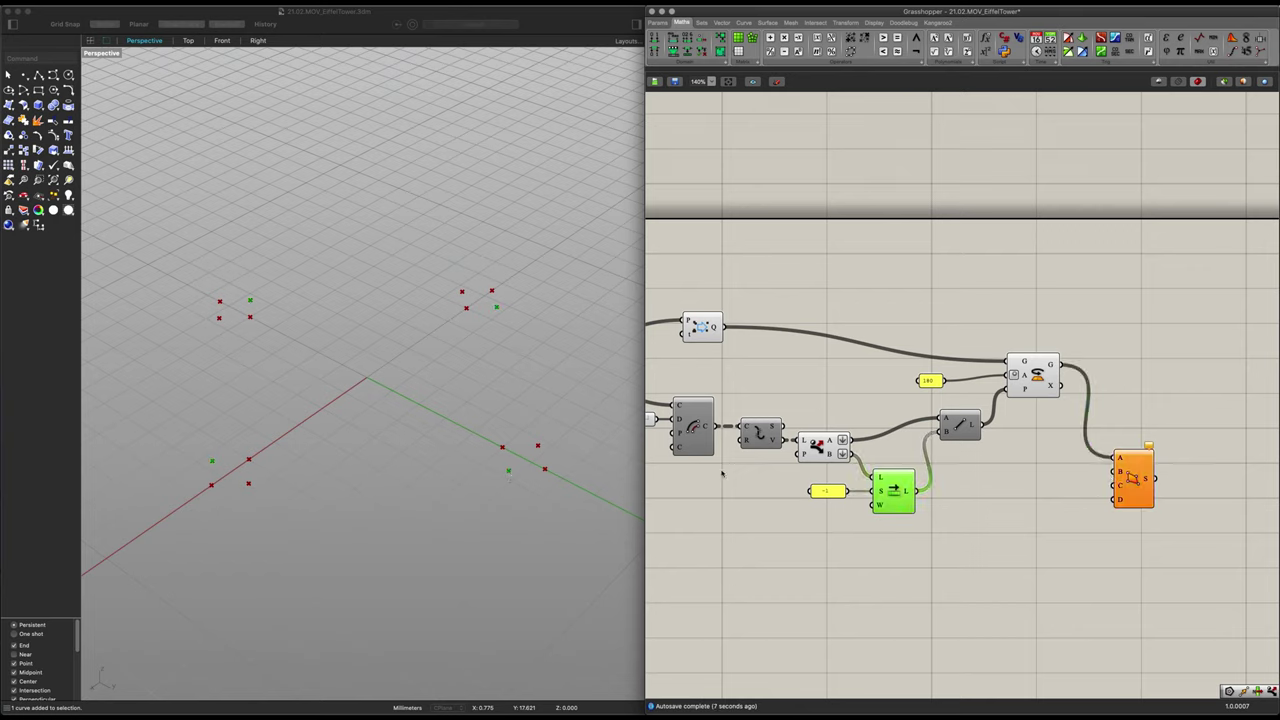
Wire Shift List's L, the Q output and Dispatch's A into the 4Point Surface's B, C and D inputs respectively
left_click_drag(917, 491, 1147, 472)
left_click(712, 329)
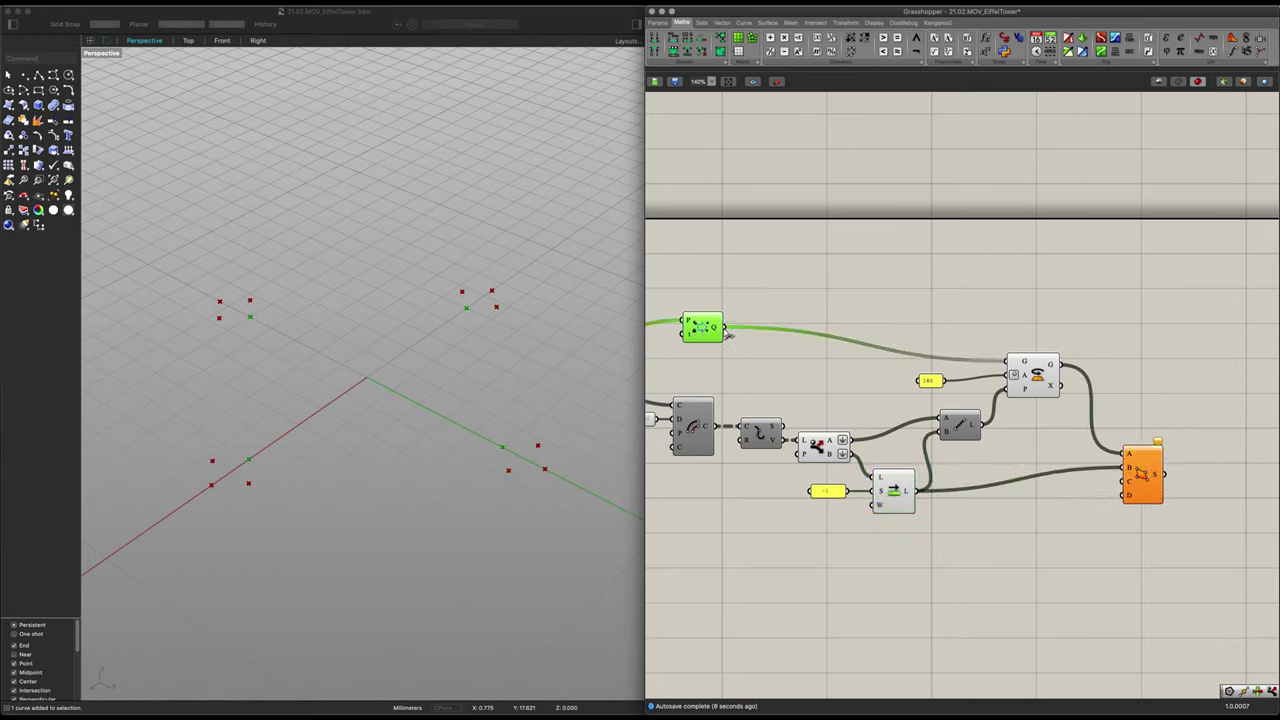
left_click_drag(727, 329, 1126, 468)
left_click(1141, 477)
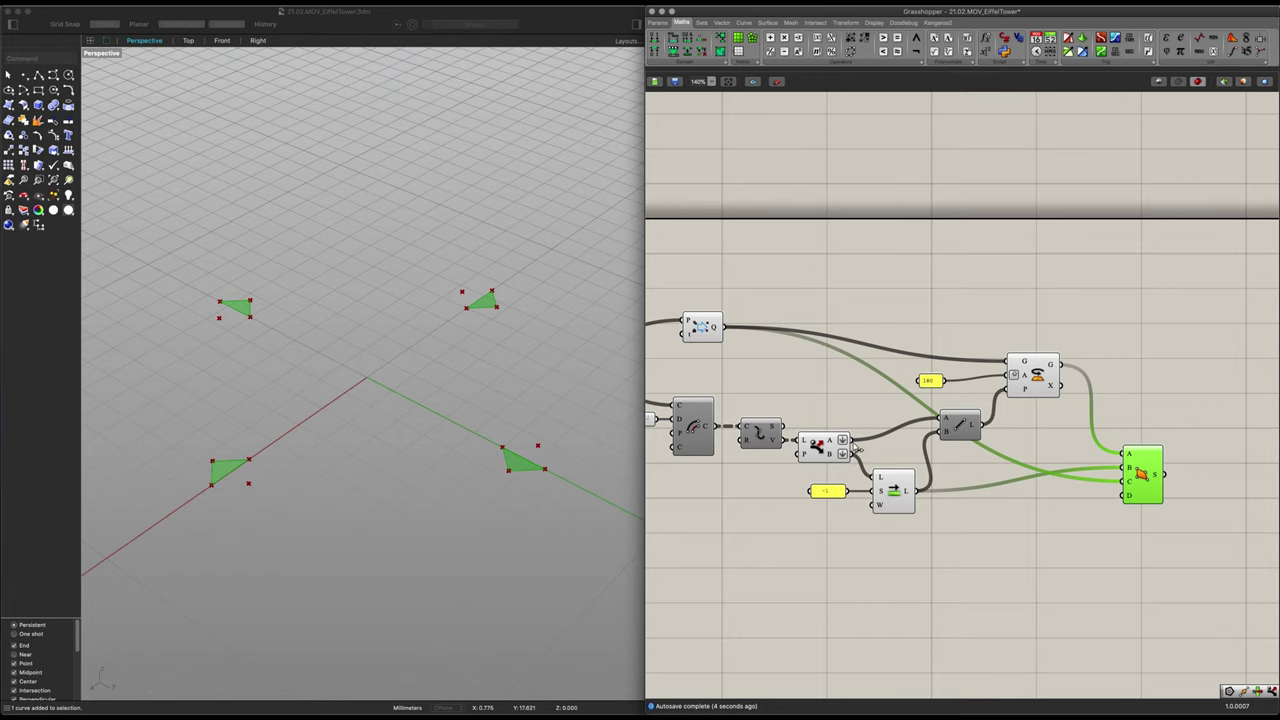
left_click_drag(853, 440, 1139, 477)
left_click(1086, 530)
Turn off the previews of Rotate, Dispatch, the Q-output component and Shift List, and check the footing surfaces on their own
left_click(1023, 388)
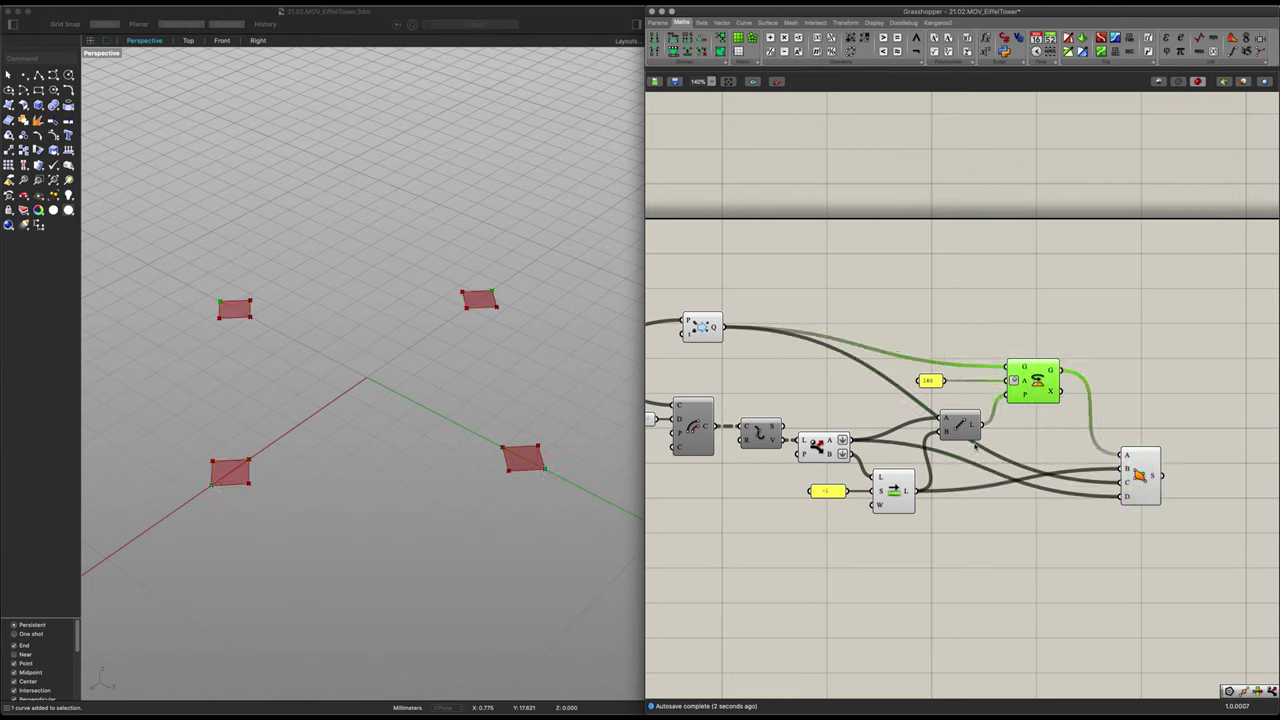
left_click(820, 445)
left_click(701, 327)
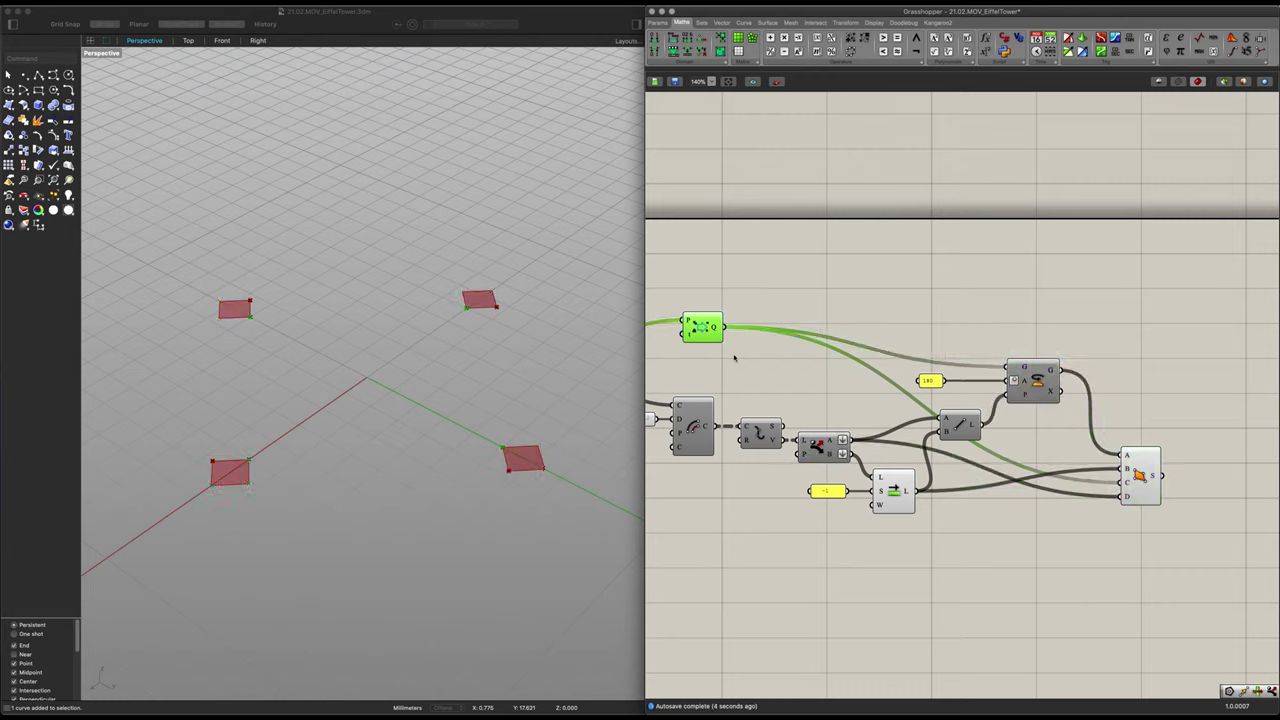
left_click(893, 490)
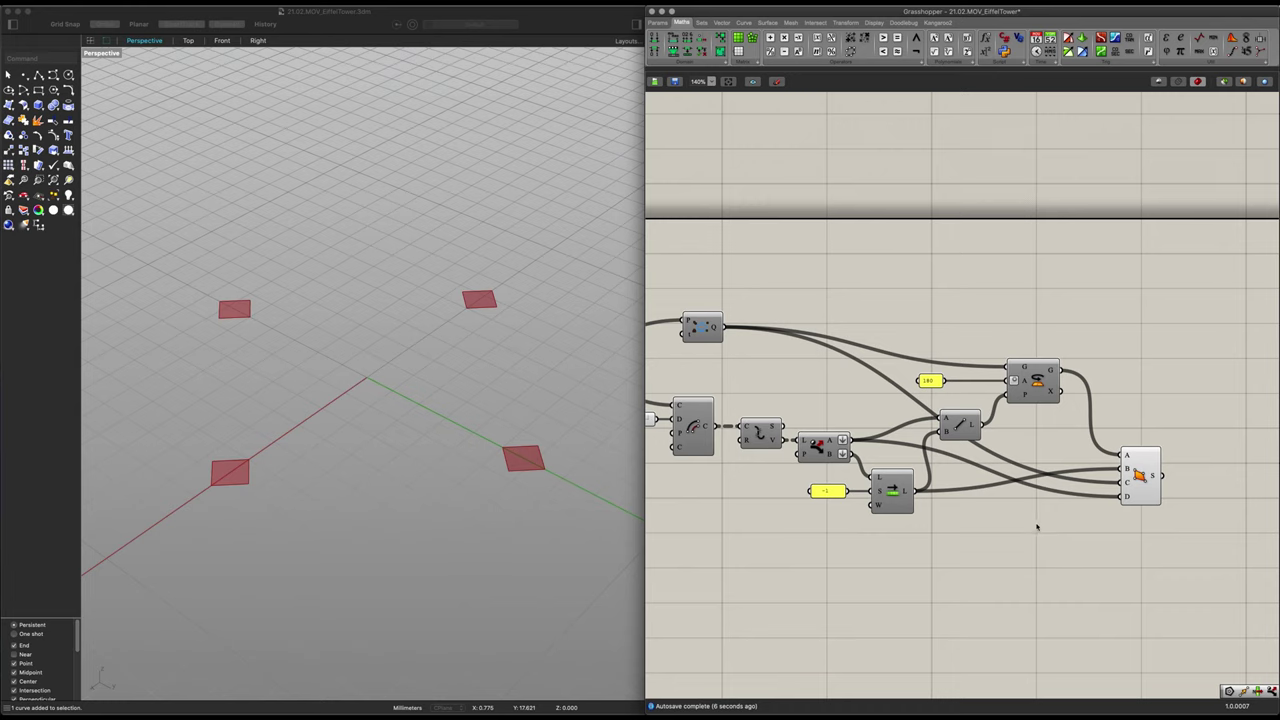
left_click(1128, 503)
right_click_drag(565, 480, 432, 461)
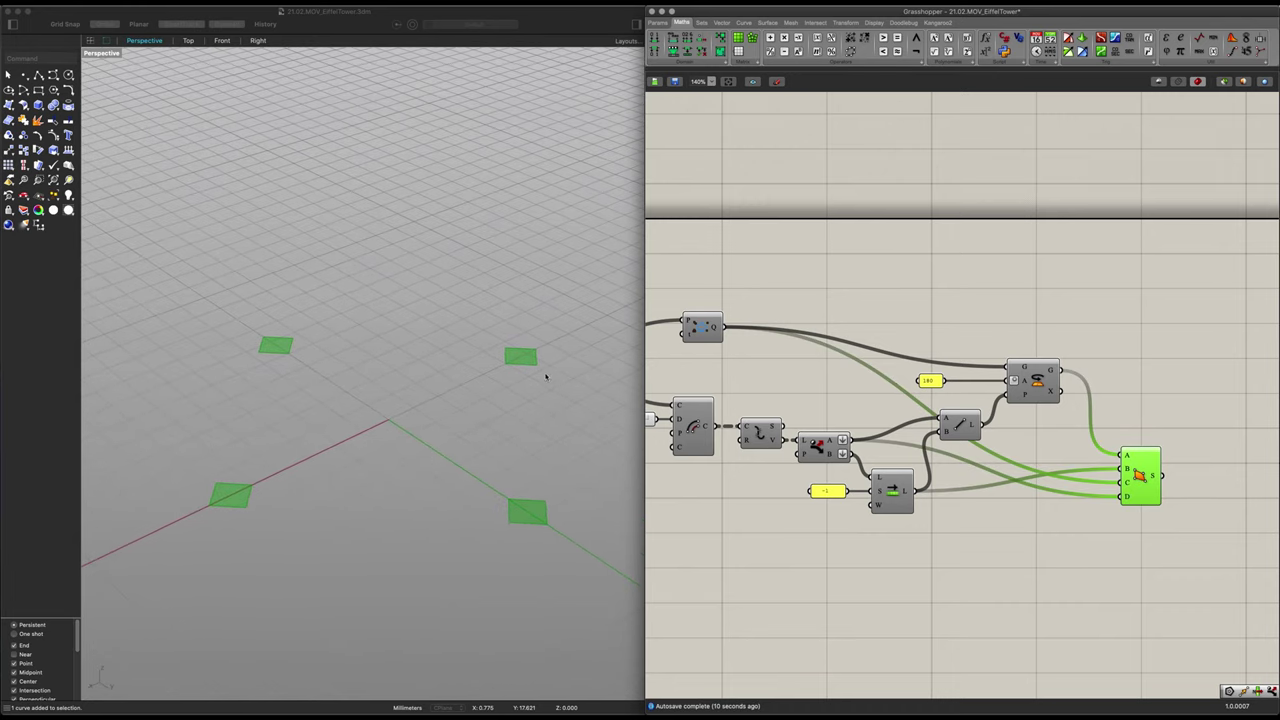
left_click(826, 539)
Group all components that build the footings, name the group "Foundation Plates" and colour it purple like the Base Poligon group
scroll(1050, 510, "down", 4)
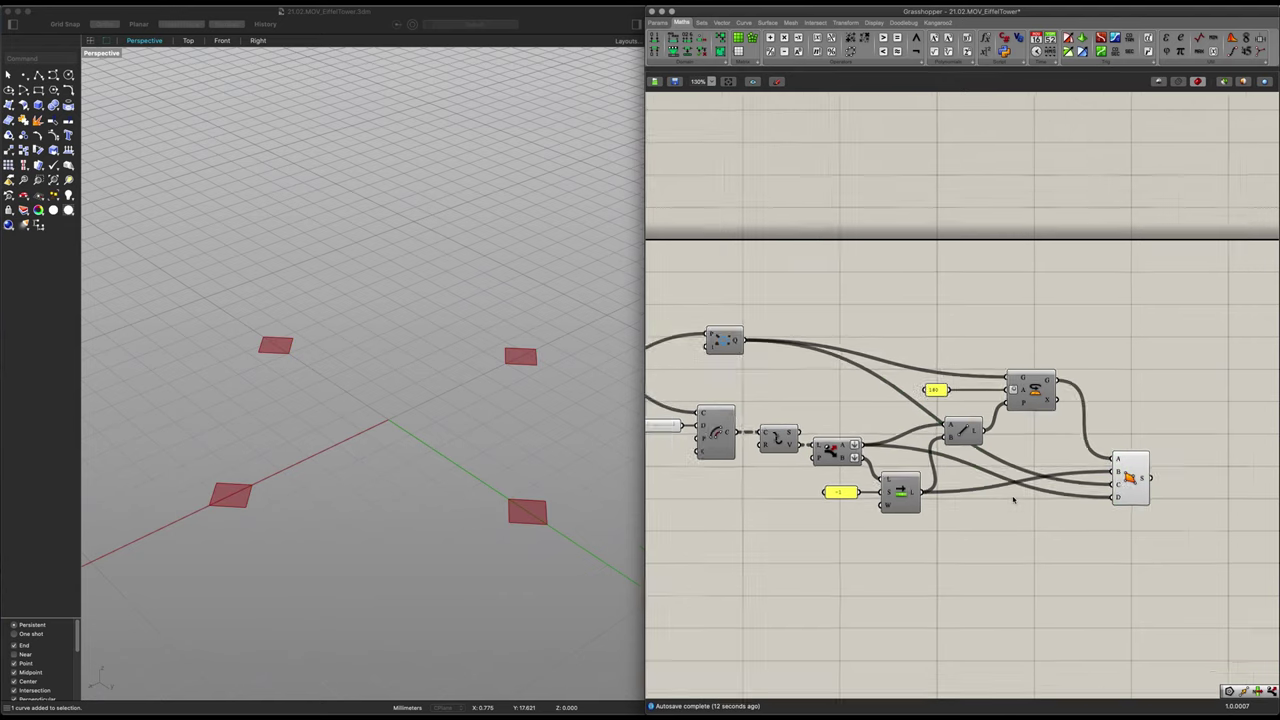
left_click_drag(1171, 523, 770, 364)
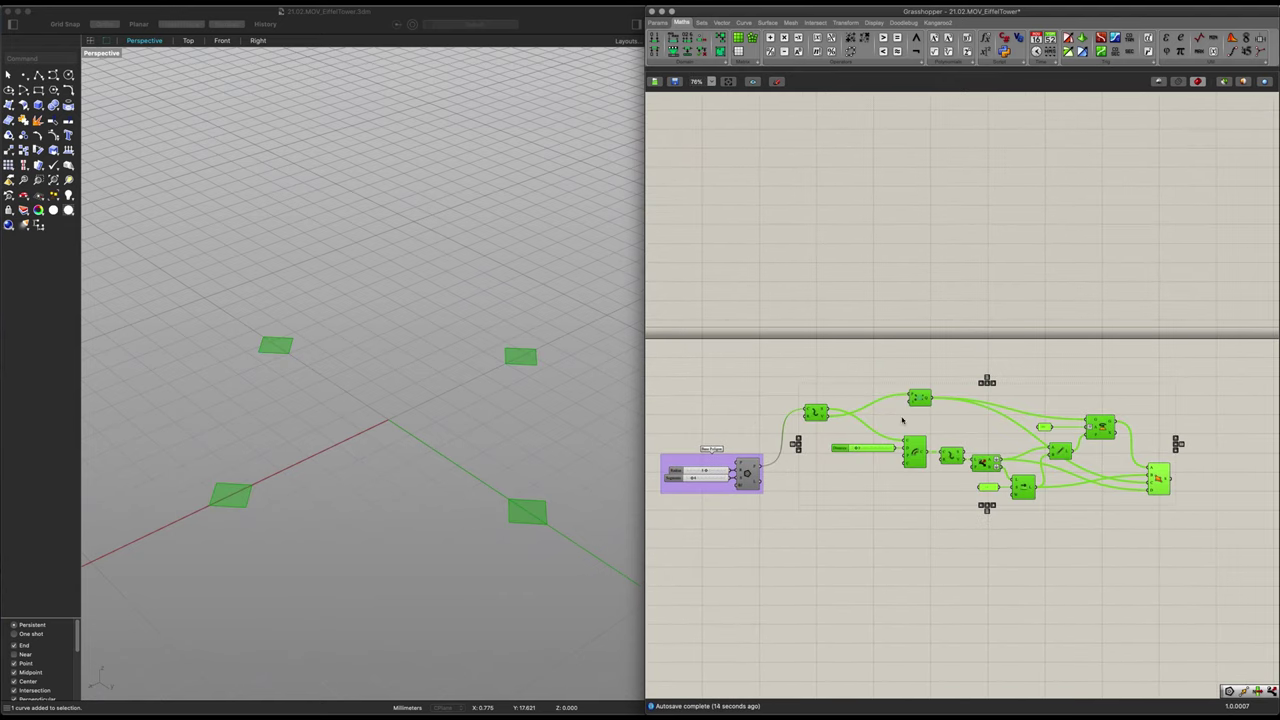
scroll(930, 440, "up", 2)
middle_click(923, 422)
left_click(923, 396)
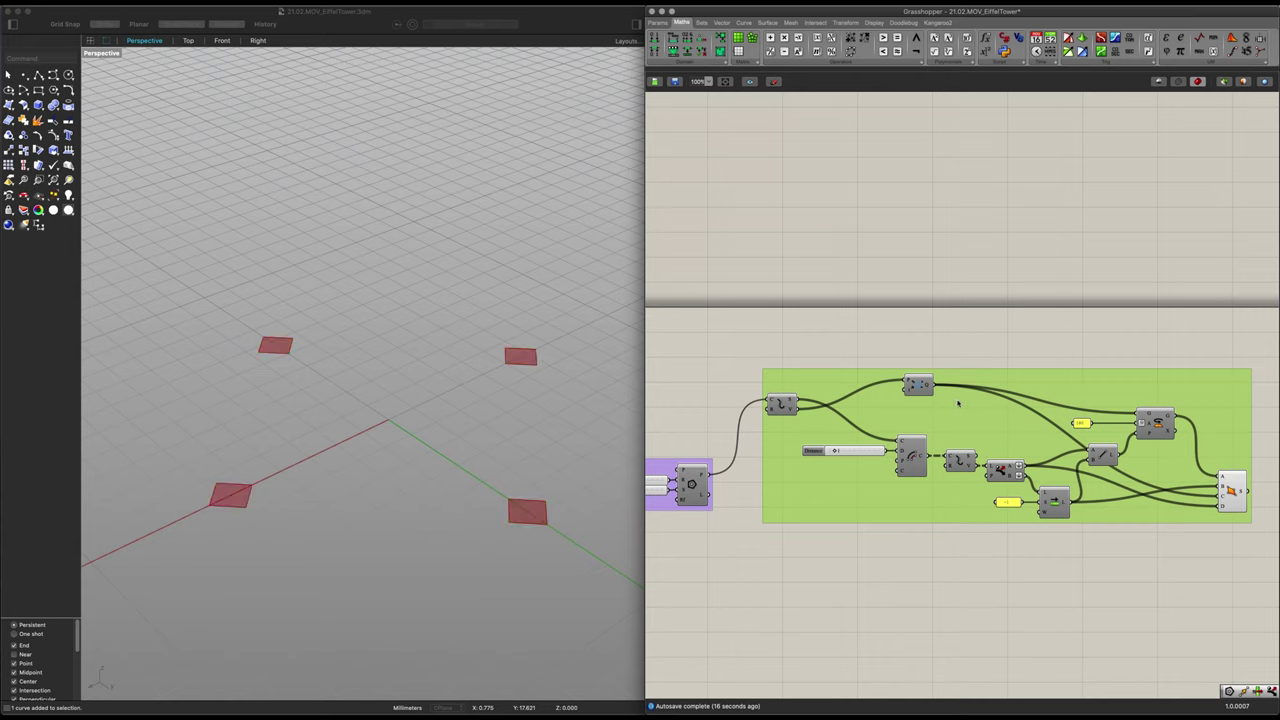
right_click(975, 403)
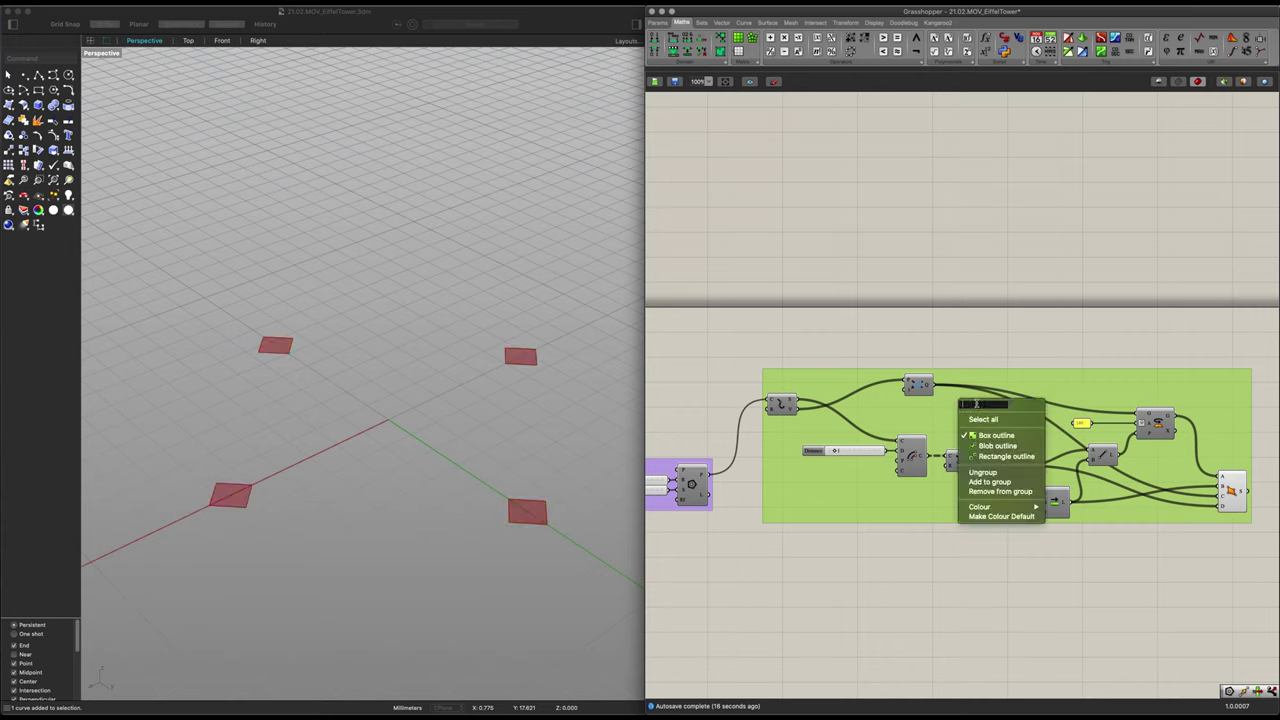
type("Foundation Plate")
key("Return")
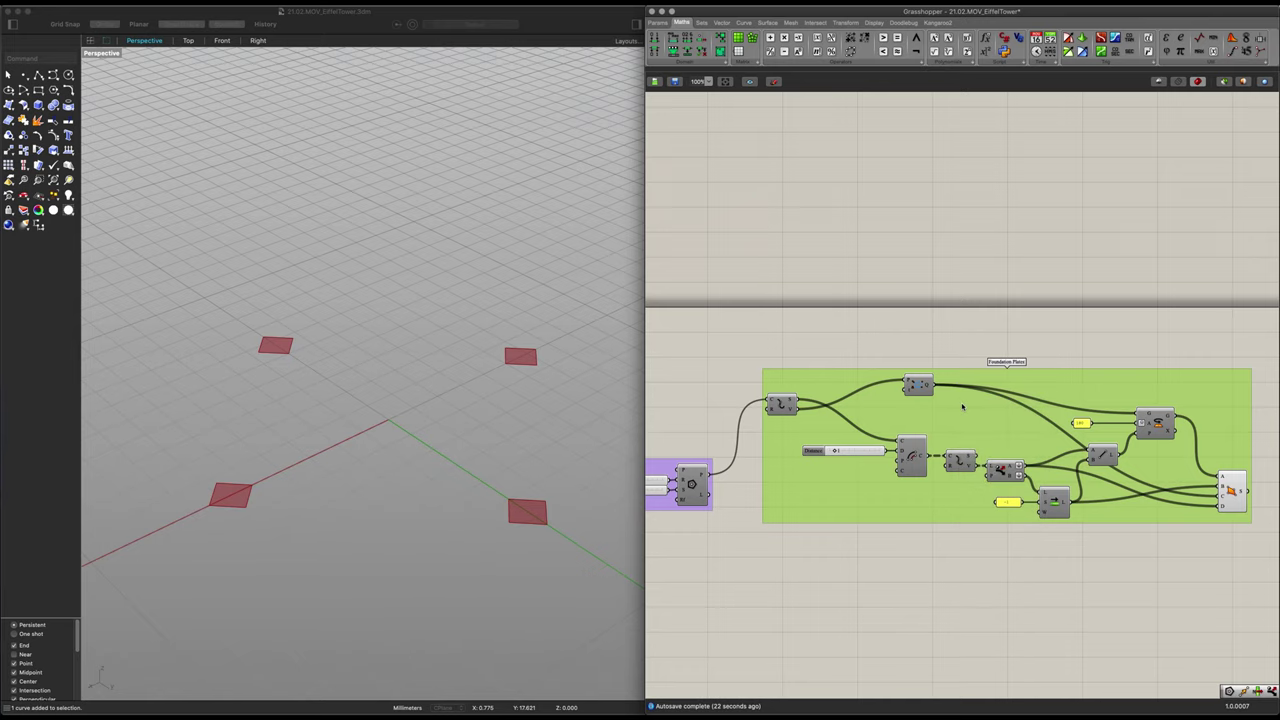
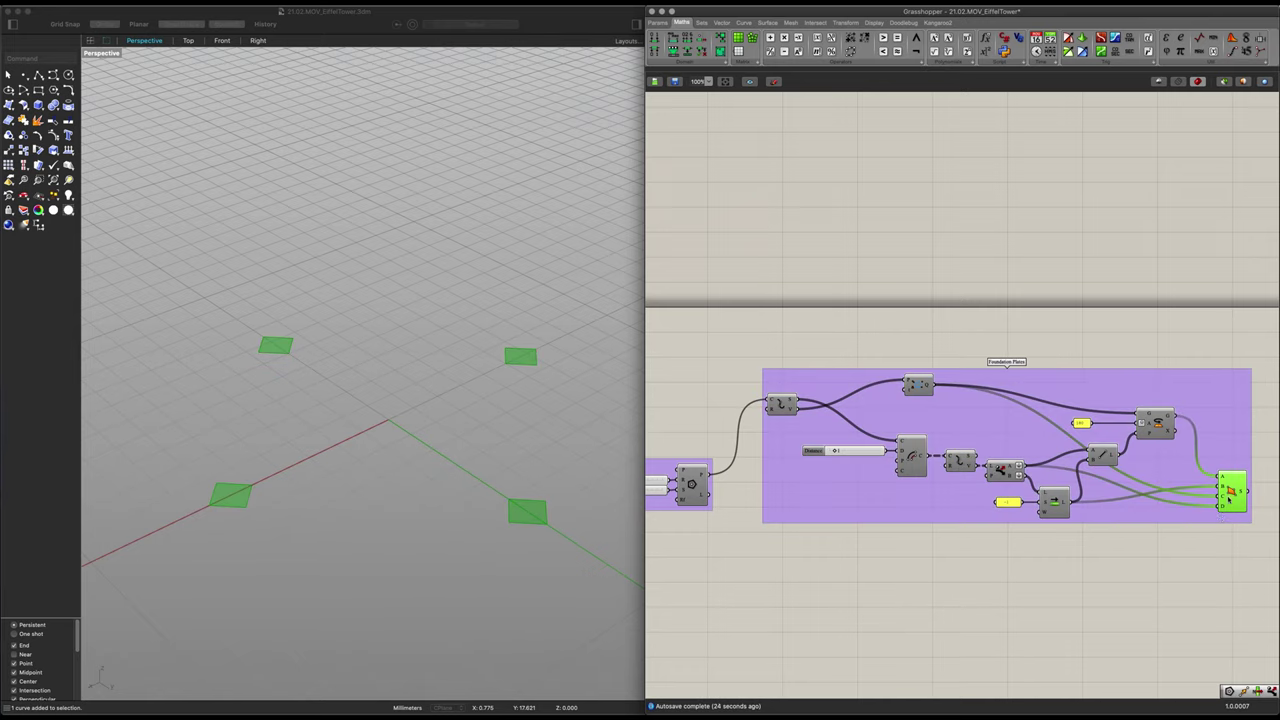
Graft the S output of the 4Point Surface component
right_click_drag(941, 553, 888, 488)
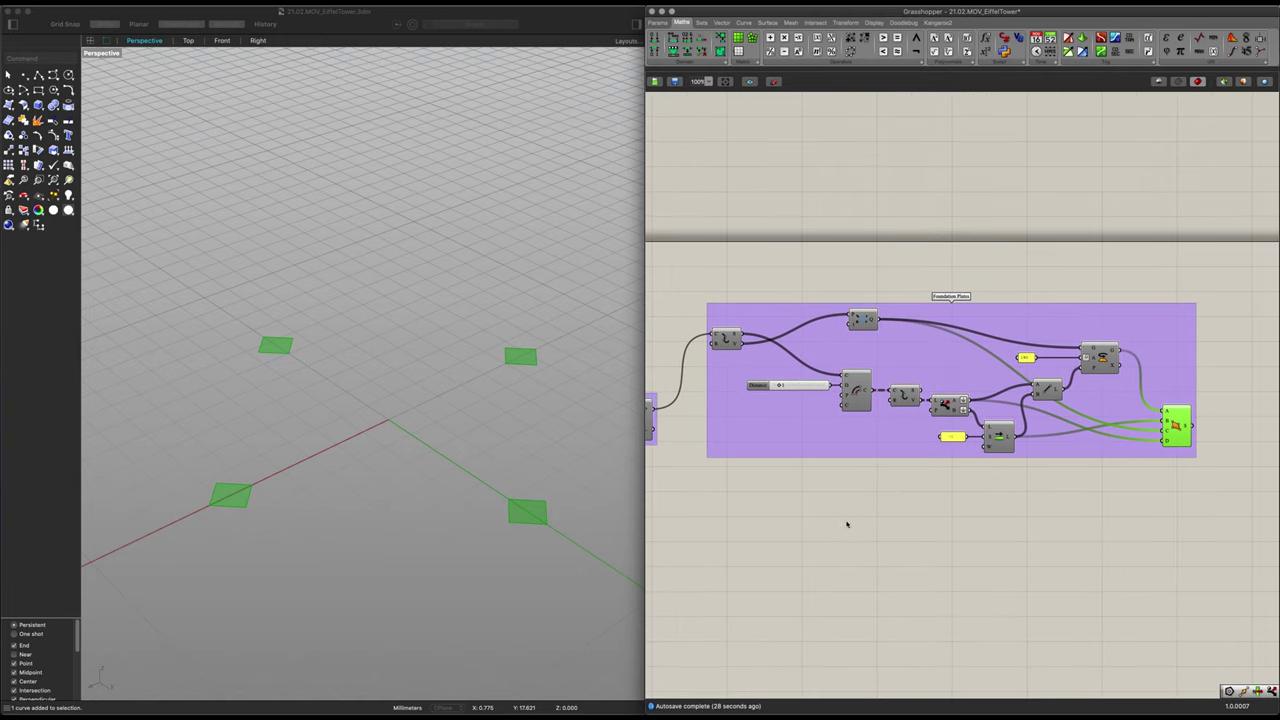
scroll(847, 525, "down", 1)
scroll(1182, 430, "up", 5)
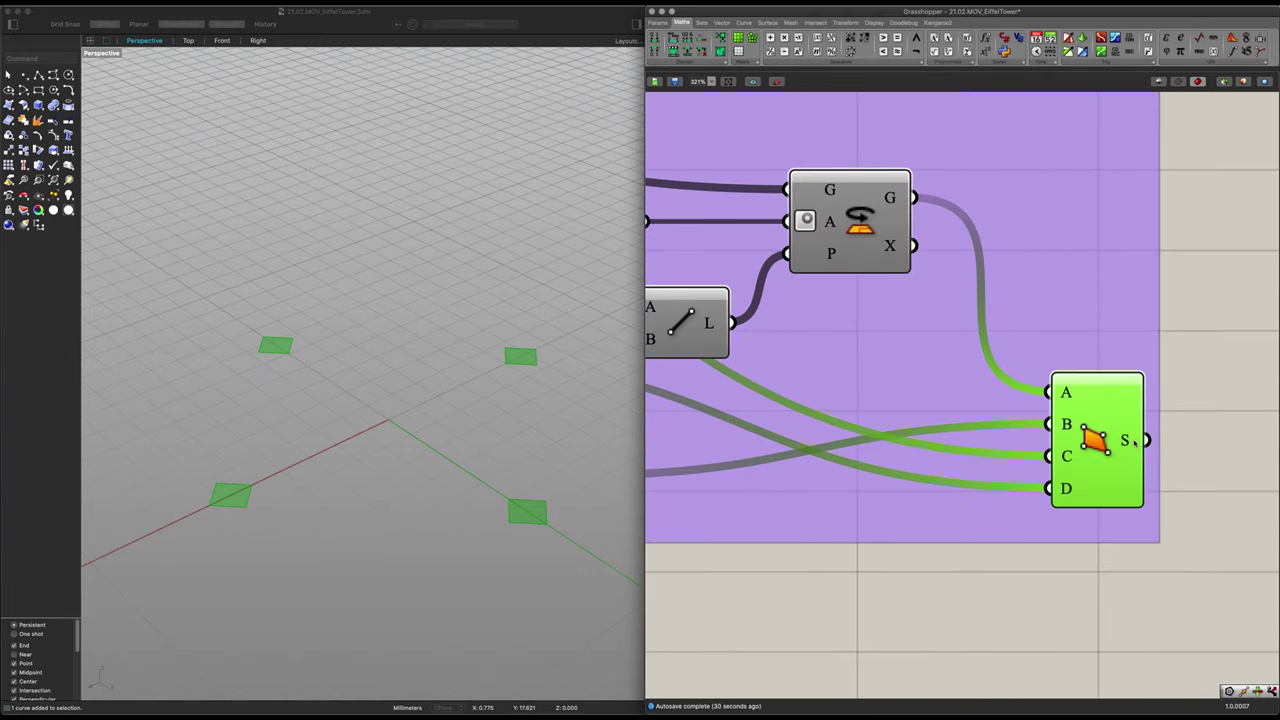
right_click(1142, 440)
left_click(1160, 485)
scroll(1145, 443, "down", 2)
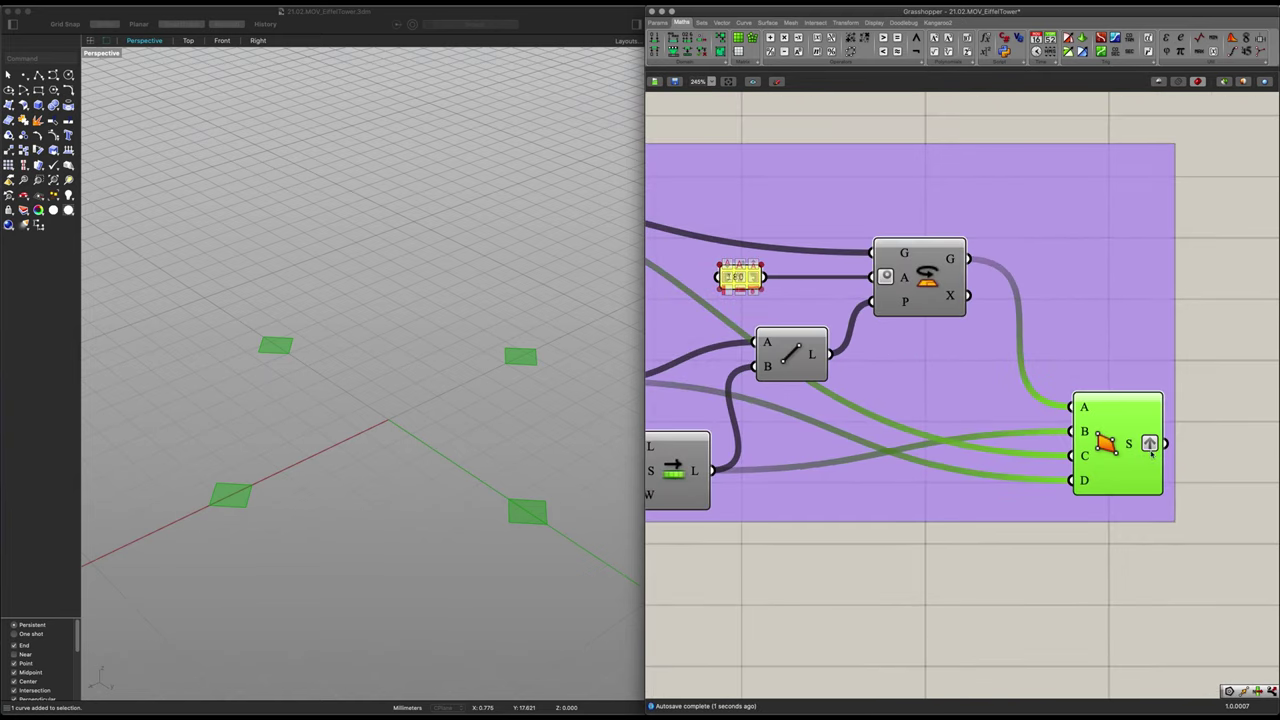
scroll(1150, 458, "down", 1)
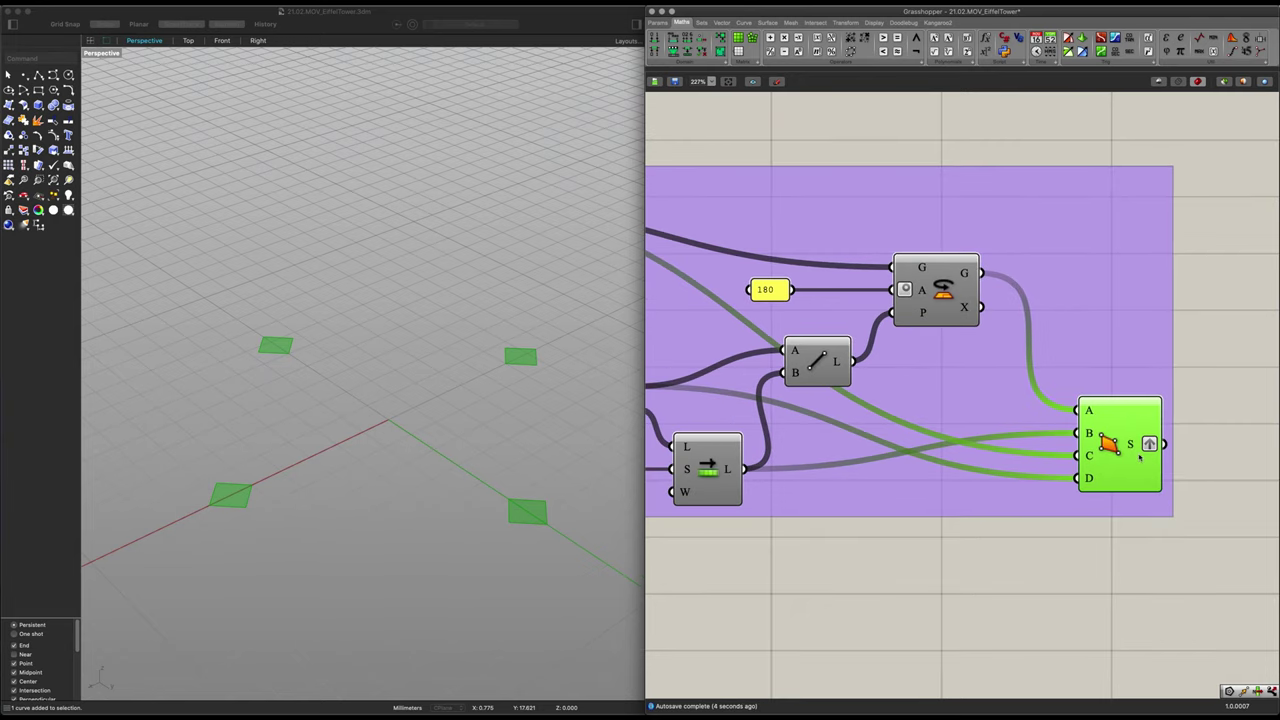
scroll(1145, 457, "down", 2)
scroll(1140, 455, "down", 2)
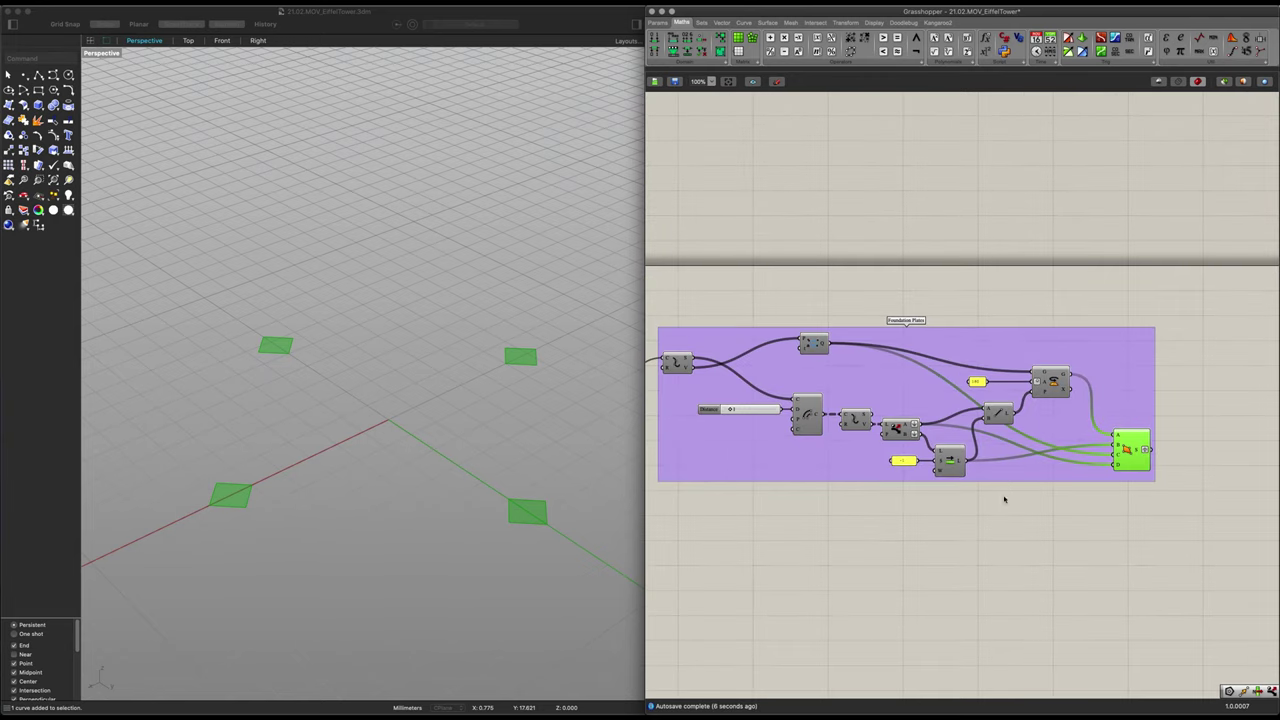
Examine the footing plates and the reference curves from low and high angles in the Rhino perspective view
scroll(509, 463, "down", 3)
right_click_drag(509, 463, 526, 558)
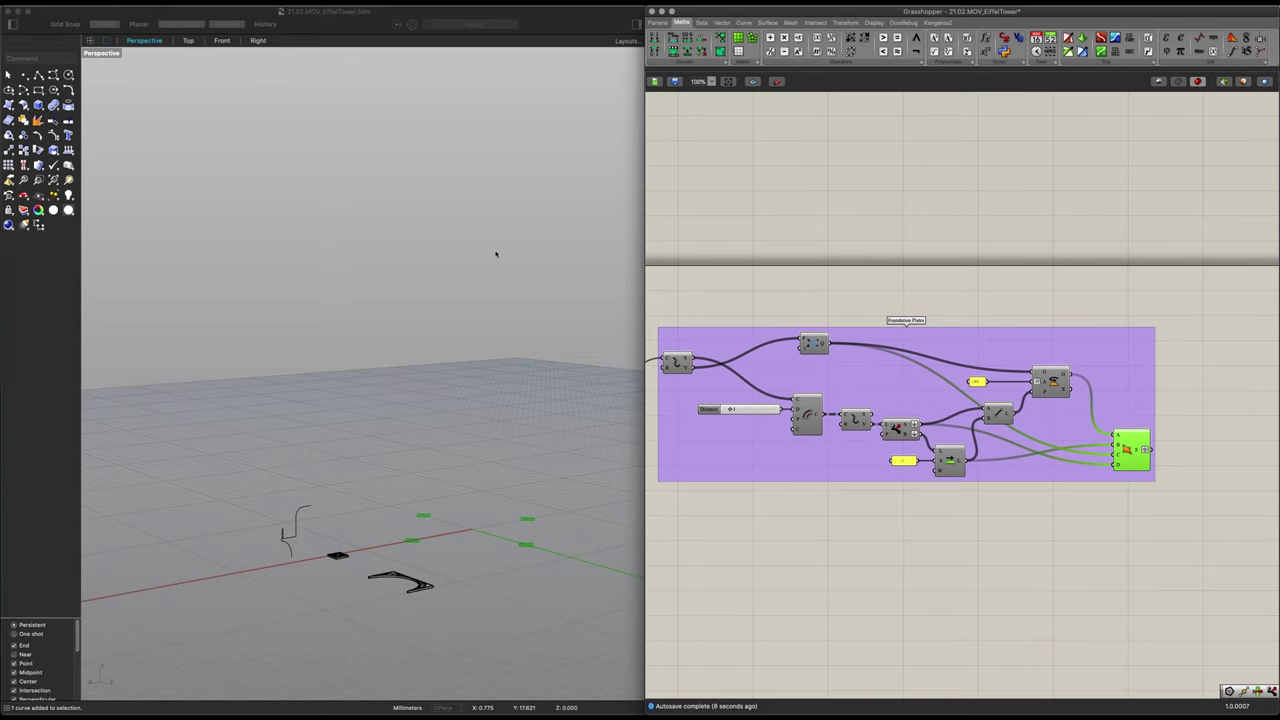
right_click_drag(829, 485, 889, 489)
right_click_drag(821, 540, 831, 526)
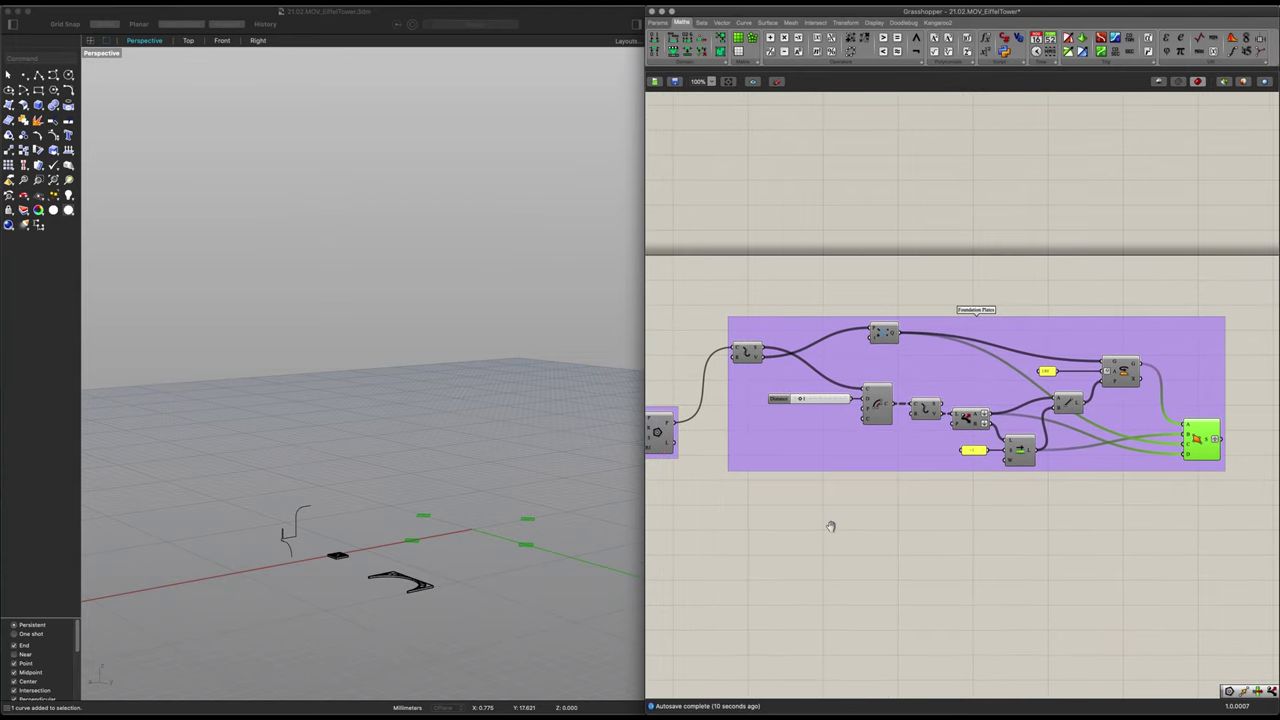
left_click(828, 530)
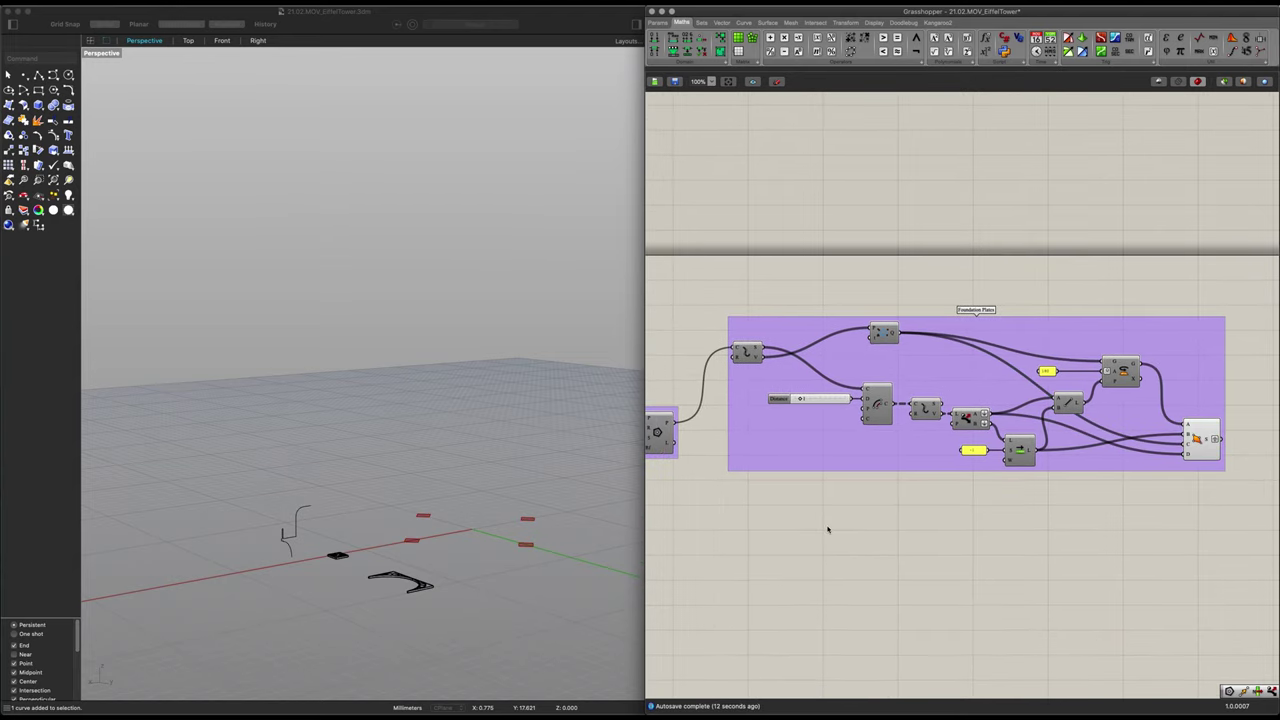
right_click_drag(530, 480, 541, 542)
right_click_drag(487, 332, 514, 578)
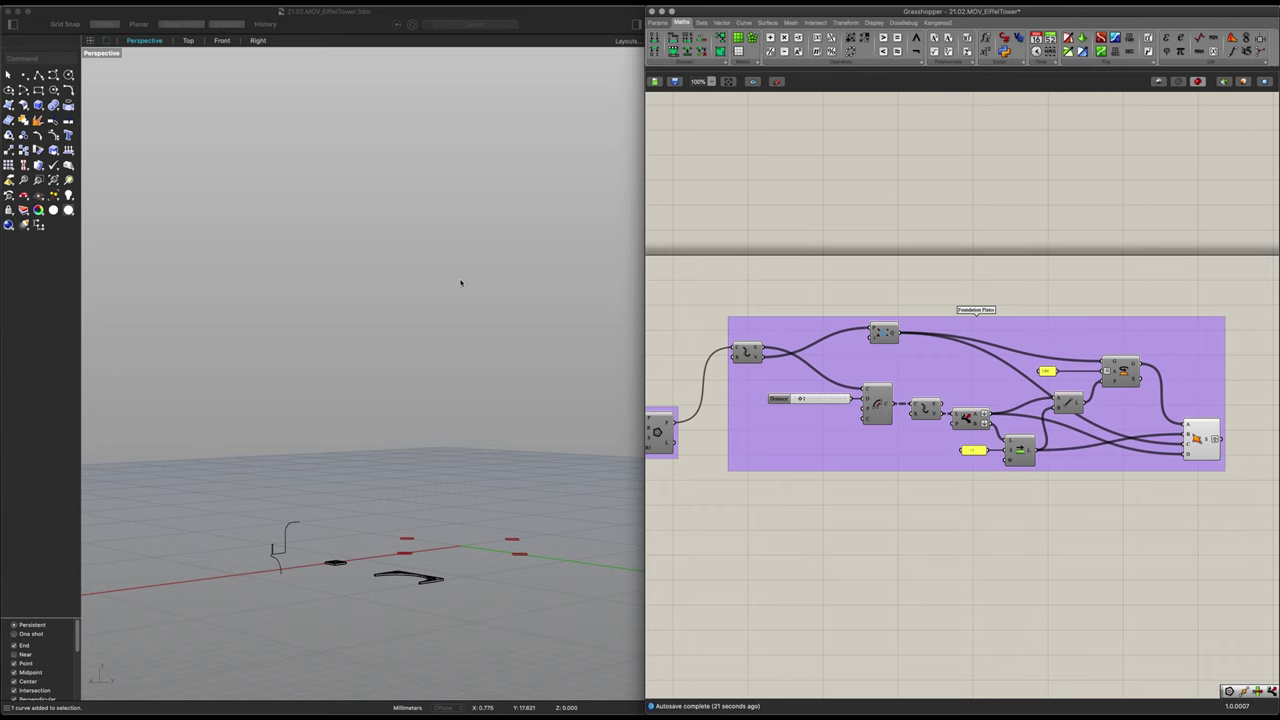
right_click_drag(485, 391, 511, 456)
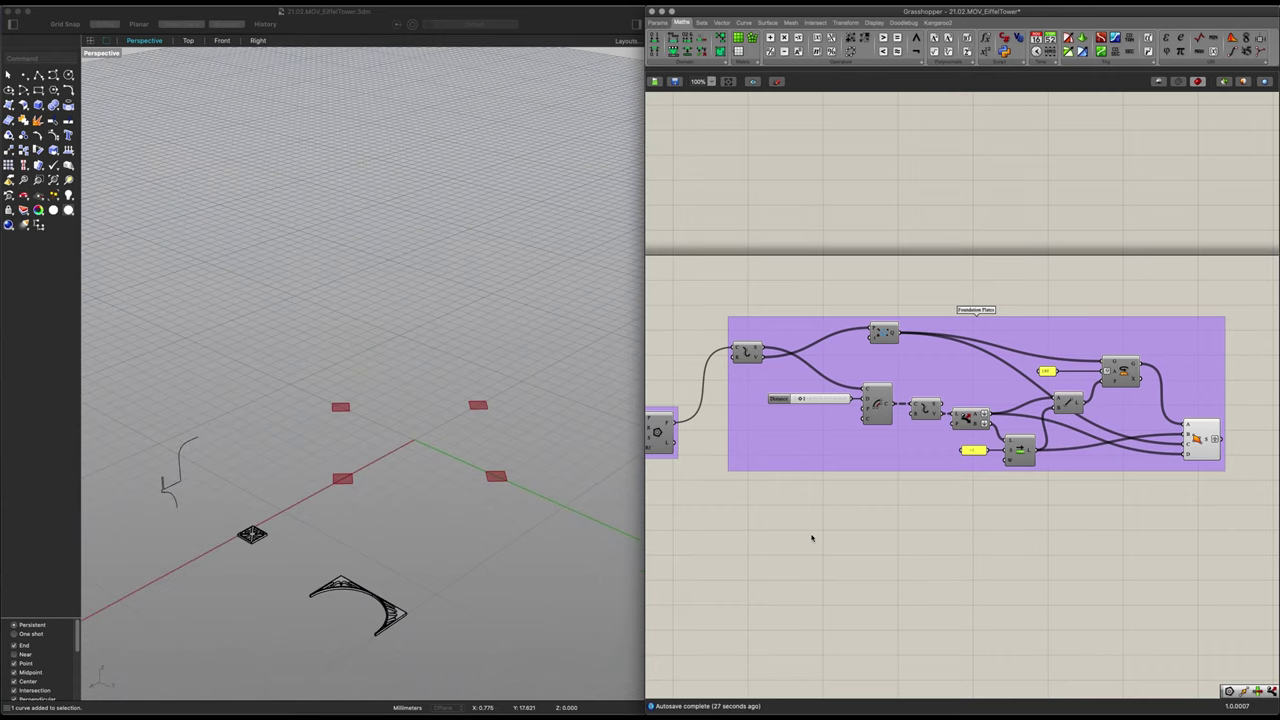
Add a Move component below the Foundation Plates group and connect the Polygon's P output to its G input
double_click(776, 531)
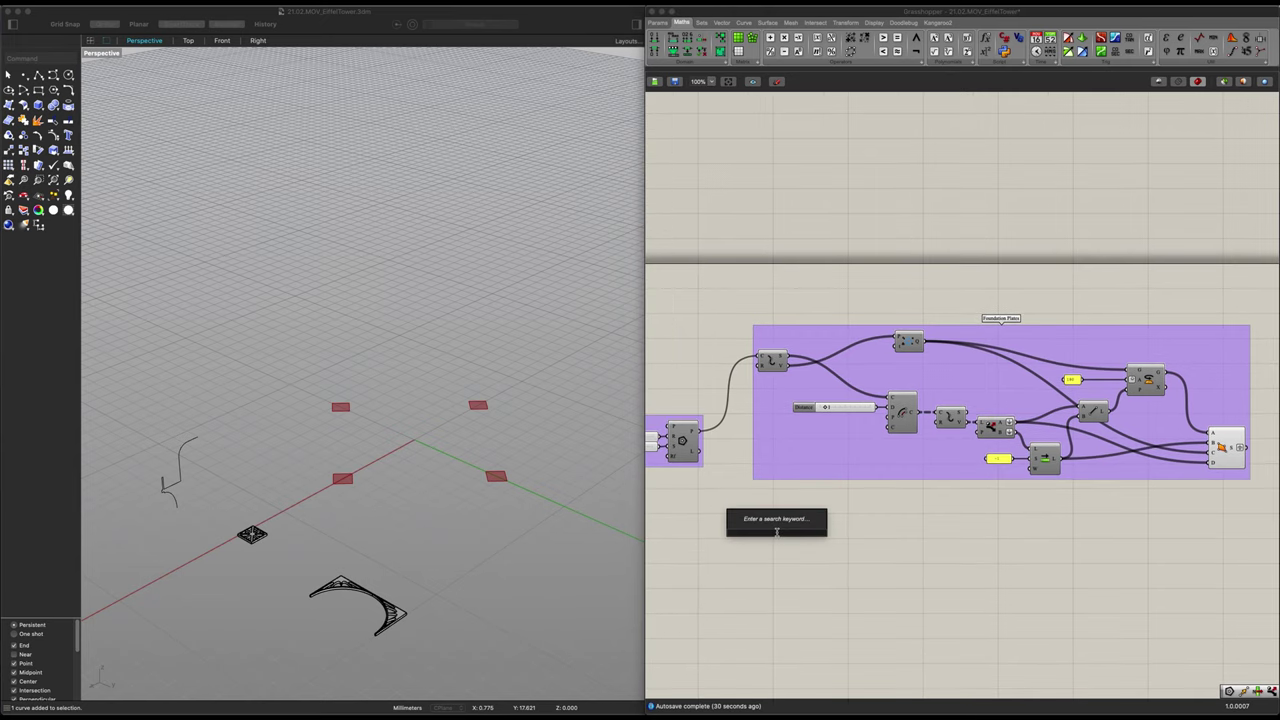
type("move")
key("Return")
scroll(757, 523, "up", 2)
right_click_drag(757, 523, 796, 522)
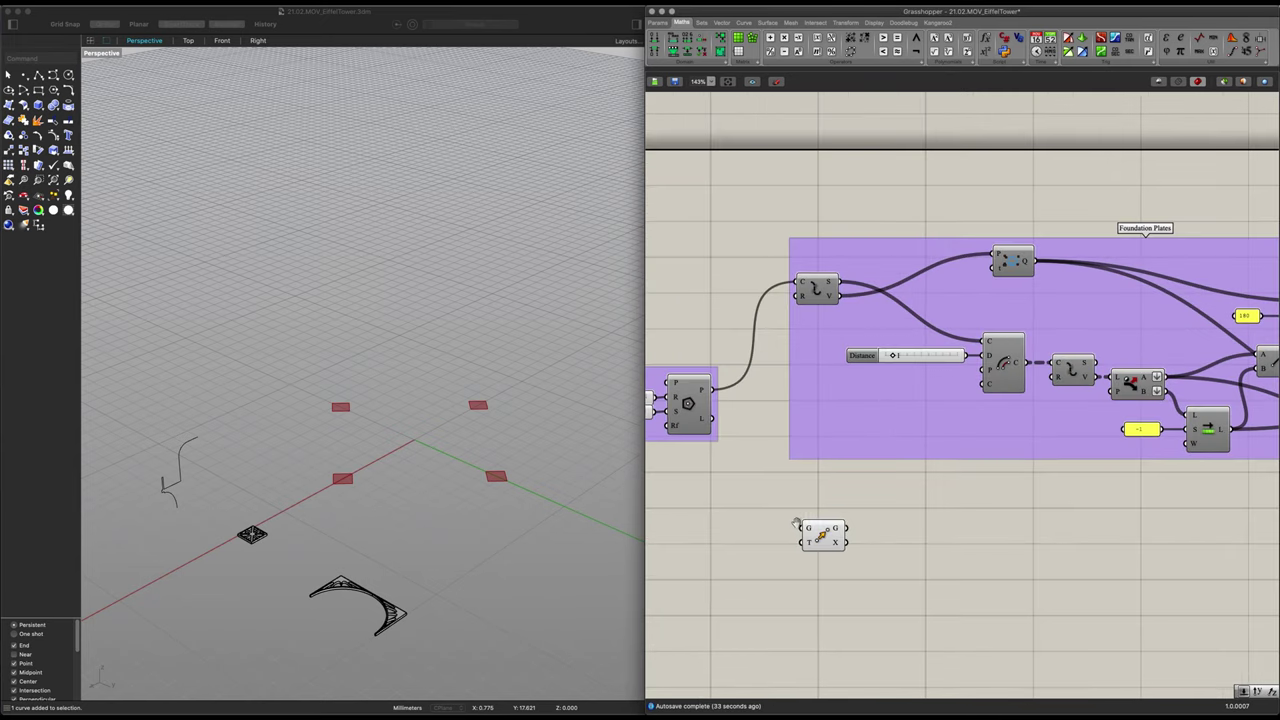
left_click_drag(718, 390, 884, 548)
Add a Unit Z vector, connect it to Move's T input, line it up with Move and check the raised polygon
double_click(821, 545)
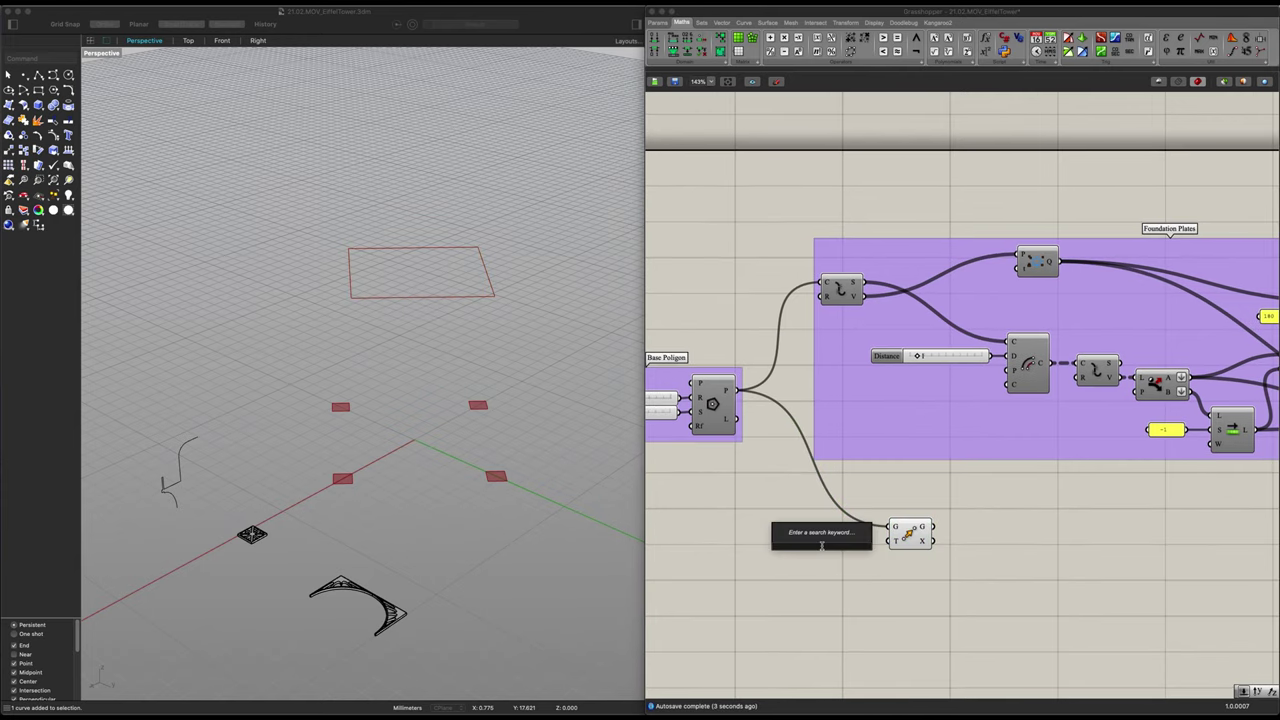
type("z")
key("Return")
left_click_drag(888, 541, 843, 548)
right_click_drag(690, 551, 714, 544)
scroll(514, 481, "down", 3)
right_click_drag(514, 481, 499, 466)
scroll(780, 533, "up", 1)
scroll(440, 506, "up", 5)
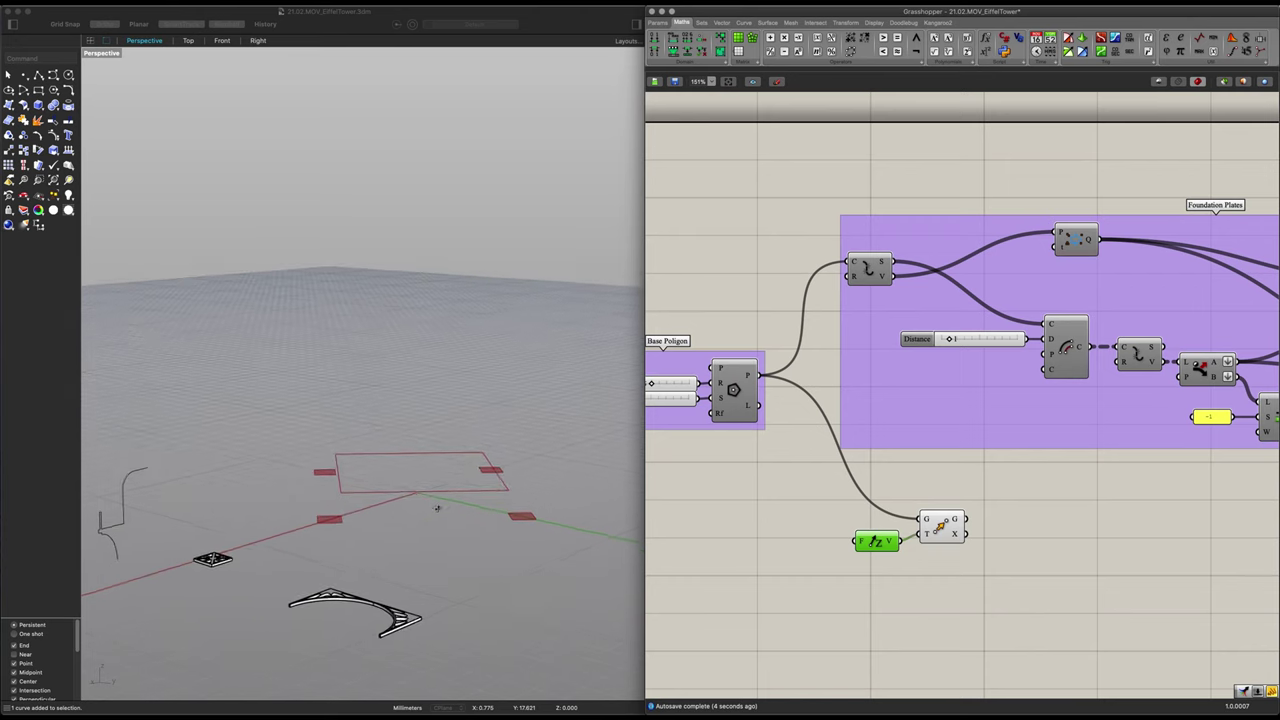
right_click_drag(437, 506, 435, 516)
left_click_drag(881, 552, 881, 548)
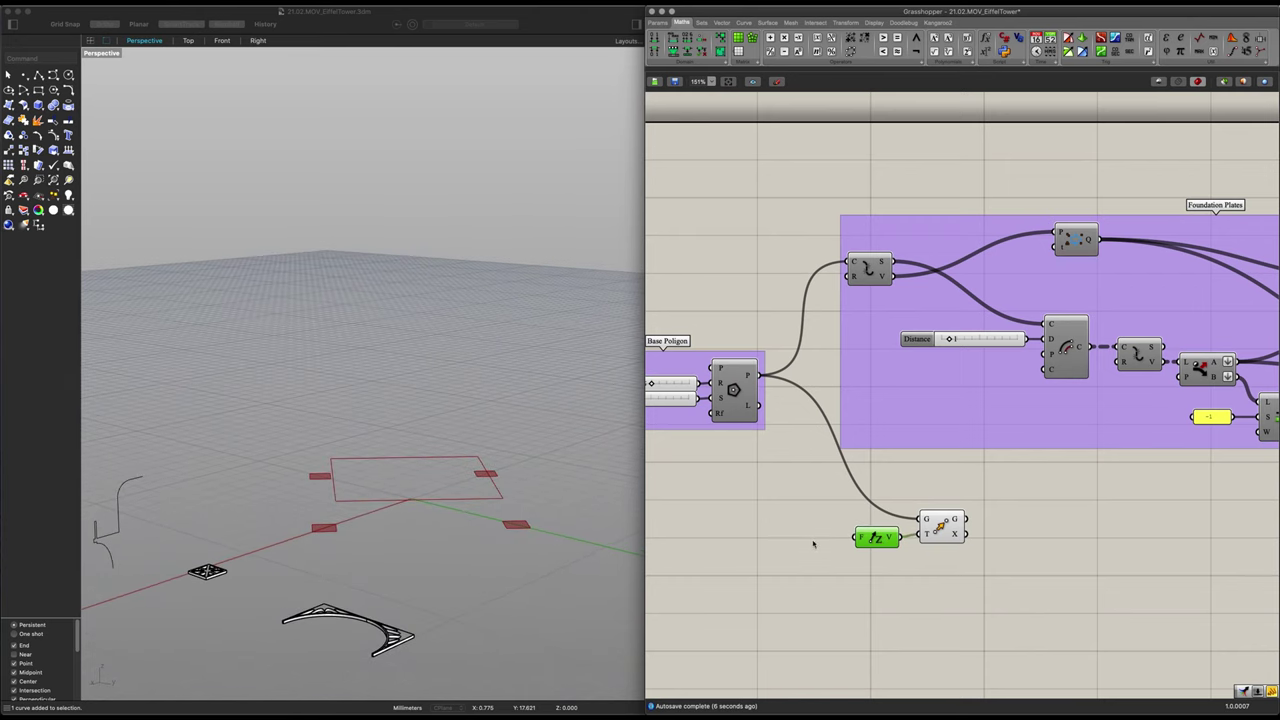
Add a number slider with the value 10 and place it slightly below the level of Unit Z
scroll(813, 544, "up", 2)
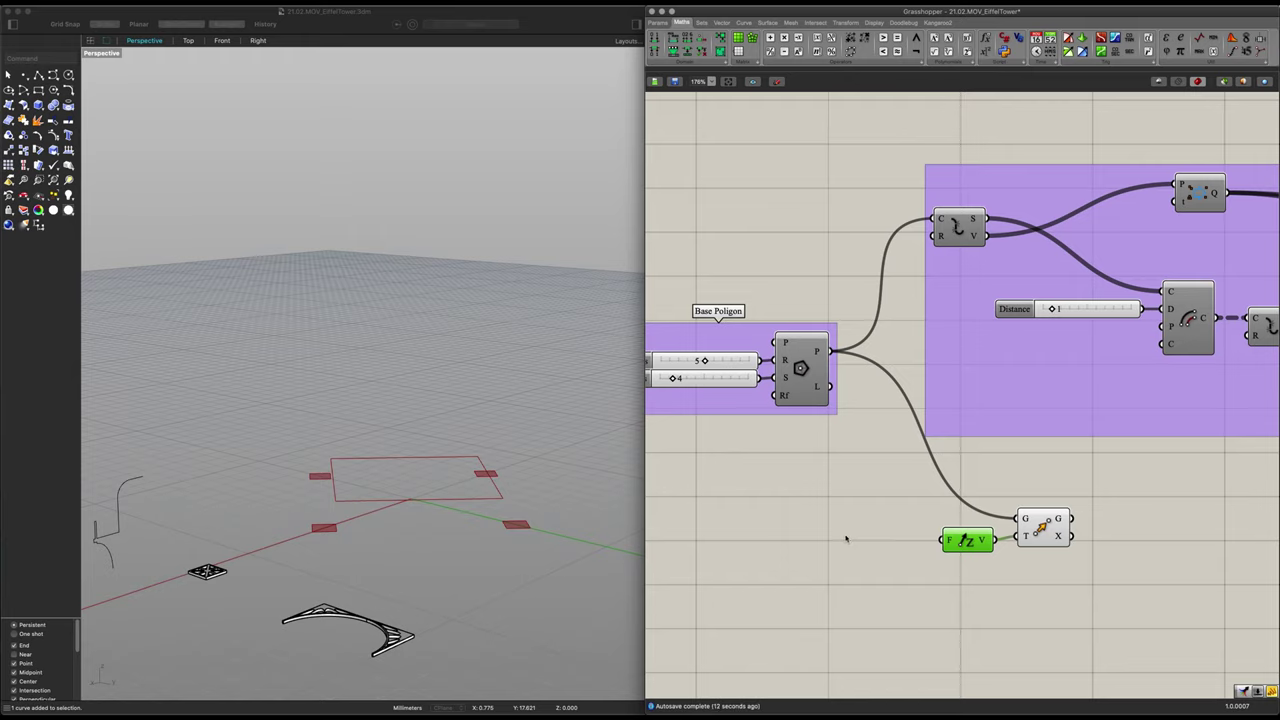
double_click(845, 539)
type("1")
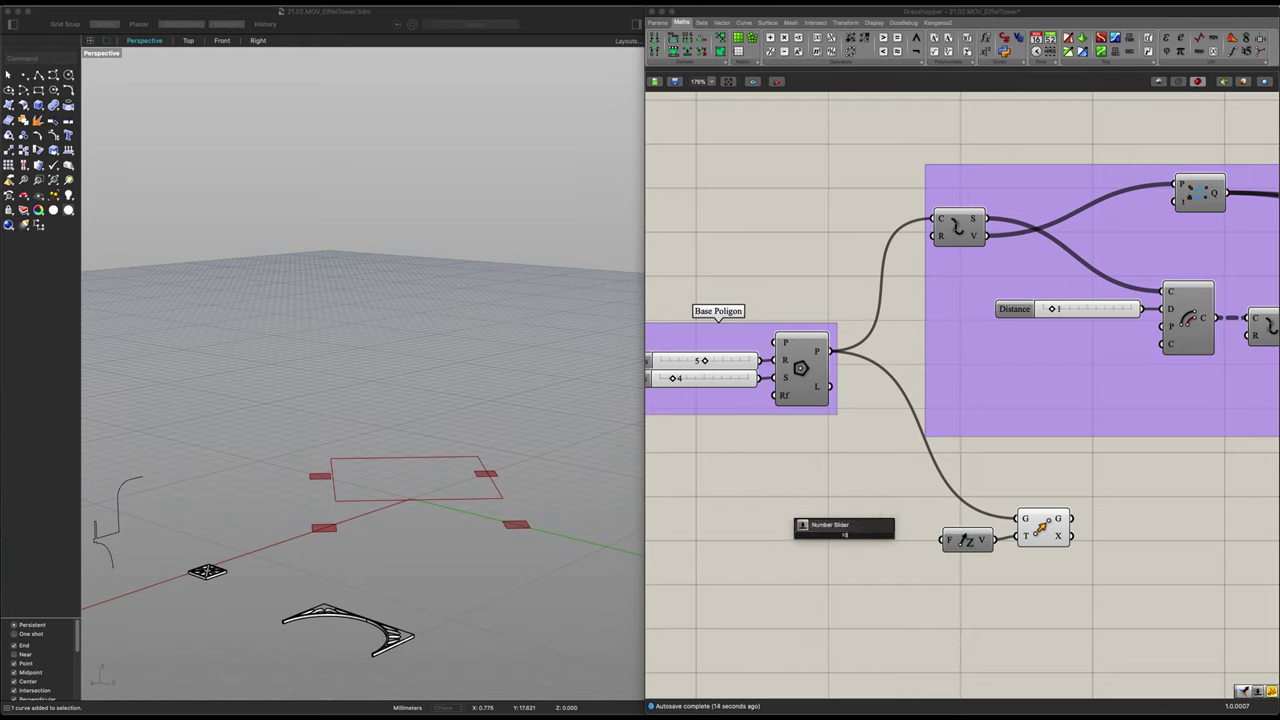
key("Return")
left_click_drag(840, 533, 833, 585)
left_click(829, 517)
Add a second number slider with the value 40 and connect both sliders to Unit Z's F input
double_click(826, 512)
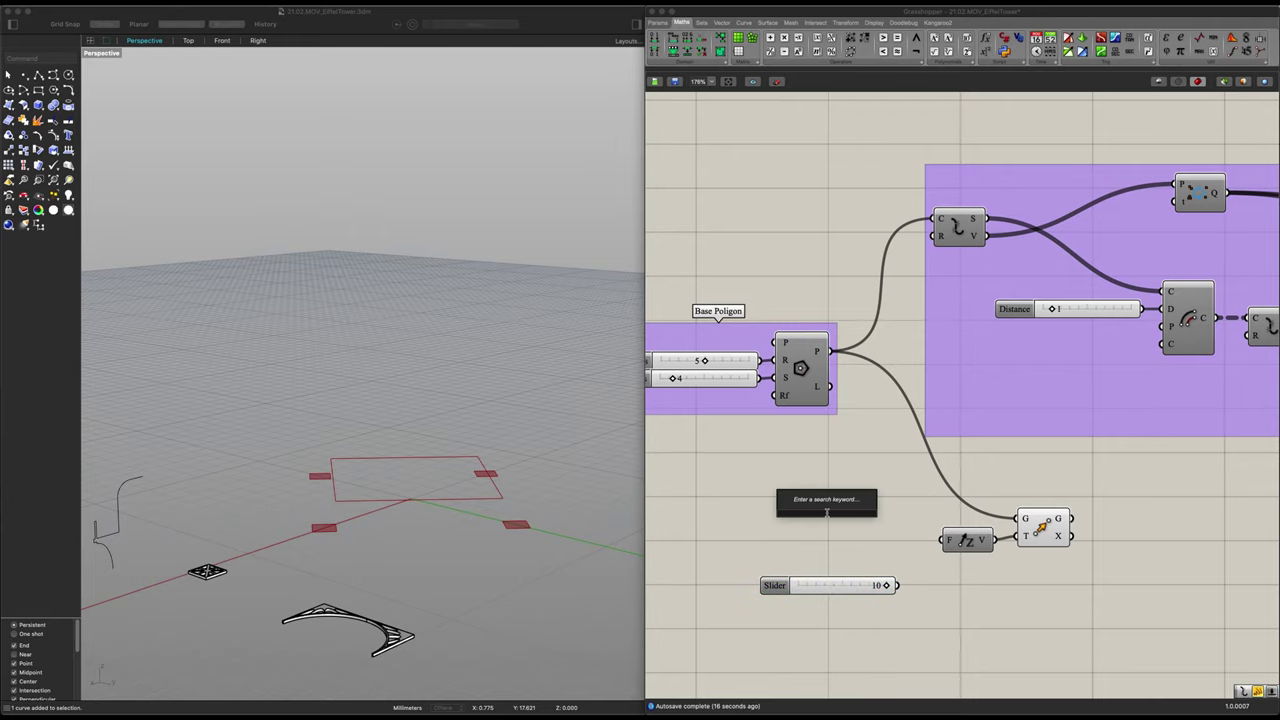
type("40")
key("Return")
left_click_drag(898, 513, 948, 541)
left_click_drag(900, 586, 938, 550)
Check the moved polygons at both heights in the viewport and stack the 10 slider directly under the 40 slider
left_click(1034, 527)
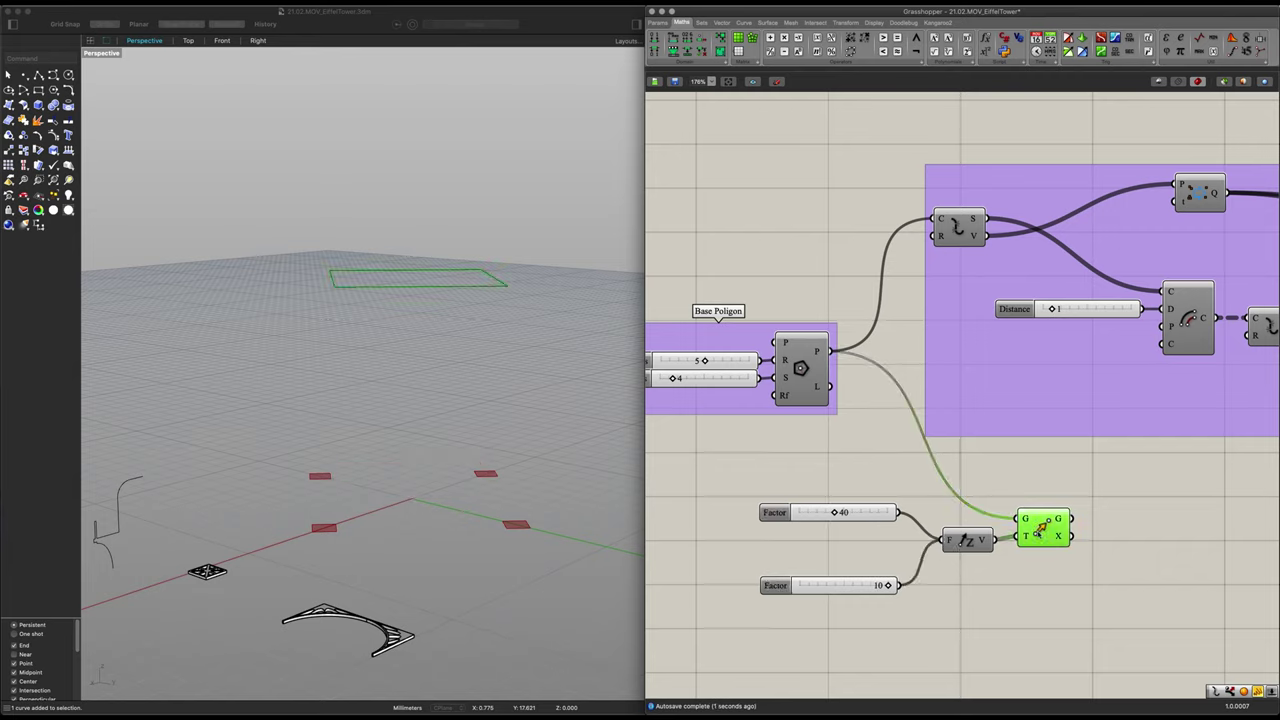
scroll(443, 456, "down", 5)
right_click_drag(443, 456, 476, 318)
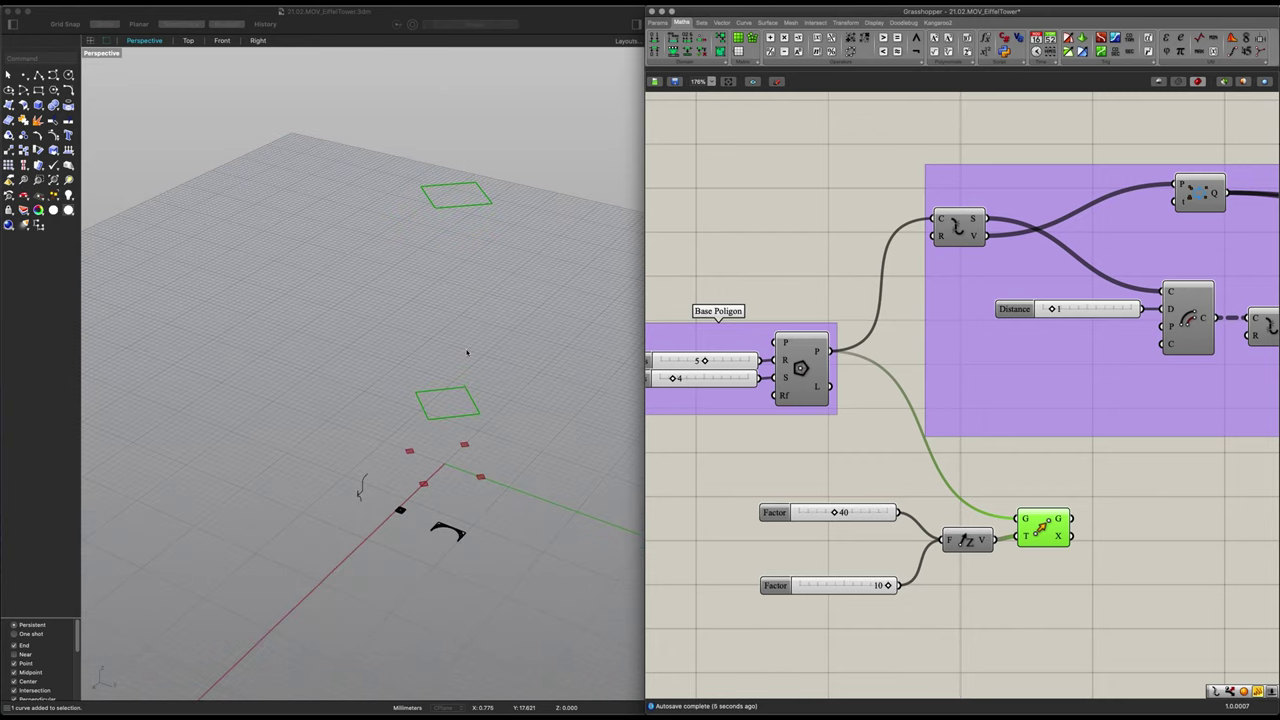
scroll(884, 596, "up", 1)
left_click_drag(860, 587, 864, 530)
left_click_drag(1060, 540, 1053, 544)
Graft the G output of the Move component
right_click_drag(1076, 561, 939, 542)
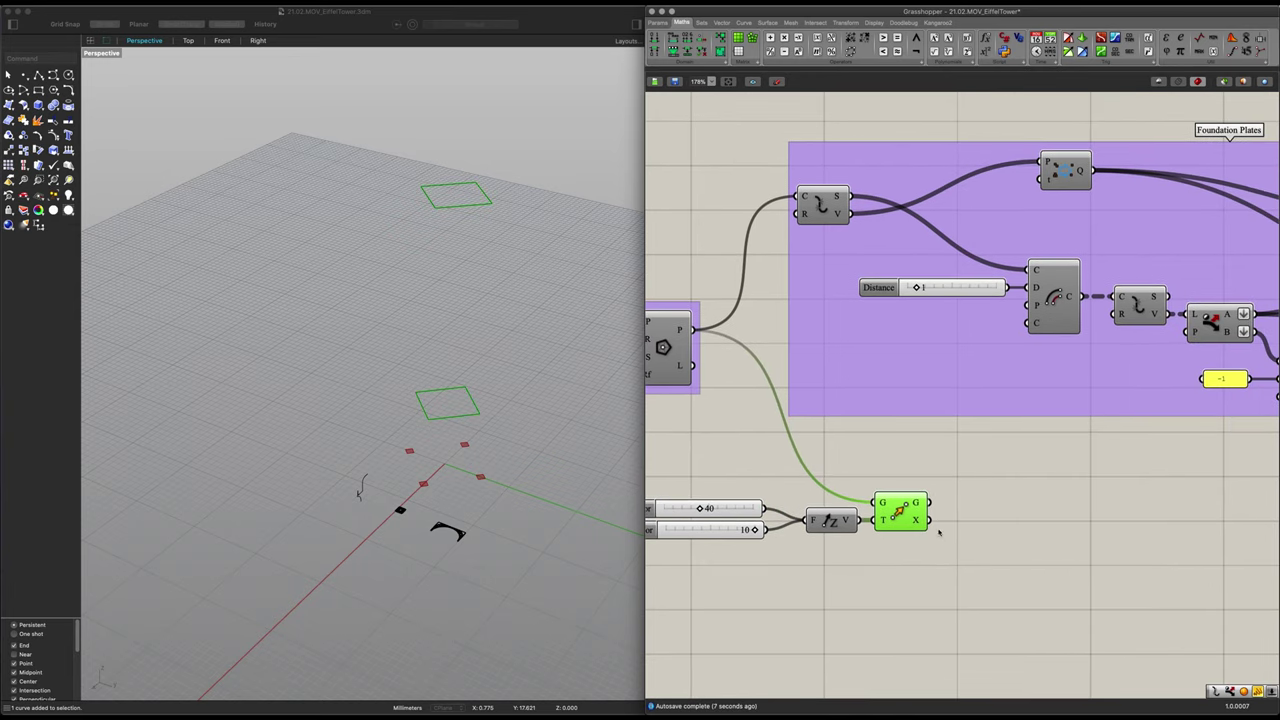
right_click(920, 504)
left_click(949, 549)
Add an Area component beside the Move component and connect Move's G output to its G input
scroll(921, 505, "up", 3)
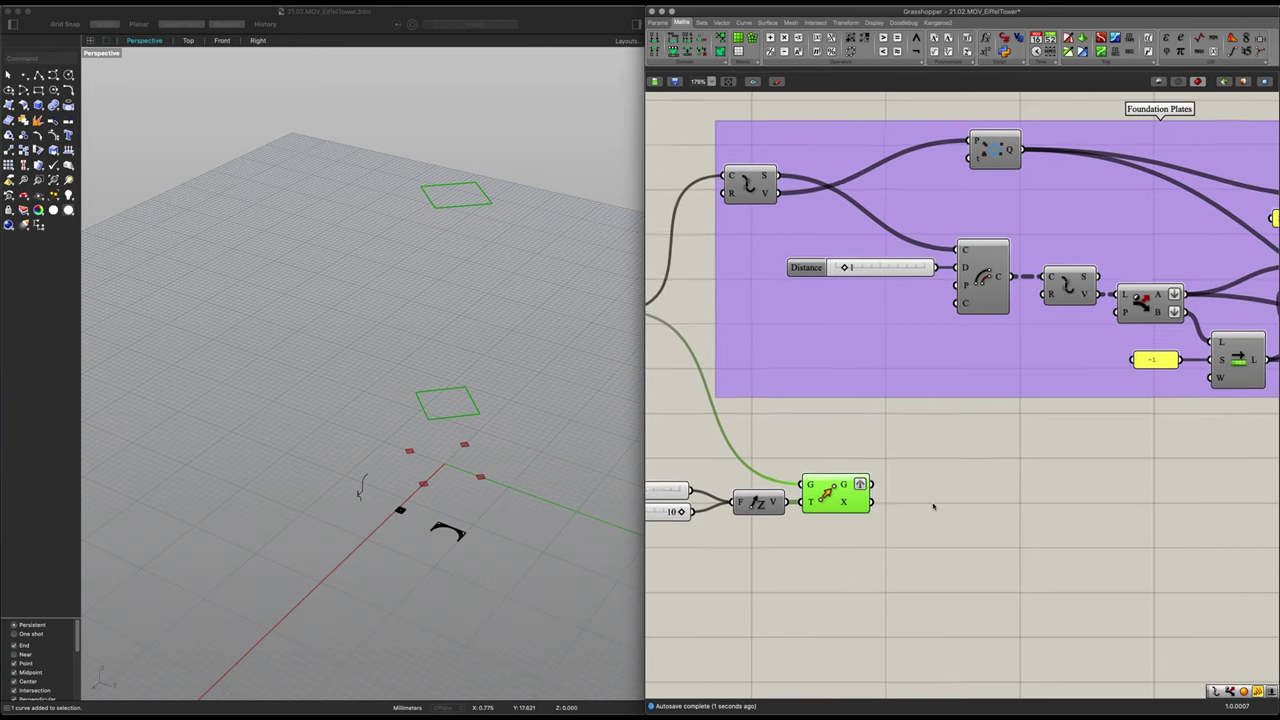
left_click(932, 505)
double_click(933, 519)
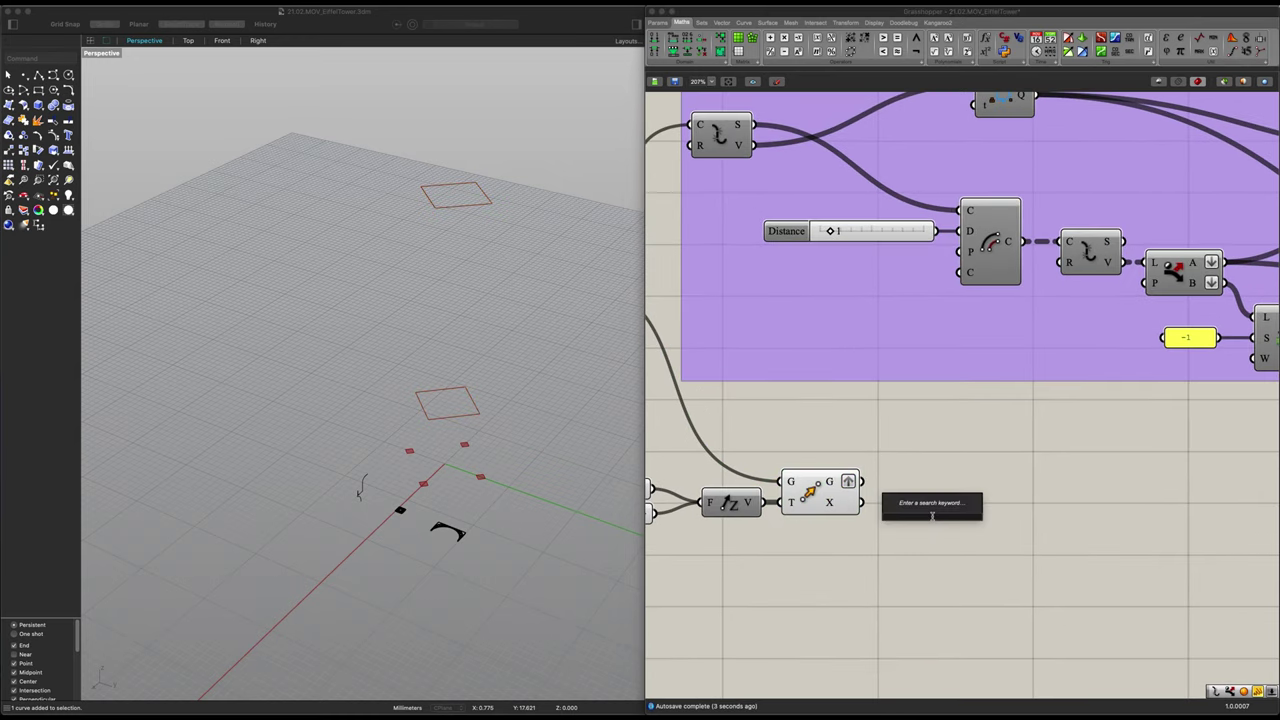
type("area")
left_click(940, 528)
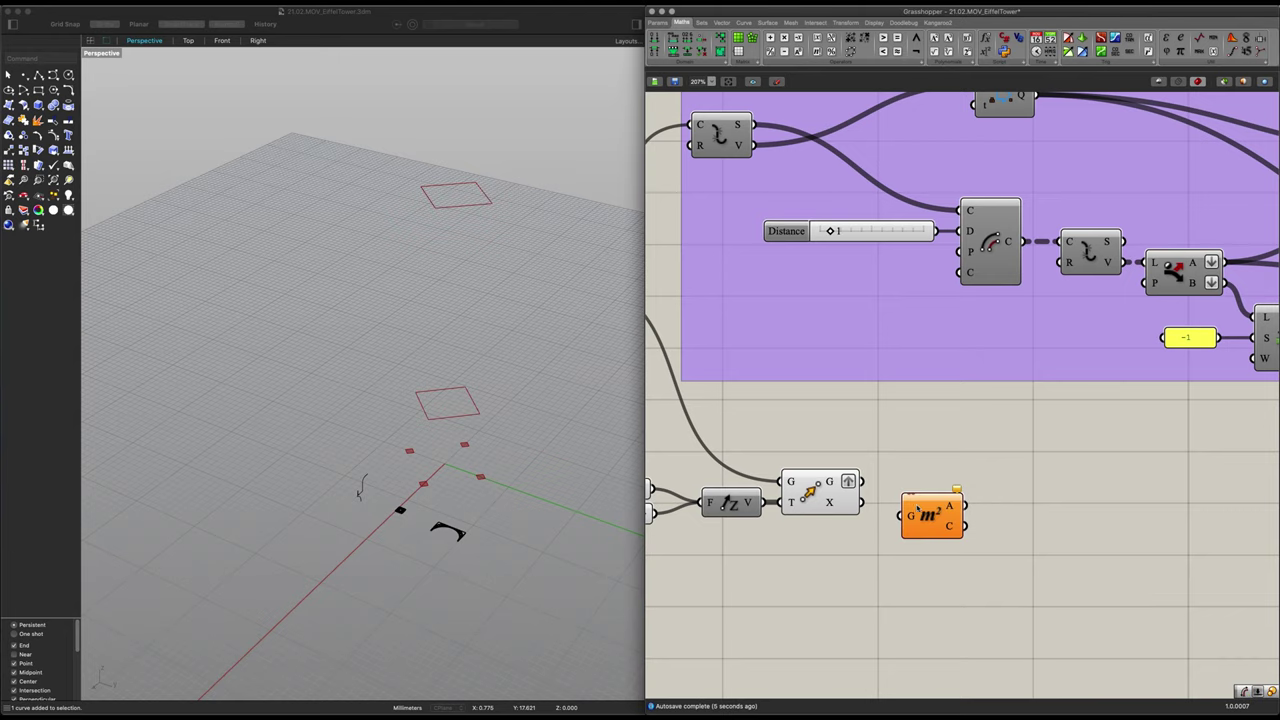
left_click_drag(940, 526, 950, 539)
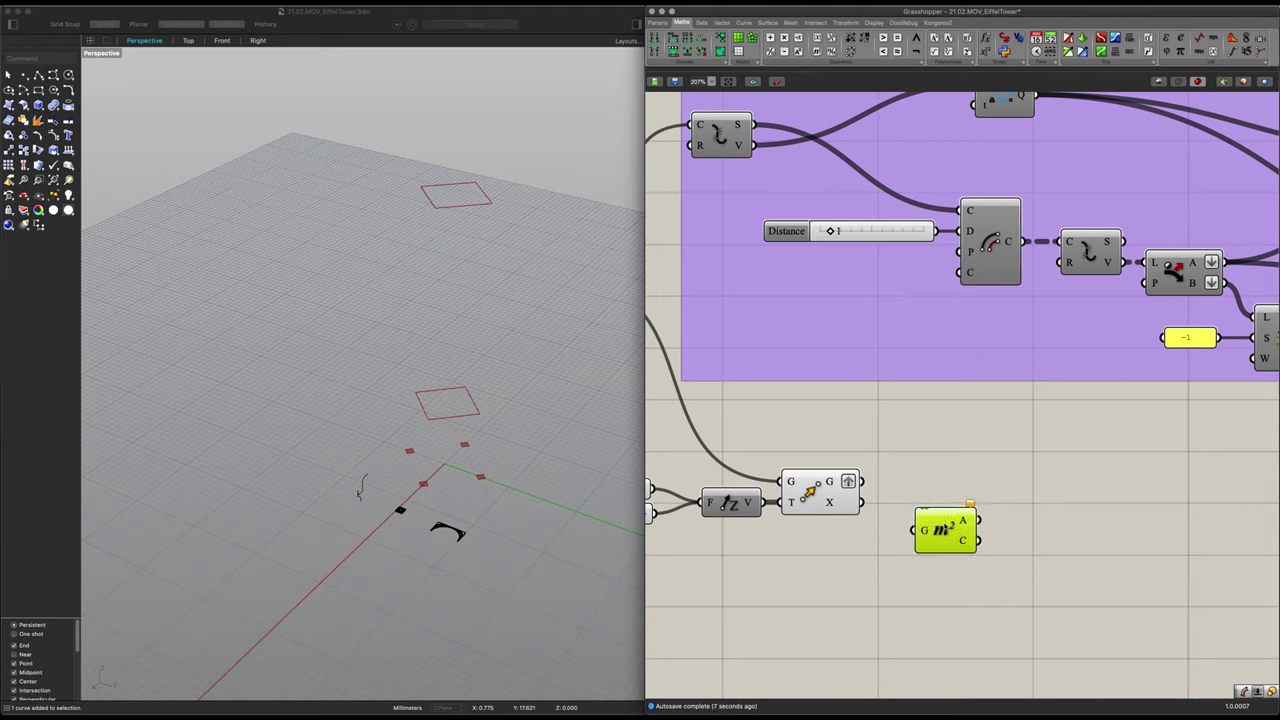
left_click_drag(862, 482, 916, 531)
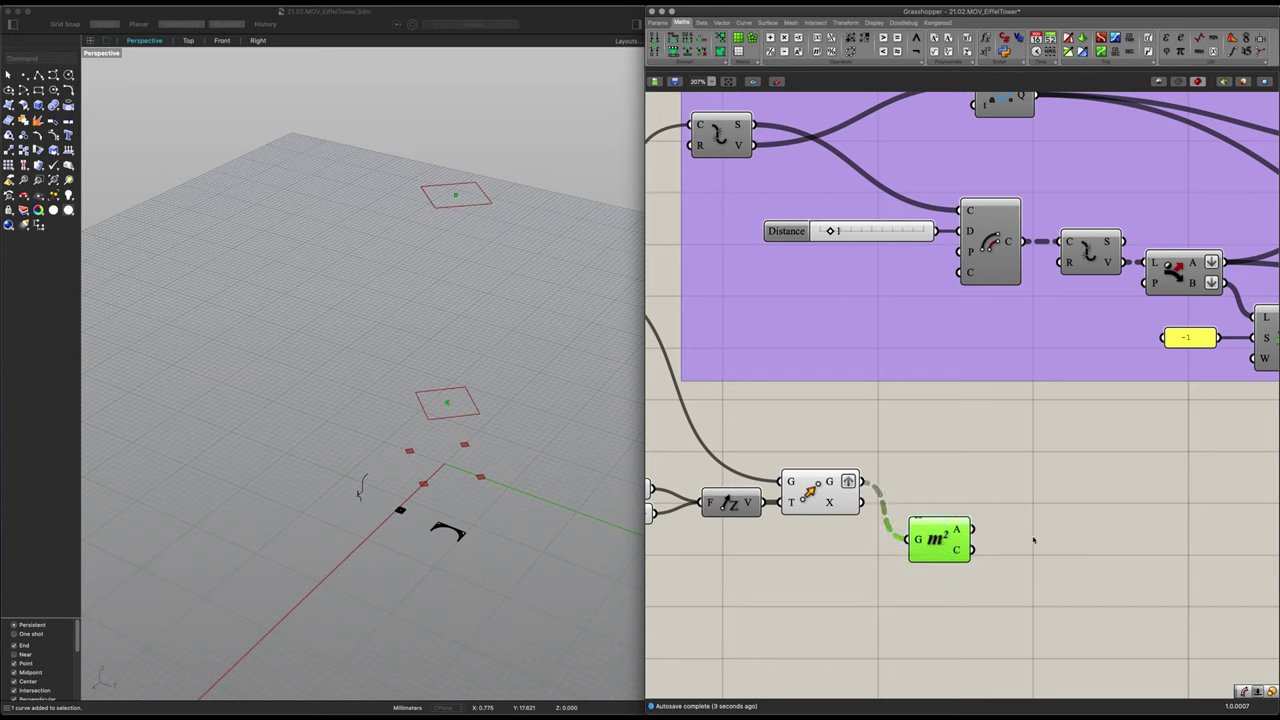
Add a Scale component, connecting Area's C output to its C input and Move's G output to its G input
double_click(1018, 503)
type("scale")
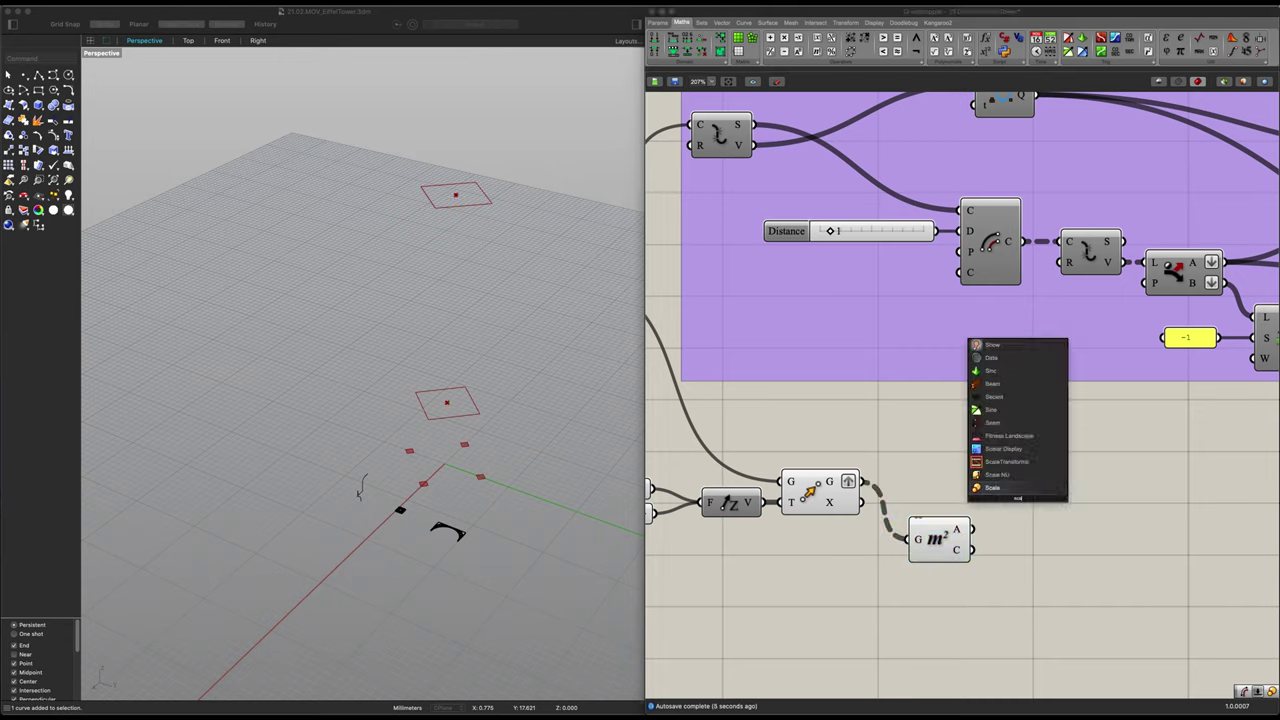
key("Return")
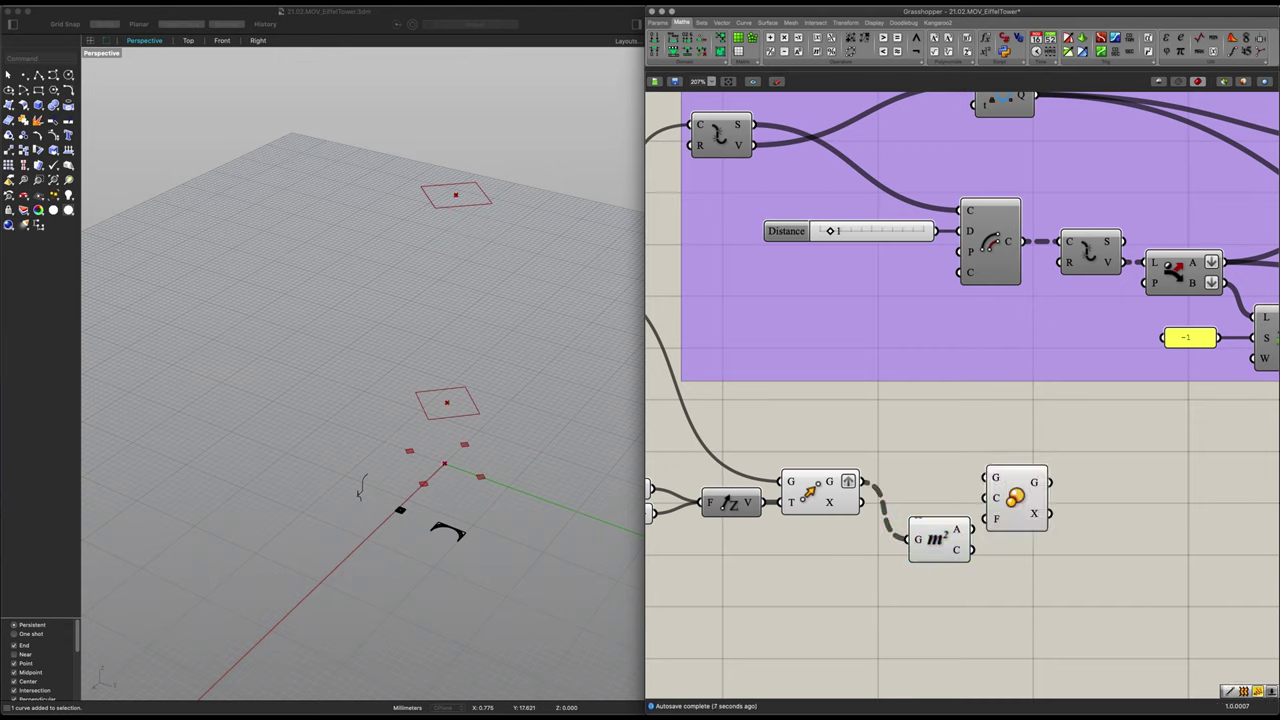
left_click_drag(998, 517, 1112, 510)
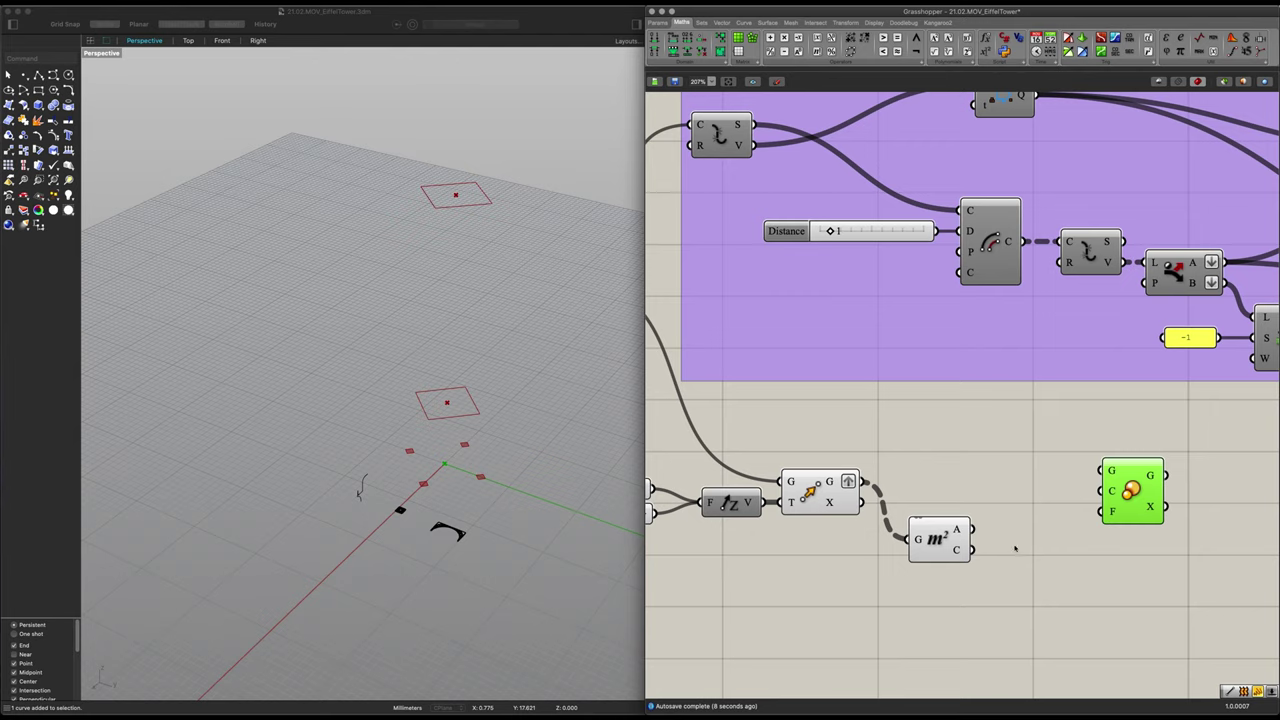
left_click_drag(970, 549, 1108, 490)
left_click_drag(868, 481, 1171, 503)
right_click_drag(1136, 549, 1115, 513)
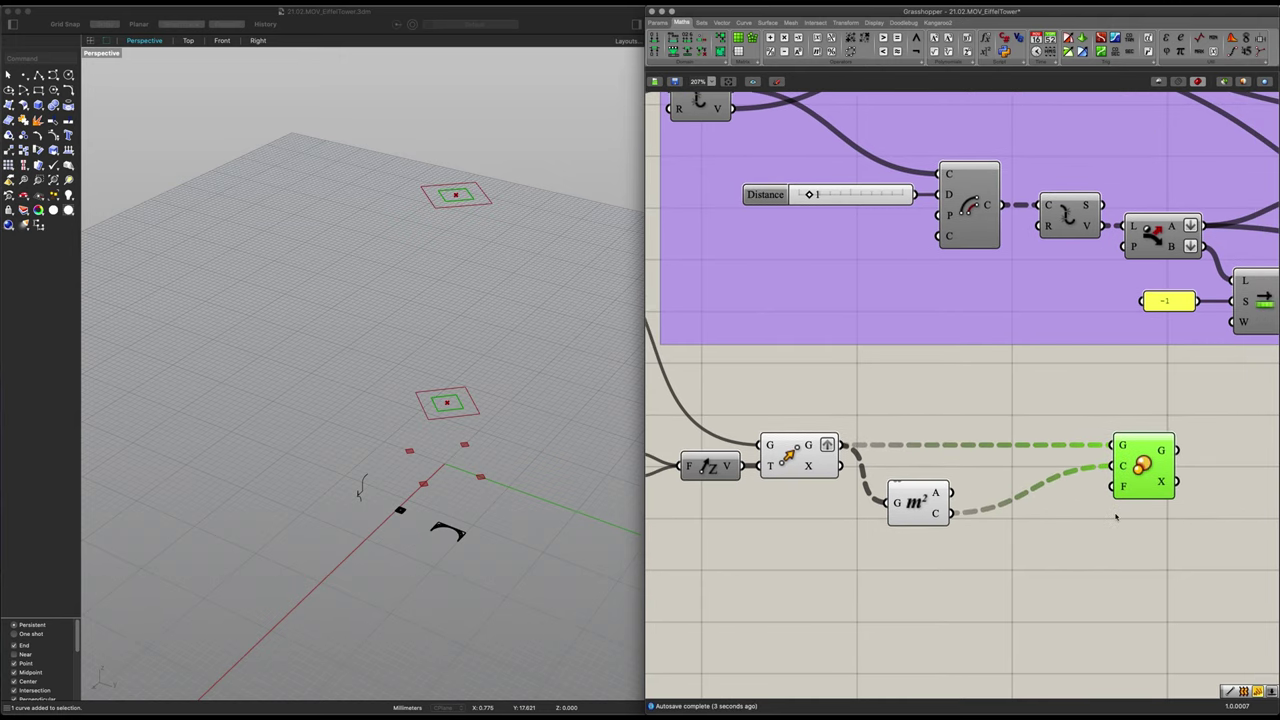
Tuck the Area component between Move and Scale, and check the scaled polygons in the viewport
scroll(469, 295, "up", 3)
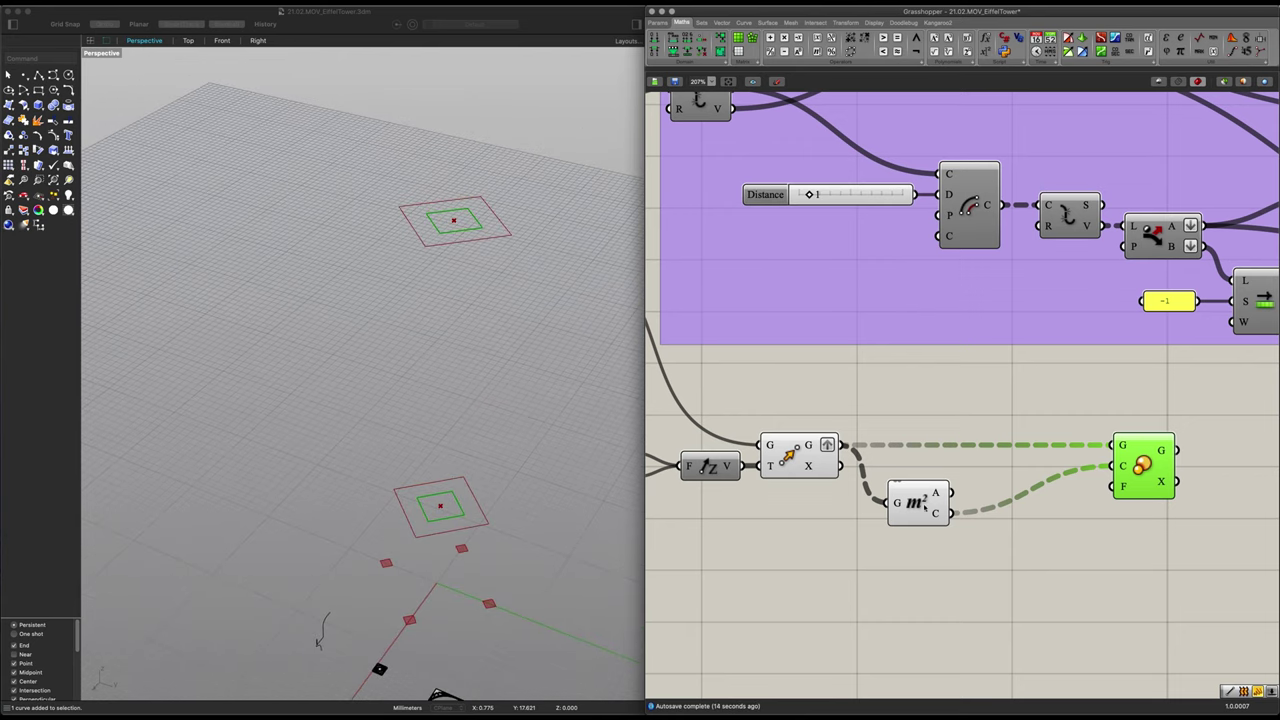
left_click_drag(931, 519, 960, 506)
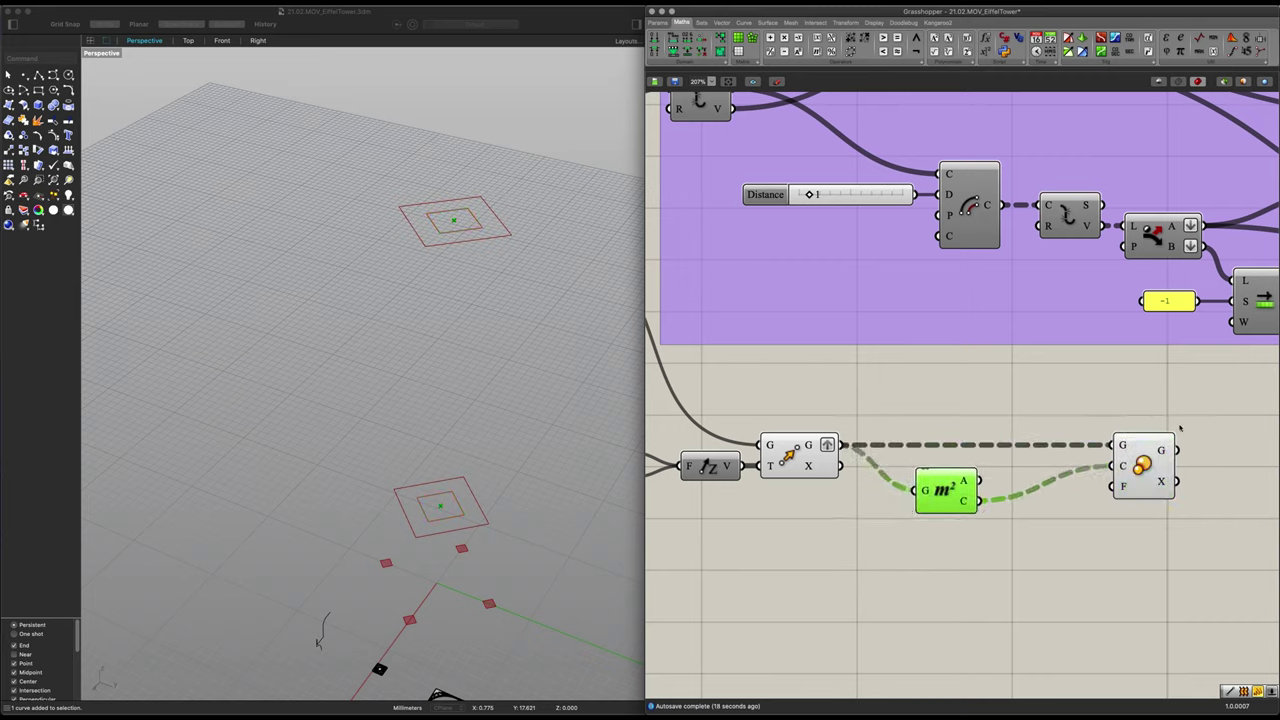
left_click(1148, 468)
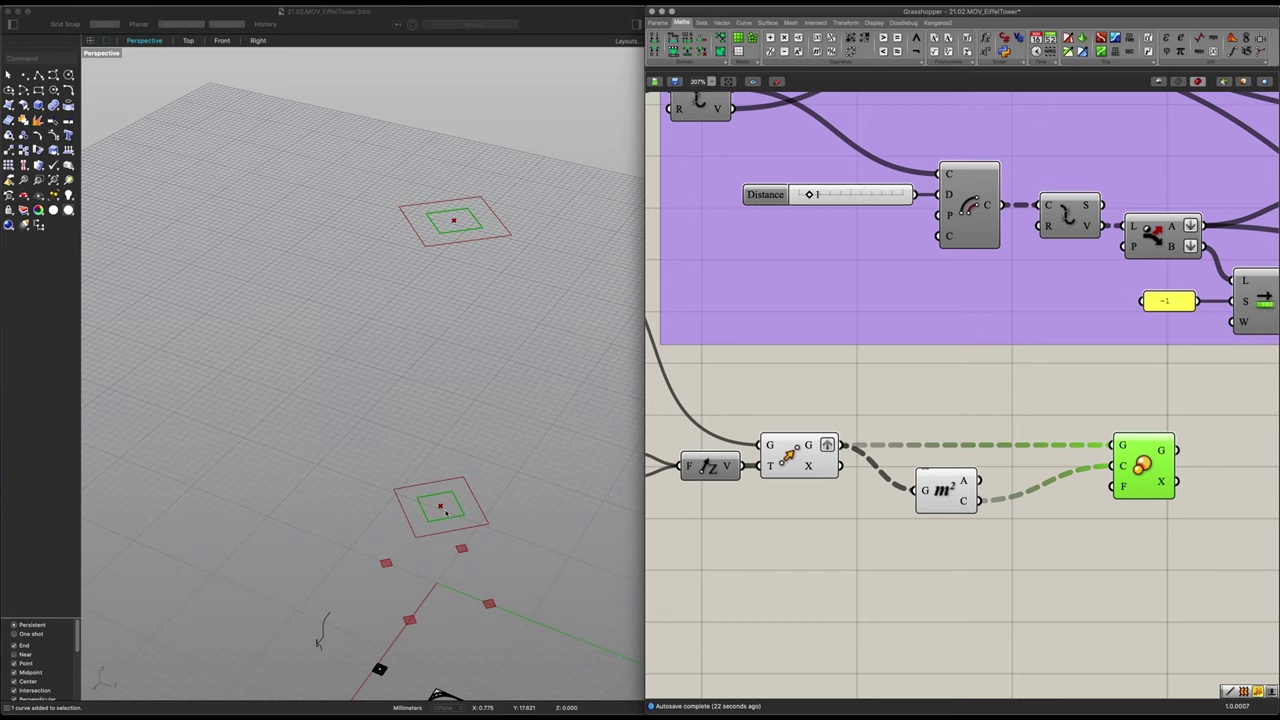
left_click(1079, 576)
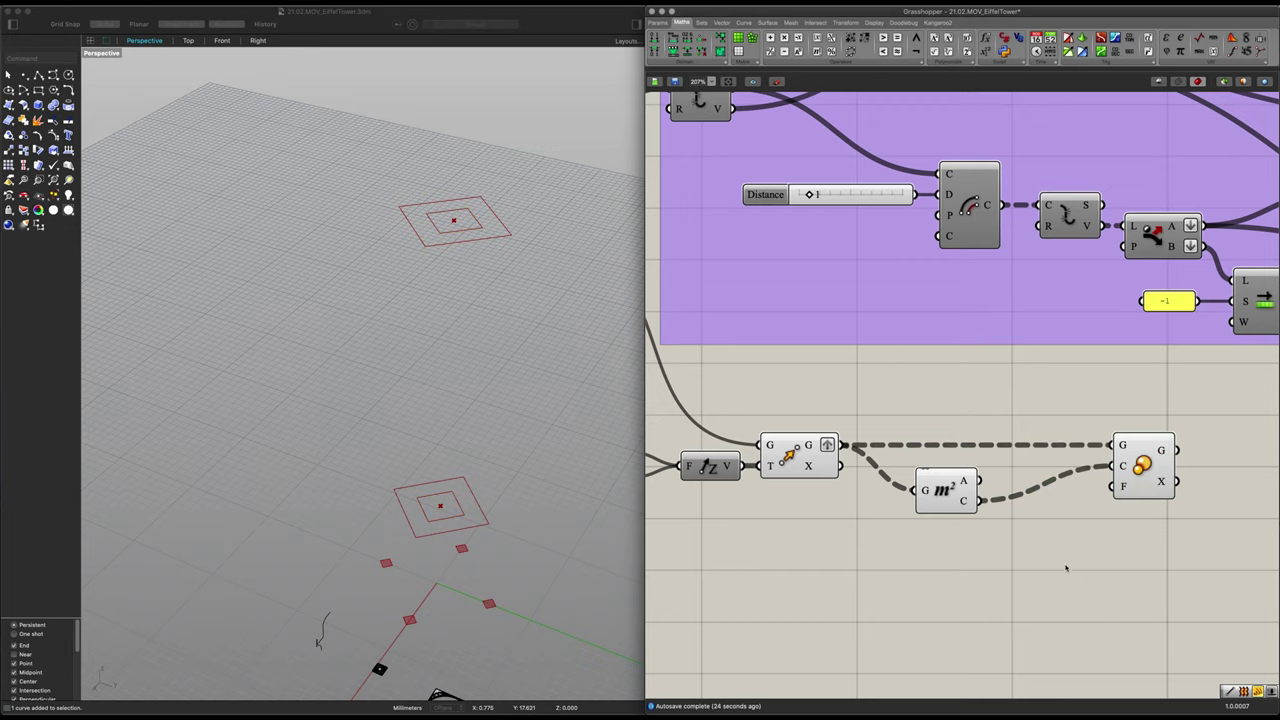
Add a number slider with the value 1.00, connect it to Scale's F input and place it below the Area component
scroll(1029, 517, "down", 2)
double_click(968, 553)
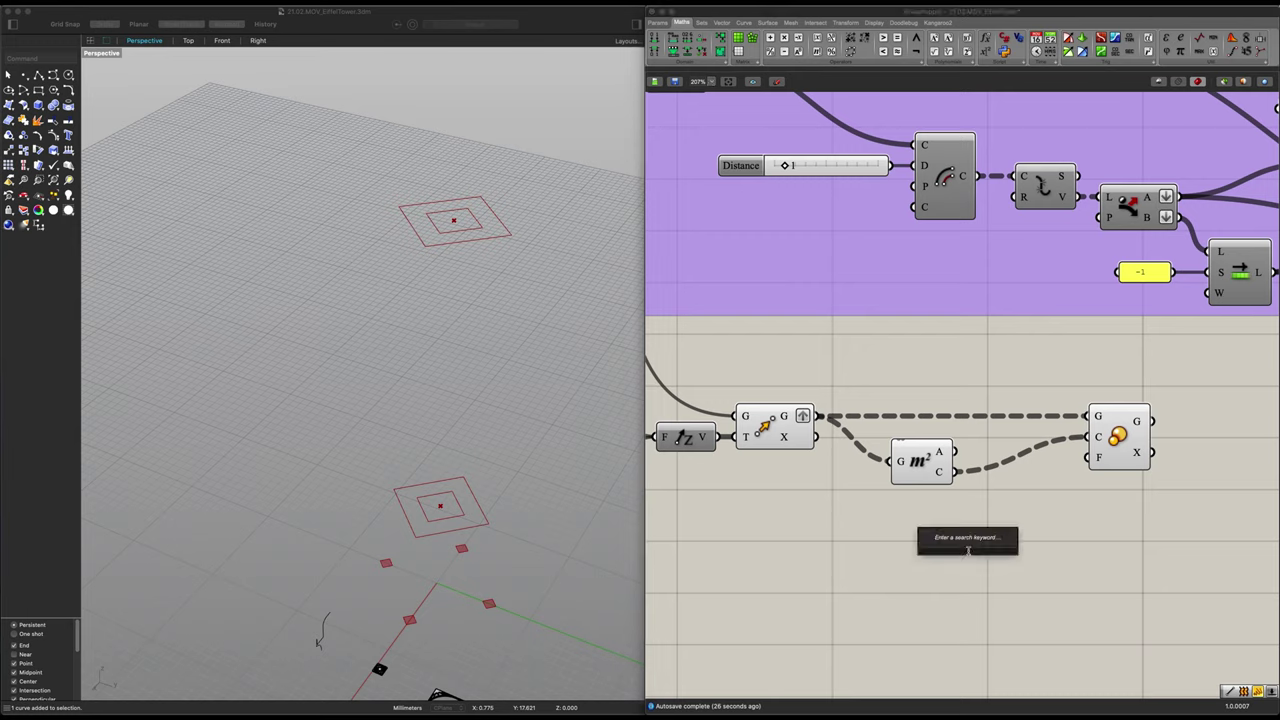
type("0.")
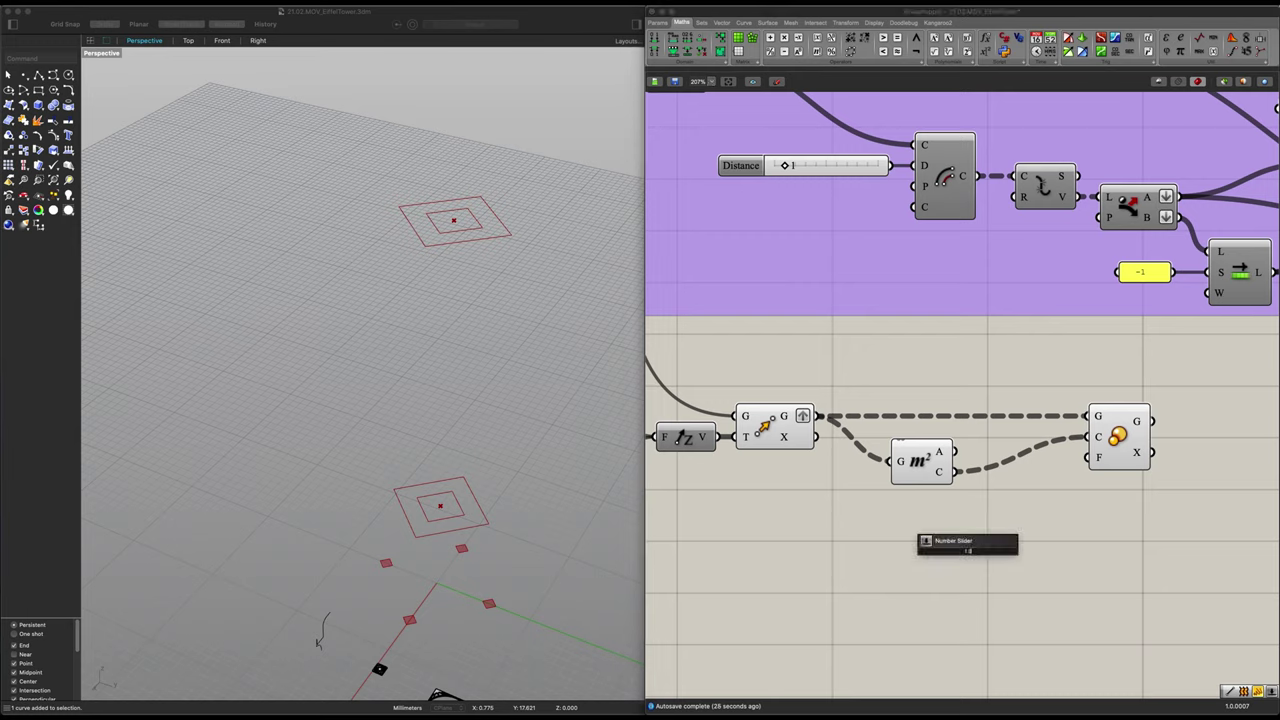
key("Return")
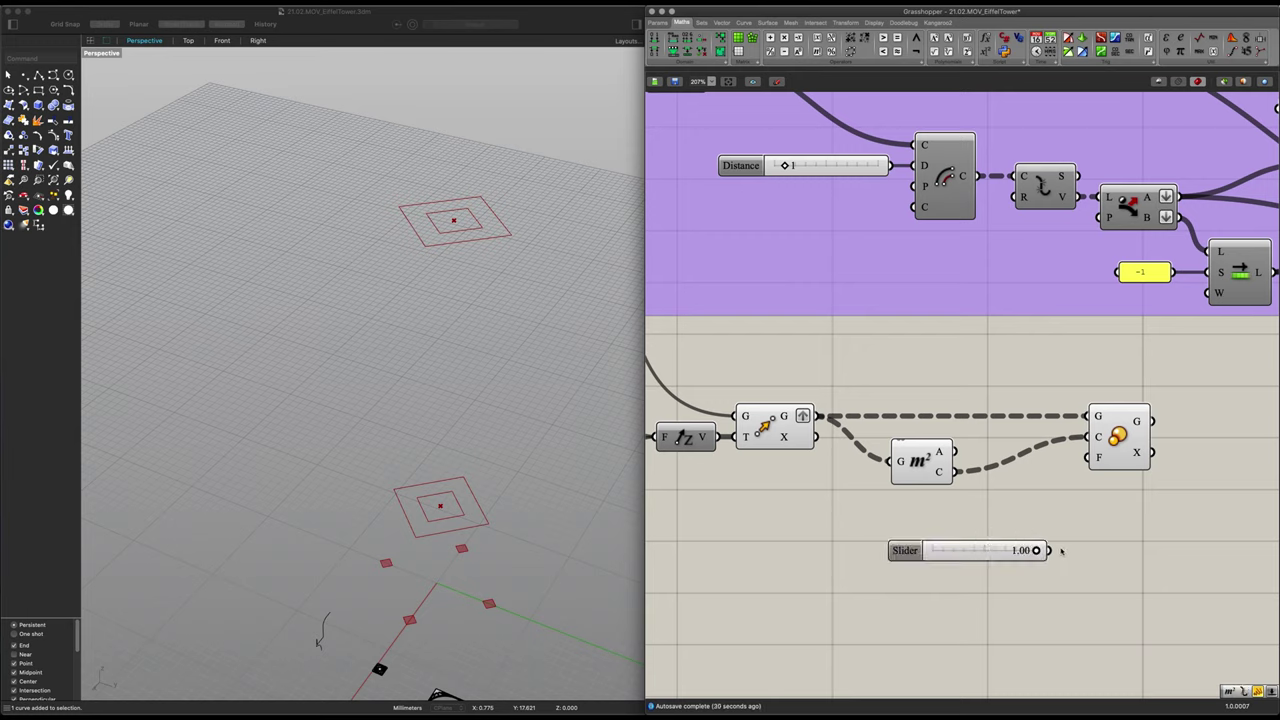
left_click_drag(1049, 550, 1088, 457)
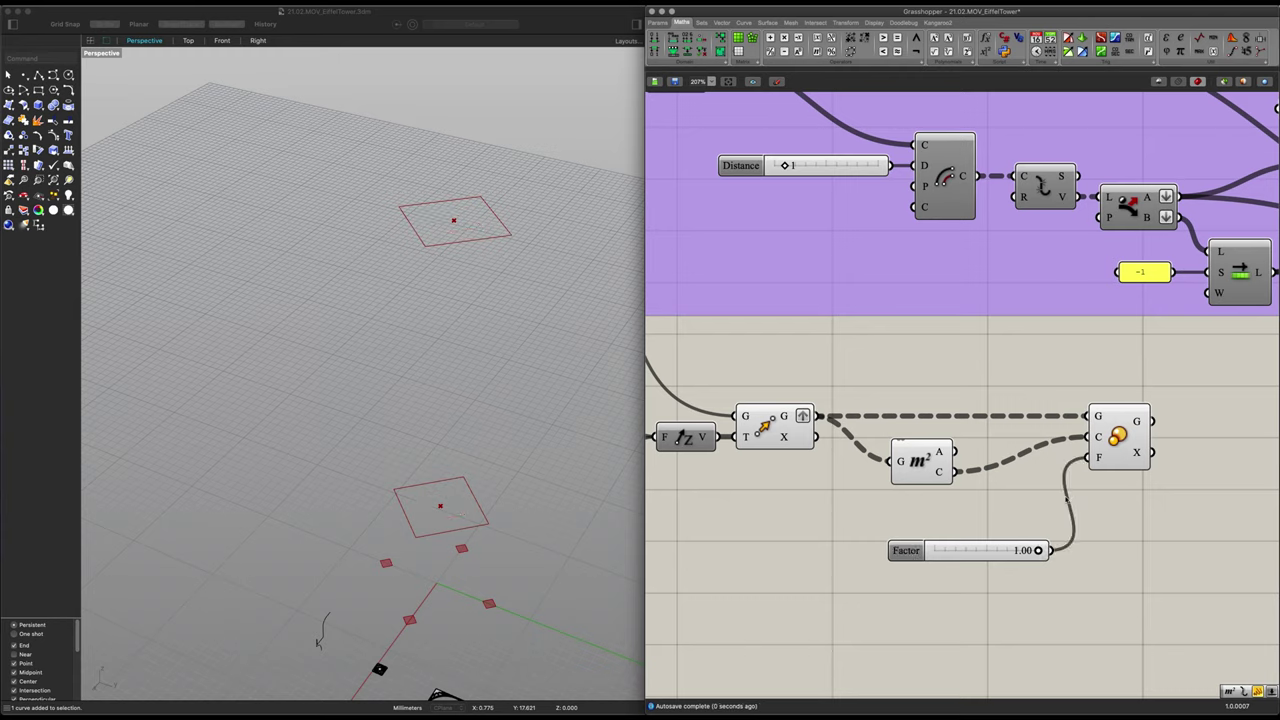
left_click_drag(1012, 555, 999, 527)
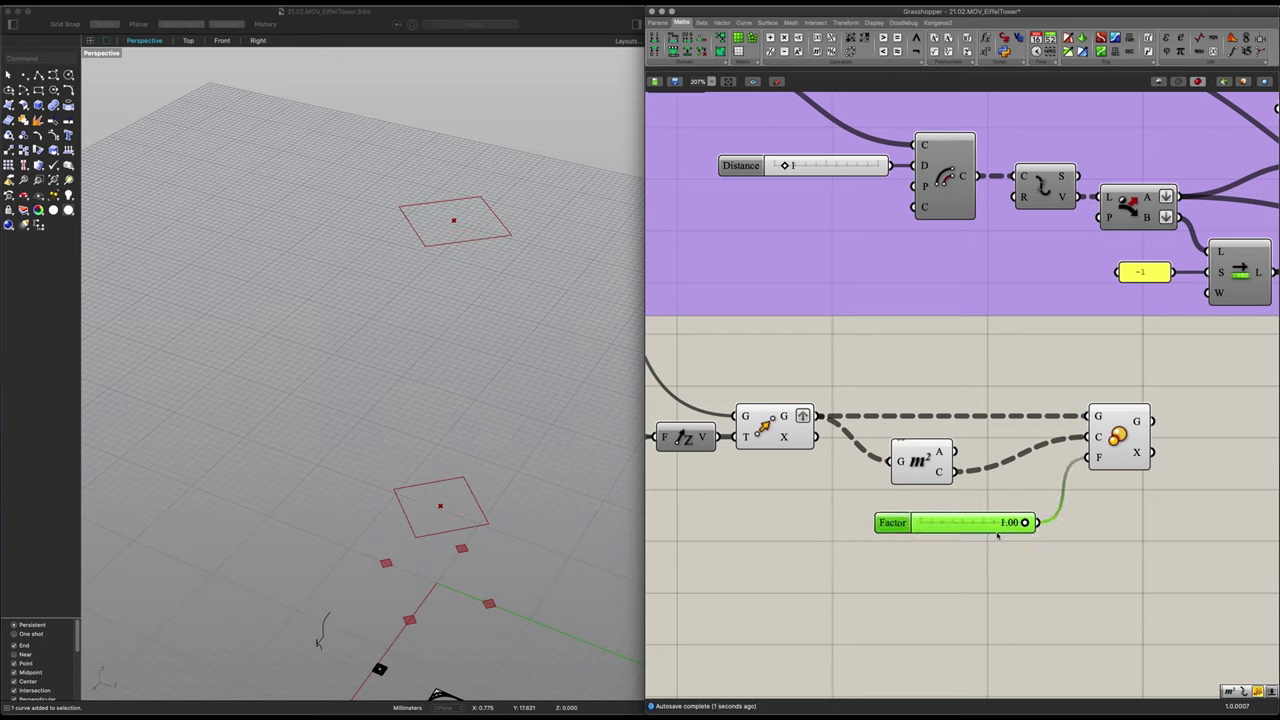
Add a second slider with the value 1.0, connect it to Scale's F input as well and stack it under the first
double_click(964, 575)
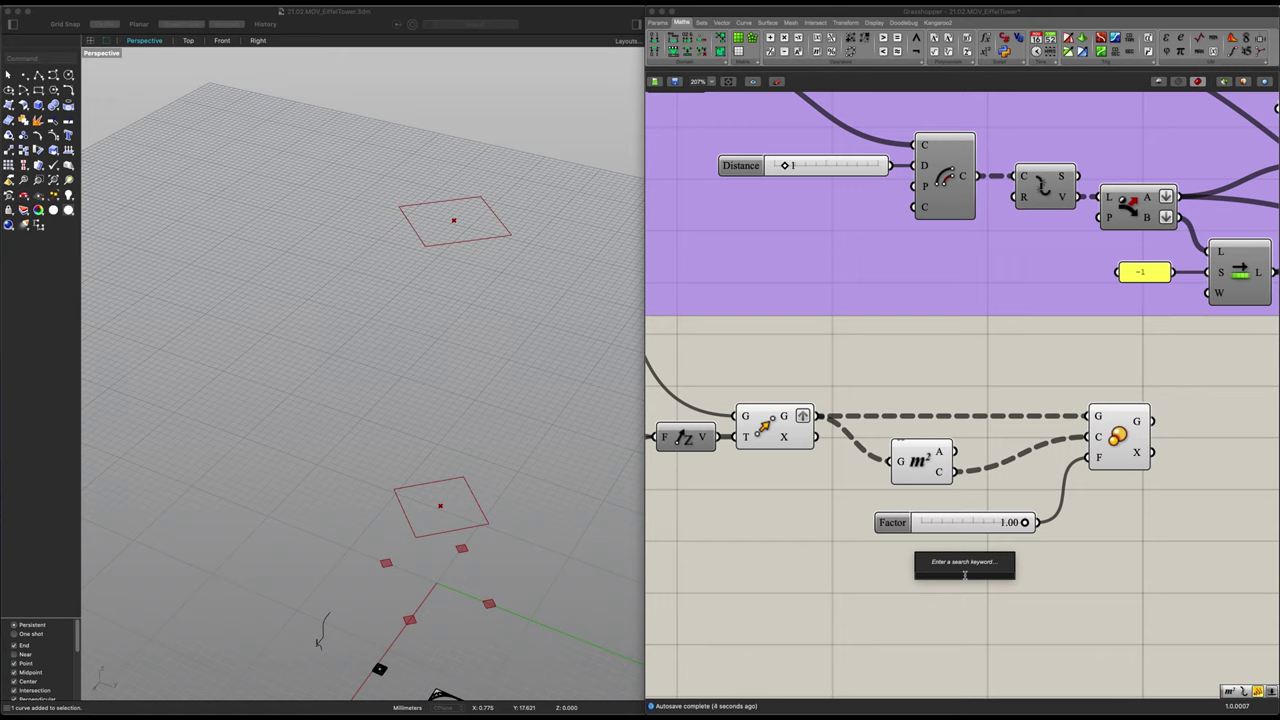
type("1")
key("Return")
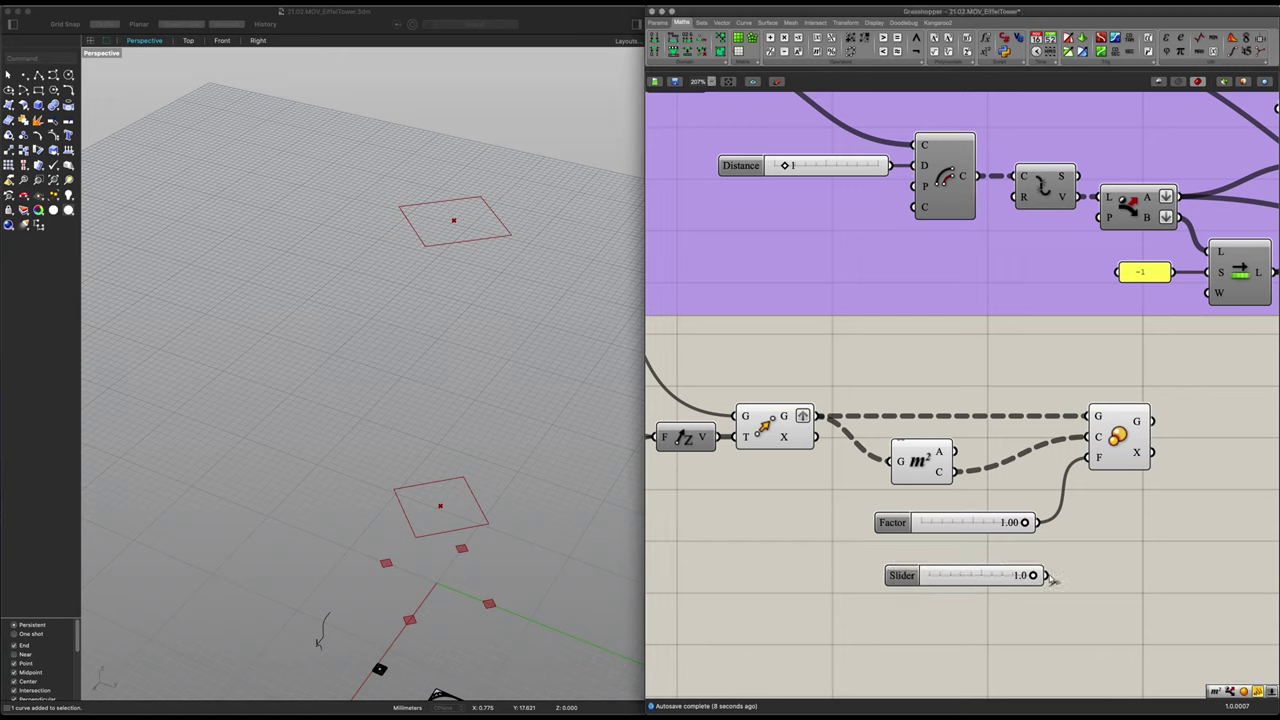
left_click_drag(1048, 576, 1098, 476)
left_click(991, 524)
left_click_drag(902, 575, 892, 558)
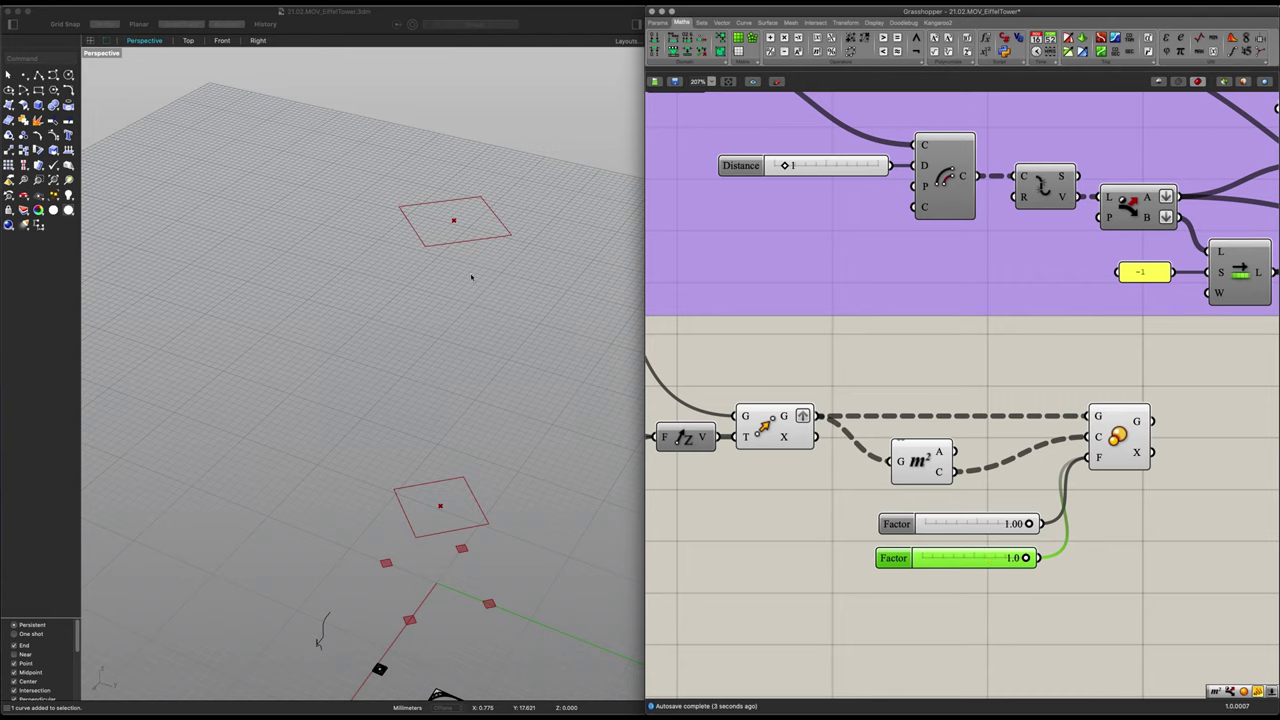
Set the upper Factor slider to 0.45 and graft Scale's F input
left_click_drag(1028, 523, 971, 523)
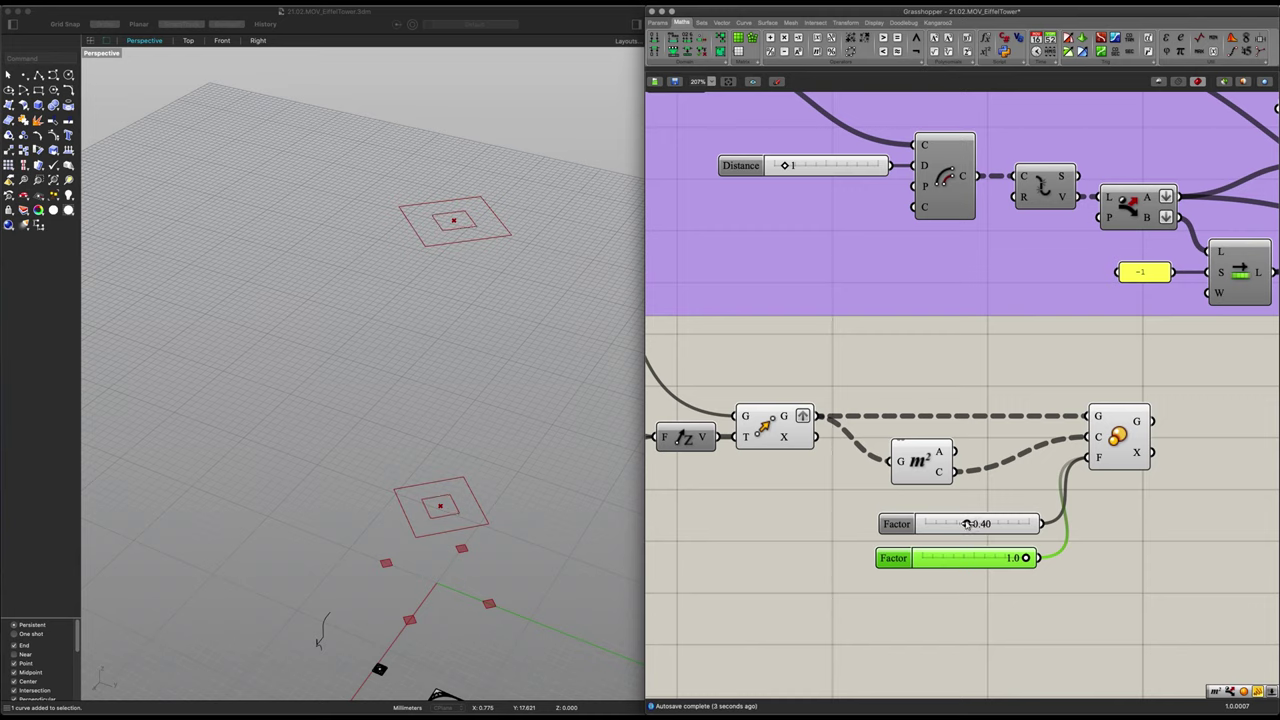
right_click(1098, 458)
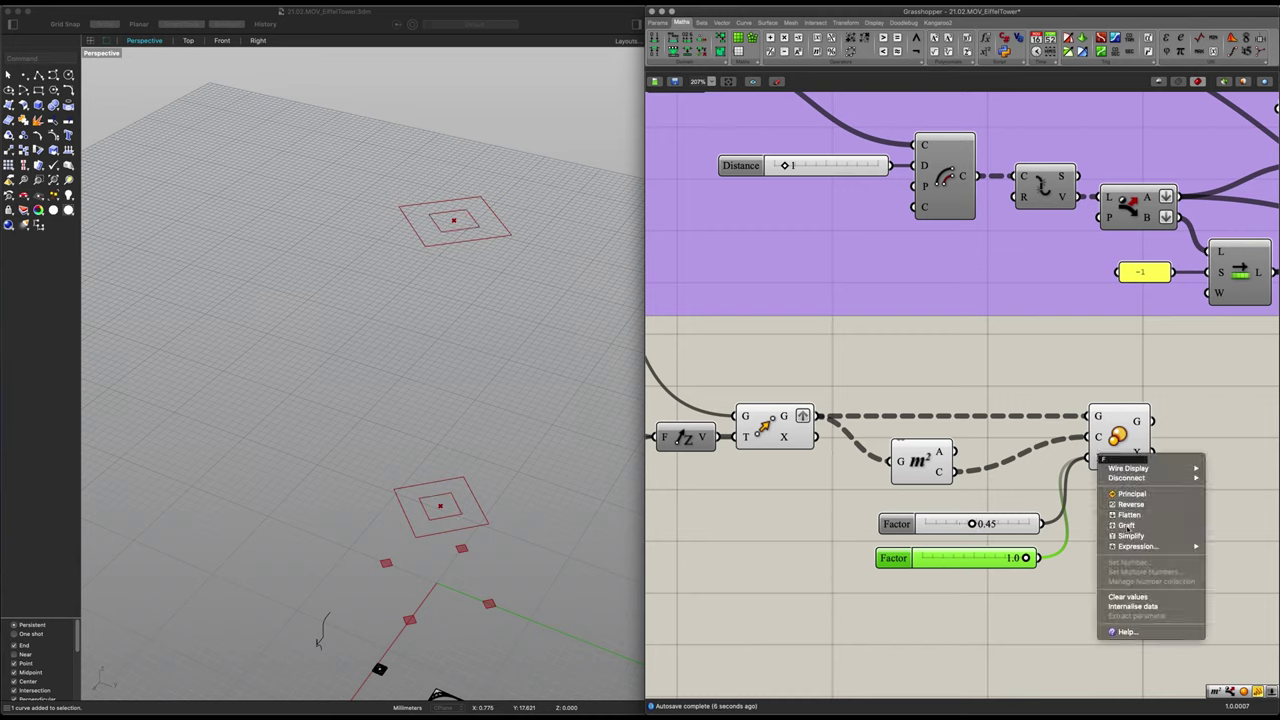
left_click(1127, 527)
left_click_drag(1110, 458, 1122, 460)
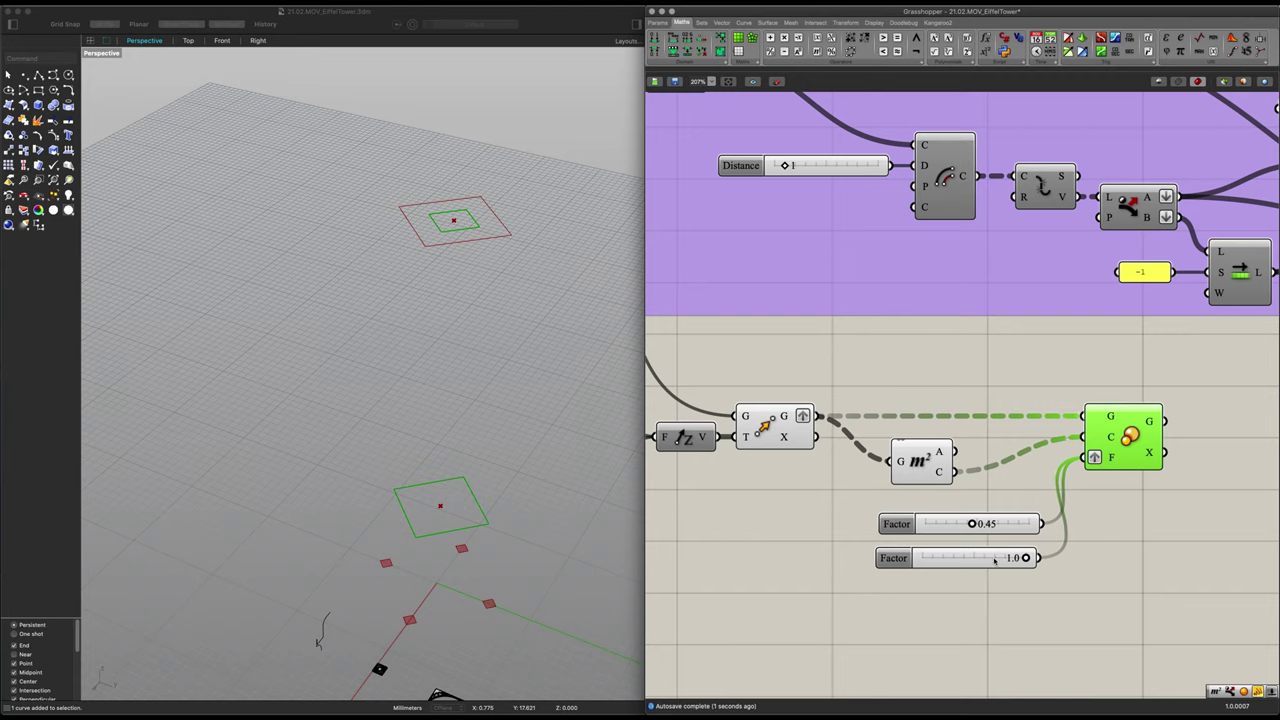
Set the lower Factor slider to 0.5 and the upper one to 0.01, and check the scaled polygons in the viewport
mouse_move(970, 523)
left_mouse_down()
mouse_move(941, 525)
mouse_move(957, 524)
left_mouse_up()
left_click_drag(1025, 558, 980, 561)
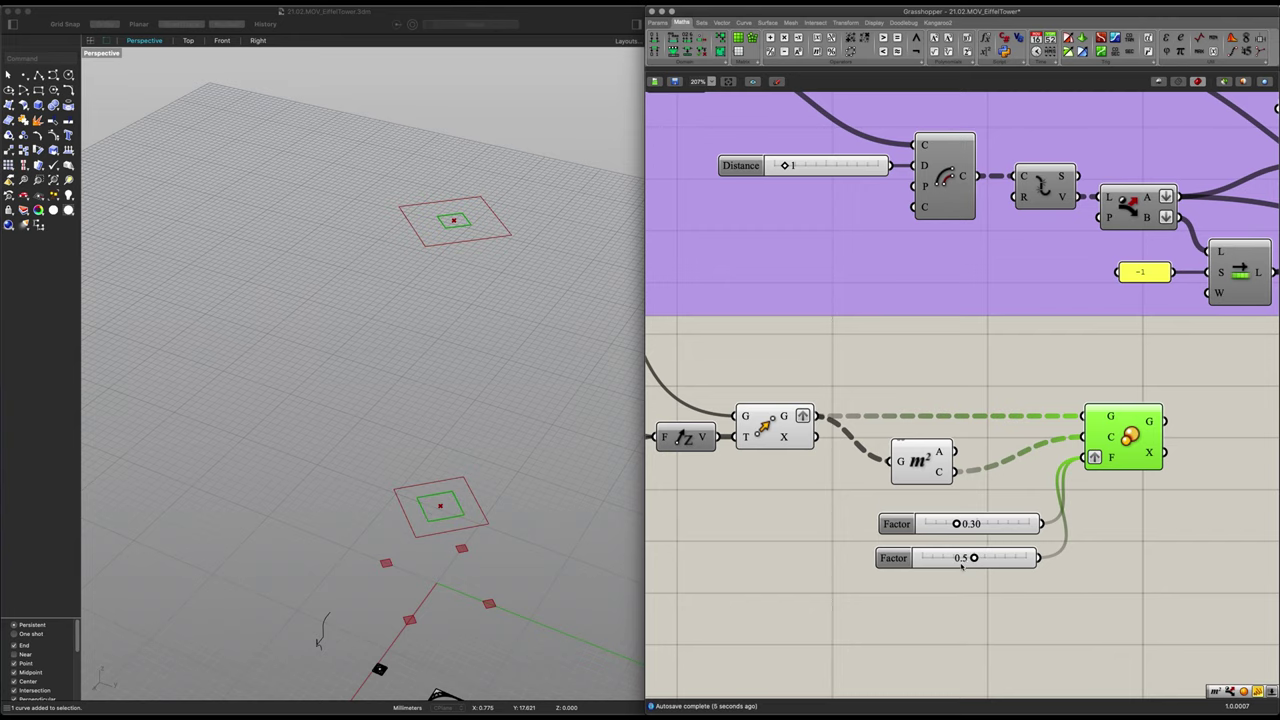
scroll(1005, 537, "up", 3)
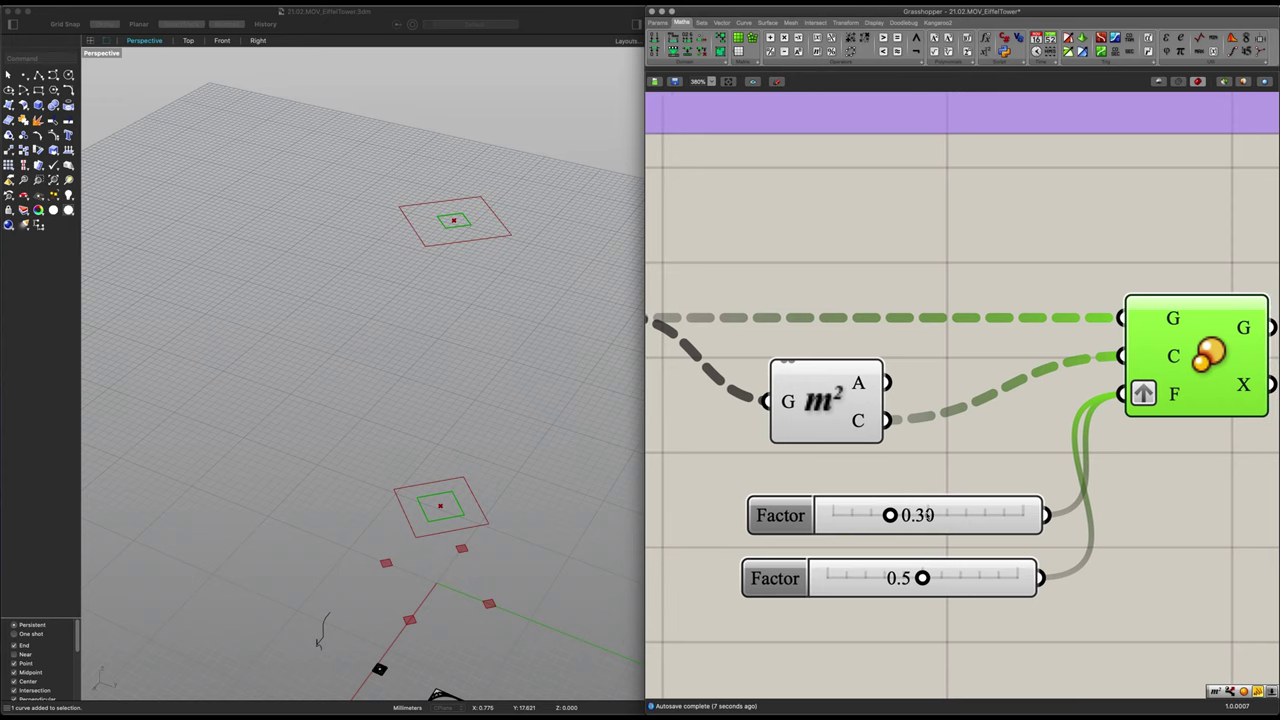
left_click(929, 515)
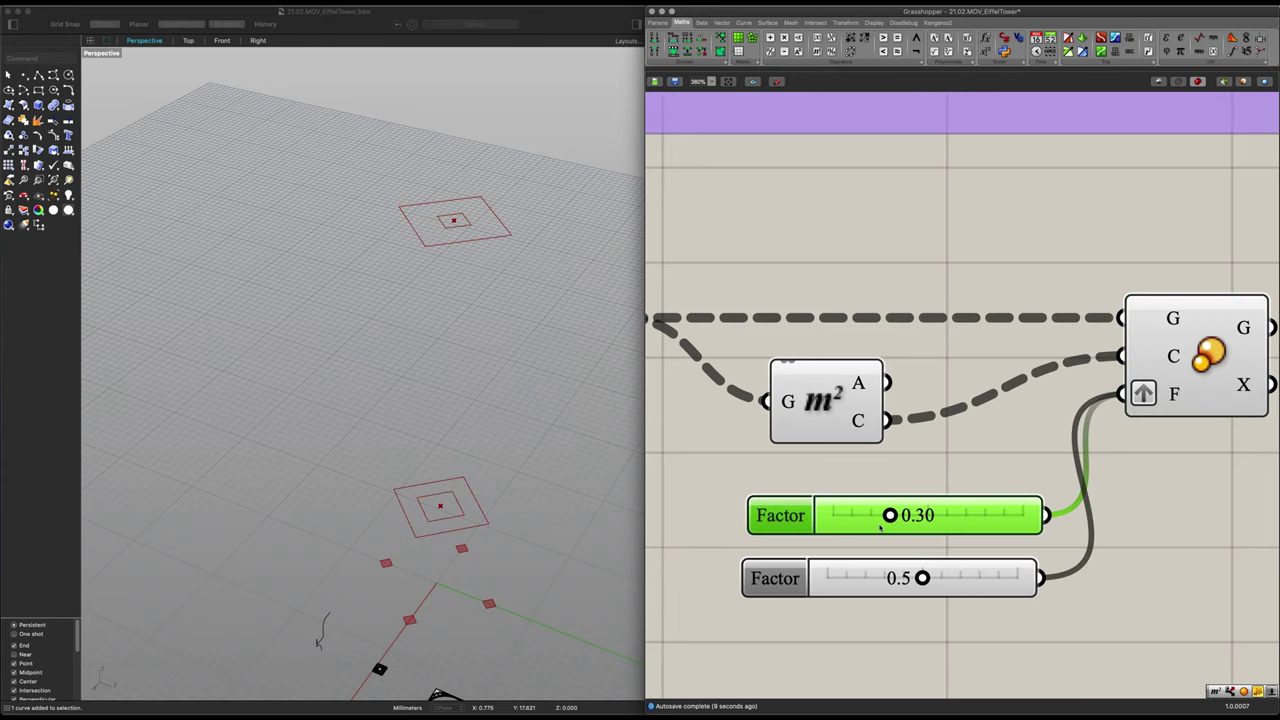
left_click_drag(890, 517, 835, 519)
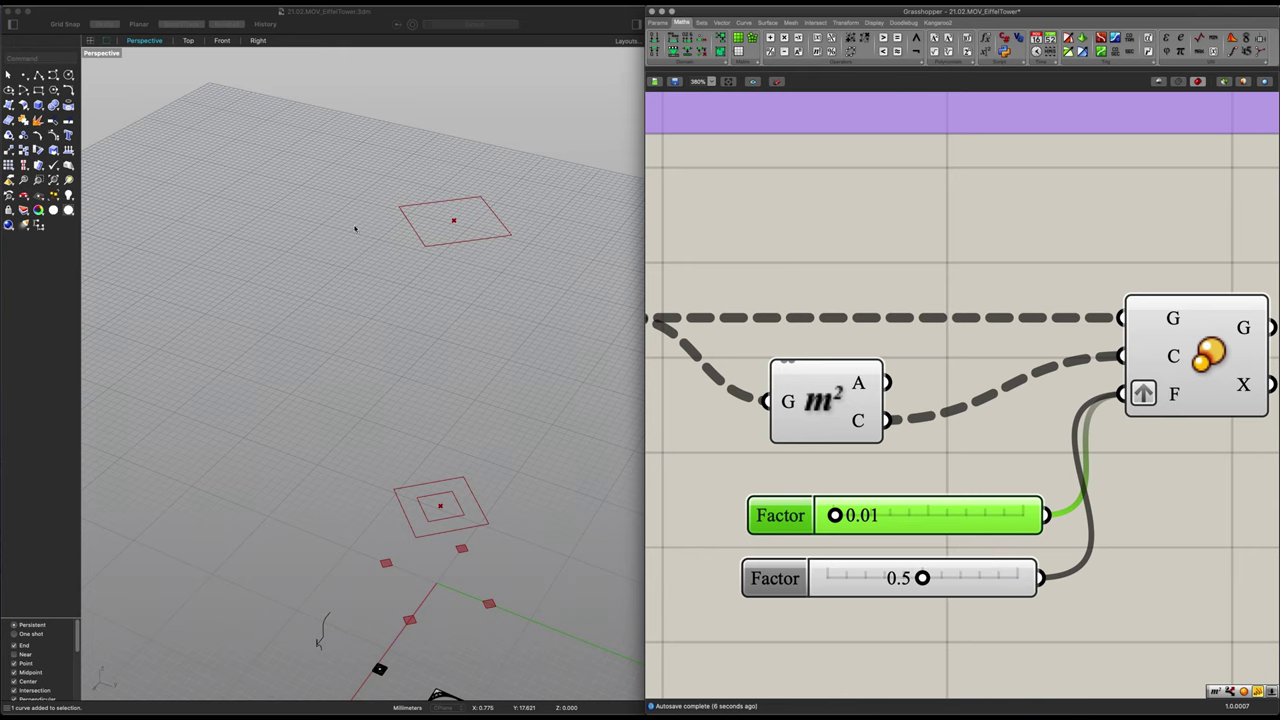
scroll(449, 189, "up", 6)
scroll(477, 266, "down", 6)
scroll(853, 496, "down", 1)
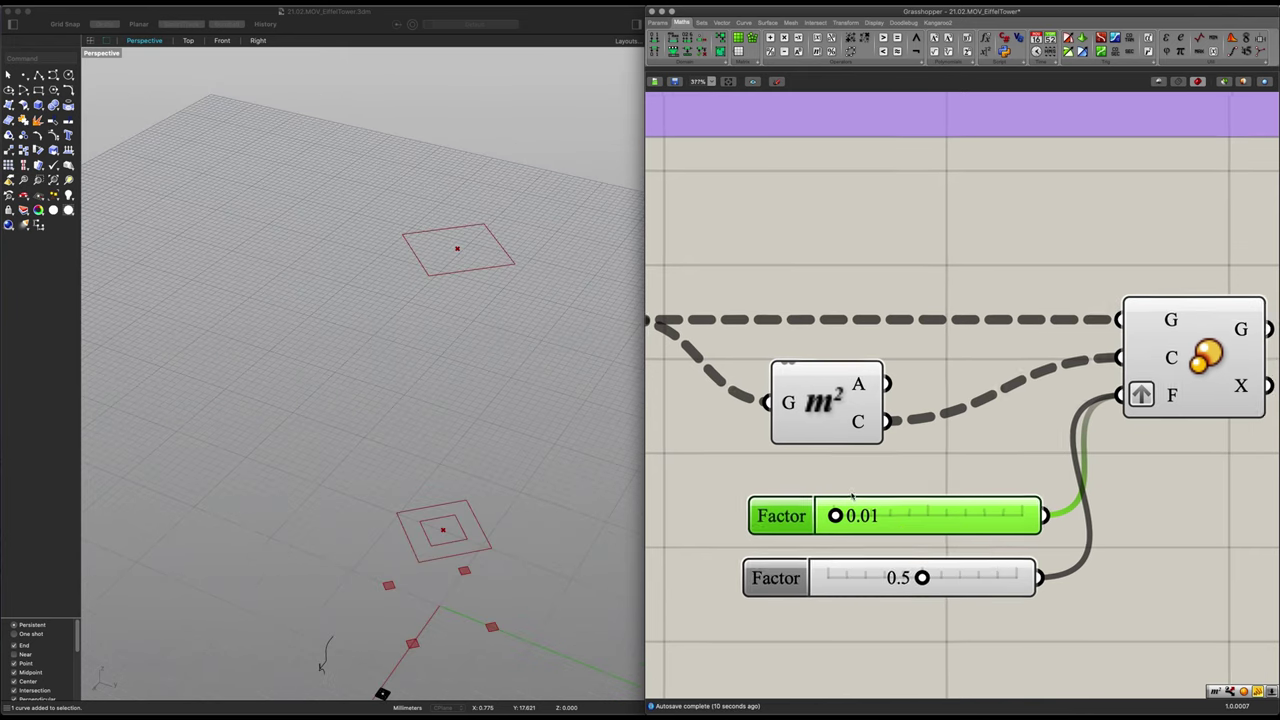
Flatten the G output of the Scale component
scroll(852, 496, "down", 3)
left_click(1077, 438)
right_click_drag(1168, 412, 873, 422)
scroll(873, 422, "down", 1)
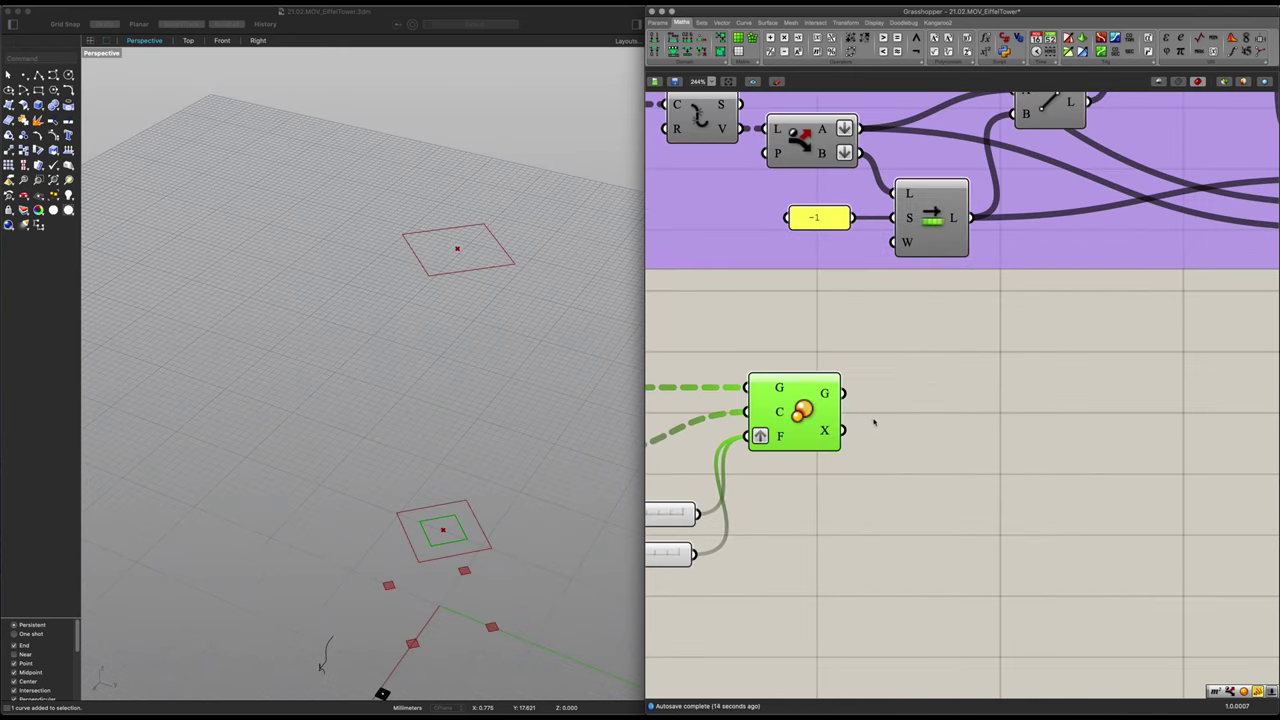
right_click(835, 393)
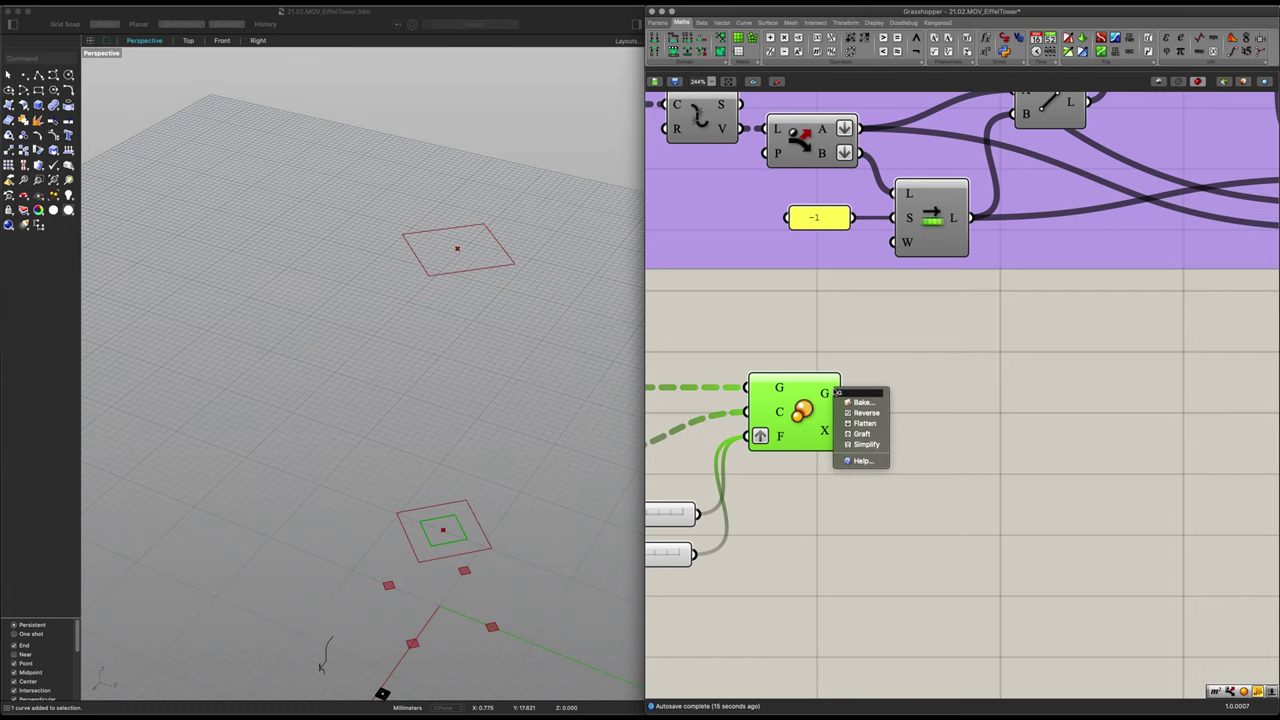
left_click(860, 424)
Add a Dispatch component next to Scale and connect Scale's G output to its L input
scroll(916, 430, "down", 1)
double_click(935, 427)
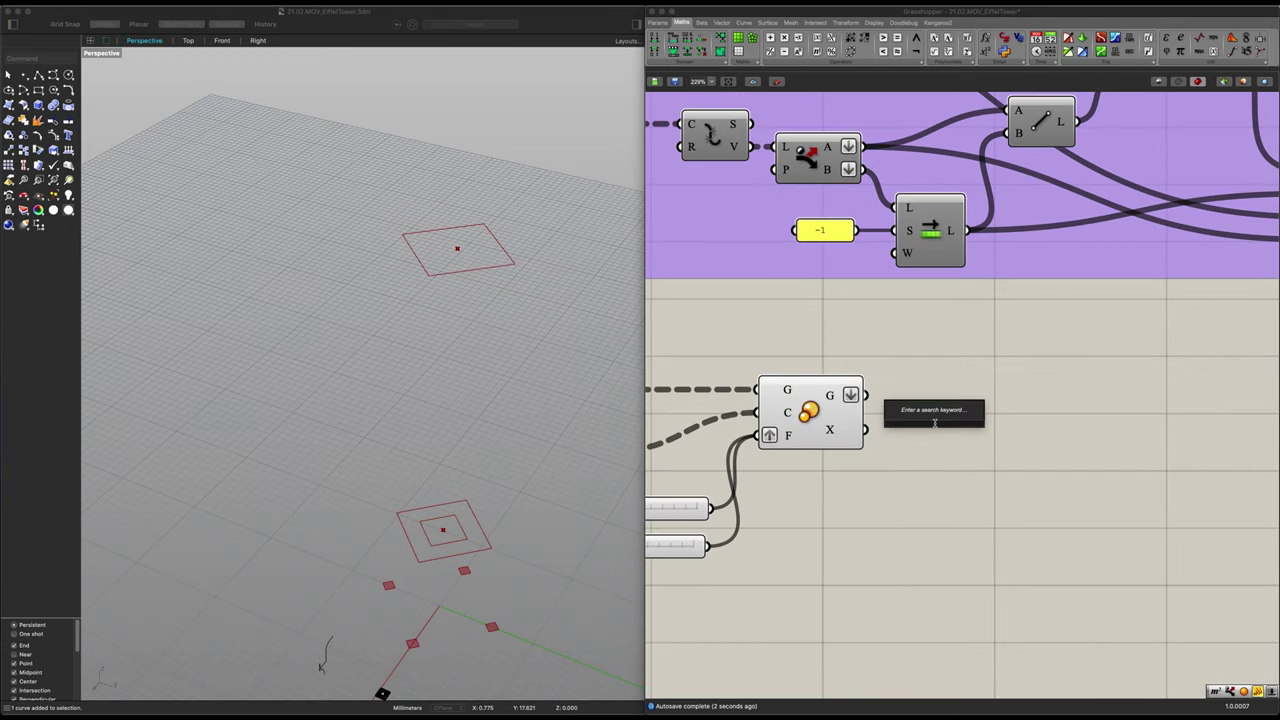
type("disp")
key("Return")
left_click_drag(866, 396, 922, 410)
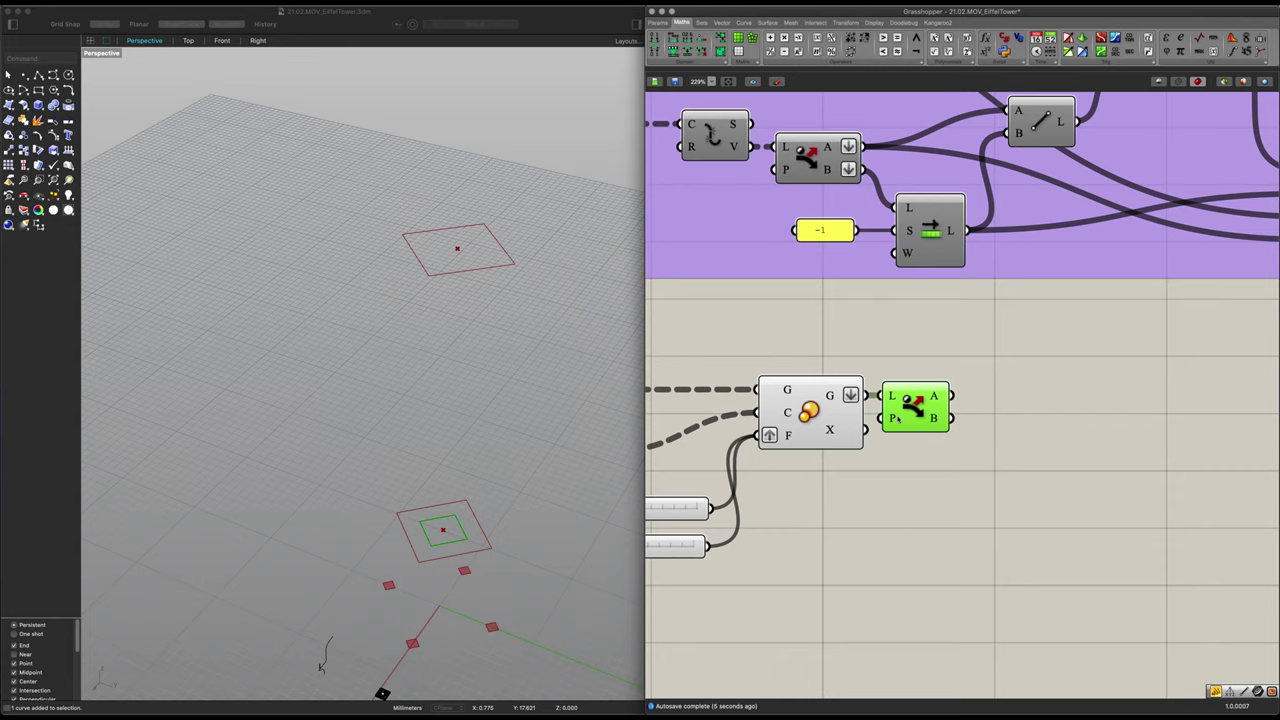
Add two Explode components beside Dispatch and connect Dispatch's A and B outputs to their C inputs, one each
scroll(897, 419, "down", 3)
right_click_drag(969, 429, 866, 433)
scroll(909, 424, "up", 1)
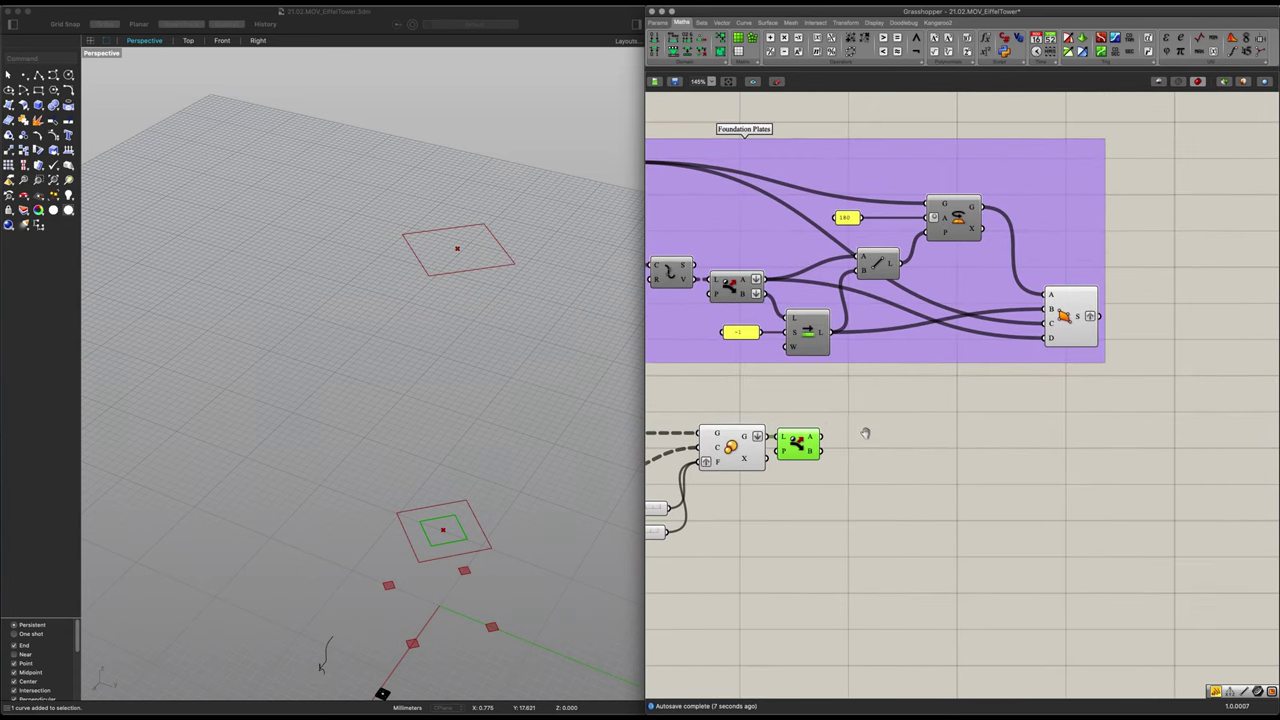
double_click(866, 430)
type("expl")
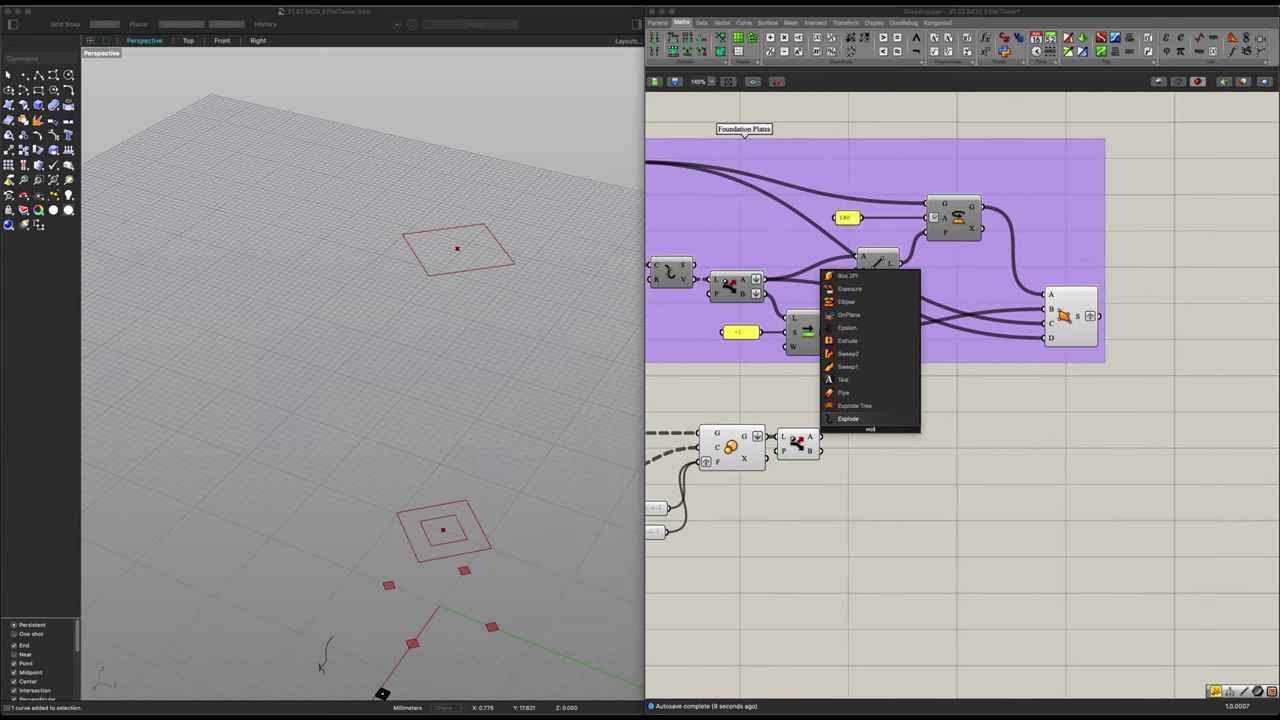
key("Return")
left_click_drag(821, 437, 855, 461)
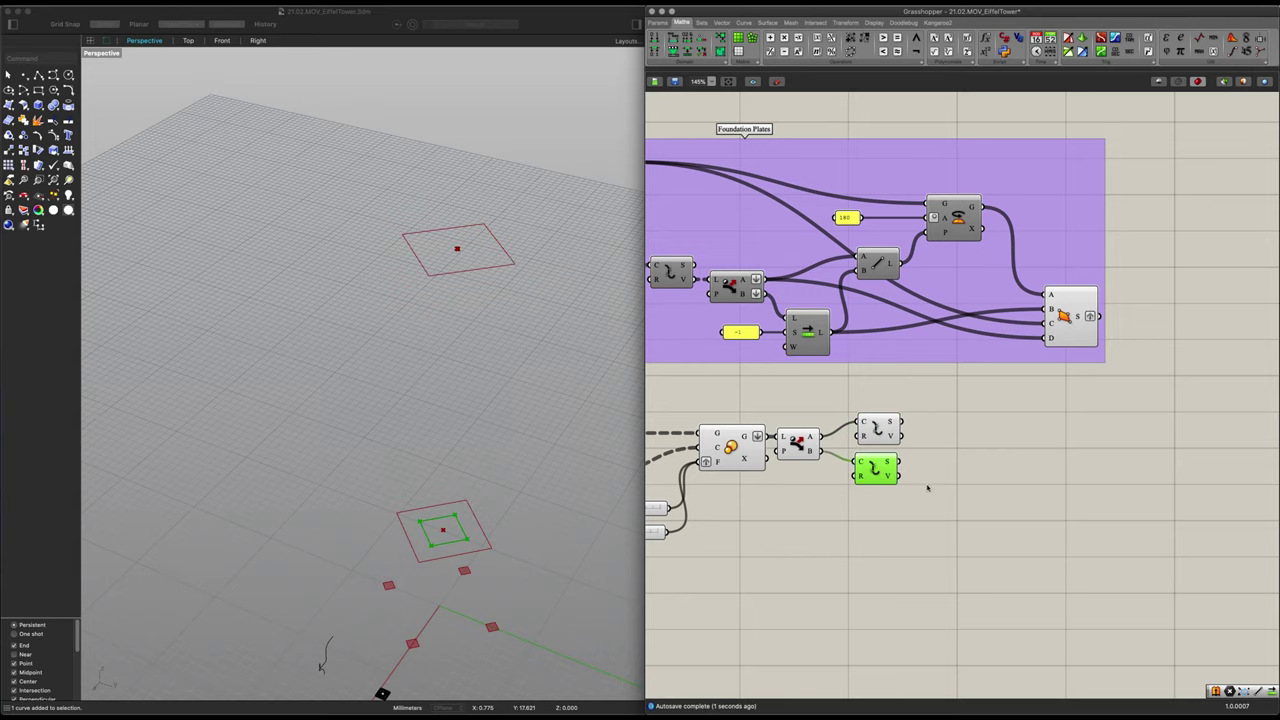
Graft the C inputs of both Explode components
scroll(900, 485, "up", 3)
scroll(877, 458, "up", 2)
left_click(850, 431)
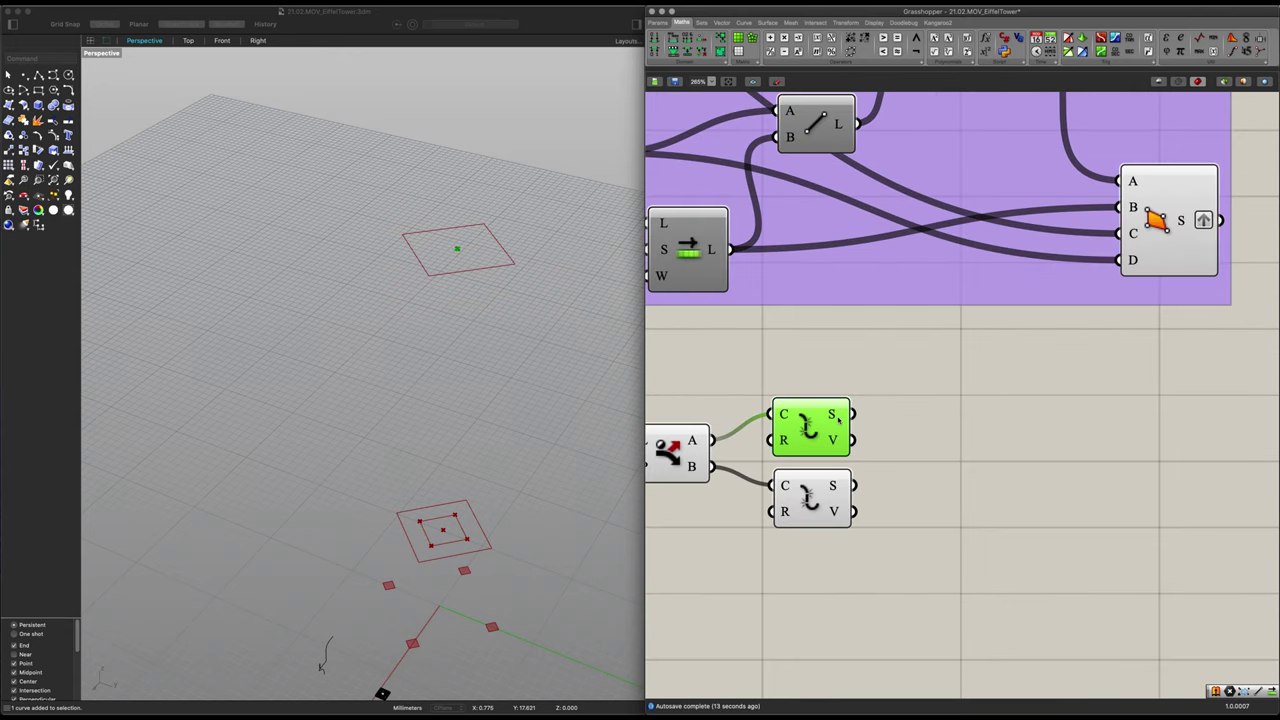
right_click(788, 420)
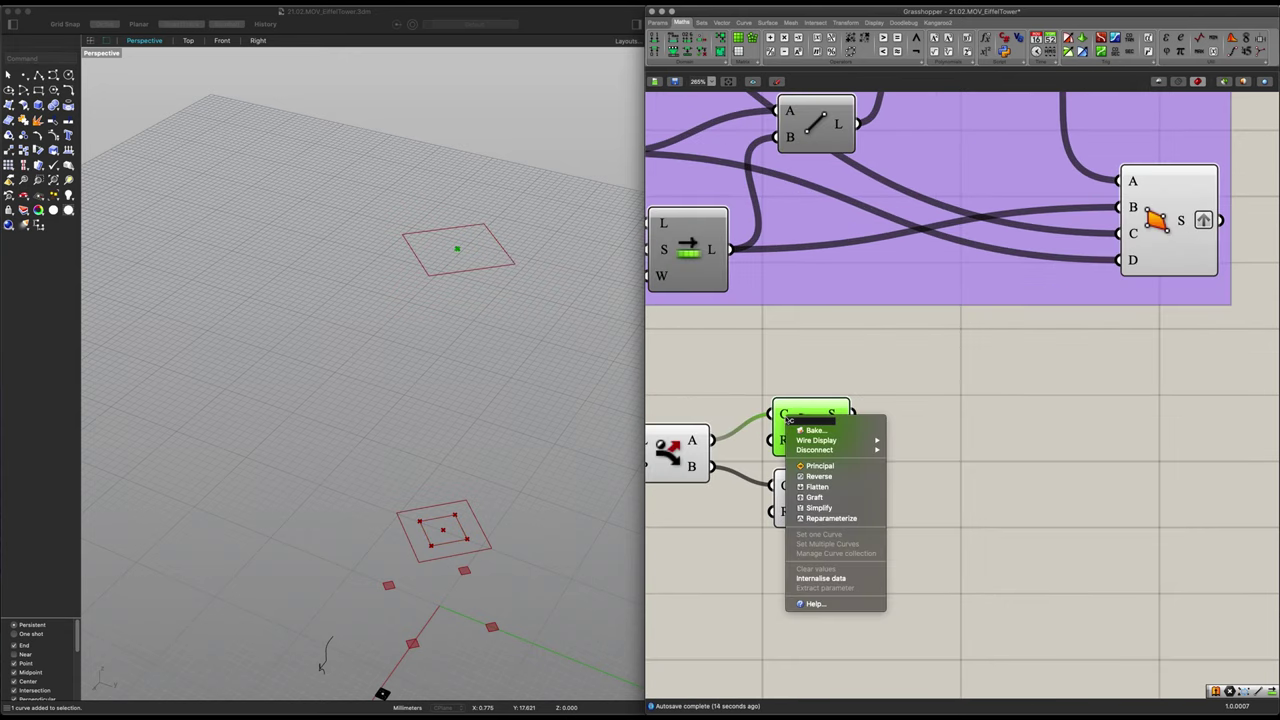
left_click(813, 497)
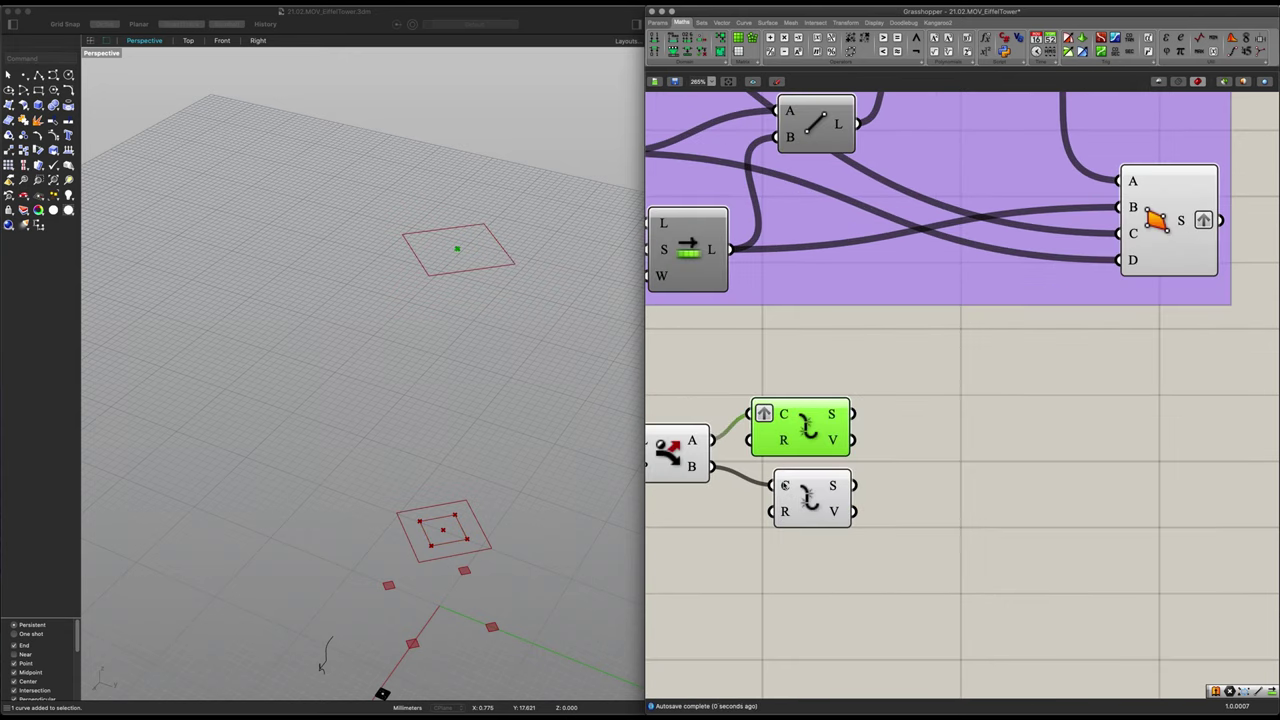
right_click(784, 486)
left_click(810, 563)
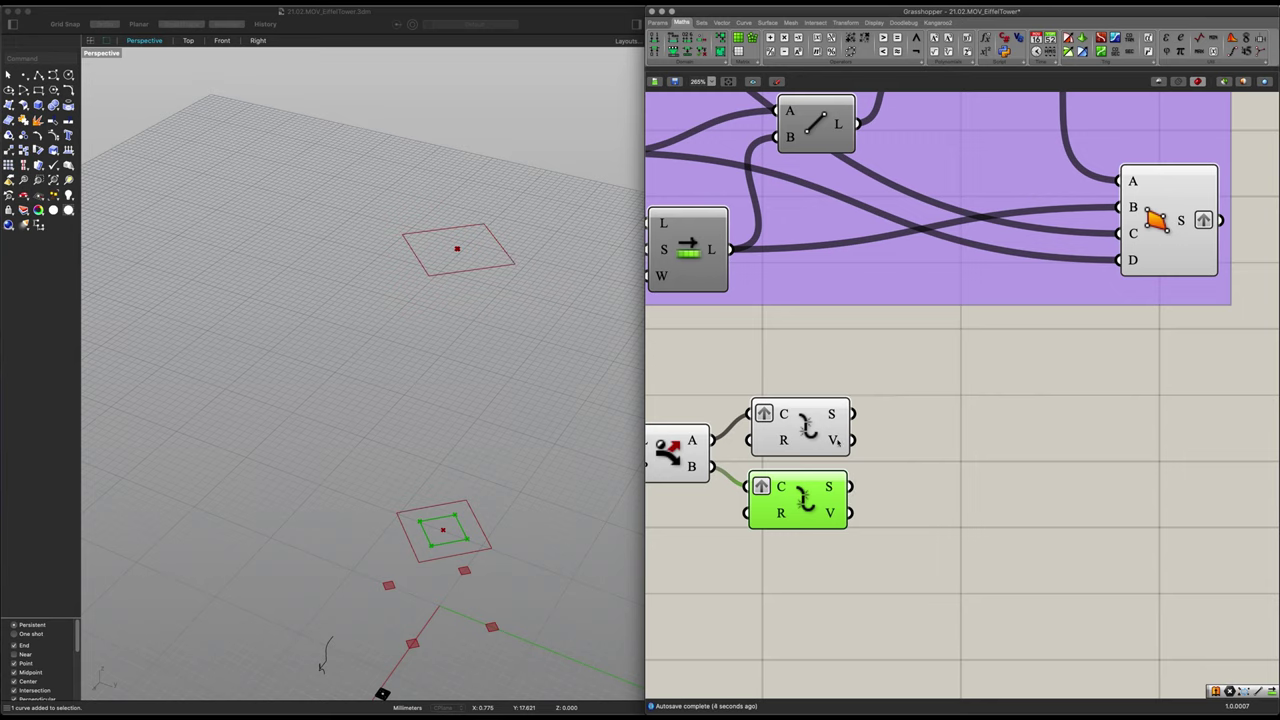
Add a removeDuplicatePts component and connect the upper Explode's V output to its P input
mouse_move(838, 440)
double_click(940, 450)
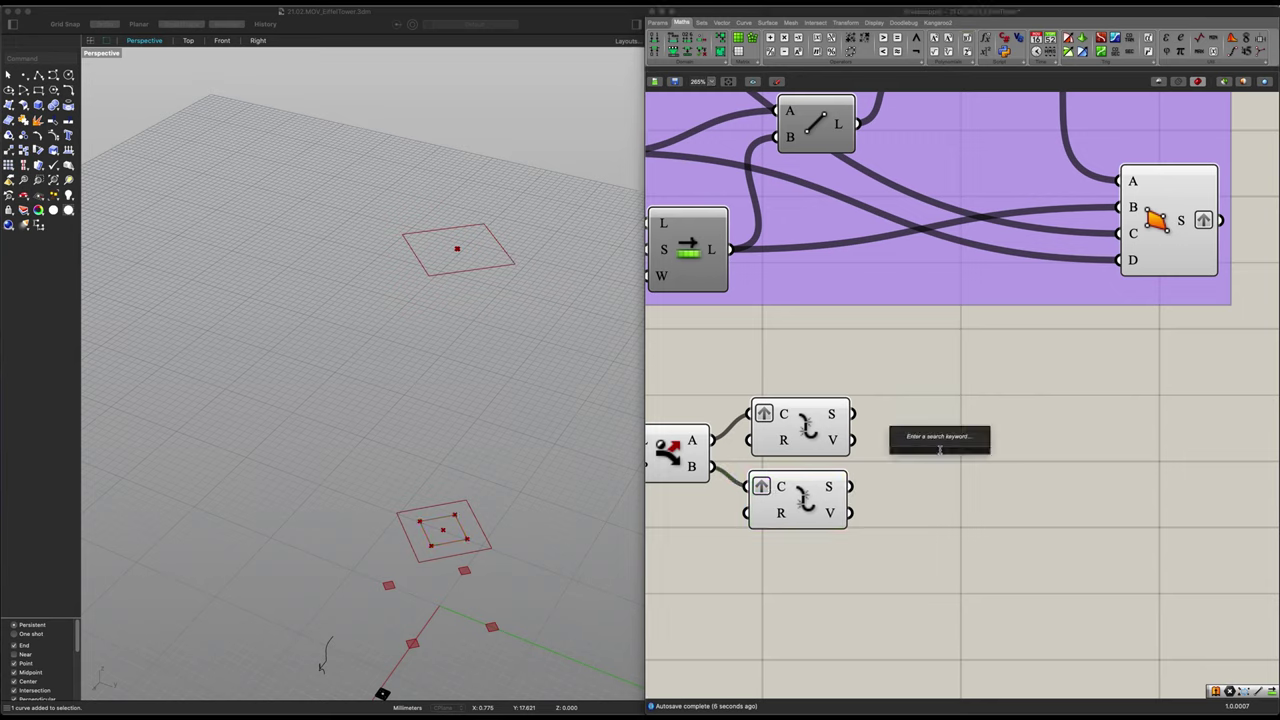
type("remove")
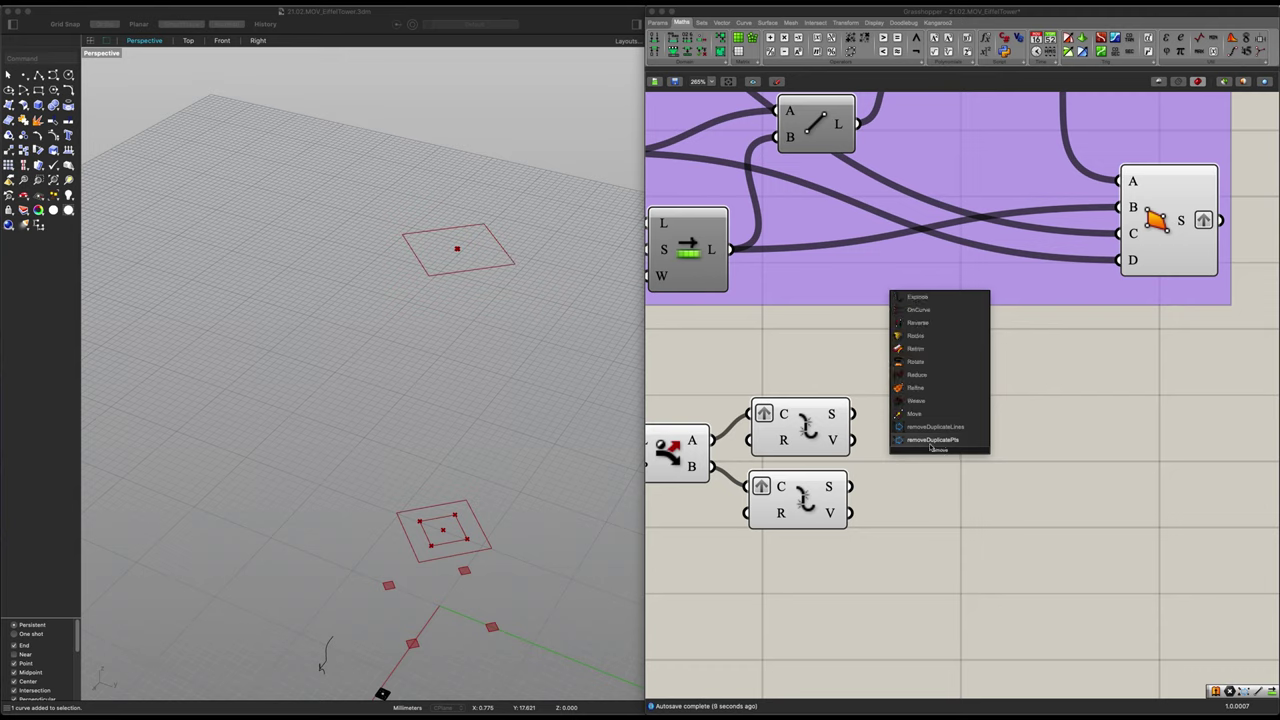
left_click(930, 447)
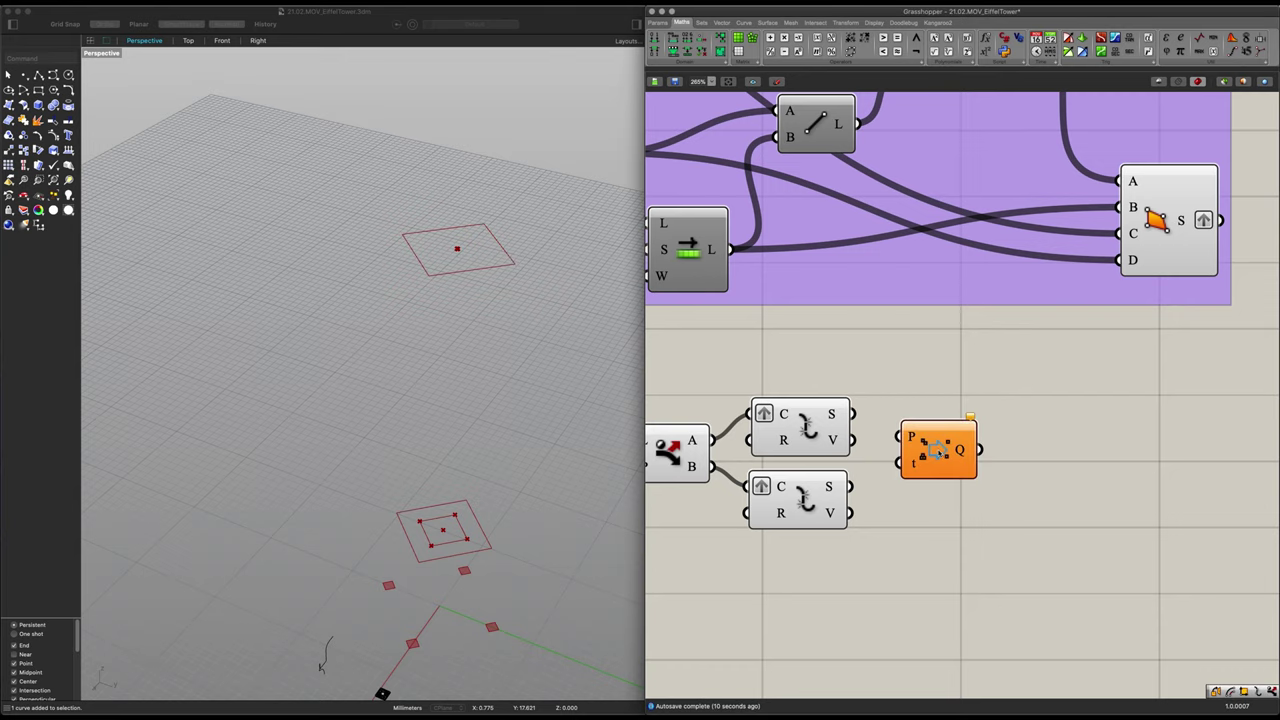
left_click_drag(940, 452, 1000, 456)
left_click_drag(851, 440, 935, 521)
Duplicate the removeDuplicatePts component below the first and connect the lower Explode's V output to its P input
key("super+c")
key("super+v")
left_click_drag(852, 514, 943, 533)
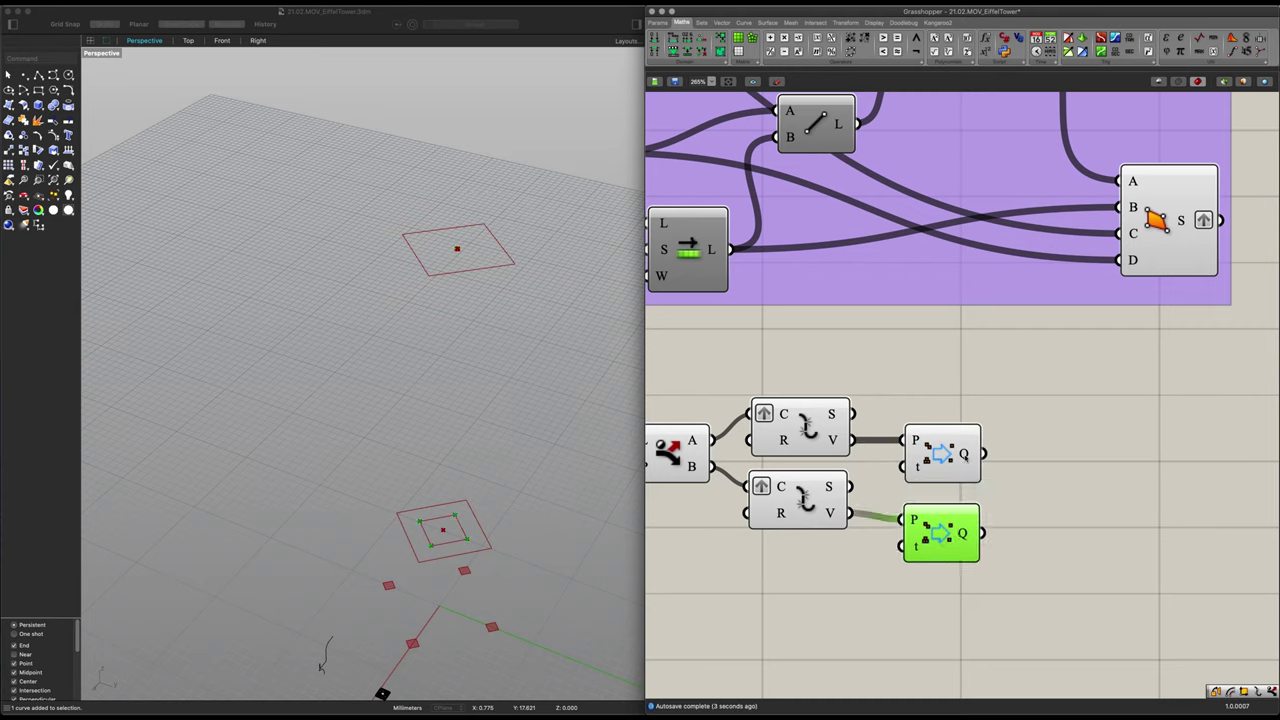
left_click_drag(940, 455, 935, 454)
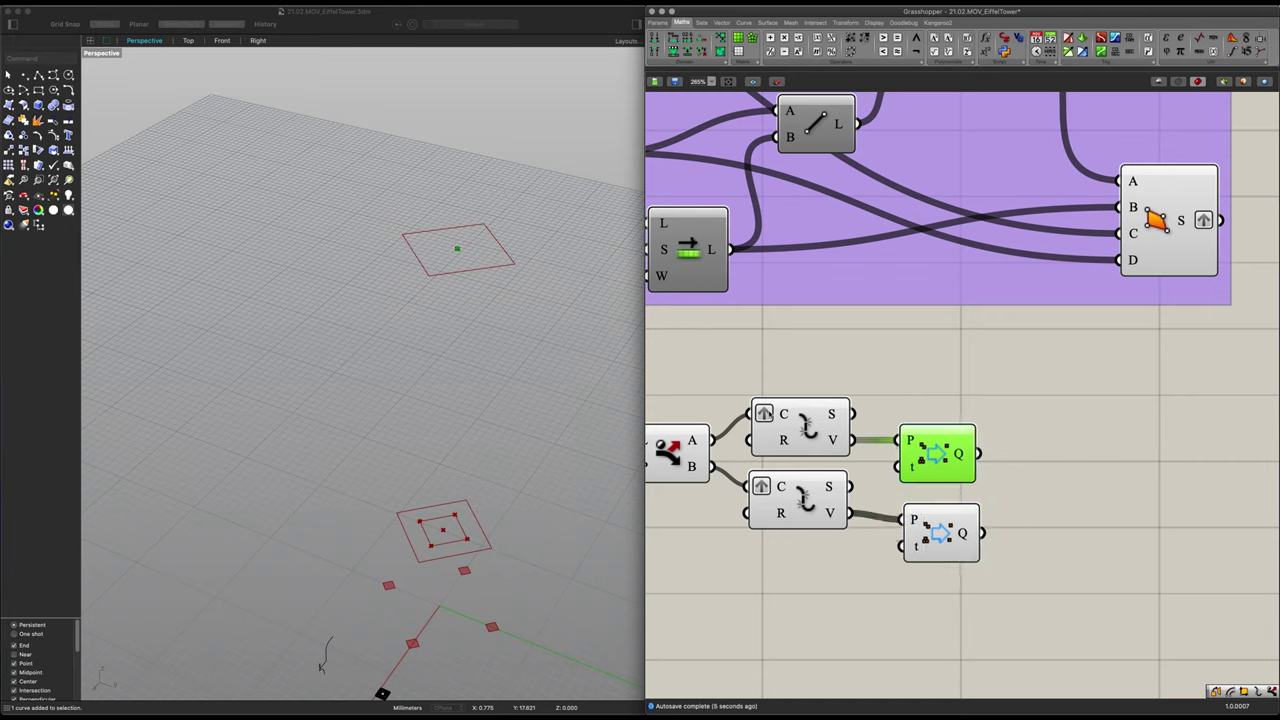
Remove the graft from the C inputs of both Explode components
right_click(764, 412)
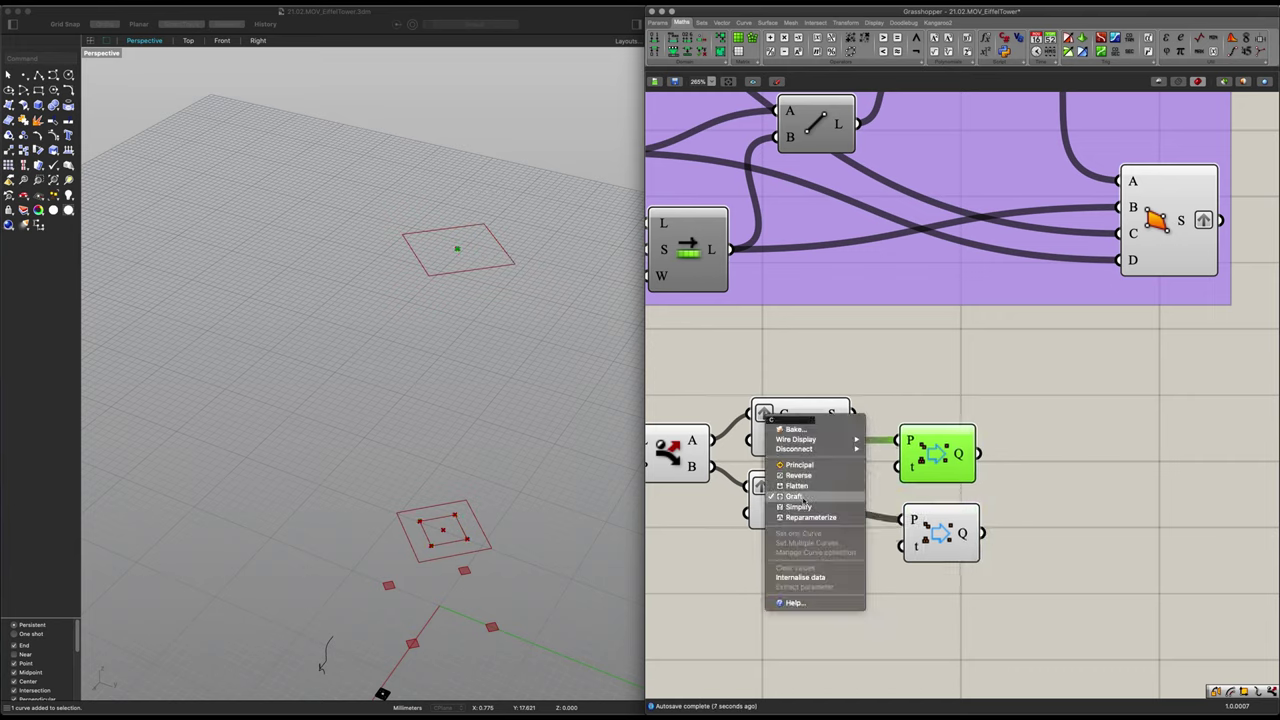
left_click(763, 488)
right_click(762, 487)
left_click(778, 563)
left_click_drag(940, 530, 930, 520)
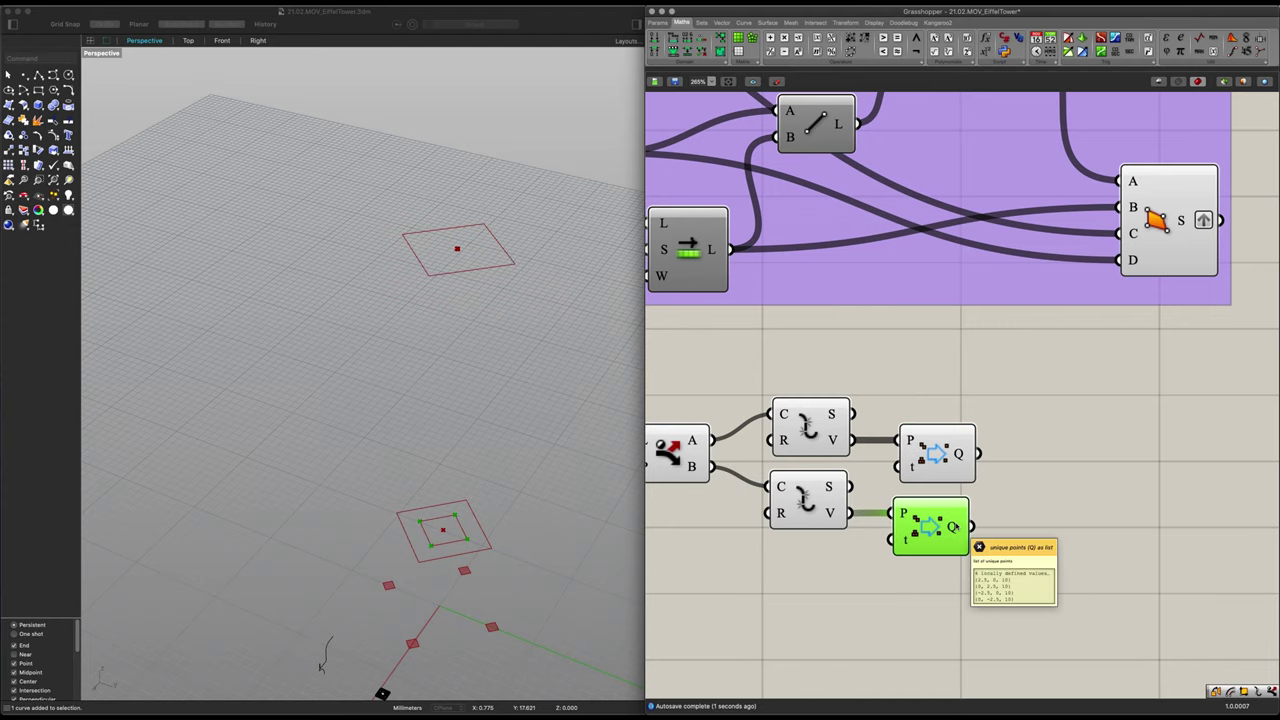
Hide the preview of the raising, scaling and Dispatch components, and place an Orient component beyond the removeDuplicatePts pair
scroll(966, 462, "down", 1)
right_click_drag(1011, 475, 922, 504)
scroll(880, 472, "down", 3)
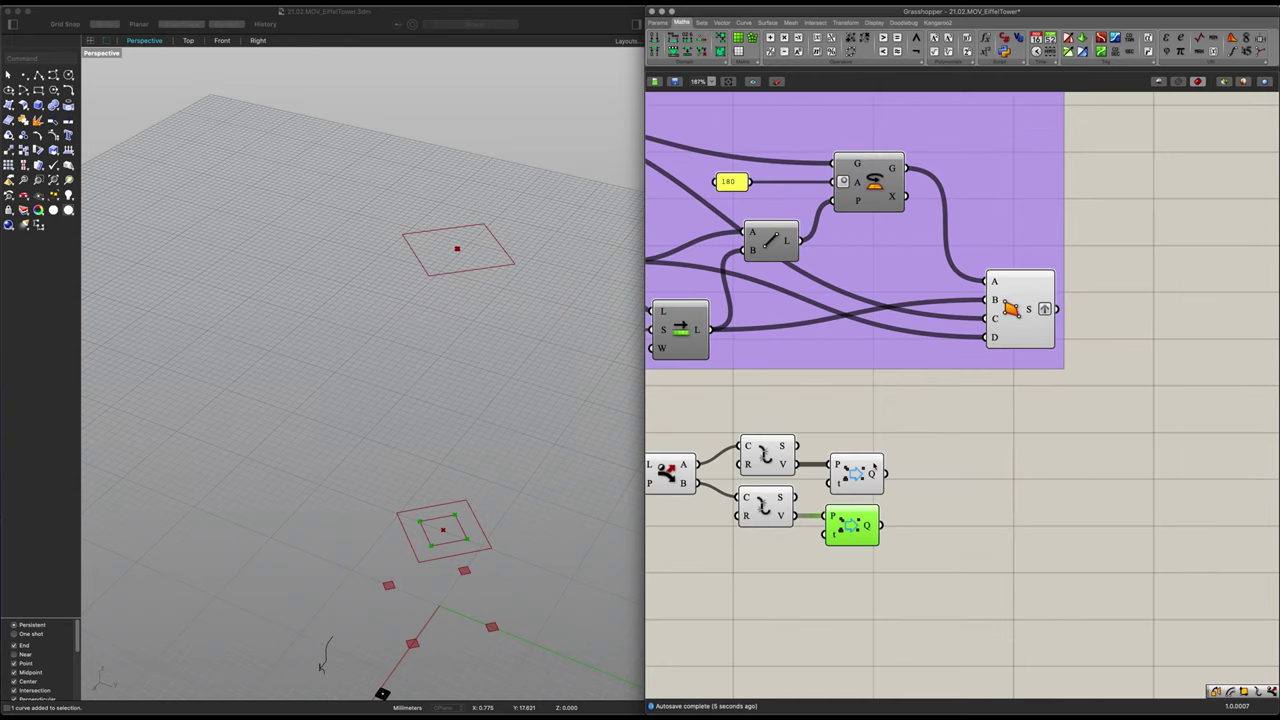
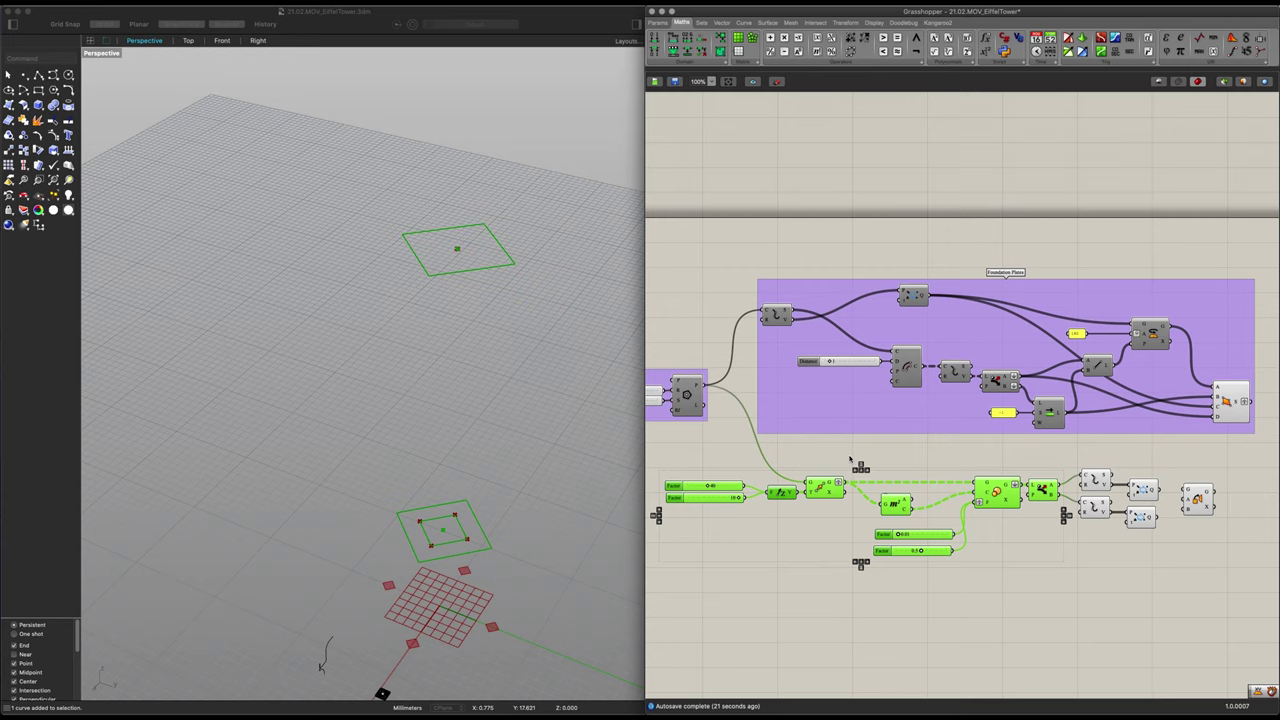
left_click(1031, 594)
right_click_drag(1098, 558, 943, 551)
scroll(946, 532, "up", 4)
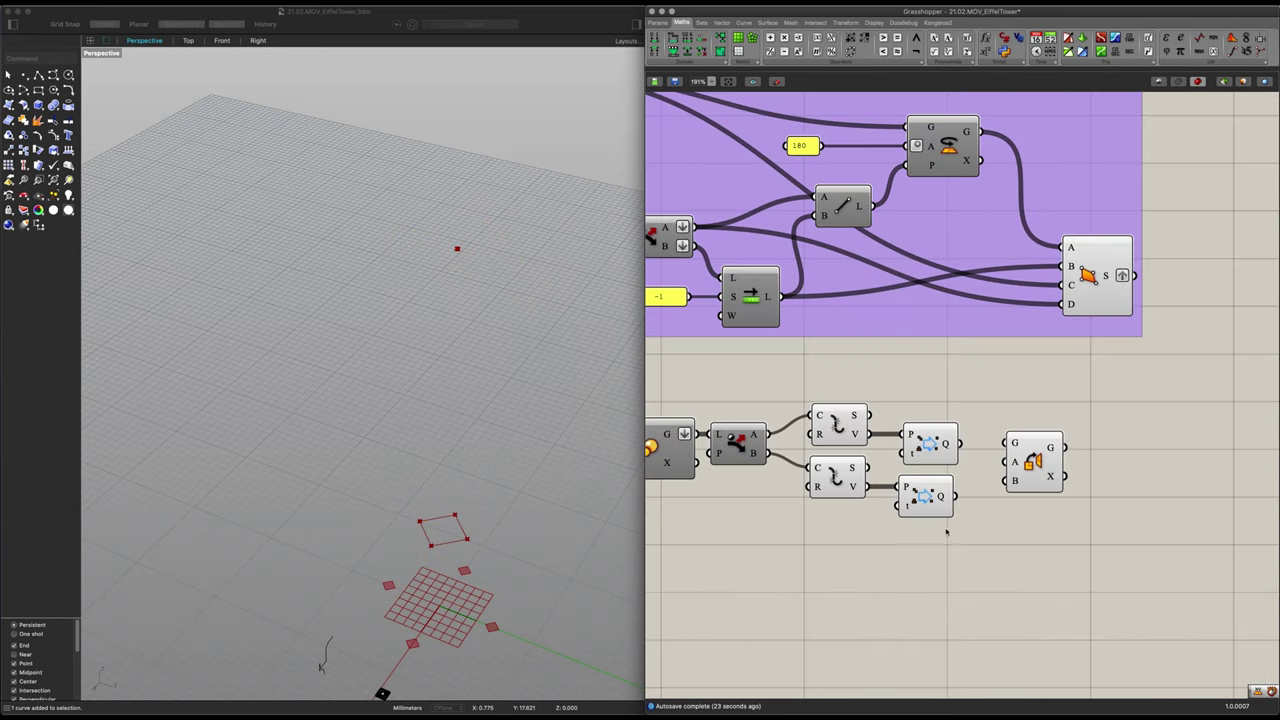
left_click_drag(1031, 467, 1112, 457)
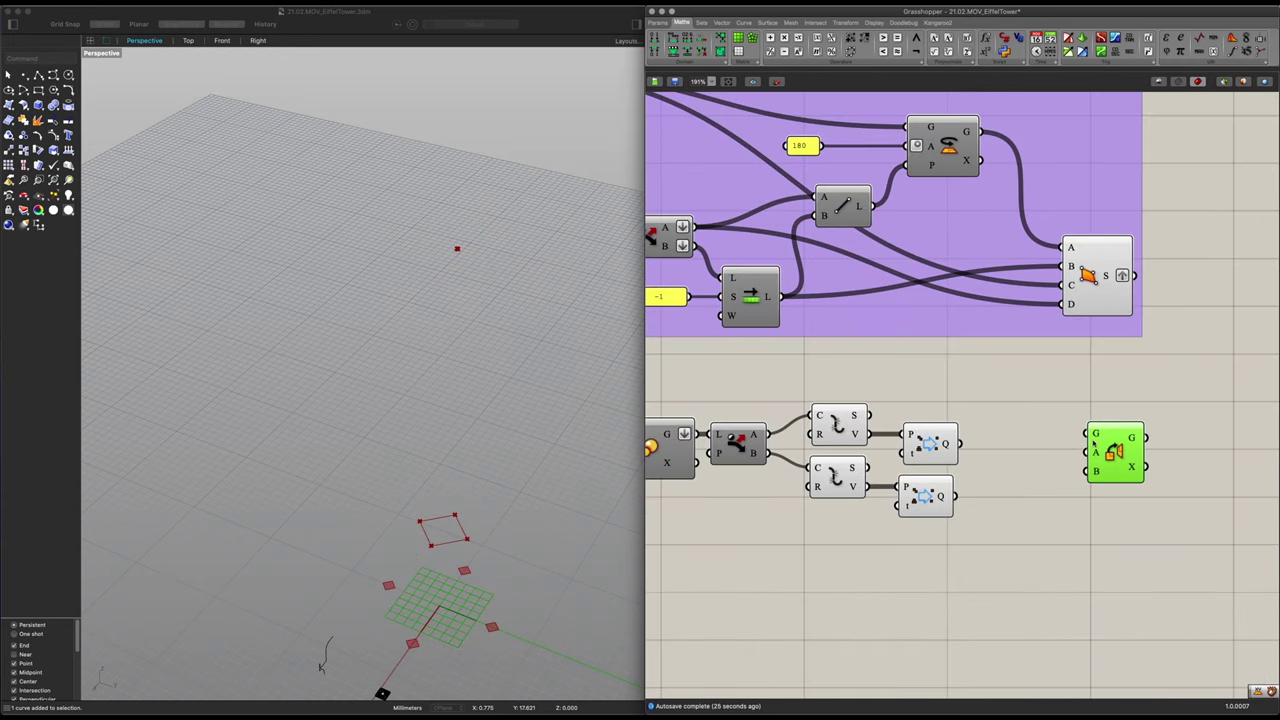
Turn off the preview of the two Explode components fed by Dispatch
left_click_drag(847, 549, 826, 437)
left_click(971, 528)
right_click_drag(971, 528, 869, 508)
left_click_drag(830, 494, 836, 496)
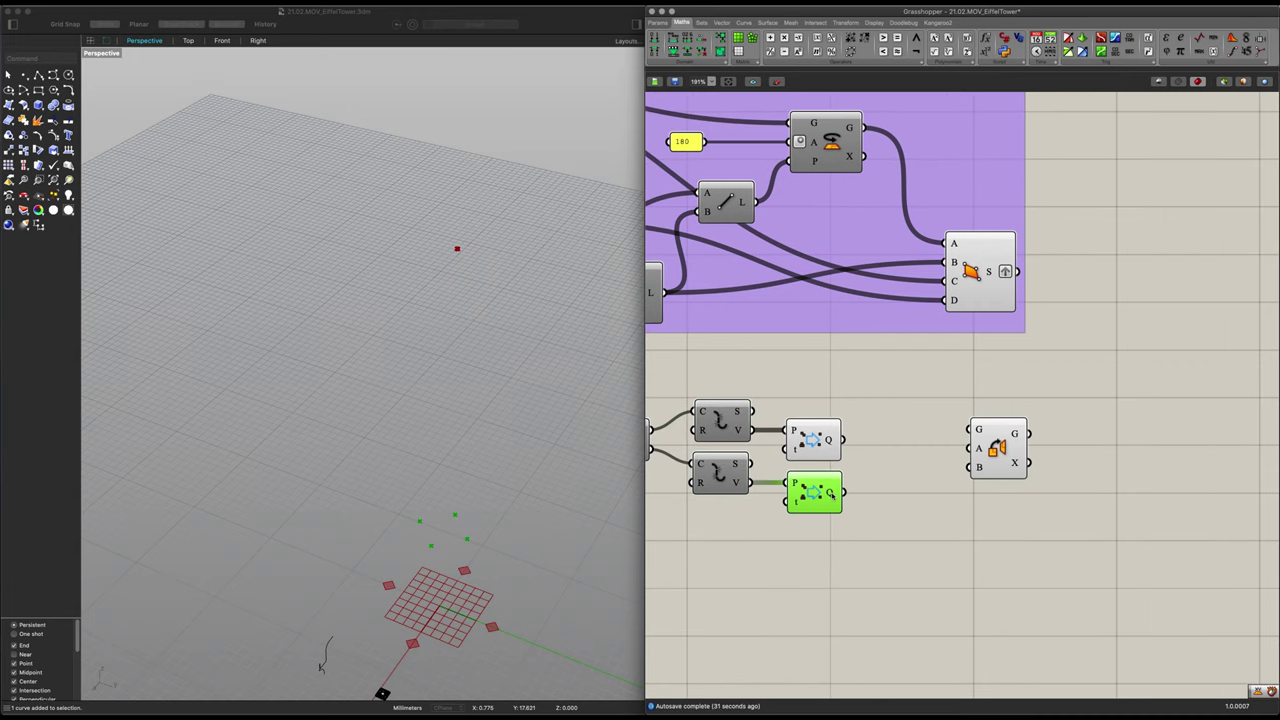
right_click_drag(899, 521, 910, 533)
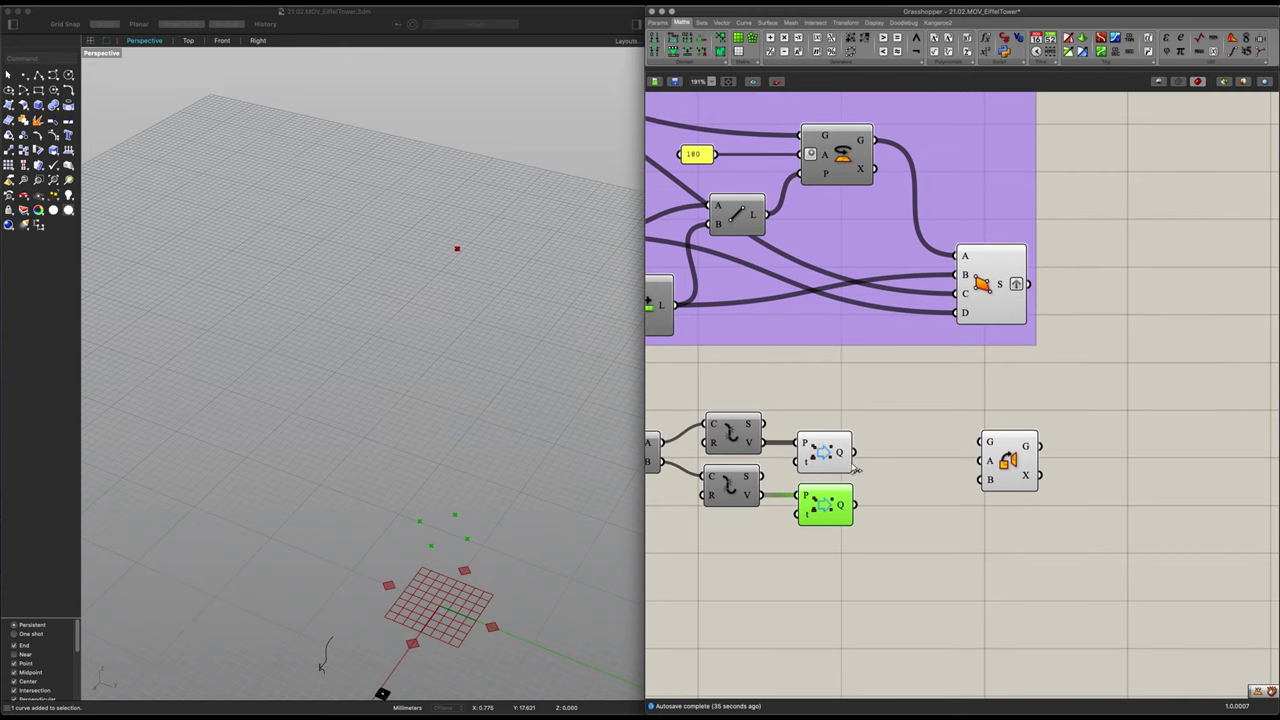
Graft the Q outputs of both removeDuplicatePts components and connect them together to Orient's B input
right_click(840, 447)
left_click(830, 456)
right_click(845, 450)
left_click(873, 497)
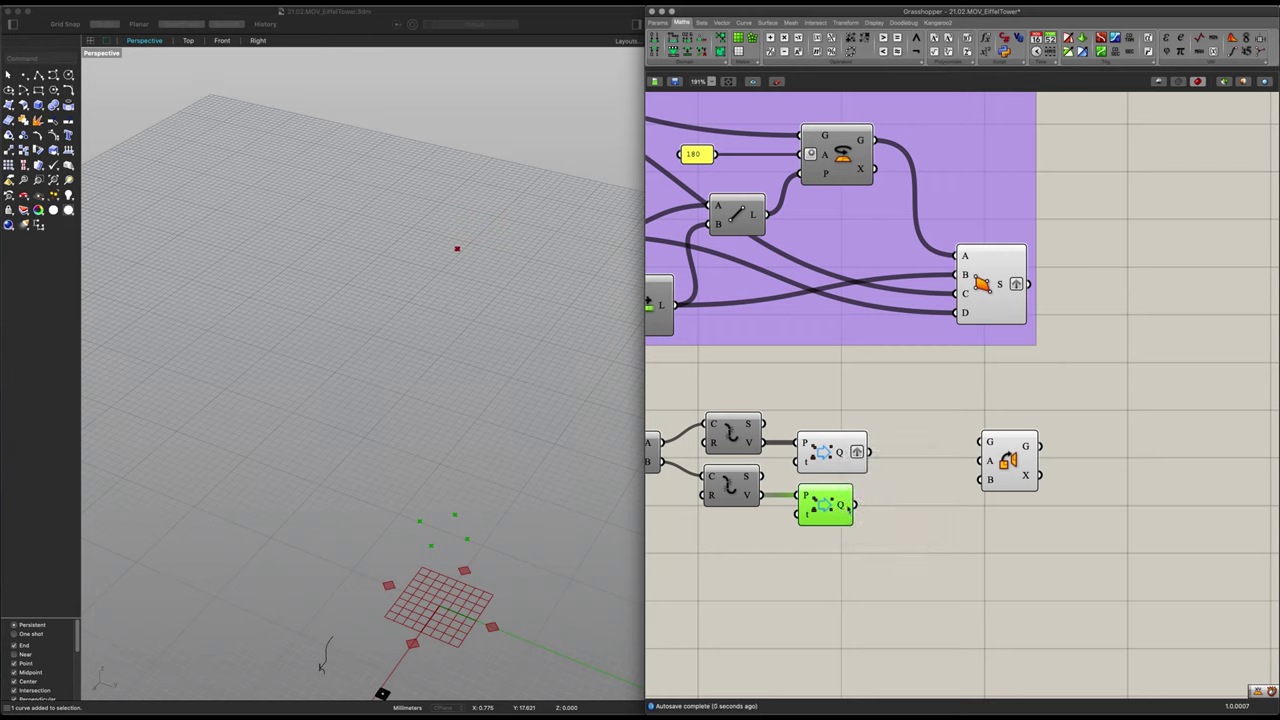
right_click(849, 507)
left_click(870, 551)
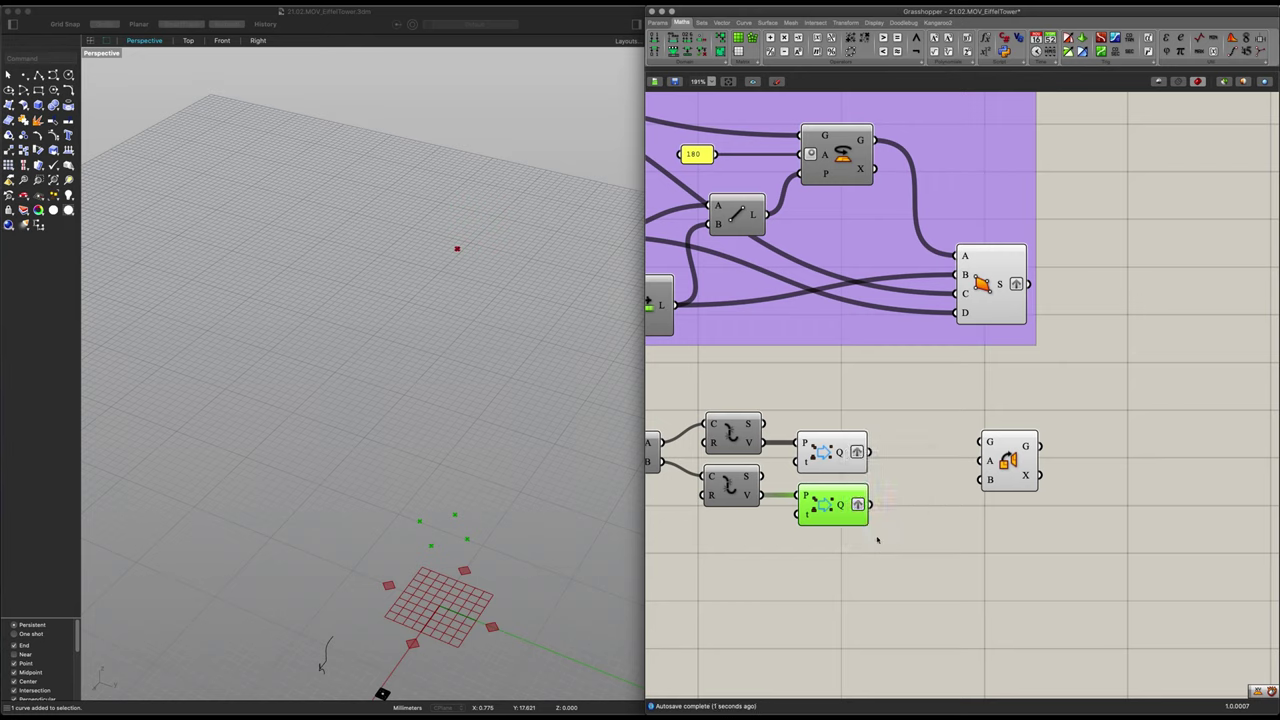
left_click_drag(872, 452, 980, 480)
left_click_drag(870, 505, 1028, 474)
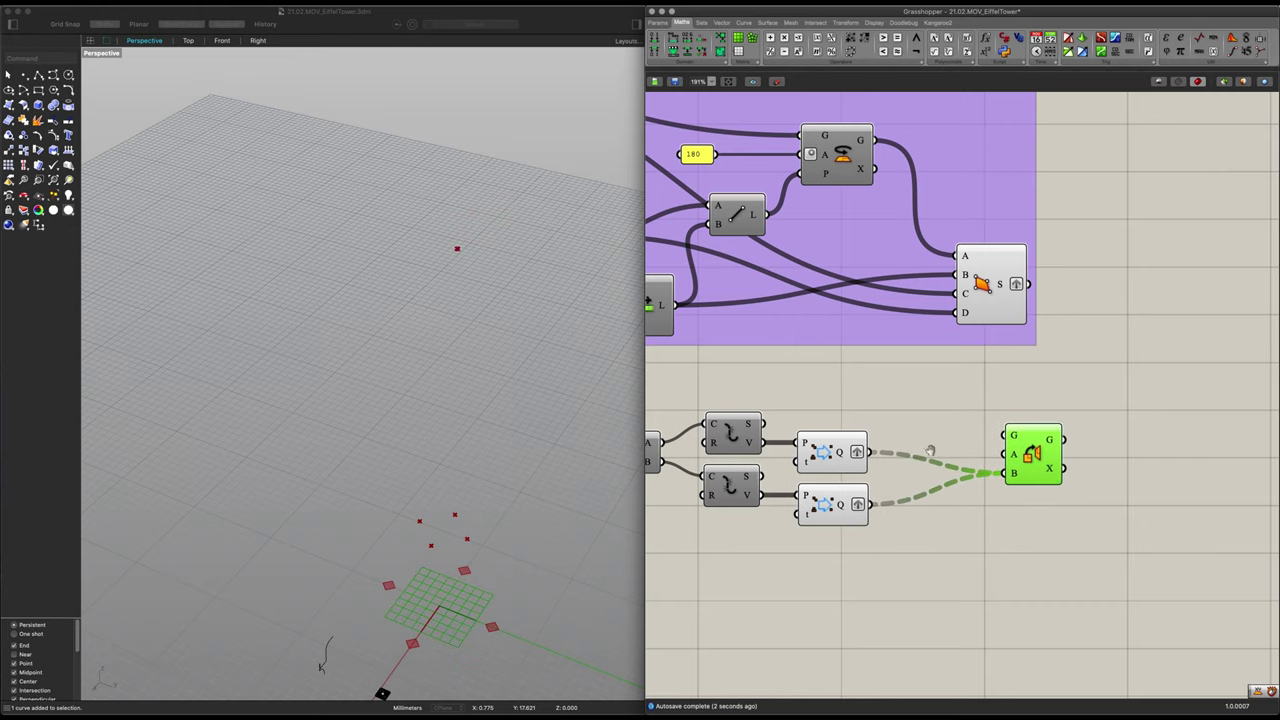
Duplicate the upper grafted removeDuplicatePts component and feed its P input from the V output of the Foundation Plates group's first Explode
right_click_drag(922, 447, 983, 508)
scroll(975, 504, "down", 2)
right_click_drag(792, 482, 942, 516)
scroll(758, 499, "down", 2)
right_click_drag(758, 499, 898, 532)
left_click(705, 338)
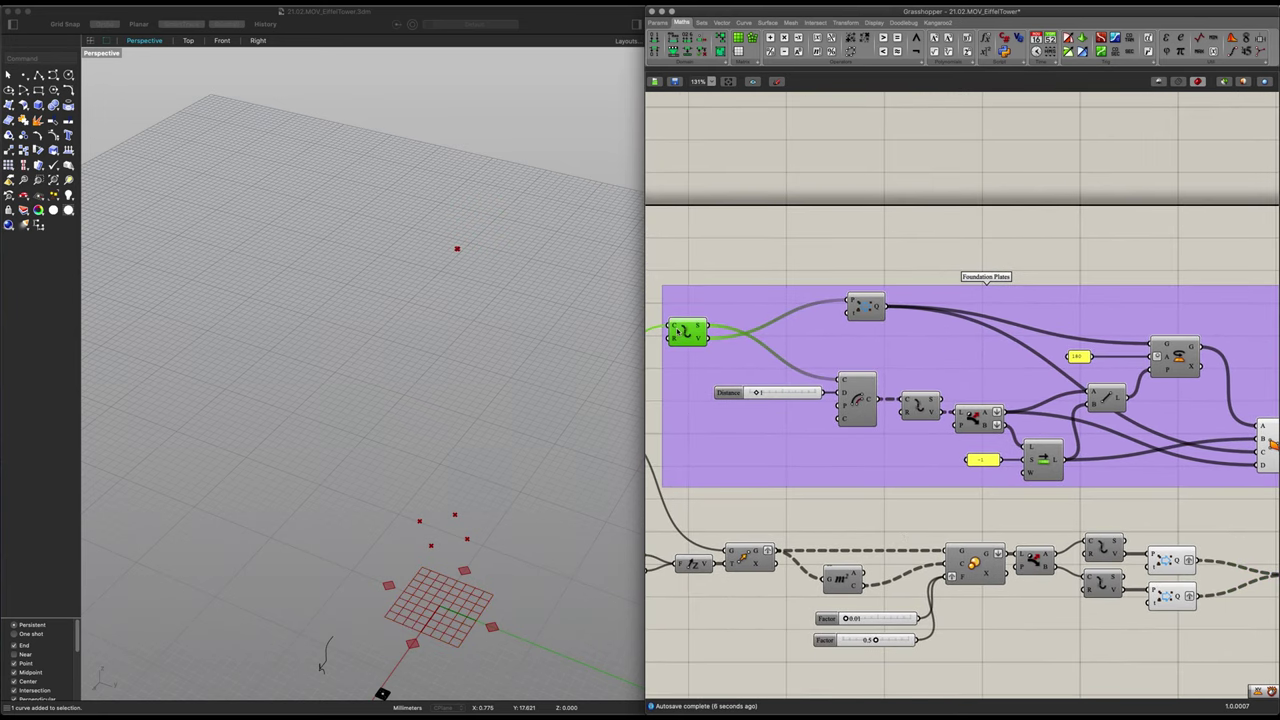
mouse_move(702, 342)
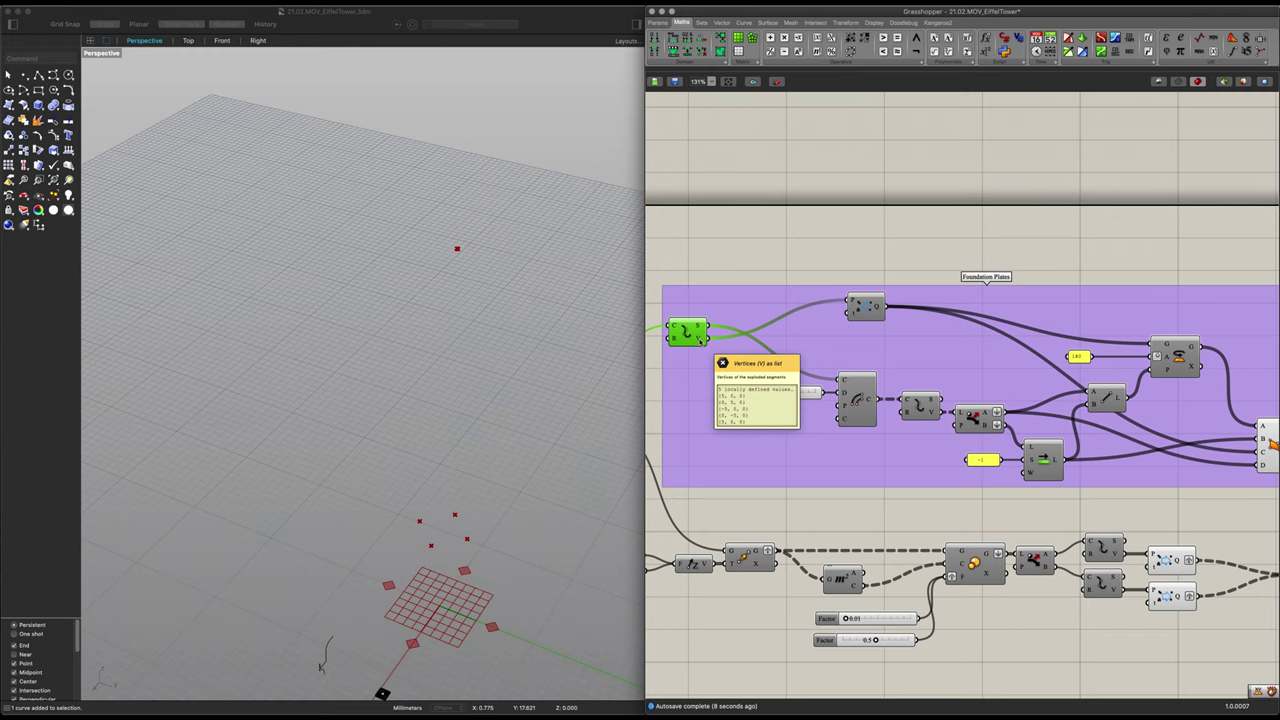
scroll(1015, 500, "down", 1)
left_click(1077, 532)
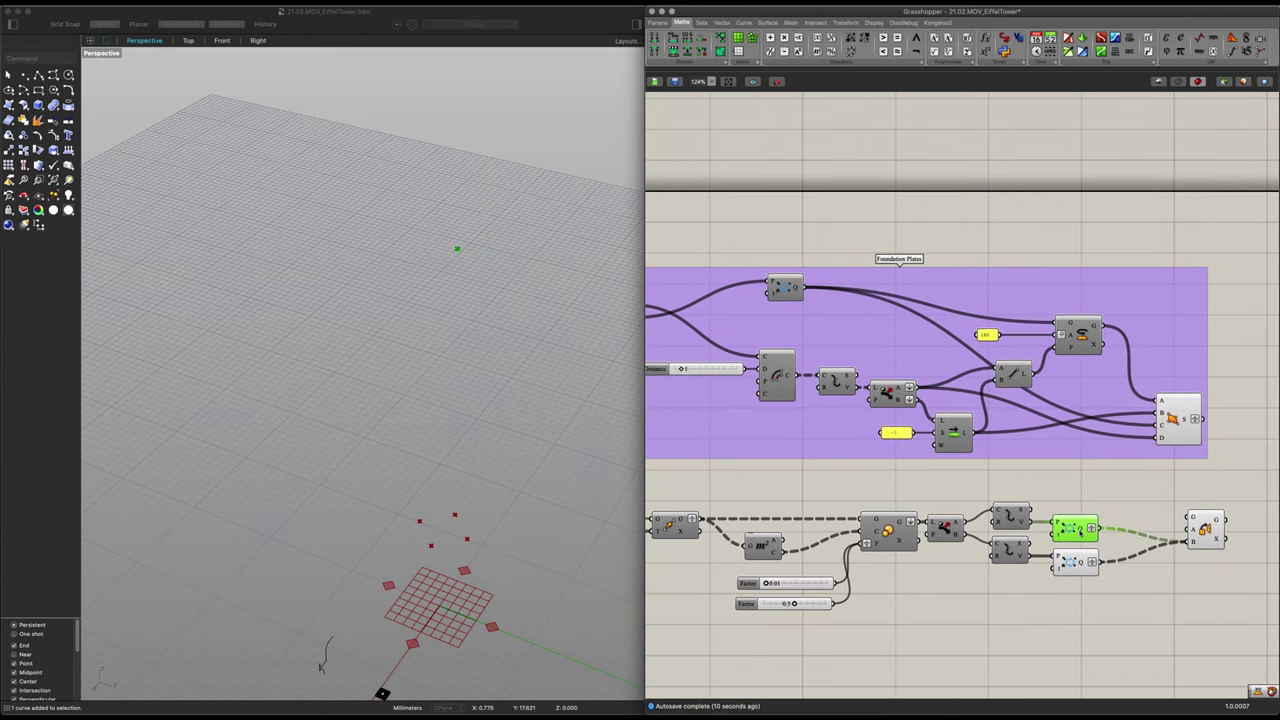
left_click_drag(1075, 530, 1070, 488, "alt")
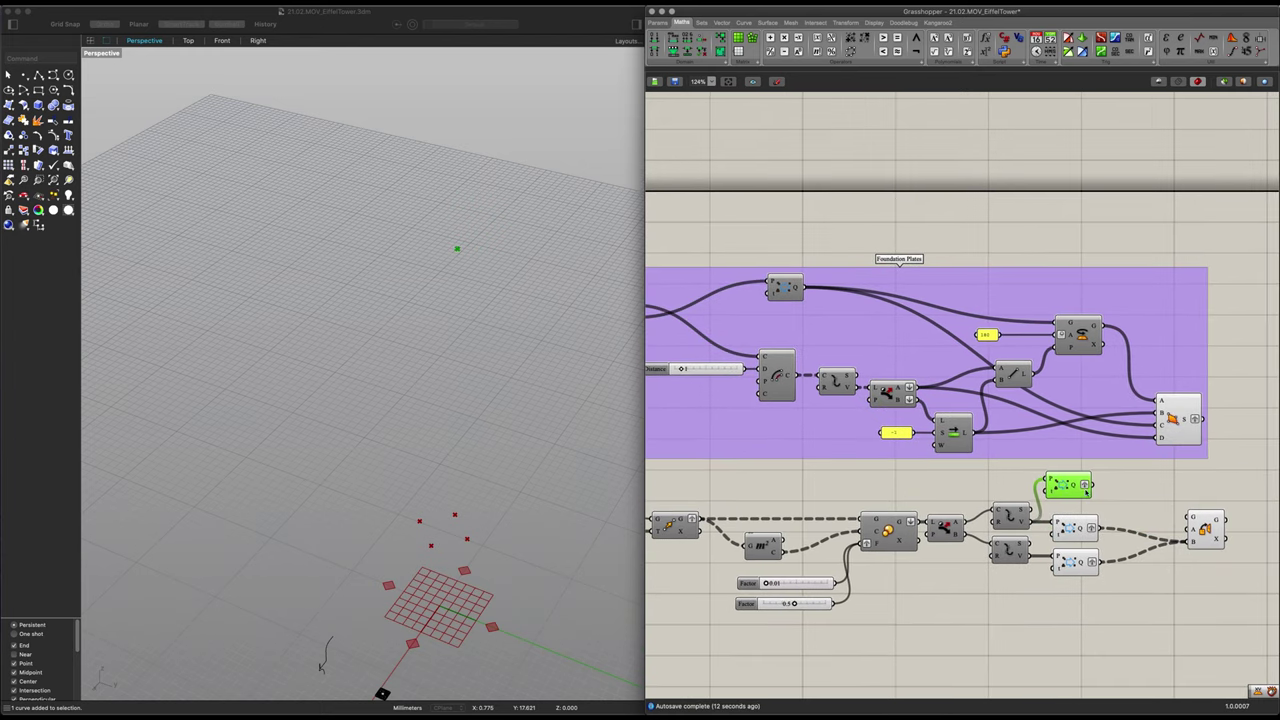
right_click_drag(1024, 500, 1065, 517)
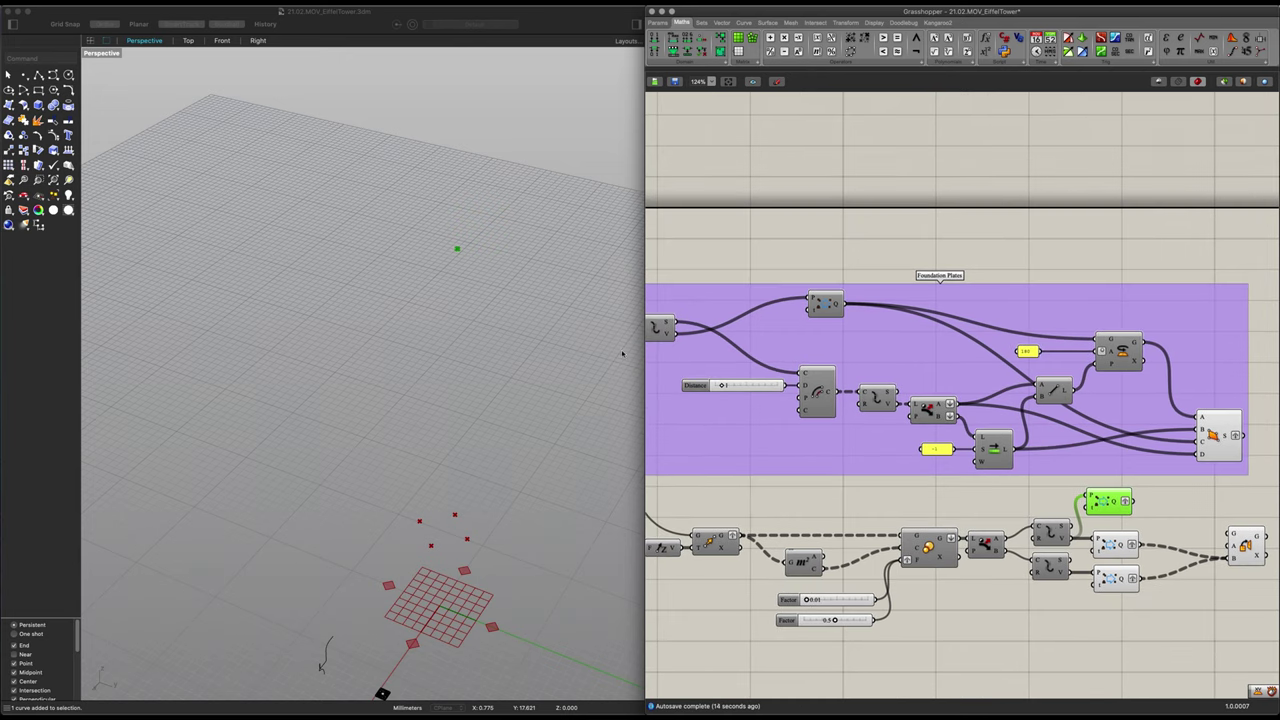
left_click_drag(670, 338, 1113, 513)
Connect the new removeDuplicatePts component's Q output to Orient's A input
right_click_drag(1155, 540, 904, 512)
scroll(904, 512, "up", 1)
left_click_drag(894, 481, 984, 517)
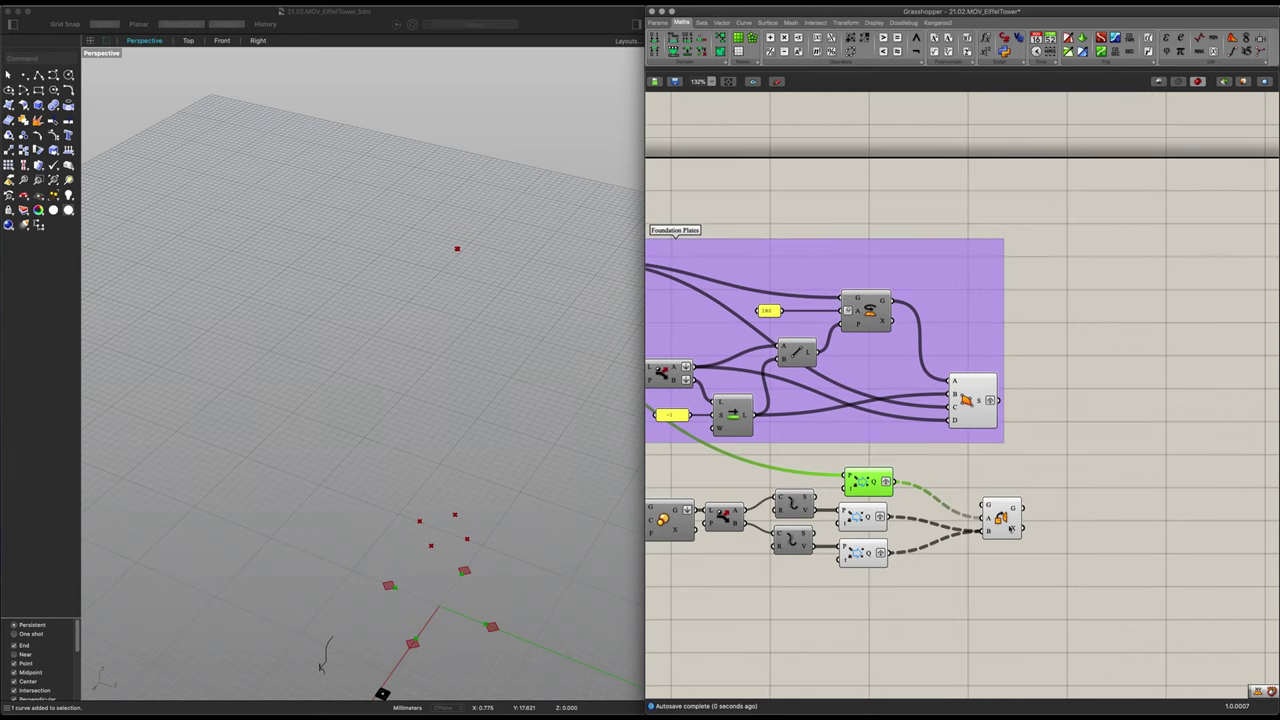
left_click(1003, 520)
Connect the foundation plate surface's S output to Orient's G input and check the oriented plates in the viewport
left_click(975, 401)
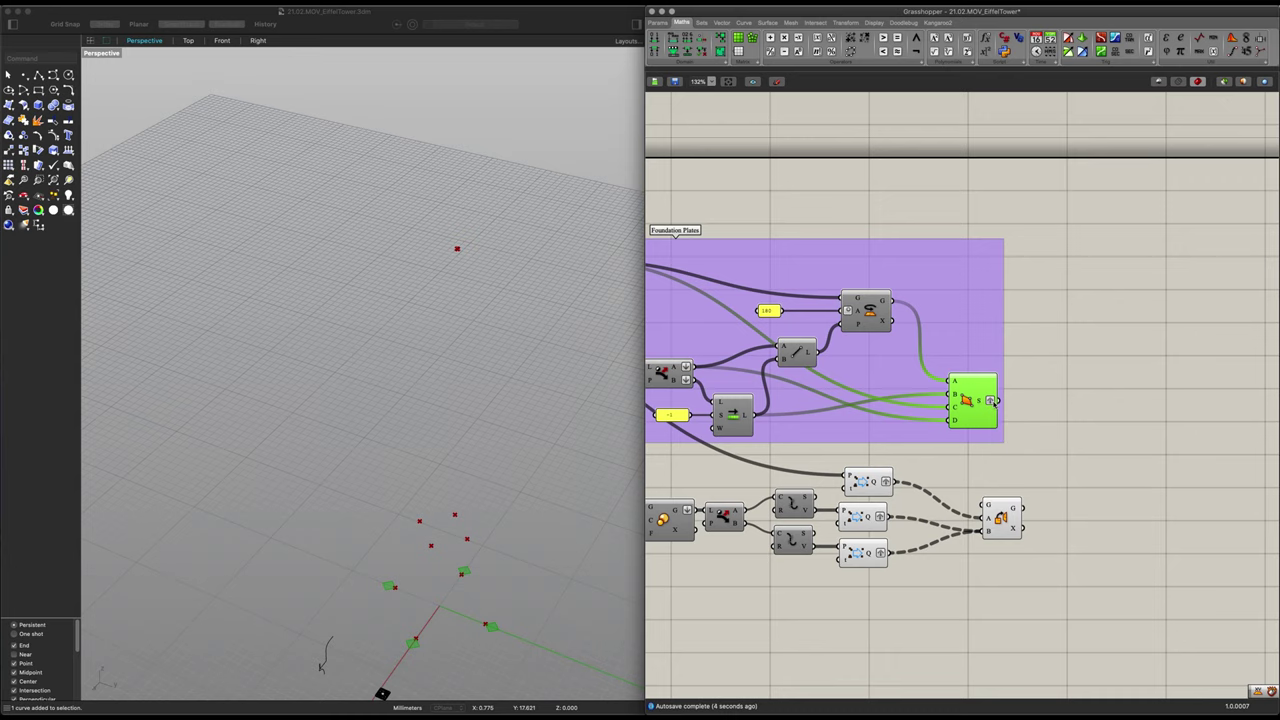
left_click_drag(991, 401, 989, 507)
left_click(1001, 518)
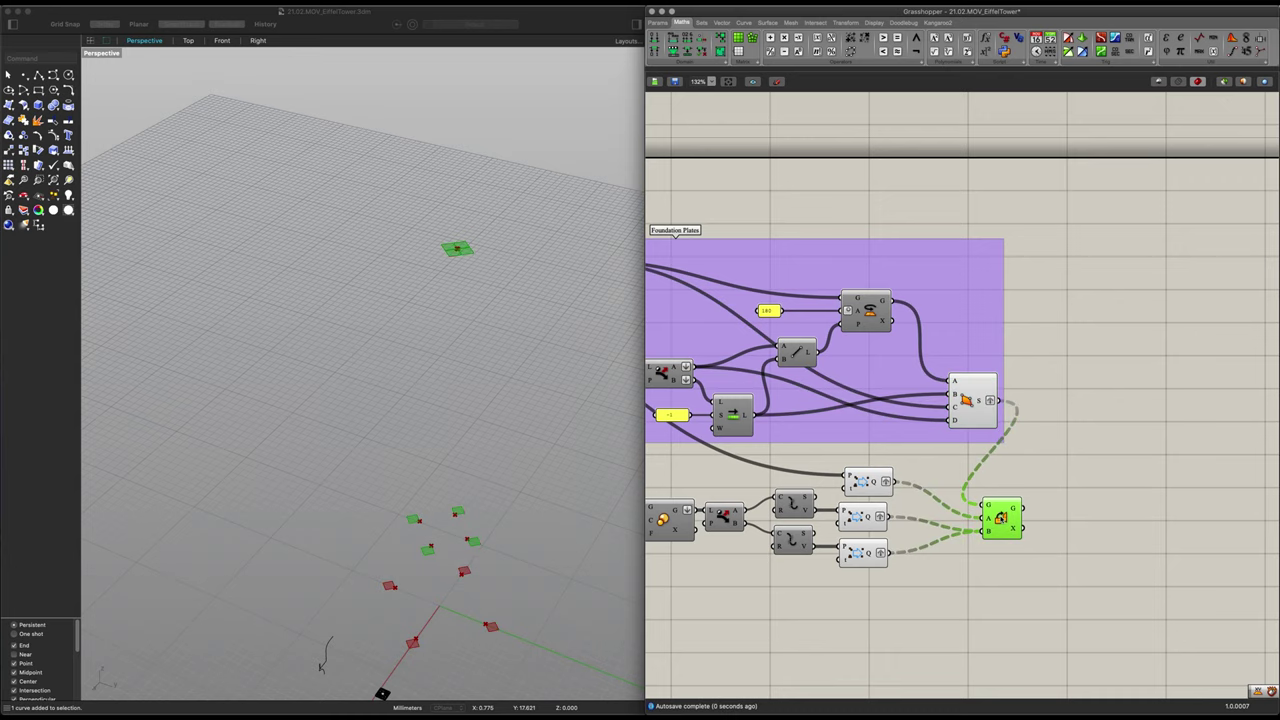
mouse_move(471, 462)
right_mouse_down()
mouse_move(469, 485)
mouse_move(479, 470)
right_mouse_up()
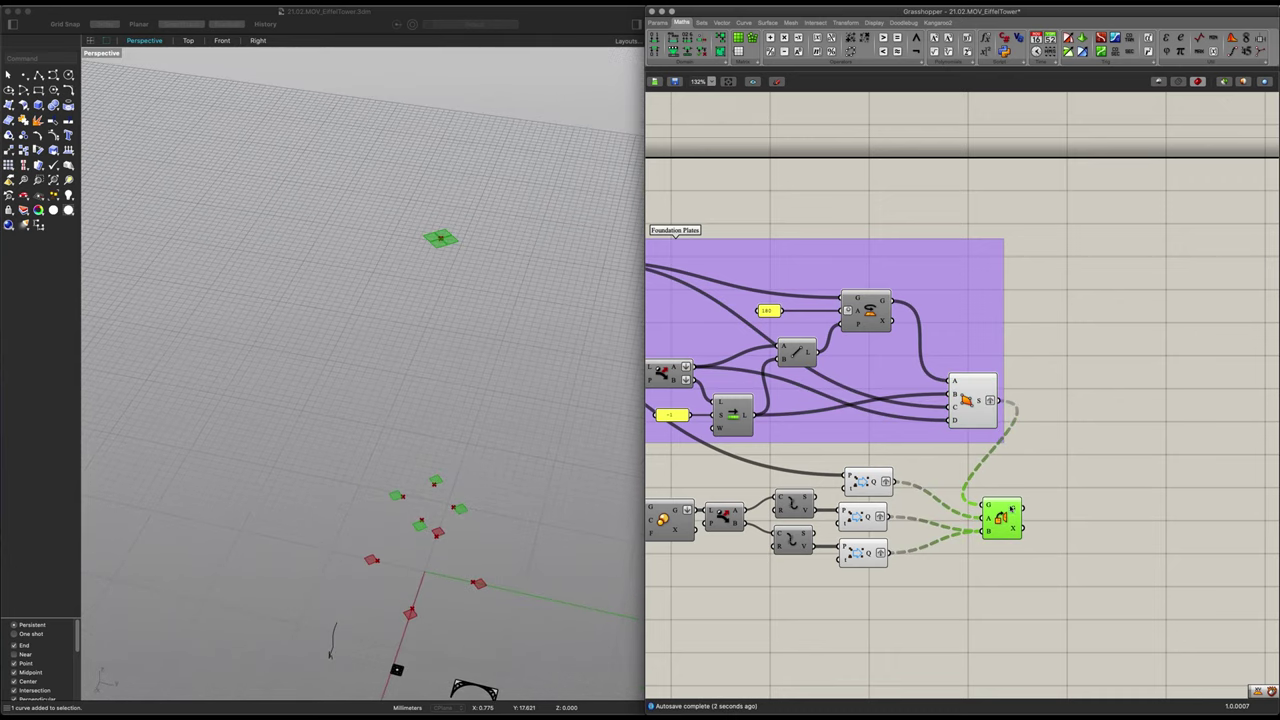
left_click_drag(1012, 508, 1038, 508)
Replace Orient's A input with the Q output of the removeDuplicatePts component inside the Foundation Plates group
left_click(846, 478)
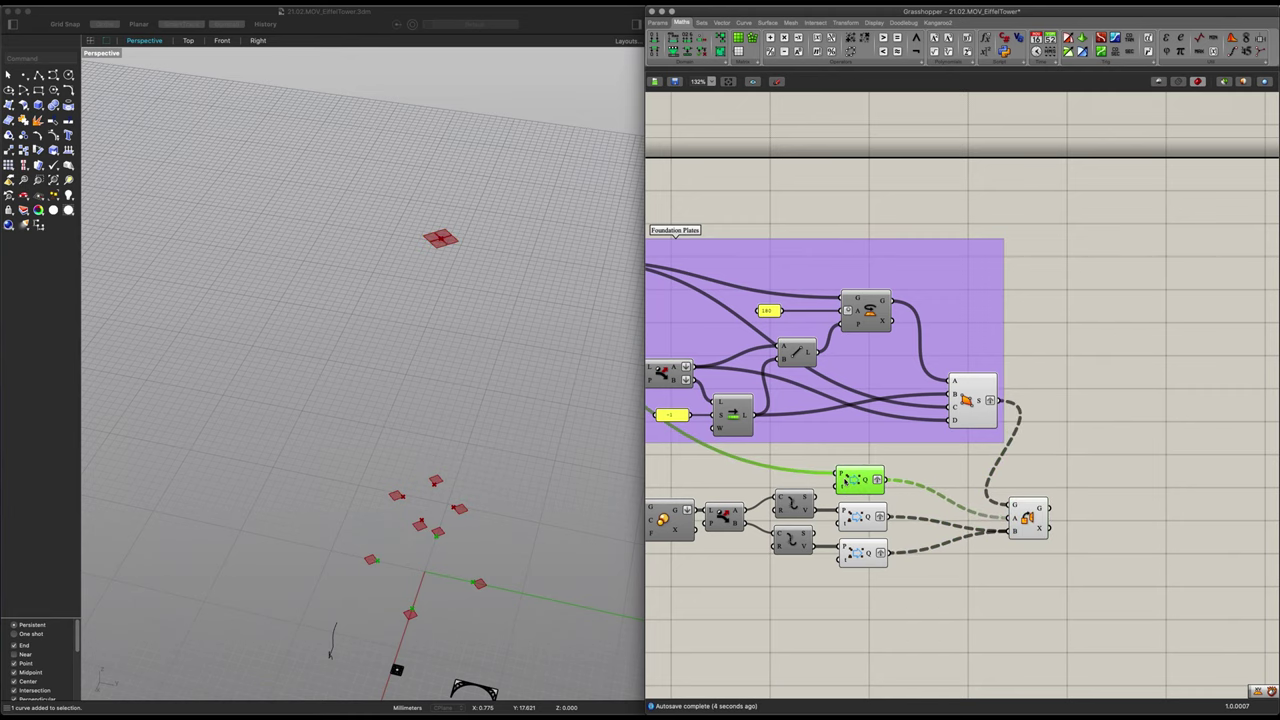
right_click_drag(846, 482, 967, 517)
scroll(965, 505, "down", 1)
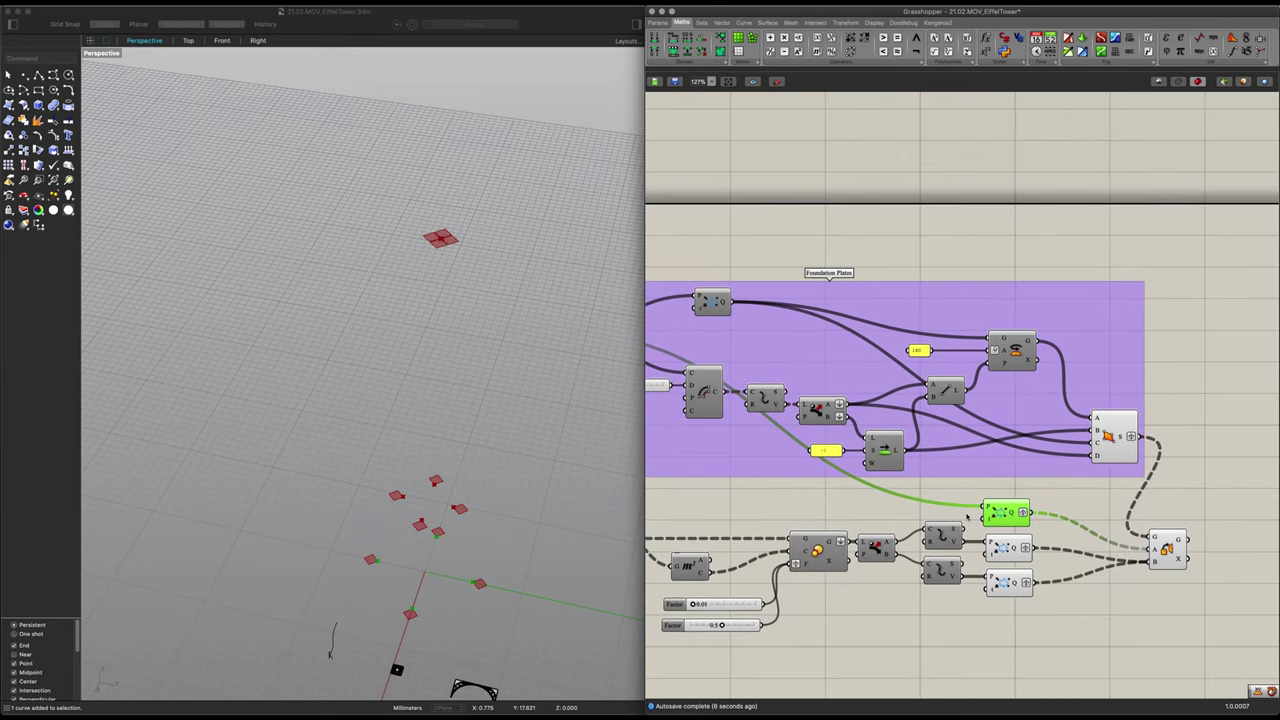
left_click_drag(732, 302, 1153, 548)
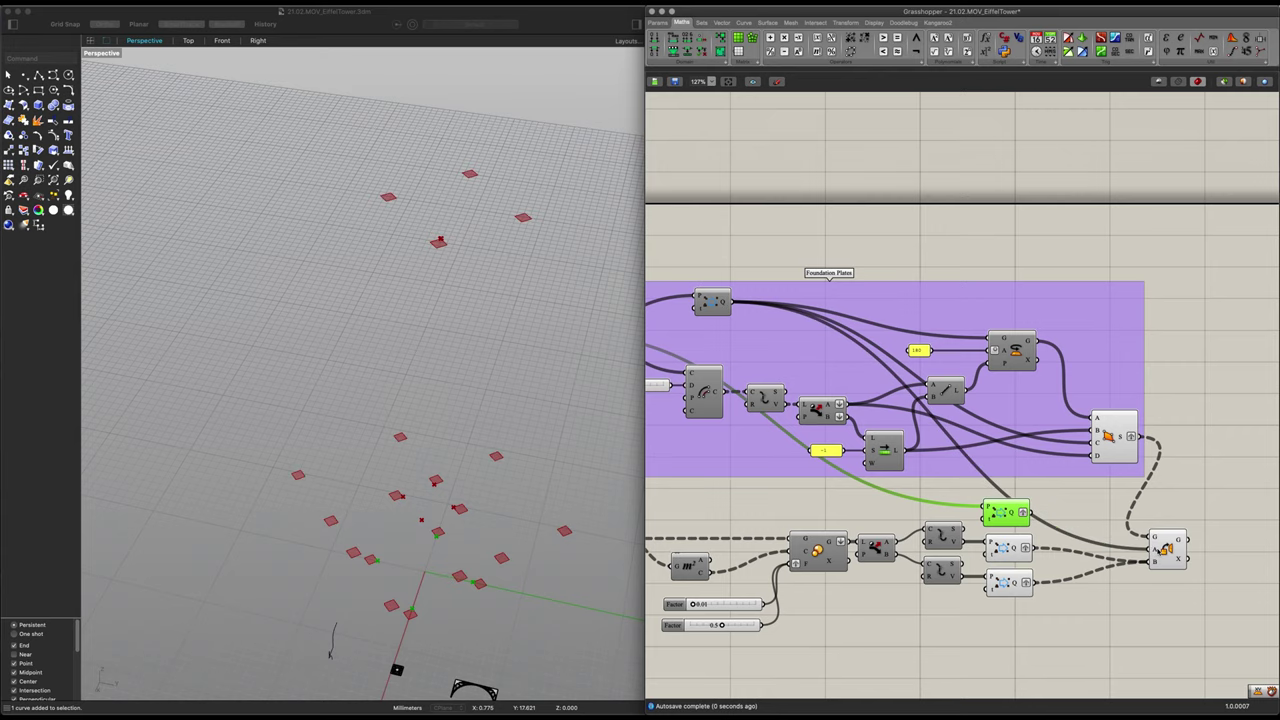
Replace Orient's A input with the Q output of the topmost removeDuplicatePts component below the Foundation Plates group and check the oriented plates
right_click_drag(464, 525, 515, 510)
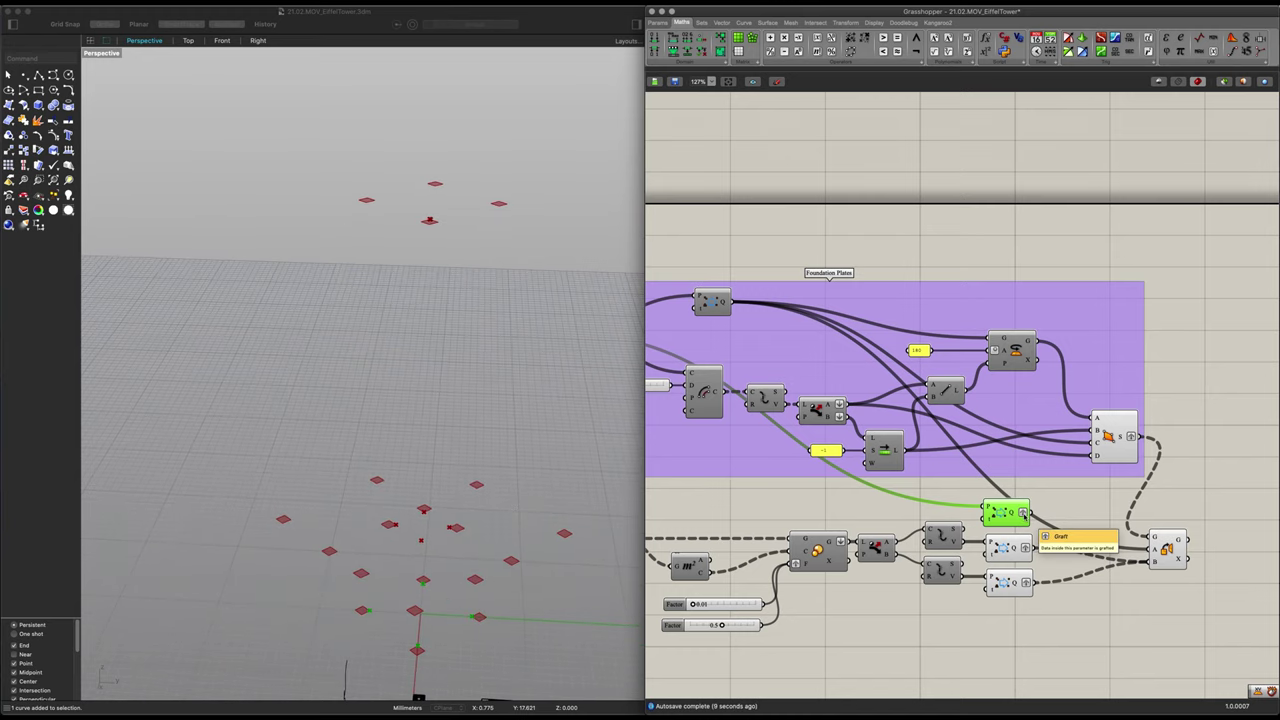
right_click_drag(549, 467, 484, 494)
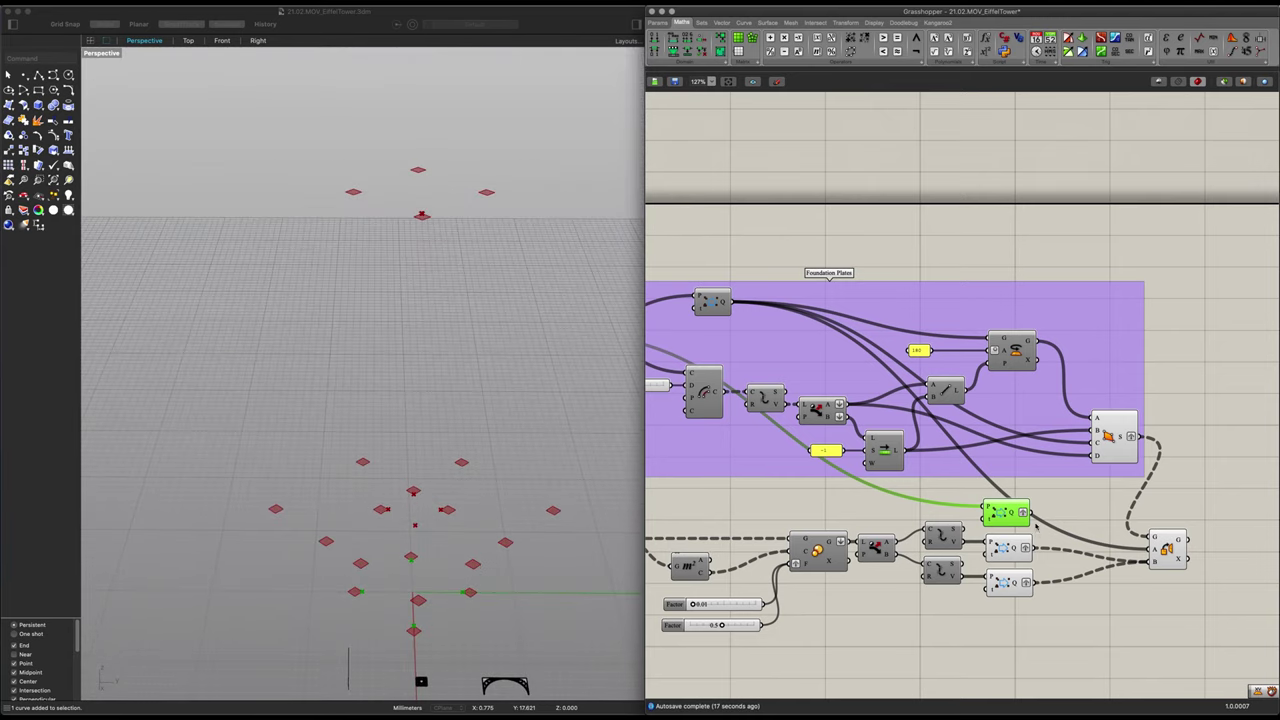
left_click_drag(1035, 516, 1172, 548)
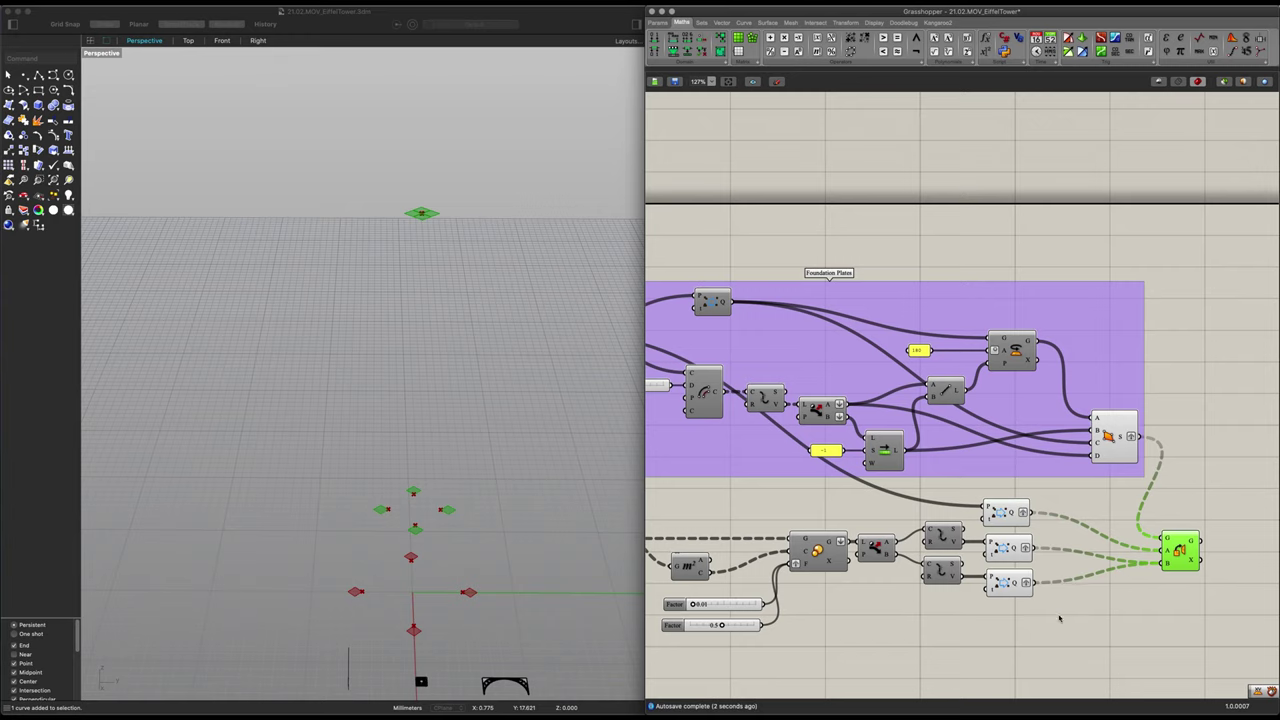
left_click_drag(1062, 620, 1004, 494)
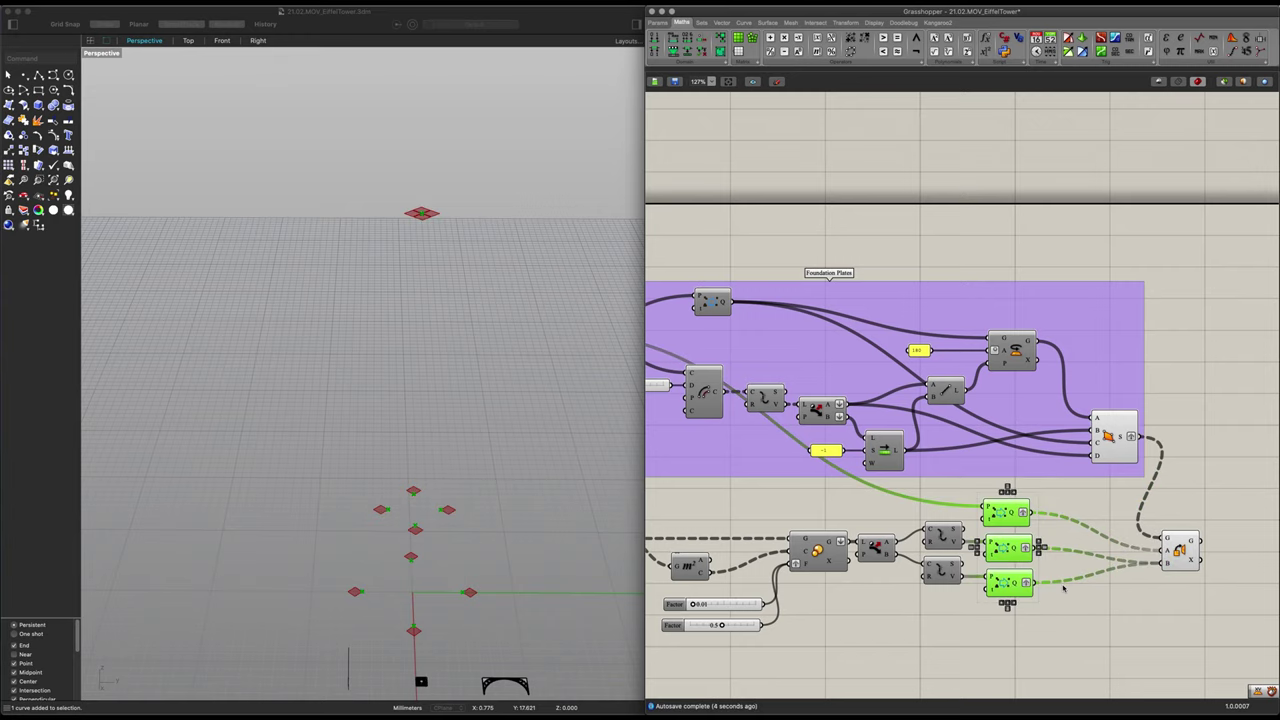
left_click(1075, 590)
right_click_drag(1130, 582, 968, 571)
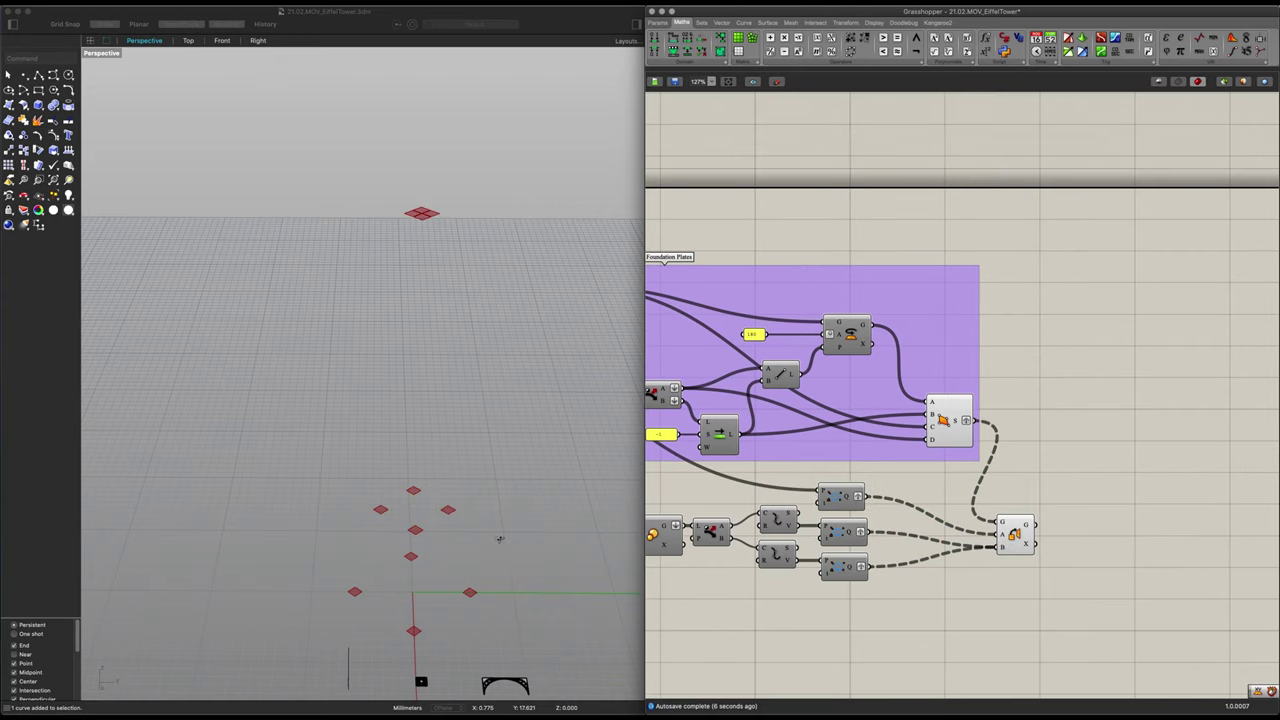
right_click_drag(500, 539, 470, 430)
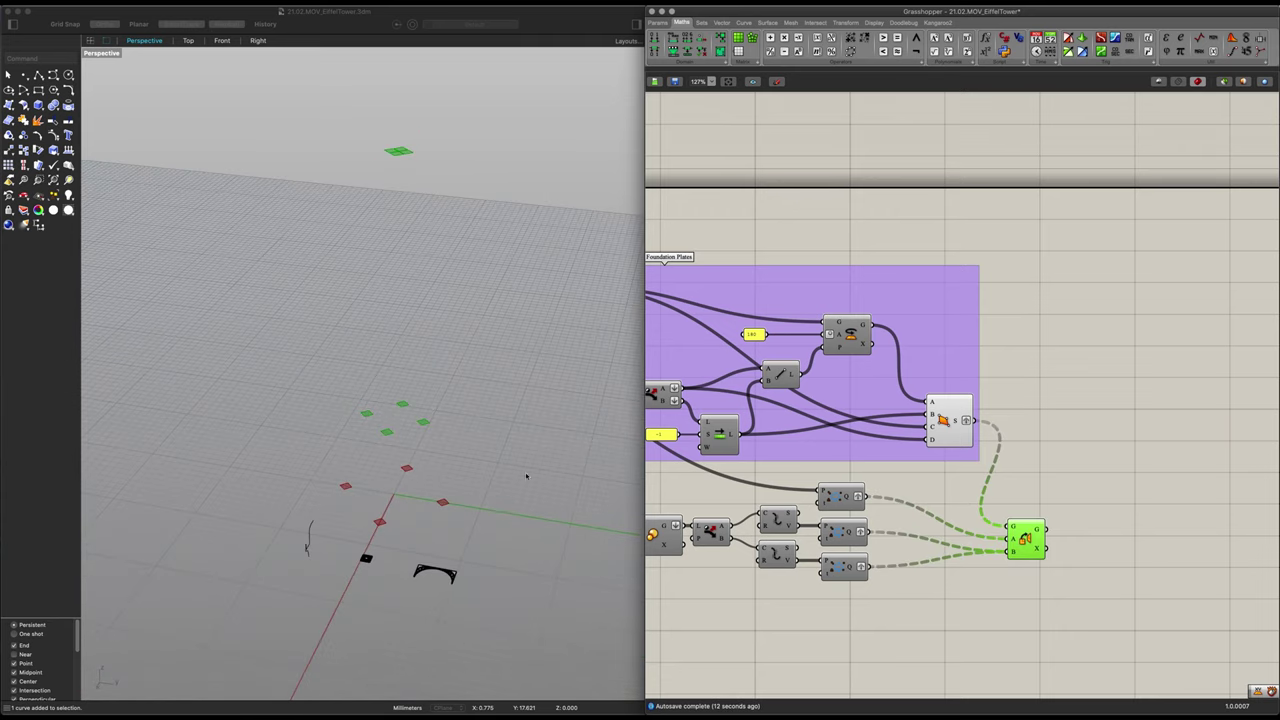
Add a Loft component to the canvas beyond the Orient component
left_click(1097, 477)
double_click(1110, 458)
type("loft")
key("Return")
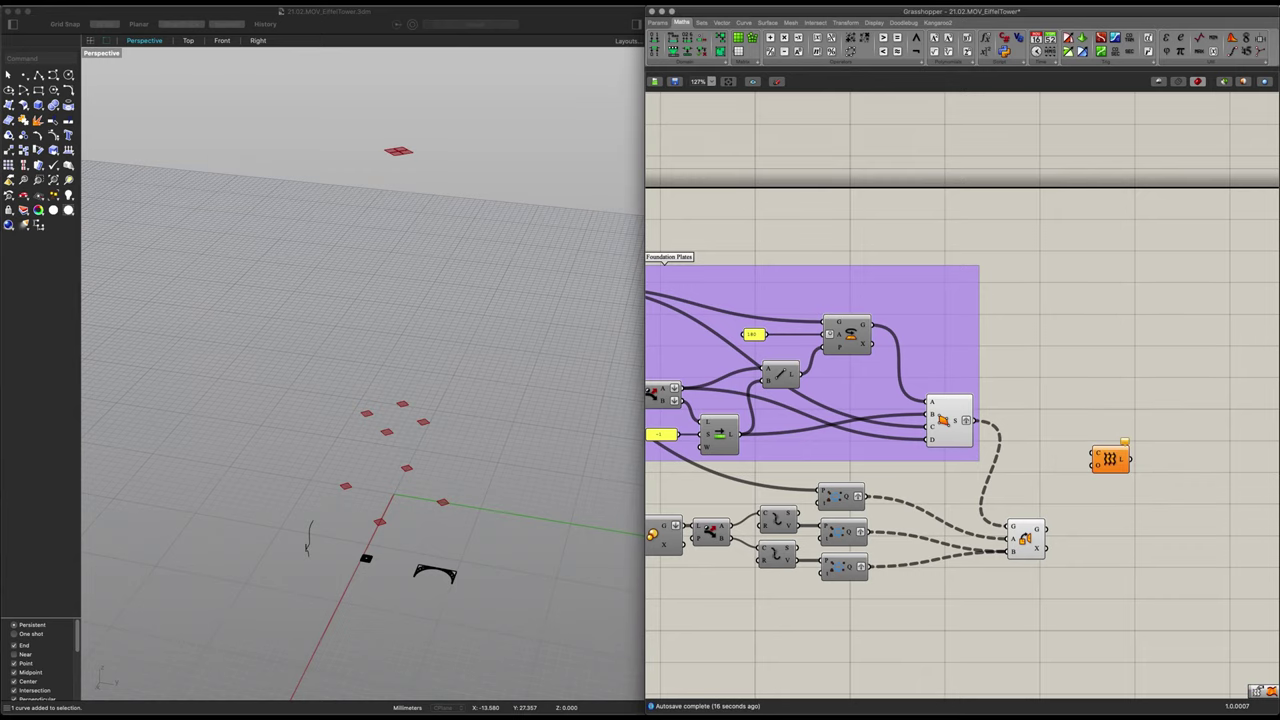
left_click_drag(1110, 458, 1141, 433)
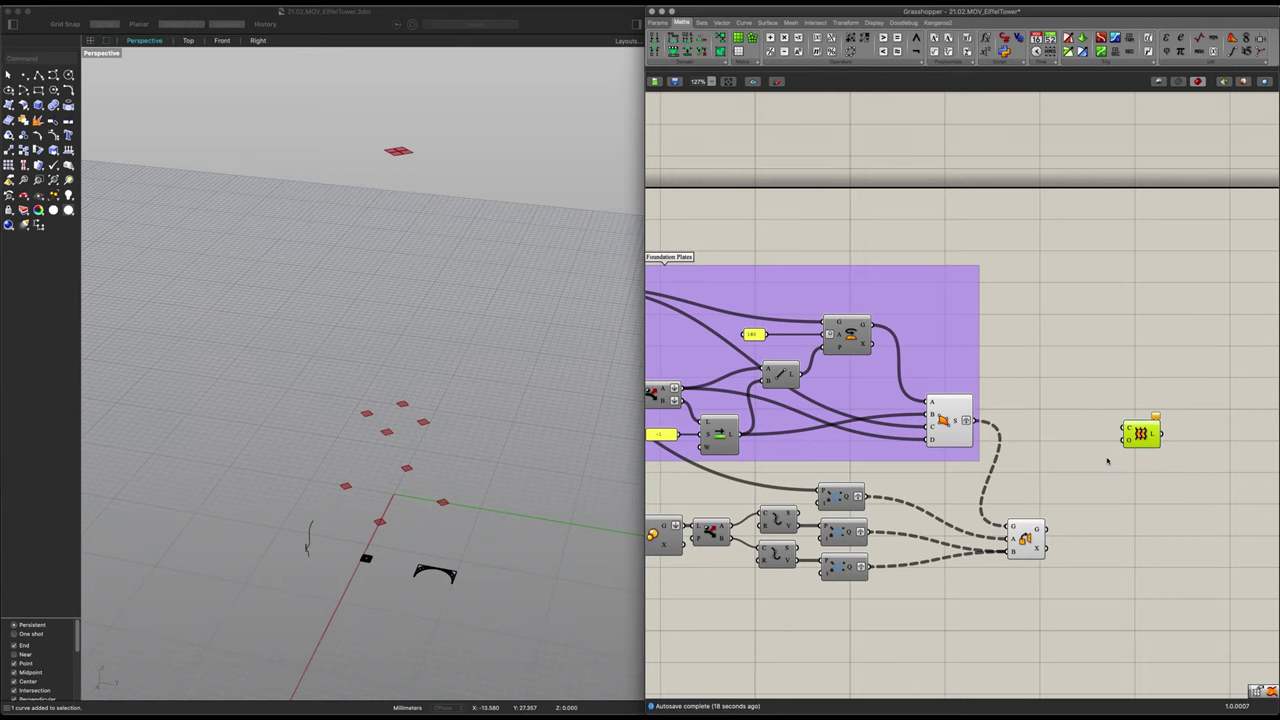
scroll(1107, 461, "up", 1)
left_click_drag(1145, 432, 1148, 448)
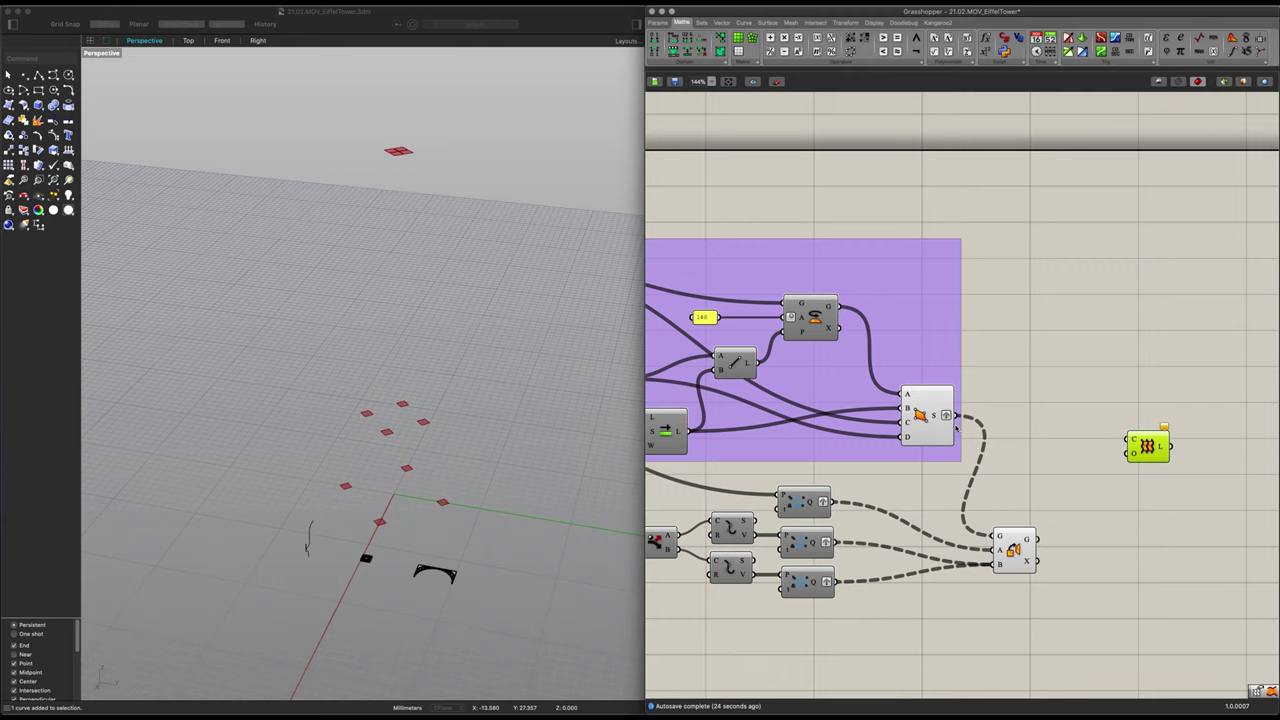
Connect both the foundation plate surface's S output and Orient's G output to Loft's C input and inspect the lofted legs
left_click(928, 428)
left_click_drag(958, 416, 1128, 439)
left_click_drag(1036, 540, 1124, 450)
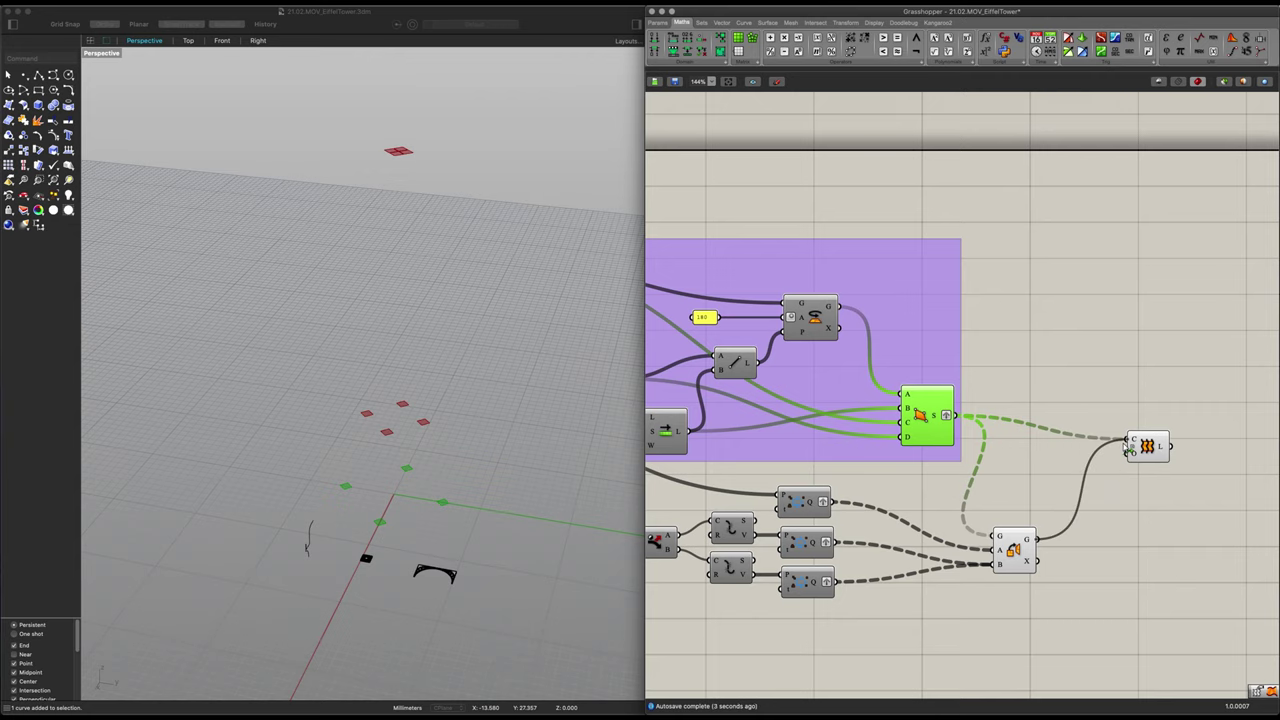
left_click(1149, 447)
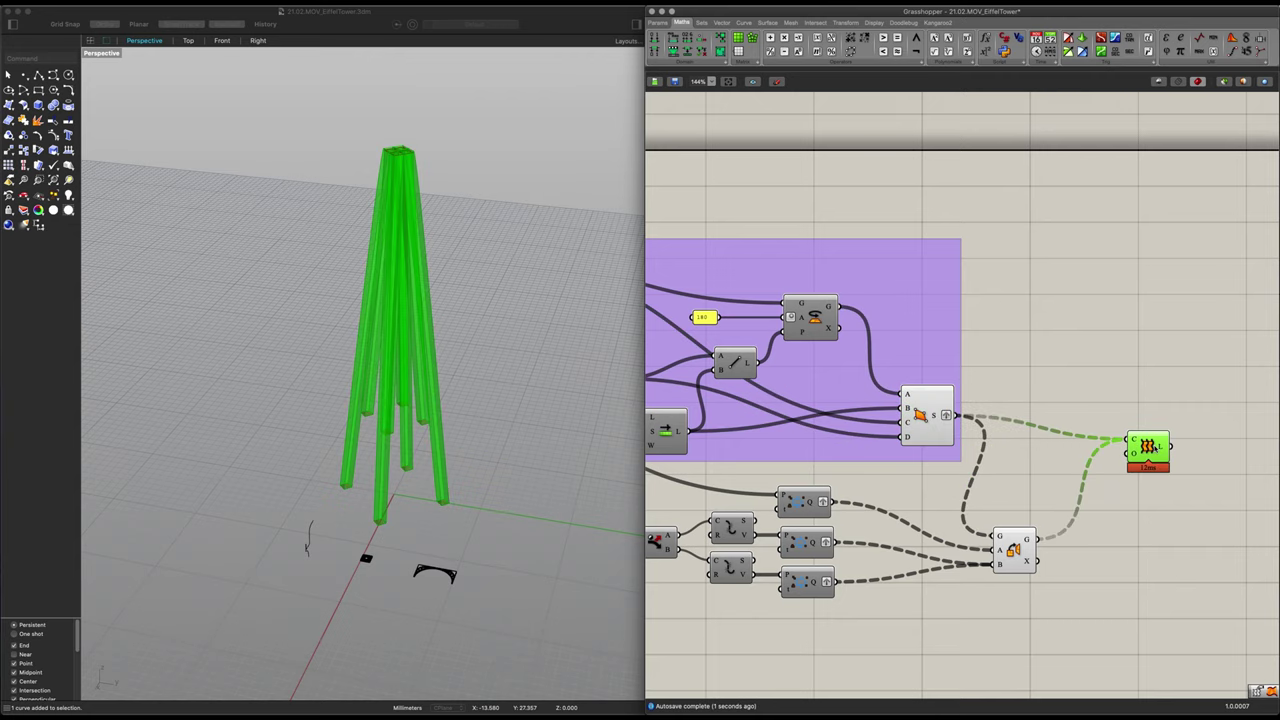
right_click_drag(1110, 543, 1120, 534)
right_click_drag(906, 557, 930, 557)
right_click_drag(463, 490, 458, 457)
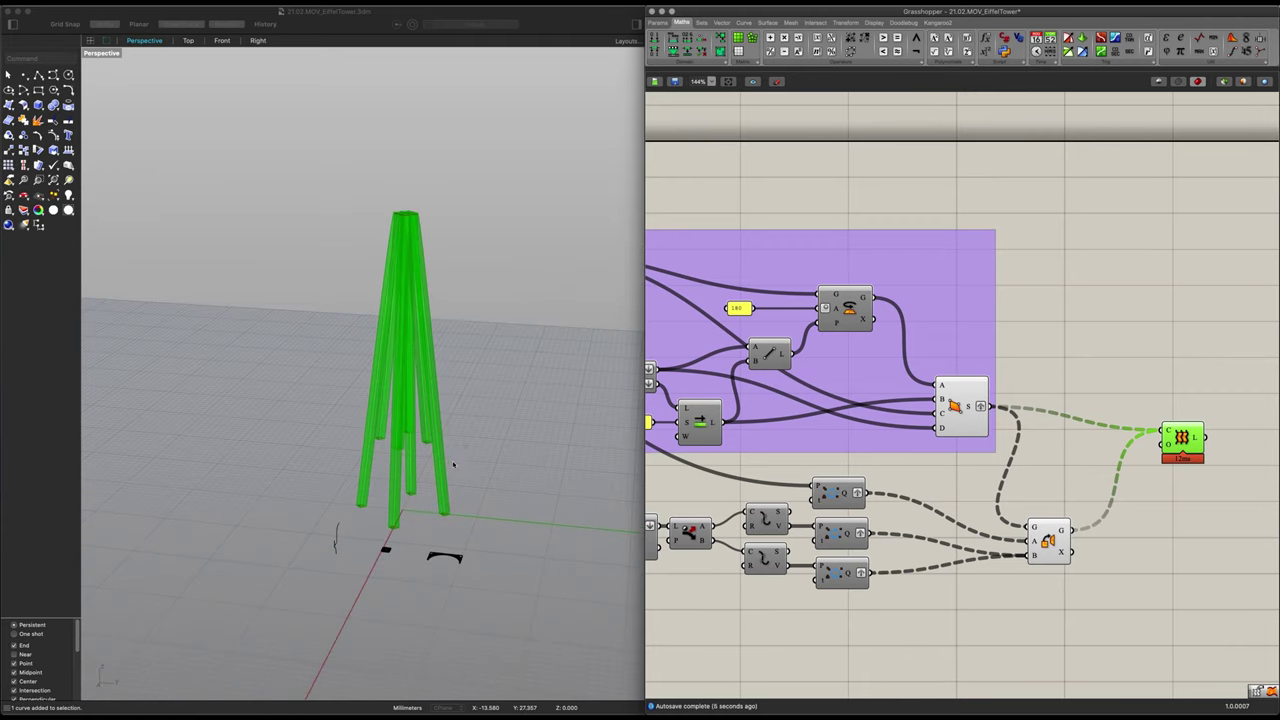
left_click(1047, 480)
mouse_move(377, 521)
right_mouse_down()
mouse_move(376, 468)
mouse_move(377, 529)
right_mouse_up()
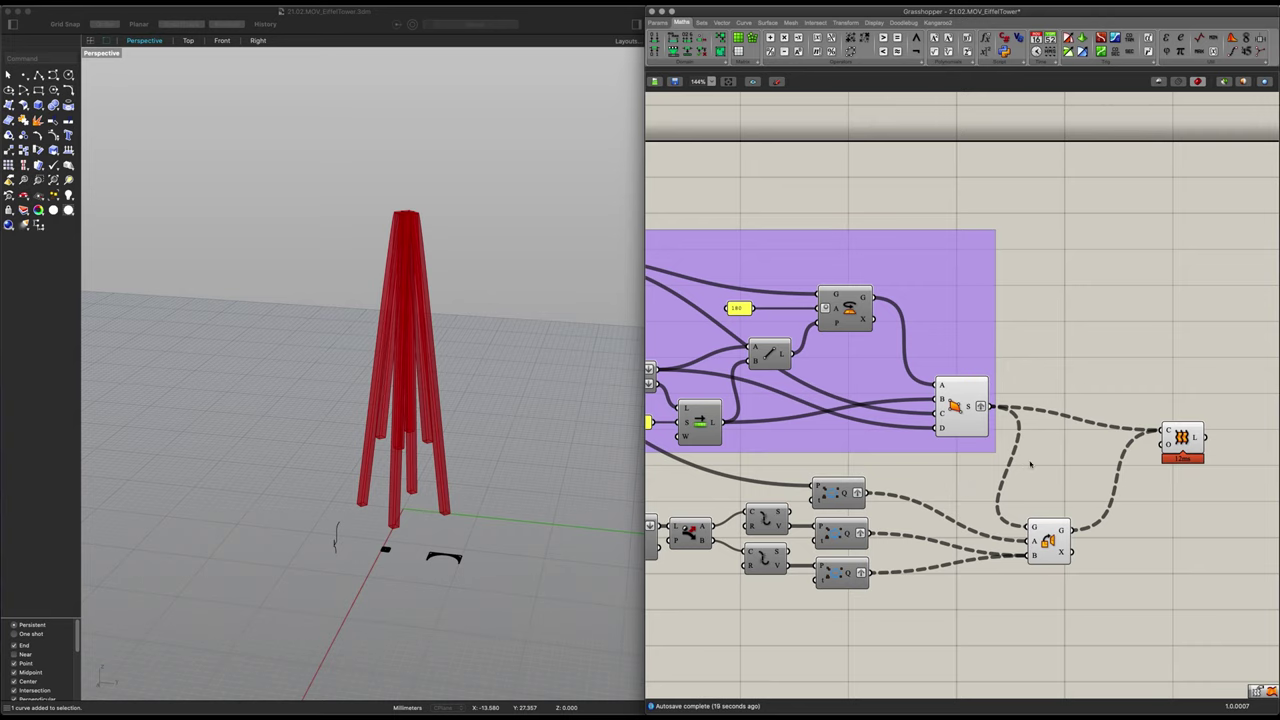
Graft the C input of the first Explode component in the Foundation Plates group
right_click_drag(731, 395, 813, 427)
scroll(808, 428, "down", 2)
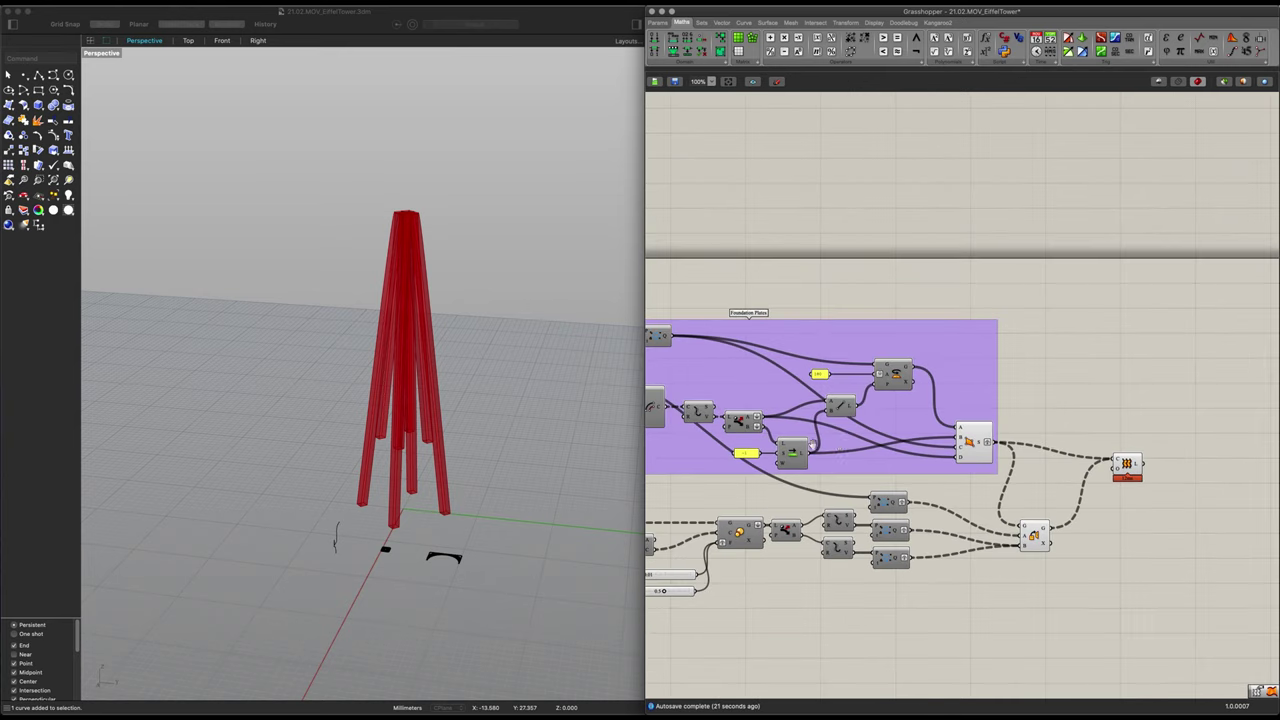
right_click_drag(665, 378, 1079, 394)
scroll(1079, 395, "up", 5)
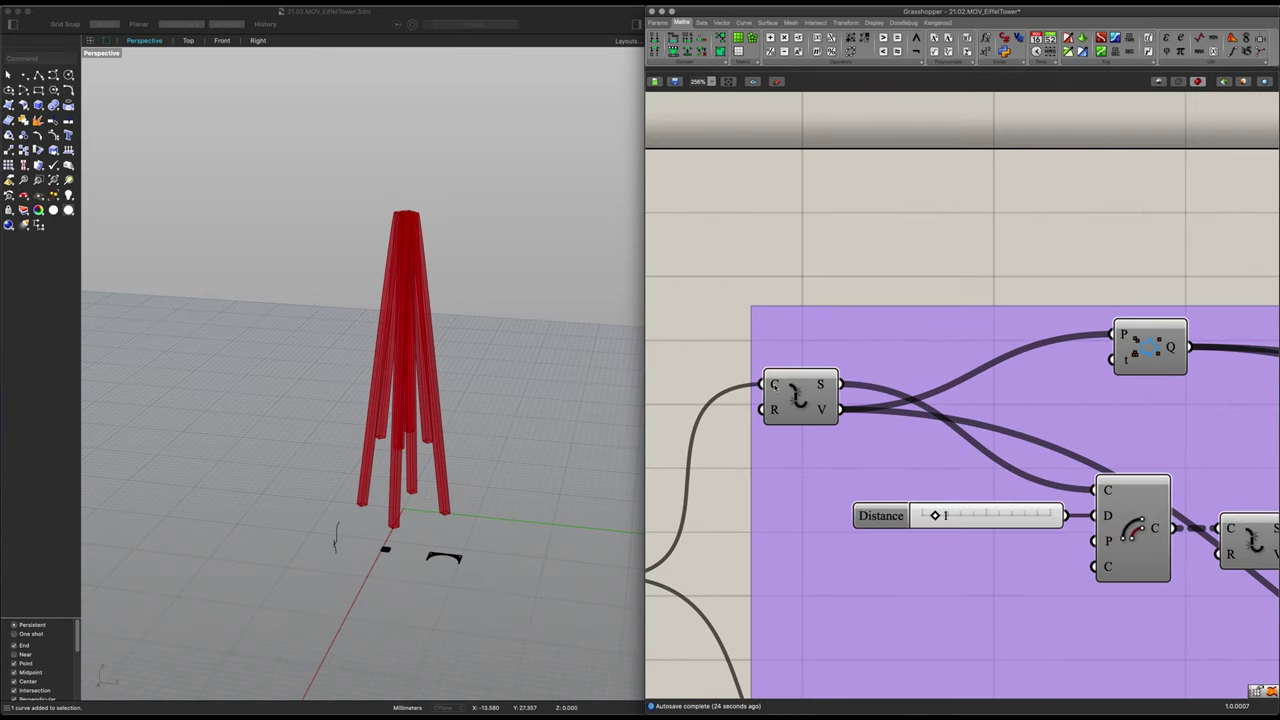
right_click(774, 386)
left_click(803, 469)
scroll(803, 469, "down", 6)
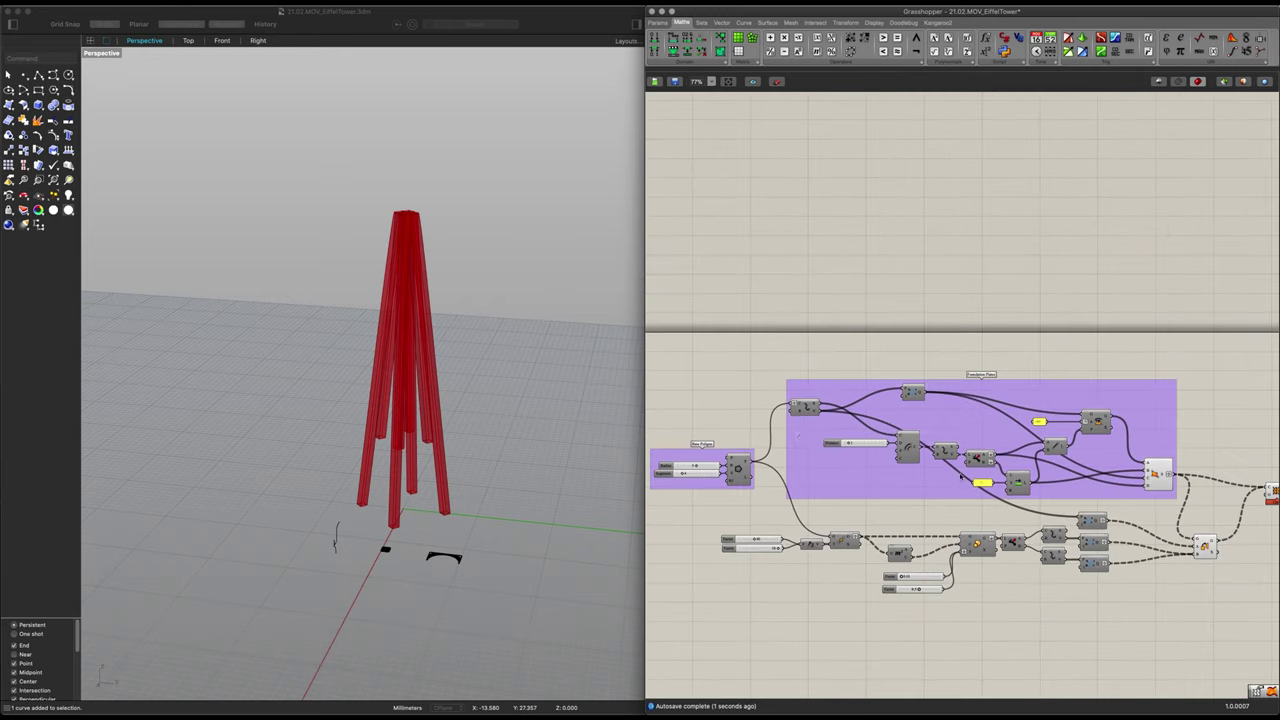
Rewire Loft's C input with the foundation plate surface's S output, adding Orient's G output as the second source
scroll(961, 478, "up", 5)
left_click(1152, 455)
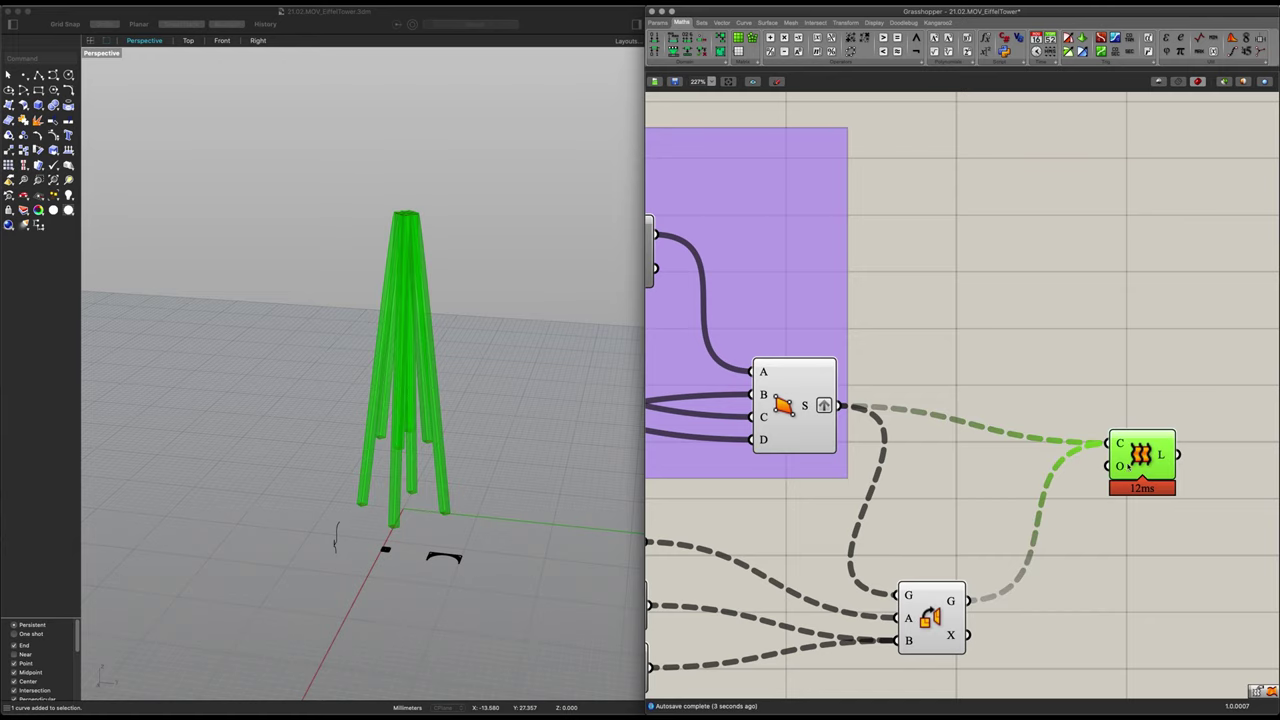
left_click_drag(846, 405, 1112, 442)
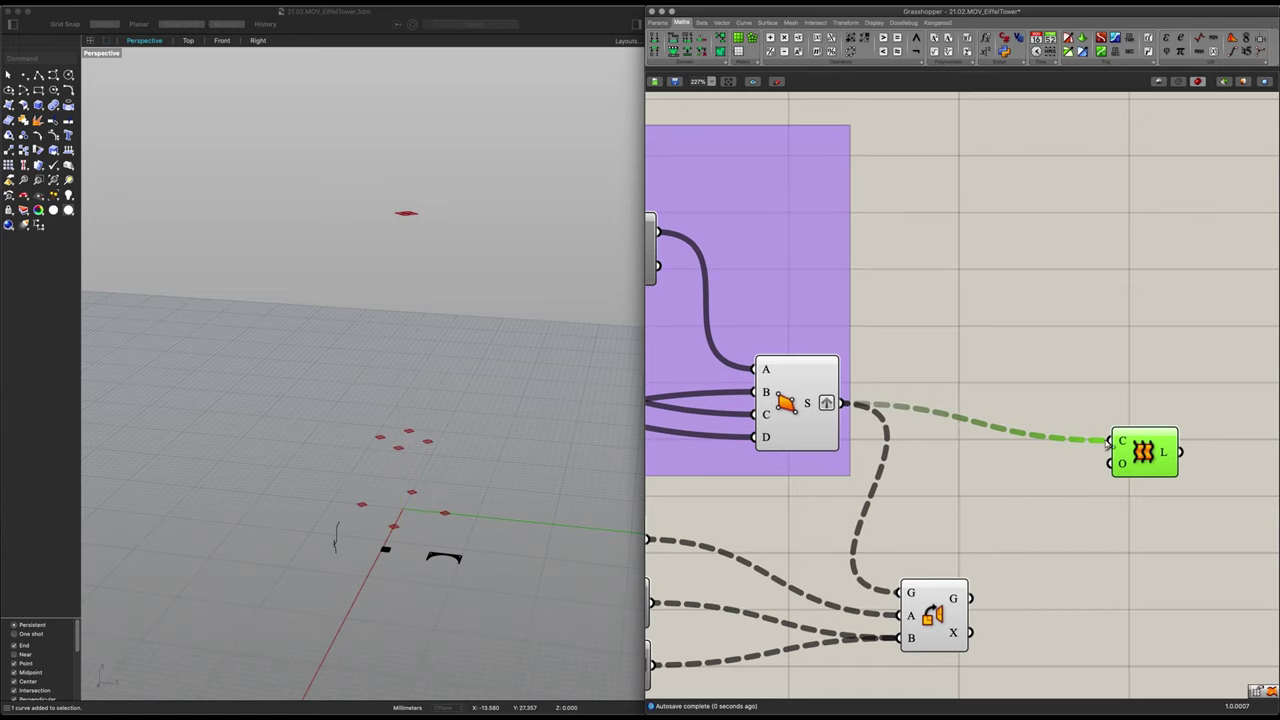
left_click_drag(971, 598, 1115, 442, "shift")
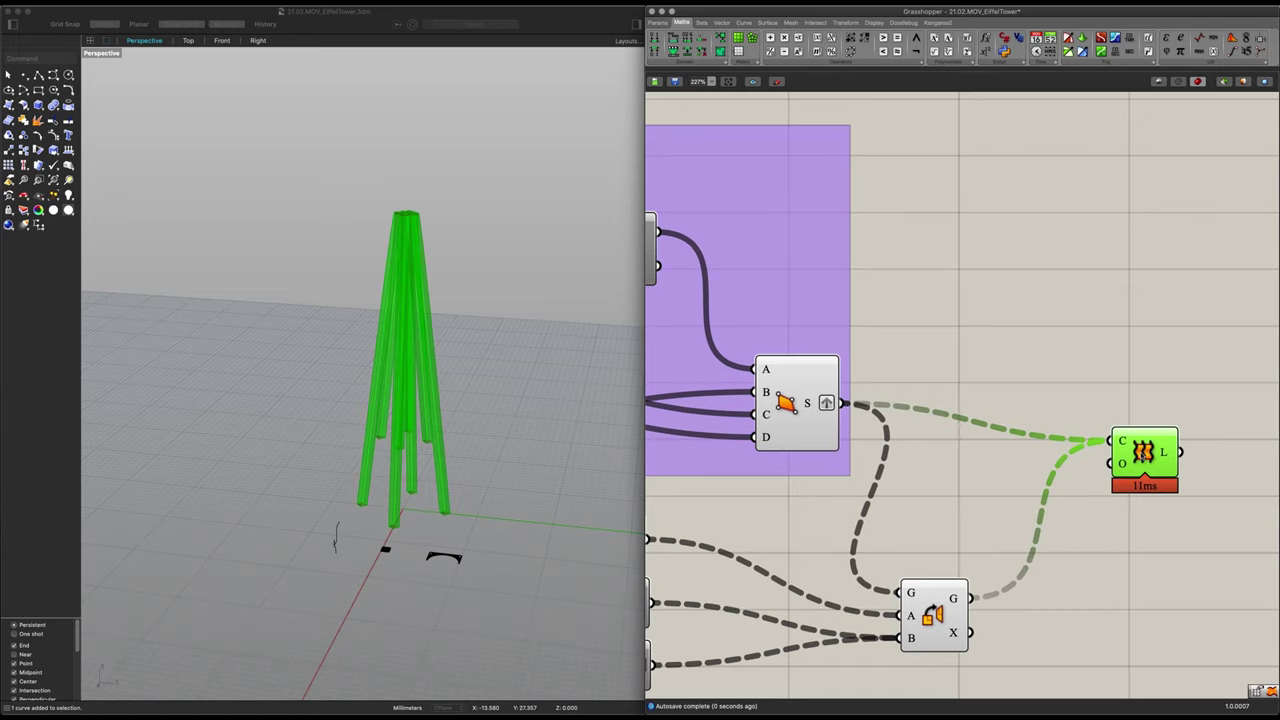
Graft the C inputs of the two lower Explode components that feed the removeDuplicatePts components
scroll(1014, 515, "down", 2)
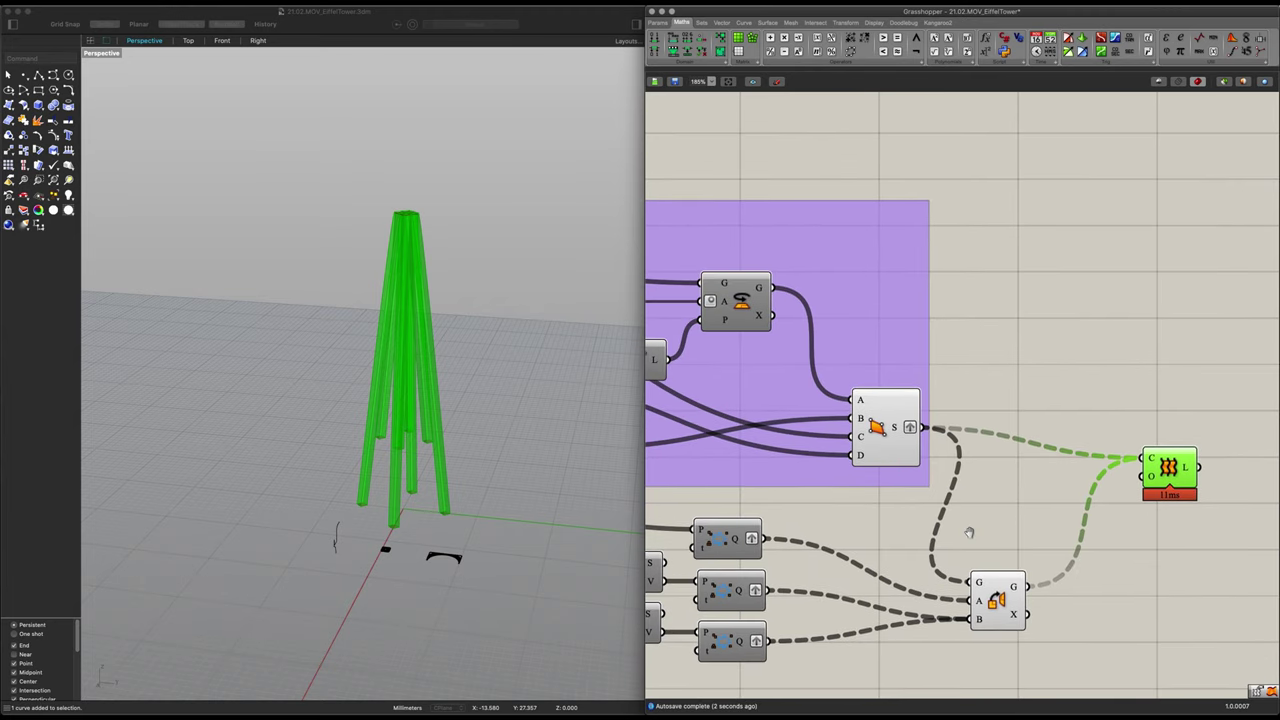
scroll(969, 514, "down", 2)
right_click_drag(866, 530, 923, 509)
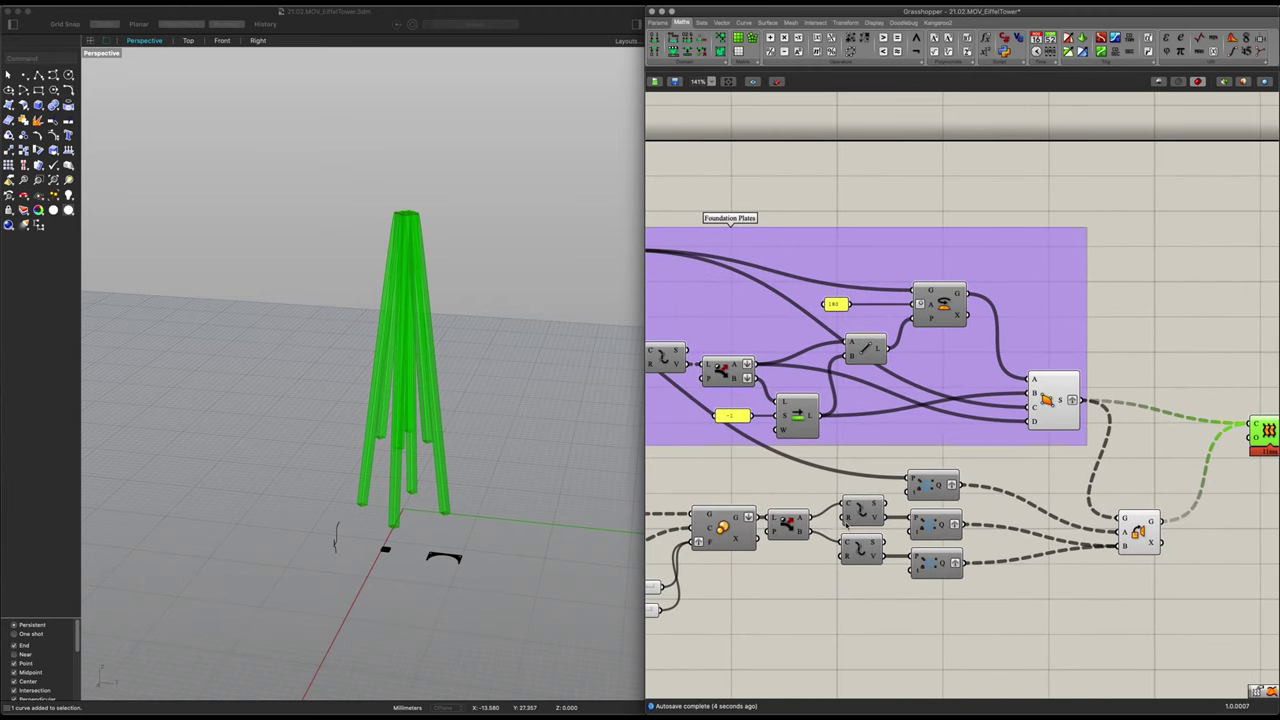
scroll(860, 525, "up", 5)
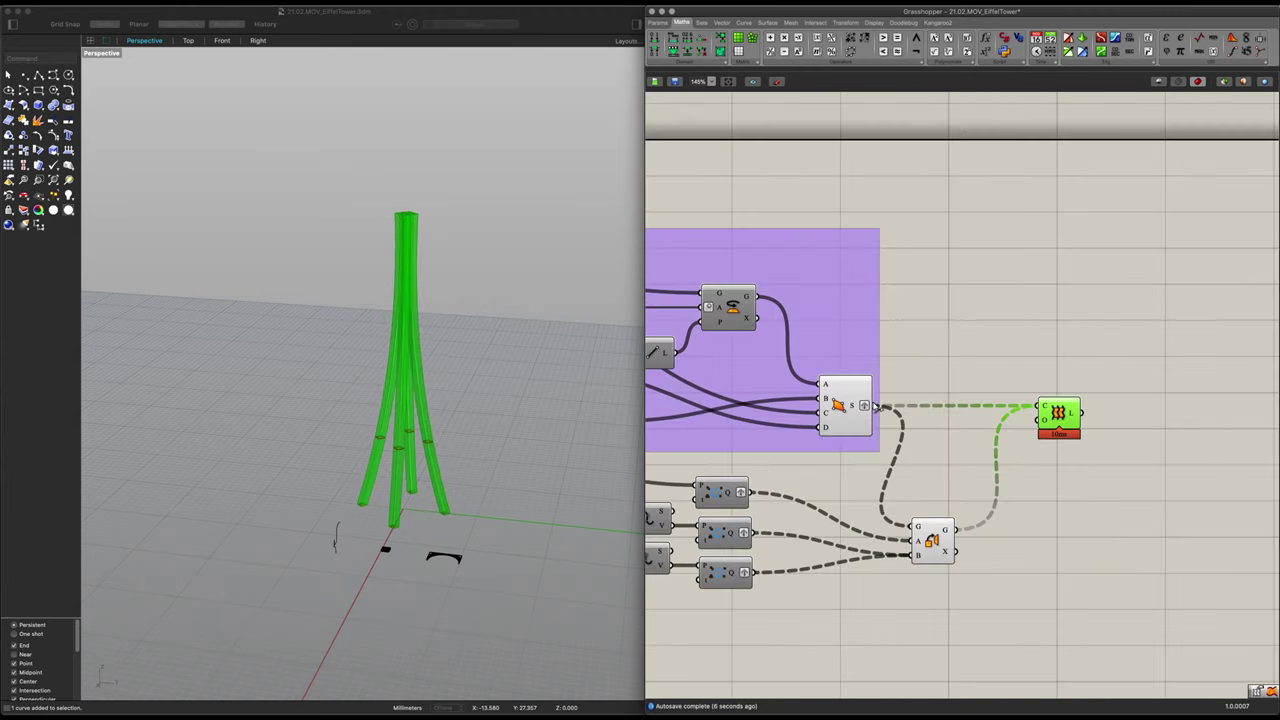
Reconnect Loft's C input so it takes the foundation plate surface's S output first and Orient's G output second
left_click_drag(876, 405, 1040, 407)
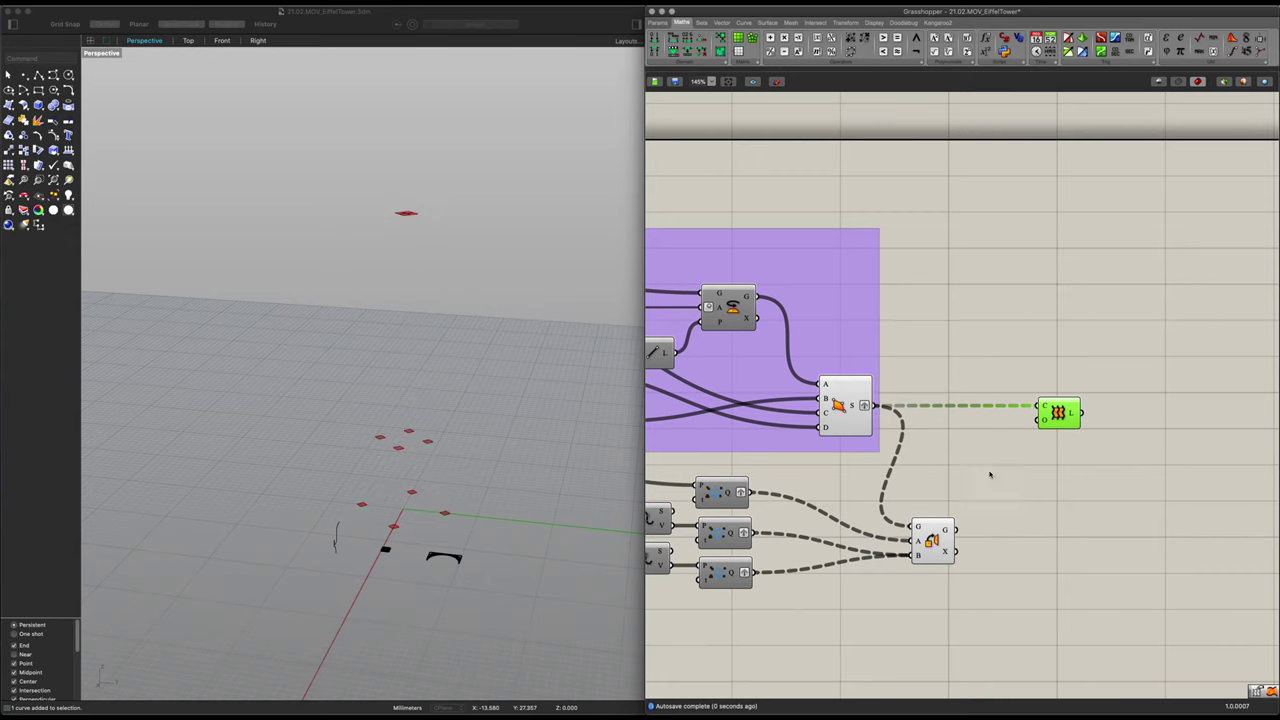
left_click_drag(955, 527, 1038, 405)
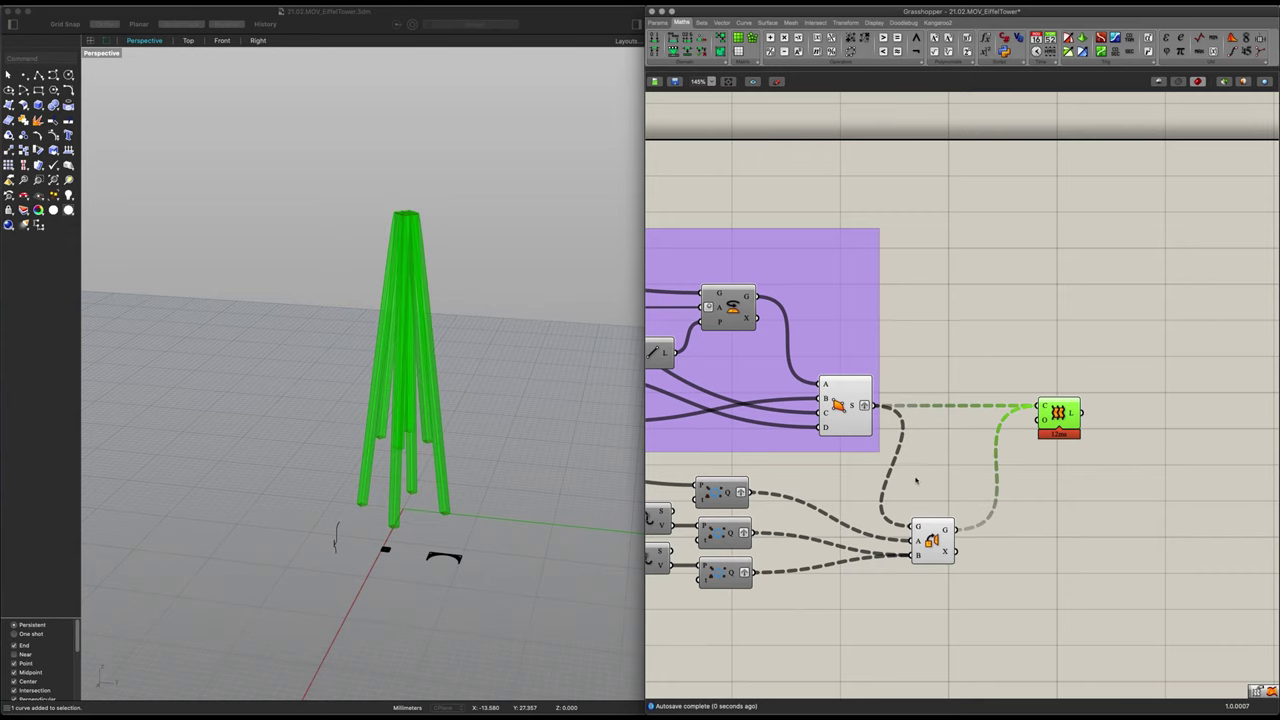
Swap the V outputs of the two lower Explode components between the P inputs of the lower two removeDuplicatePts components
right_click_drag(766, 535, 862, 492)
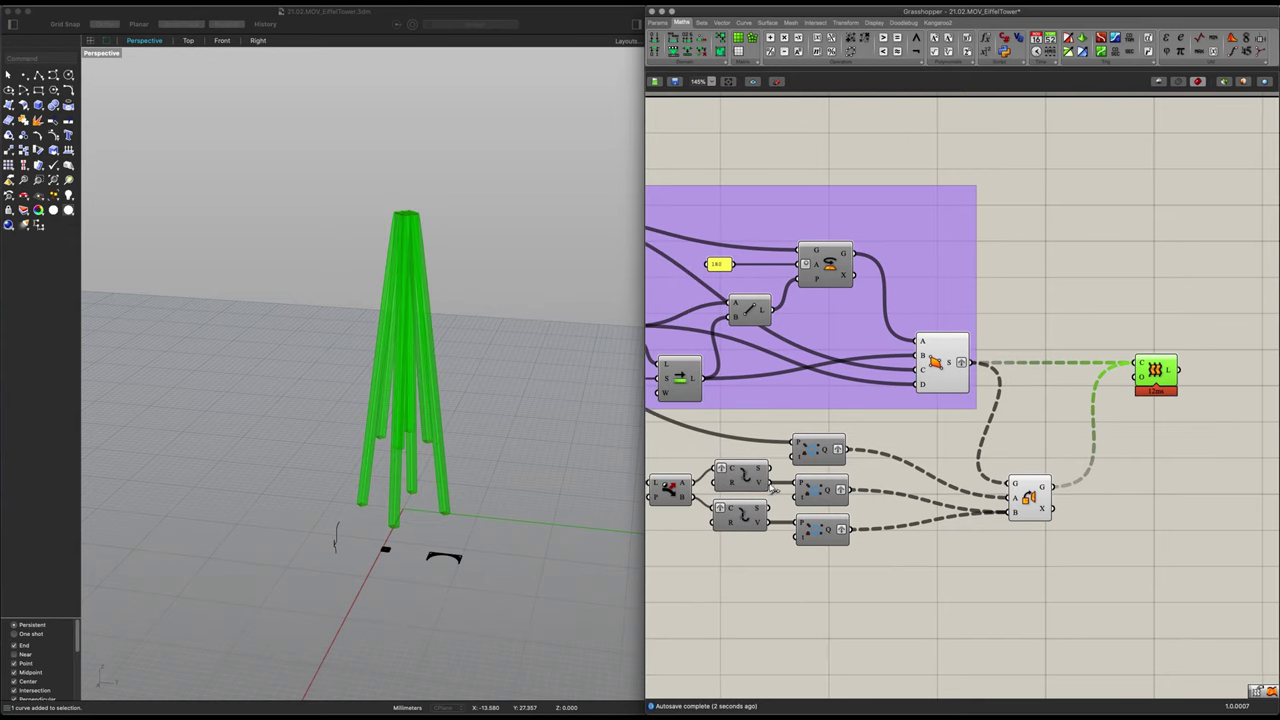
left_click_drag(768, 481, 797, 487)
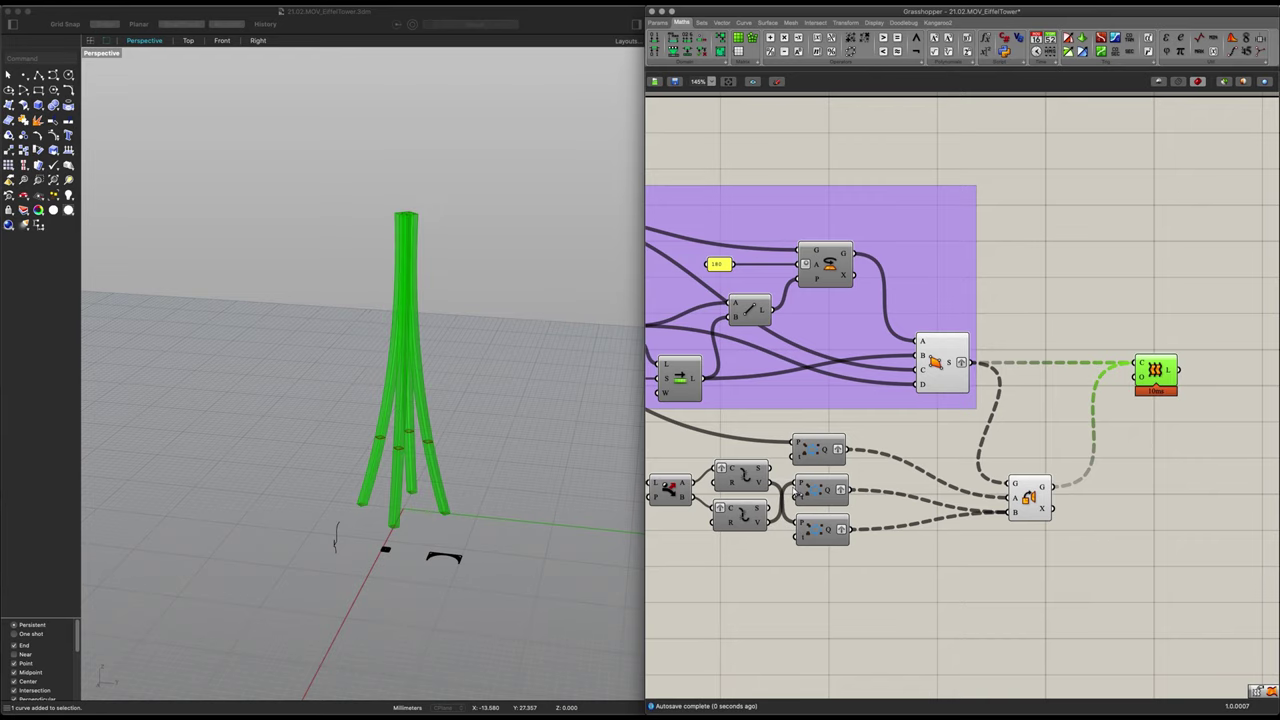
left_click(1104, 458)
left_click(1155, 370)
right_click_drag(1129, 446, 1091, 460)
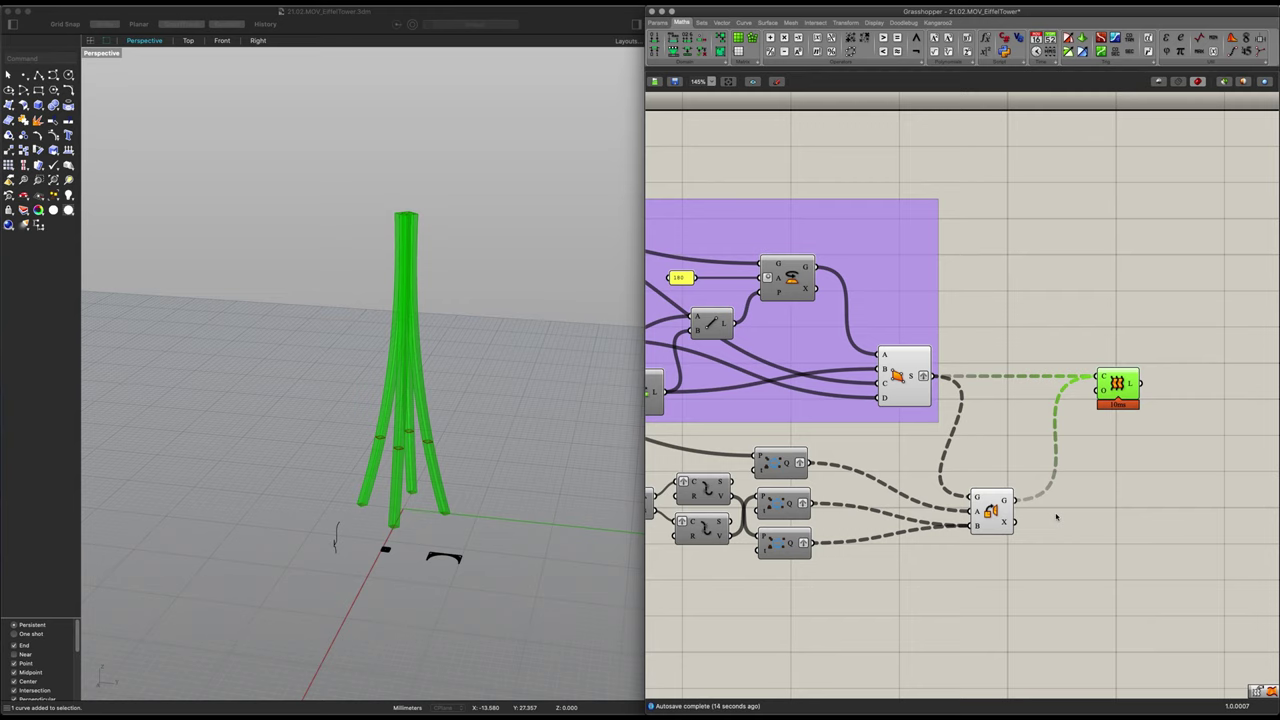
left_click(1094, 486)
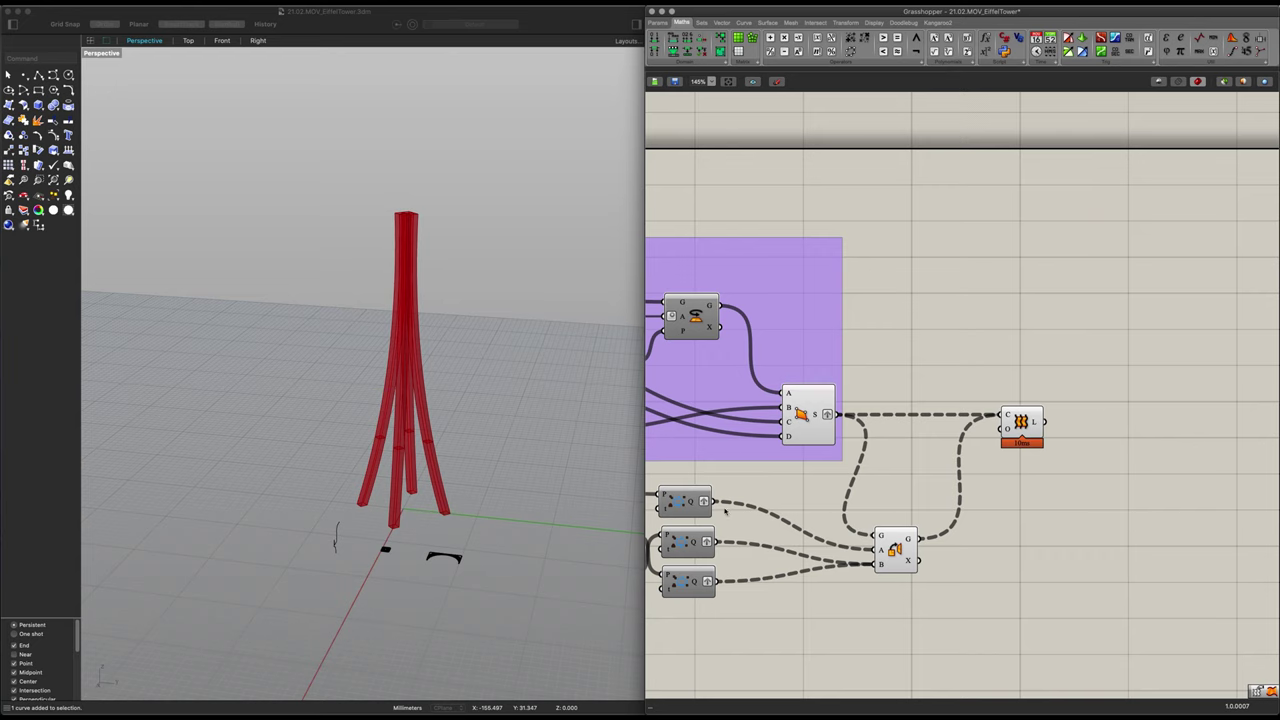
Review the definition from the base polygon through to Loft and inspect the lofted tower legs in the viewport
right_click_drag(730, 511, 1042, 488)
right_click_drag(806, 491, 1089, 445)
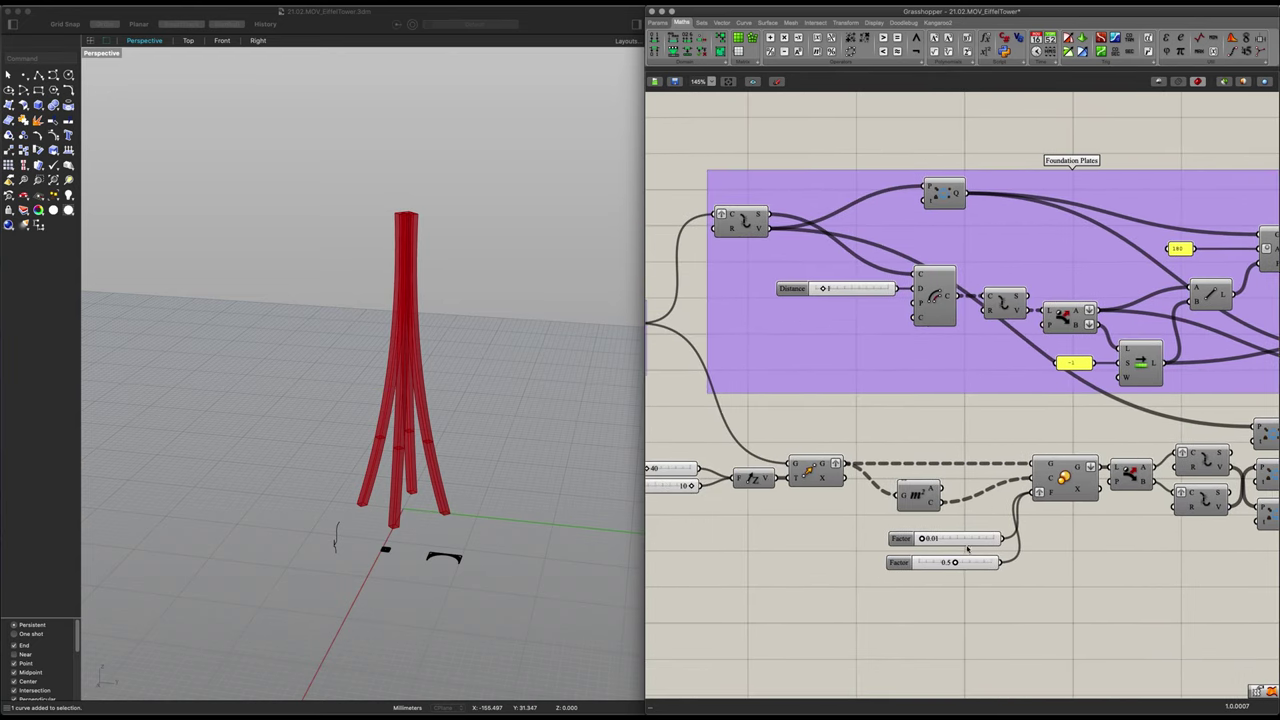
scroll(1039, 496, "left", 5)
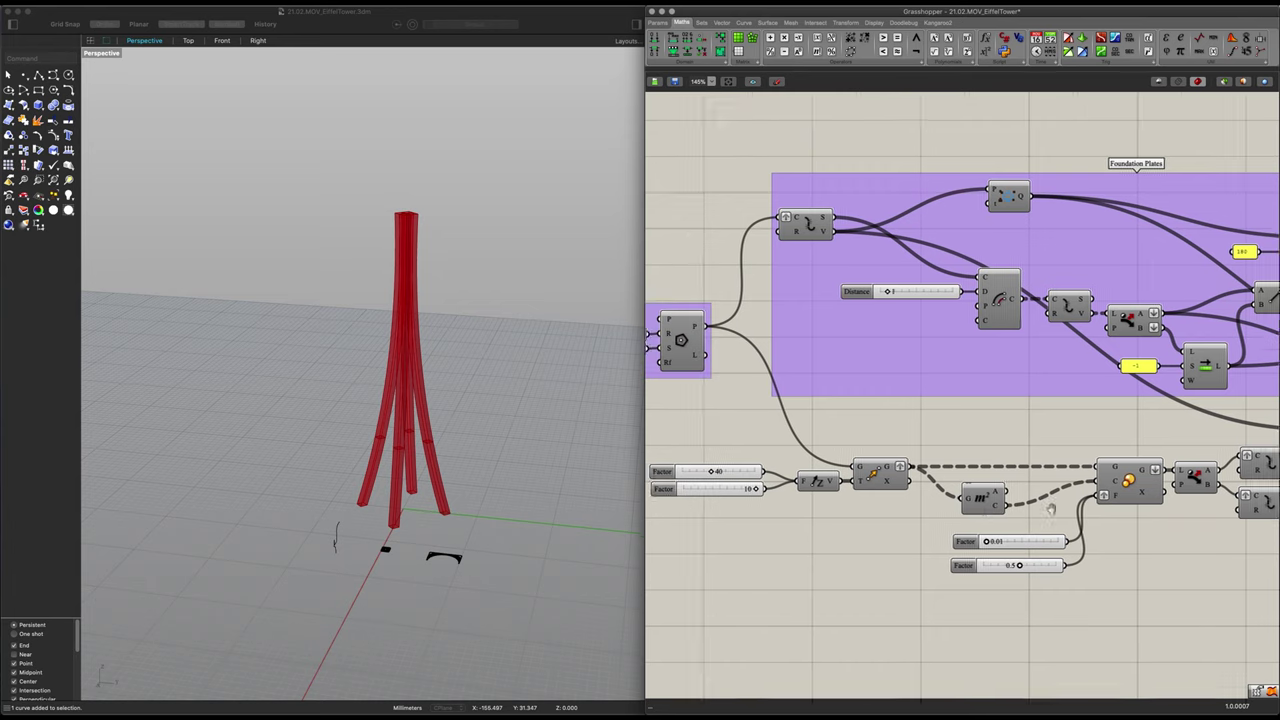
scroll(1071, 510, "right", 12)
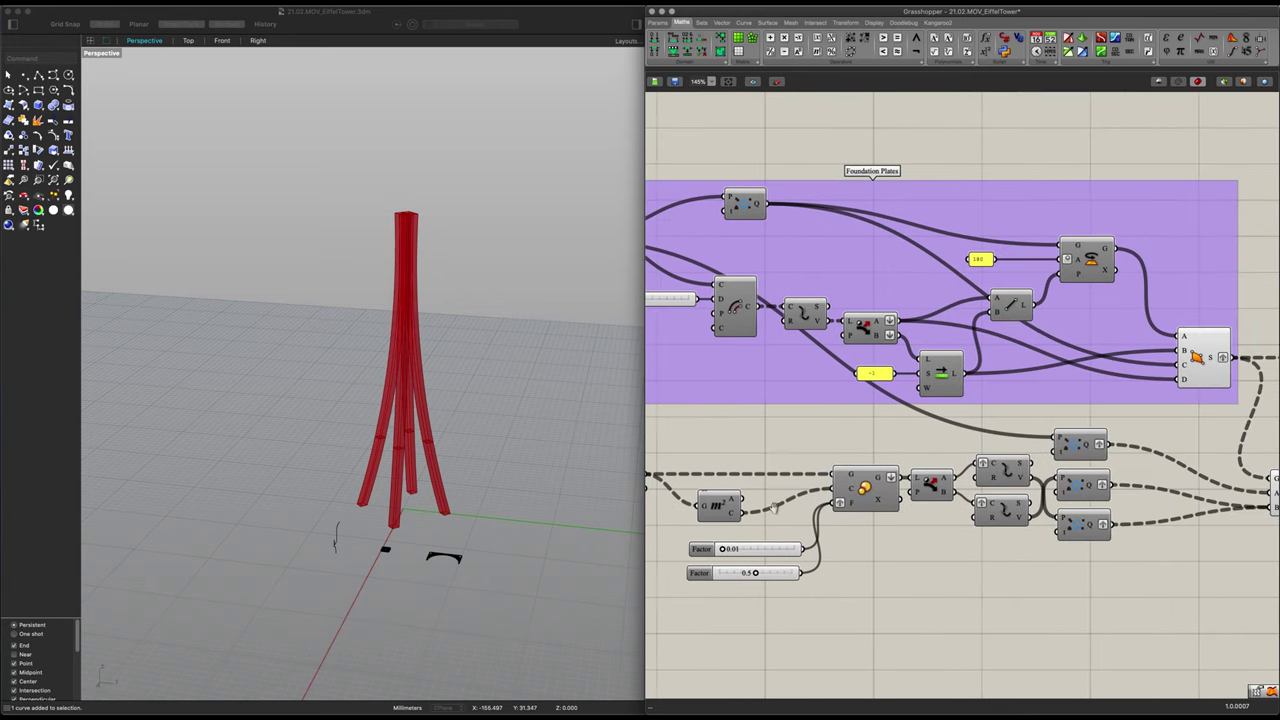
right_click_drag(961, 508, 762, 537)
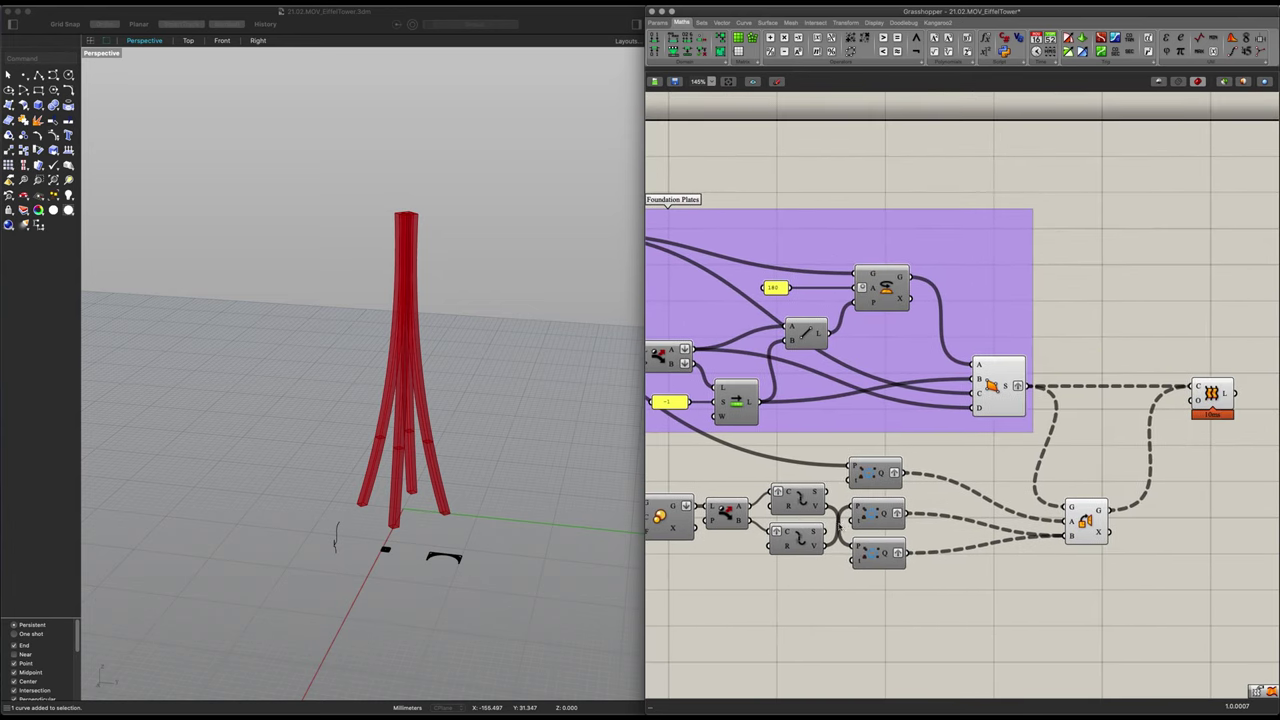
scroll(975, 503, "right", 7)
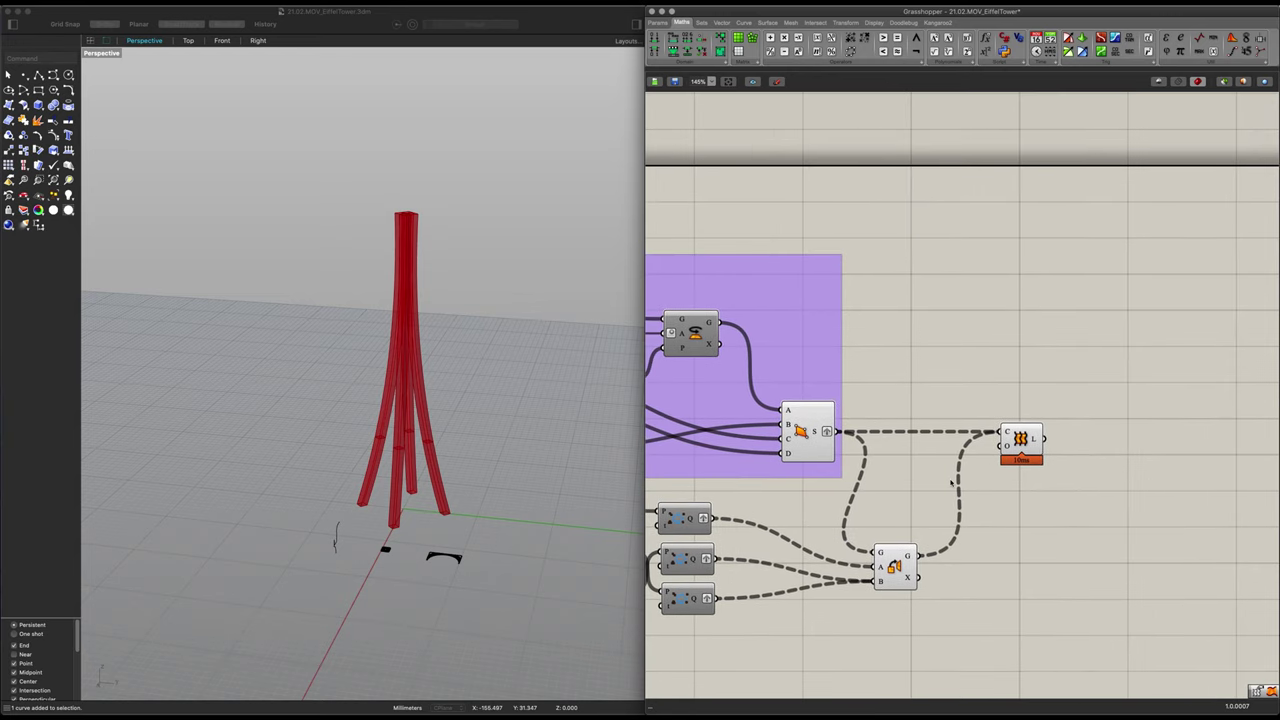
right_click_drag(452, 439, 450, 428)
right_click_drag(435, 379, 432, 414)
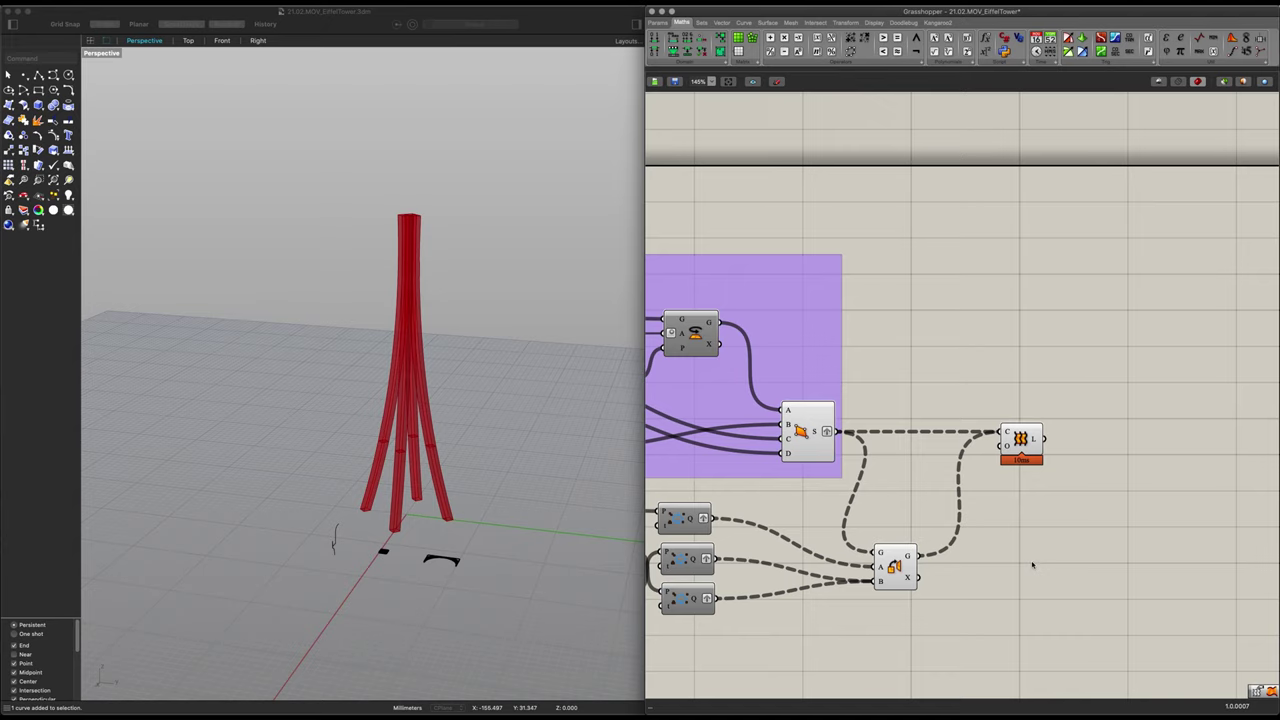
scroll(986, 517, "right", 5)
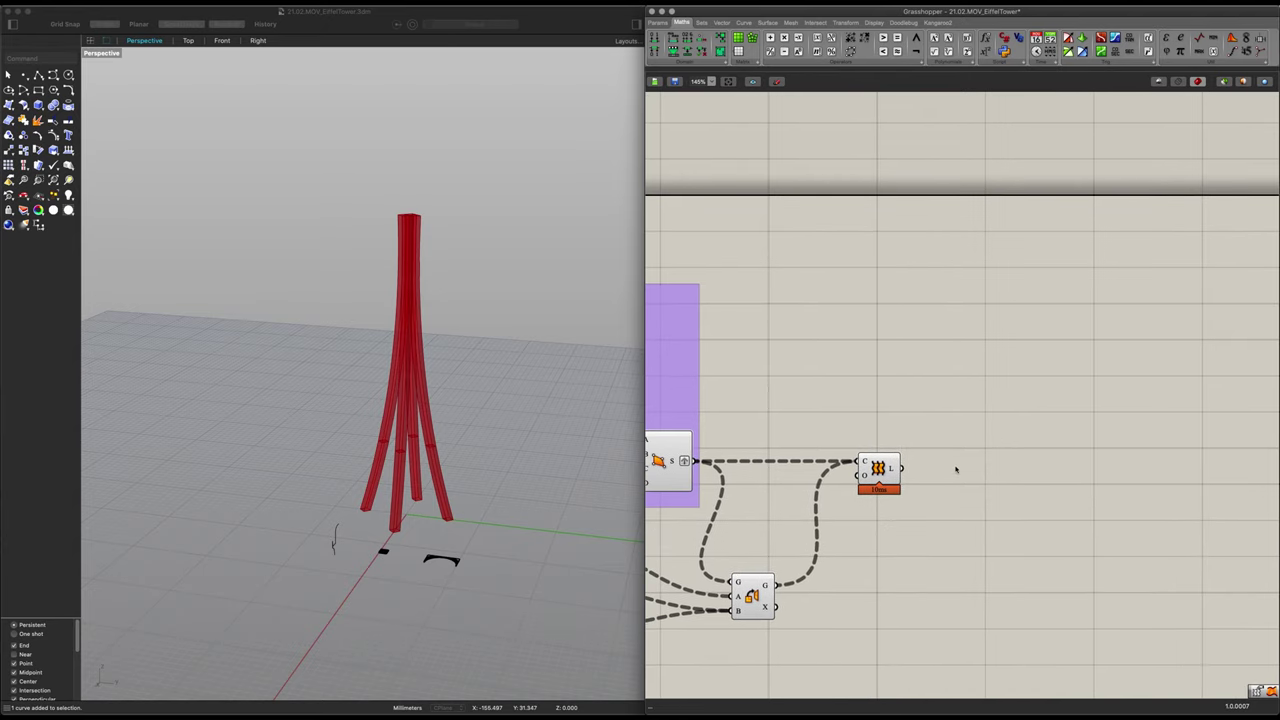
Add a Deconstruct Brep component beside Loft and connect Loft's L output to its B input
left_click(887, 470)
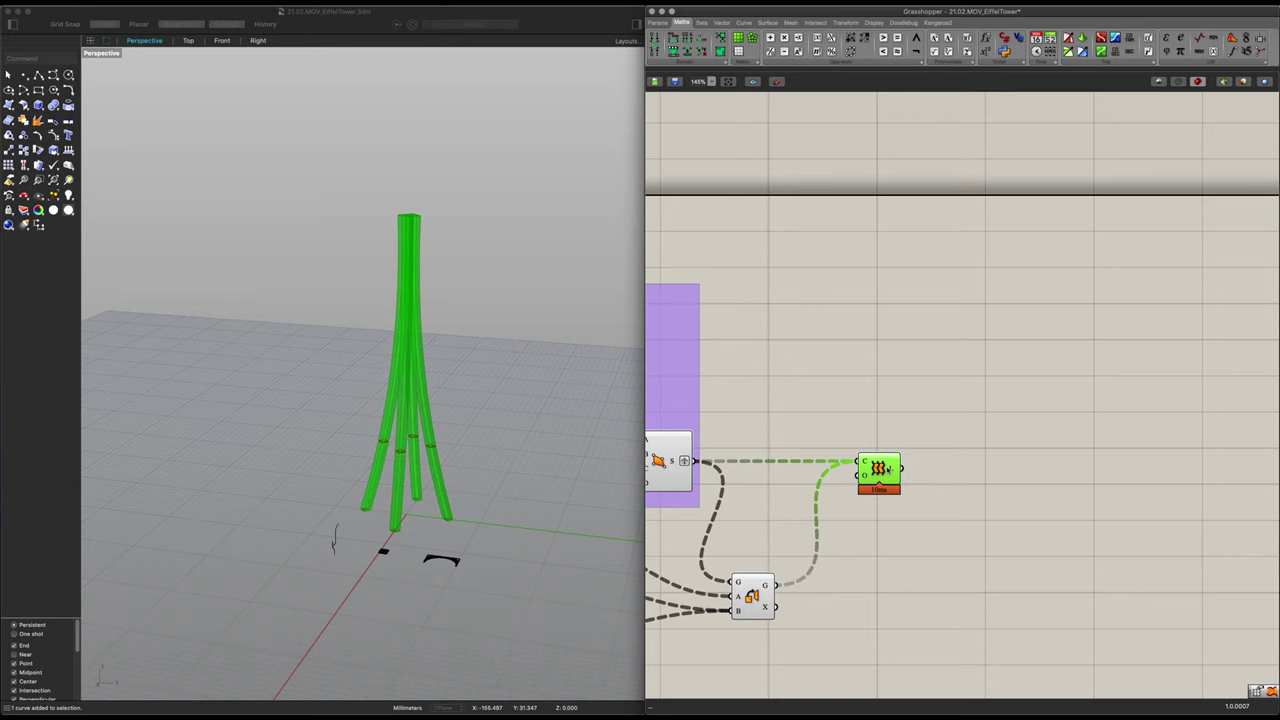
double_click(957, 485)
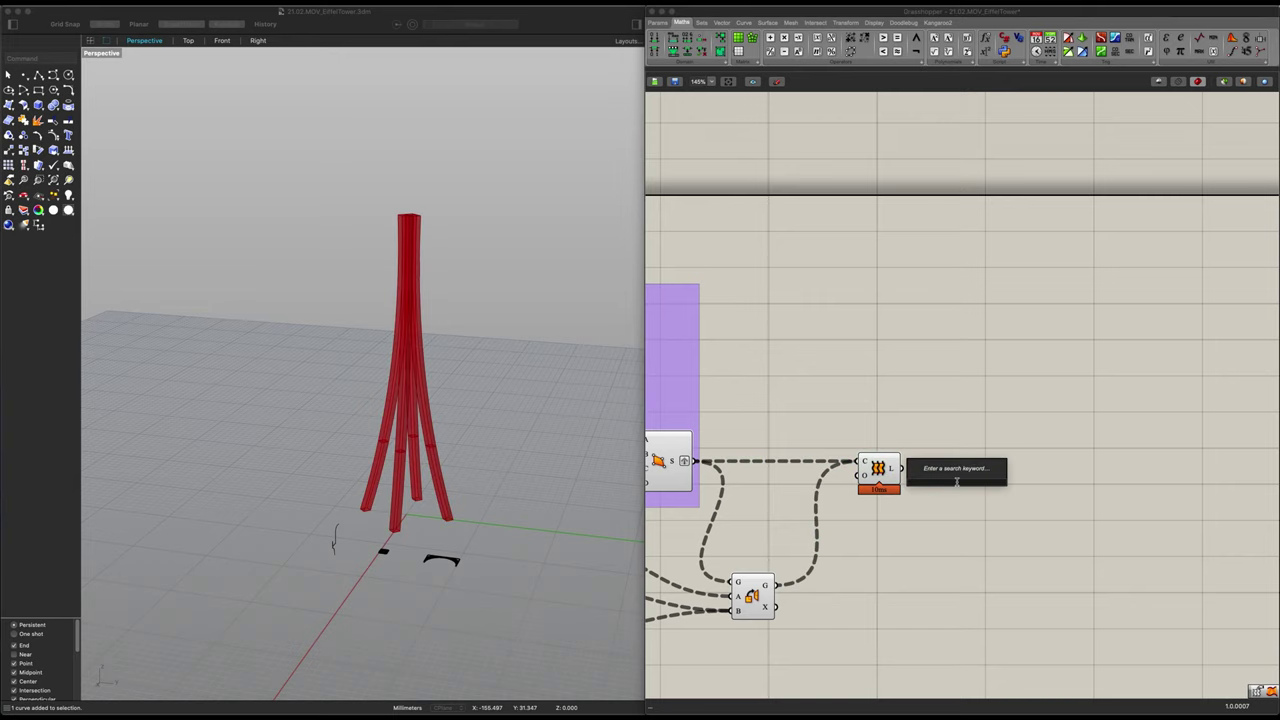
type("decons")
key("Up")
key("Up")
key("Up")
key("Up")
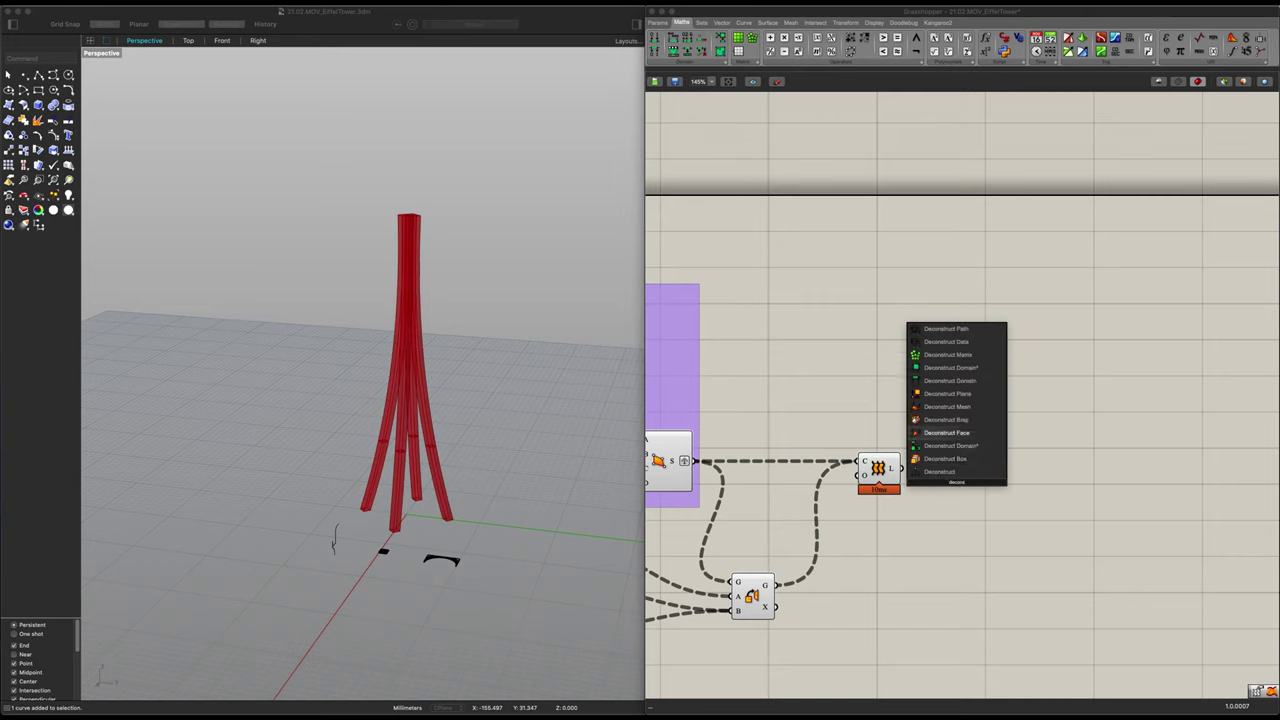
key("Return")
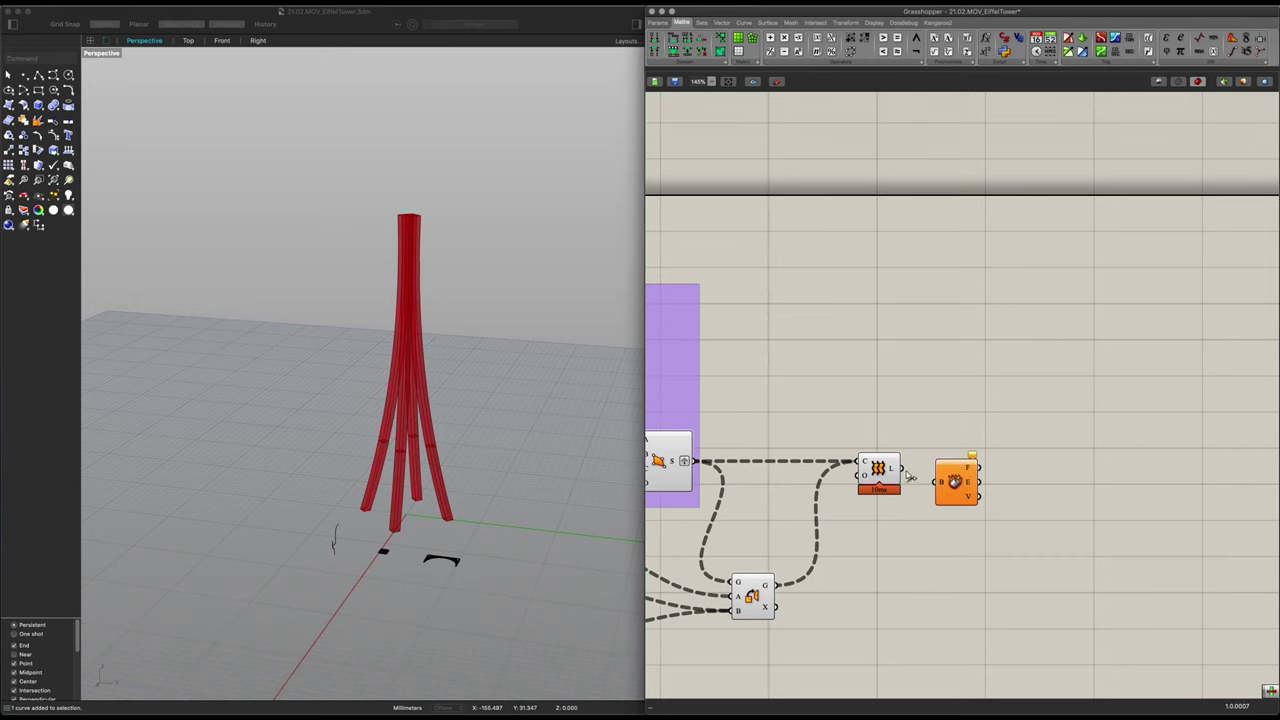
left_click_drag(955, 484, 937, 473)
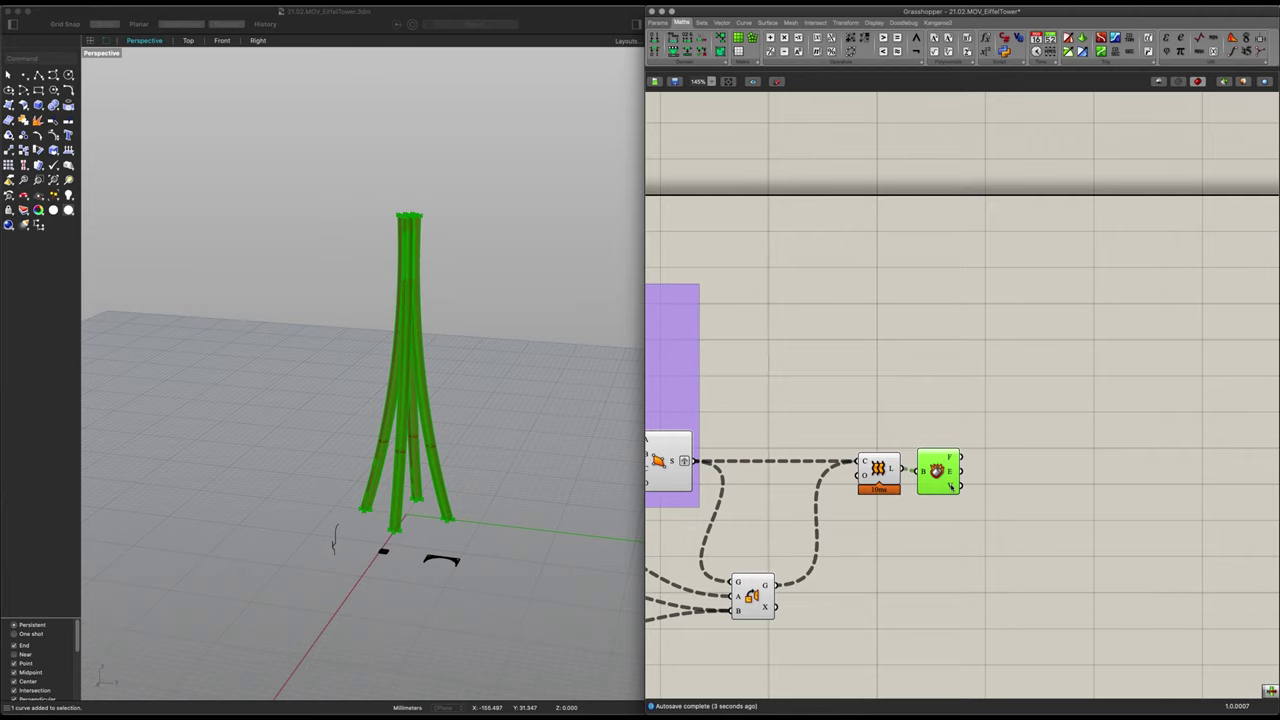
left_click_drag(938, 486, 932, 482)
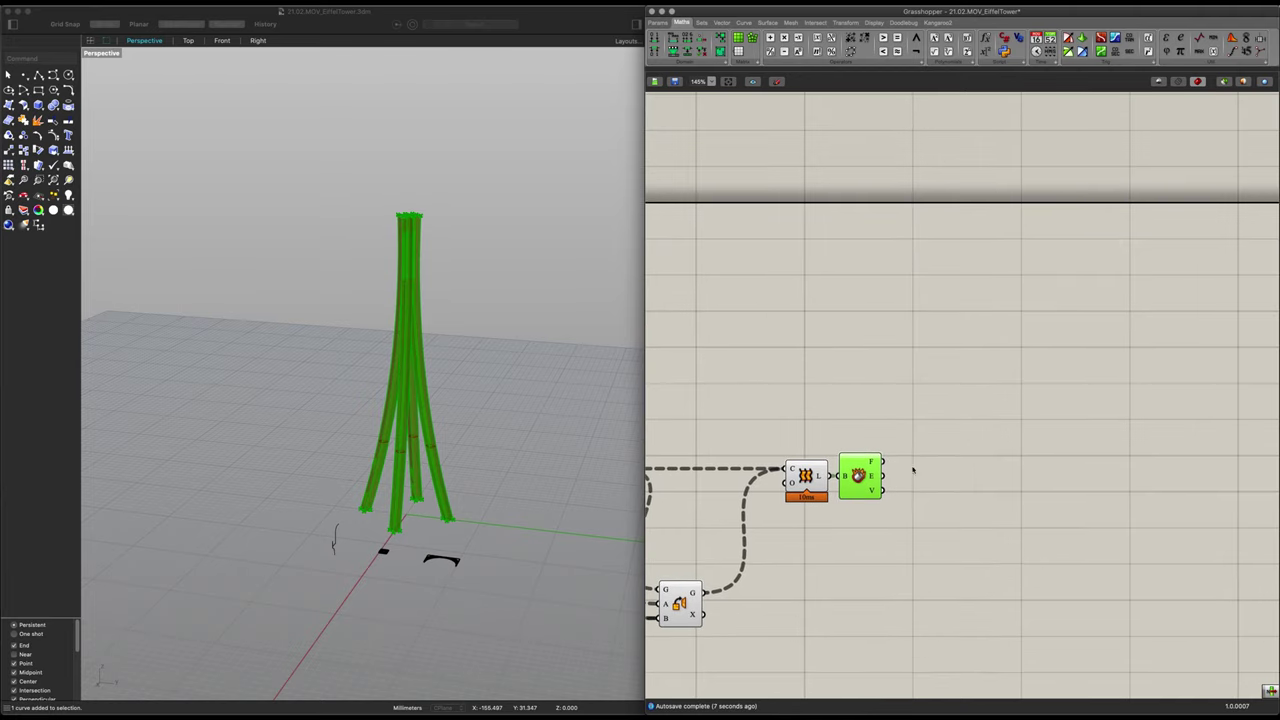
scroll(912, 470, "up", 3)
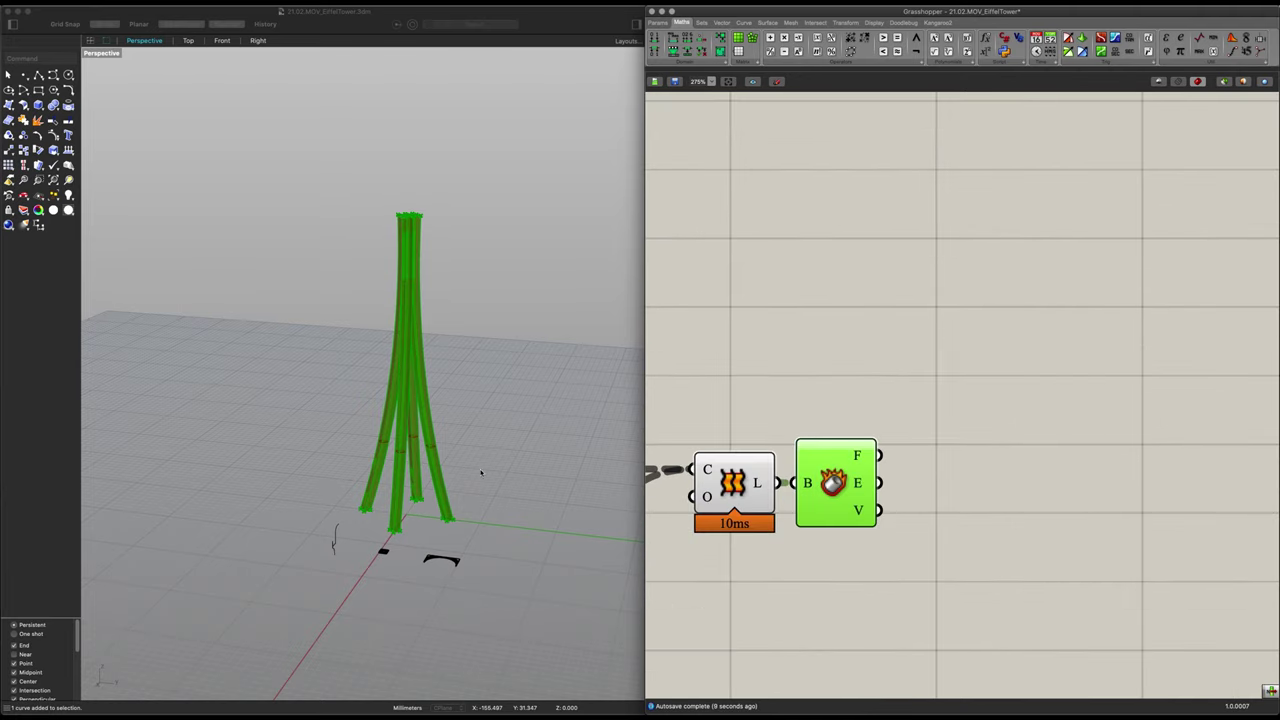
Turn off the previews of Loft, Orient and the foundation plate surface component
left_click(741, 500)
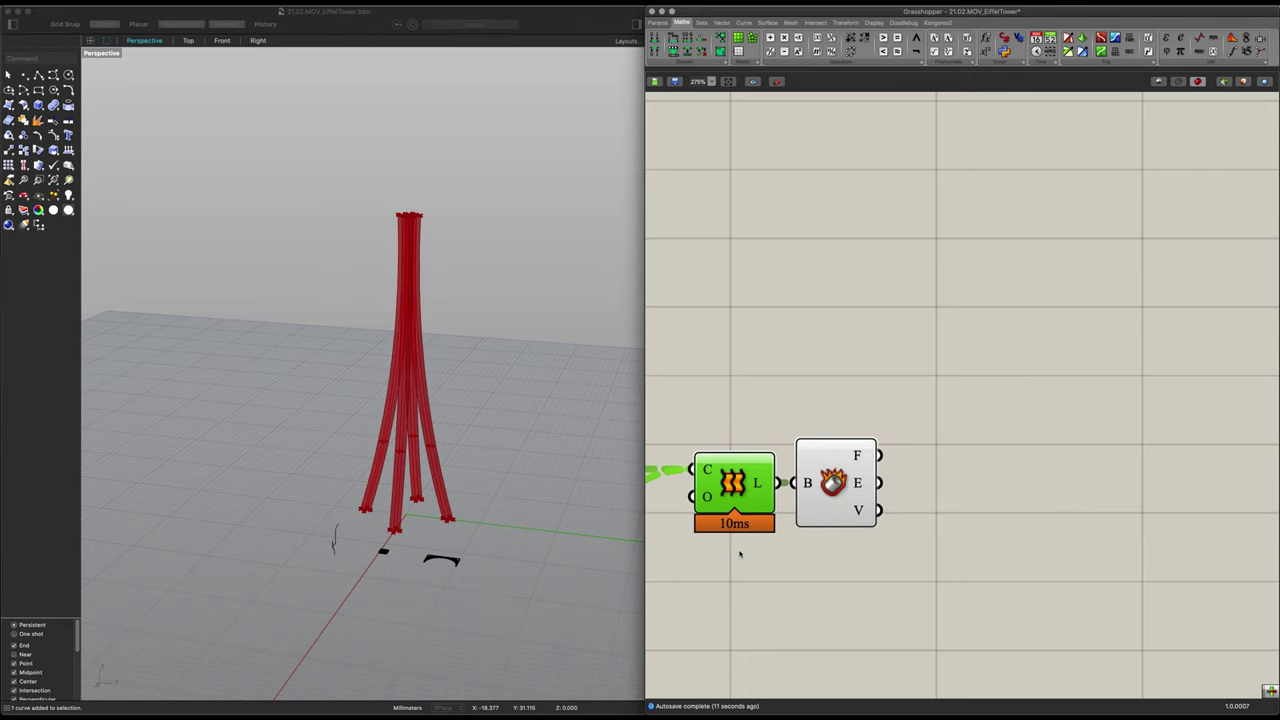
right_click_drag(740, 554, 1011, 520)
scroll(946, 547, "down", 4)
left_click(904, 593)
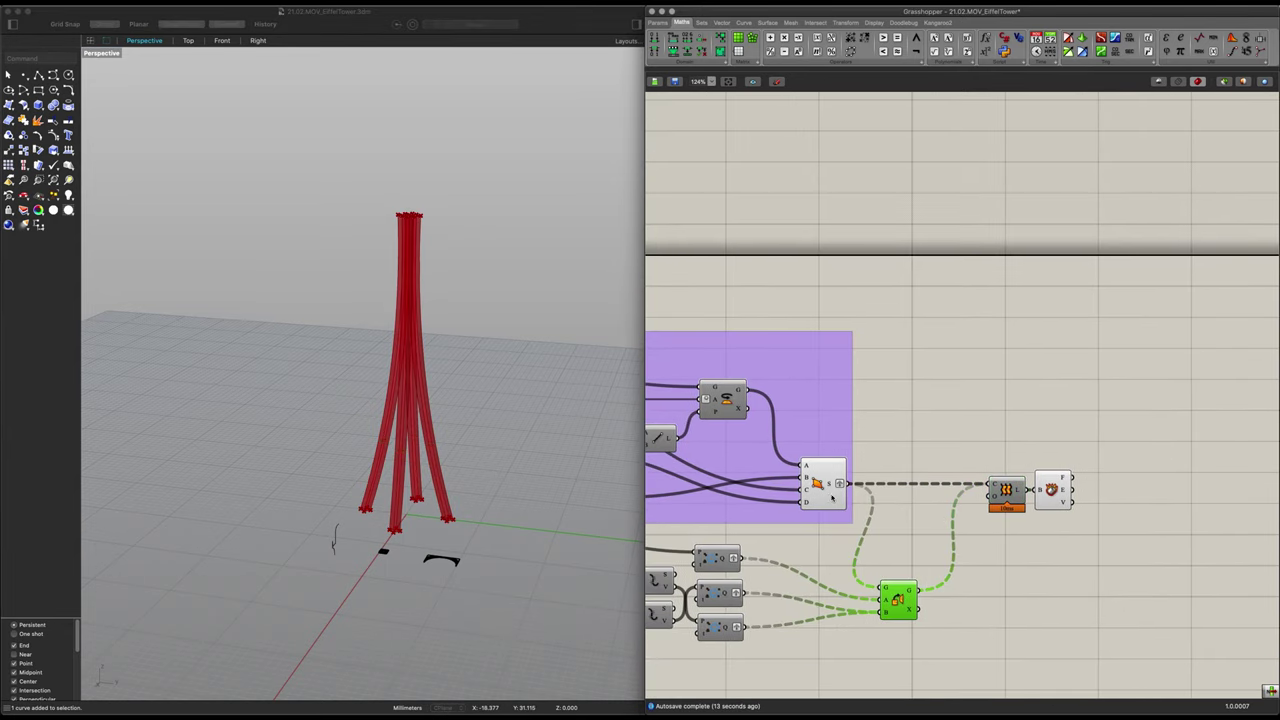
left_click(829, 494)
scroll(1093, 485, "down", 2)
scroll(1093, 485, "up", 3)
right_click_drag(983, 488, 882, 505)
scroll(878, 505, "up", 2)
Shift Deconstruct Brep slightly away from Loft and graft its F output
left_click(826, 486)
scroll(885, 496, "up", 2)
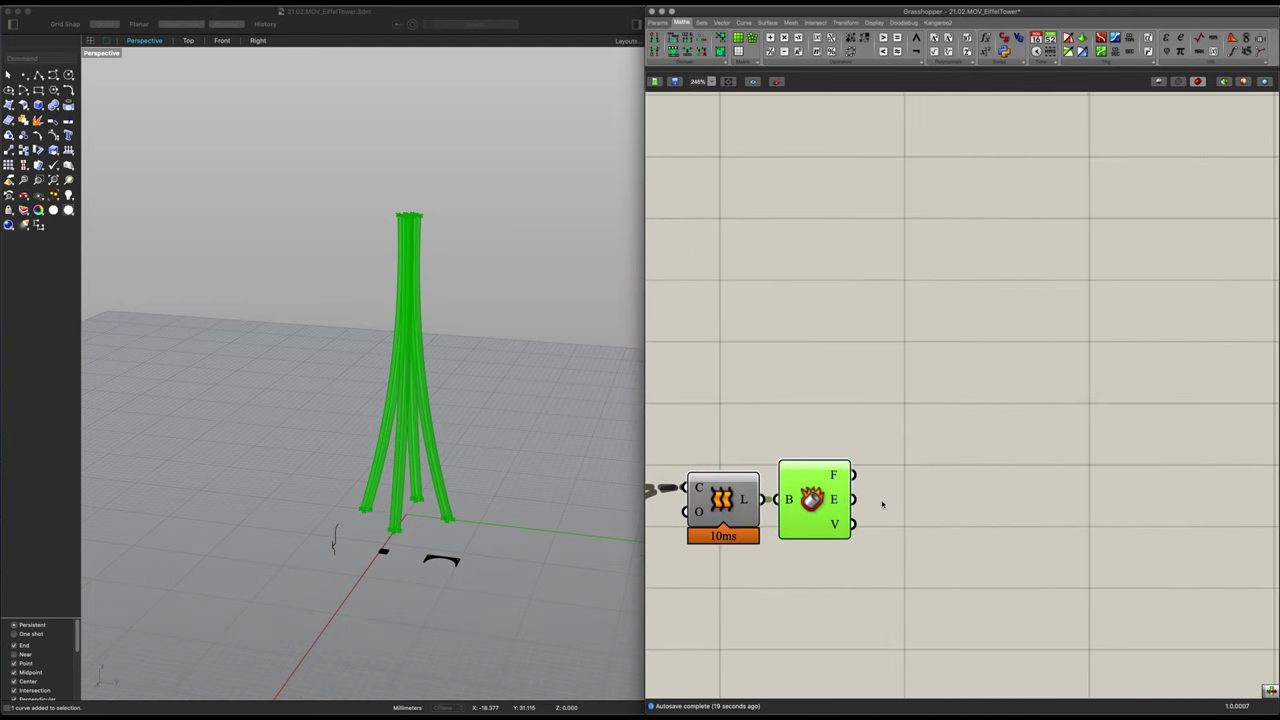
left_click_drag(828, 484, 839, 483)
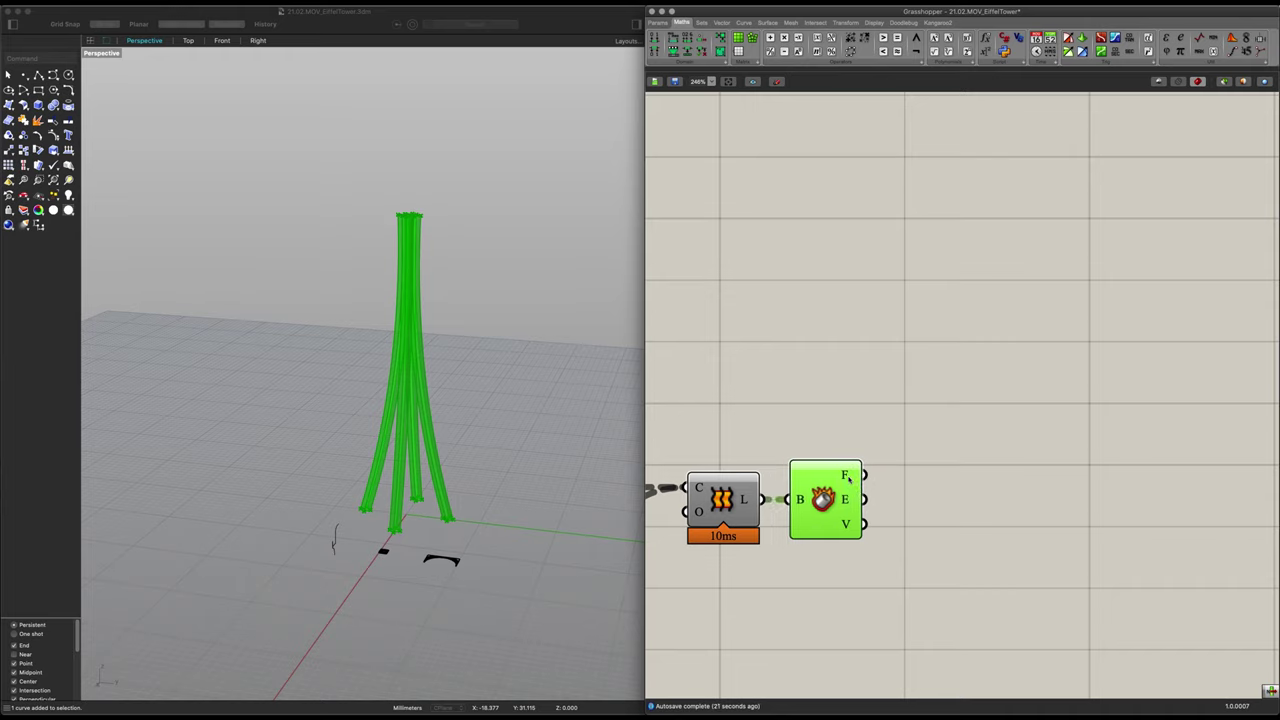
right_click(850, 479)
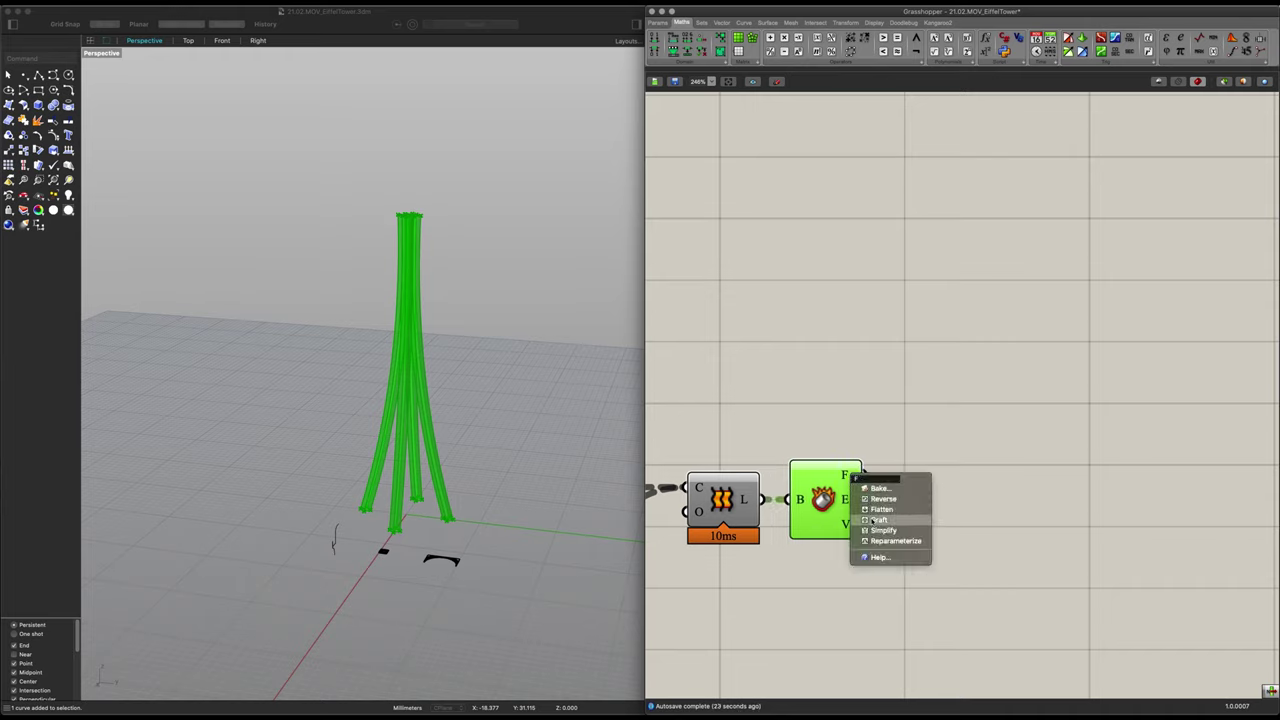
left_click(874, 520)
left_click(985, 512)
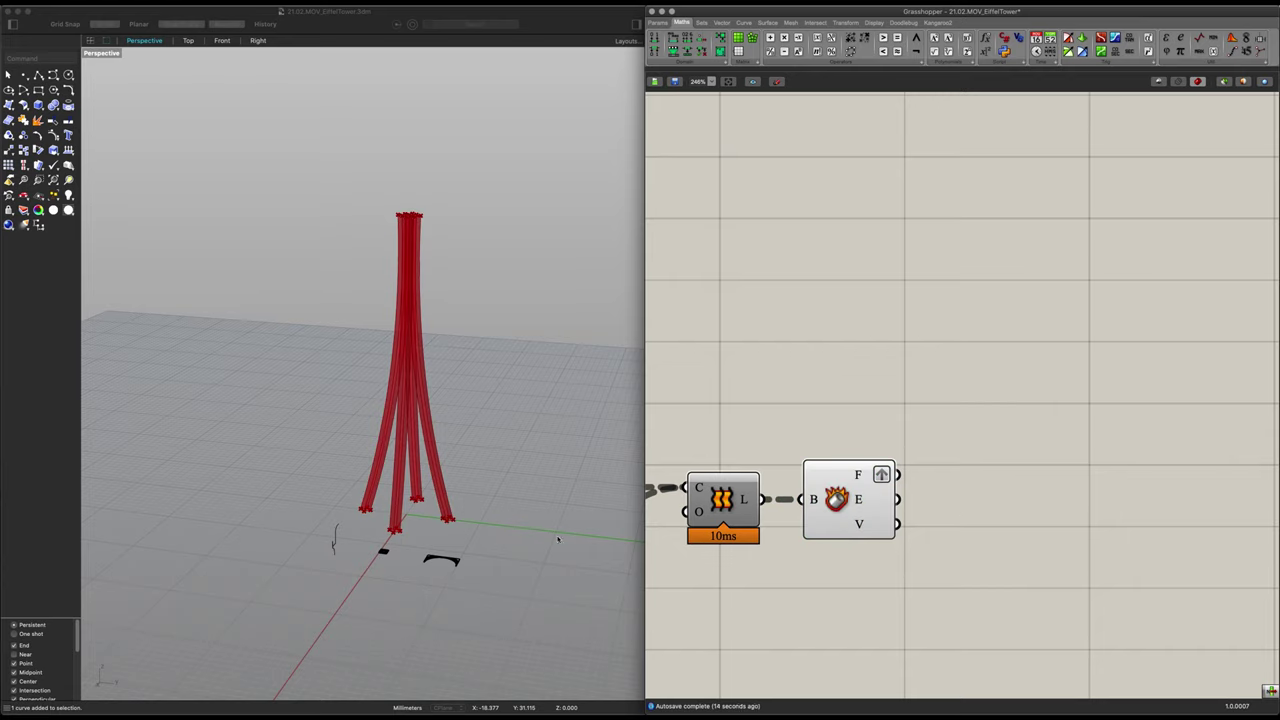
Examine the bases of the tower legs and the square truss module beside them in the Rhino viewport
scroll(357, 575, "up", 5)
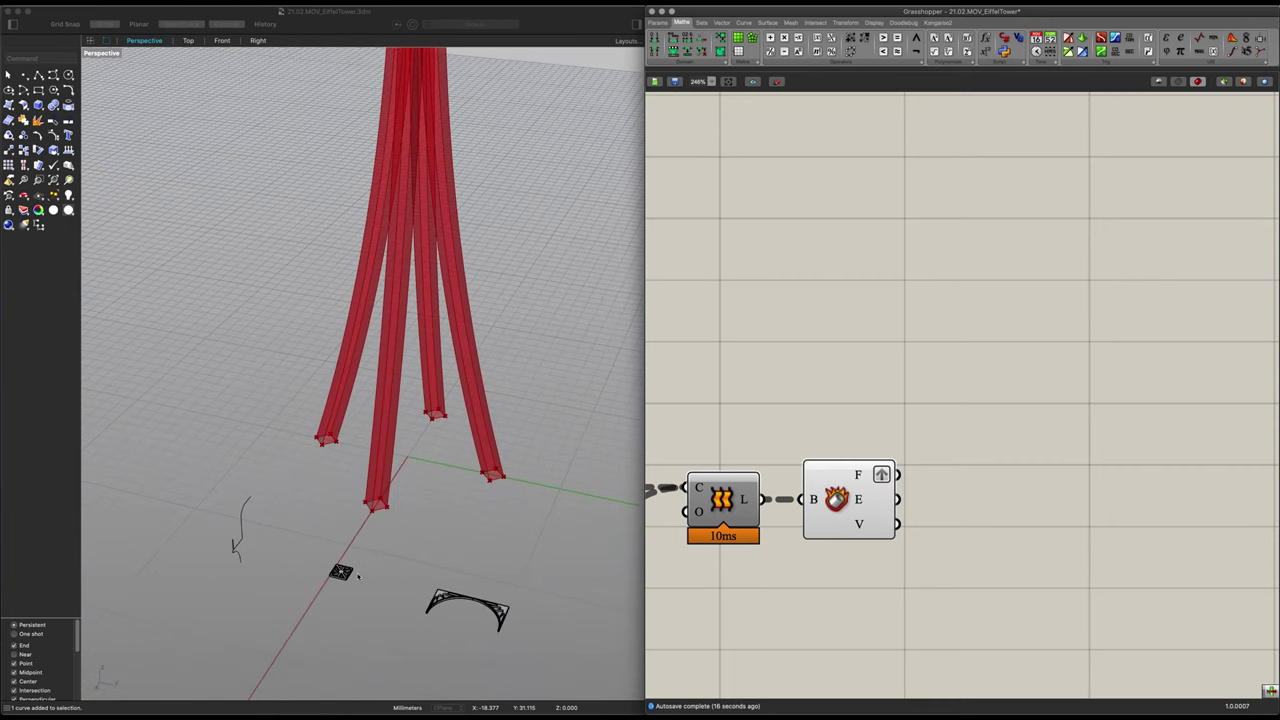
scroll(357, 575, "up", 2)
left_click(318, 553)
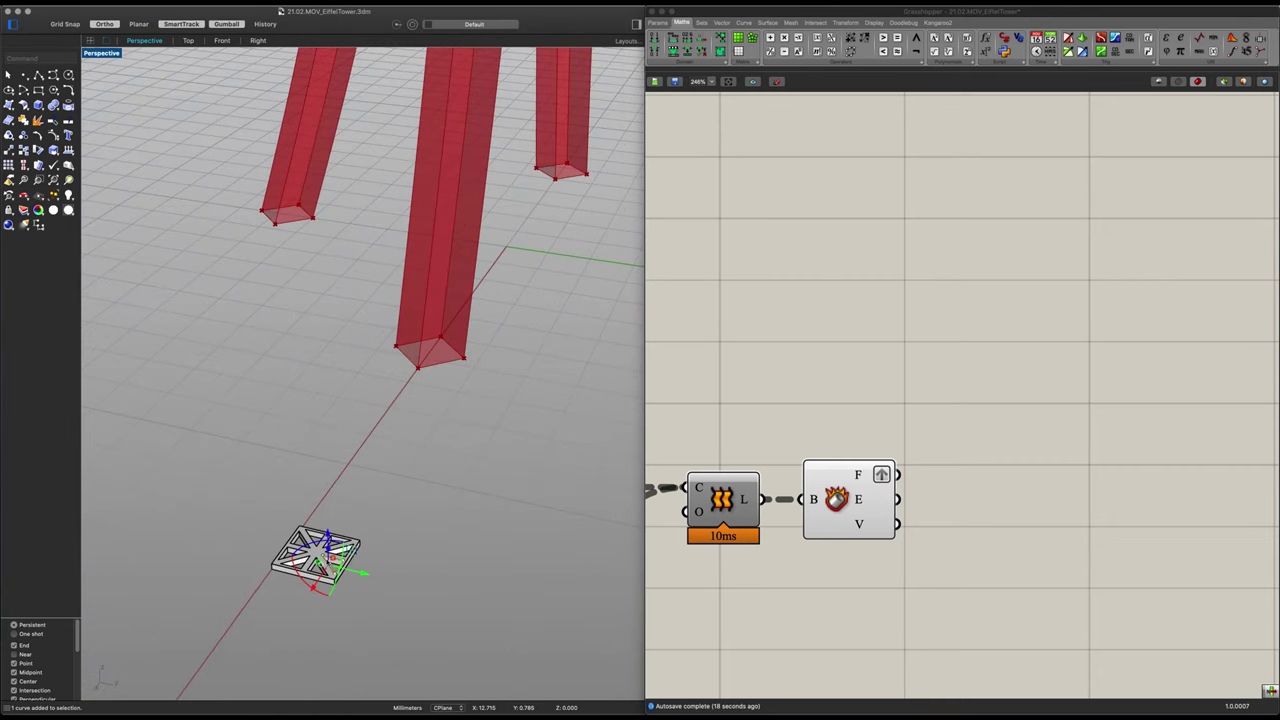
key("Escape")
left_click(293, 562)
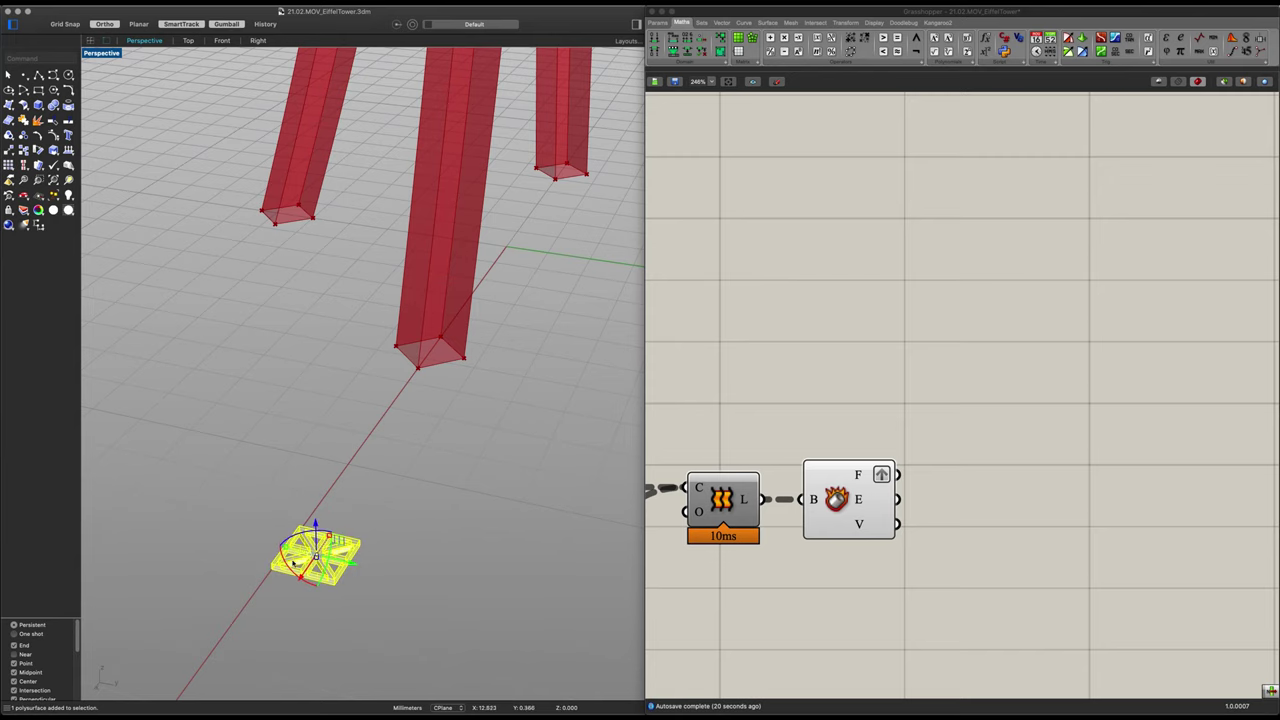
scroll(354, 530, "down", 5)
right_click_drag(407, 313, 438, 378)
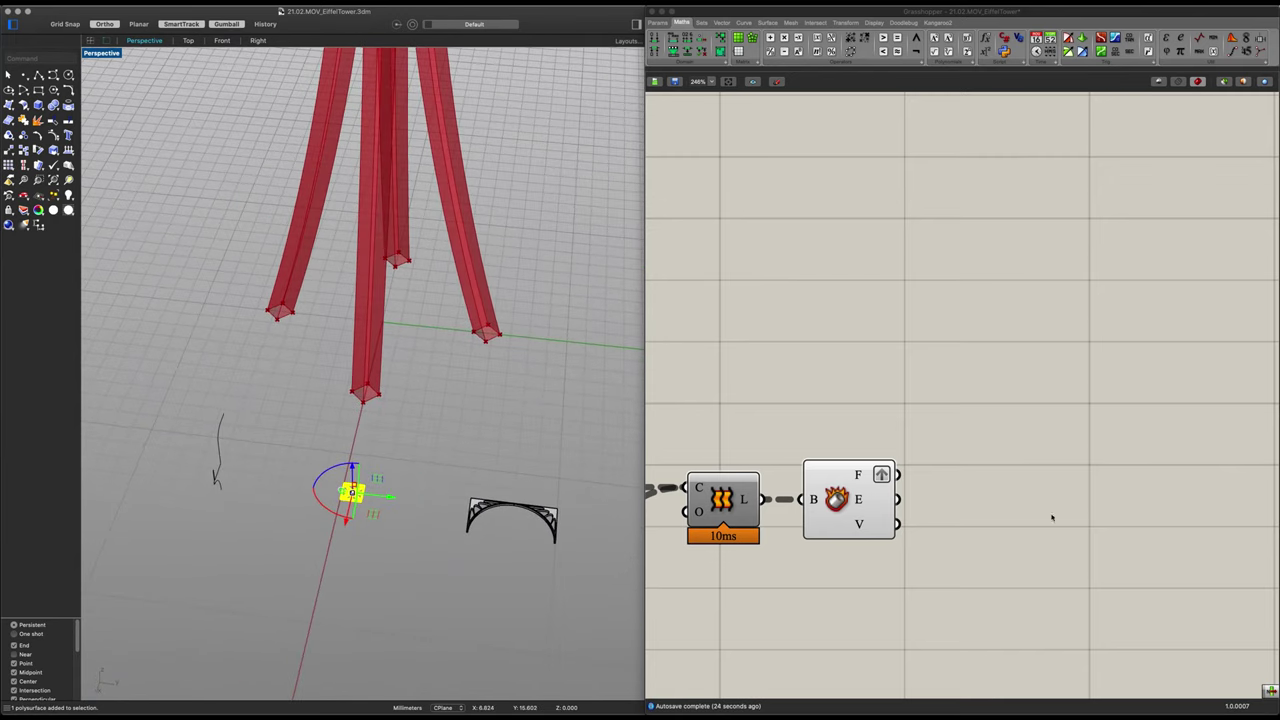
left_click(1040, 516)
Add a Surface Box component, feed its S input from Deconstruct Brep's F output, and leave space between the two components
right_click_drag(1011, 511, 970, 516)
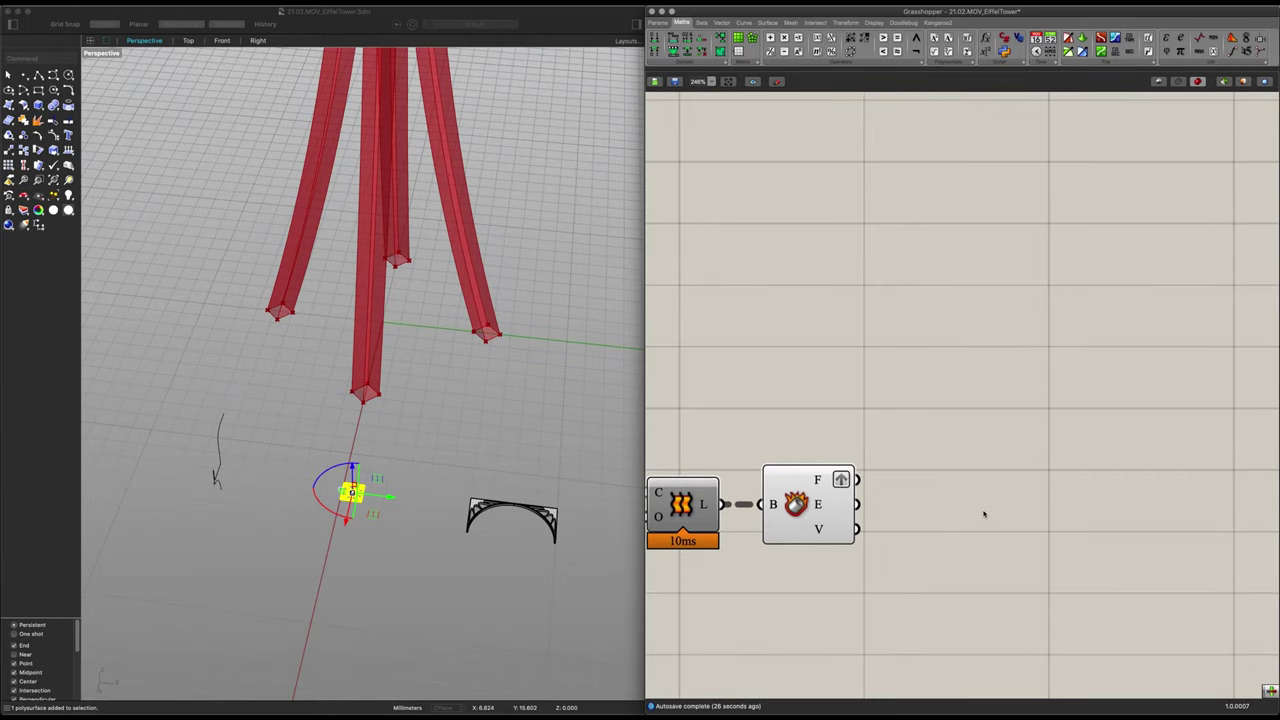
double_click(961, 457)
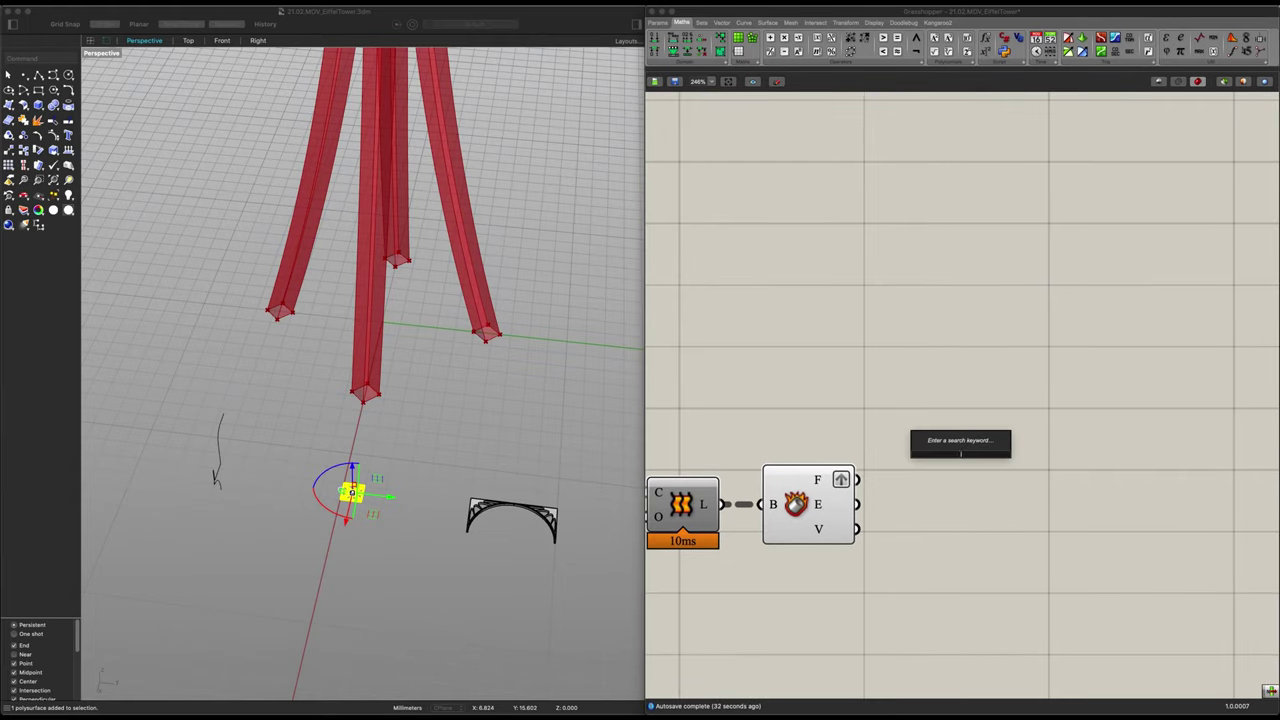
type("surfa")
key("Up")
key("Up")
key("Up")
key("Up")
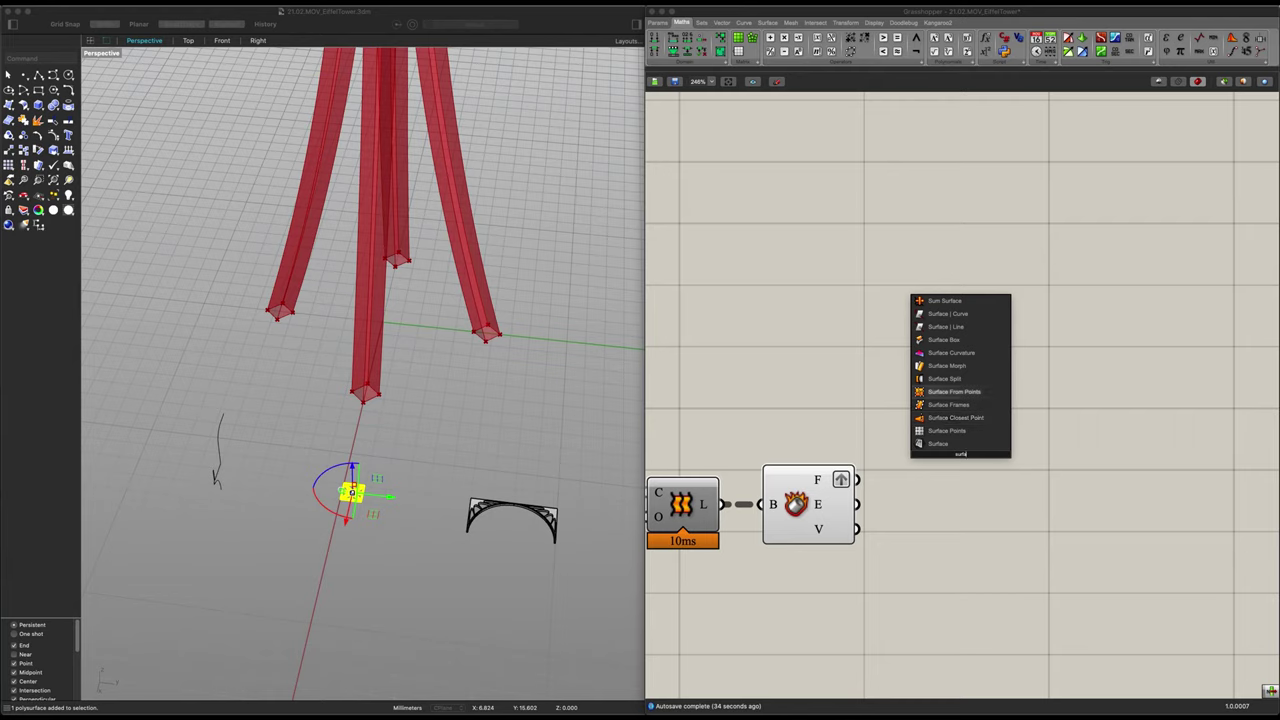
key("Down")
key("Down")
key("Up")
key("Up")
key("Up")
key("Up")
key("Up")
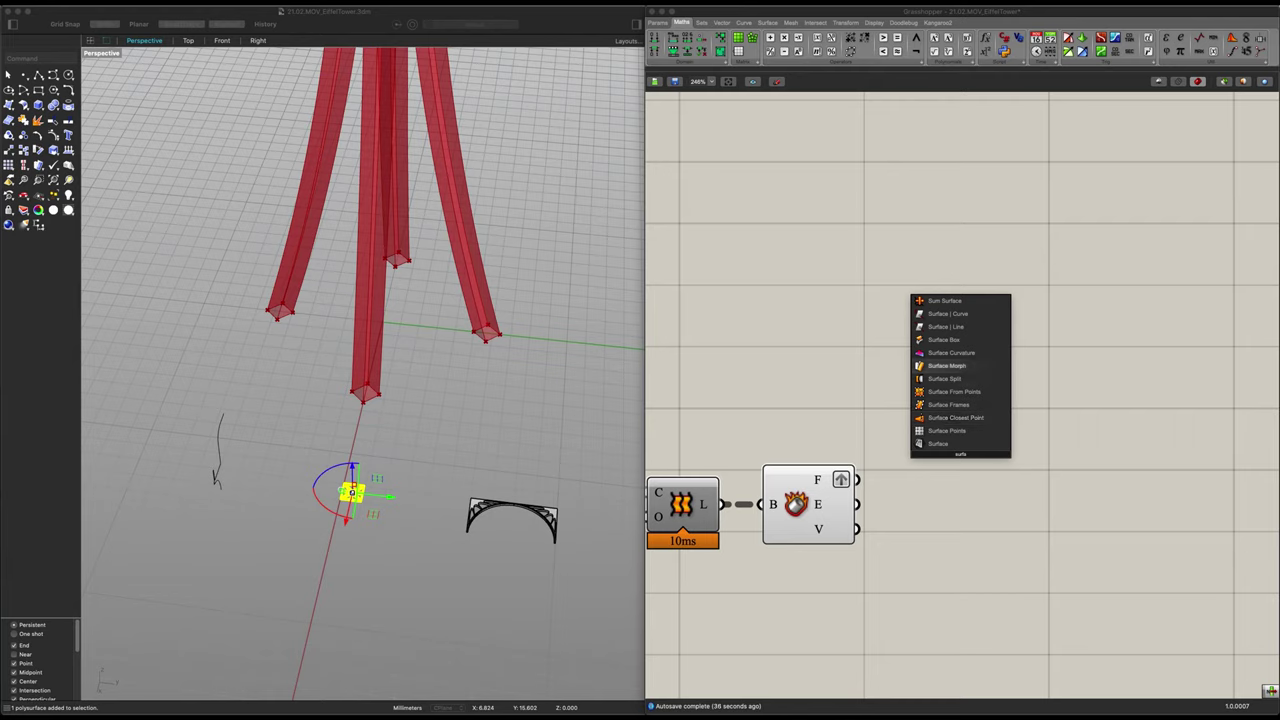
key("Return")
left_click_drag(959, 458, 1050, 481)
left_click_drag(857, 481, 1102, 481)
right_click_drag(1077, 498, 920, 458)
scroll(920, 458, "down", 1)
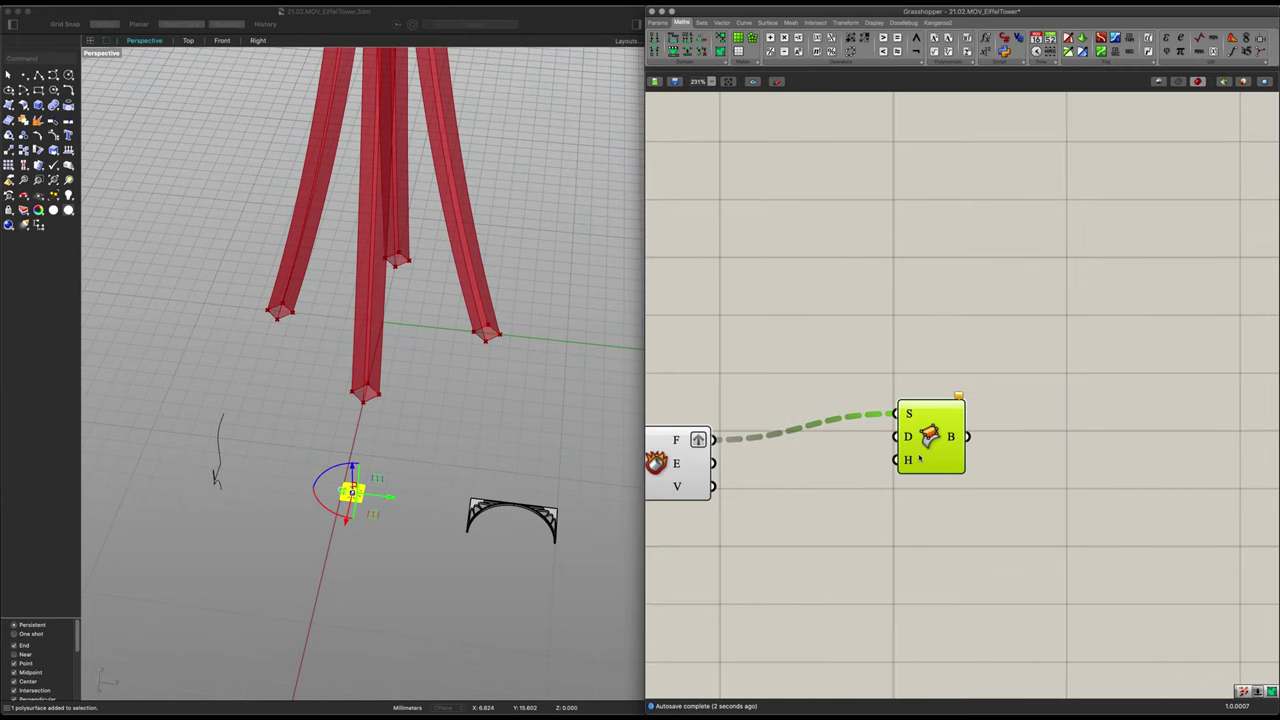
left_click_drag(928, 457, 1126, 459)
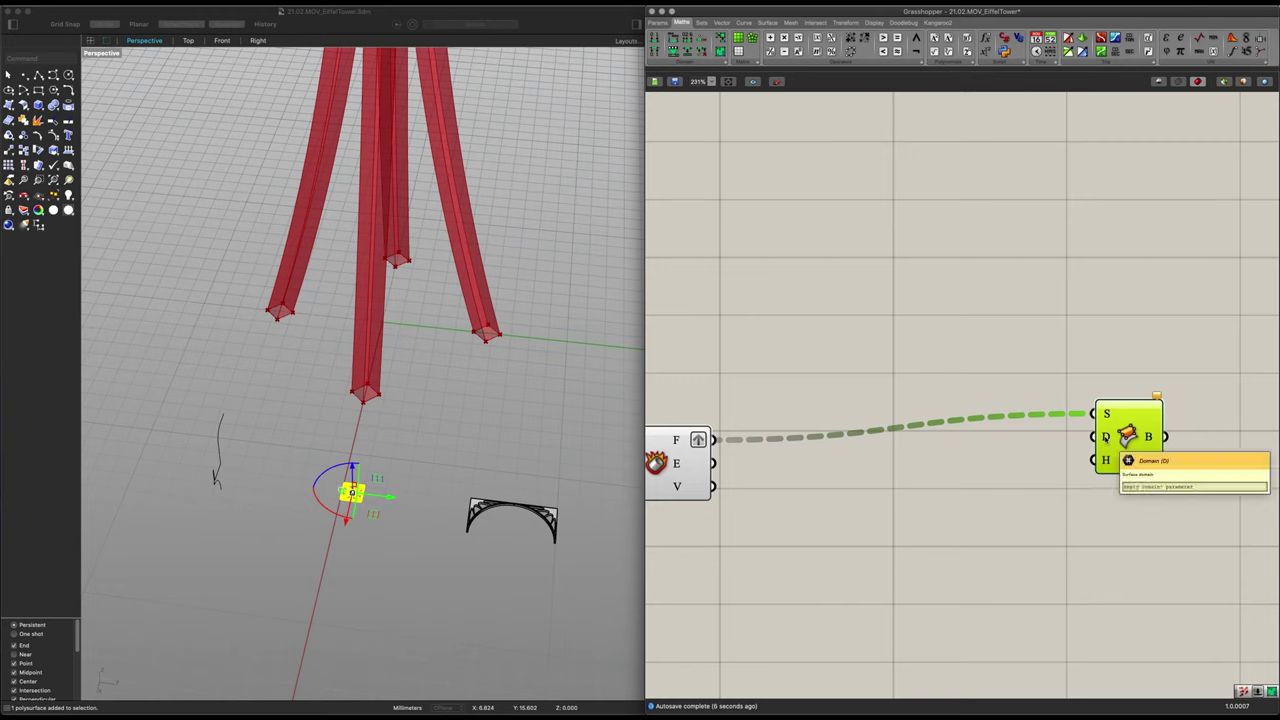
left_click_drag(1116, 441, 1136, 433)
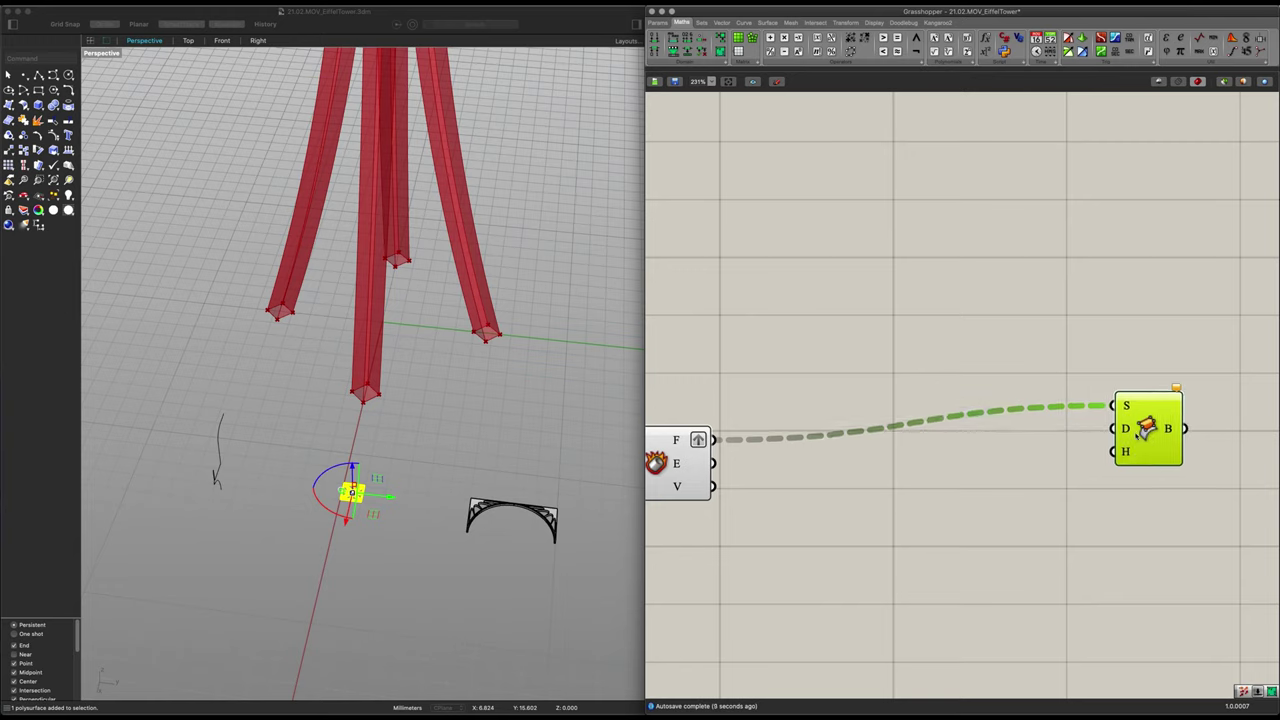
Add a Divide Domain² component taking Deconstruct Brep's F output as I, and connect its S output to Surface Box's D input
double_click(970, 507)
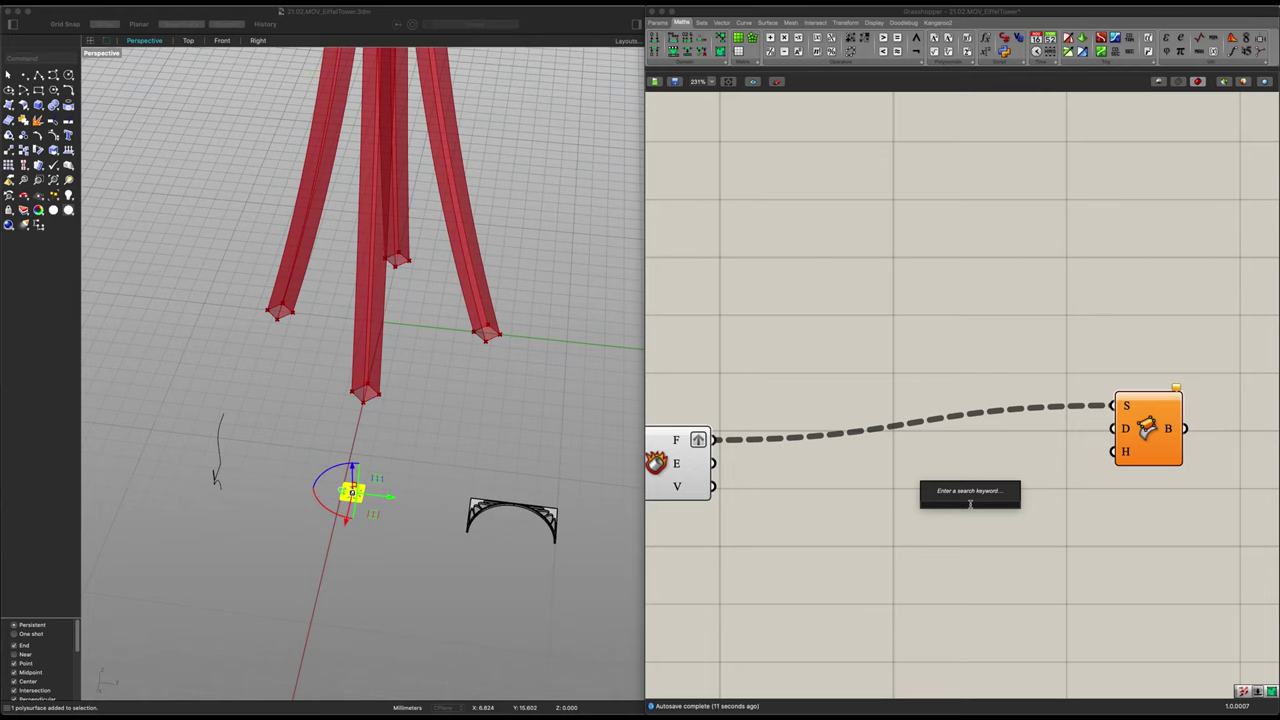
type("div")
key("Up")
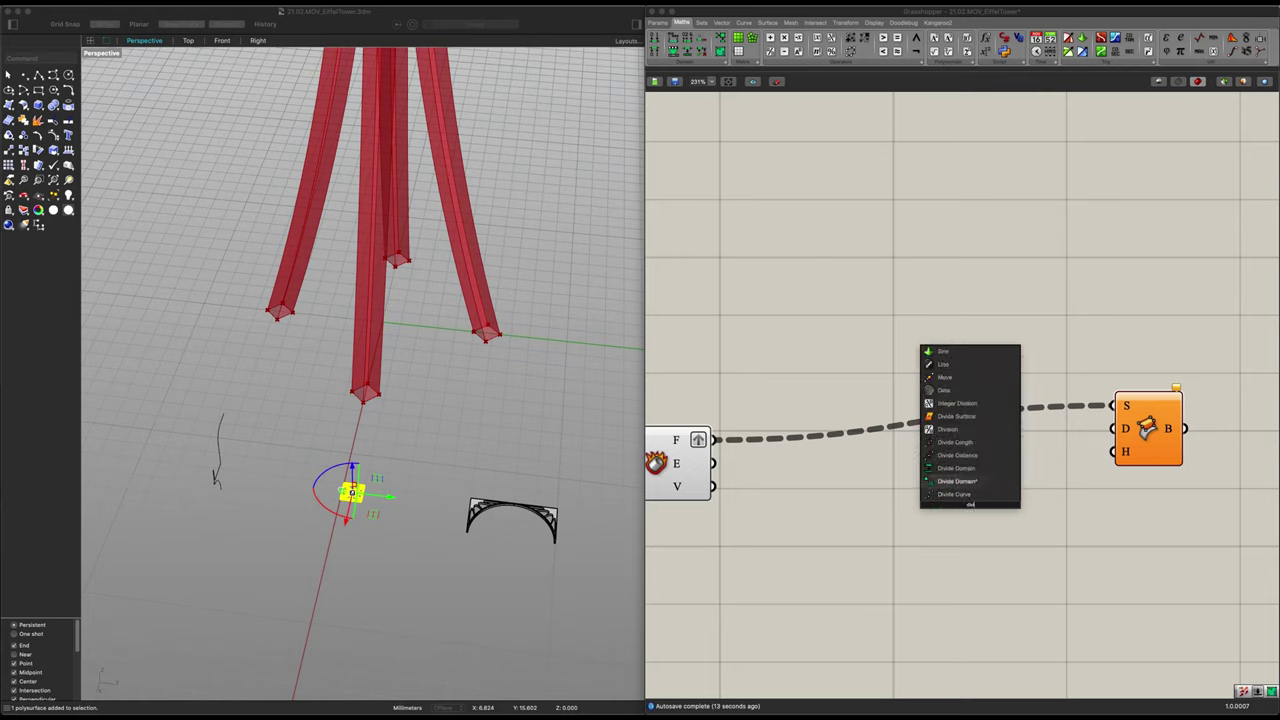
key("Return")
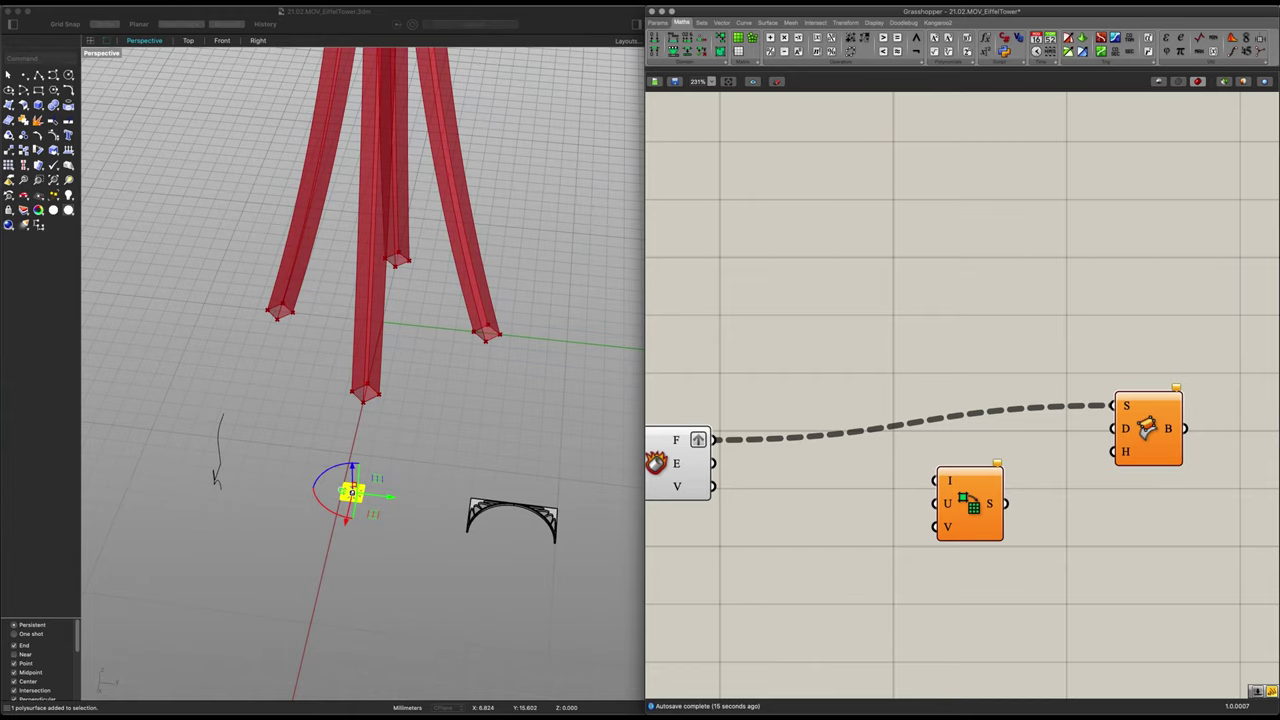
left_click_drag(1008, 504, 1113, 428)
left_click_drag(716, 440, 974, 508)
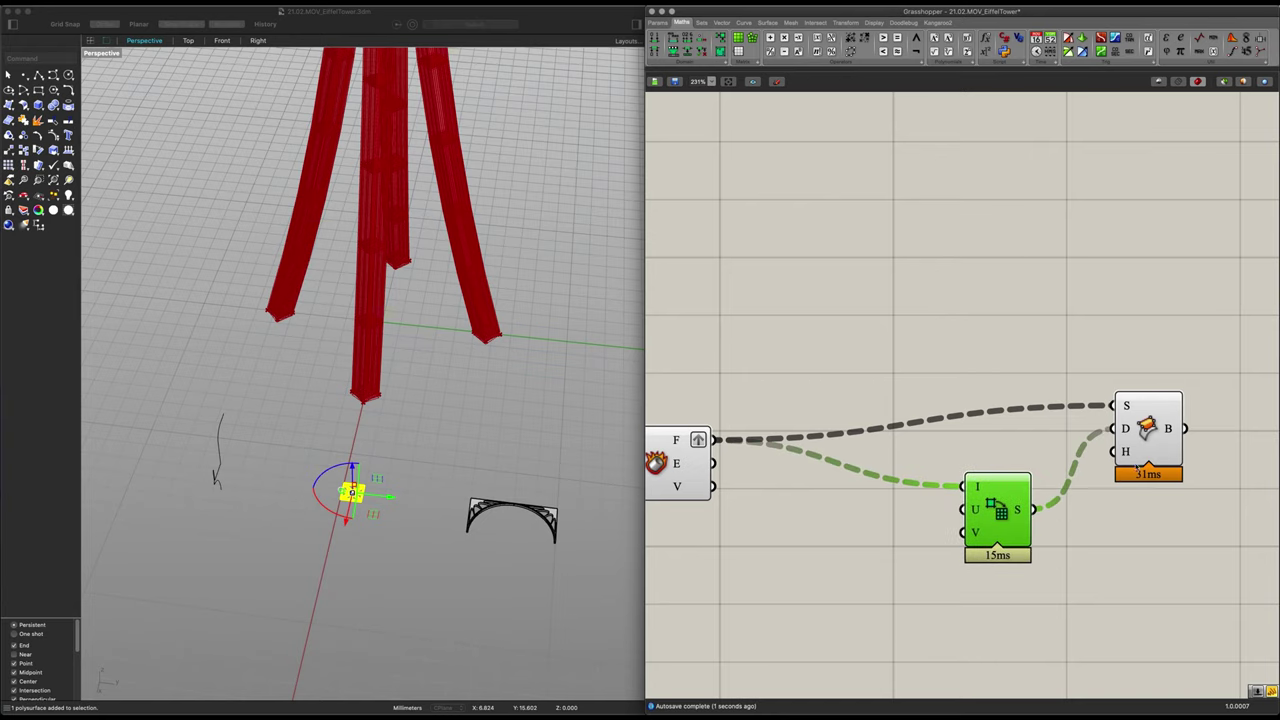
Highlight the Surface Box result and inspect the box subdivisions along the tower legs in the viewport
left_click(1125, 418)
right_click_drag(189, 400, 386, 229)
scroll(386, 229, "up", 10)
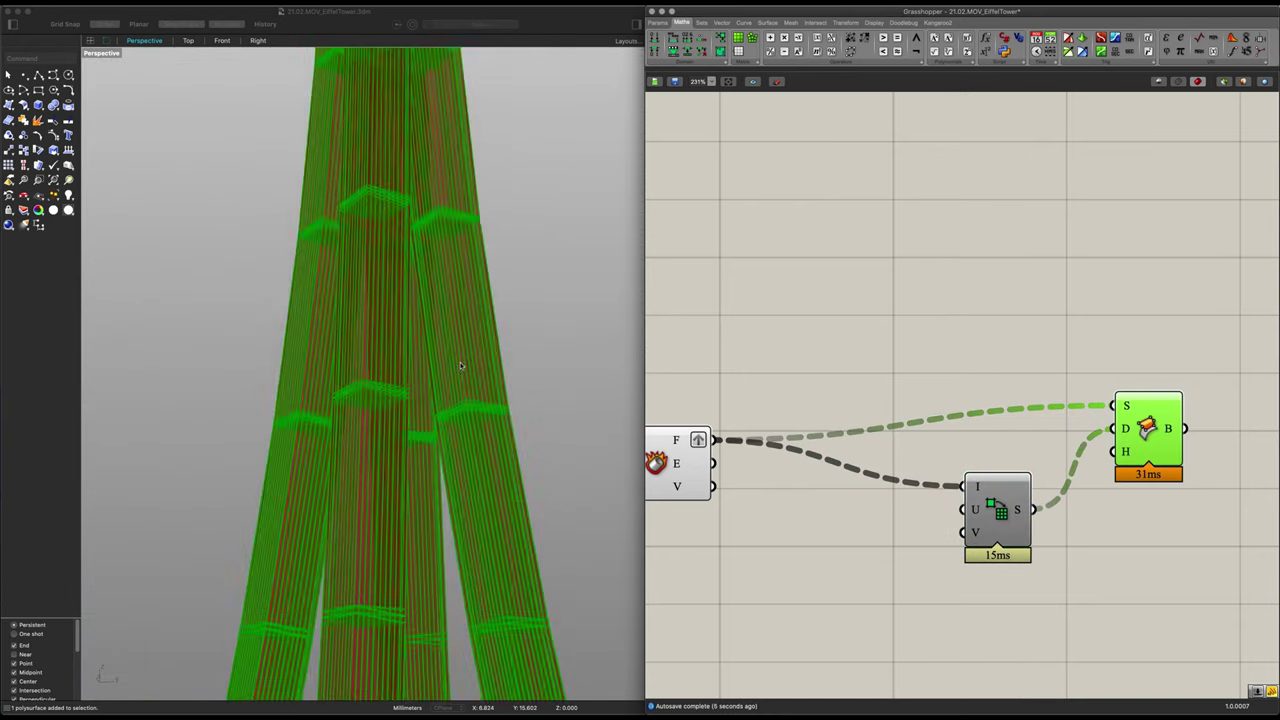
scroll(449, 366, "down", 10)
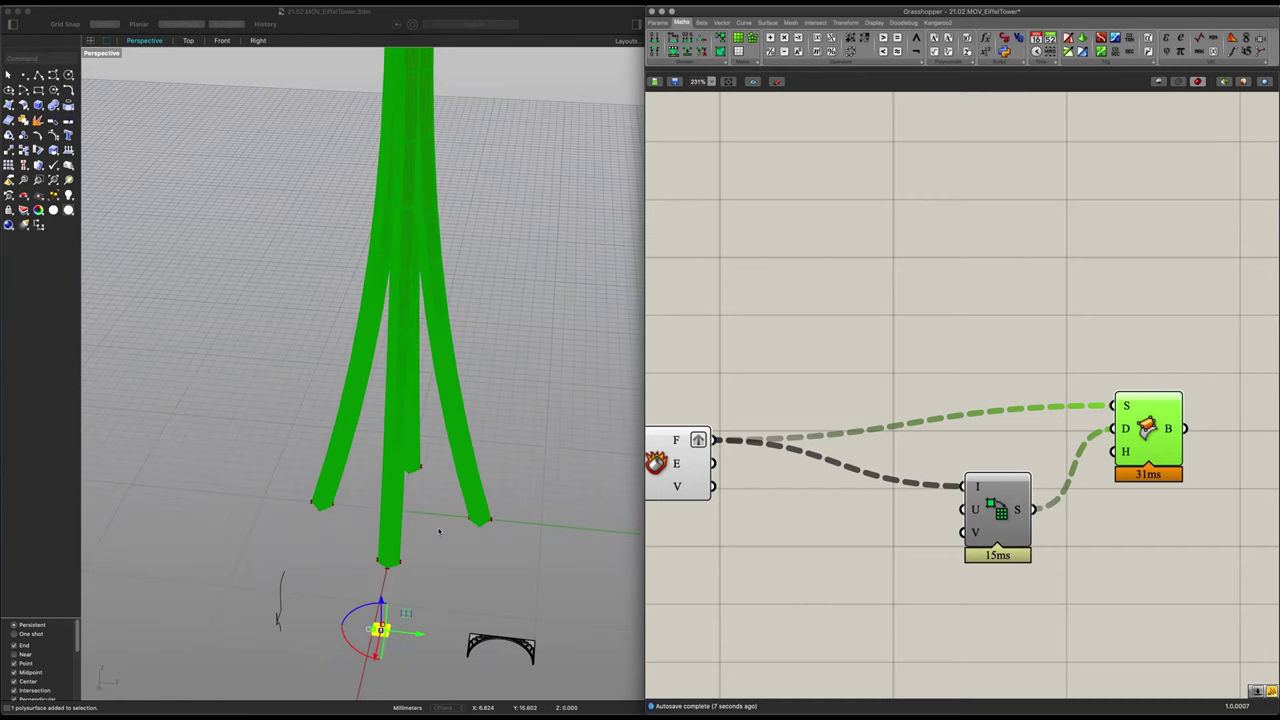
left_click(894, 572)
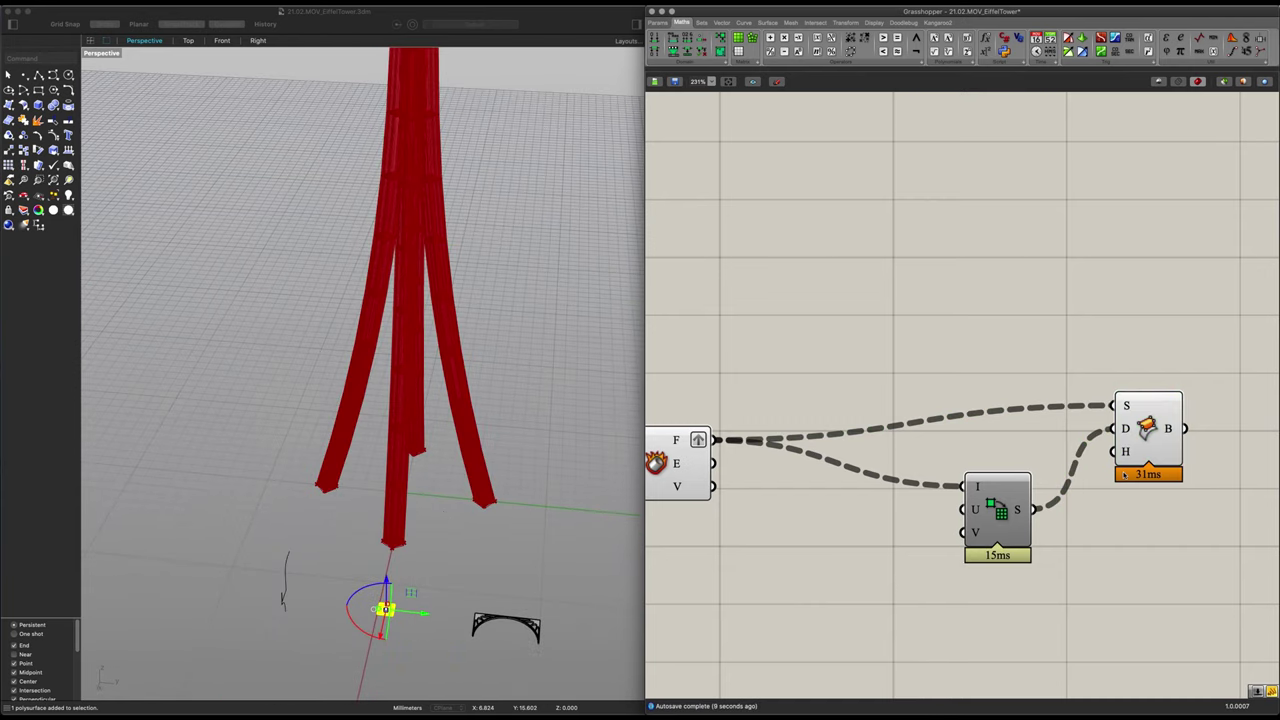
Move Divide Domain² closer to Surface Box and drive its U input with a new number slider set to 40
left_click_drag(1006, 521, 1048, 517)
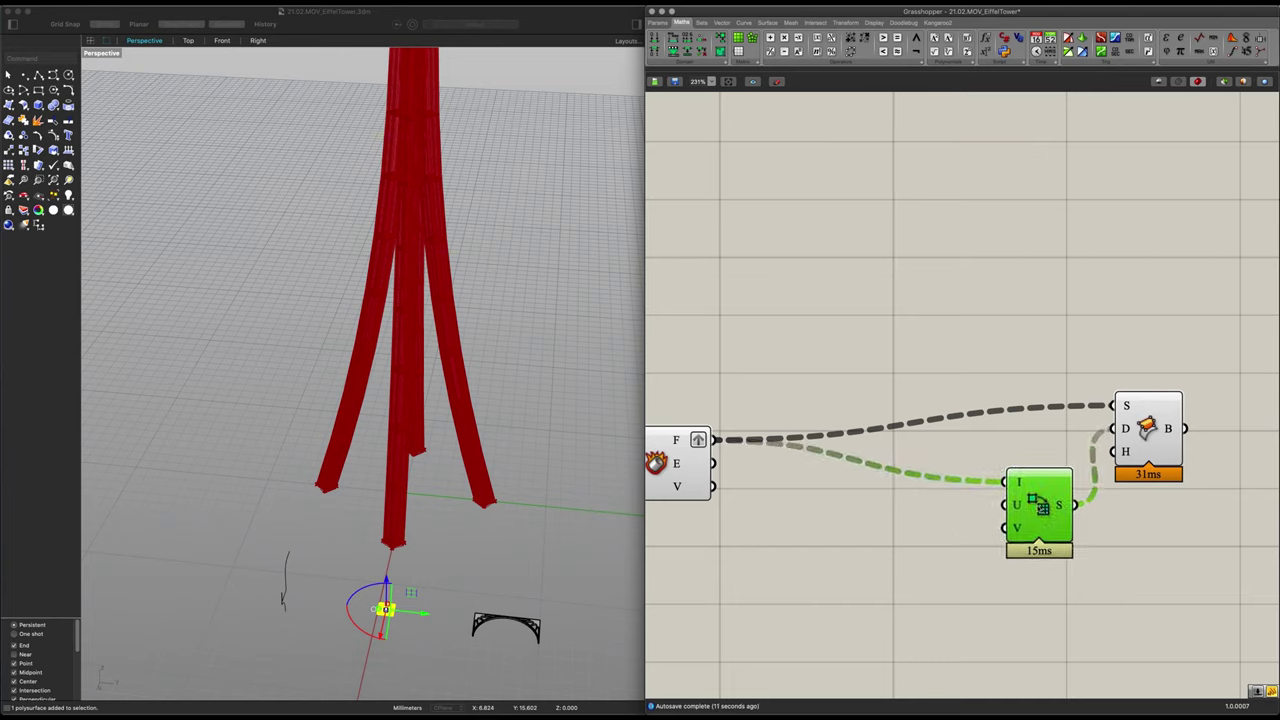
double_click(815, 567)
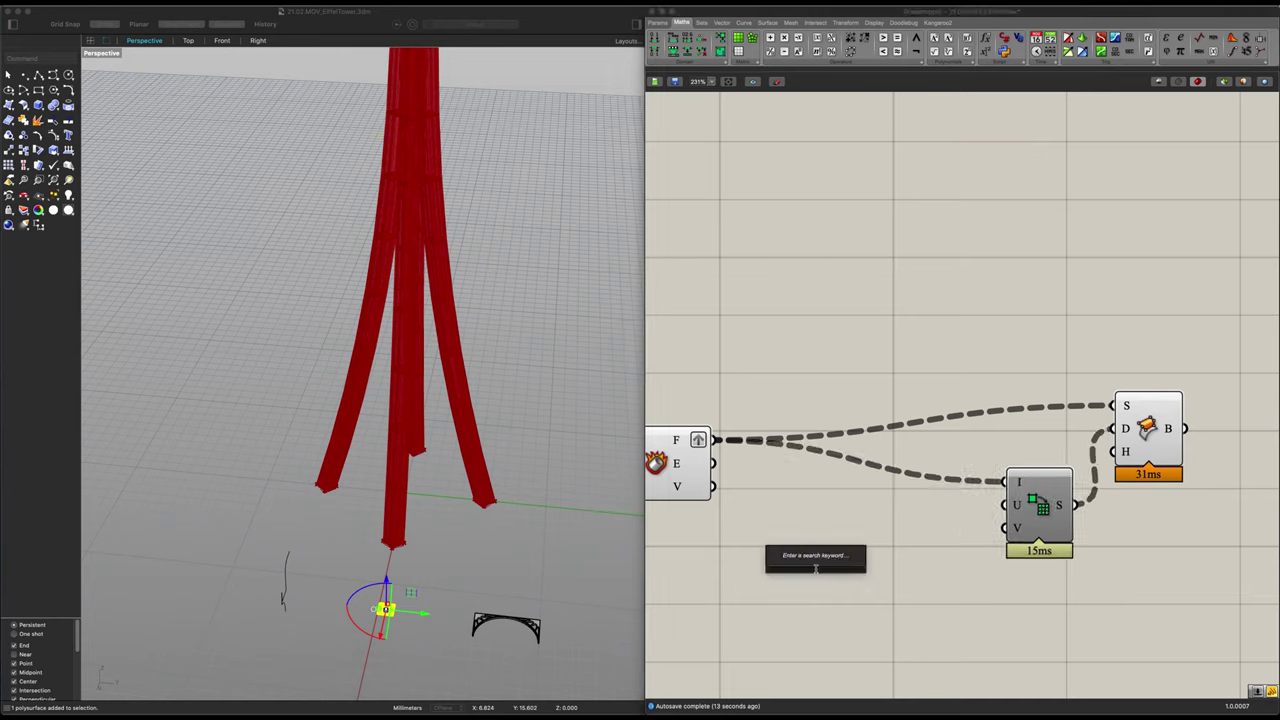
type("40")
key("Return")
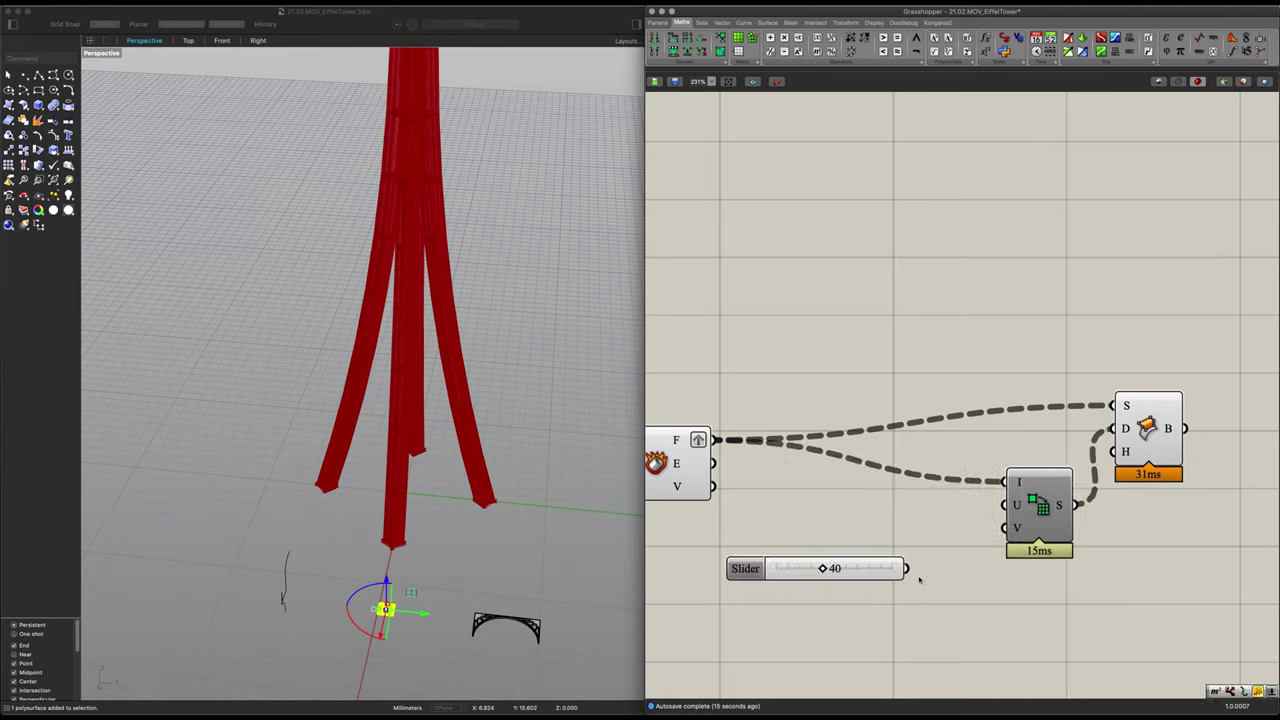
left_click_drag(910, 569, 1003, 505)
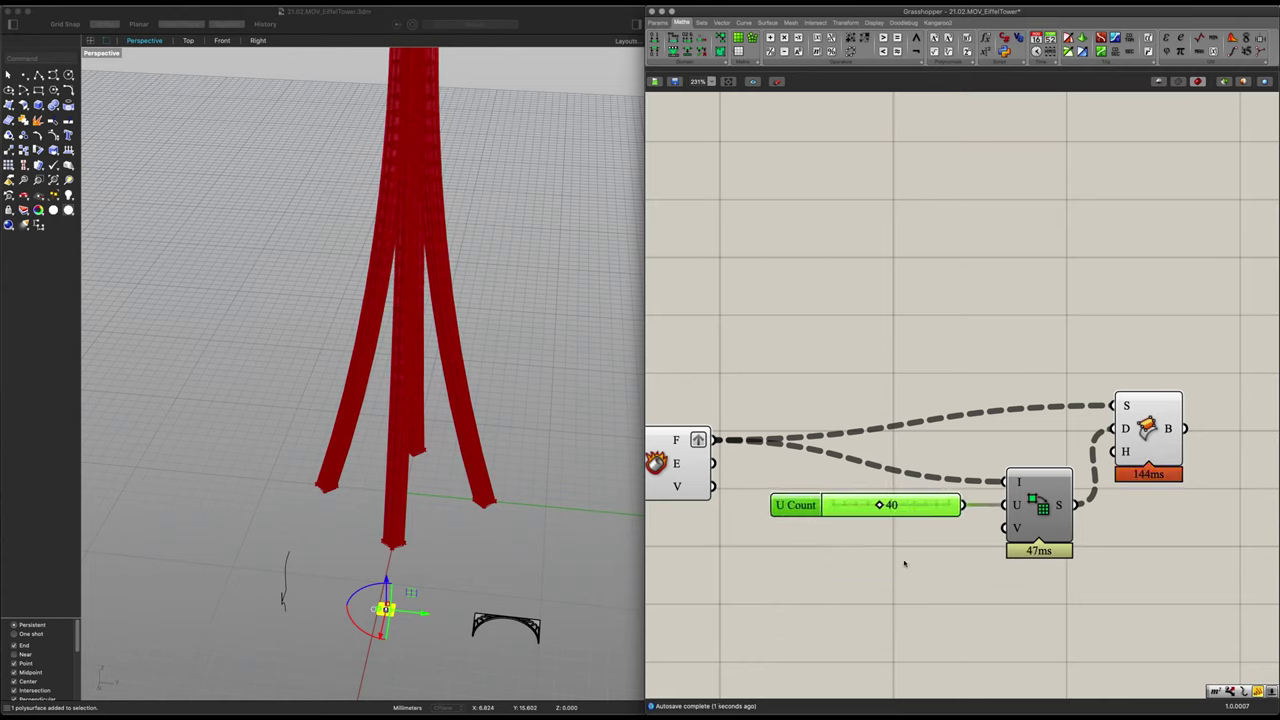
Add a panel containing 1, connect it to Divide Domain²'s V input, and place it directly under the U Count slider
scroll(394, 550, "up", 5)
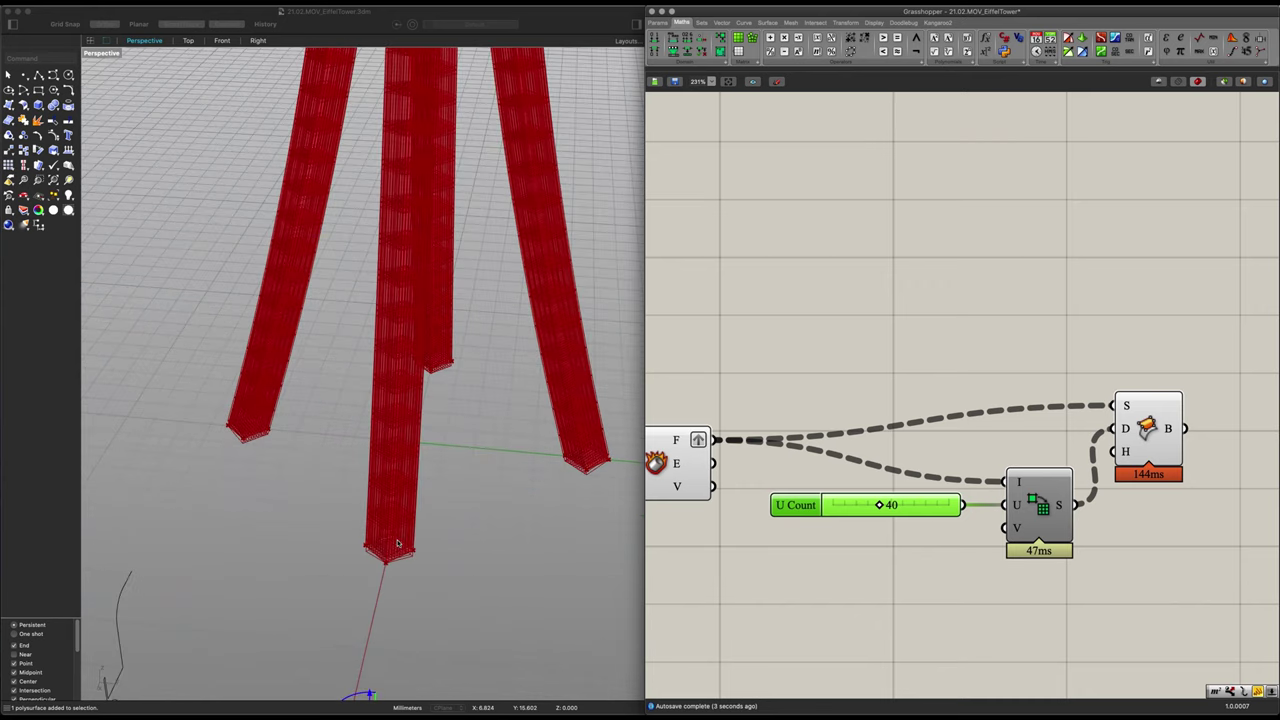
scroll(425, 535, "down", 10)
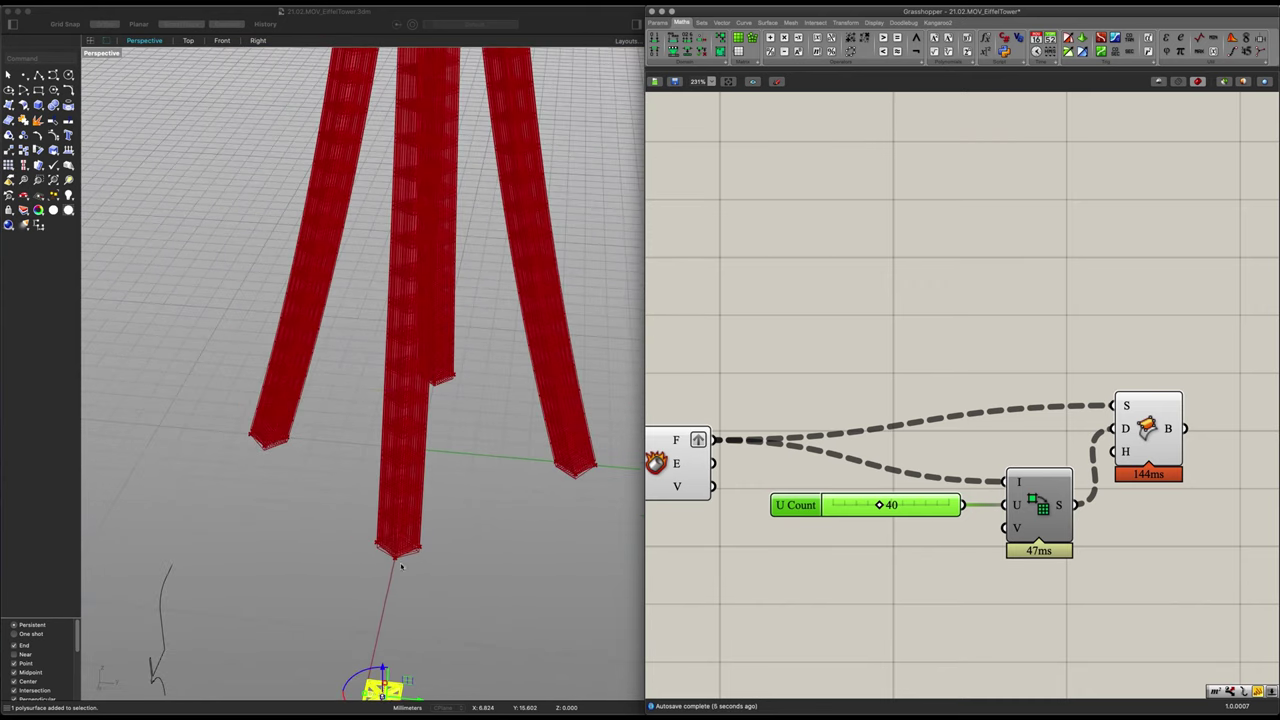
scroll(404, 657, "up", 8)
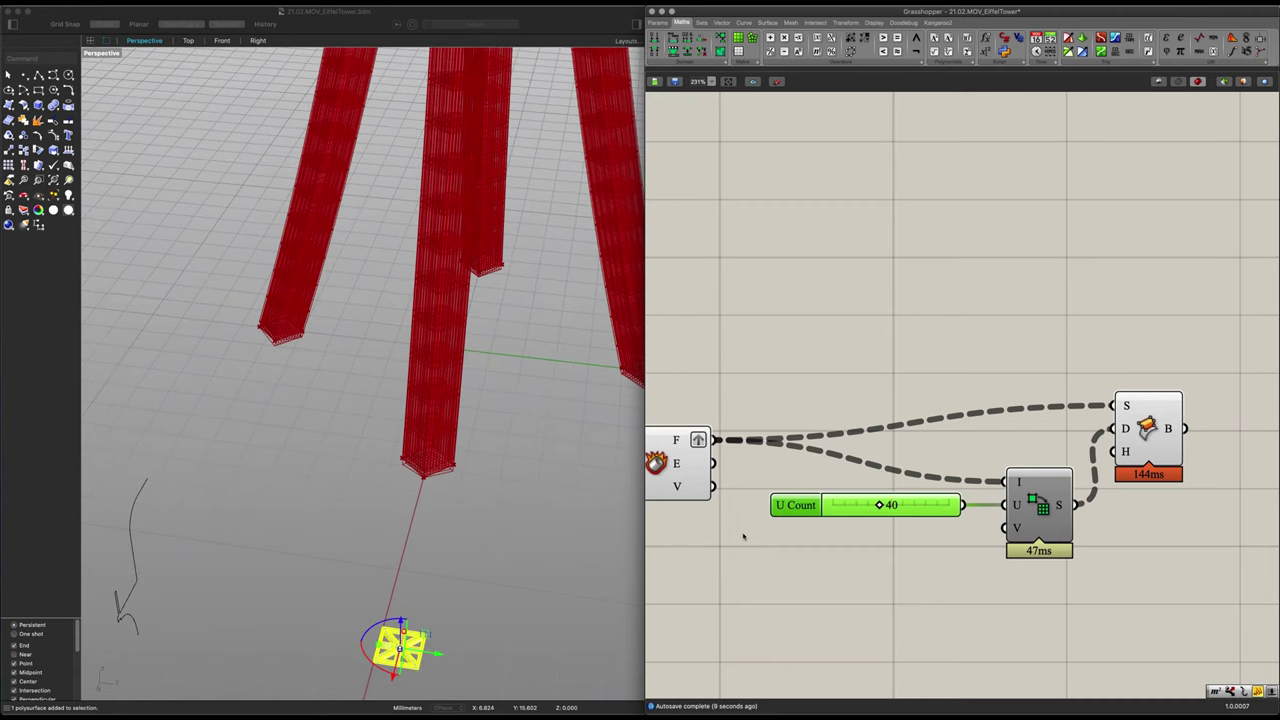
double_click(814, 555)
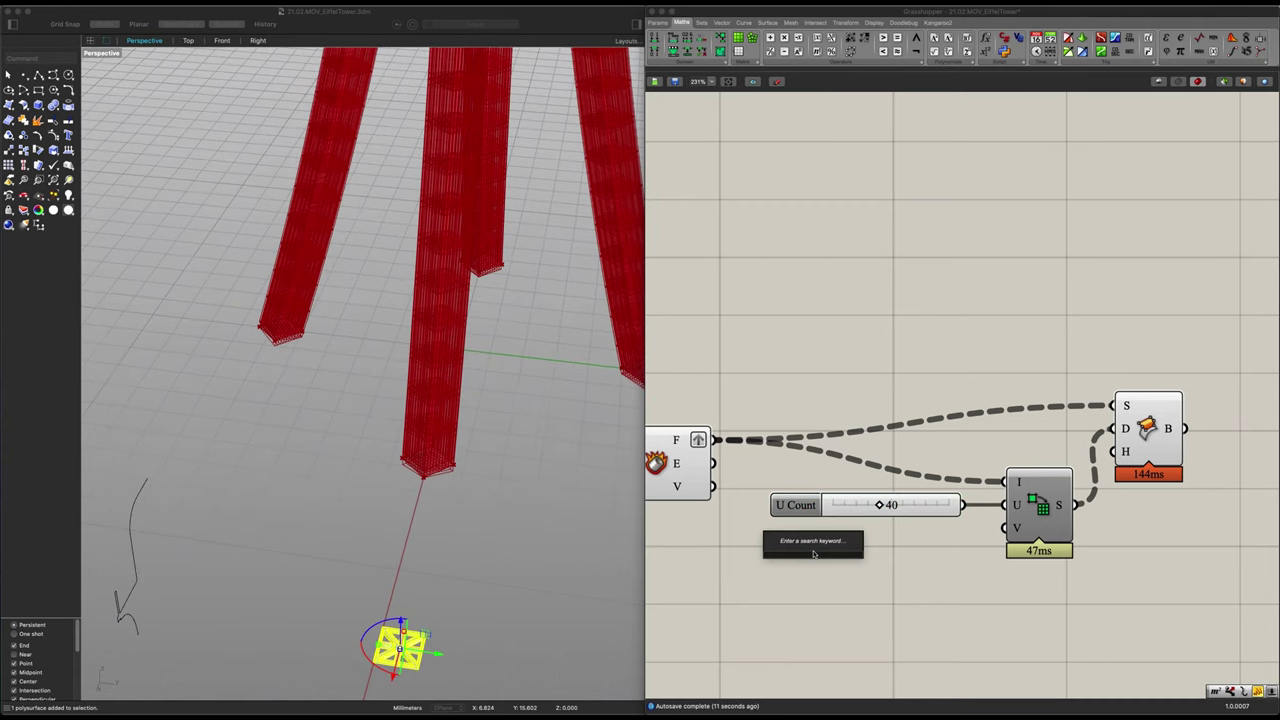
type("panel")
key("Return")
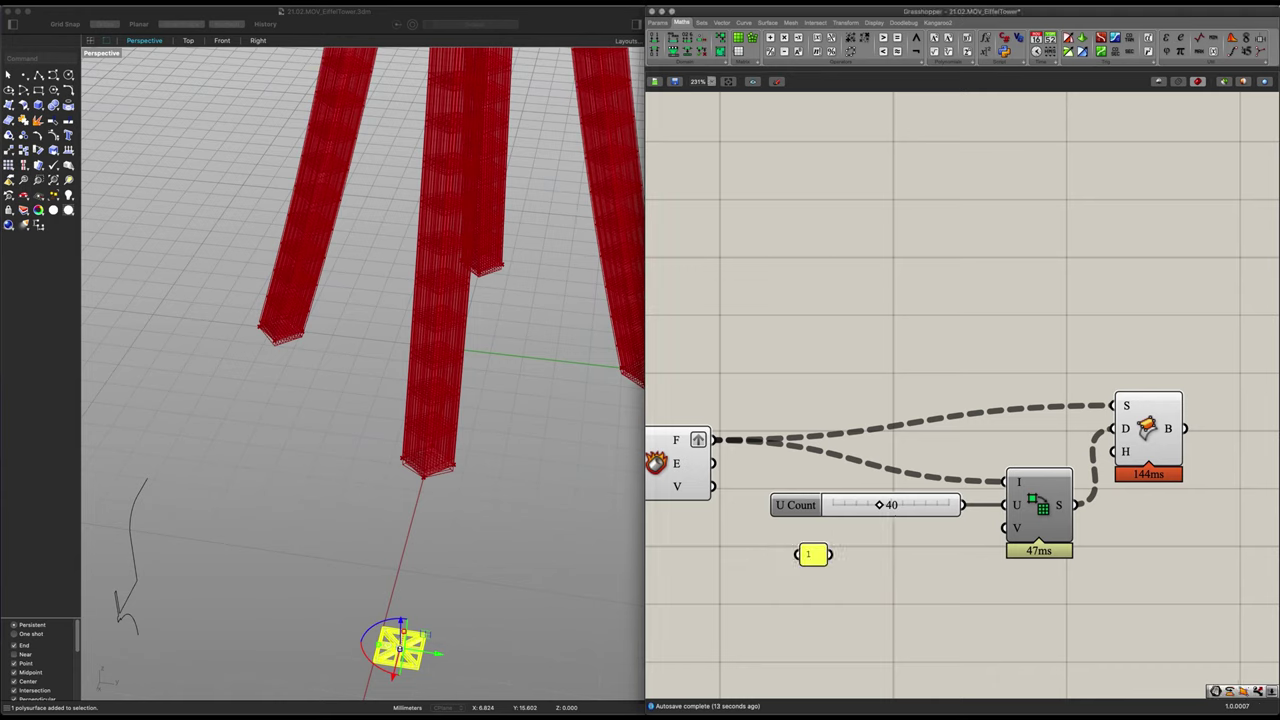
left_click_drag(830, 555, 1004, 528)
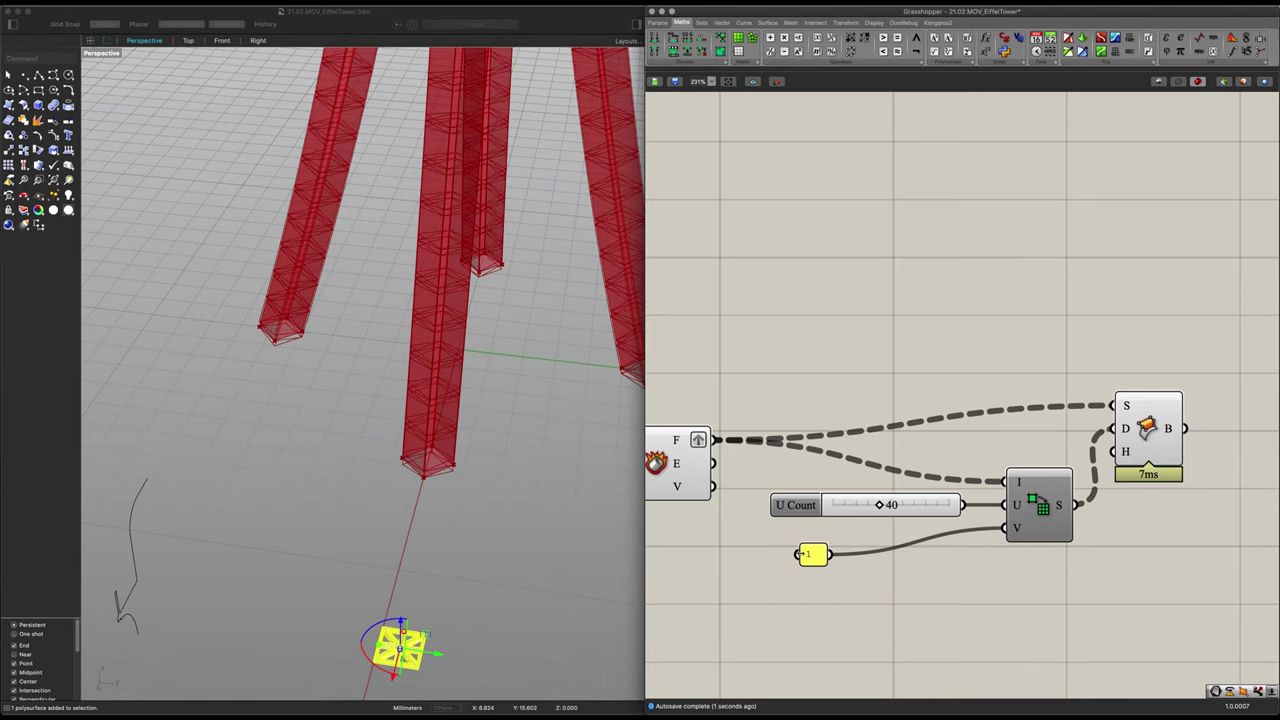
left_click_drag(800, 554, 908, 528)
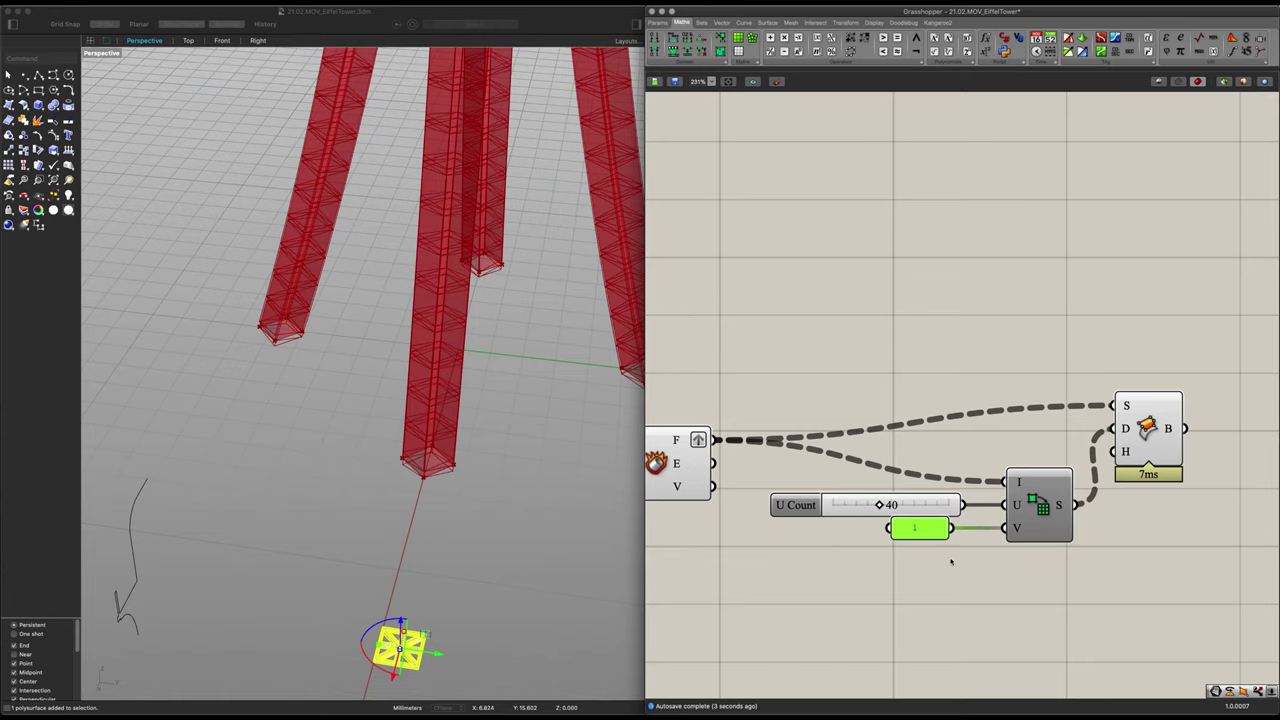
left_click(951, 561)
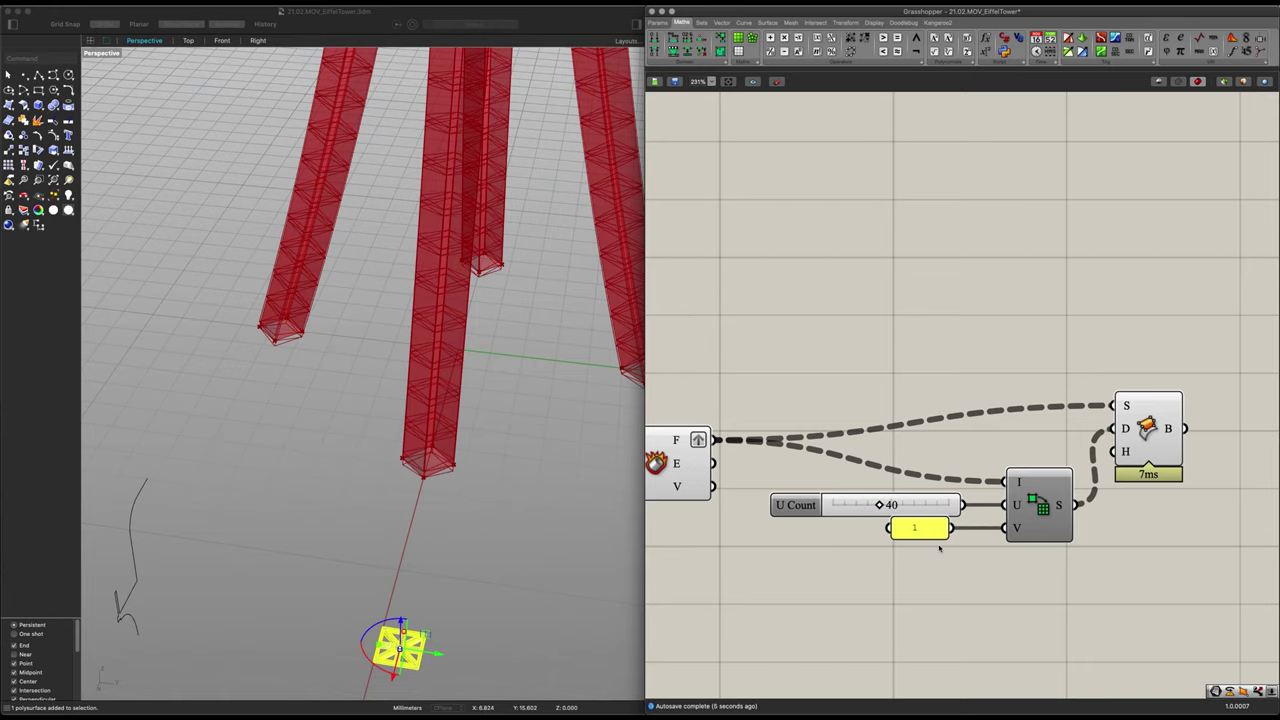
Group the U Count slider, the panel and Divide Domain², and name the group Grid System
scroll(940, 548, "down", 1)
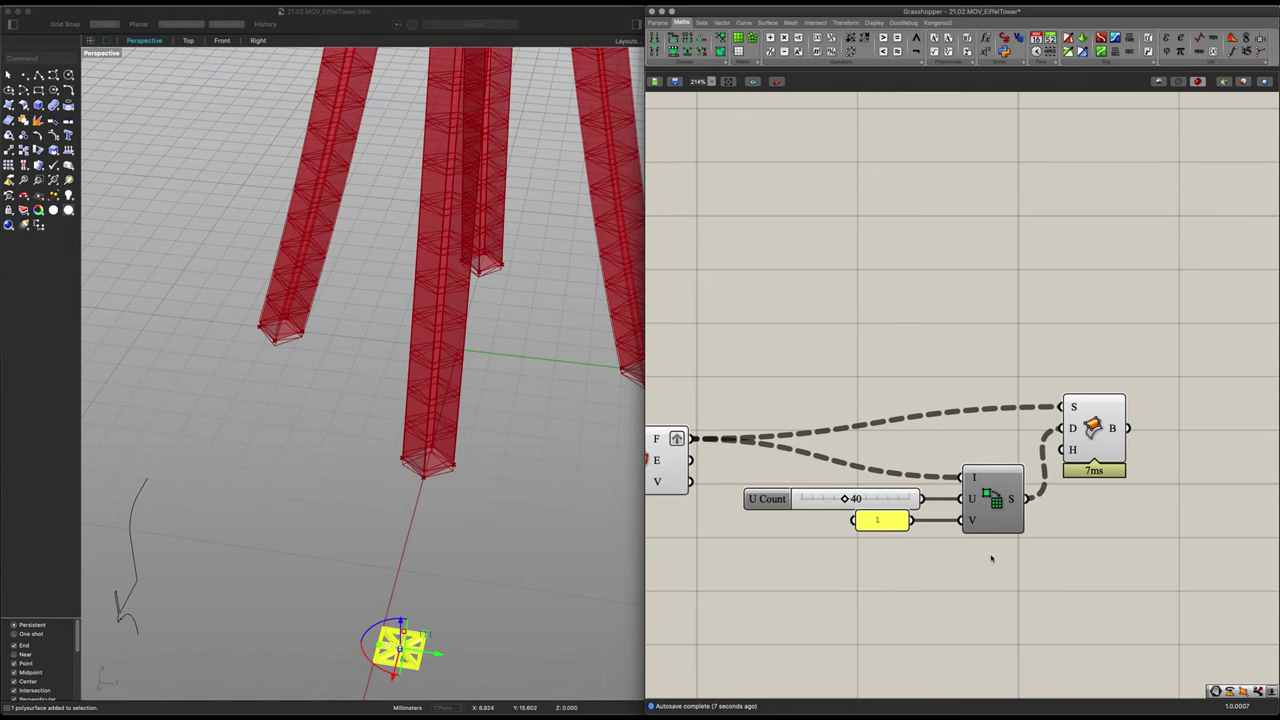
left_click_drag(990, 557, 865, 473)
middle_click(865, 472)
left_click(861, 438)
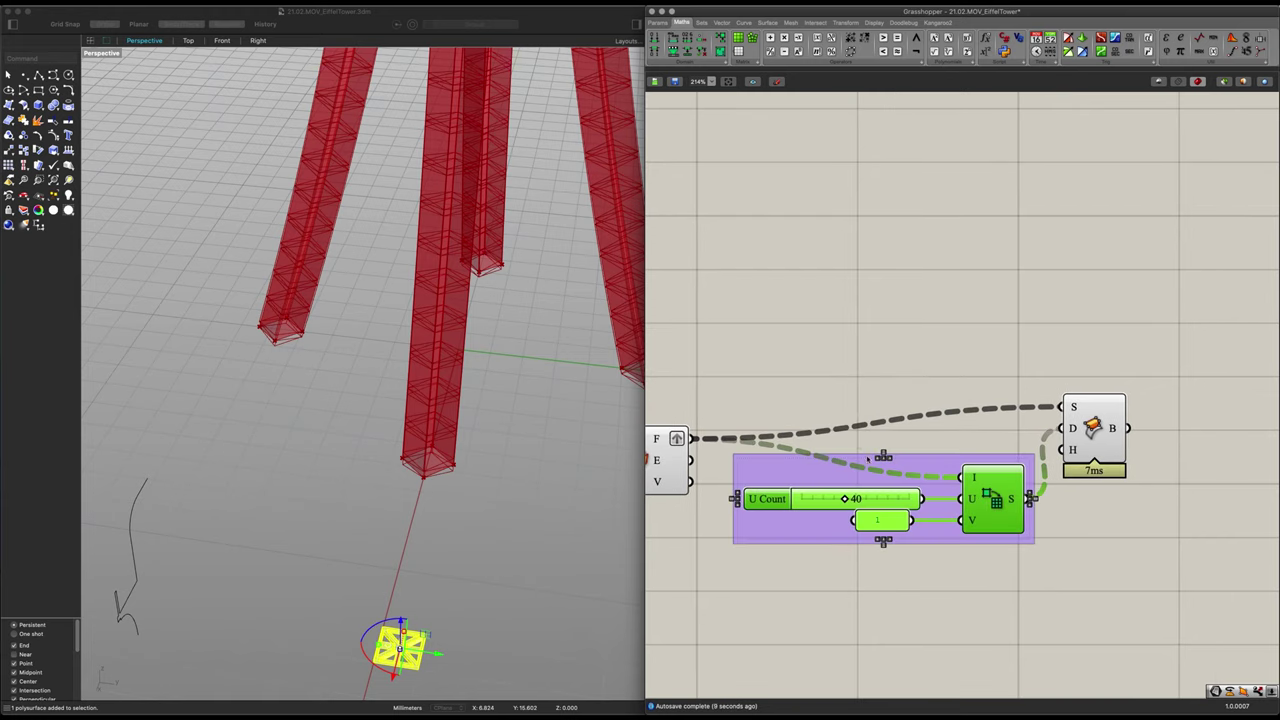
left_click(929, 412)
right_click(858, 466)
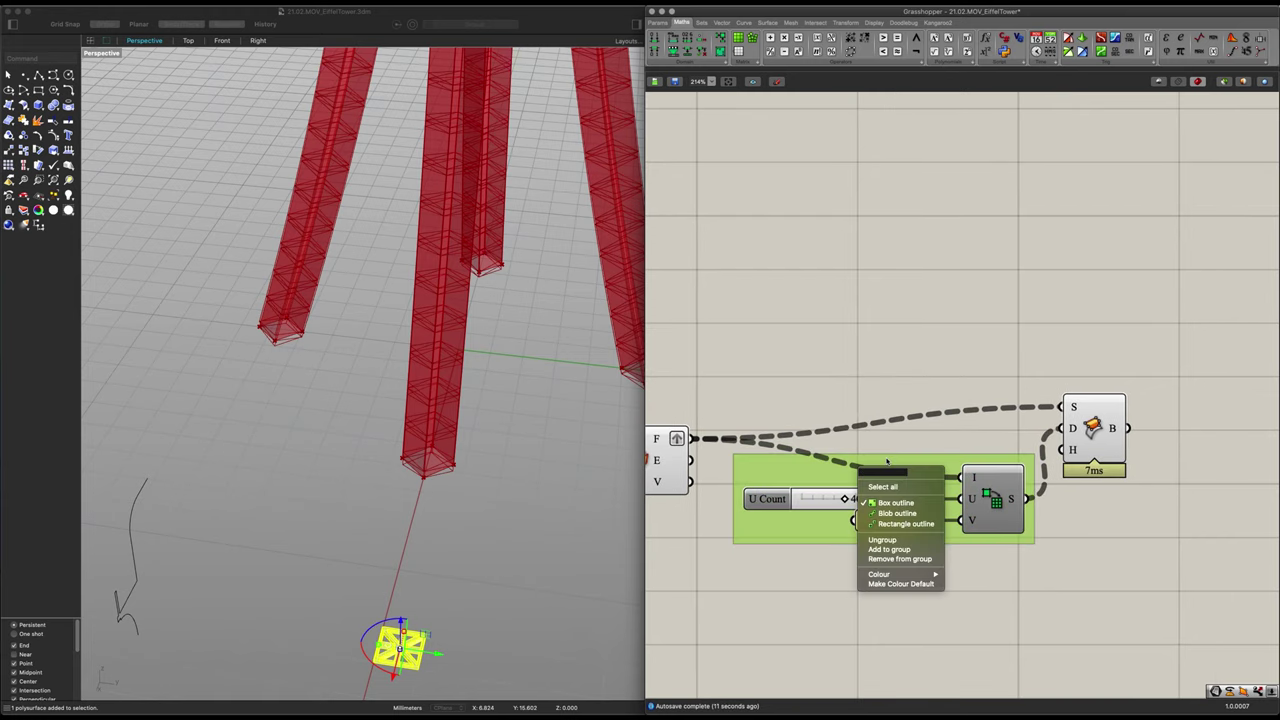
type("Grid System")
key("Return")
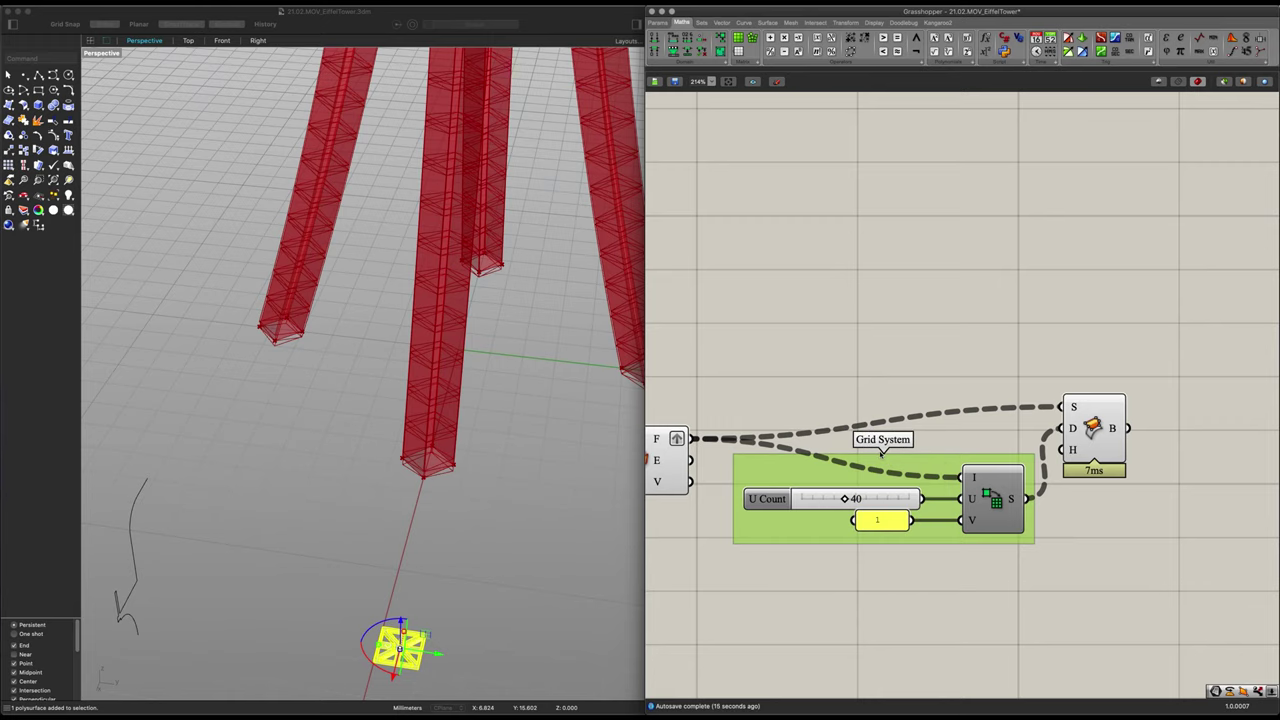
Deselect the square truss module in Rhino and examine it together with the bases of the tower legs
scroll(881, 453, "down", 3)
left_click_drag(1045, 448, 1074, 454)
left_click(1108, 517)
right_click_drag(1108, 517, 964, 532)
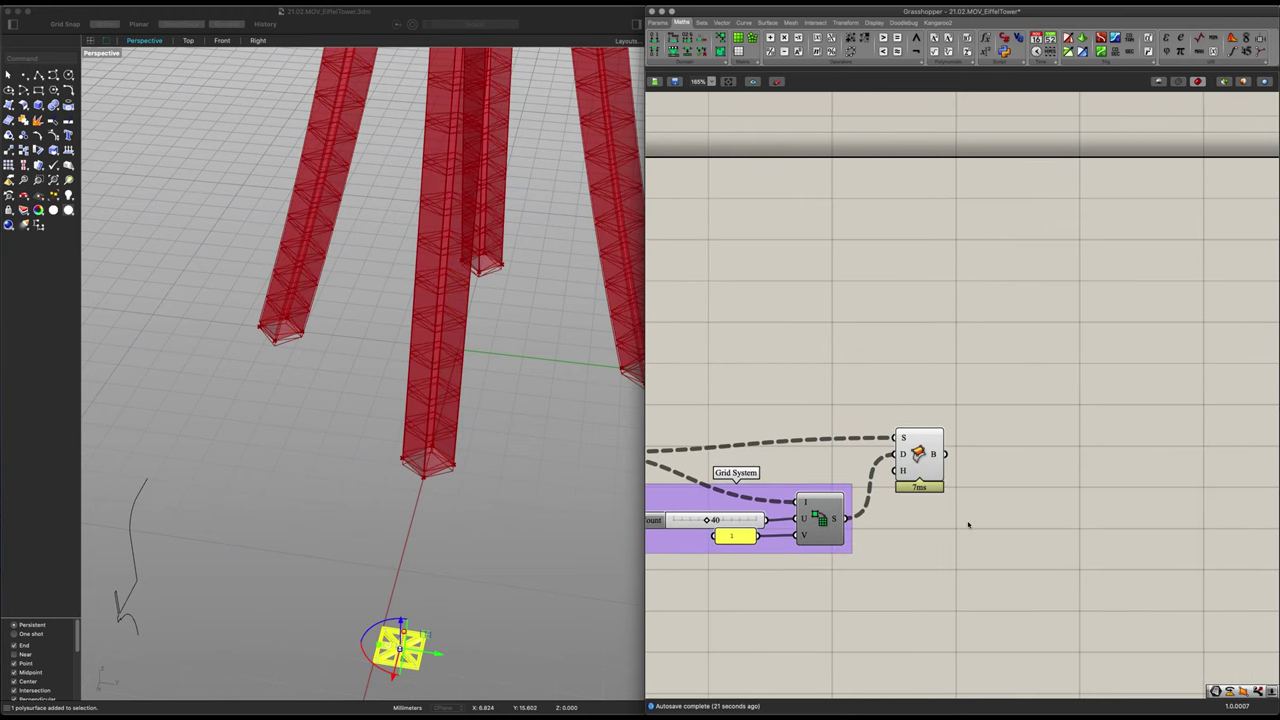
left_click(473, 665)
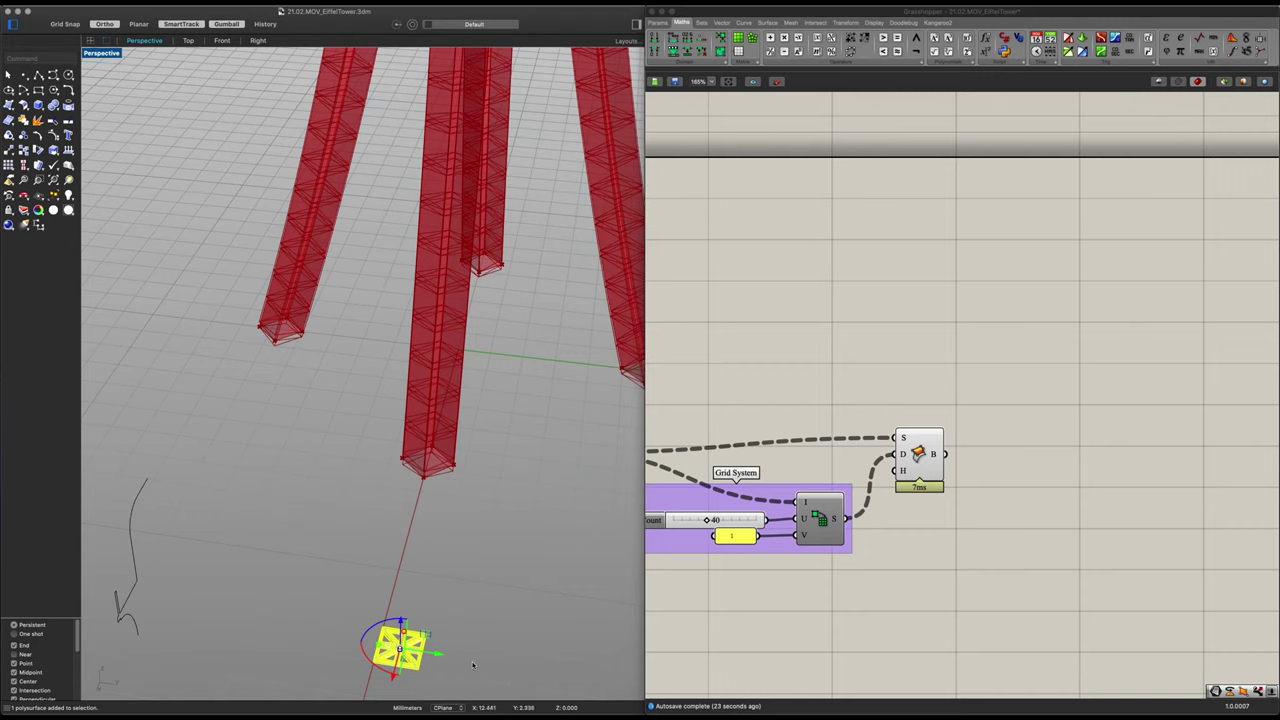
left_click(474, 647)
right_click_drag(438, 617, 449, 589, "shift")
right_click_drag(453, 416, 437, 477)
scroll(460, 435, "up", 5)
Add a Box Morph component in Grasshopper and connect Surface Box's B output to its T input
left_click(1007, 529)
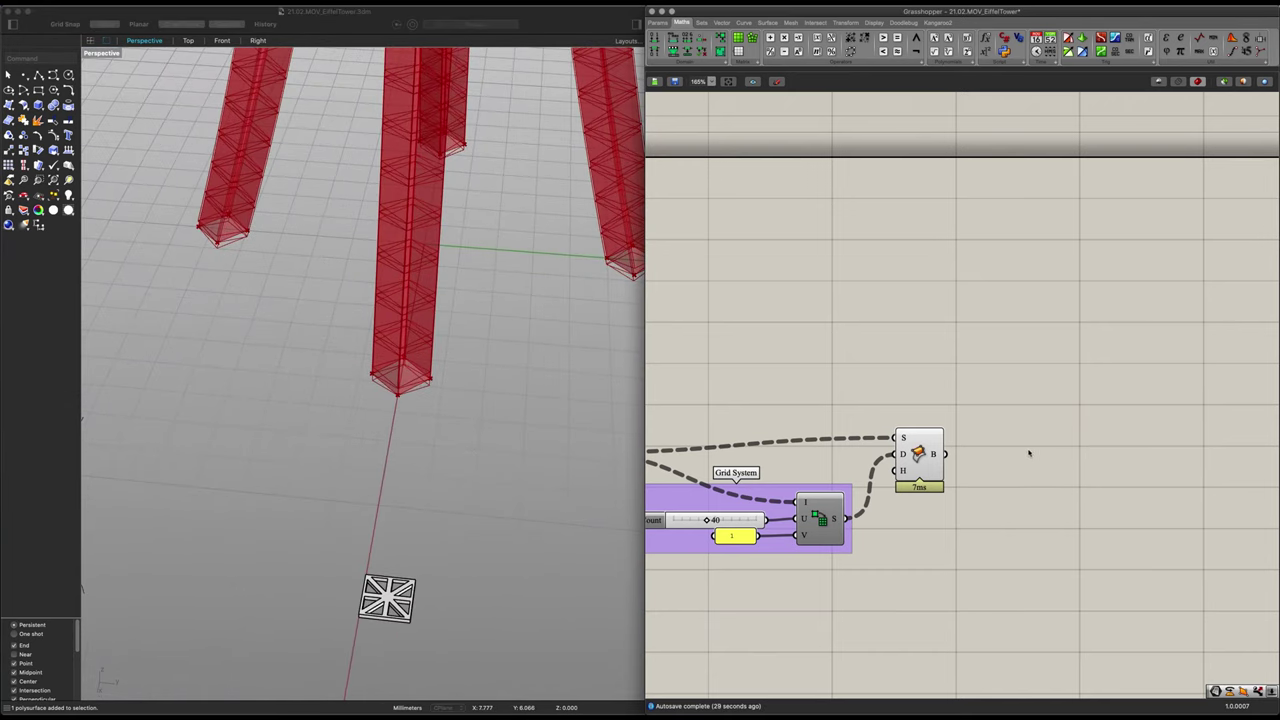
right_click_drag(1020, 428, 1009, 490)
double_click(1008, 460)
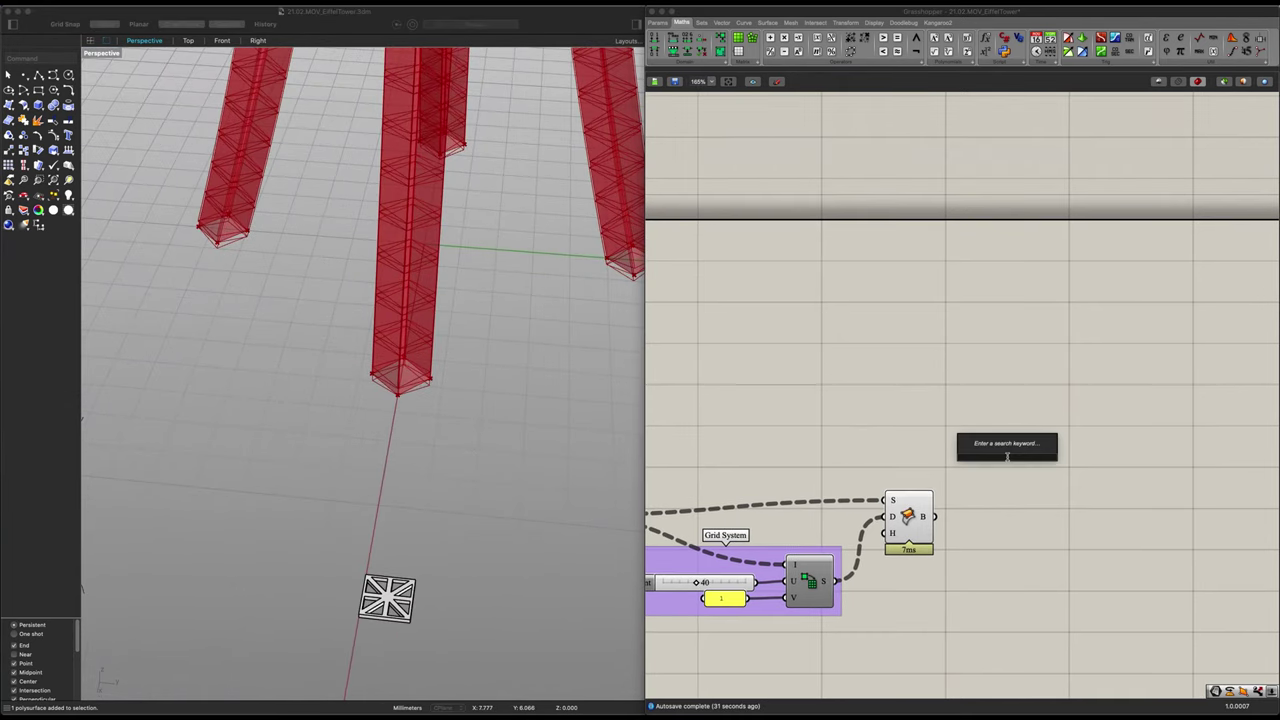
type("box morph")
key("Return")
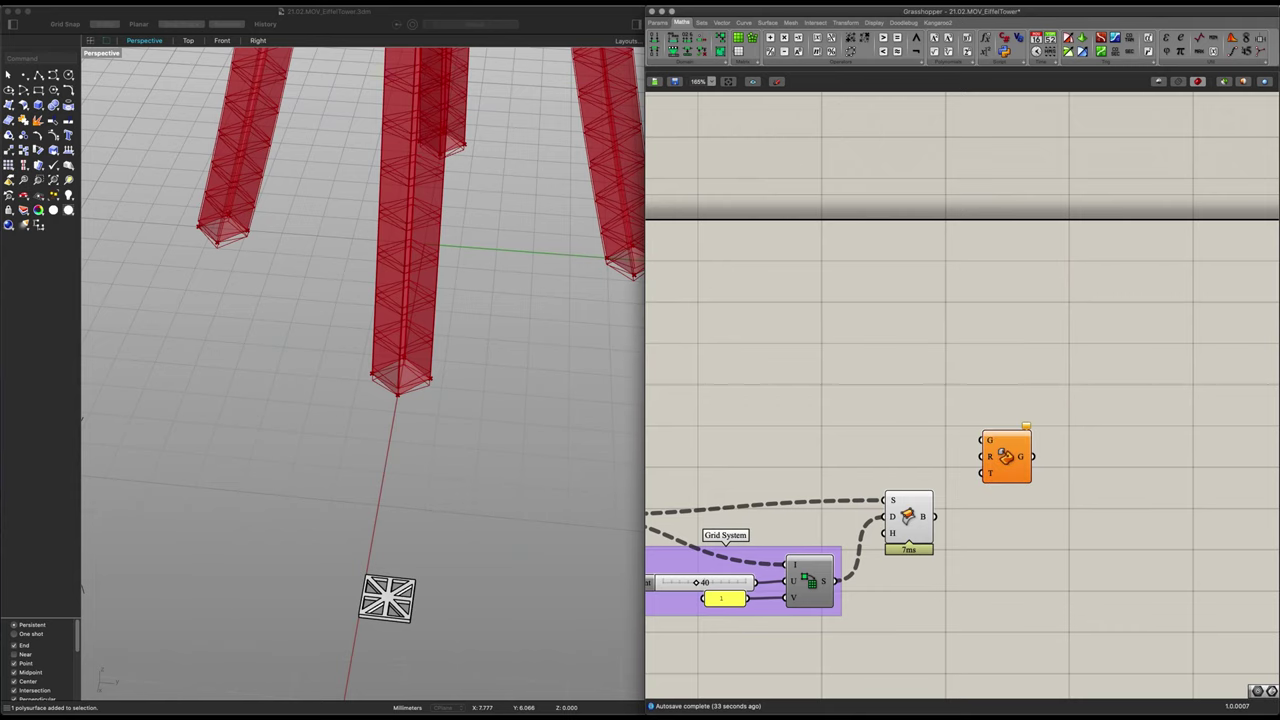
left_click(1006, 456)
scroll(994, 520, "up", 2)
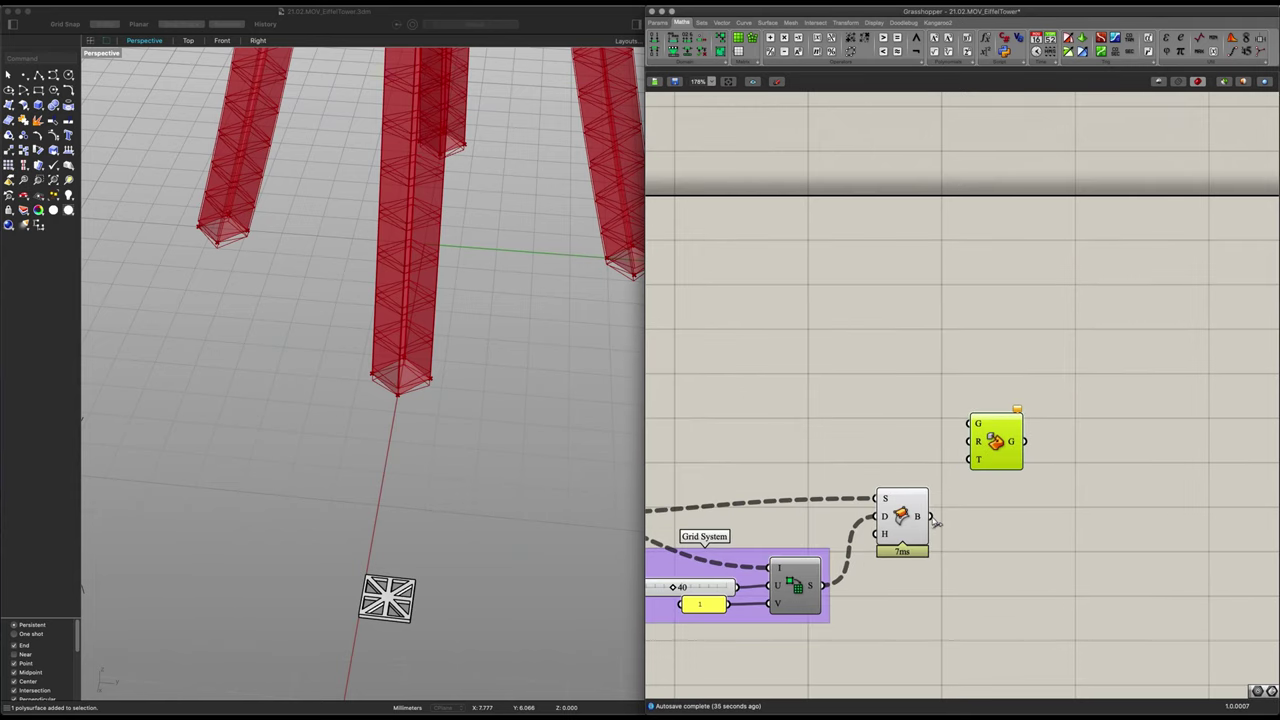
left_click_drag(919, 516, 1017, 455)
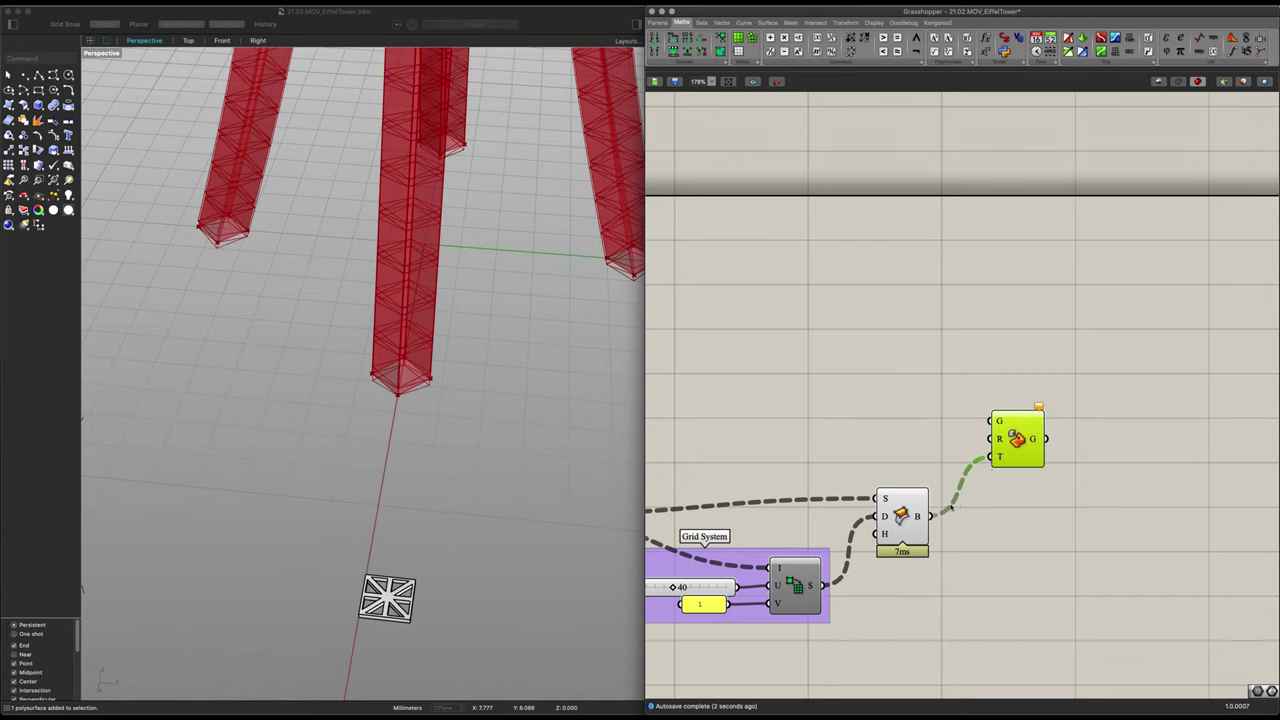
Graft Box Morph's T input
left_click(910, 516)
right_click(993, 456)
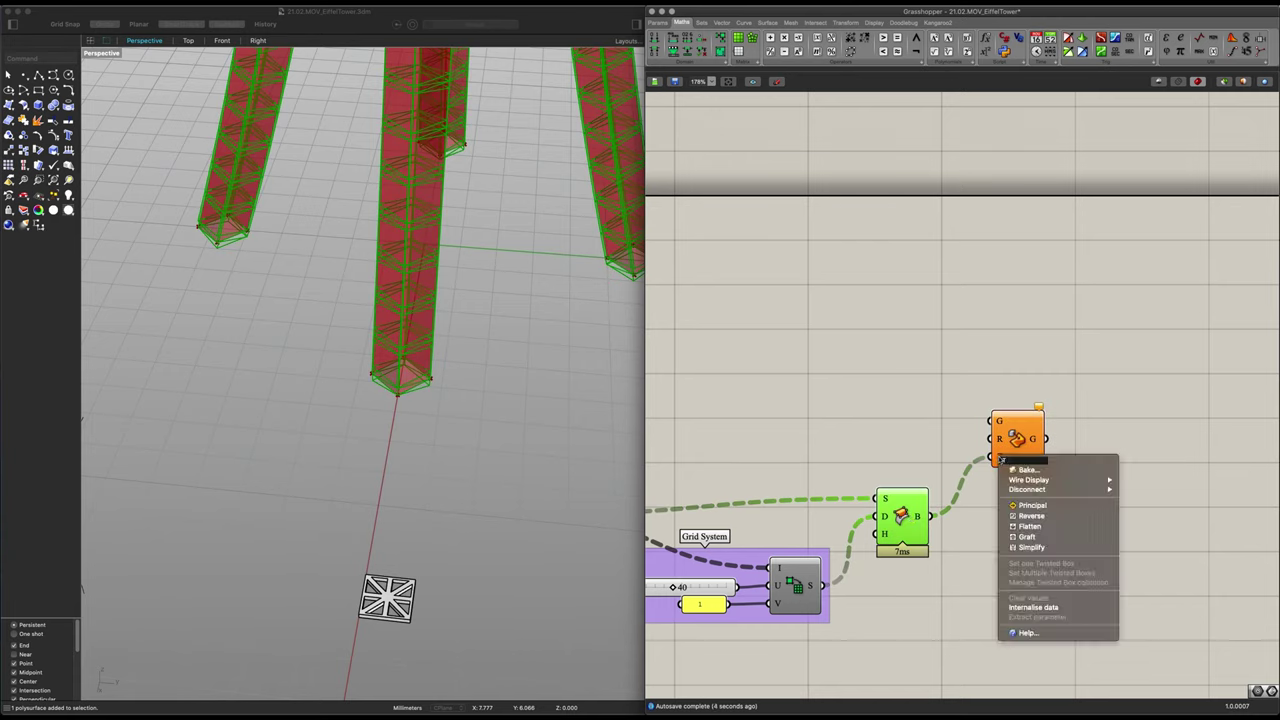
left_click(1030, 540)
left_click(1007, 449)
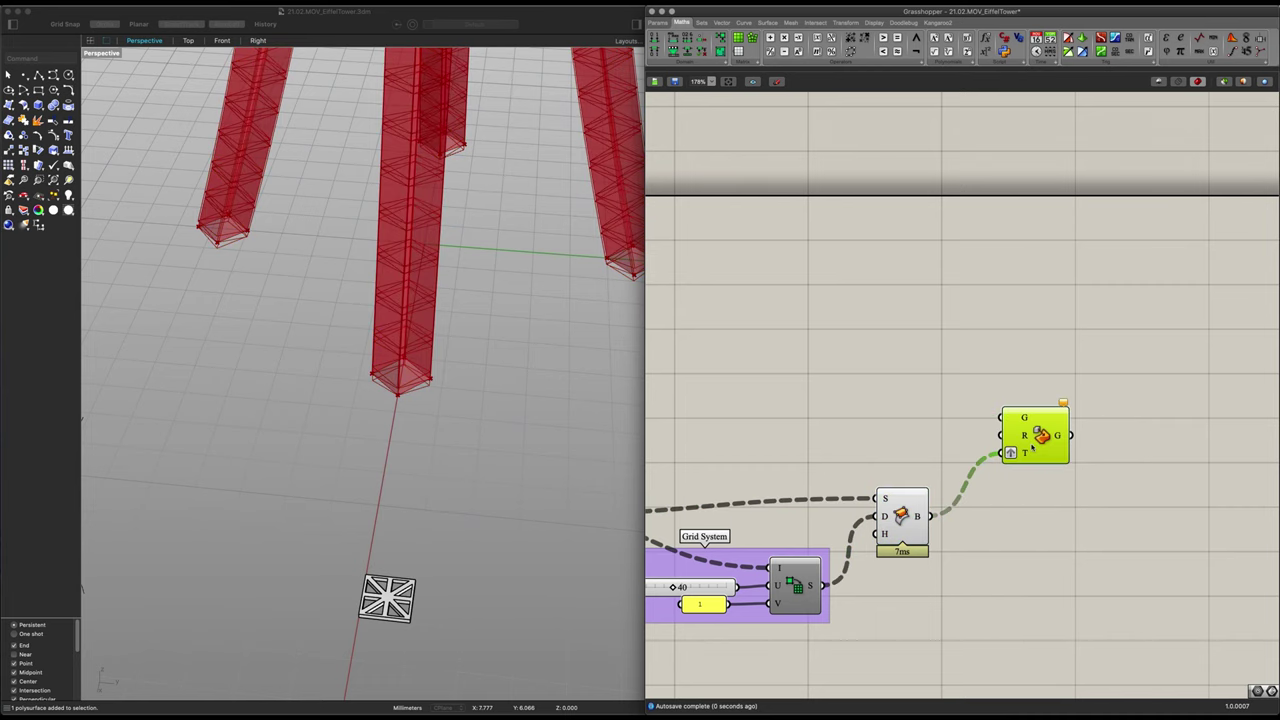
Add a Brep parameter beside Box Morph and reference the square truss module from the Rhino viewport in it
scroll(915, 449, "left", 2)
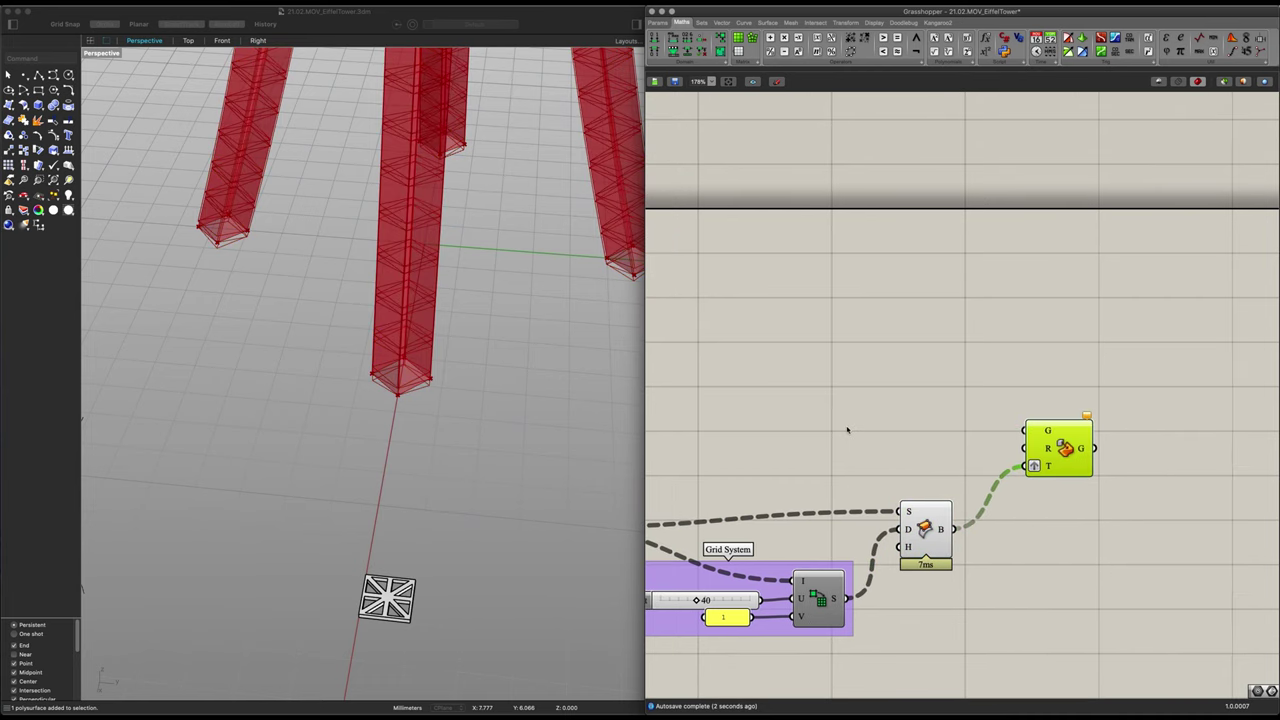
double_click(847, 430)
type("brep")
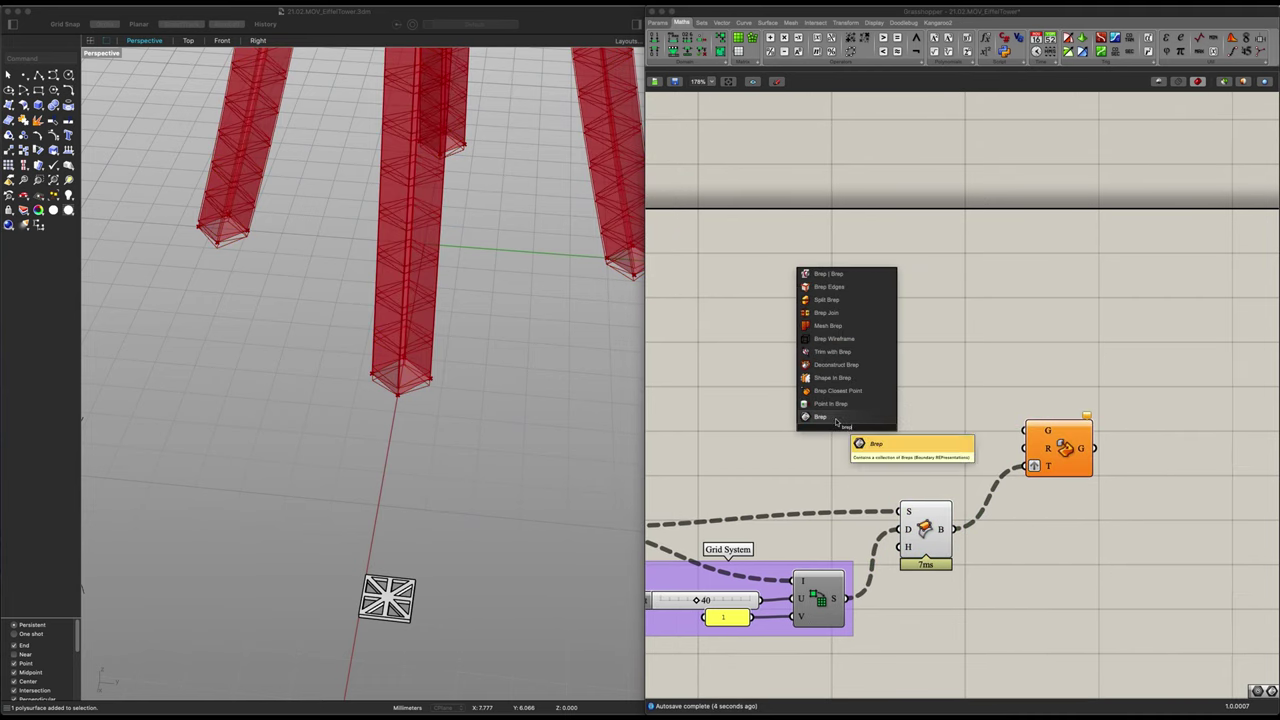
left_click(836, 419)
scroll(884, 558, "down", 2)
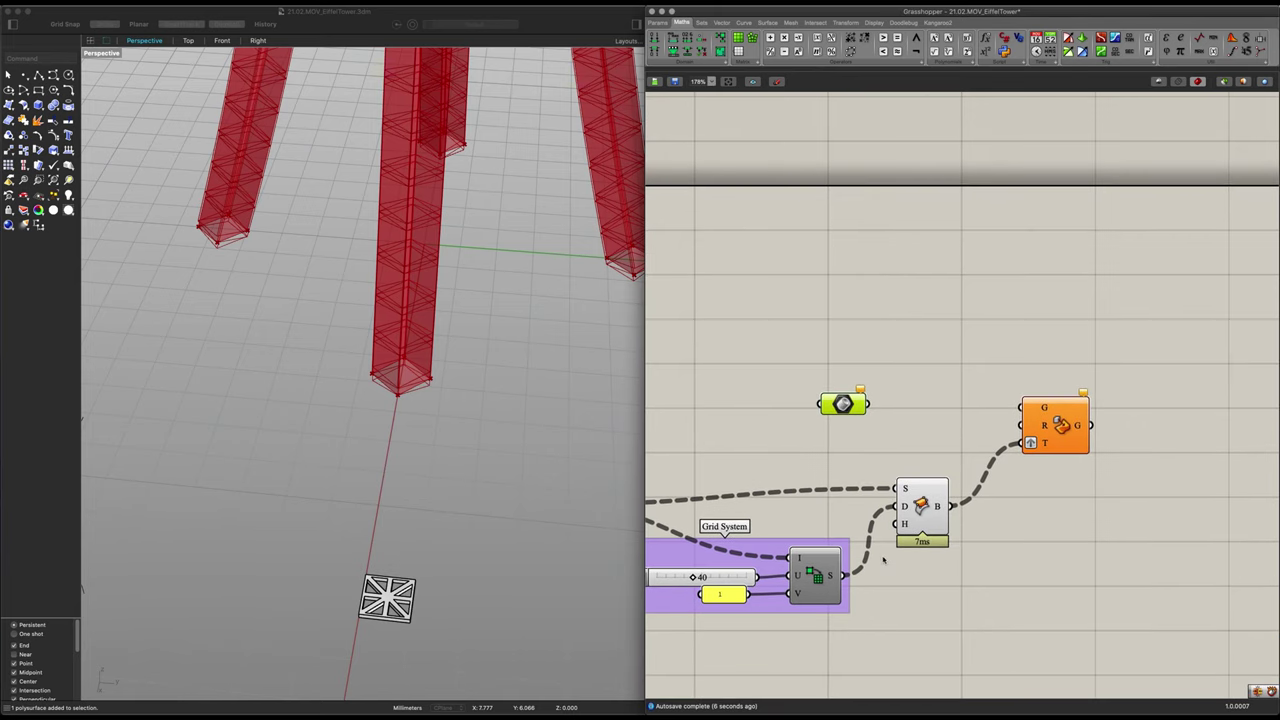
right_click(848, 415)
left_click(885, 540)
left_click(388, 598)
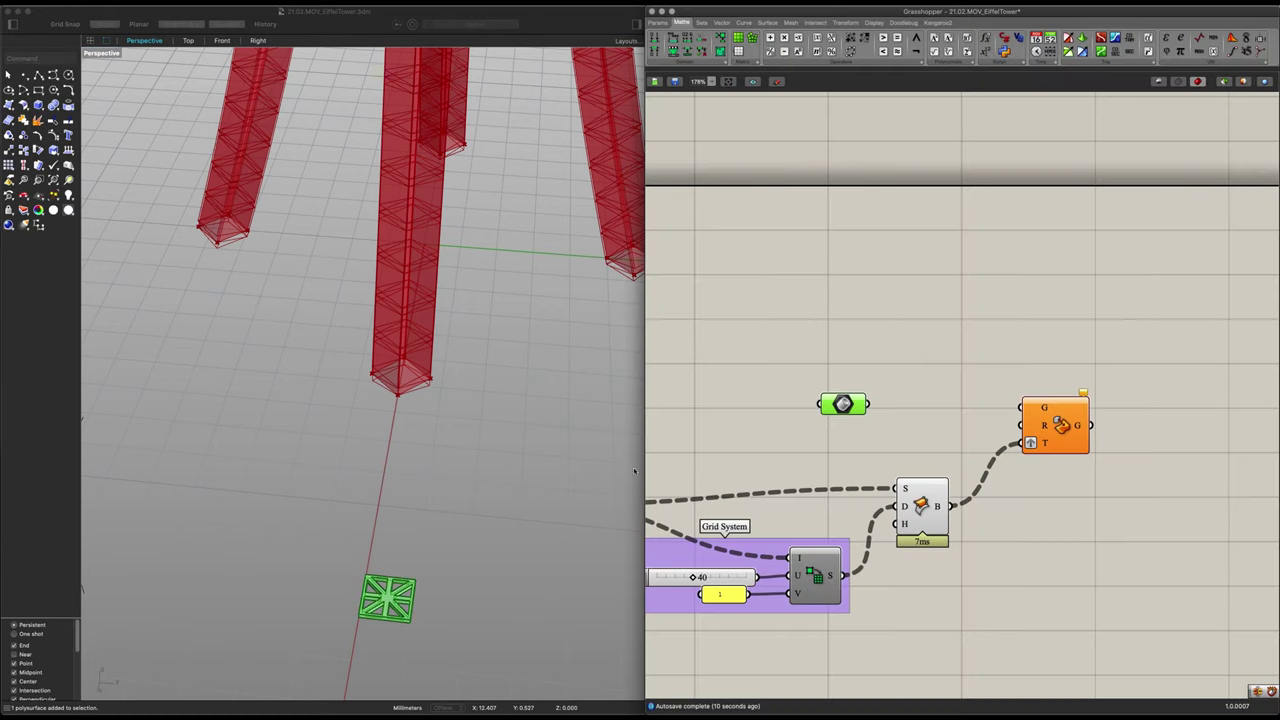
Add a Bounding Box component between the Brep parameter and Box Morph
double_click(897, 389)
type("bound")
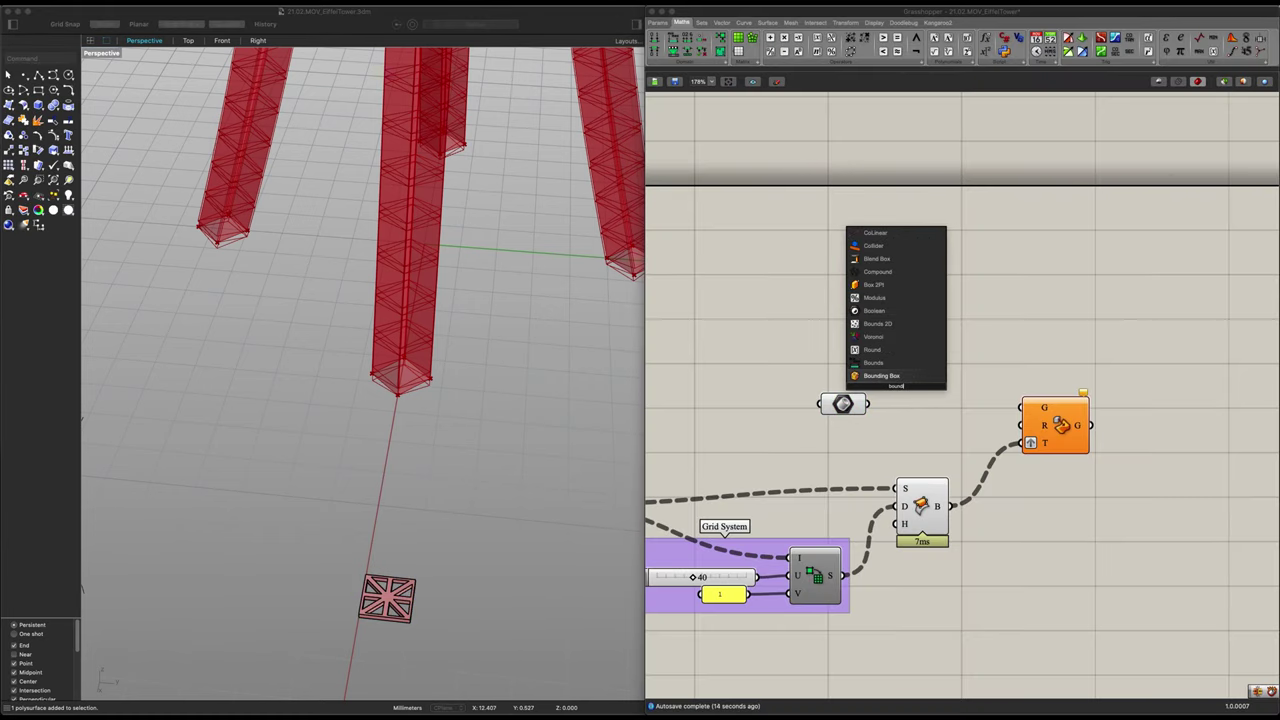
key("Return")
left_click_drag(877, 388, 903, 428)
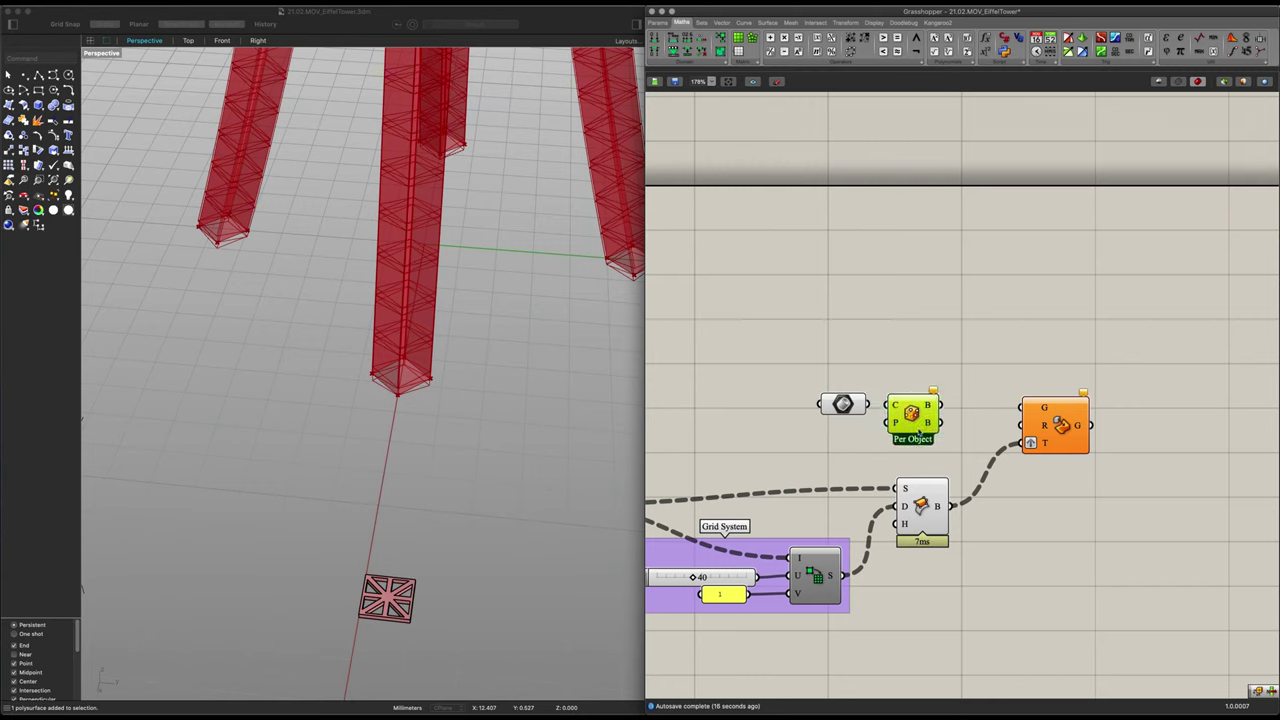
left_click(921, 506)
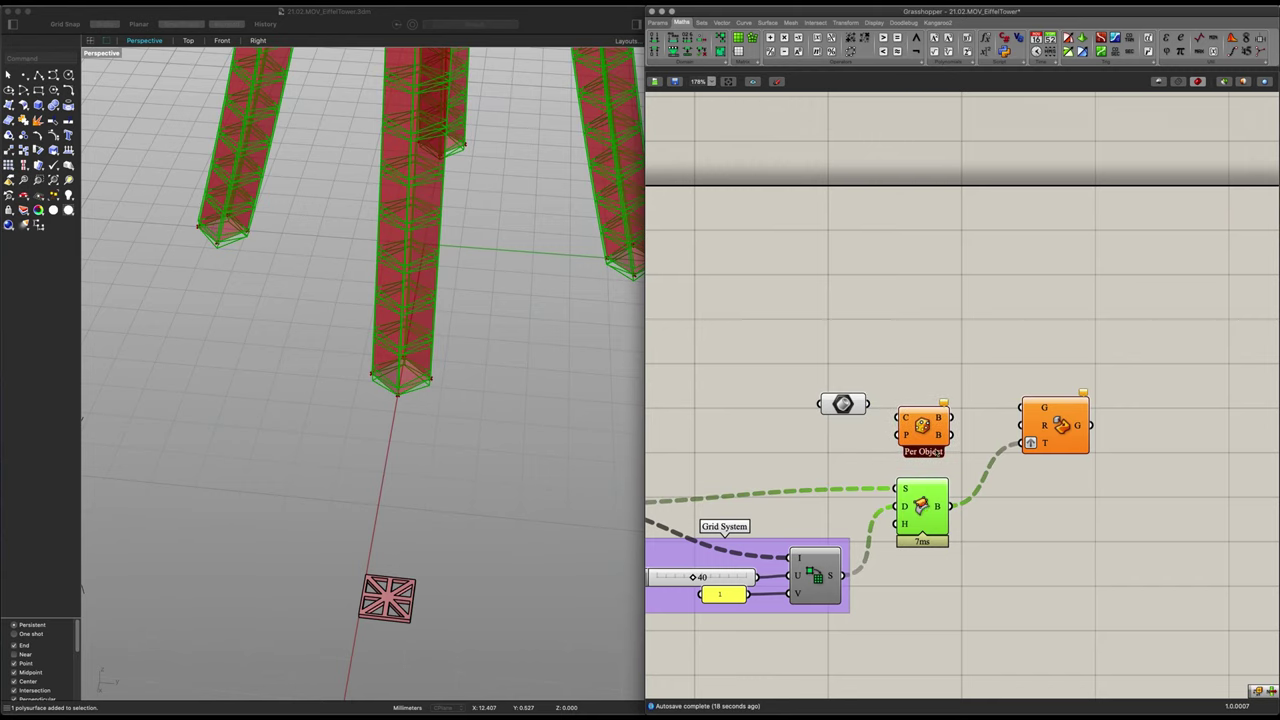
Connect the Brep parameter to Bounding Box's C and Box Morph's G inputs, and Bounding Box's B output to Box Morph's R input
left_click_drag(868, 405, 1018, 408)
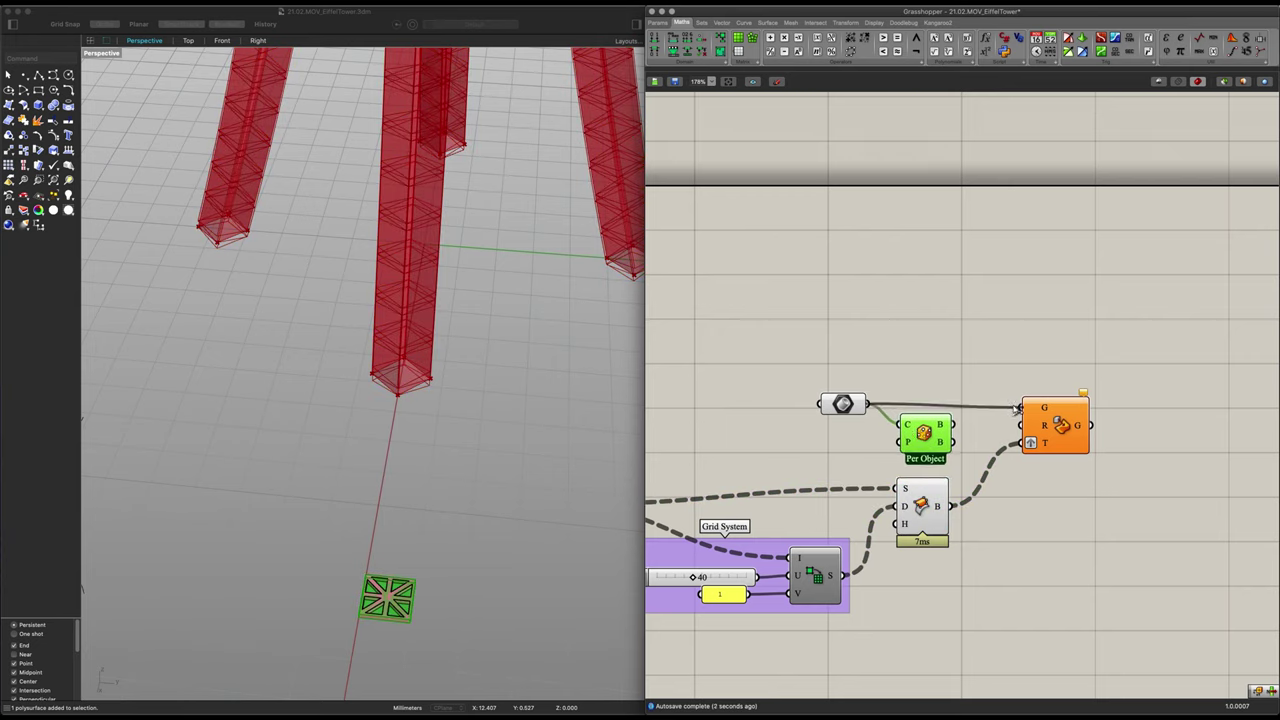
left_click(1024, 426)
left_click_drag(954, 425, 1024, 426)
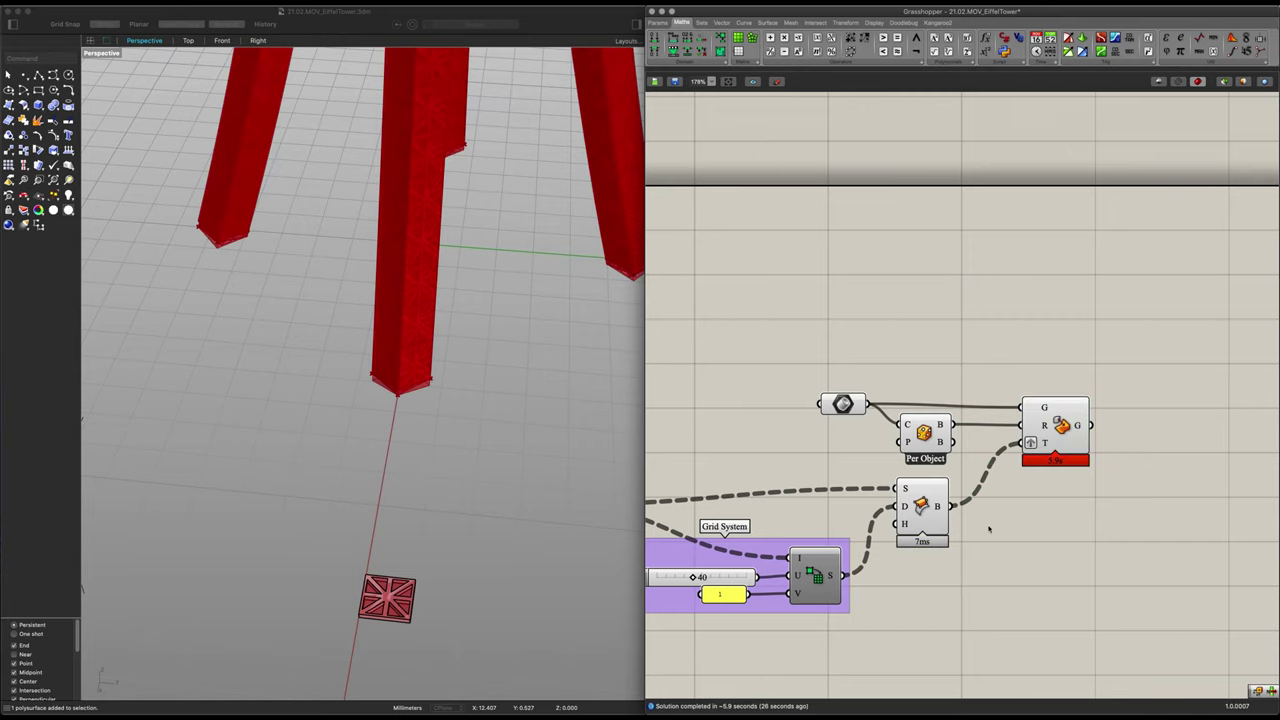
Make room beside Surface Box, add a 0.05 number slider below it and connect it to the component's H input
scroll(978, 530, "down", 2)
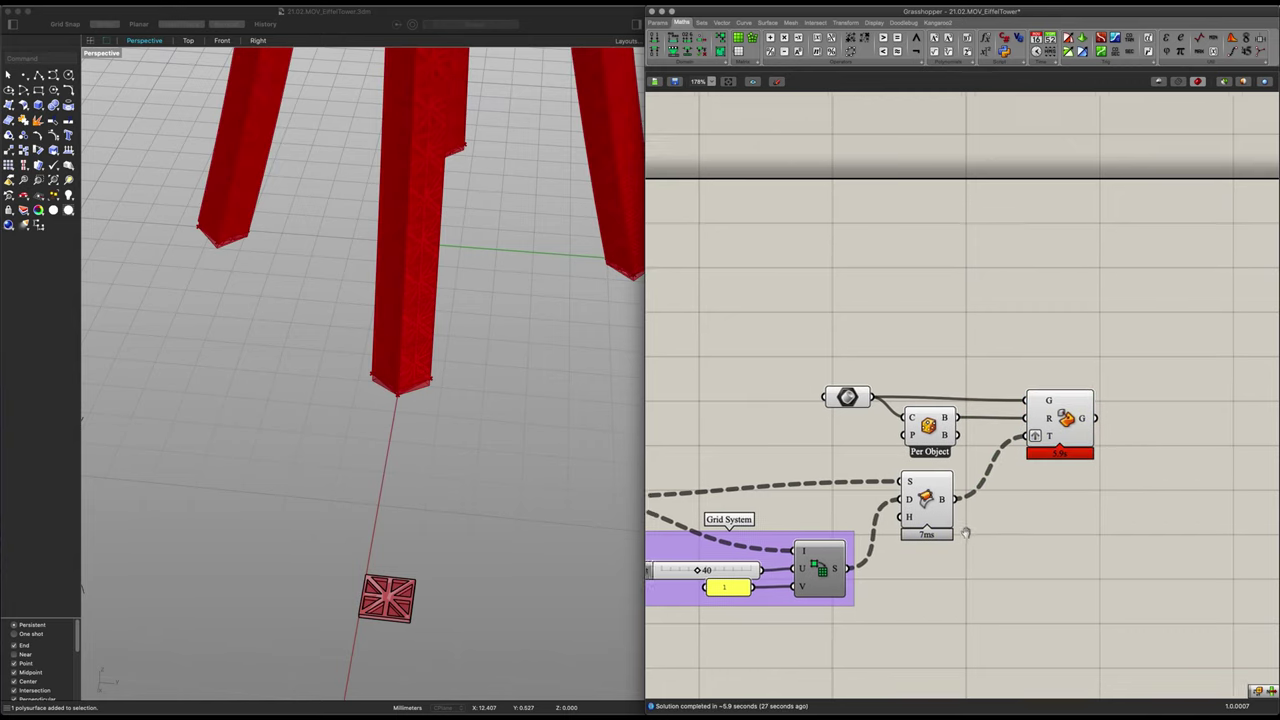
scroll(491, 380, "down", 3)
right_click_drag(471, 263, 464, 469, "shift")
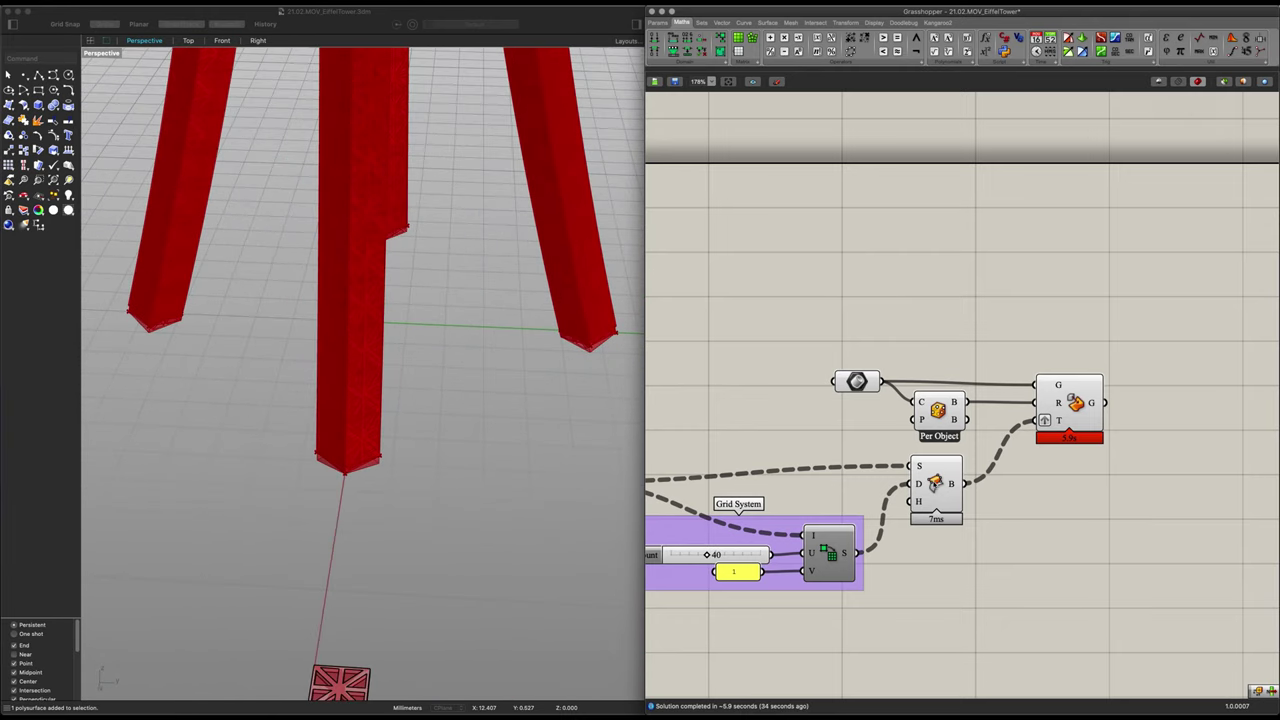
left_click_drag(926, 510, 1012, 528)
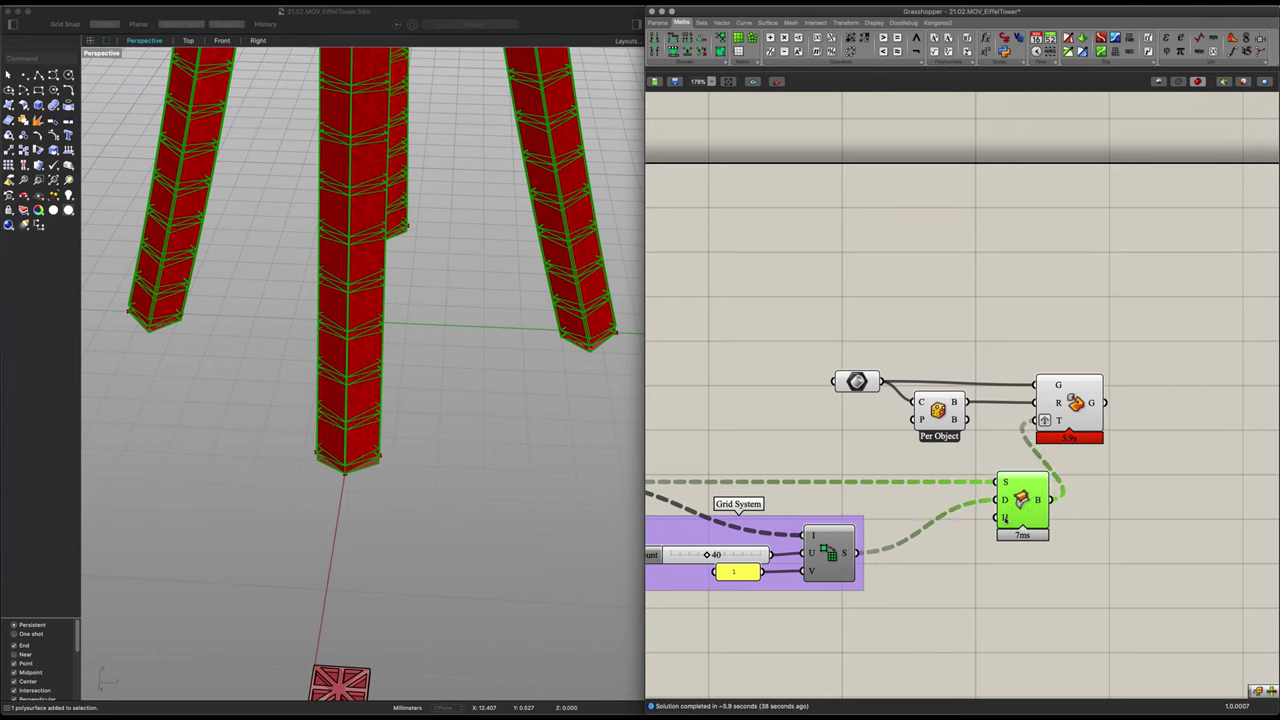
mouse_move(1006, 518)
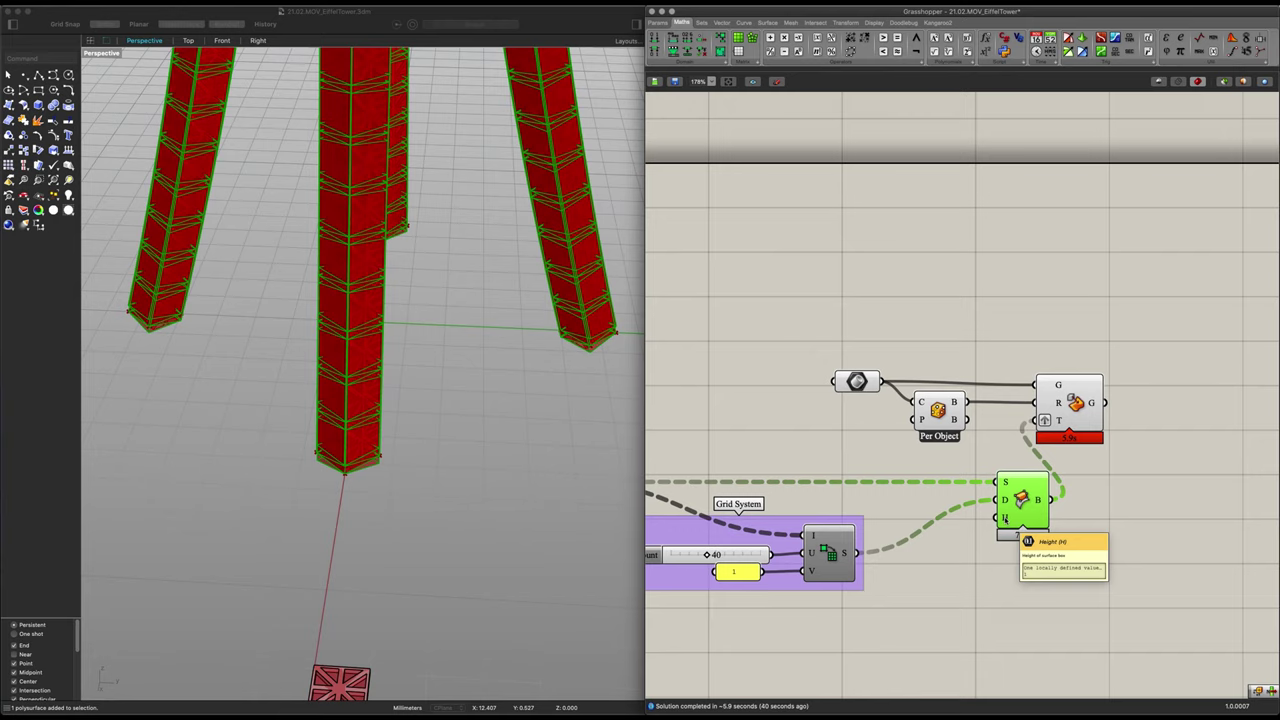
double_click(979, 584)
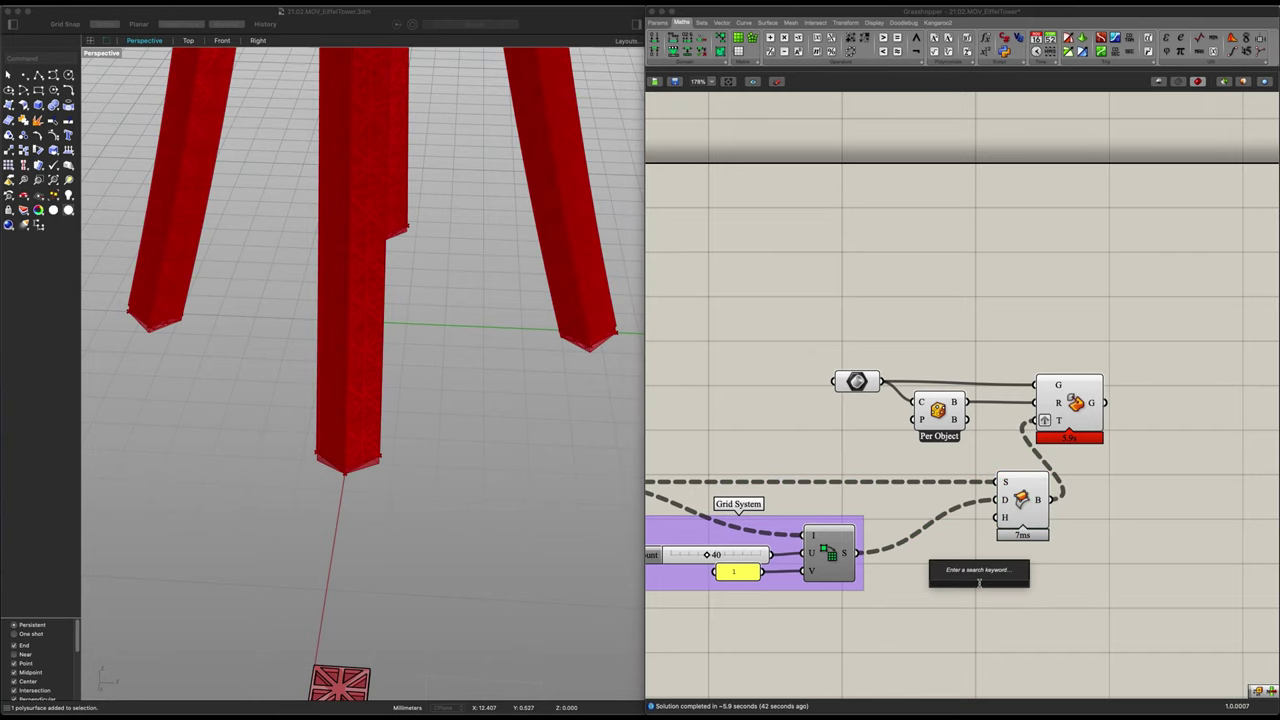
type("0")
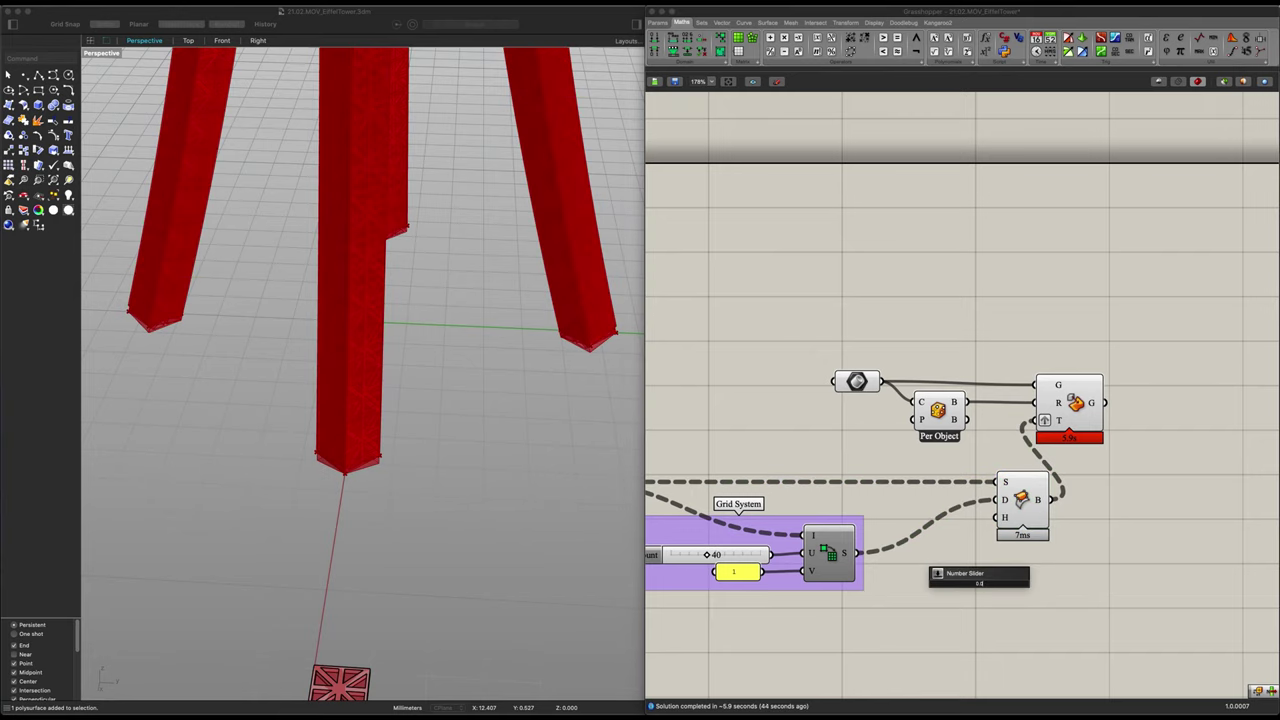
key("Return")
left_click_drag(1050, 583, 1004, 517)
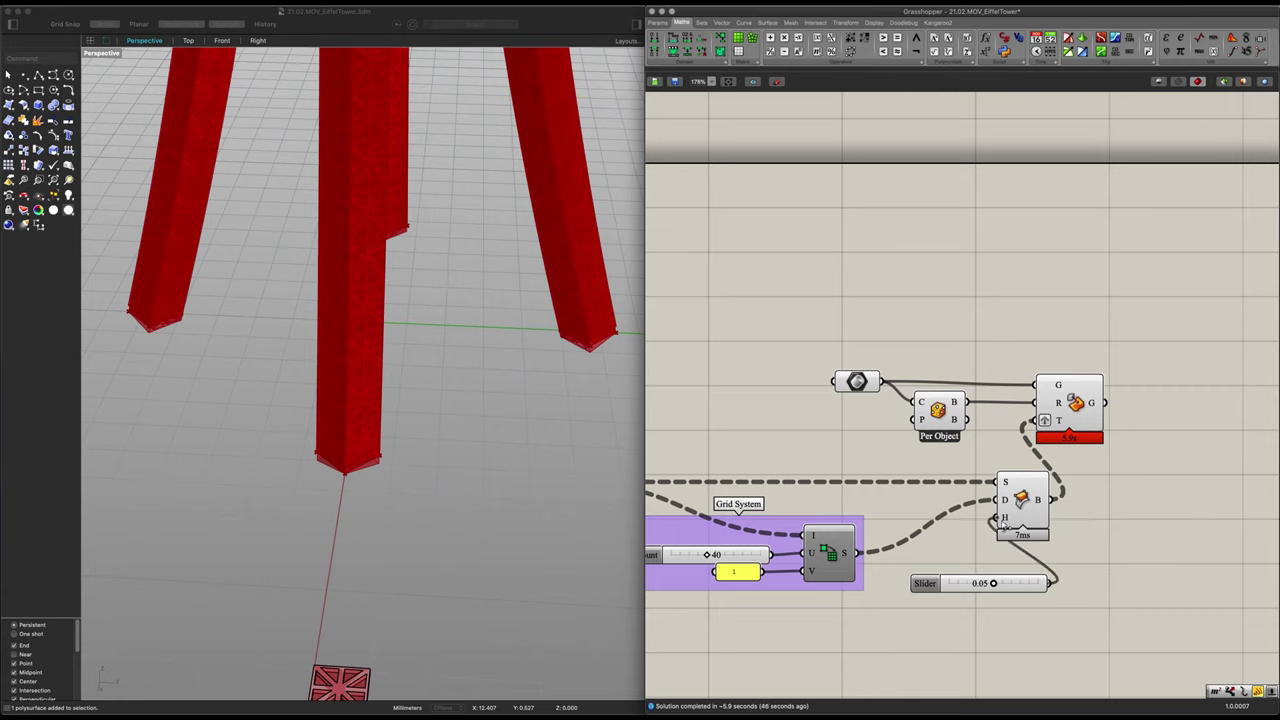
left_click(1096, 513)
Reposition Surface Box slightly and hide the previews of Surface Box, the Brep parameter and Bounding Box
left_click_drag(1015, 503, 1048, 512)
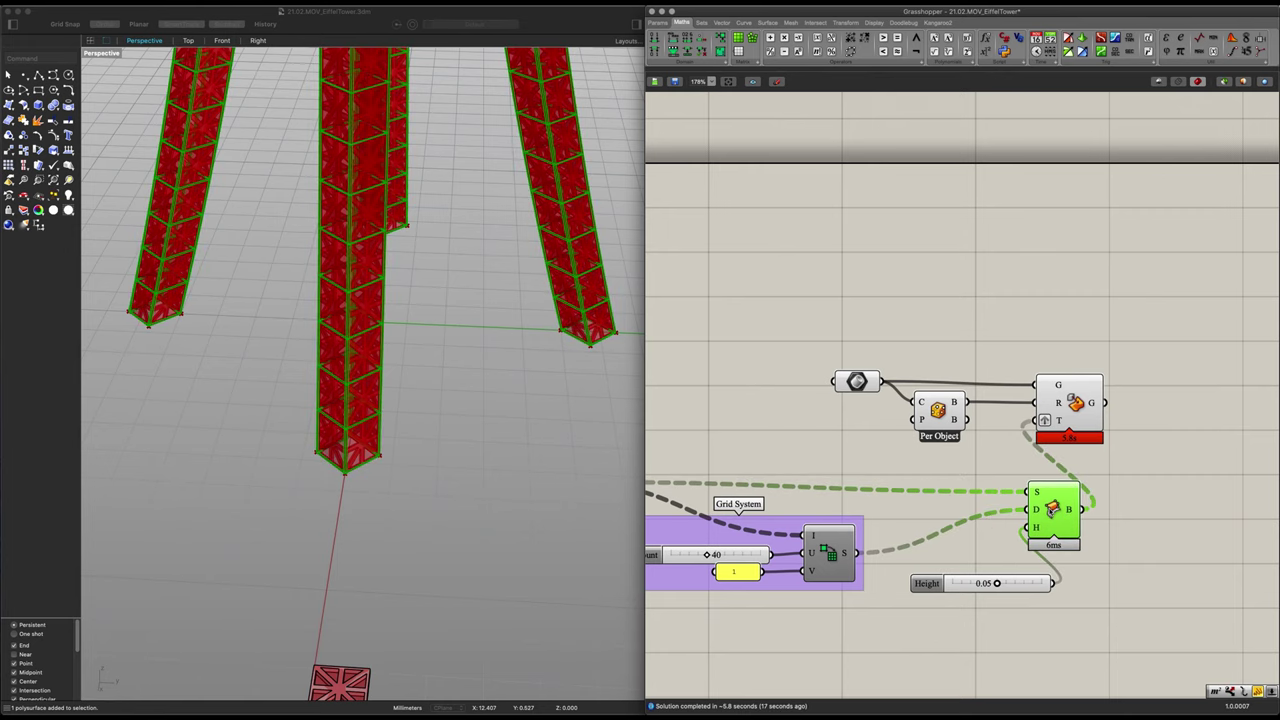
key("ctrl+q")
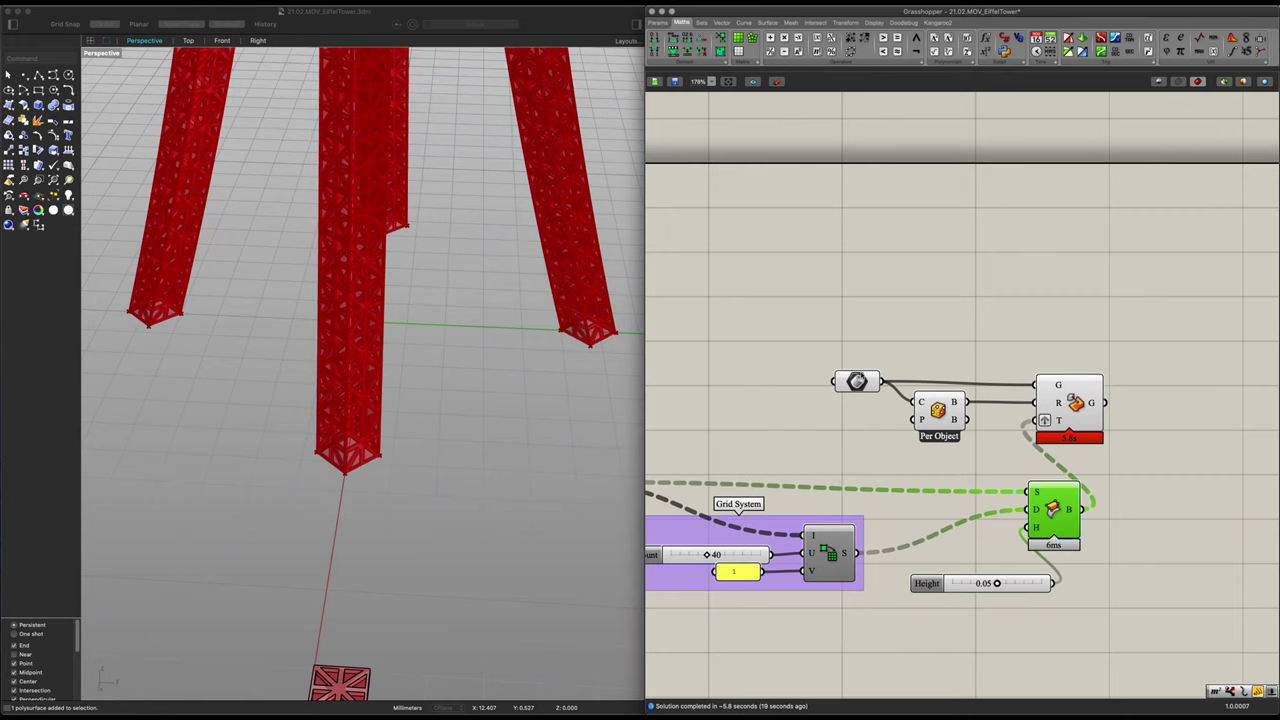
left_click(856, 381)
left_click(938, 410)
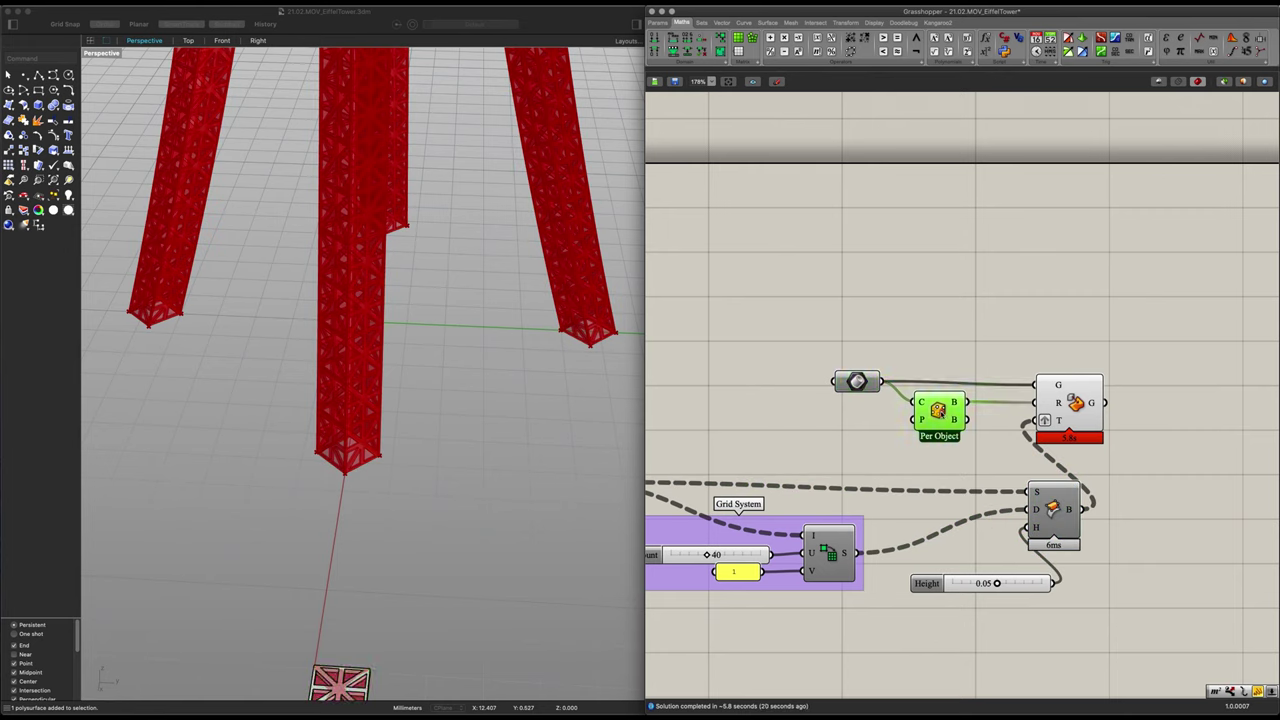
left_click(1068, 420)
left_click(843, 412)
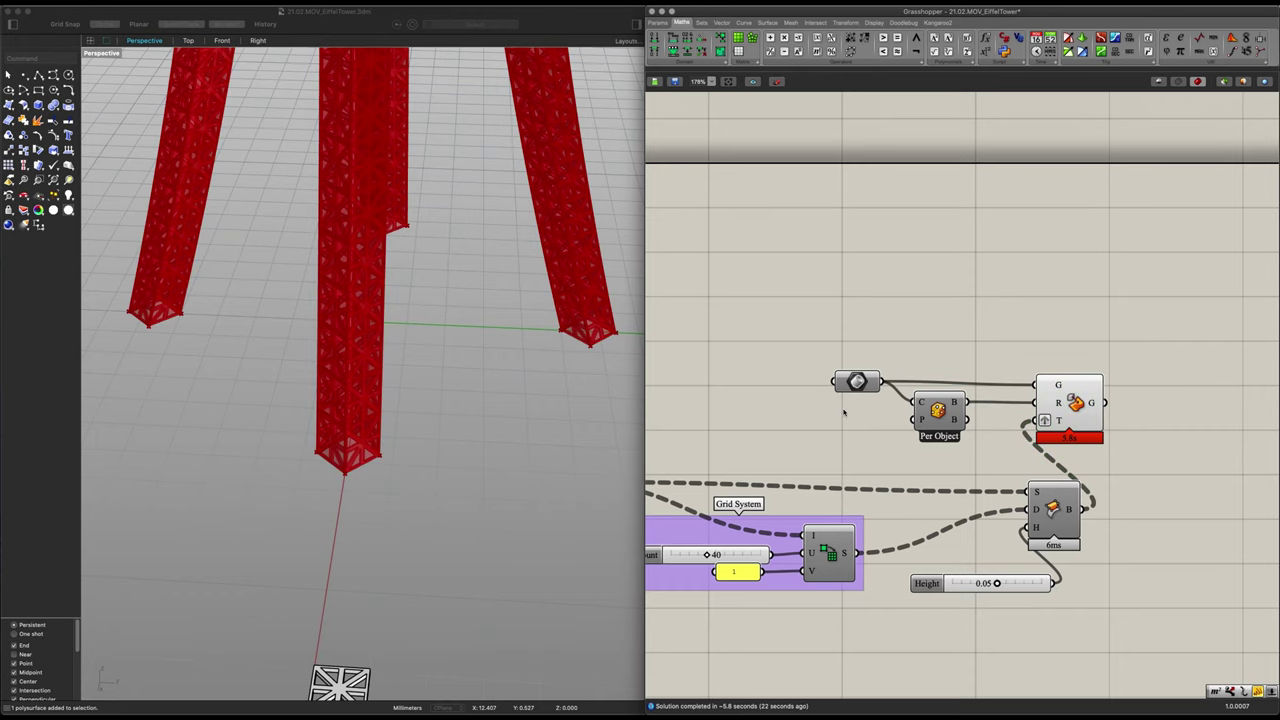
Examine the morphed truss along the tower legs in the Perspective viewport, from the upper shaft down to the feet
left_click(392, 484)
scroll(471, 505, "down", 2)
right_click_drag(471, 505, 349, 566)
scroll(444, 423, "down", 3)
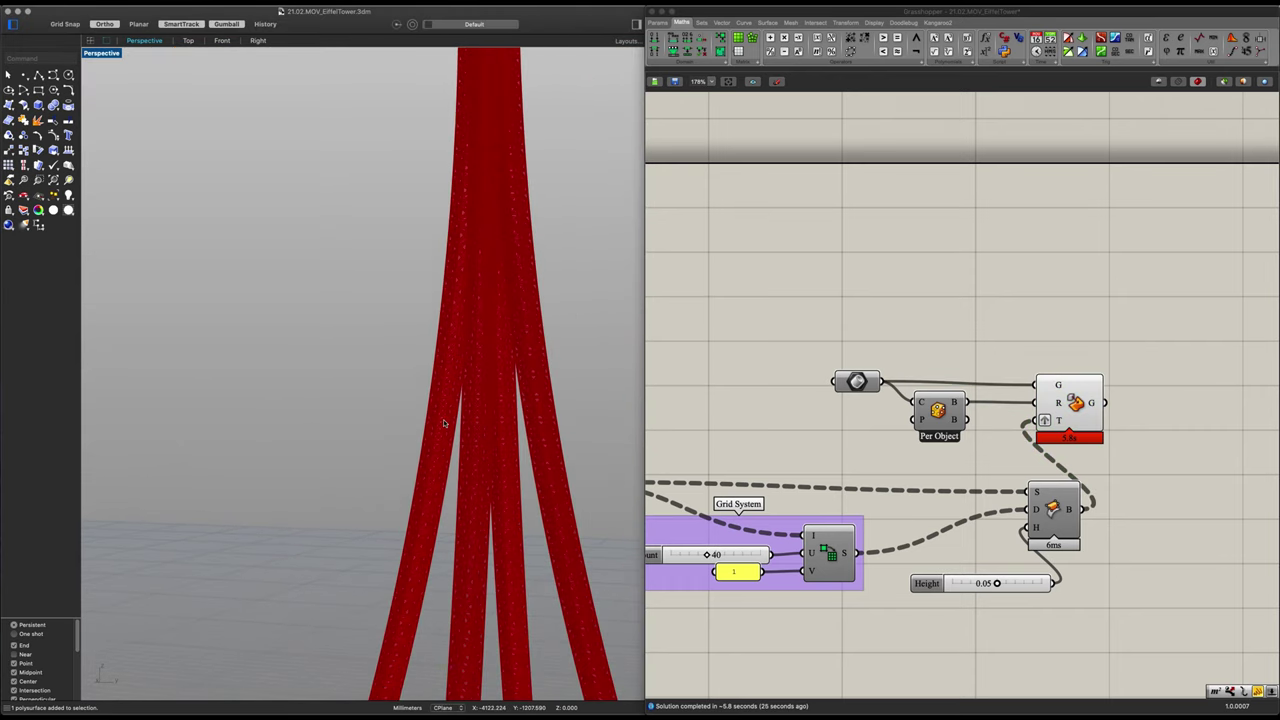
scroll(444, 423, "down", 2)
right_click_drag(444, 423, 405, 434)
scroll(405, 436, "up", 5)
scroll(334, 308, "down", 6)
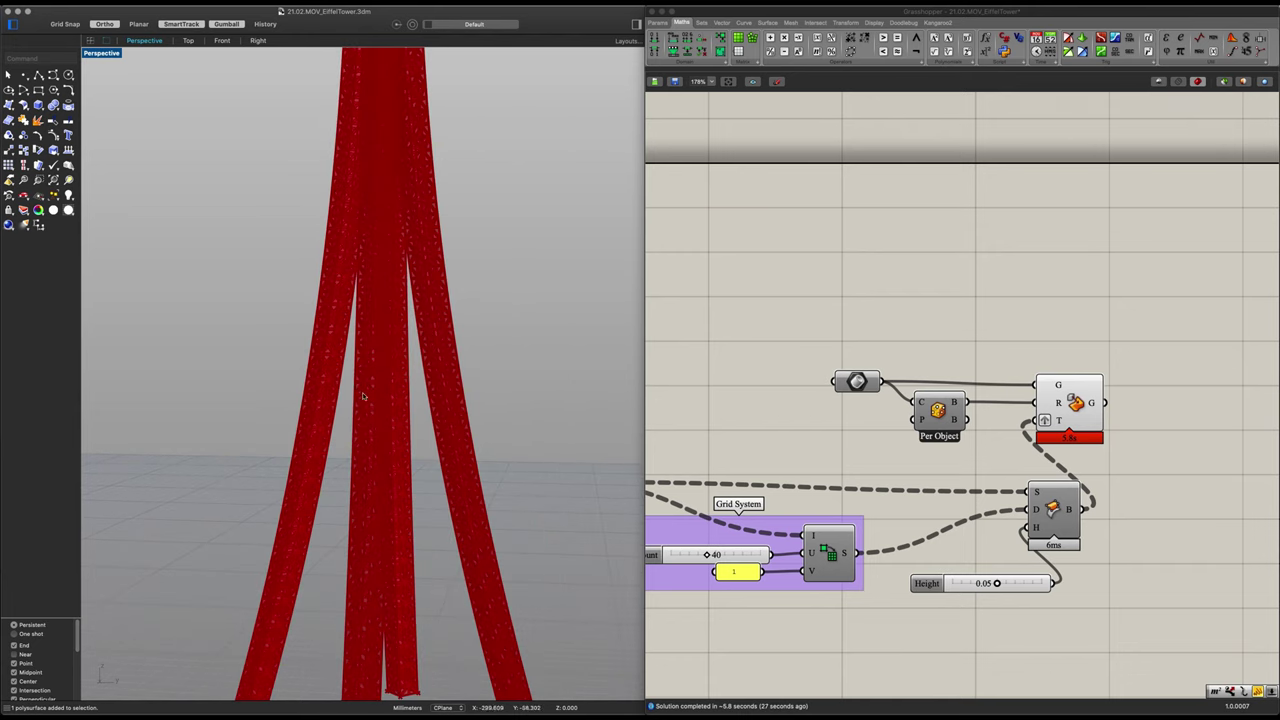
right_click_drag(365, 399, 482, 486)
scroll(480, 486, "up", 5)
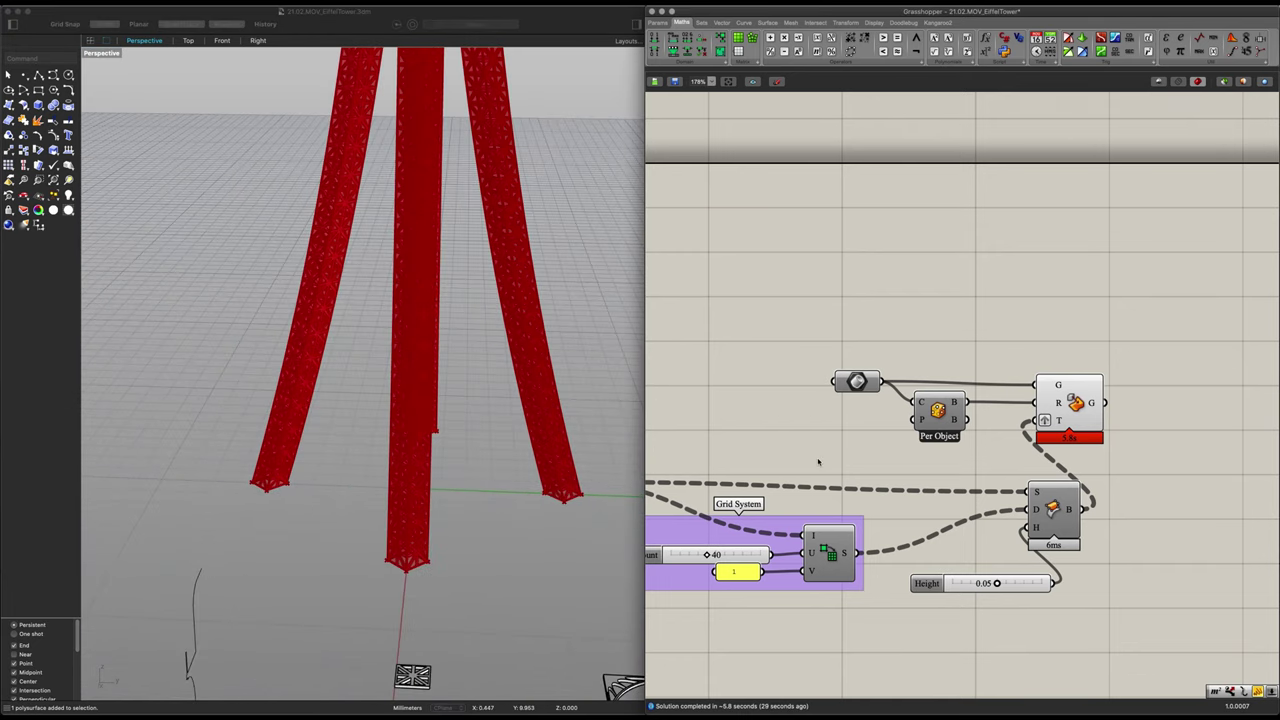
Hide the preview of the Deconstruct Brep component that feeds the grid system and check the truss legs
scroll(826, 526, "down", 4)
left_click(916, 516)
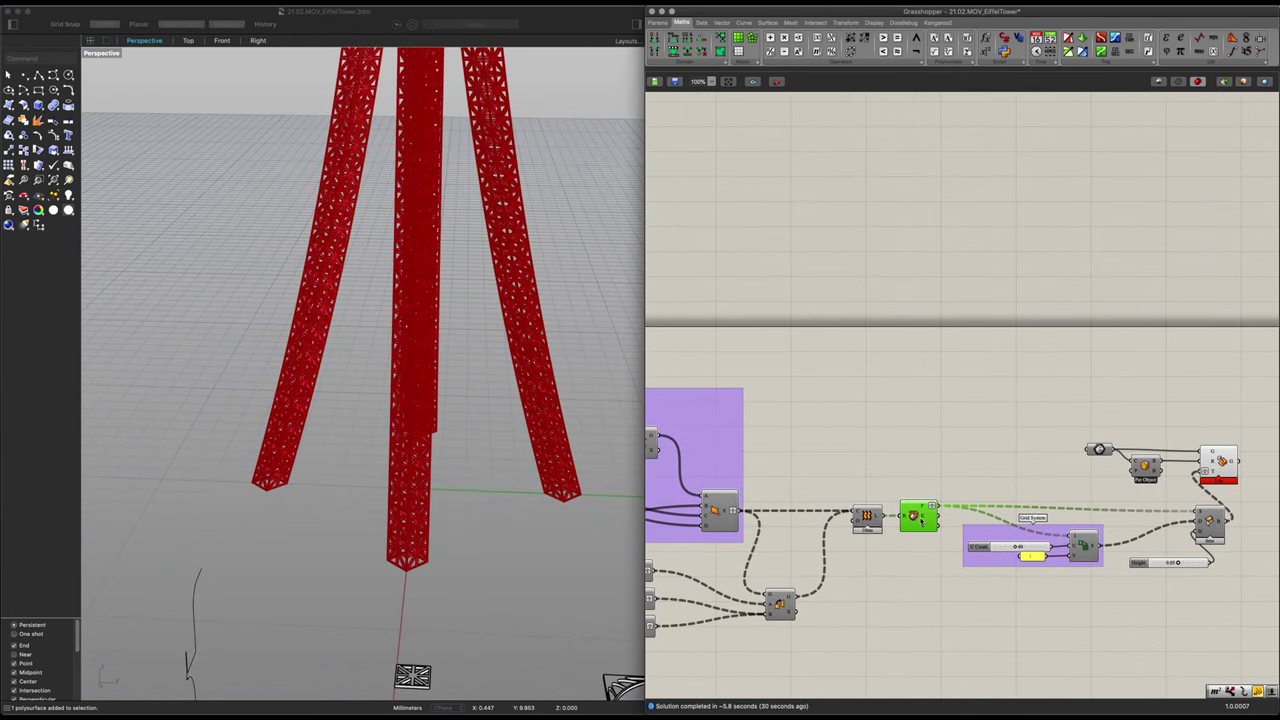
left_click(800, 491)
scroll(428, 434, "up", 4)
scroll(329, 433, "down", 8)
right_click_drag(331, 401, 449, 406)
scroll(449, 406, "up", 4)
Group the Brep parameter, Bounding Box, Box Morph, Surface Box and Height slider together
left_click(1057, 562)
right_click_drag(1113, 597, 885, 587)
left_click(1049, 569)
left_click_drag(1050, 565, 874, 420)
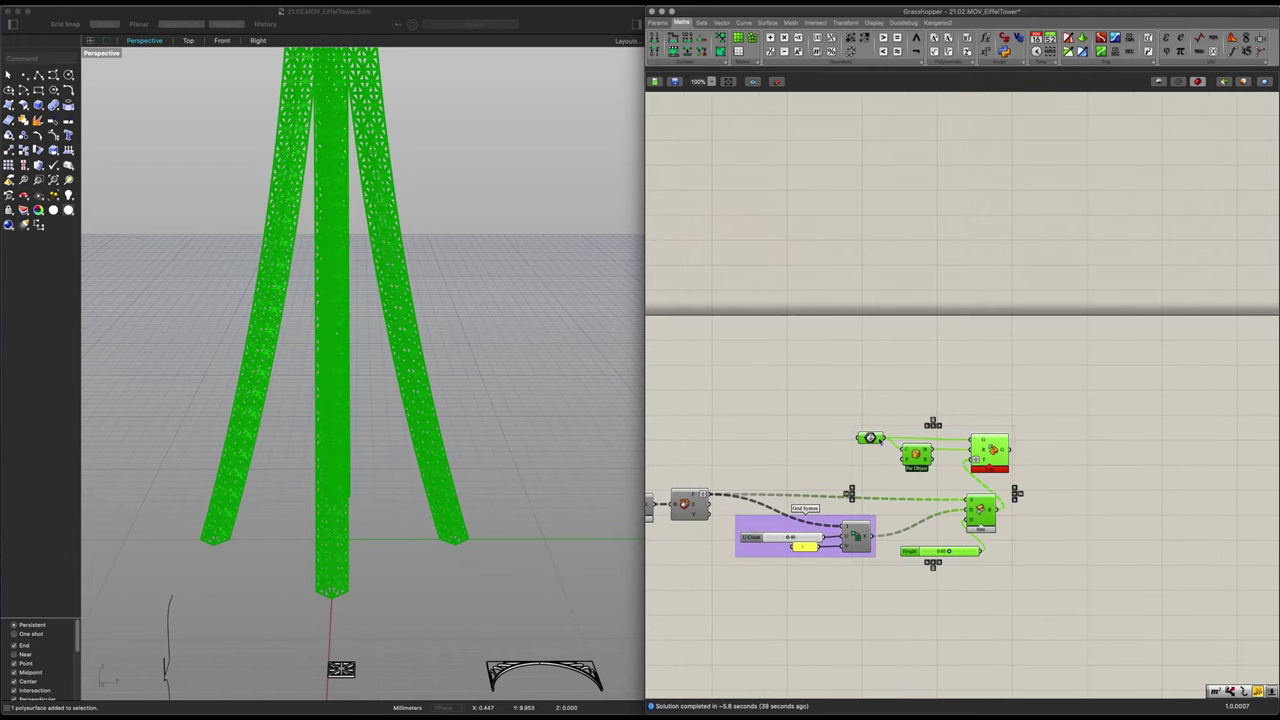
middle_click(898, 478)
left_click(897, 448)
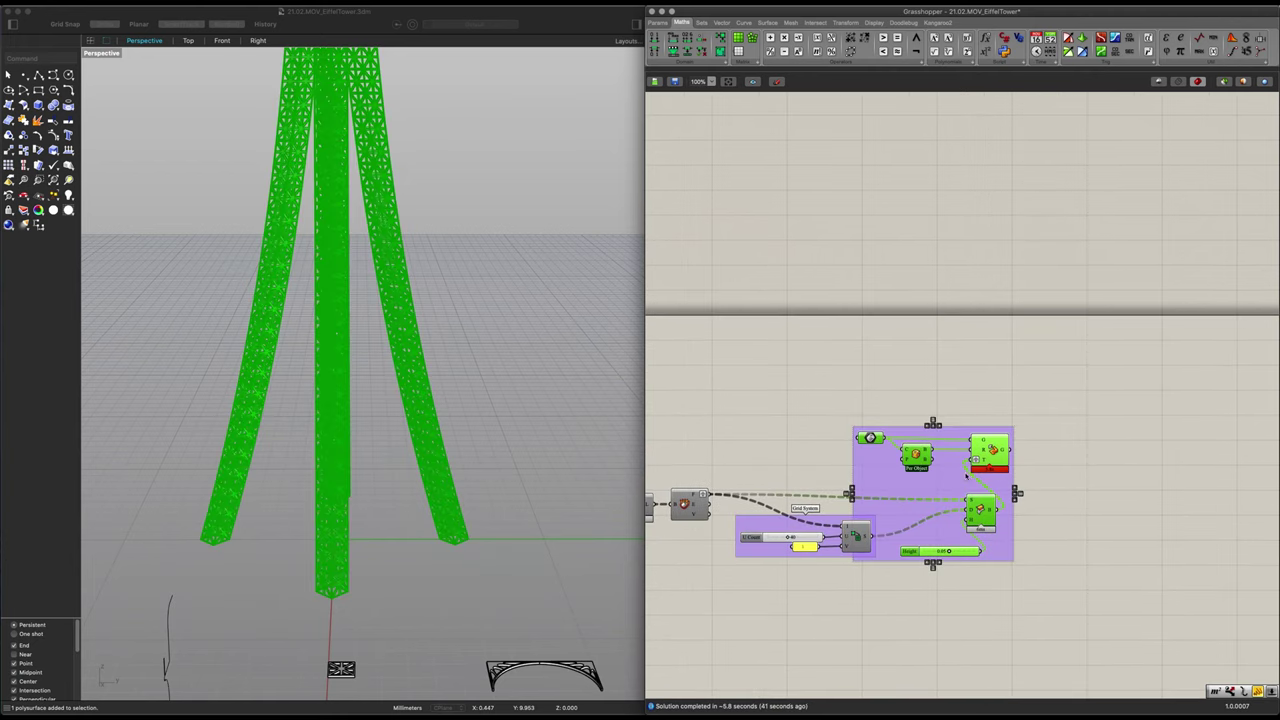
Rearrange Box Morph, Bounding Box and the Brep parameter so the new group is compact and clear of the Grid System group
scroll(971, 403, "up", 3)
left_click_drag(940, 398, 1079, 406)
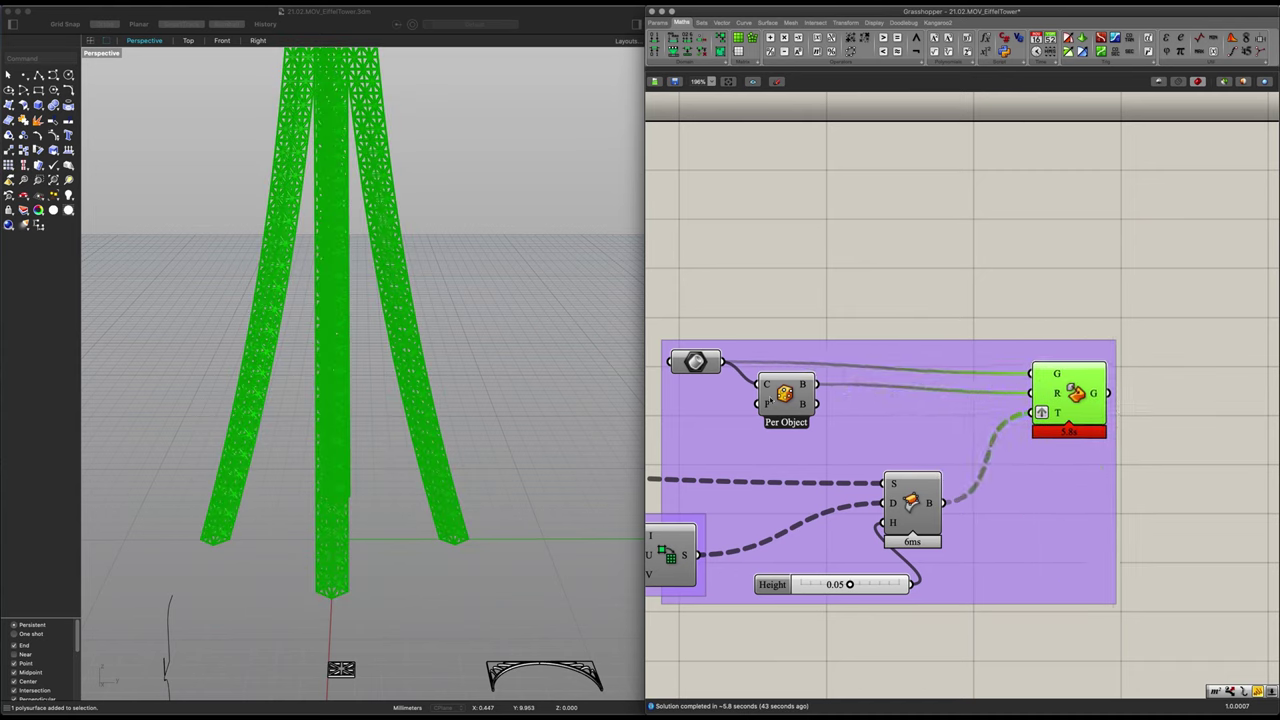
left_click_drag(790, 398, 924, 410)
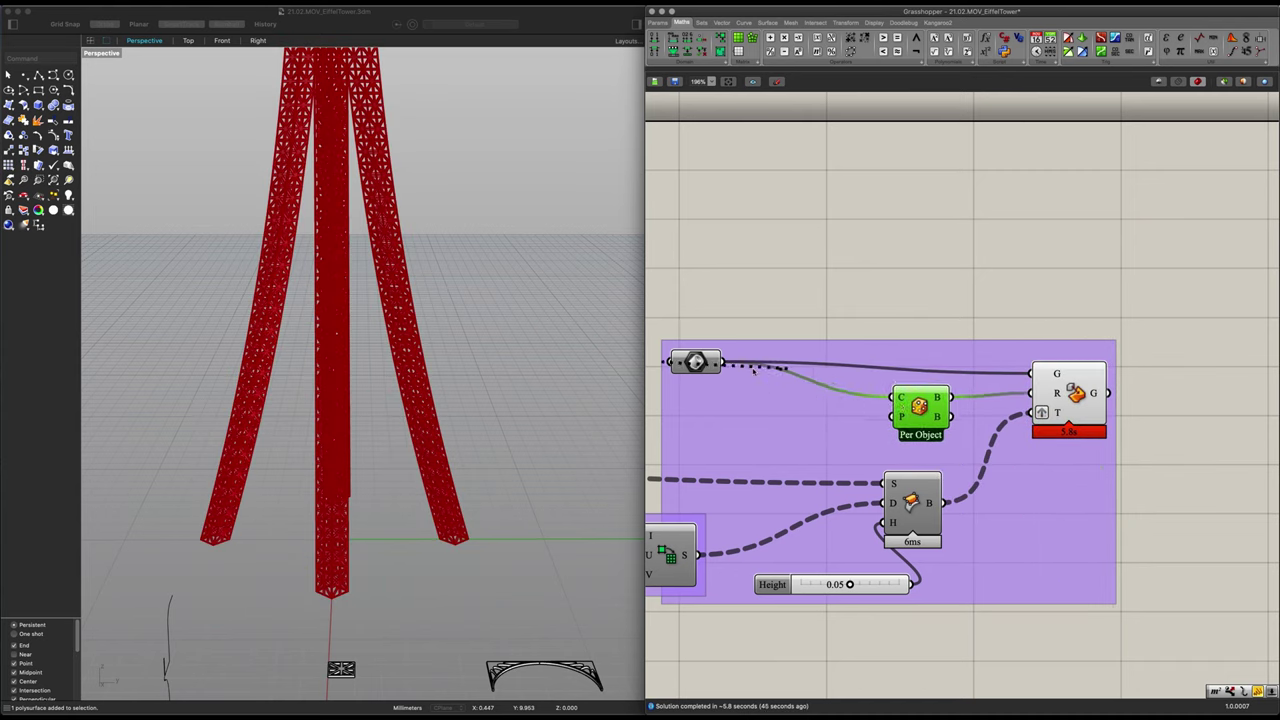
left_click_drag(695, 362, 830, 373)
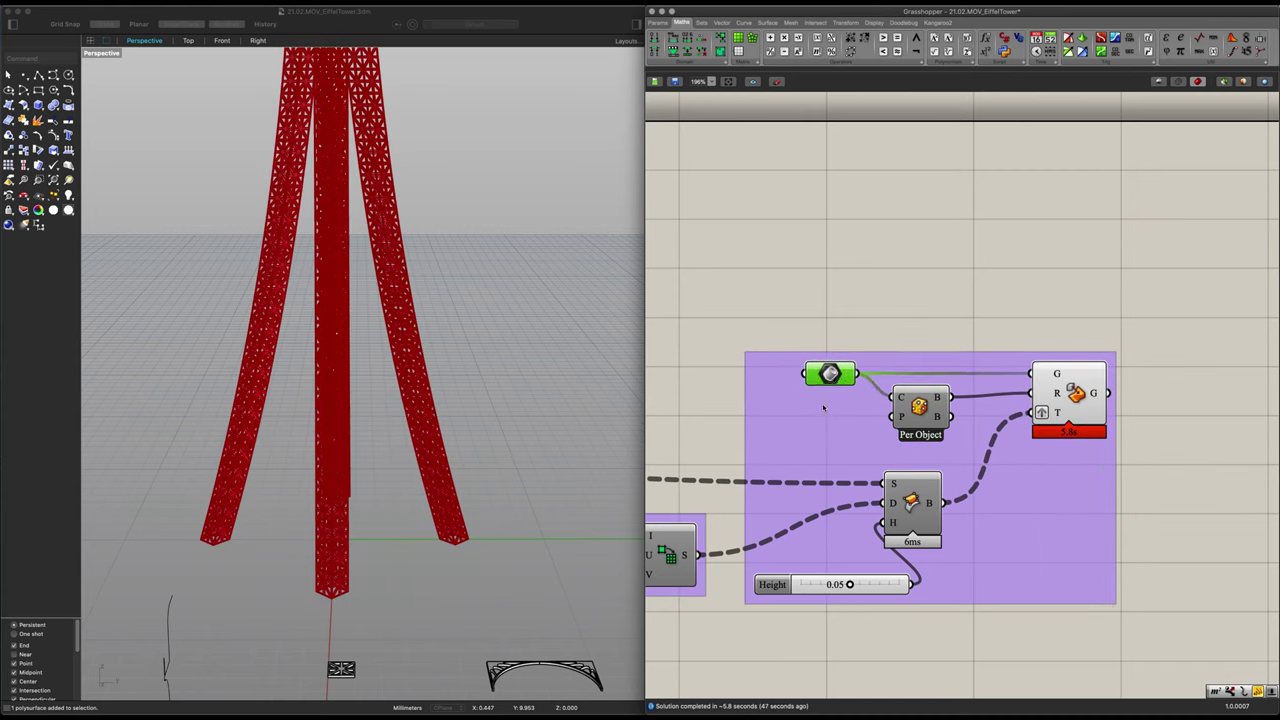
Name the new group "Frame Application"
right_click(830, 408)
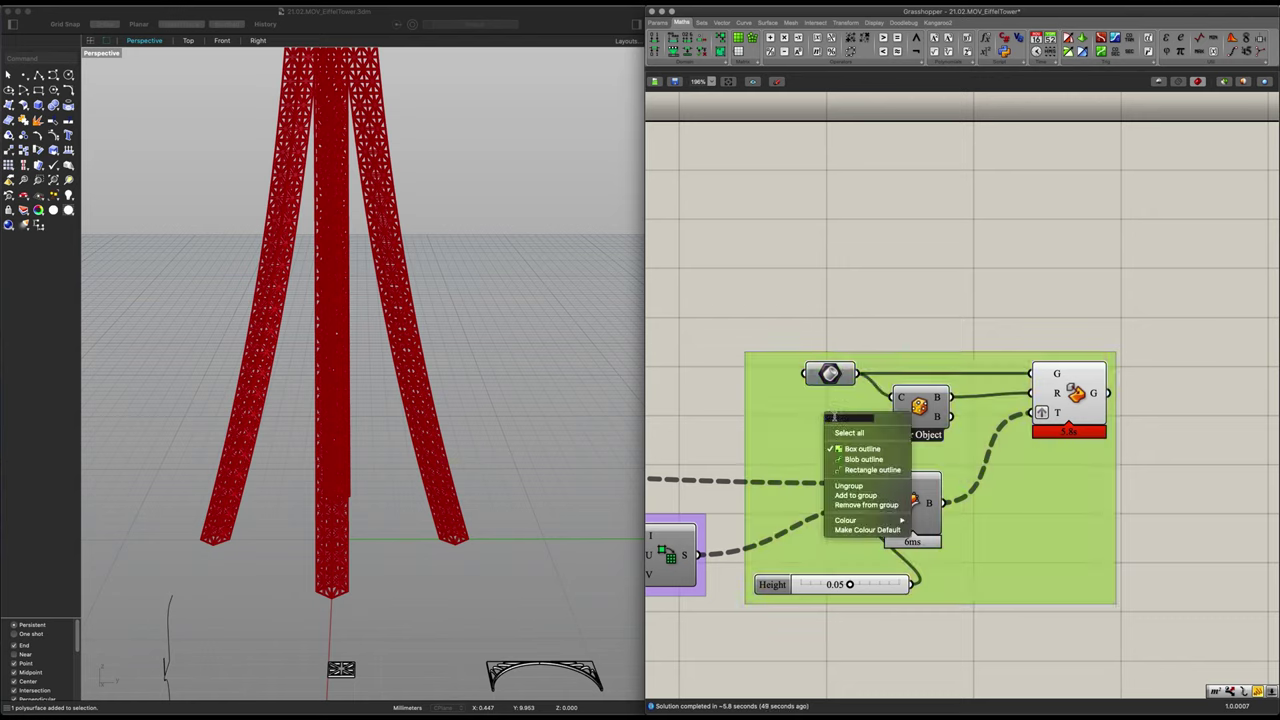
type("Frame Ap")
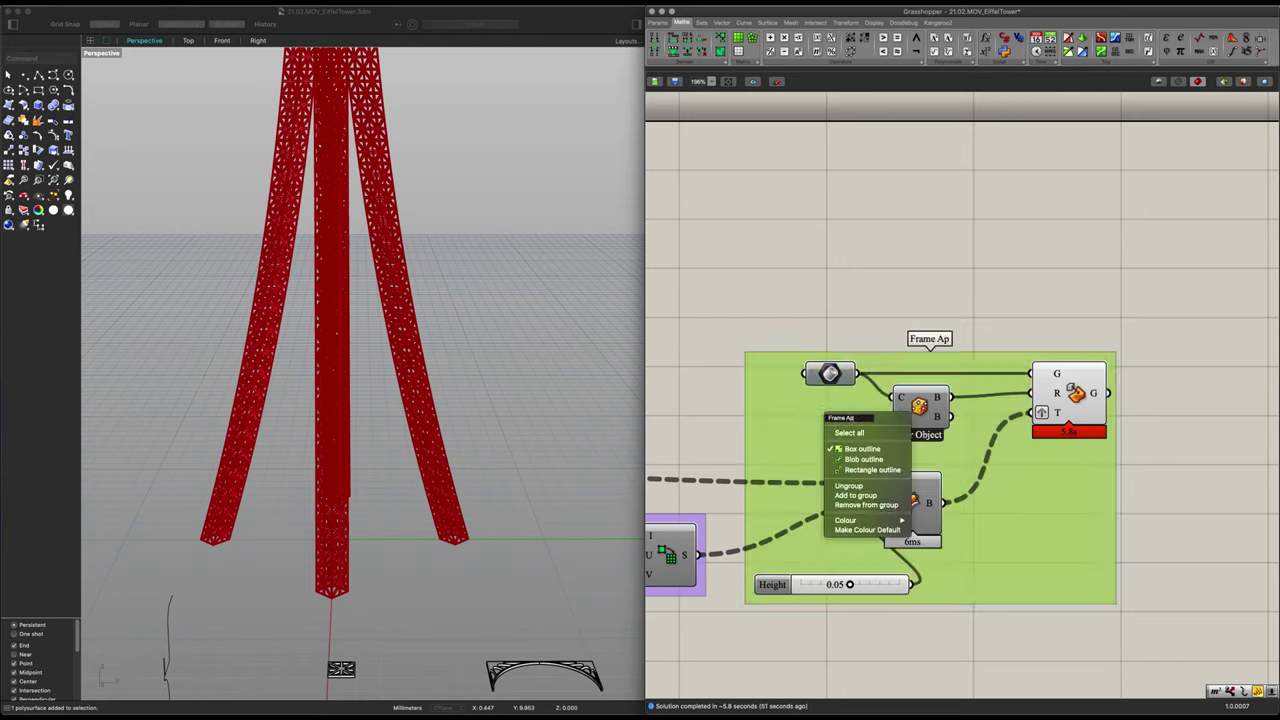
type("plication")
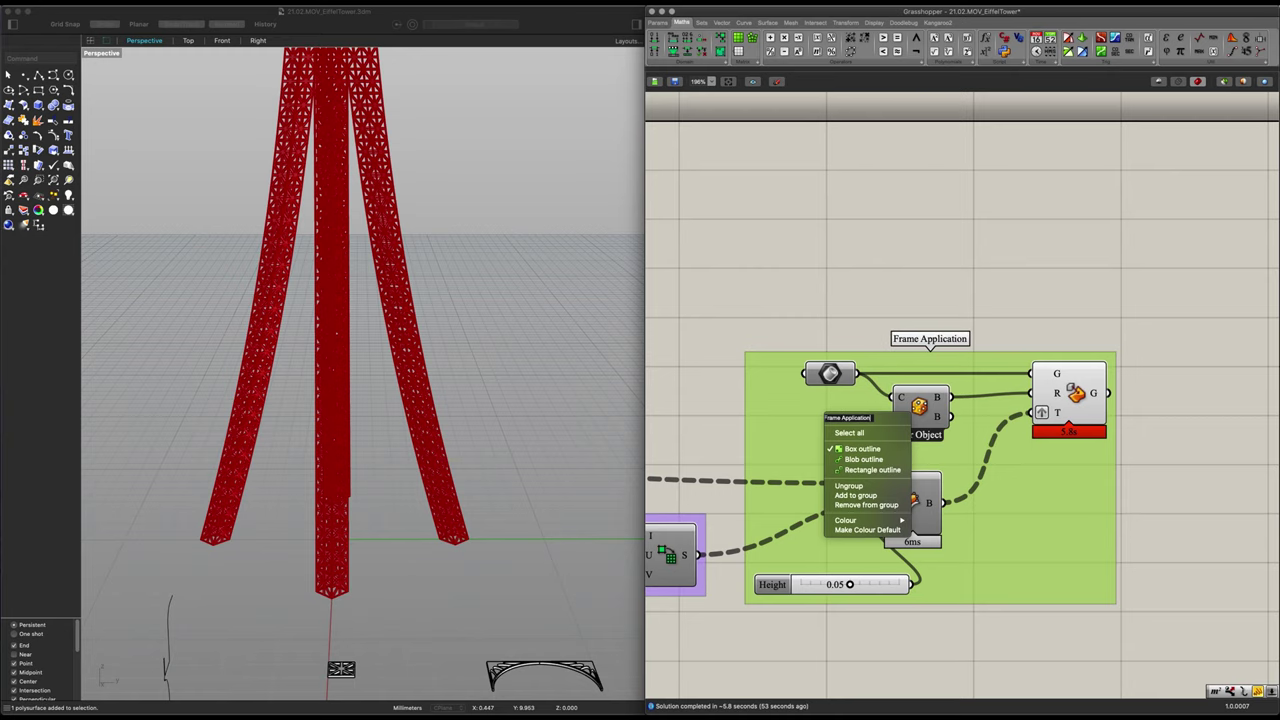
left_click(842, 251)
Review the grouped definition and examine the truss-clad lower legs of the tower from different angles
scroll(845, 262, "down", 3)
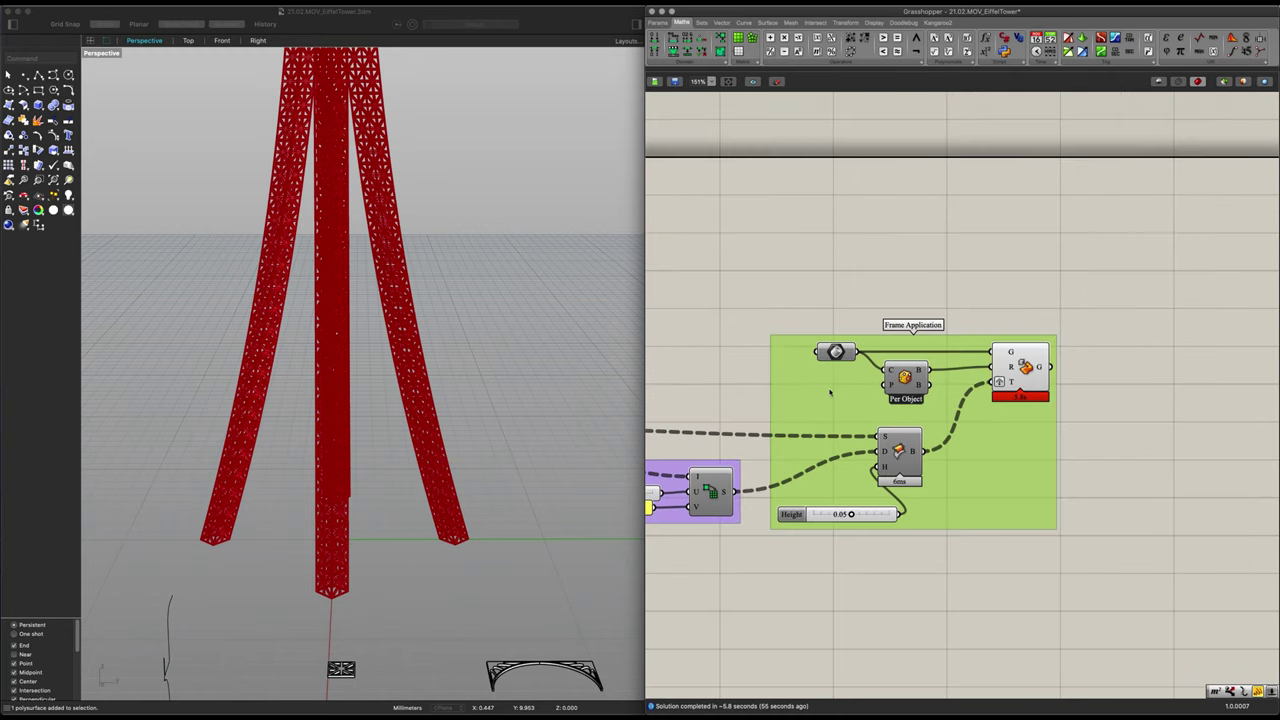
right_click_drag(831, 391, 968, 386)
scroll(827, 448, "down", 1)
right_click_drag(784, 429, 827, 417)
scroll(946, 417, "down", 1)
right_click_drag(537, 560, 470, 532)
scroll(503, 526, "down", 4)
scroll(464, 522, "up", 3)
left_click(744, 566)
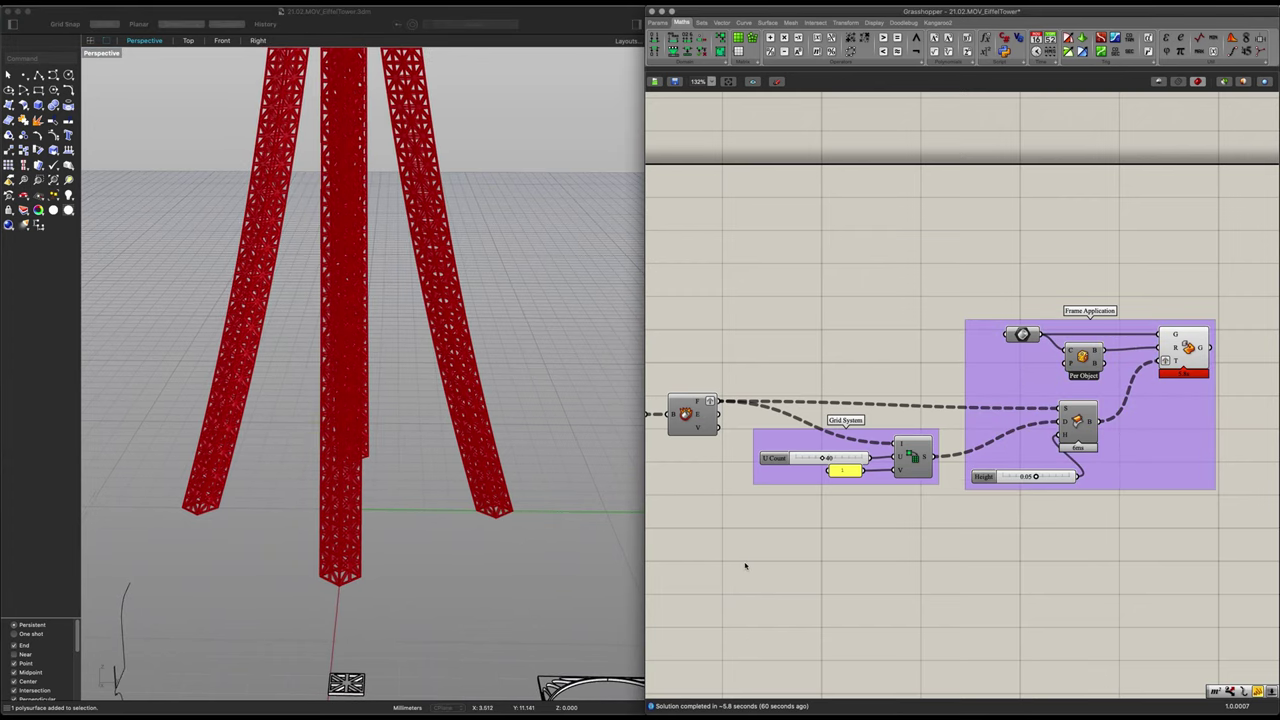
right_click_drag(591, 515, 352, 378)
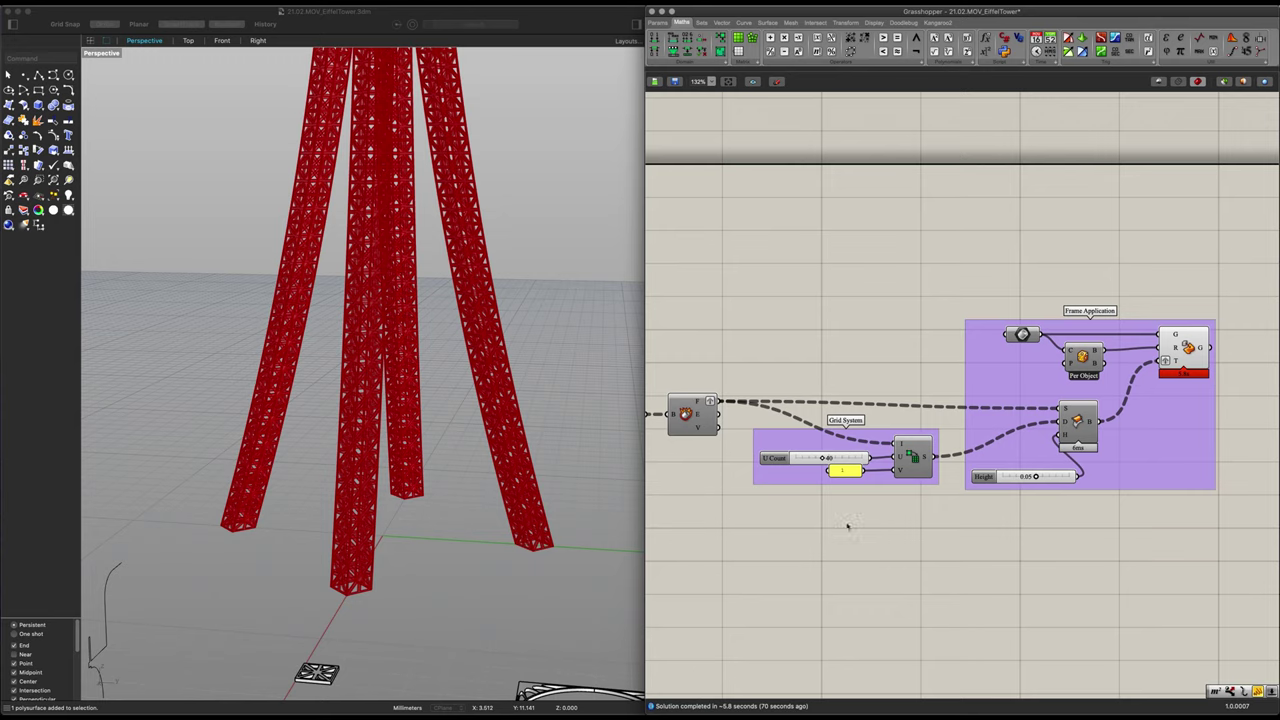
Add a List Item component below the Grid System group and connect Deconstruct Brep's E output to its L input
double_click(852, 562)
type("list")
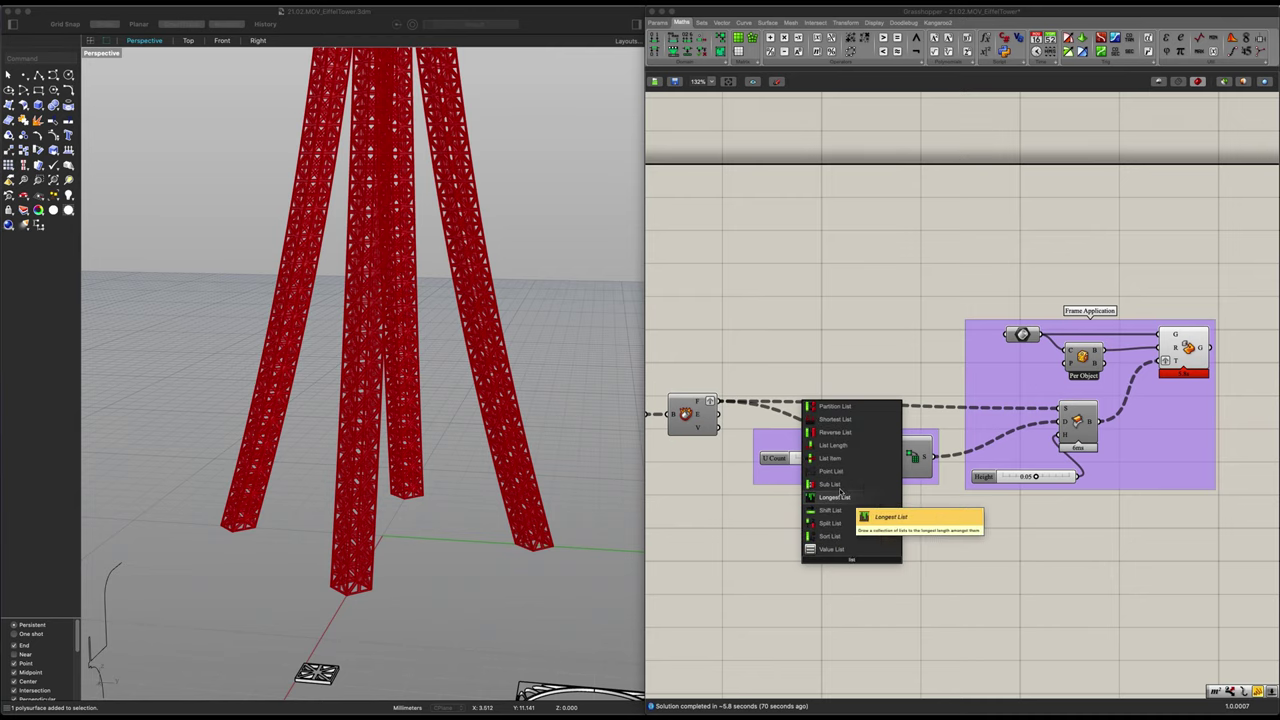
left_click(830, 458)
left_click_drag(844, 545, 804, 520)
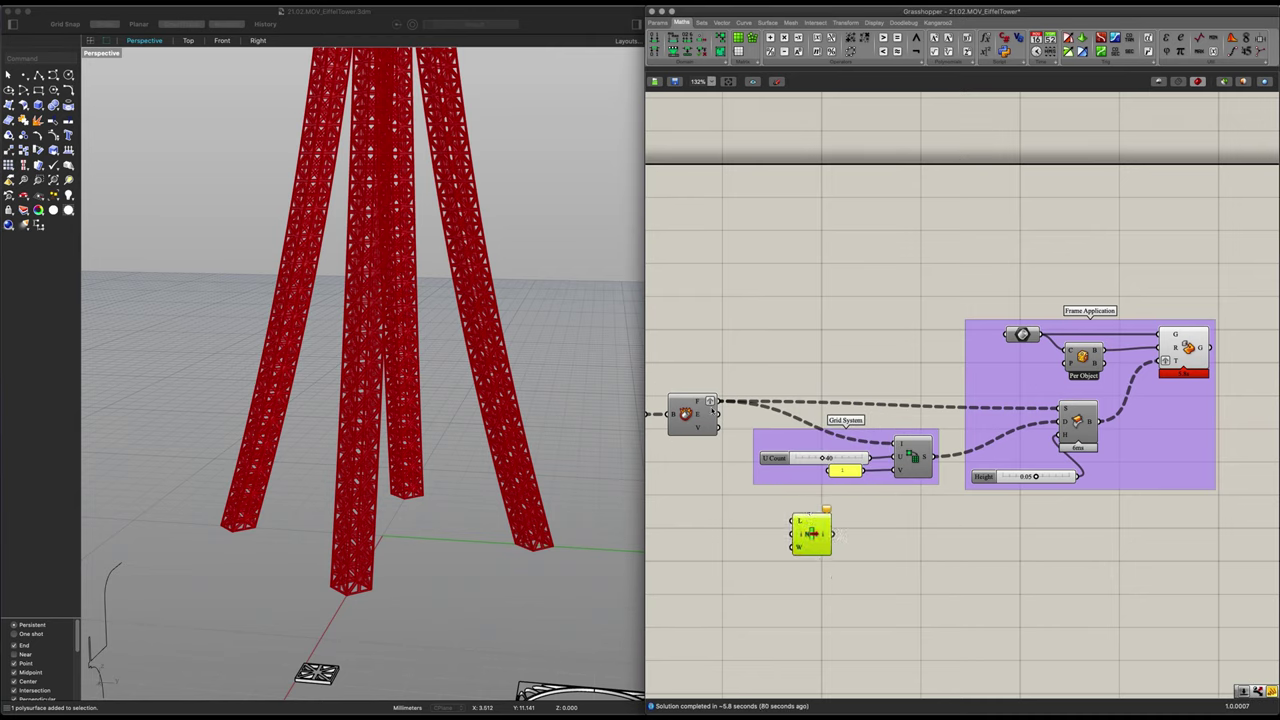
left_click_drag(733, 412, 804, 524)
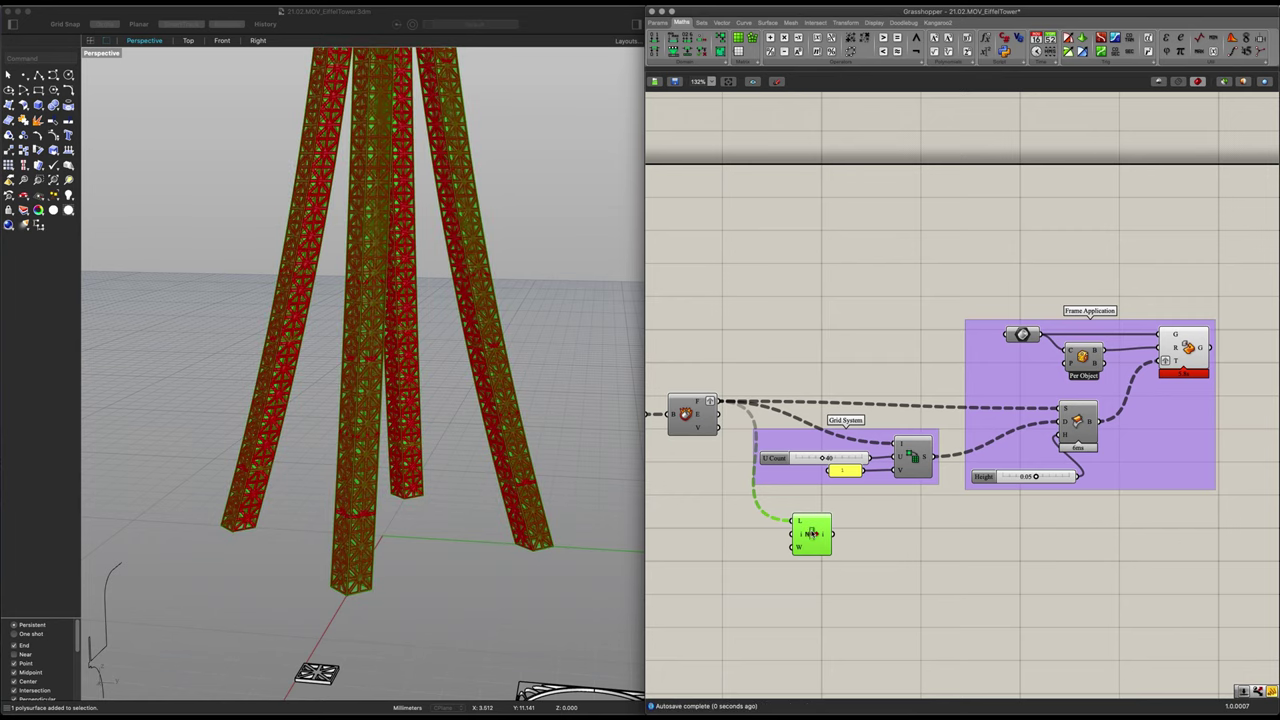
scroll(818, 537, "up", 3)
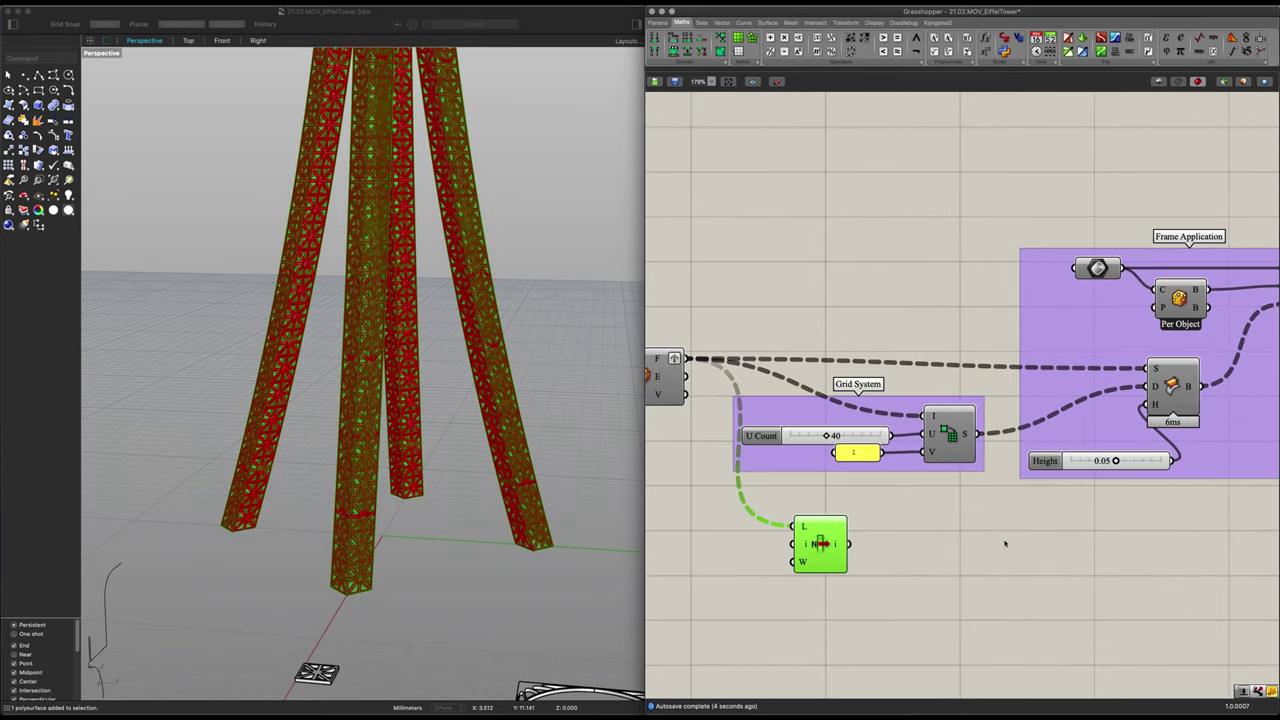
left_click_drag(690, 385, 797, 530)
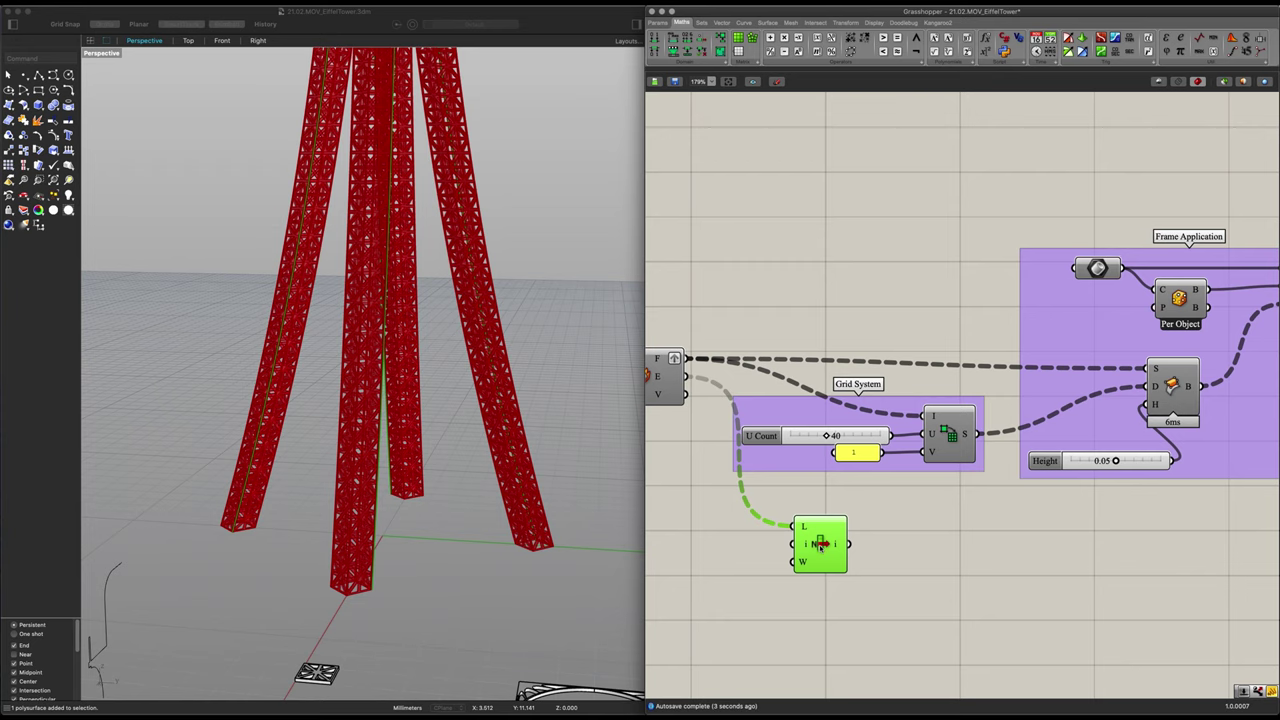
Examine which leg edges List Item picks, following the highlighted curves from the base to the top of the tower
scroll(528, 483, "down", 4)
right_click_drag(528, 483, 510, 520)
scroll(402, 430, "down", 4)
right_click_drag(415, 383, 496, 521, "shift")
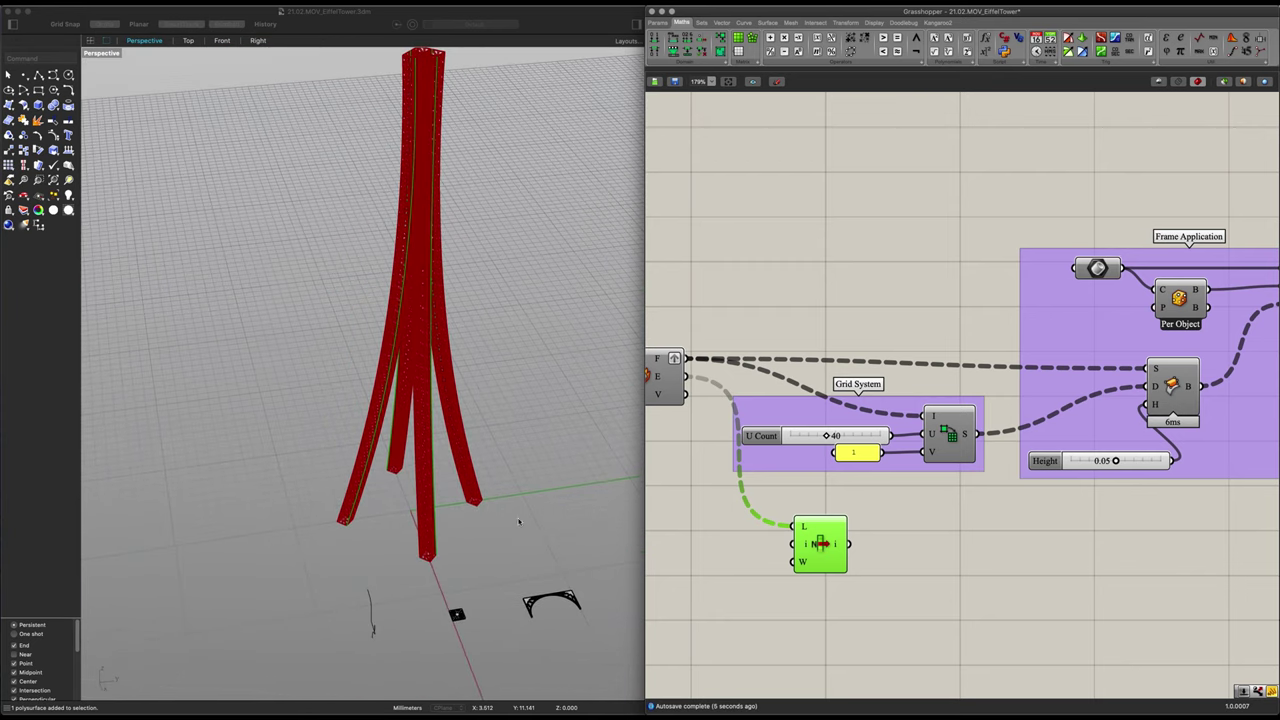
right_click_drag(530, 402, 468, 600)
scroll(480, 358, "up", 8)
scroll(432, 370, "down", 10)
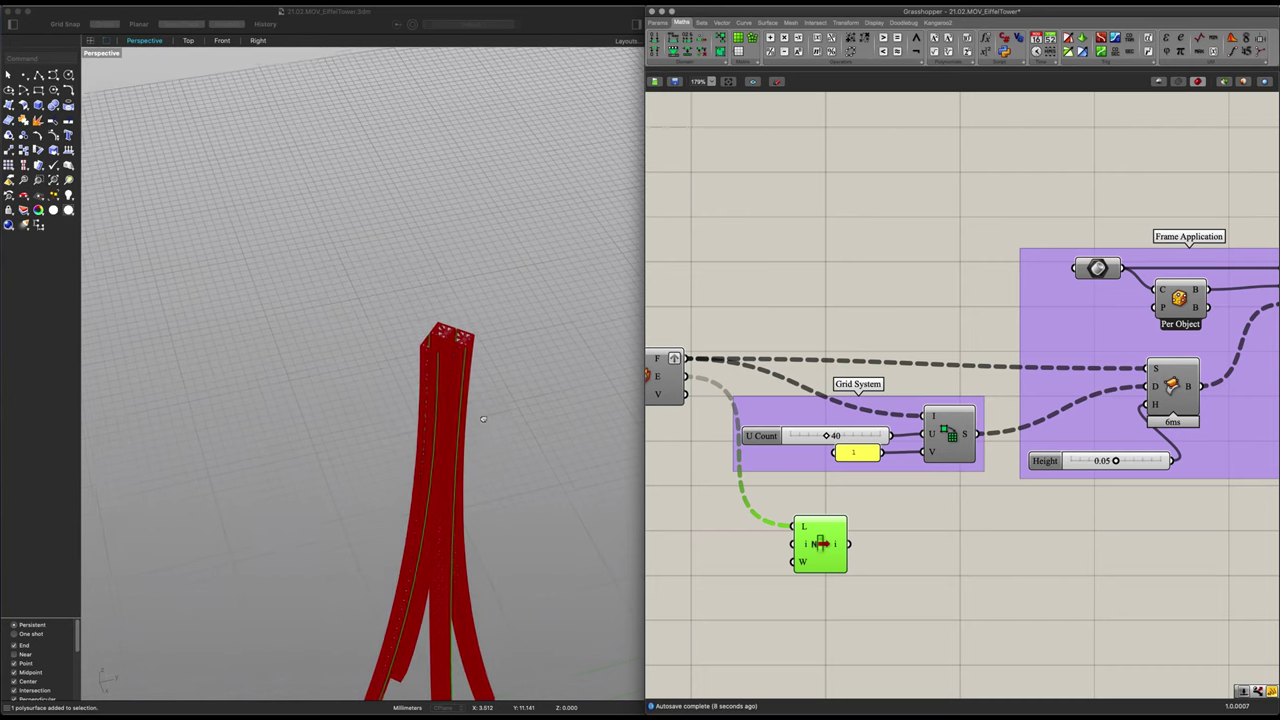
scroll(446, 344, "down", 1)
mouse_move(443, 343)
right_mouse_down()
mouse_move(434, 301)
mouse_move(424, 327)
right_mouse_up()
scroll(424, 325, "down", 3)
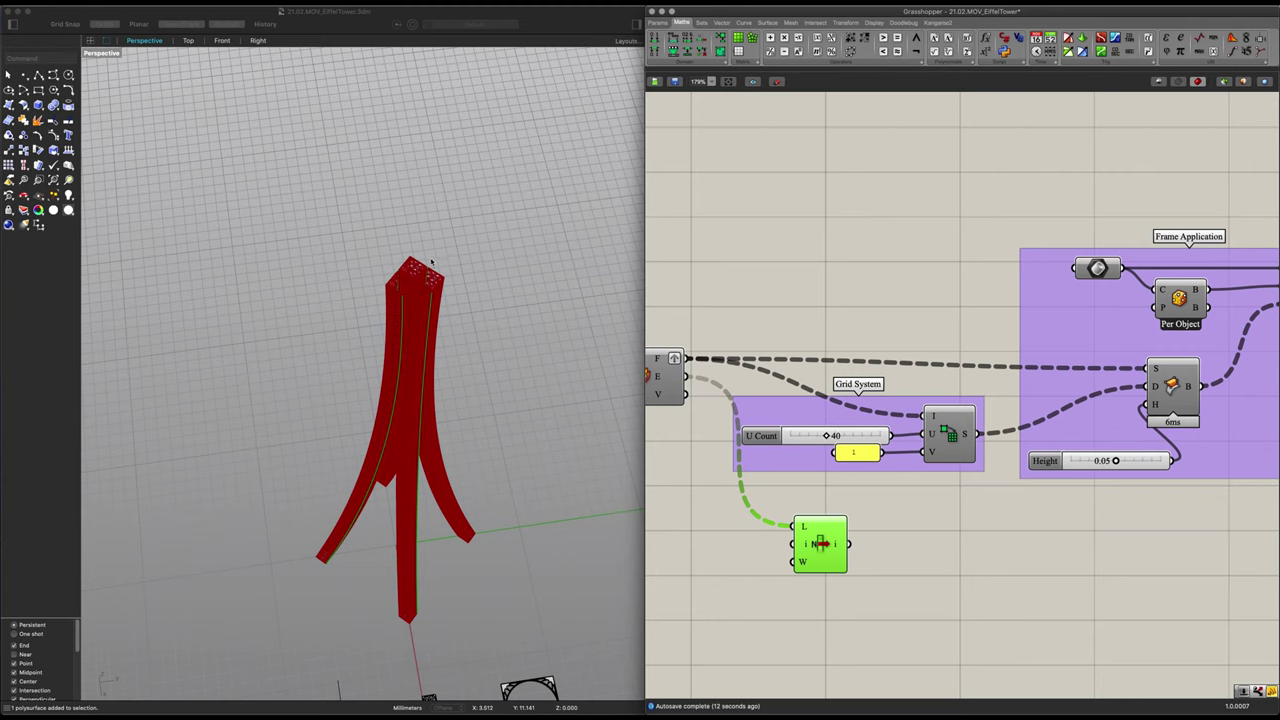
scroll(431, 262, "up", 5)
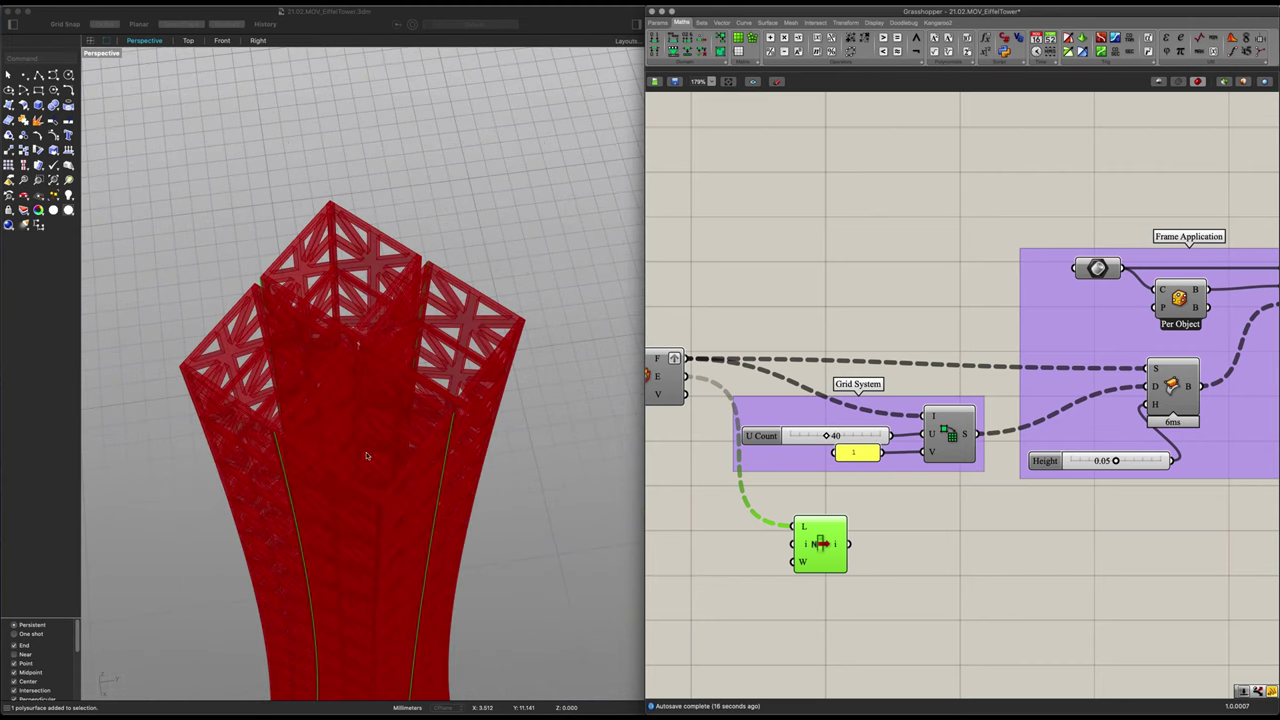
Place a panel containing 0 beside List Item, as an index for picking the leg edges
left_click_drag(820, 543, 832, 544)
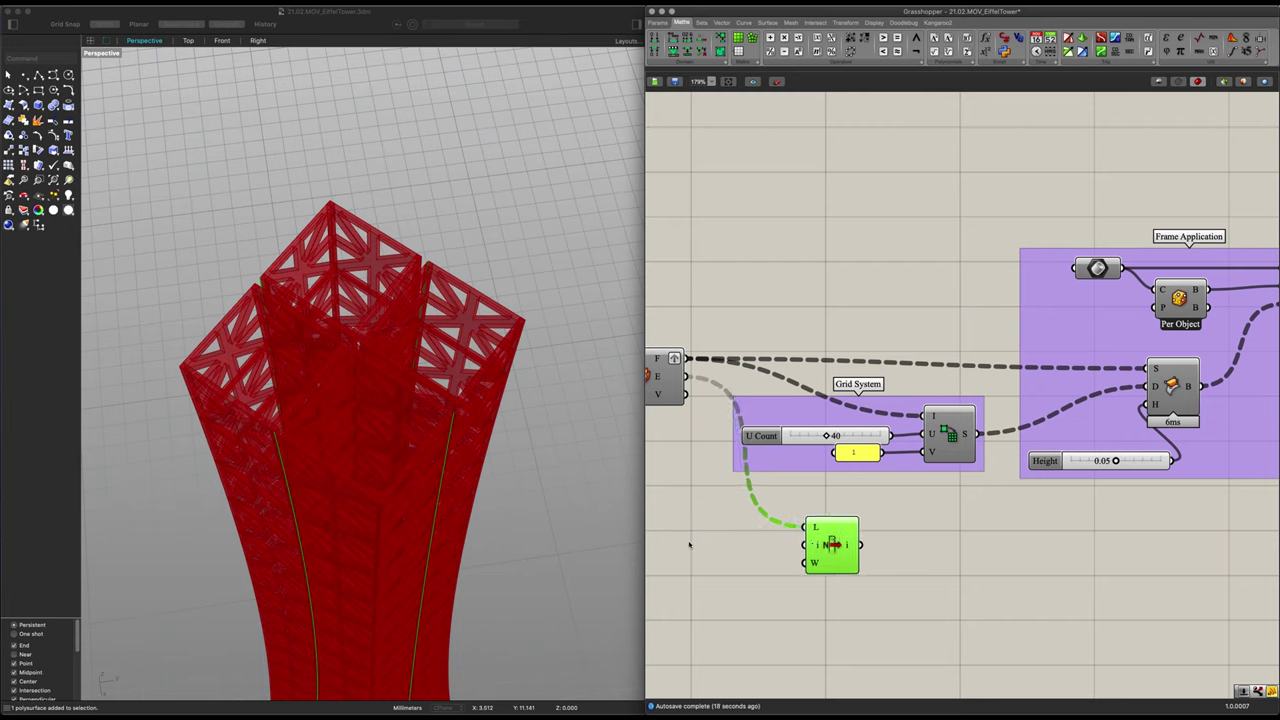
left_click(716, 556)
double_click(718, 557)
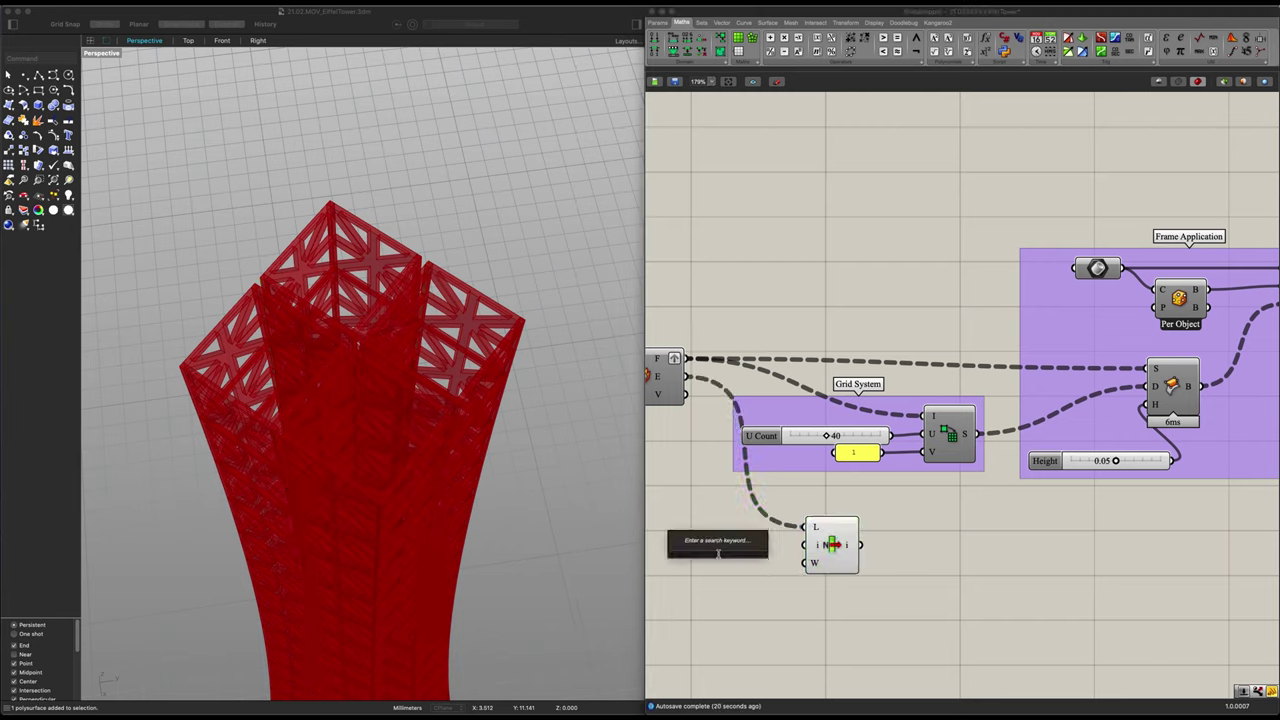
type("0")
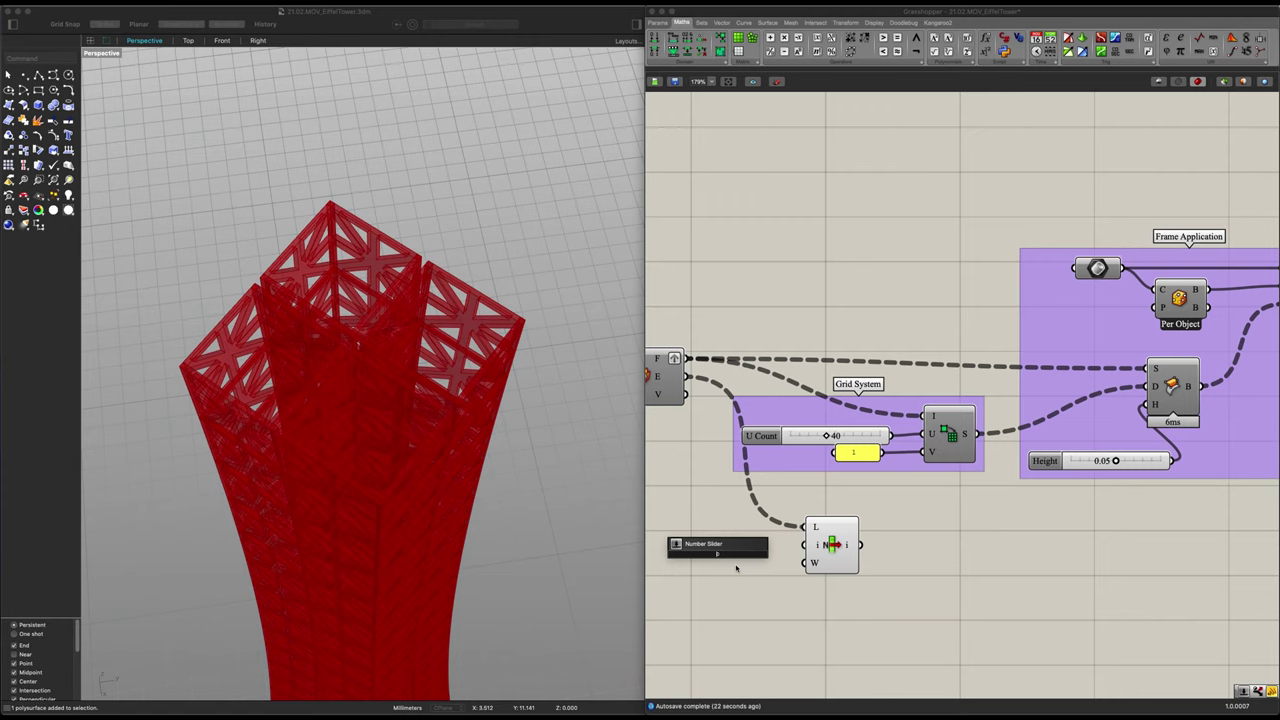
key("BackSpace")
type("//")
key("Return")
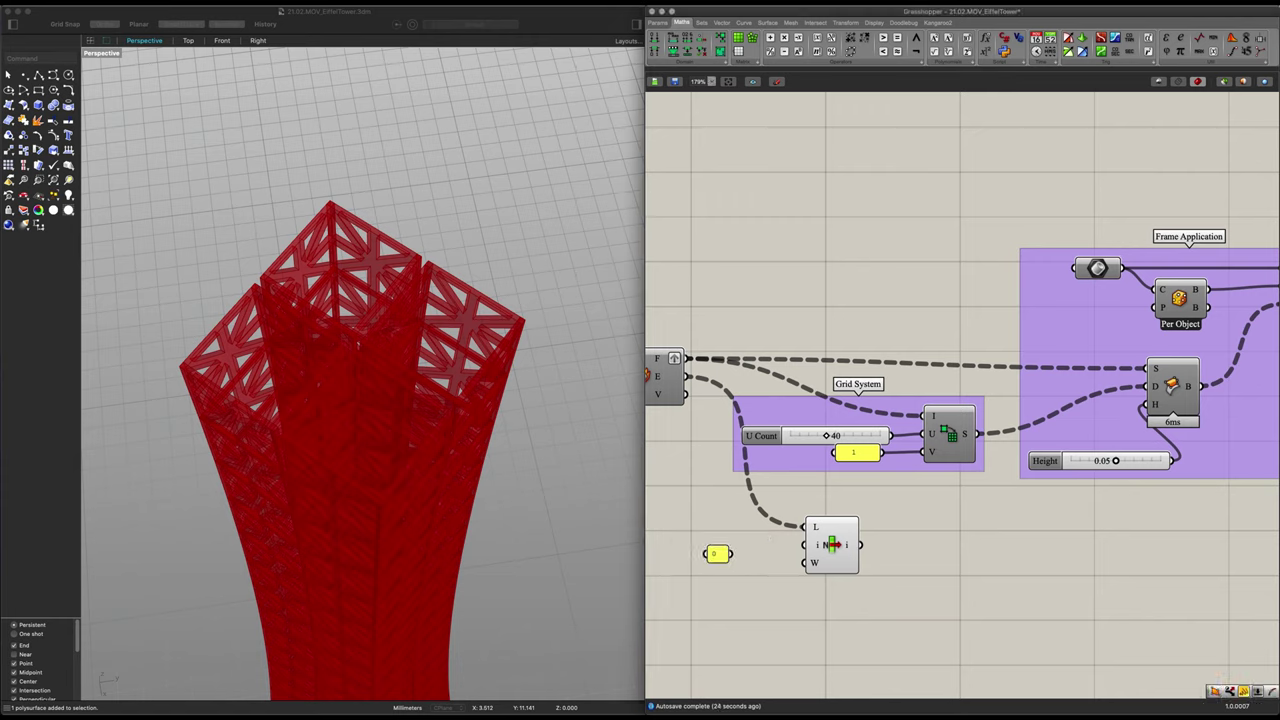
Add a second panel containing 10 and connect both panels to List Item's i input
mouse_move(712, 555)
left_mouse_down()
mouse_move(712, 525)
mouse_move(727, 531)
mouse_move(726, 553)
left_mouse_up()
double_click(726, 553)
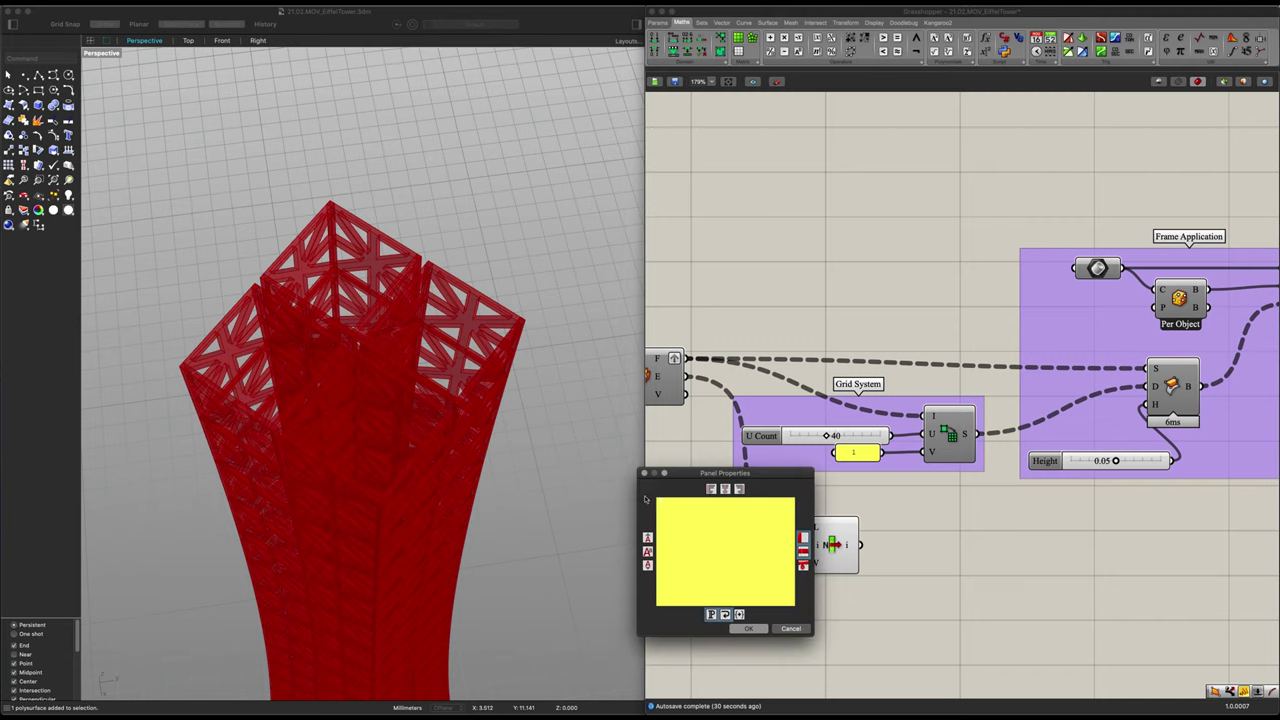
left_click(752, 627)
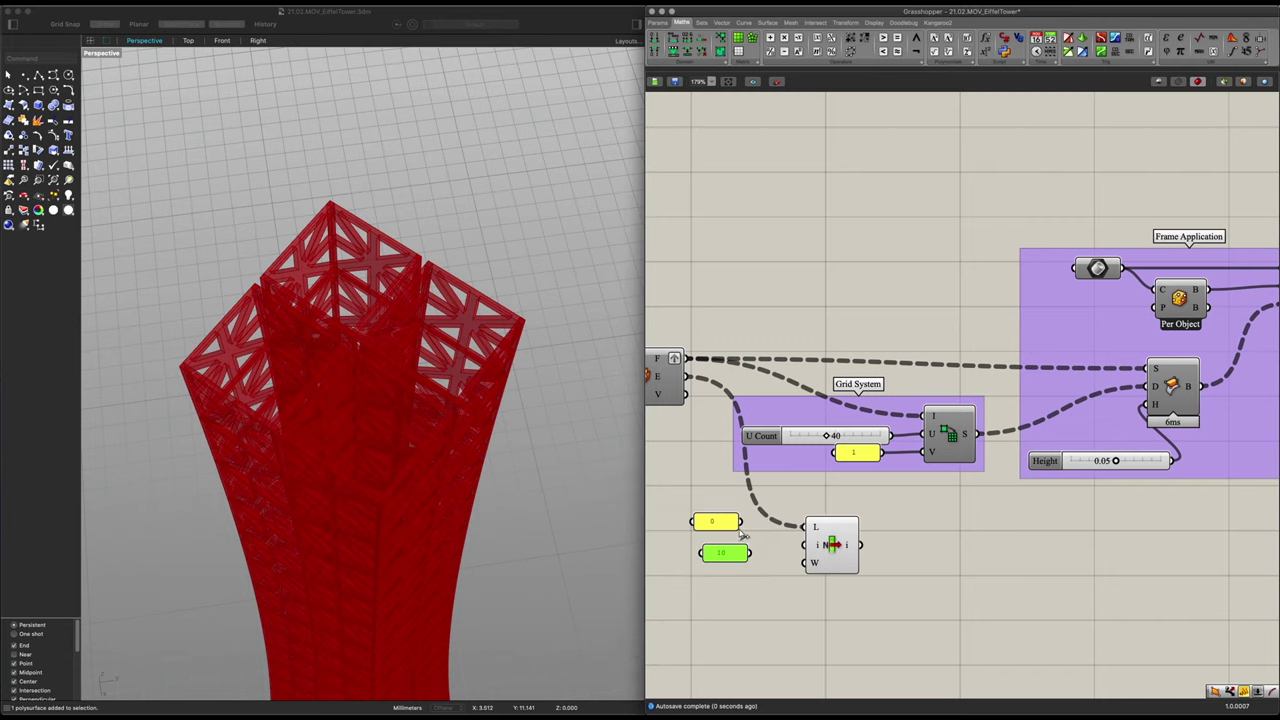
left_click_drag(742, 522, 804, 558)
left_click(825, 545)
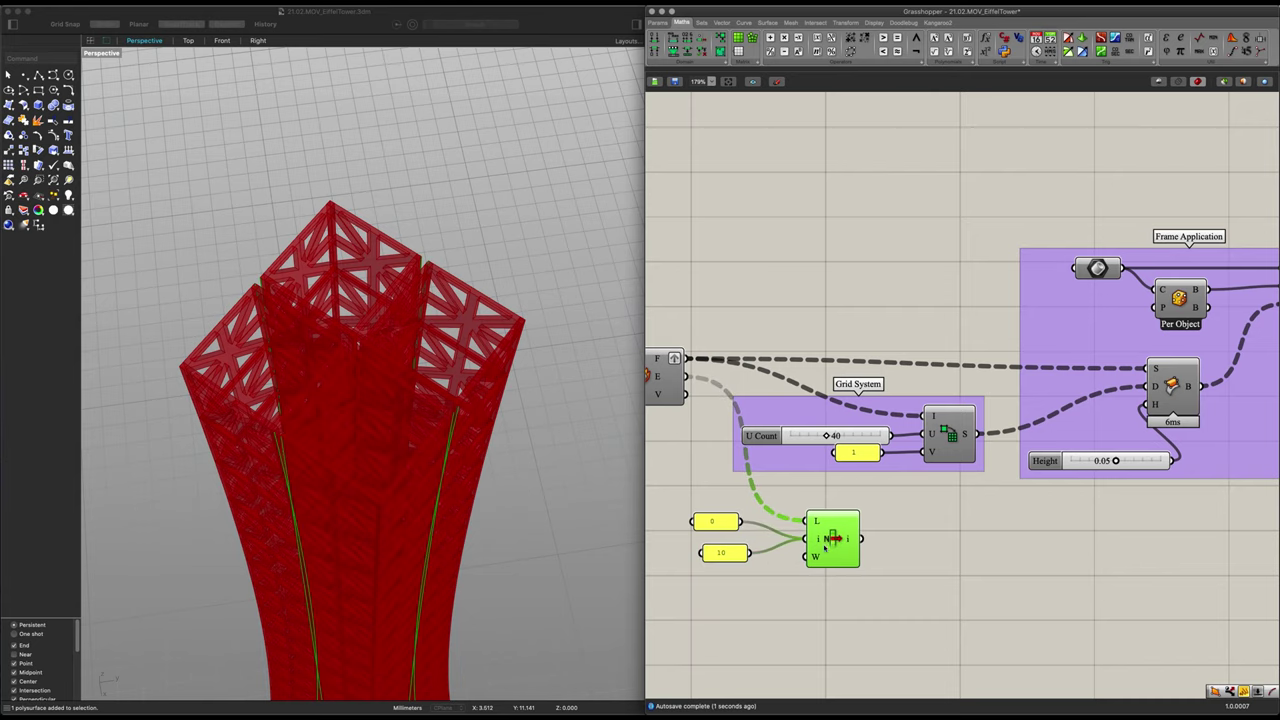
Graft List Item's output and tidy the index panels beside it
right_click_drag(469, 465, 441, 263)
scroll(389, 508, "up", 10)
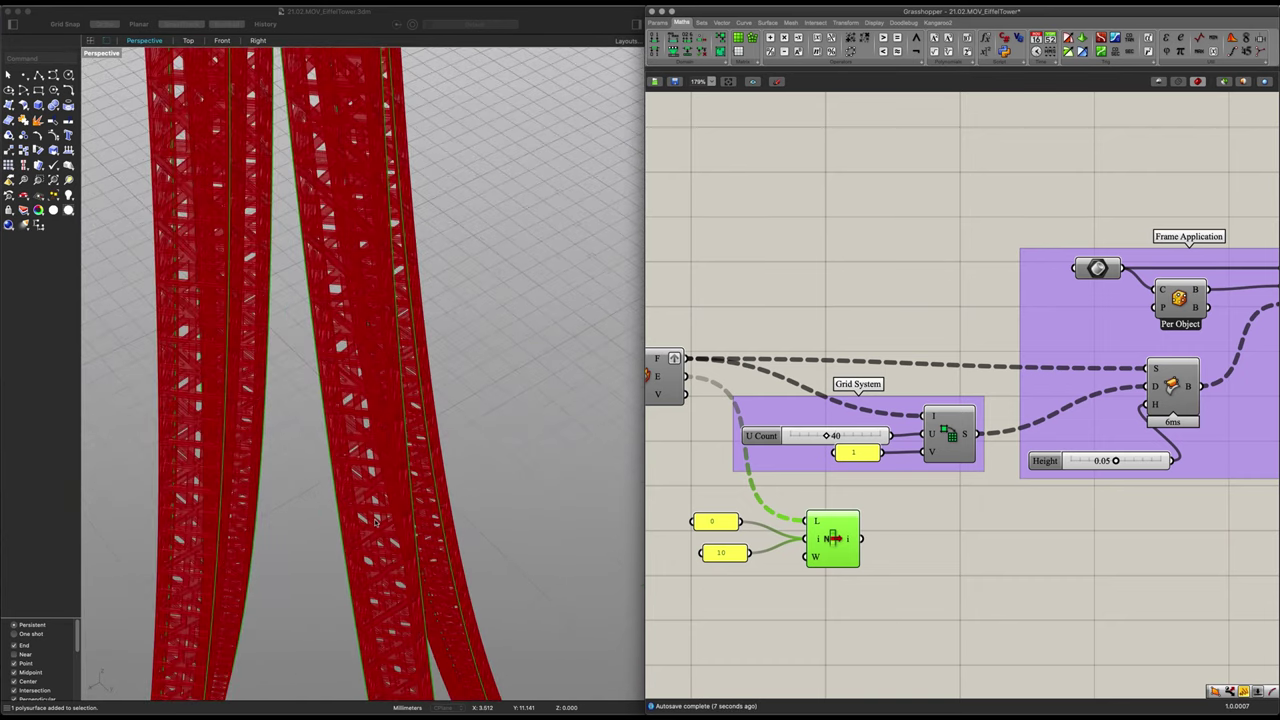
right_click_drag(389, 508, 416, 459)
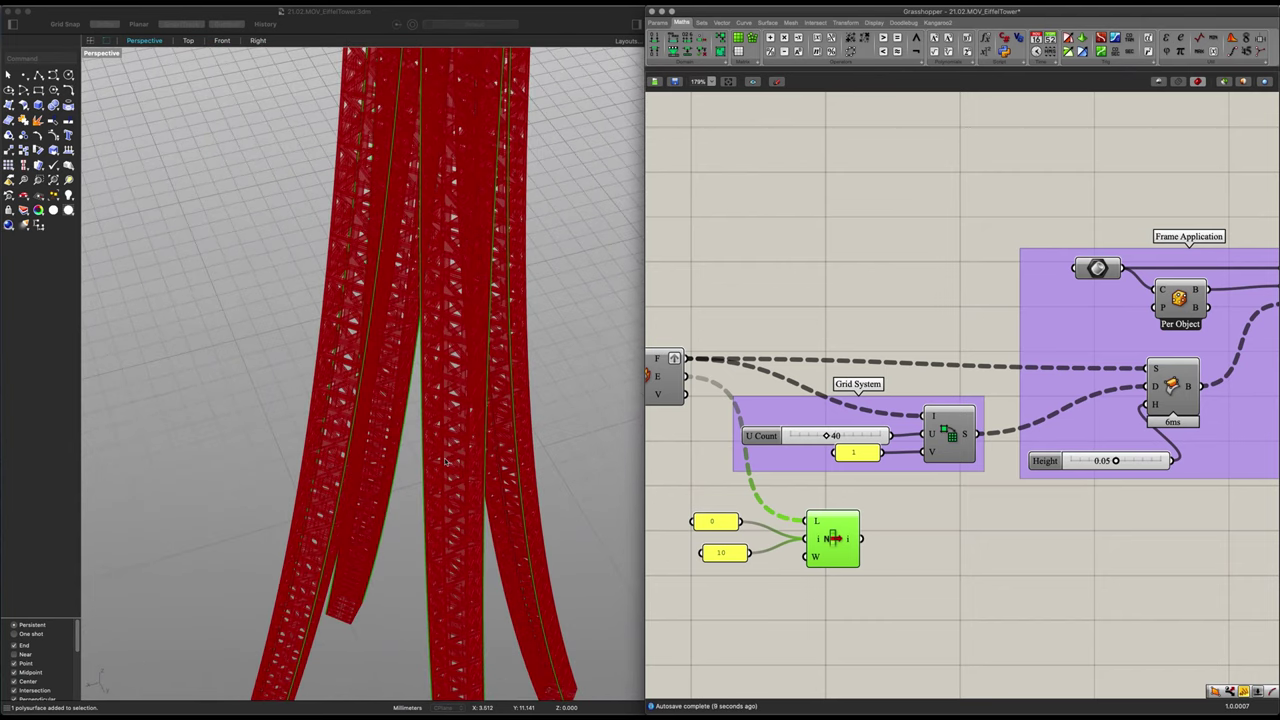
scroll(446, 461, "down", 10)
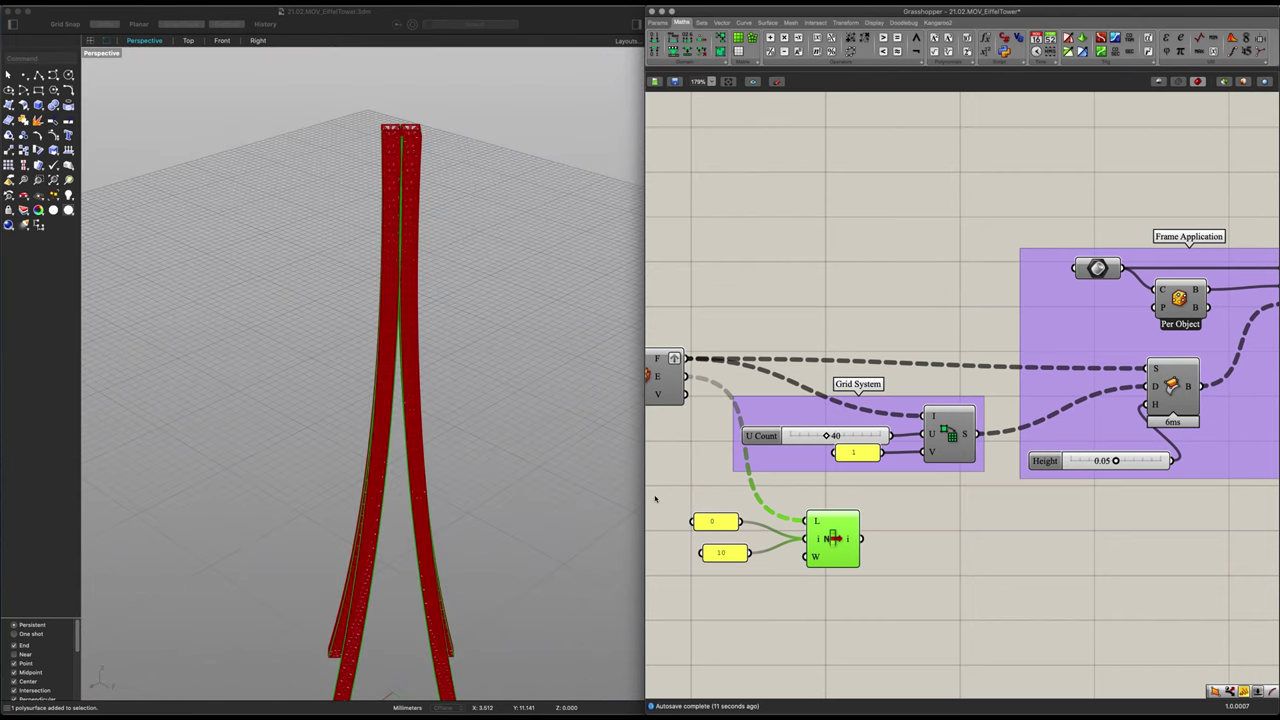
right_click_drag(877, 589, 835, 571)
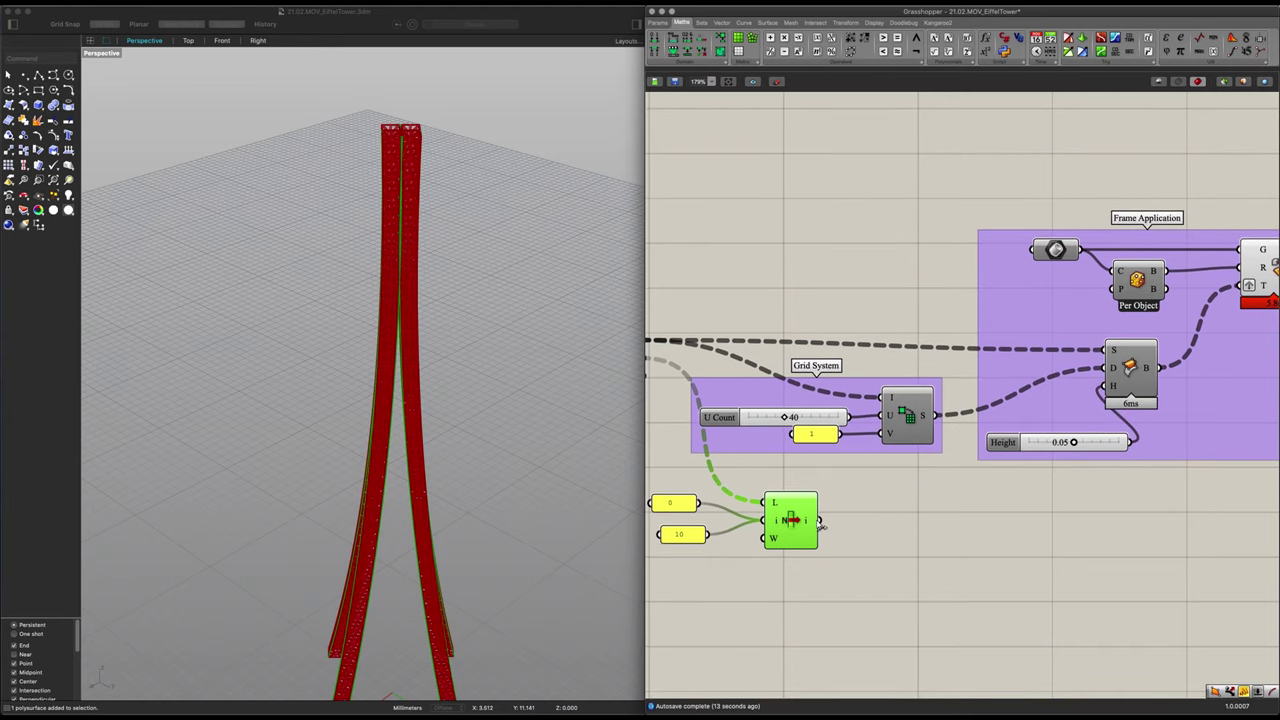
right_click(810, 521)
left_click(830, 556)
left_click_drag(685, 536, 711, 526)
right_click_drag(816, 535, 744, 522)
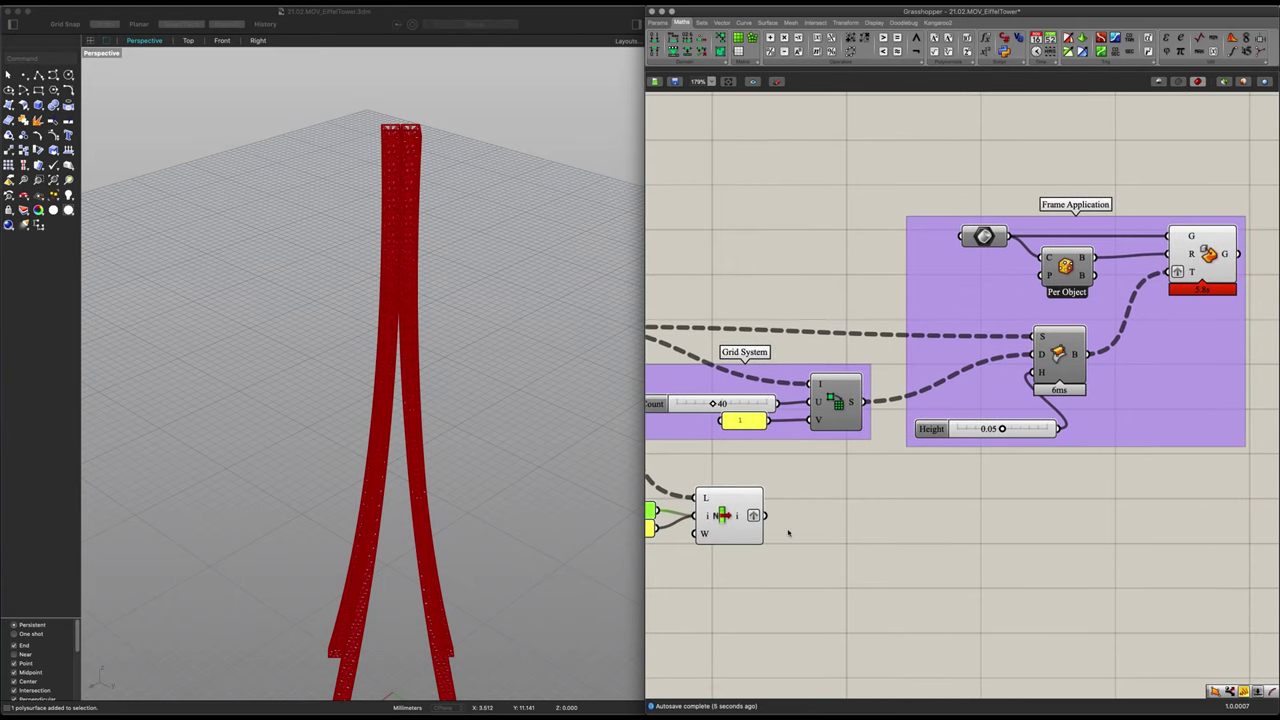
Add an Evaluate Curve component and connect List Item's grafted output to its C input
double_click(863, 520)
type("ev")
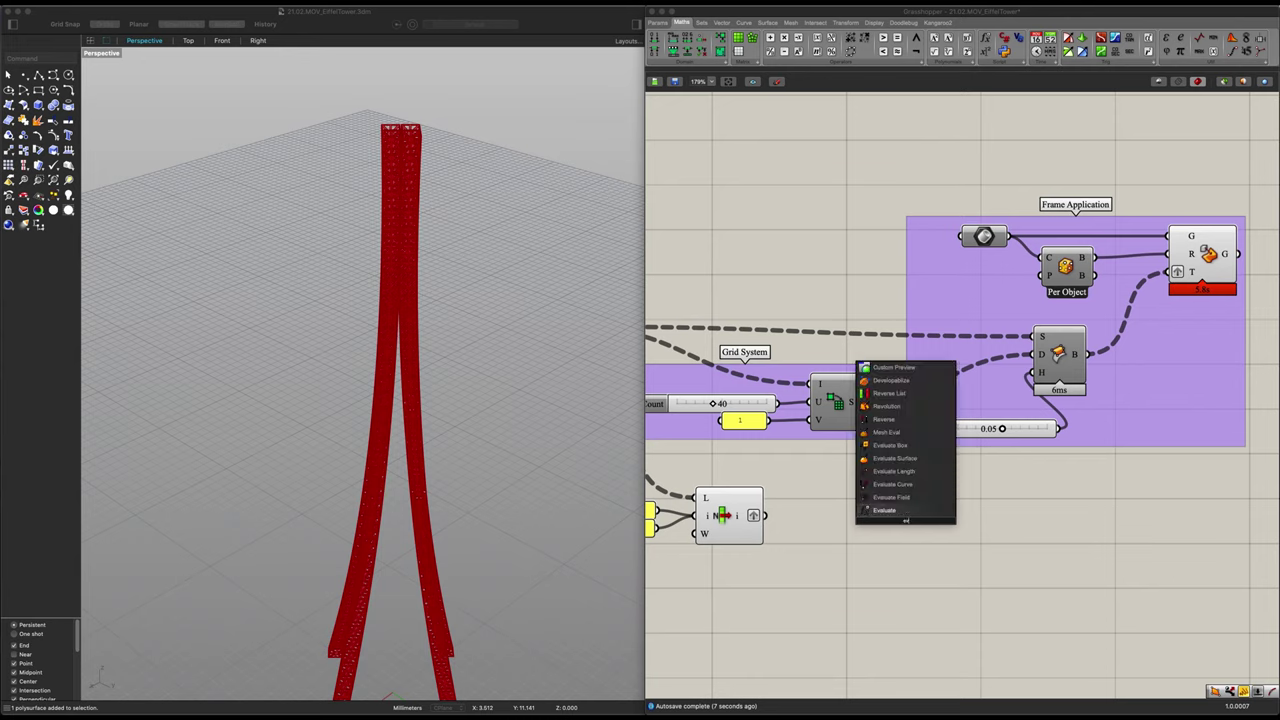
type("a")
left_click(890, 497)
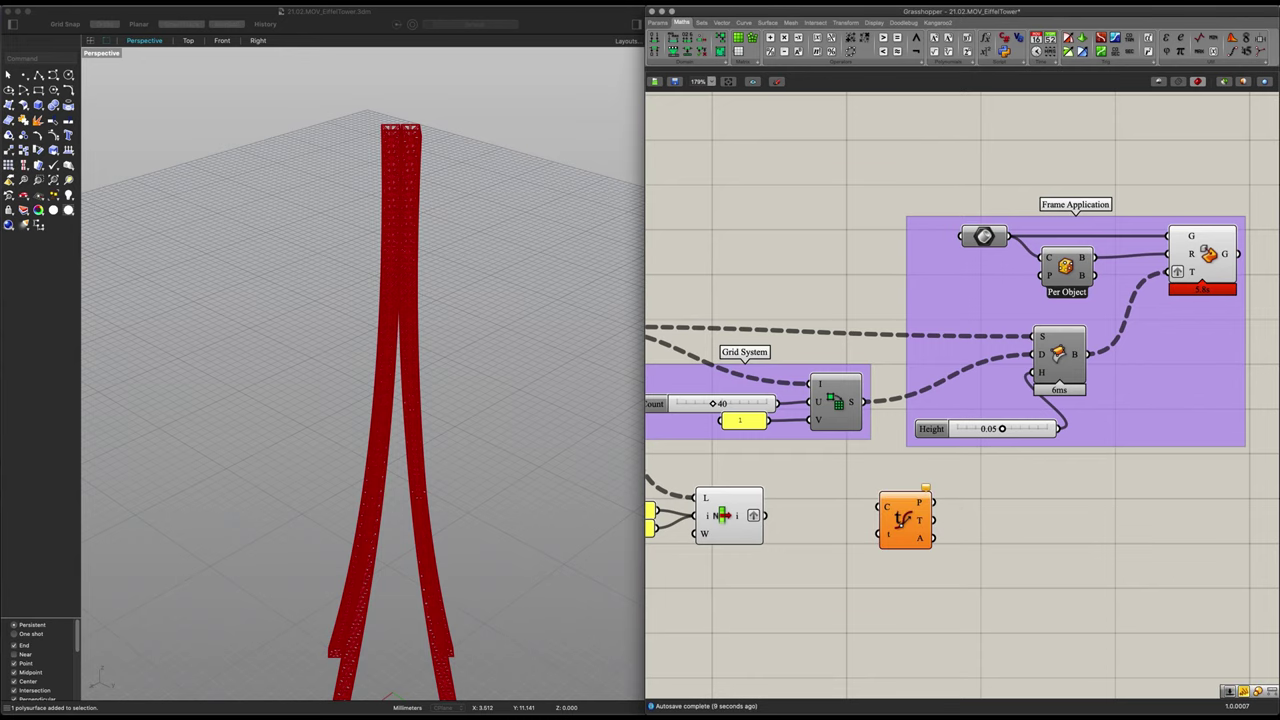
left_click_drag(768, 514, 956, 534)
scroll(542, 524, "down", 5)
right_click_drag(542, 524, 514, 391)
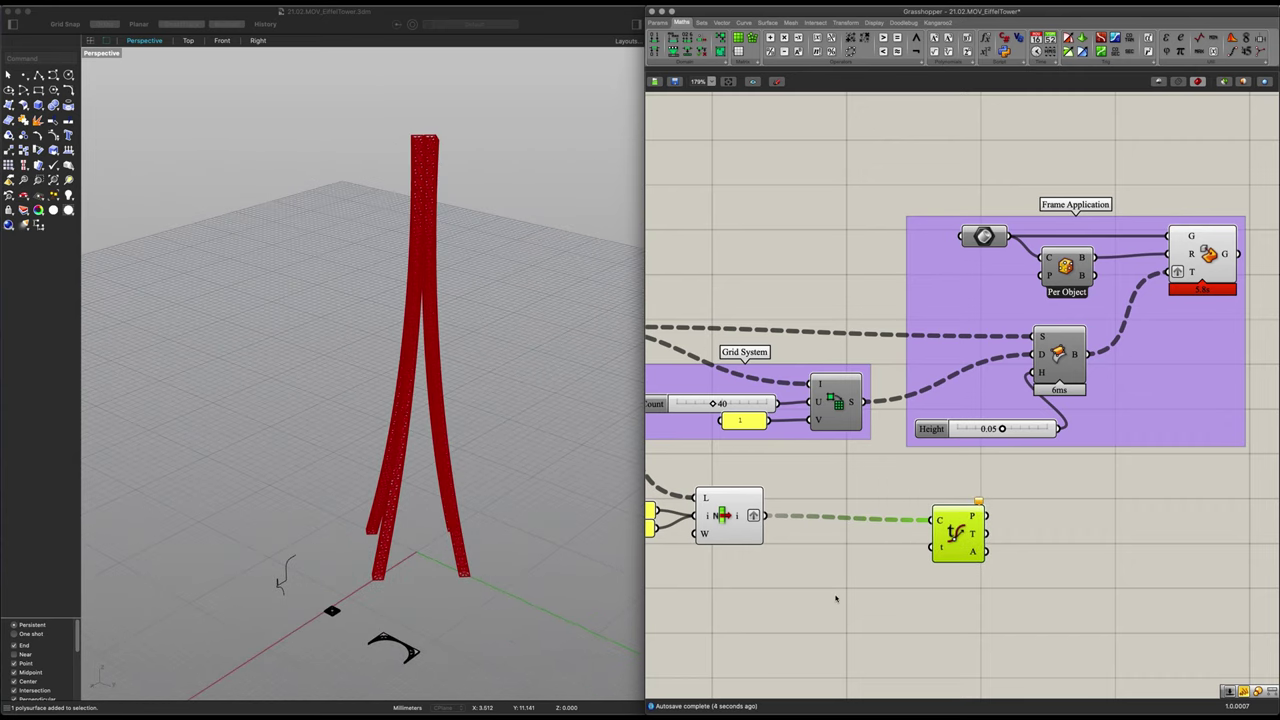
Create a number slider with the value 1.00 and connect it to Evaluate Curve's t input
double_click(855, 591)
type("1")
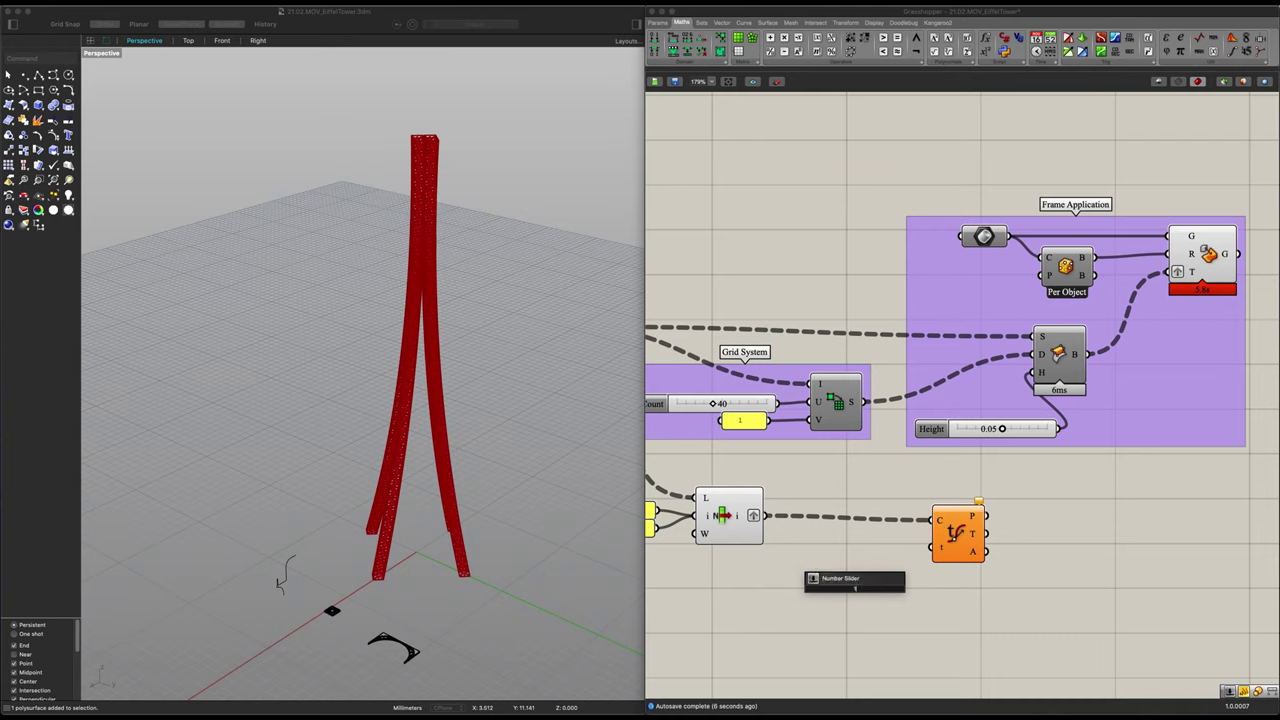
key("Return")
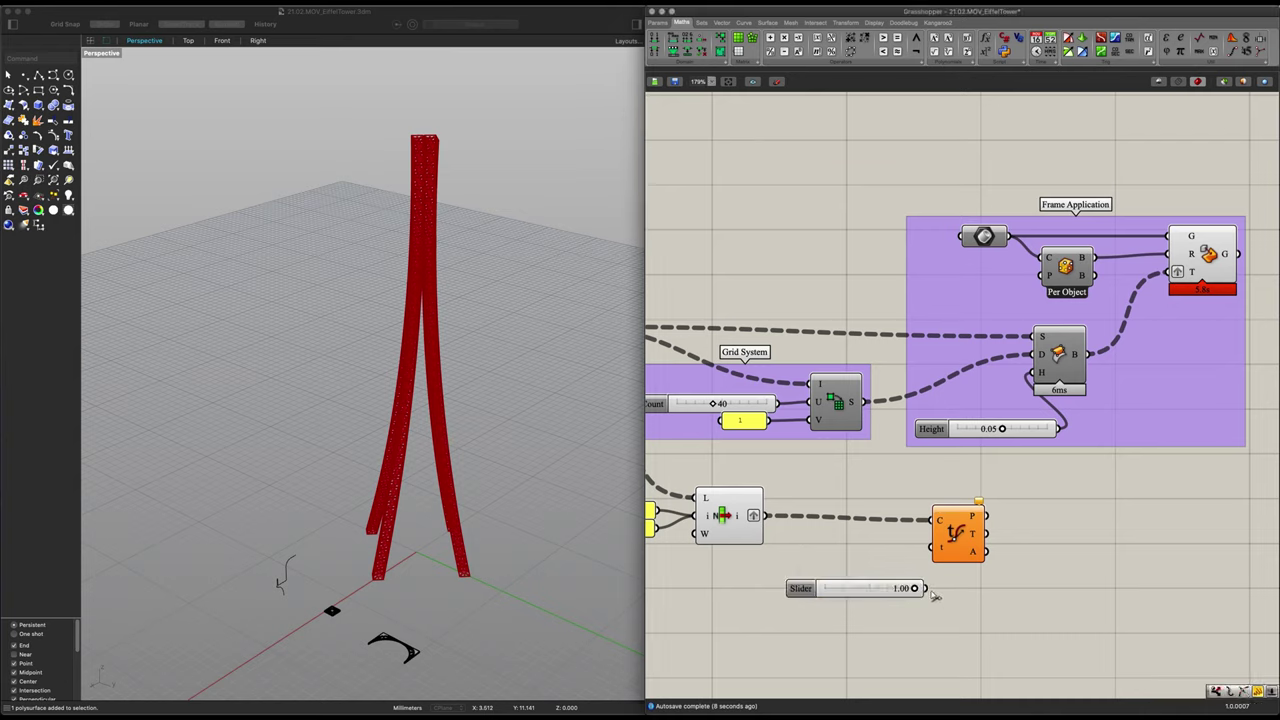
left_click_drag(938, 588, 1018, 530)
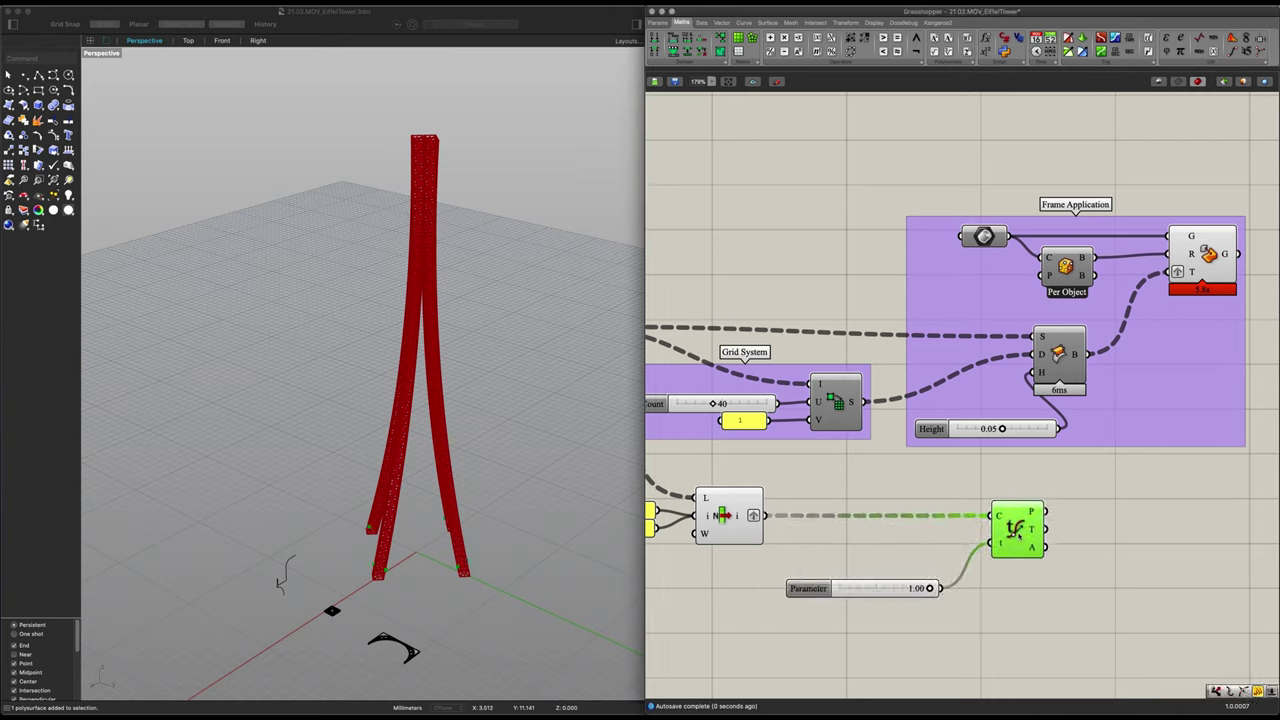
Duplicate the parameter slider and connect the copy to Evaluate Curve's t input as well
left_click_drag(895, 591, 1007, 508)
key("super+c")
key("super+v")
scroll(990, 598, "up", 3)
left_click_drag(868, 544, 910, 519)
left_click(1006, 505)
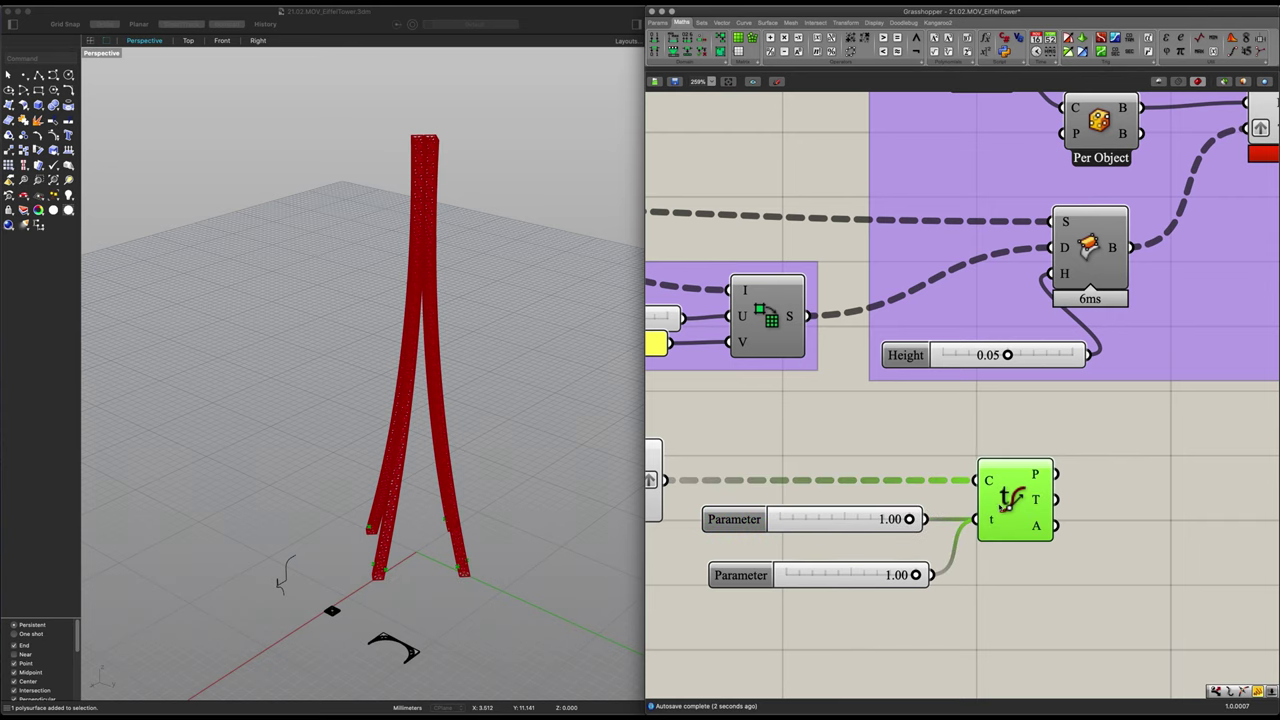
Reparameterize the C input of Evaluate Curve so the points span the full leg edges
scroll(517, 590, "up", 4)
scroll(409, 483, "up", 5)
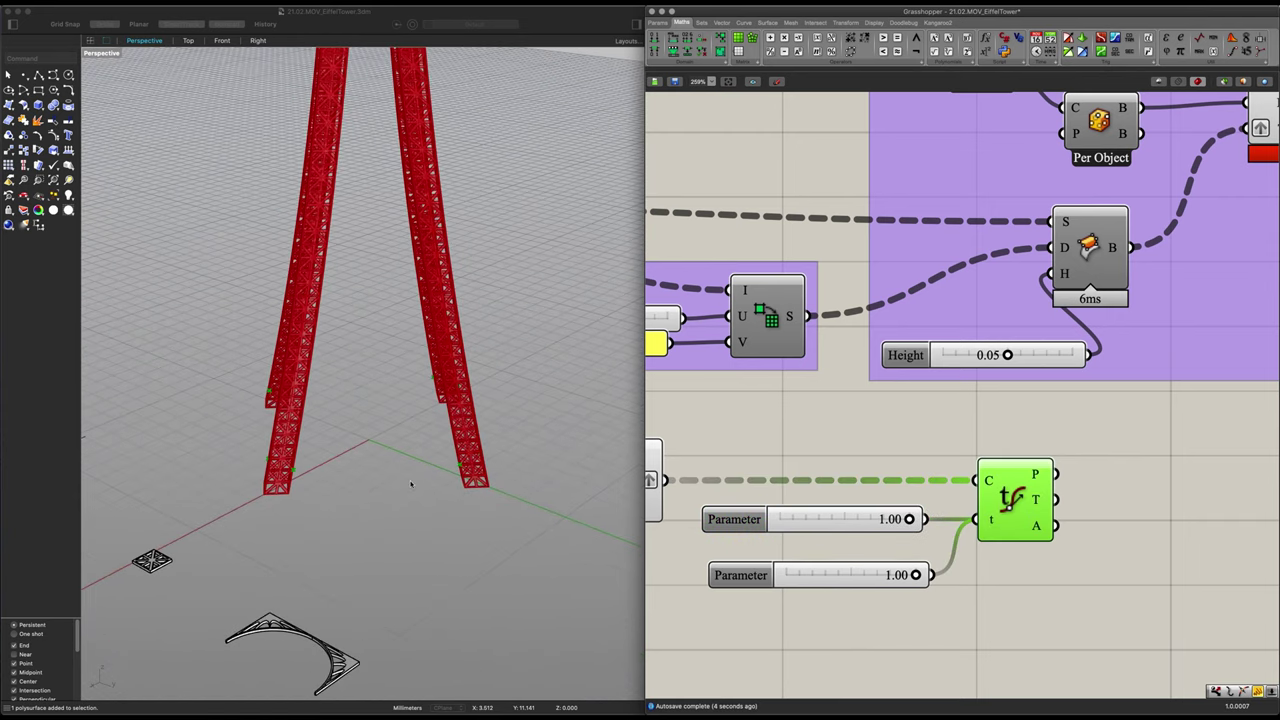
mouse_move(909, 519)
left_mouse_down()
mouse_move(777, 519)
mouse_move(934, 521)
left_mouse_up()
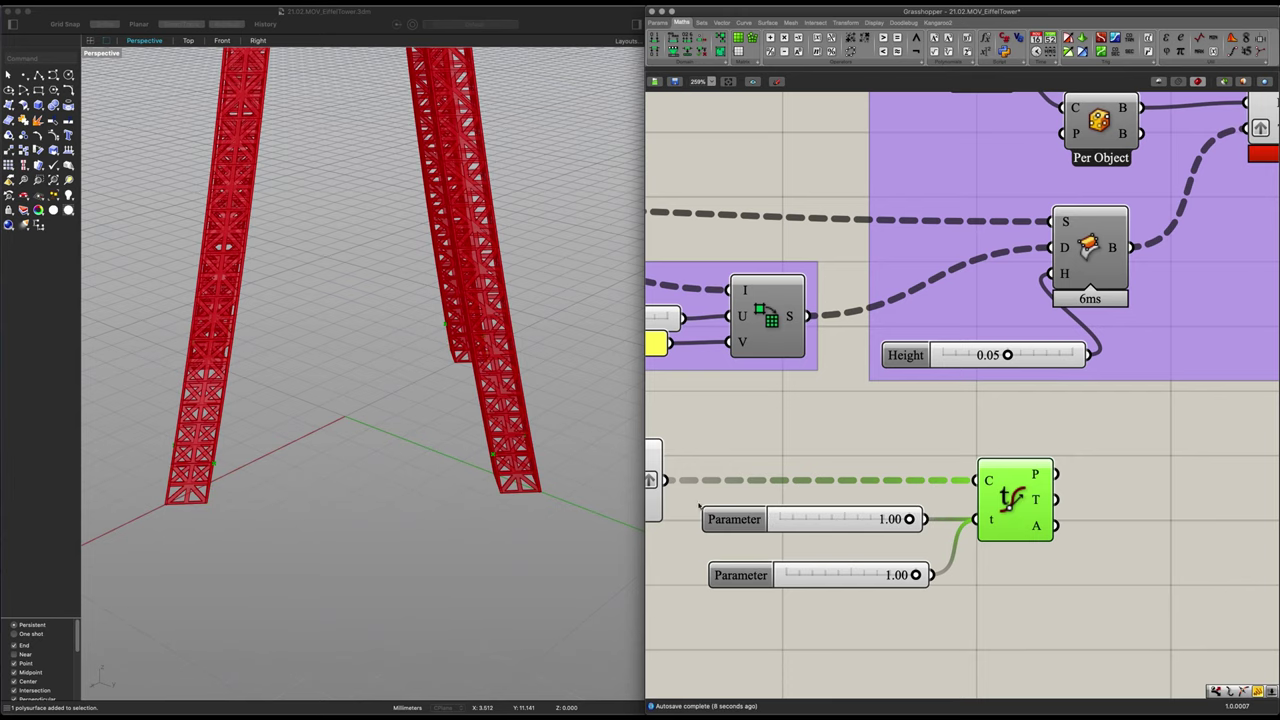
scroll(438, 500, "down", 6)
right_click_drag(446, 490, 455, 440)
right_click_drag(672, 513, 826, 494)
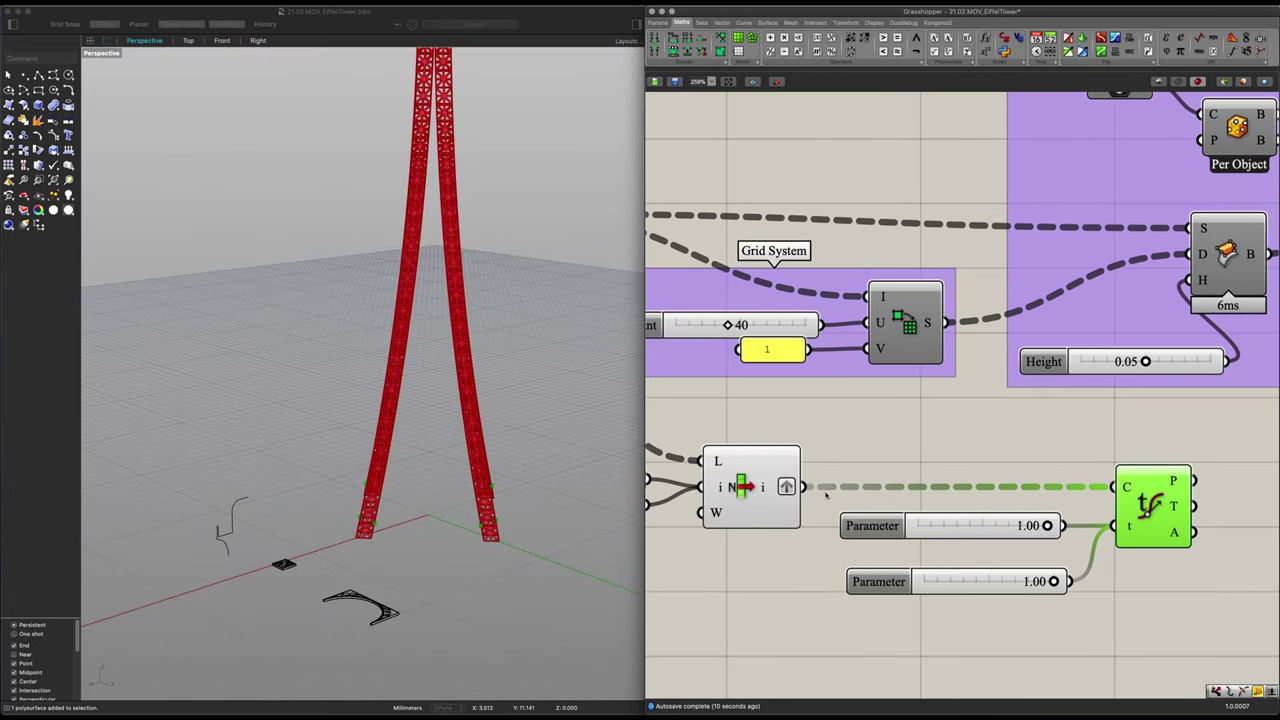
left_click(759, 472)
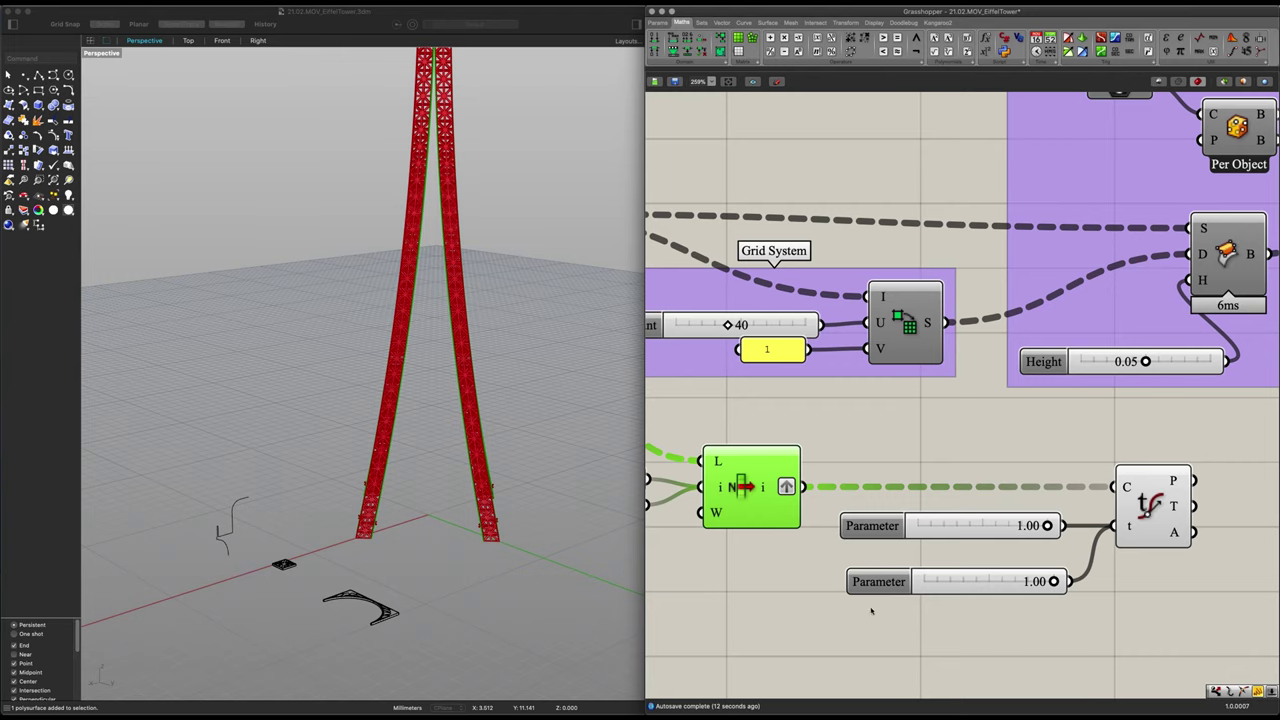
right_click_drag(955, 551, 840, 566)
right_click(1011, 502)
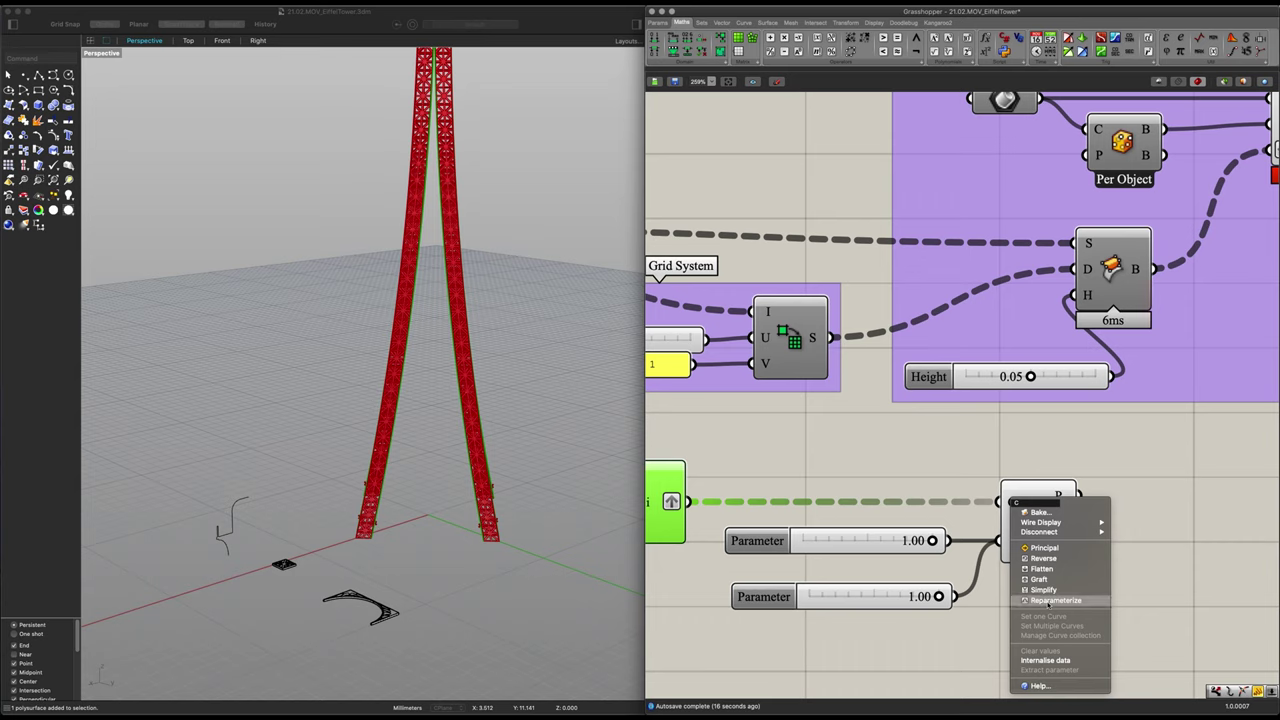
left_click(1048, 601)
left_click(1040, 538)
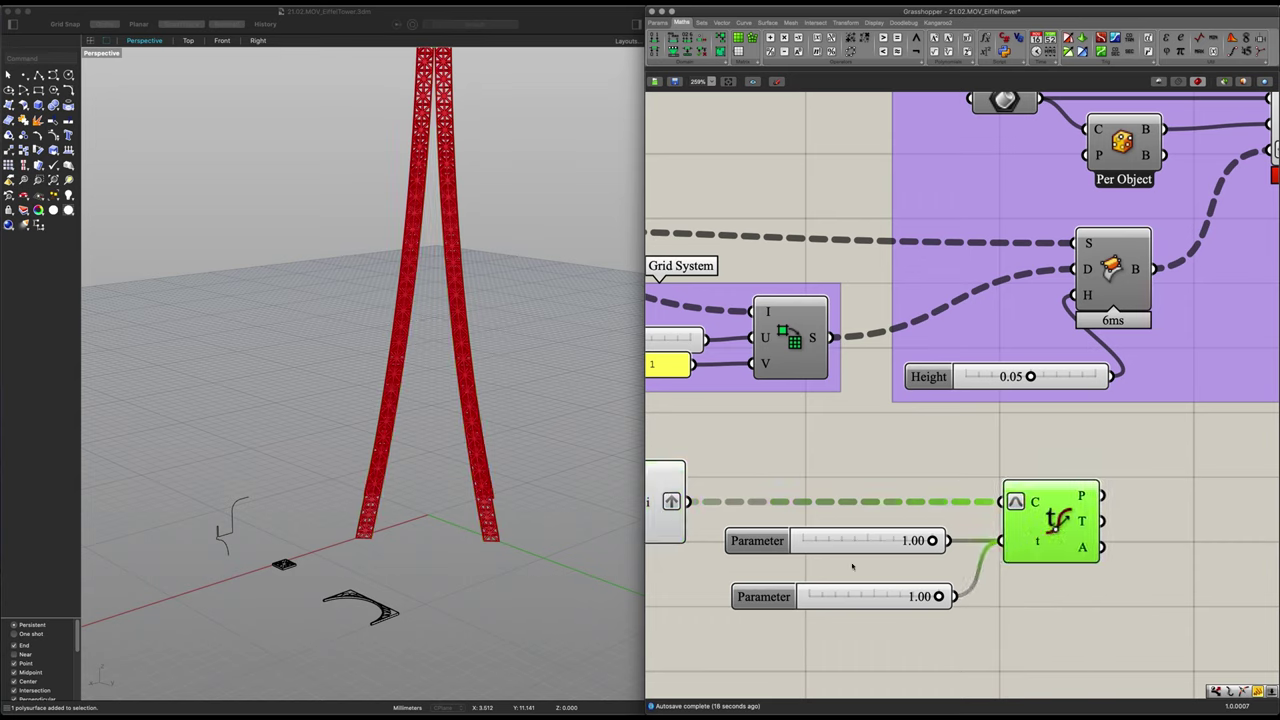
Try moving the points along the leg edges with parameter values of 0.53 and 0.59
left_click(855, 543)
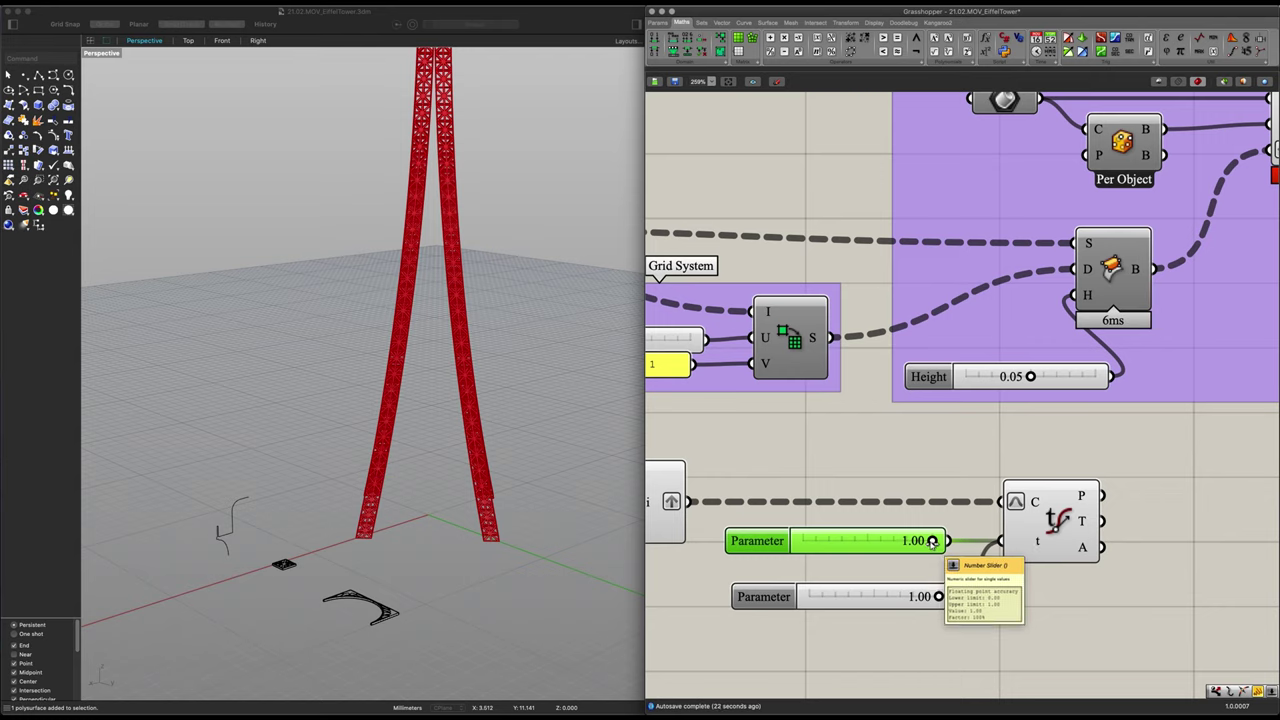
scroll(515, 547, "down", 4)
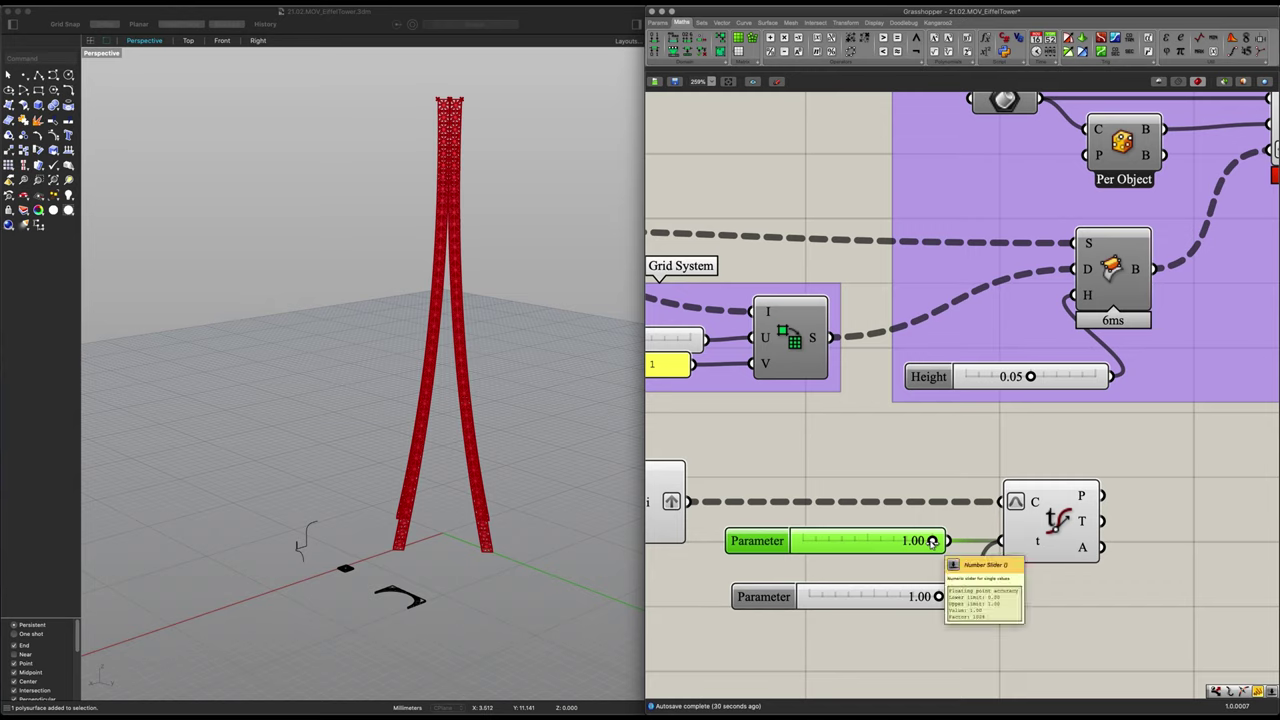
left_click_drag(932, 541, 871, 541)
left_click(1025, 513)
left_click_drag(938, 596, 885, 596)
Set the upper parameter slider to 0.20 and the lower one to 0.15
double_click(895, 540)
key("BackSpace")
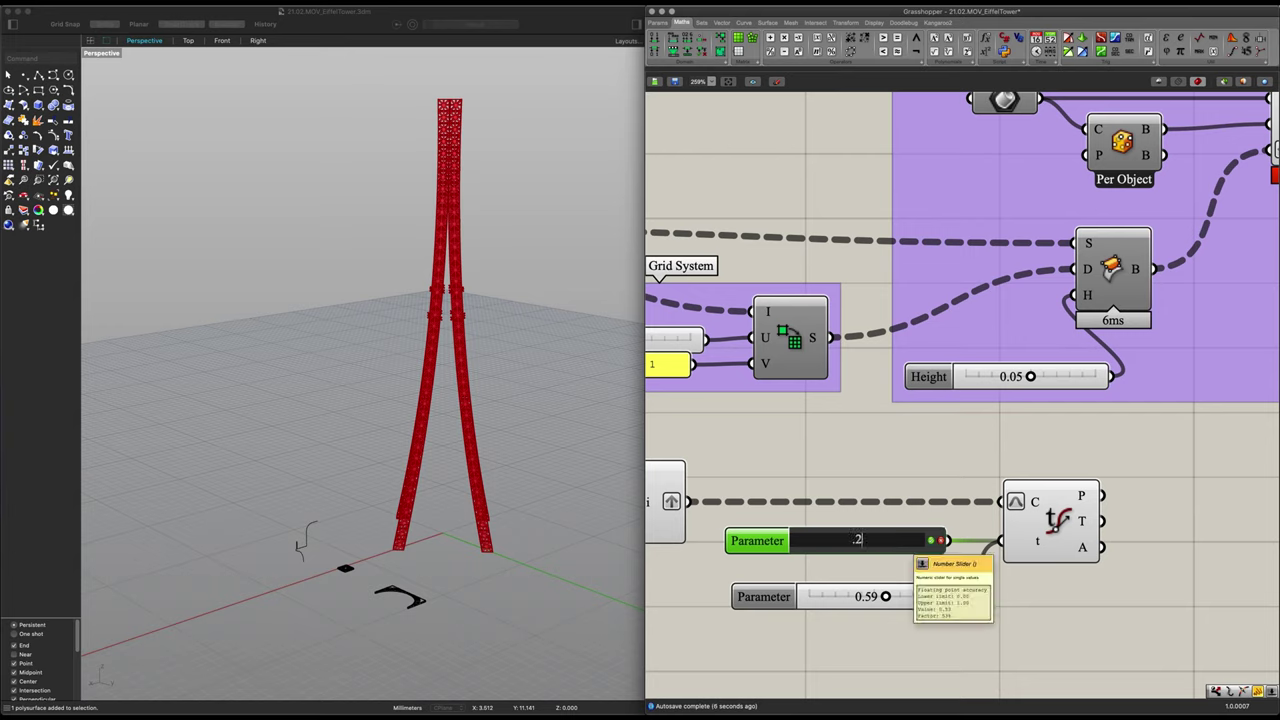
type(".2")
key("Return")
double_click(858, 596)
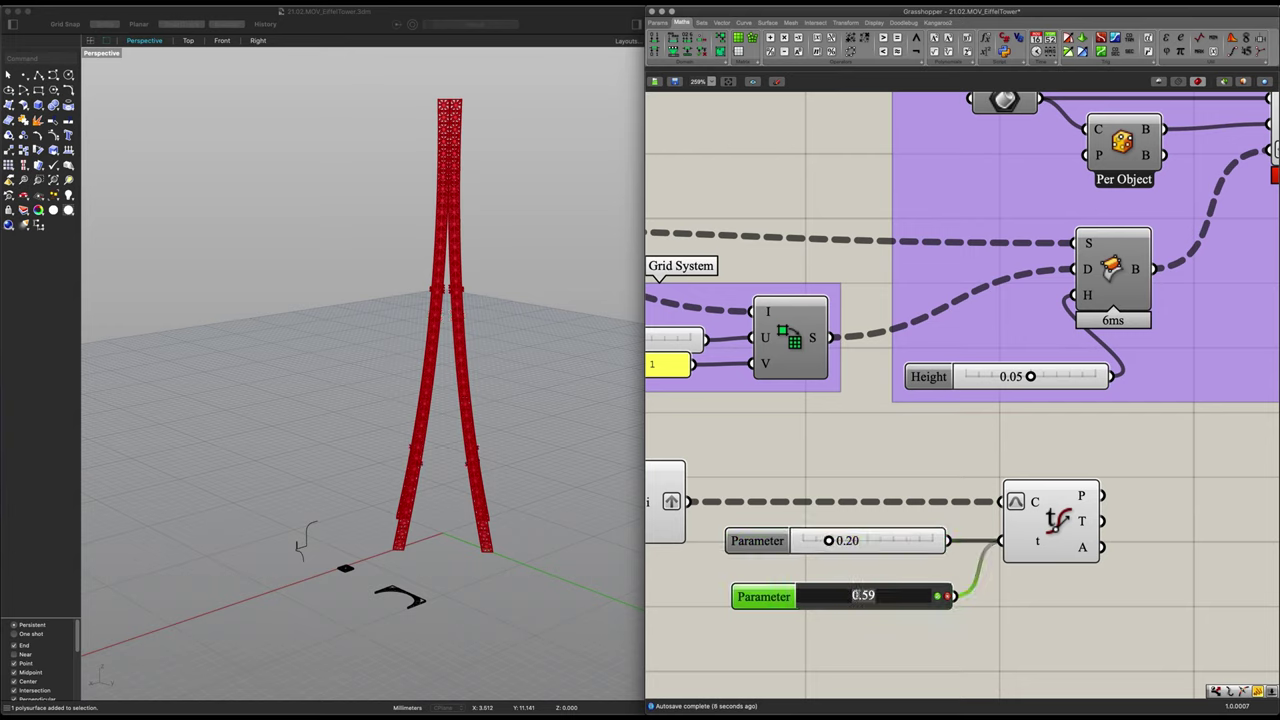
type(".15")
key("Return")
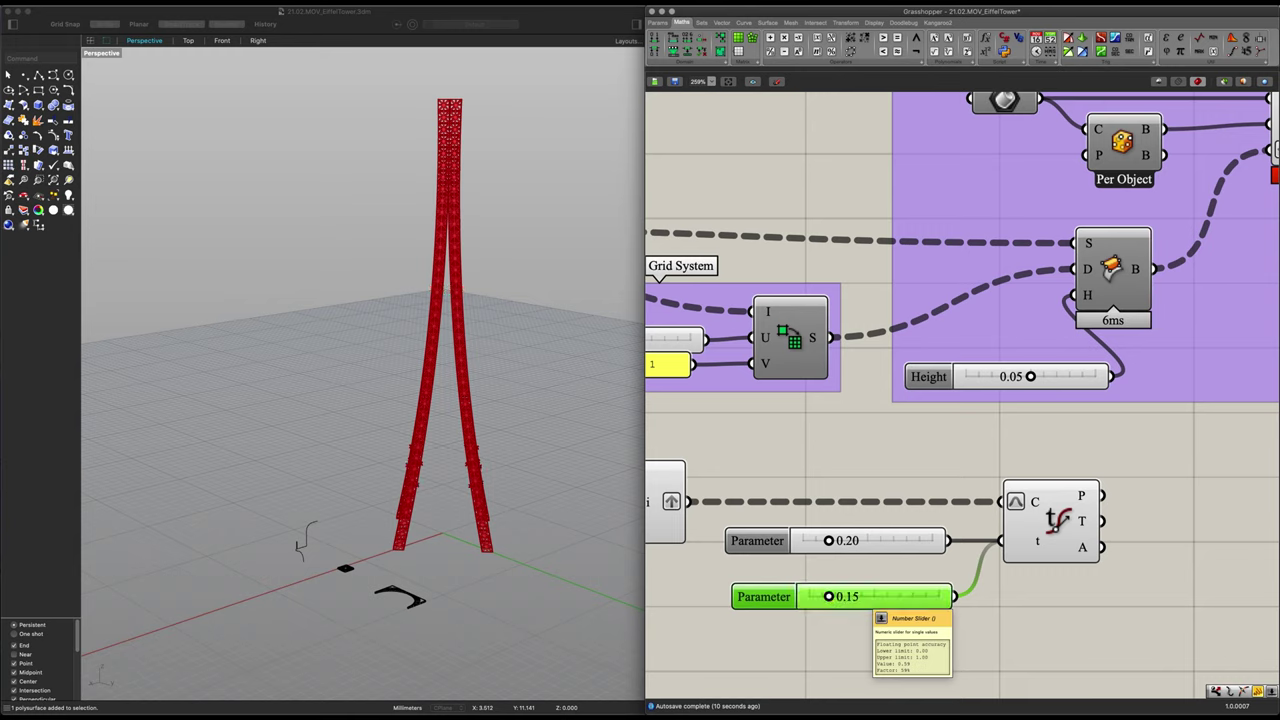
left_click(1046, 515)
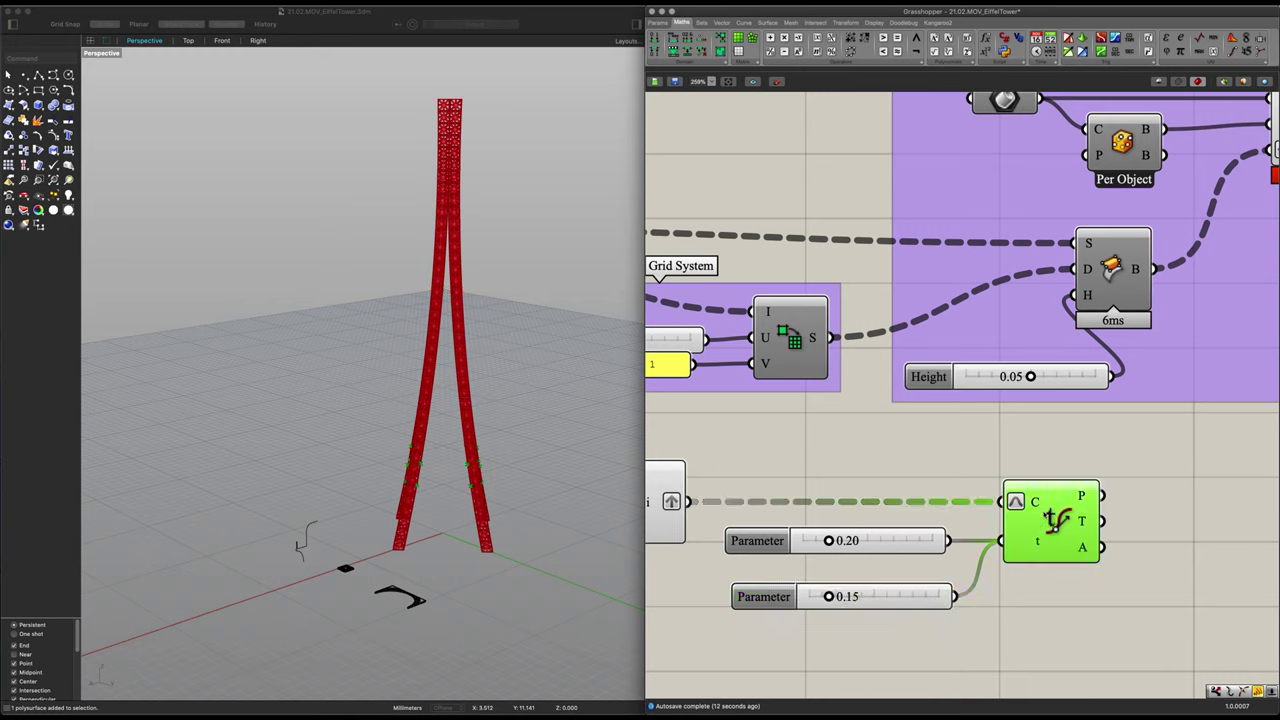
Add a Dispatch component and connect Evaluate Curve's P output to its L input
right_click_drag(486, 600, 600, 572)
scroll(468, 538, "up", 10)
left_click(832, 487)
scroll(850, 492, "down", 3)
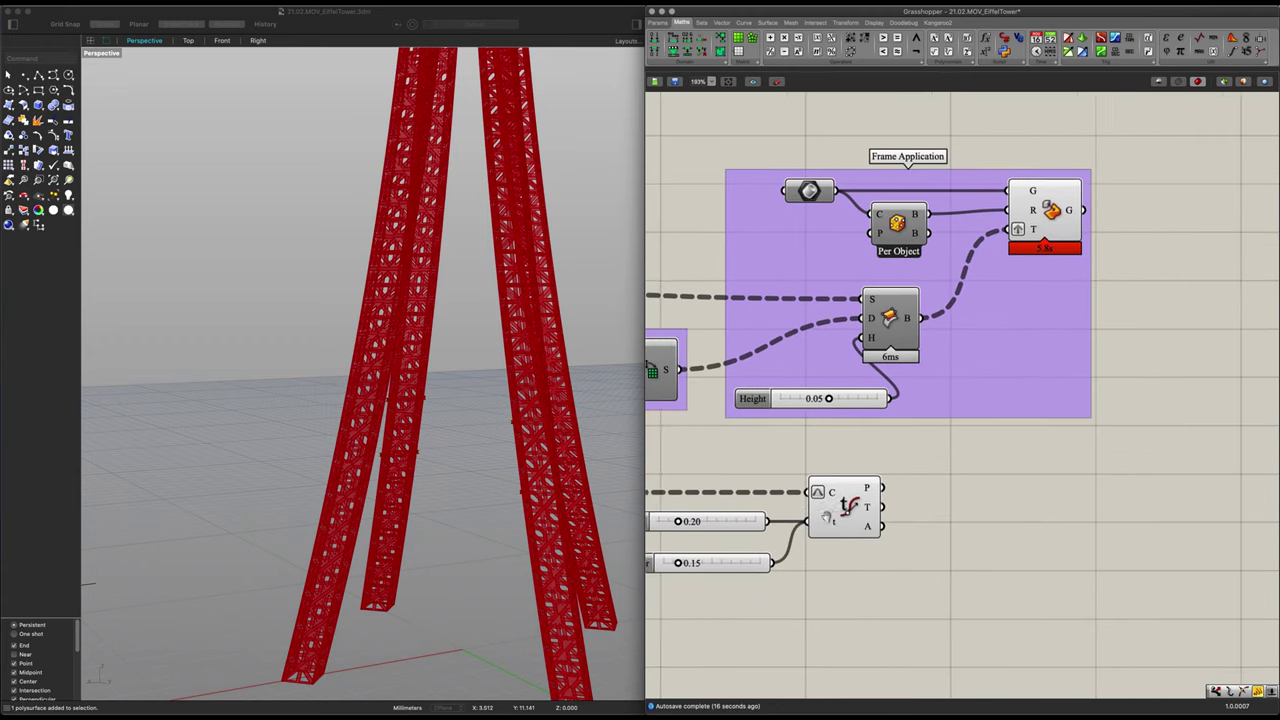
double_click(908, 503)
type("disp")
key("Return")
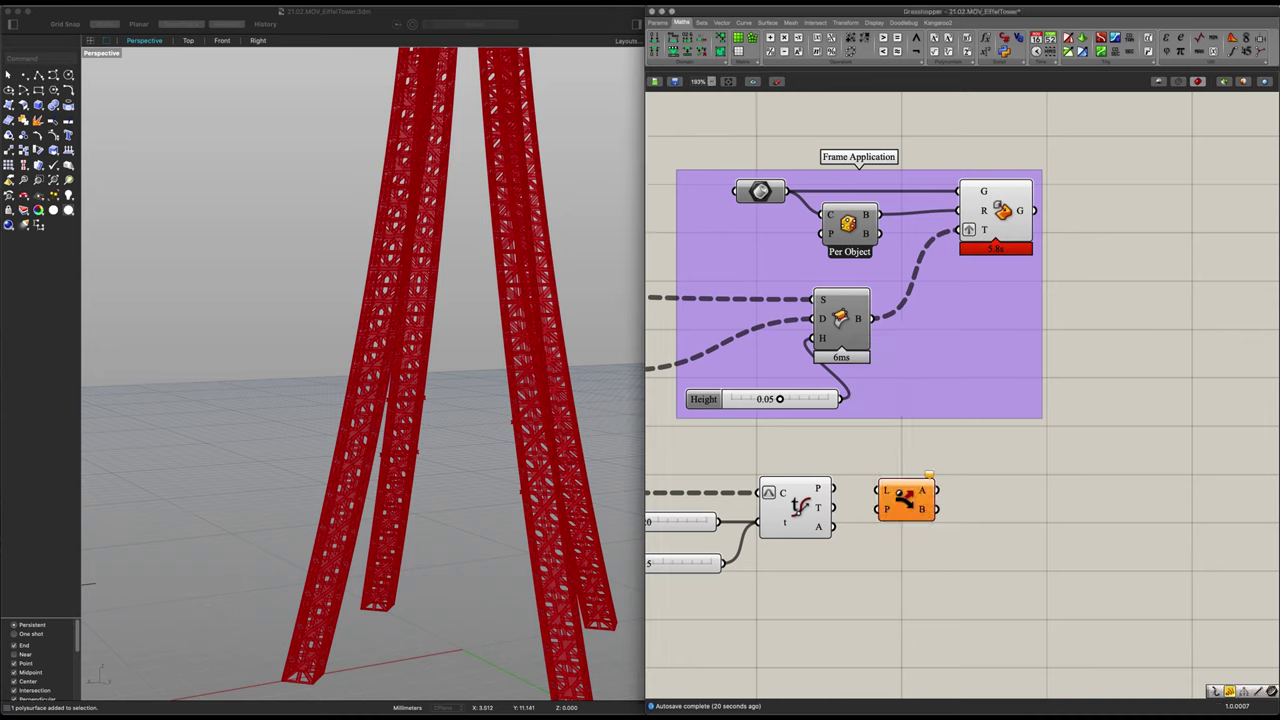
left_click_drag(834, 488, 877, 495)
mouse_move(897, 490)
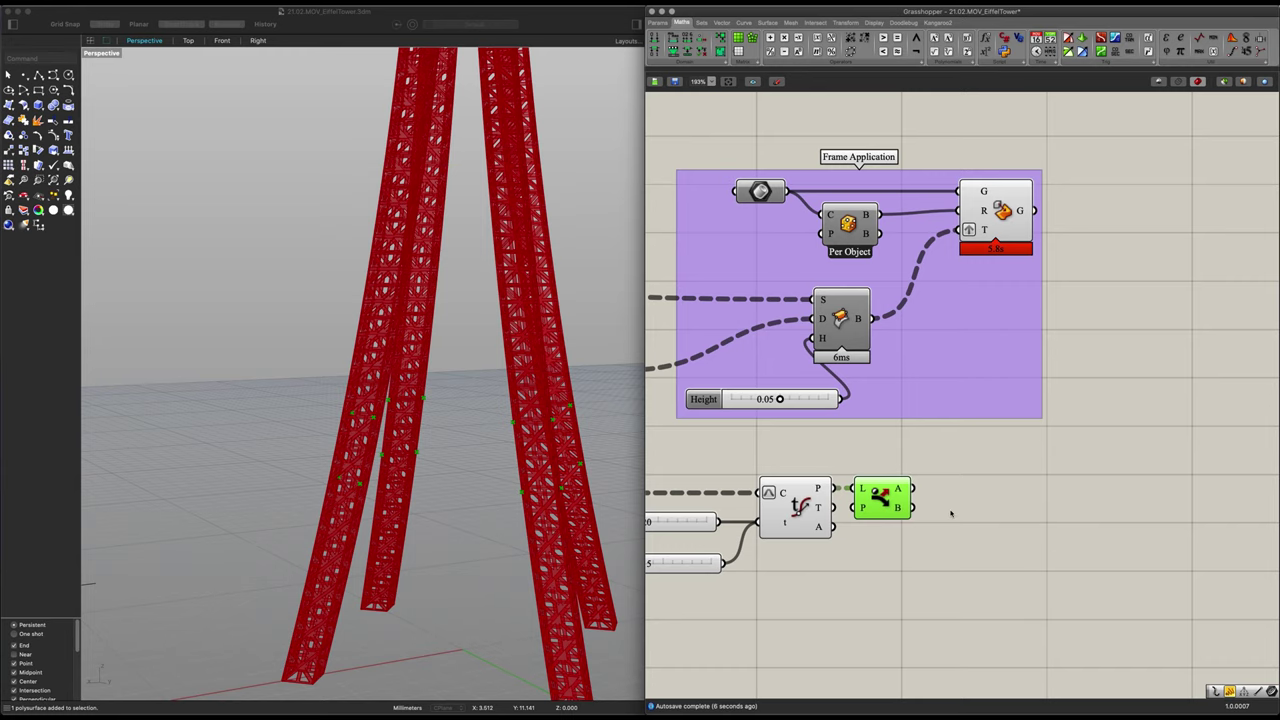
scroll(930, 518, "right", 2)
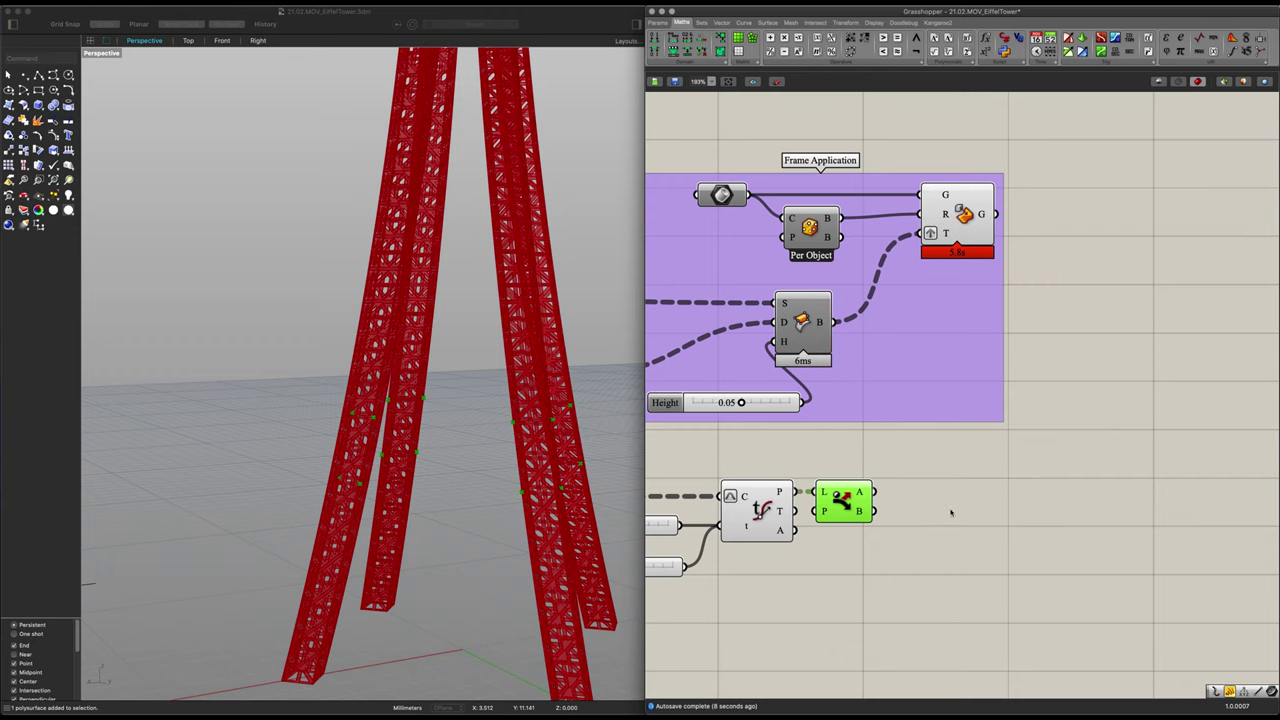
Add a Line component and connect Dispatch's A and B outputs to its A and B inputs
double_click(950, 509)
type("line")
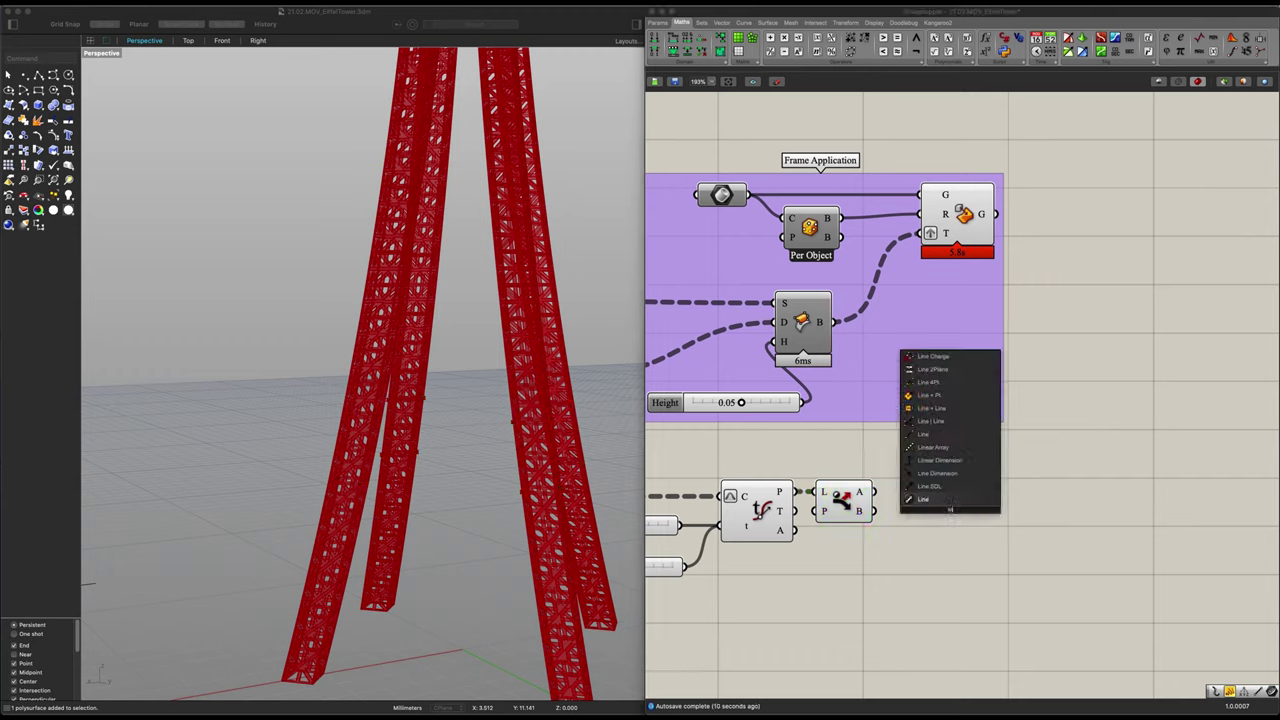
key("Return")
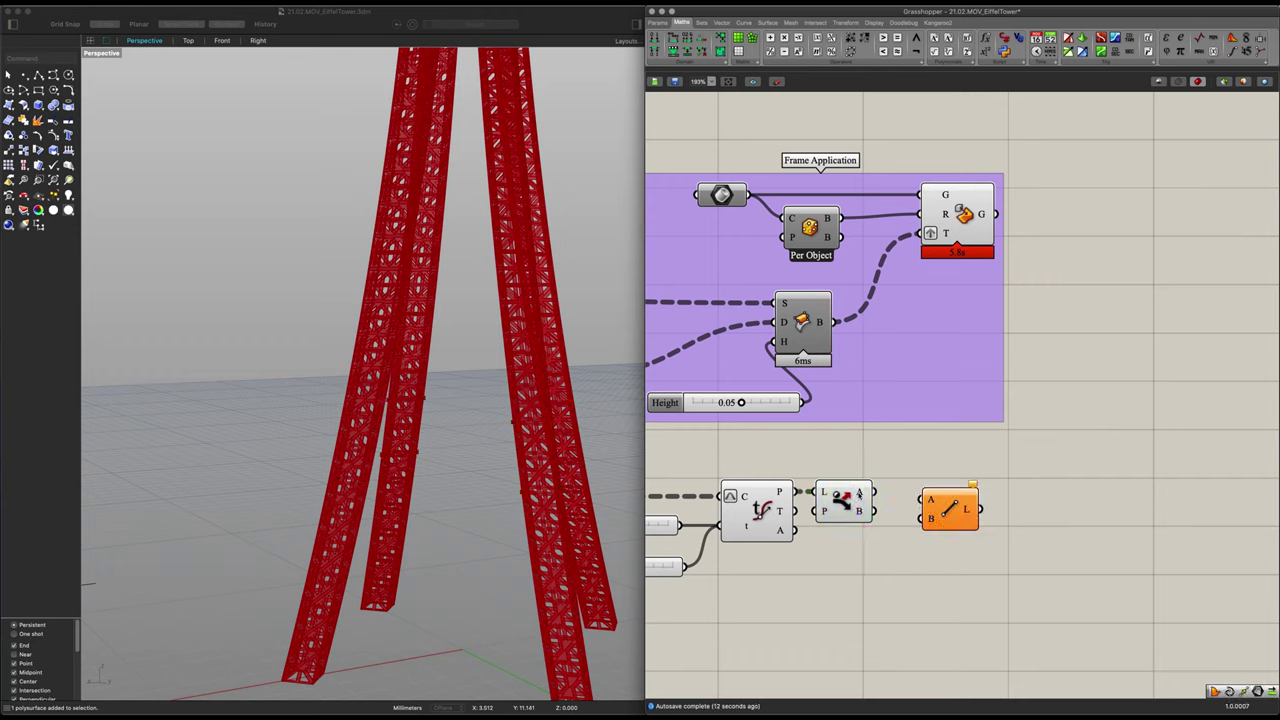
left_click_drag(873, 492, 940, 505)
left_click(946, 506)
right_click_drag(358, 479, 465, 467)
scroll(465, 467, "up", 5)
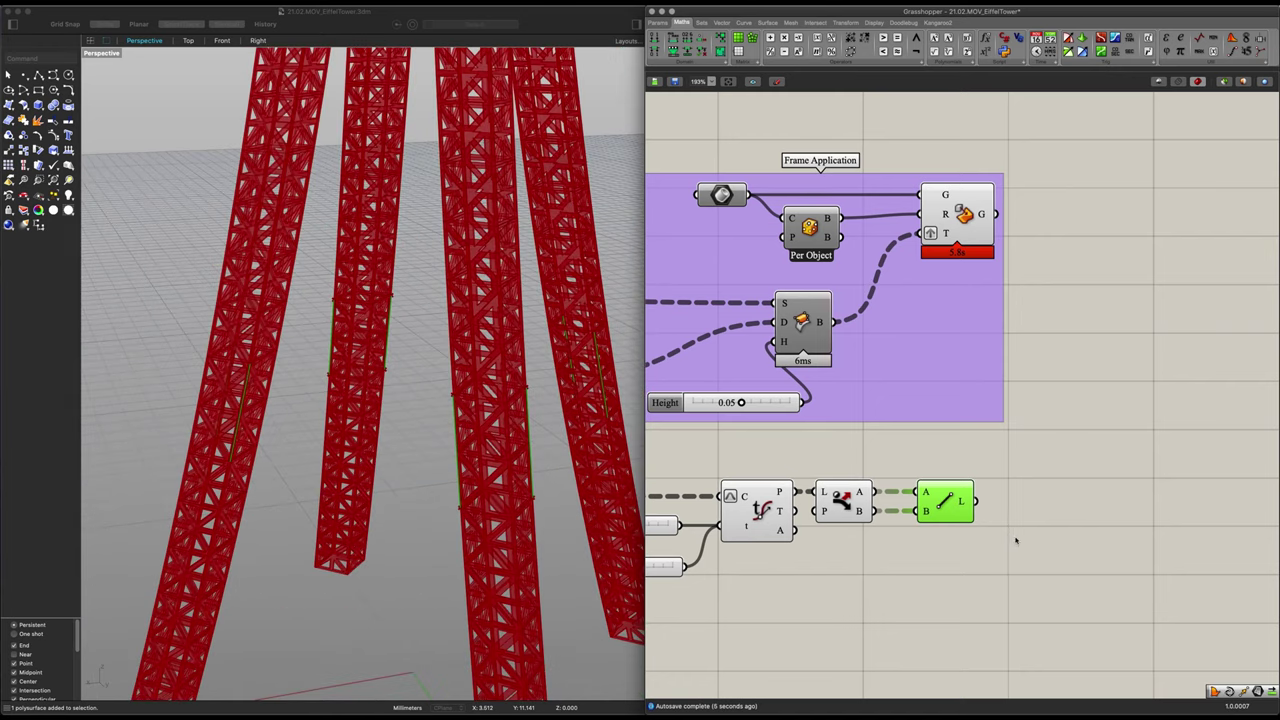
Add a Ruled Surface component after Line and connect Line's L output to its A and B inputs
right_click_drag(1016, 541, 951, 504)
double_click(997, 495)
type("rule")
key("Return")
left_click_drag(911, 484, 1012, 480)
scroll(437, 497, "down", 3)
right_click_drag(436, 493, 440, 454)
left_click_drag(1012, 484, 1069, 479)
Duplicate the Dispatch component, feed it Line's L output, and connect its A and B outputs to Ruled Surface's A and B inputs
left_click(773, 496)
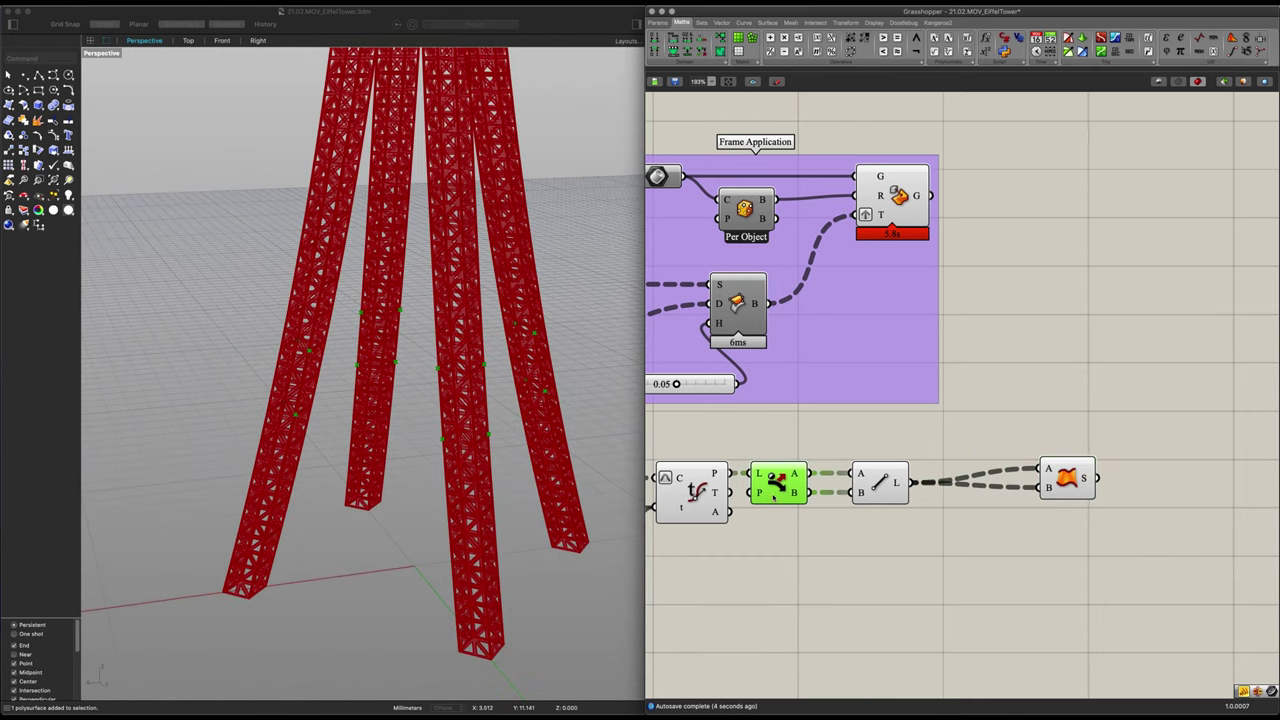
left_click_drag(781, 486, 978, 537, "alt")
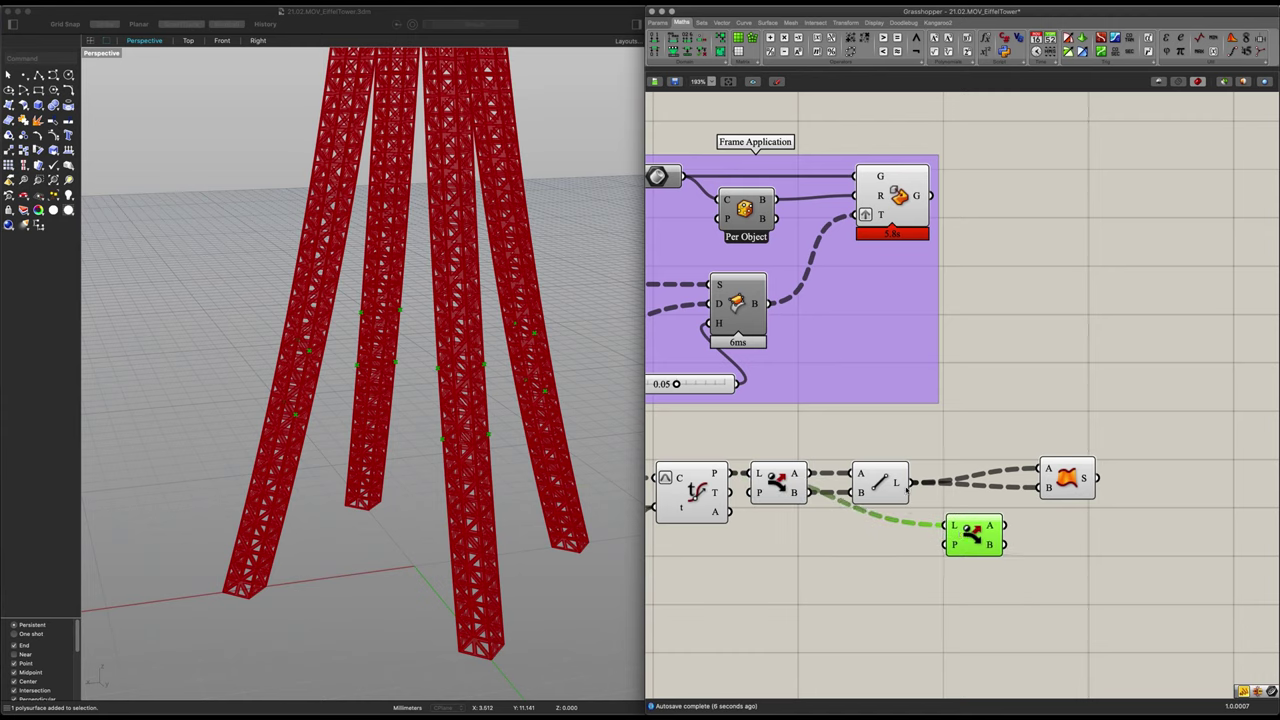
left_click_drag(913, 485, 1040, 468)
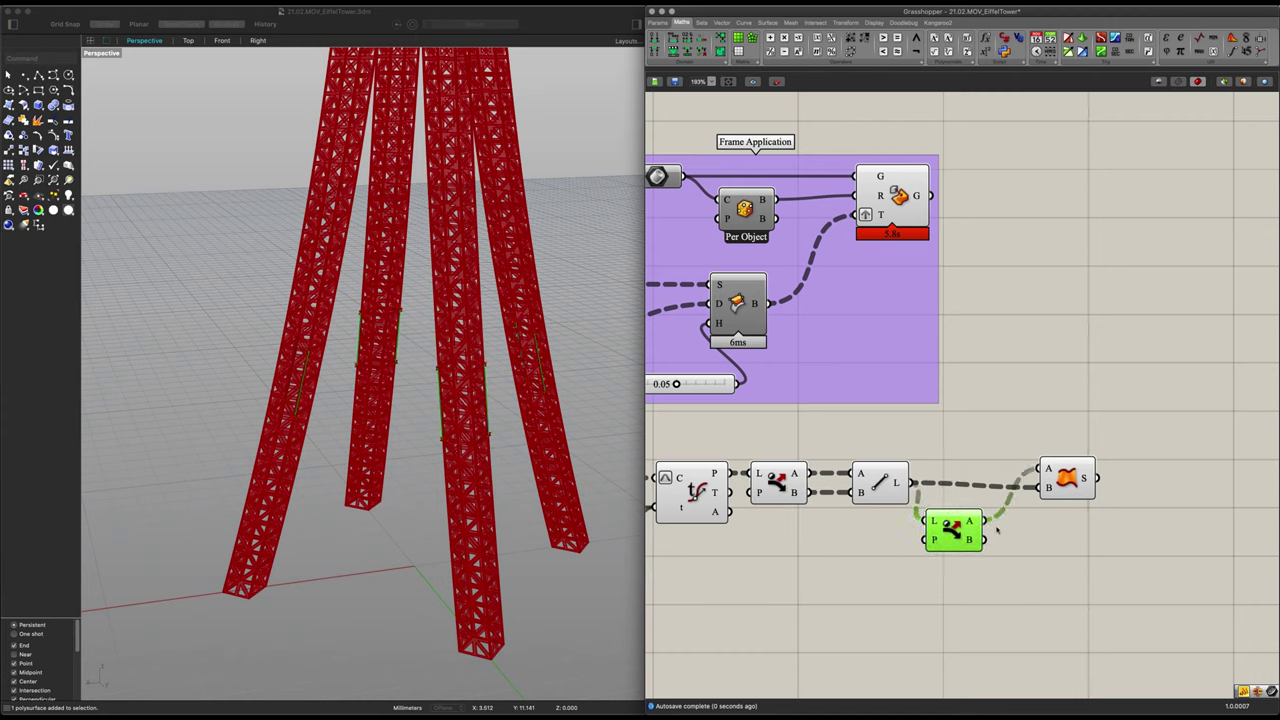
left_click_drag(1040, 515, 1070, 505)
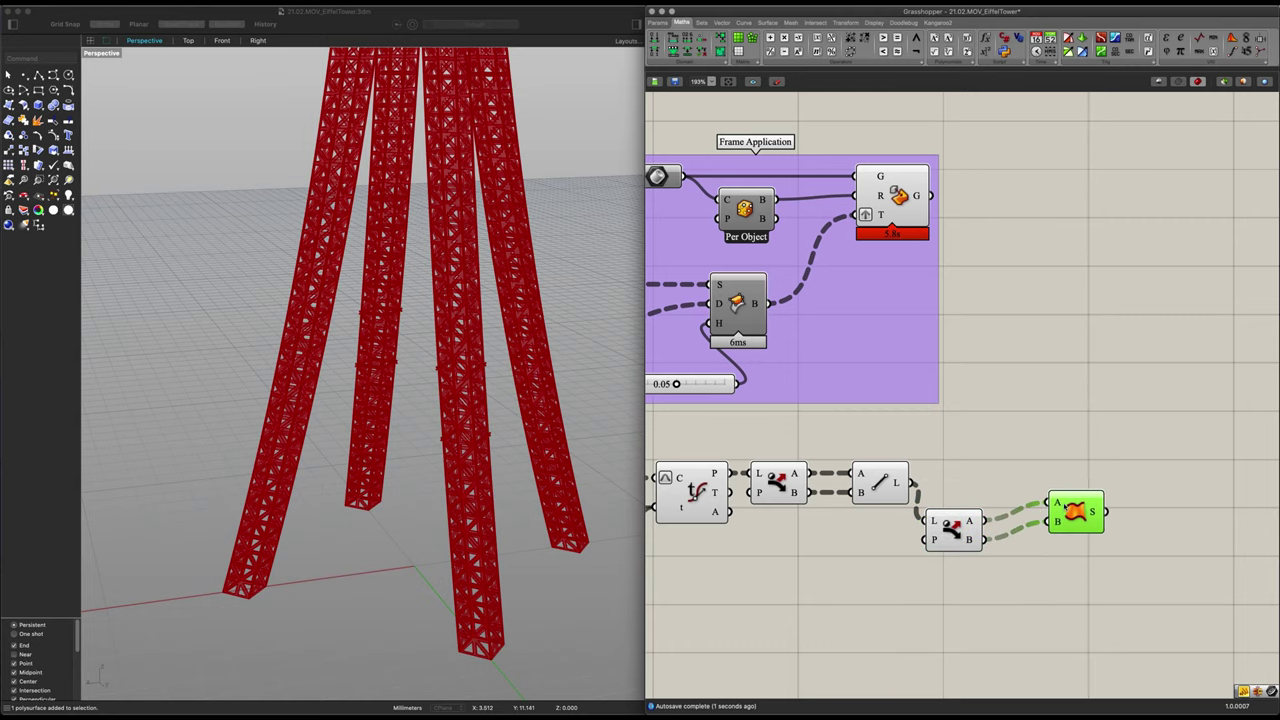
left_click_drag(953, 526, 962, 481)
left_click_drag(1058, 513, 1055, 487)
right_click_drag(470, 335, 530, 370)
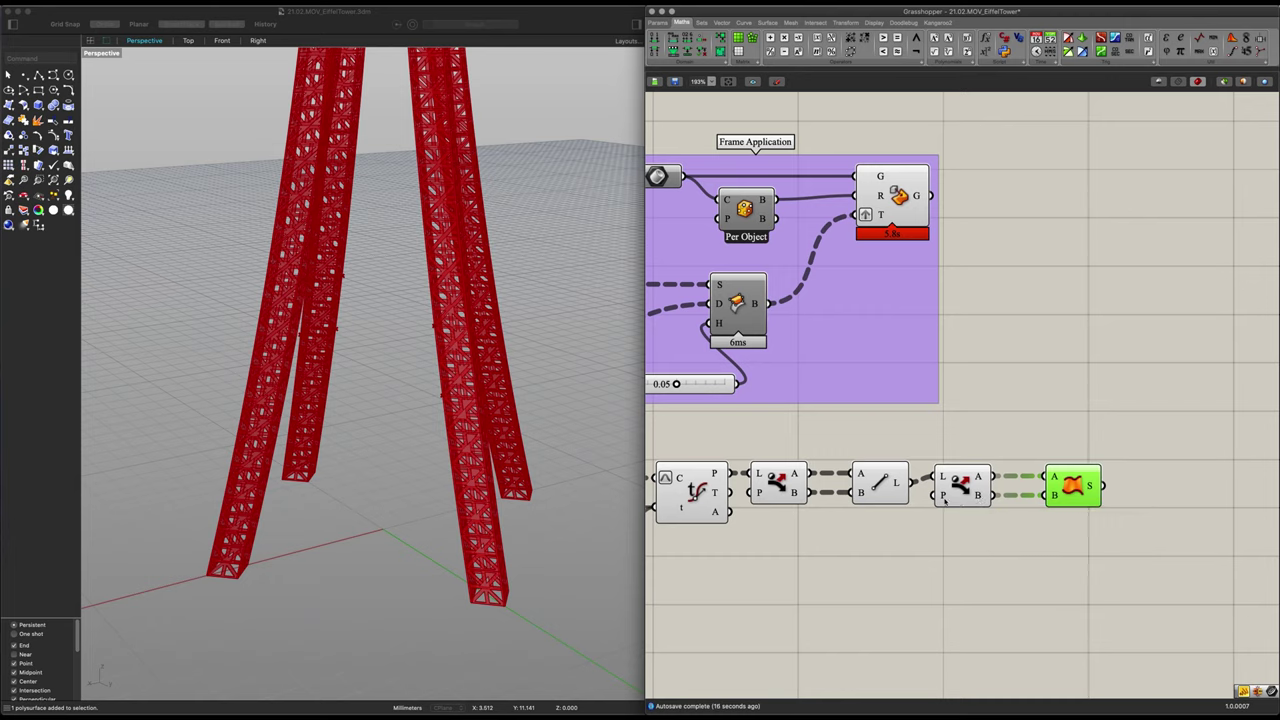
Flatten Line's L output and realign the second Dispatch and Ruled Surface components
right_click(905, 488)
left_click(957, 517)
left_click_drag(961, 507, 969, 512)
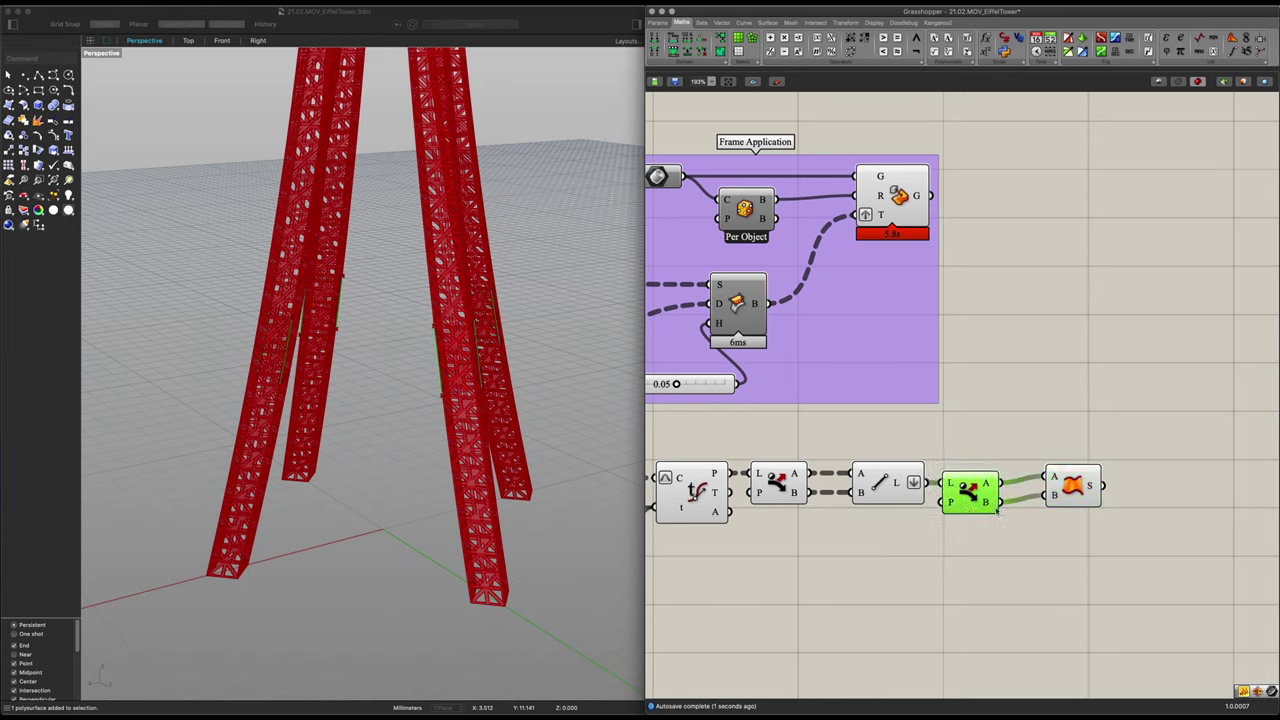
mouse_move(998, 486)
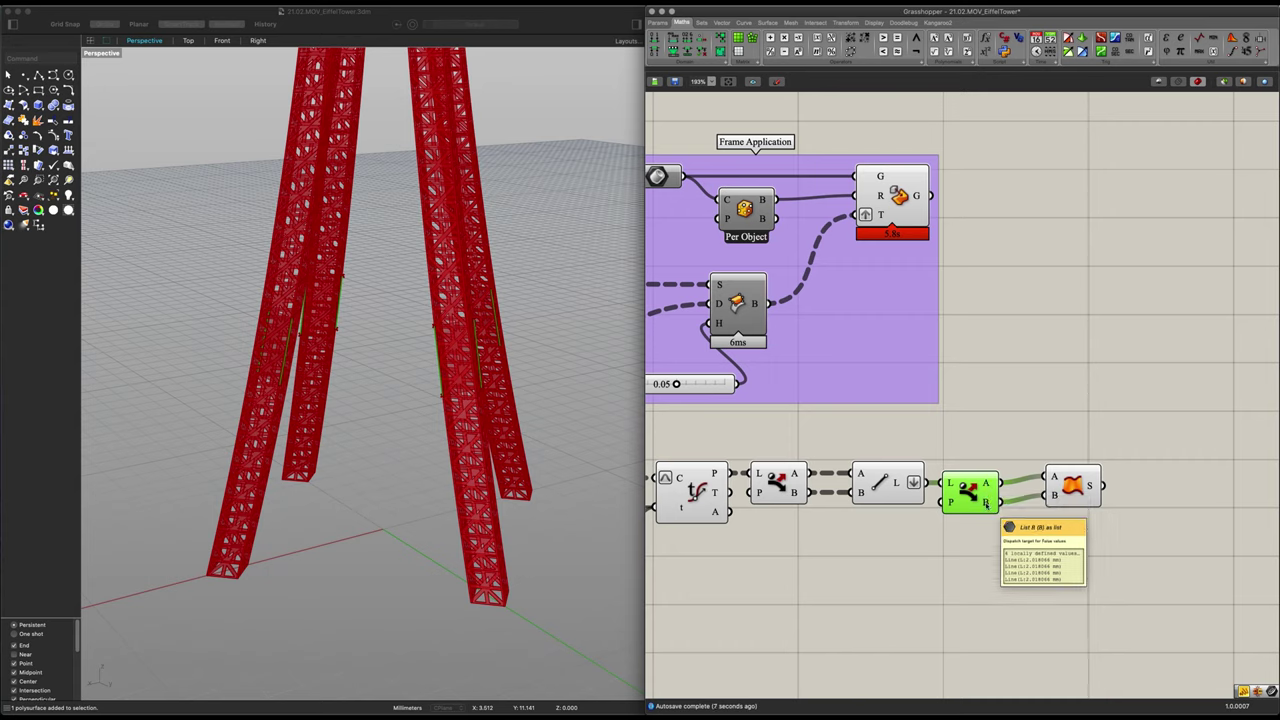
left_click_drag(1066, 489, 1066, 501)
Examine the ruled surfaces on the four tower legs from several distances and angles
right_click_drag(476, 365, 406, 450)
scroll(454, 496, "down", 3)
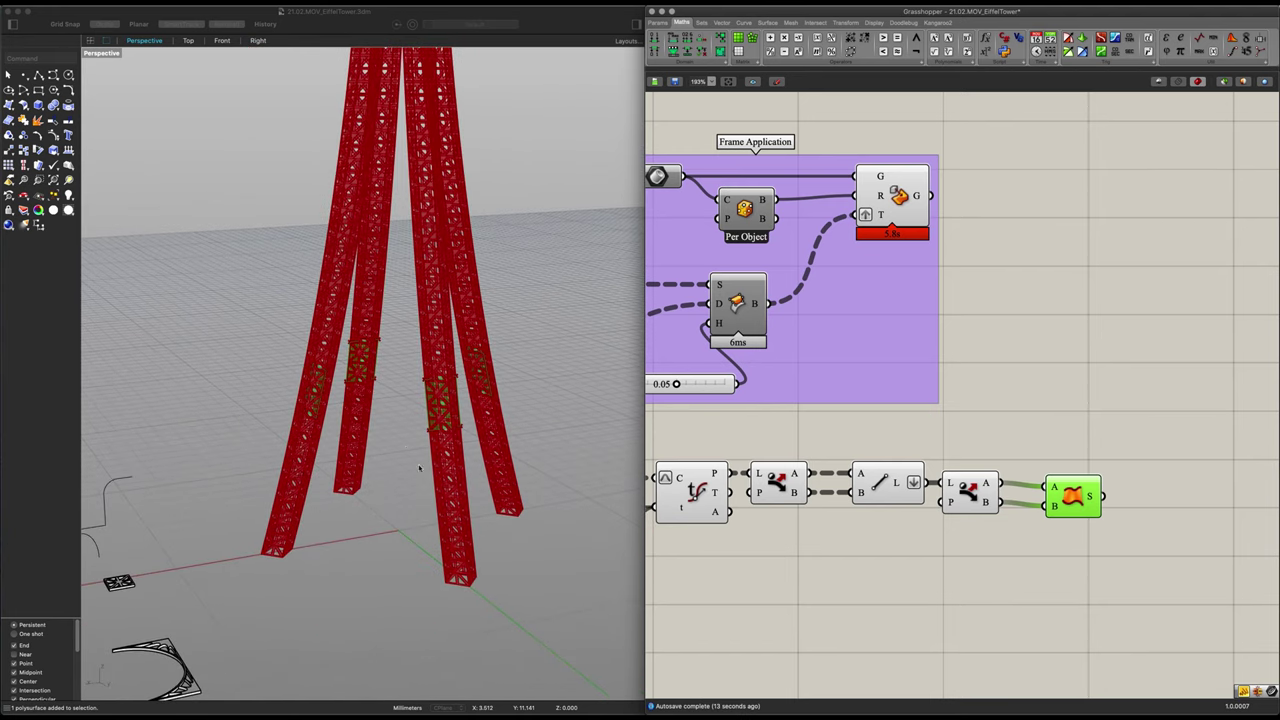
scroll(494, 409, "up", 4)
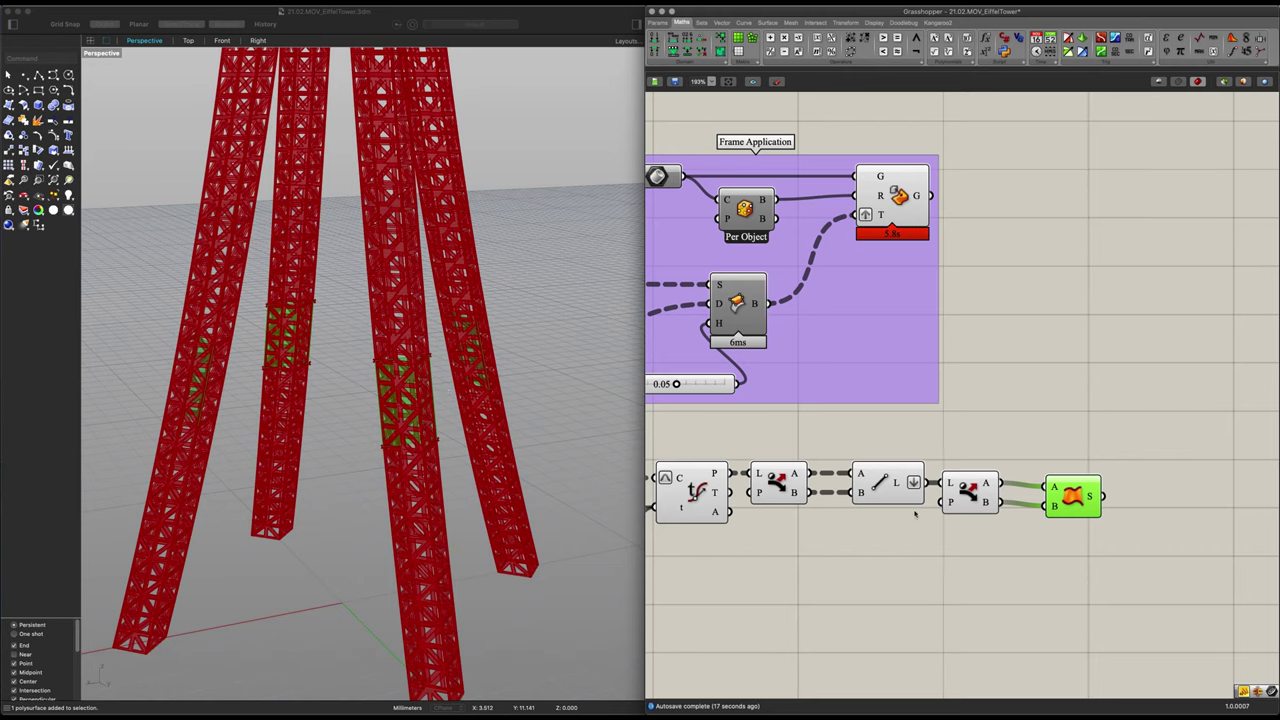
left_click_drag(1060, 516, 1078, 503)
scroll(398, 456, "down", 3)
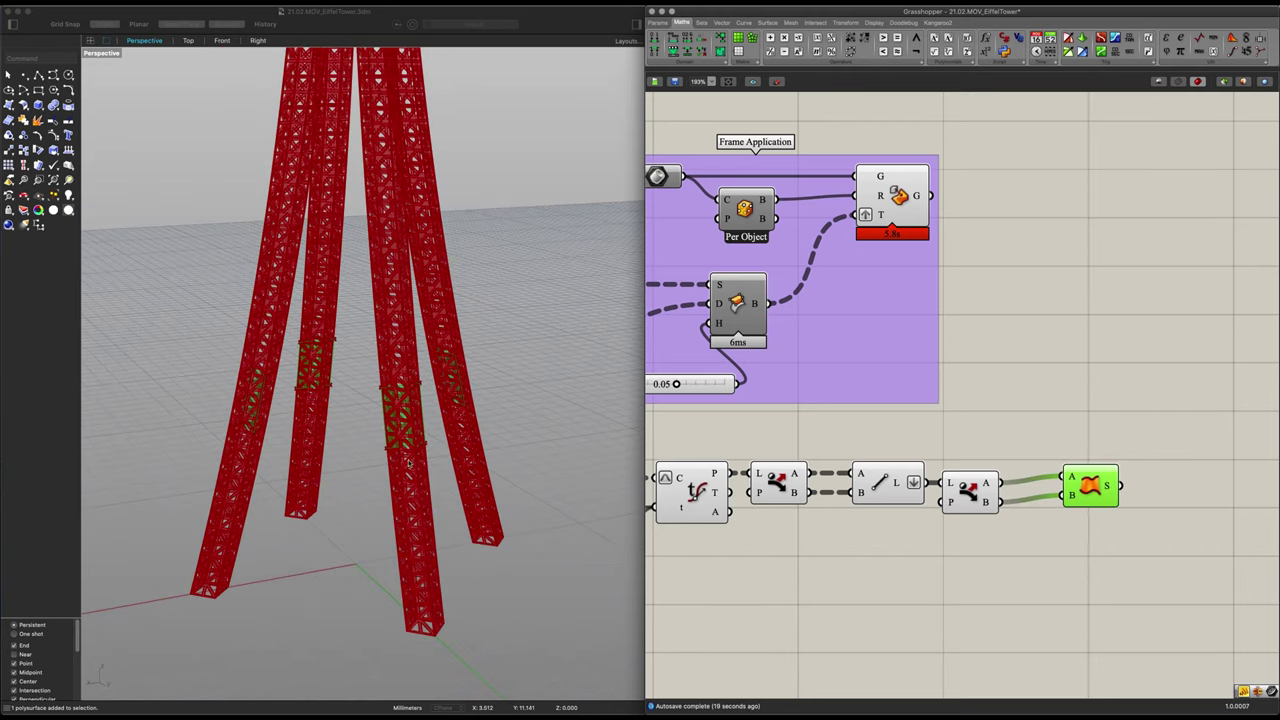
mouse_move(438, 550)
right_mouse_down()
mouse_move(451, 577)
mouse_move(440, 572)
right_mouse_up()
scroll(354, 443, "up", 3)
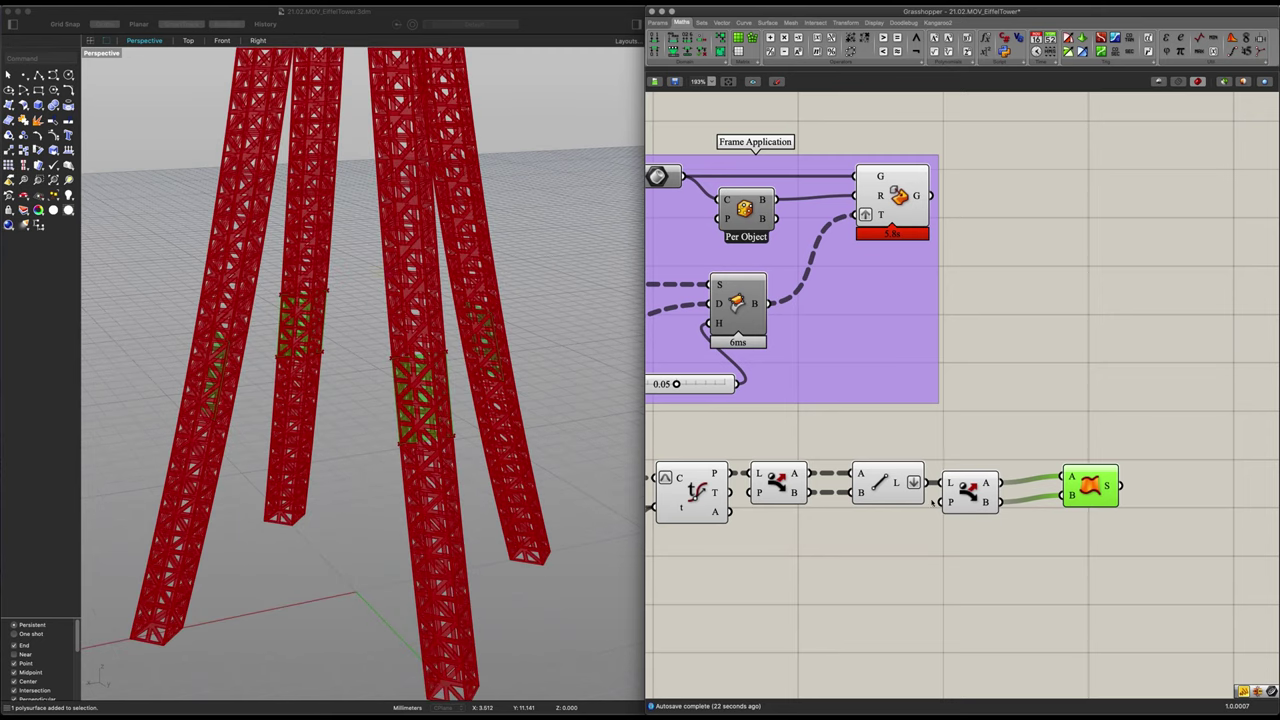
Add a Shift List component below the Dispatch and feed the Dispatch's B output into its list input
left_click_drag(1089, 491, 1131, 482)
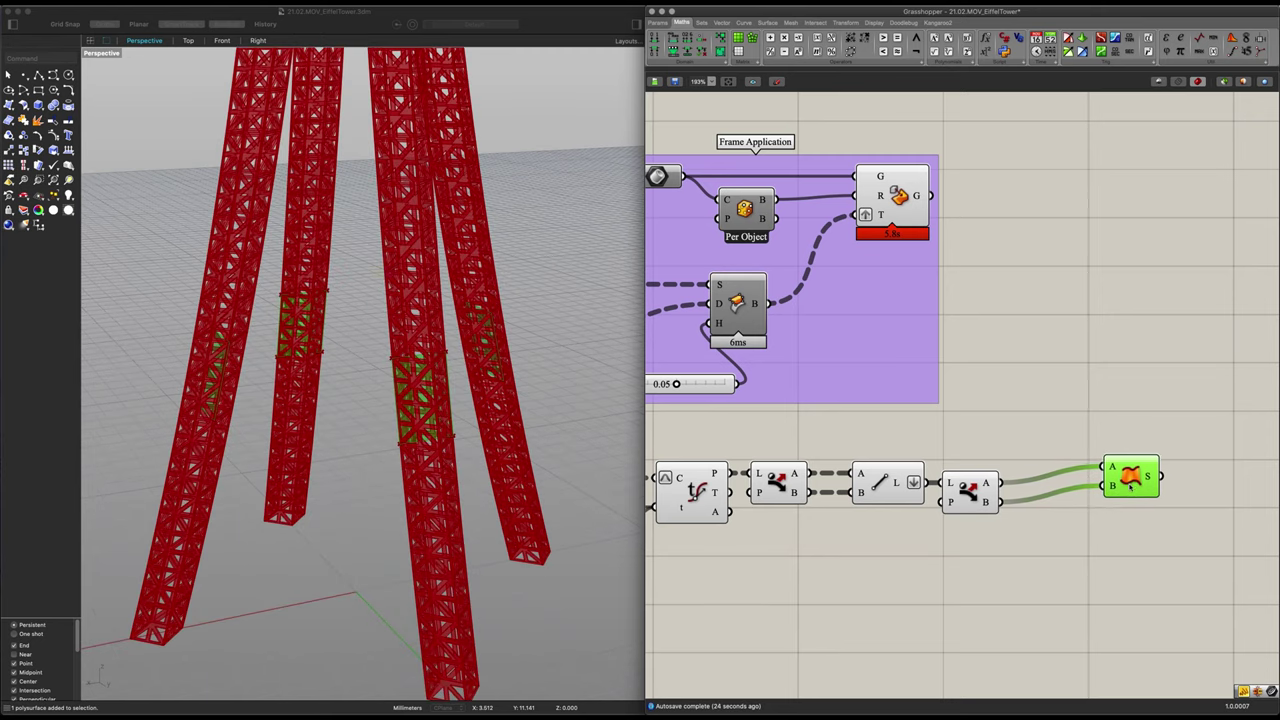
double_click(1045, 578)
type("list")
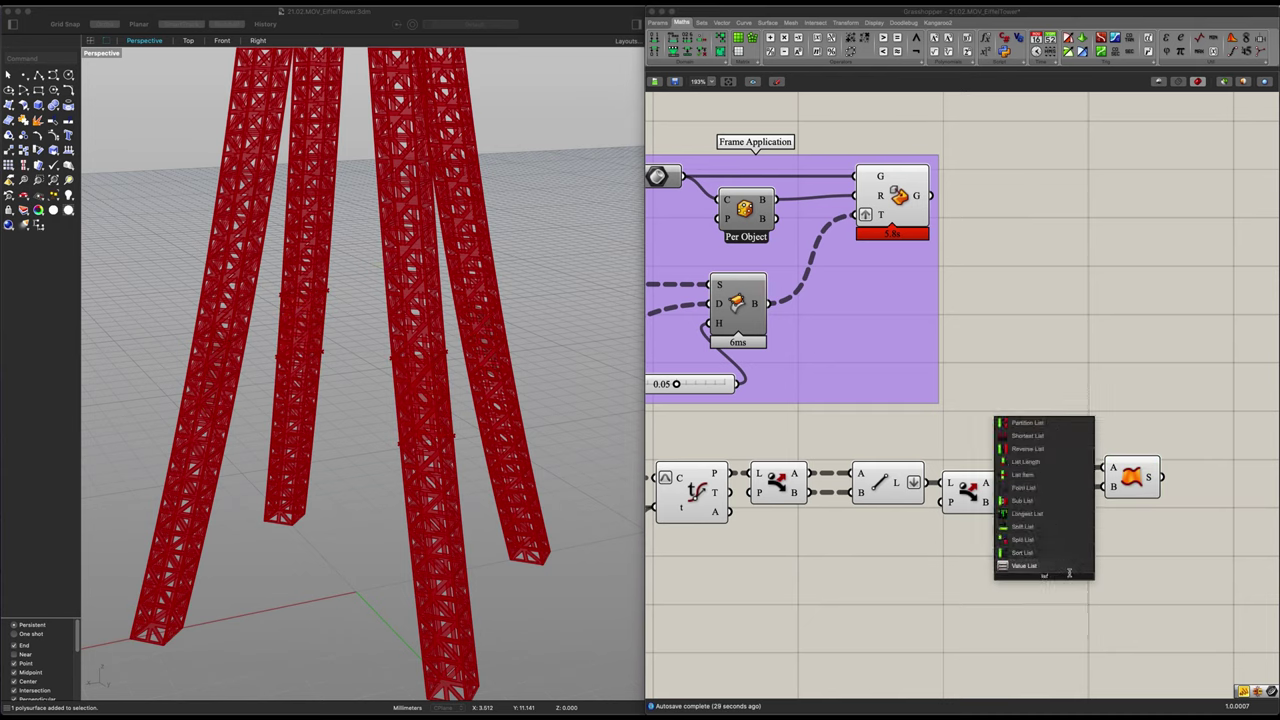
left_click(1035, 528)
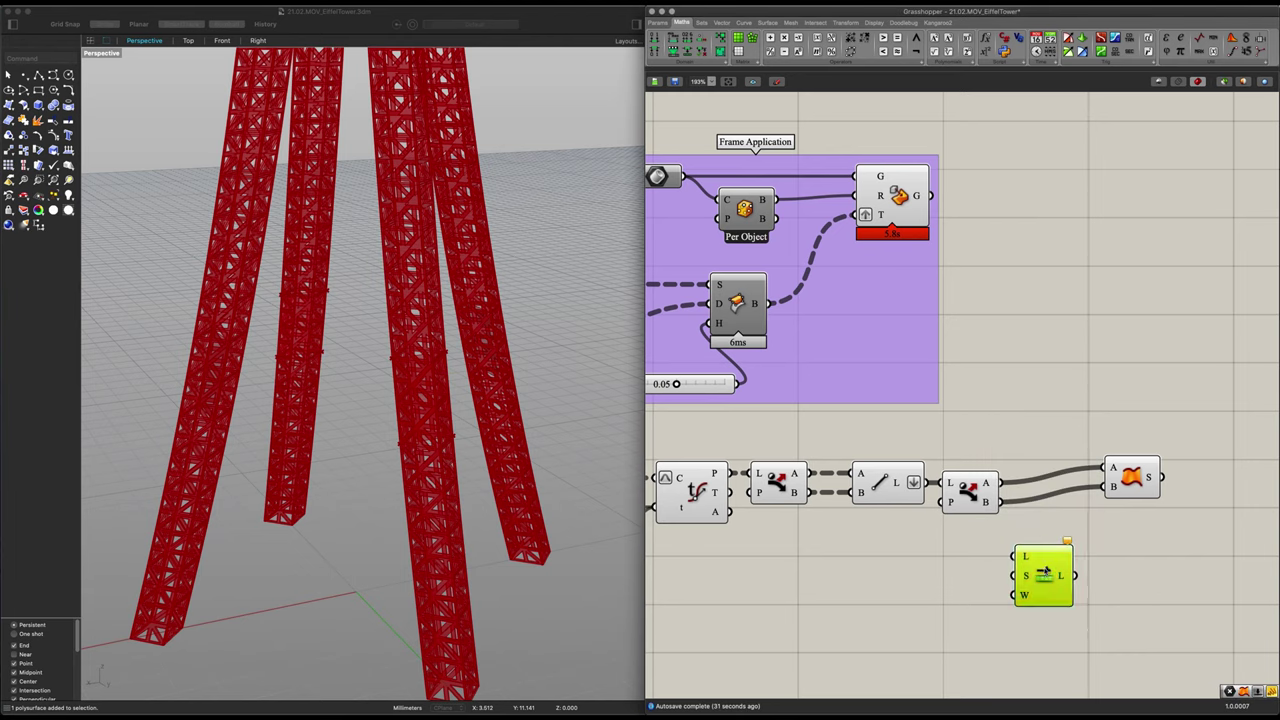
left_click_drag(1045, 574, 1057, 566)
left_click_drag(997, 504, 1028, 548)
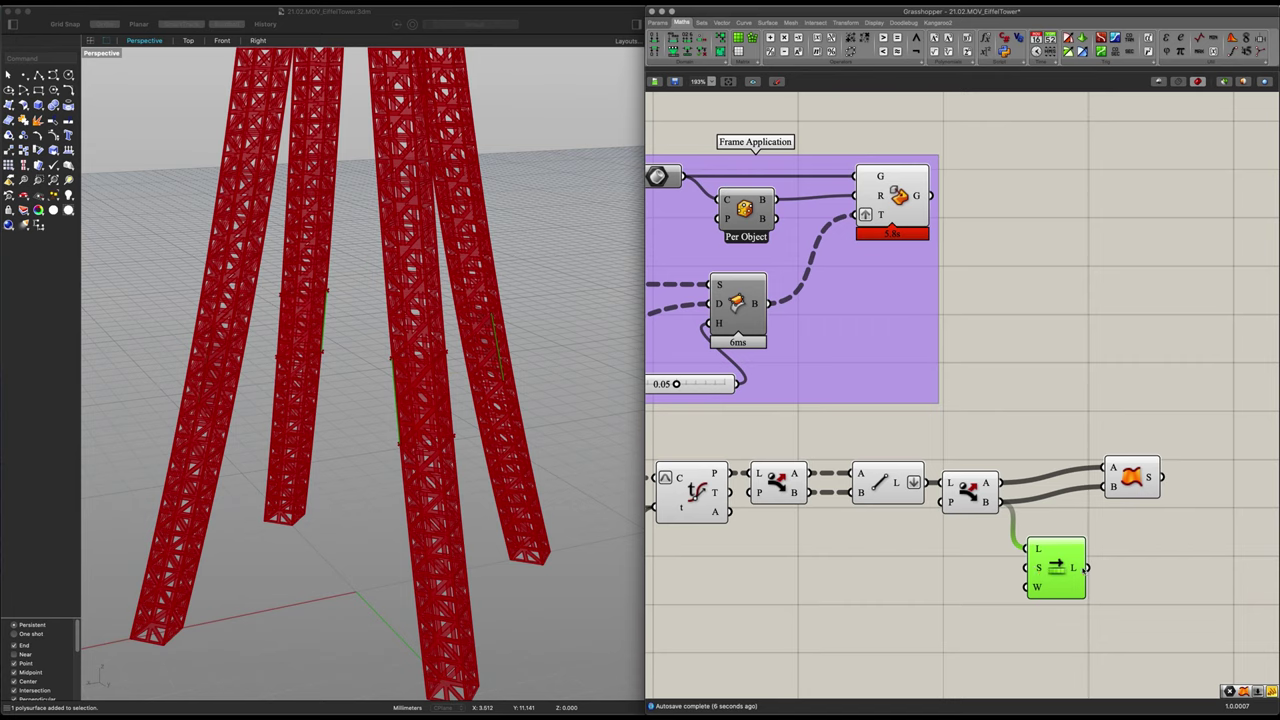
Connect the Shift List output to the ruled surface's B input, replacing the direct wire, and place the surface component beside it
left_click_drag(1087, 567, 1120, 506)
left_click(1115, 470)
right_click_drag(483, 450, 335, 440)
scroll(437, 462, "down", 4)
left_click(921, 556)
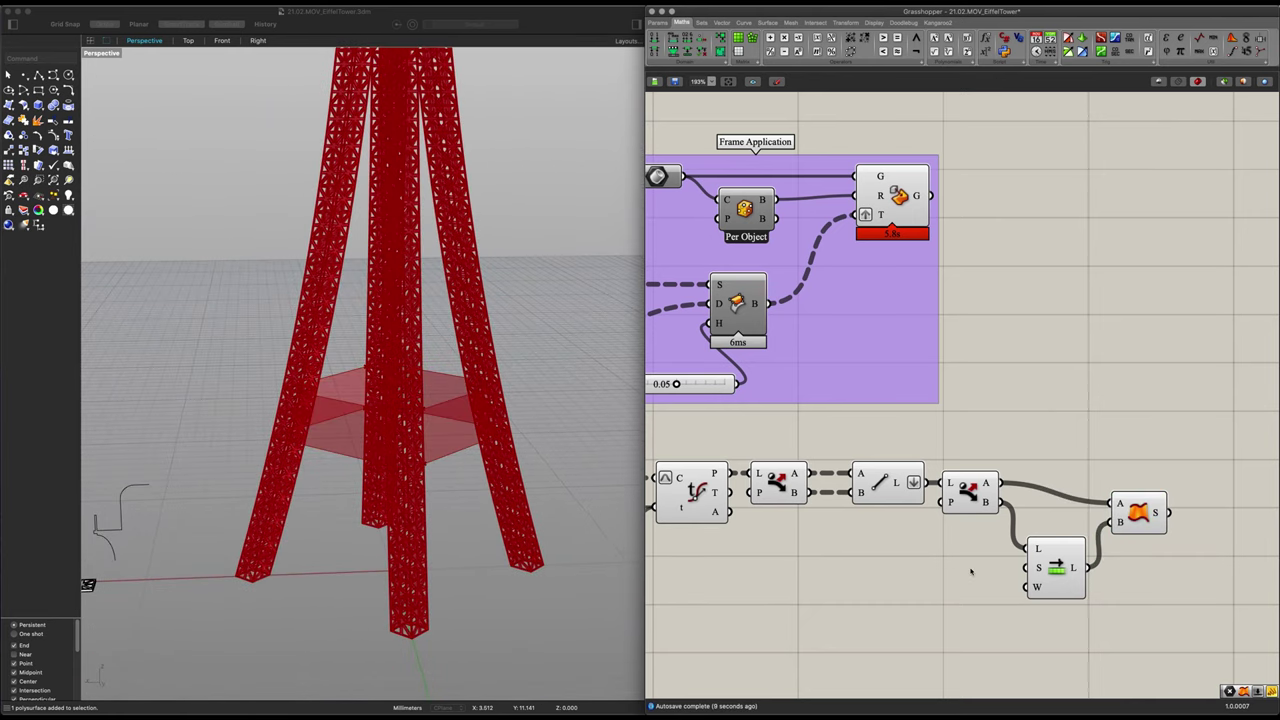
Graft the S output of the ruled surface component
right_click_drag(966, 566, 763, 534)
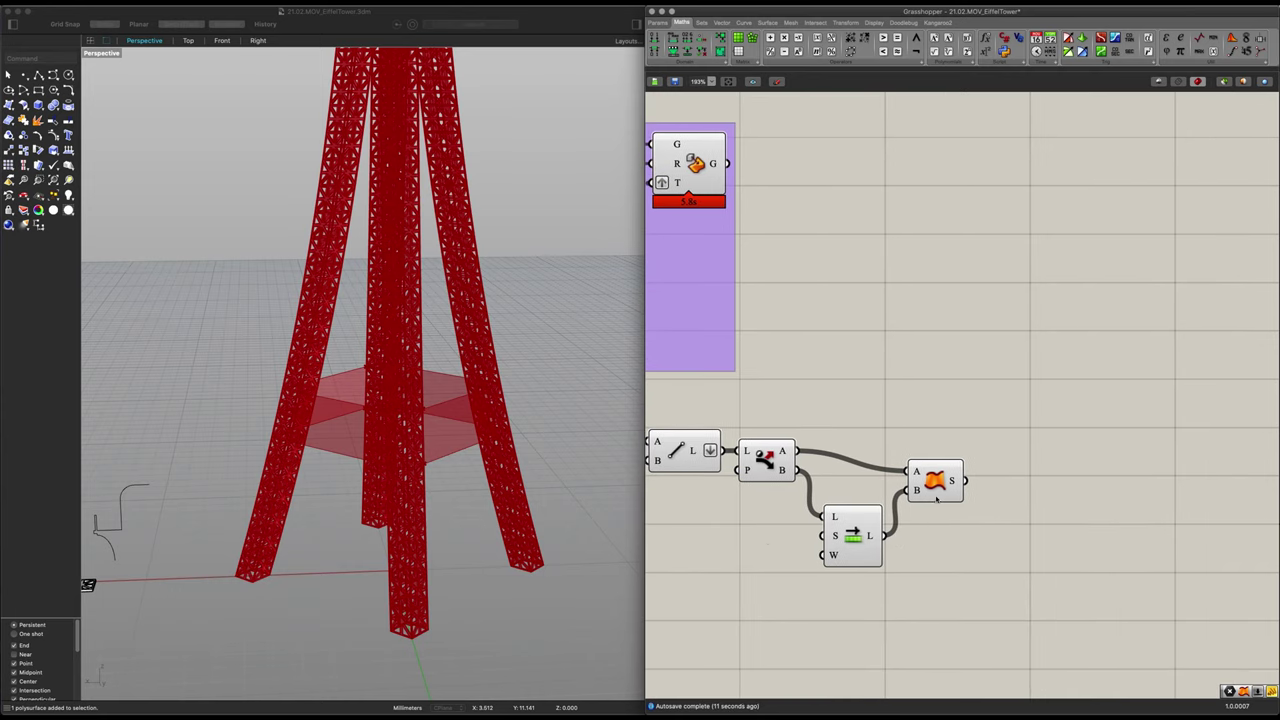
left_click(960, 481)
right_click(960, 481)
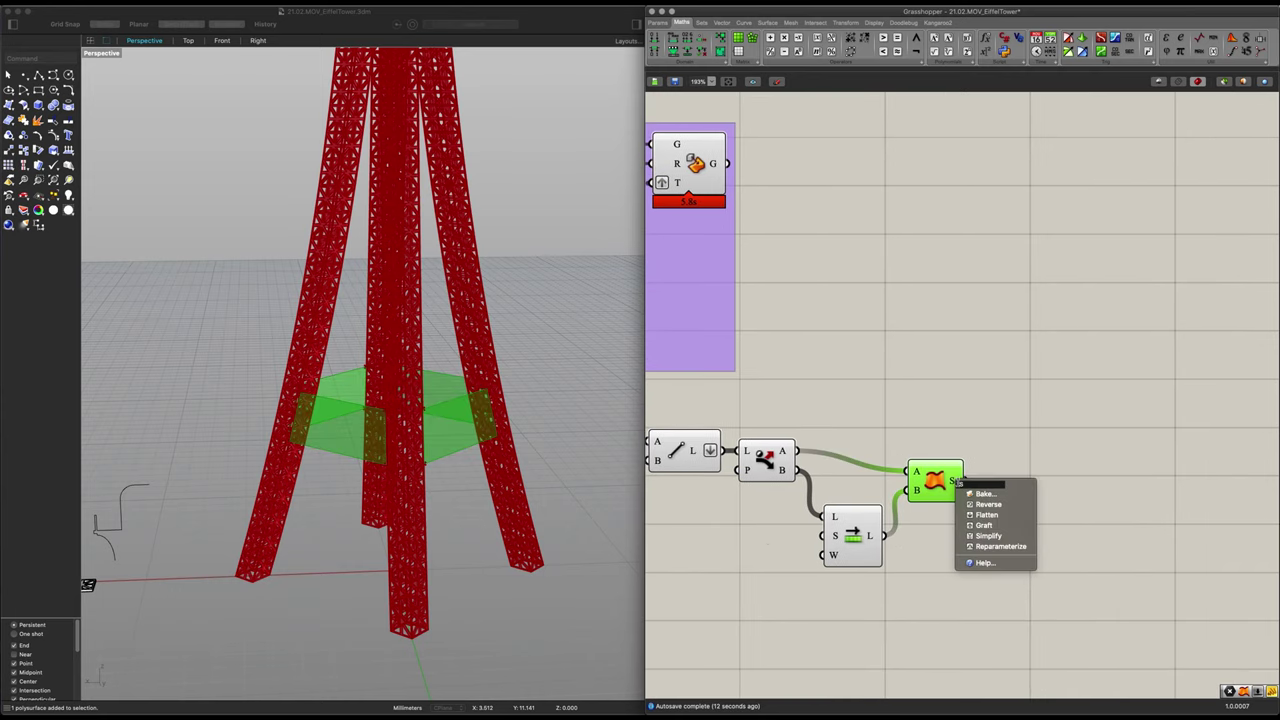
left_click(985, 530)
Move the Grid System and Frame Application groups together further along the canvas to clear space after the ruled surface
scroll(987, 459, "down", 1)
right_click_drag(987, 459, 1086, 492)
scroll(1066, 474, "down", 4)
right_click_drag(780, 382, 943, 392)
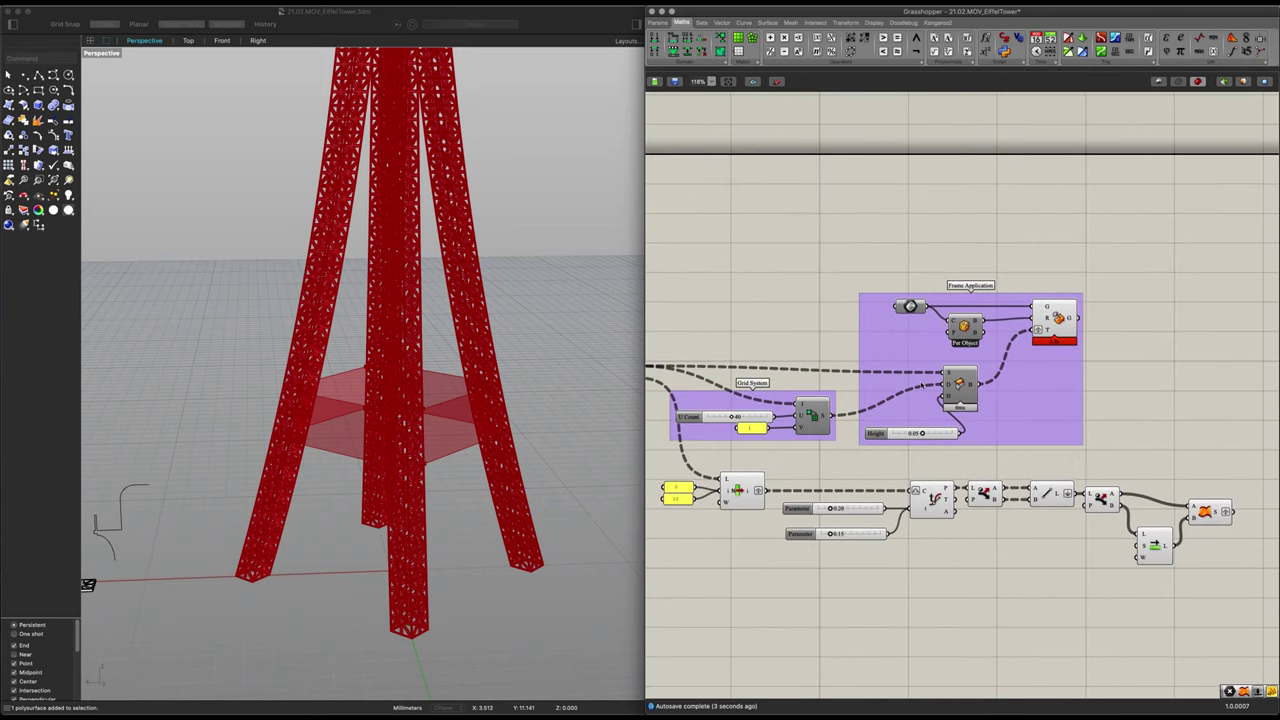
left_click_drag(1115, 427, 1118, 387)
right_click_drag(1090, 437, 753, 408)
left_click_drag(751, 390, 936, 392)
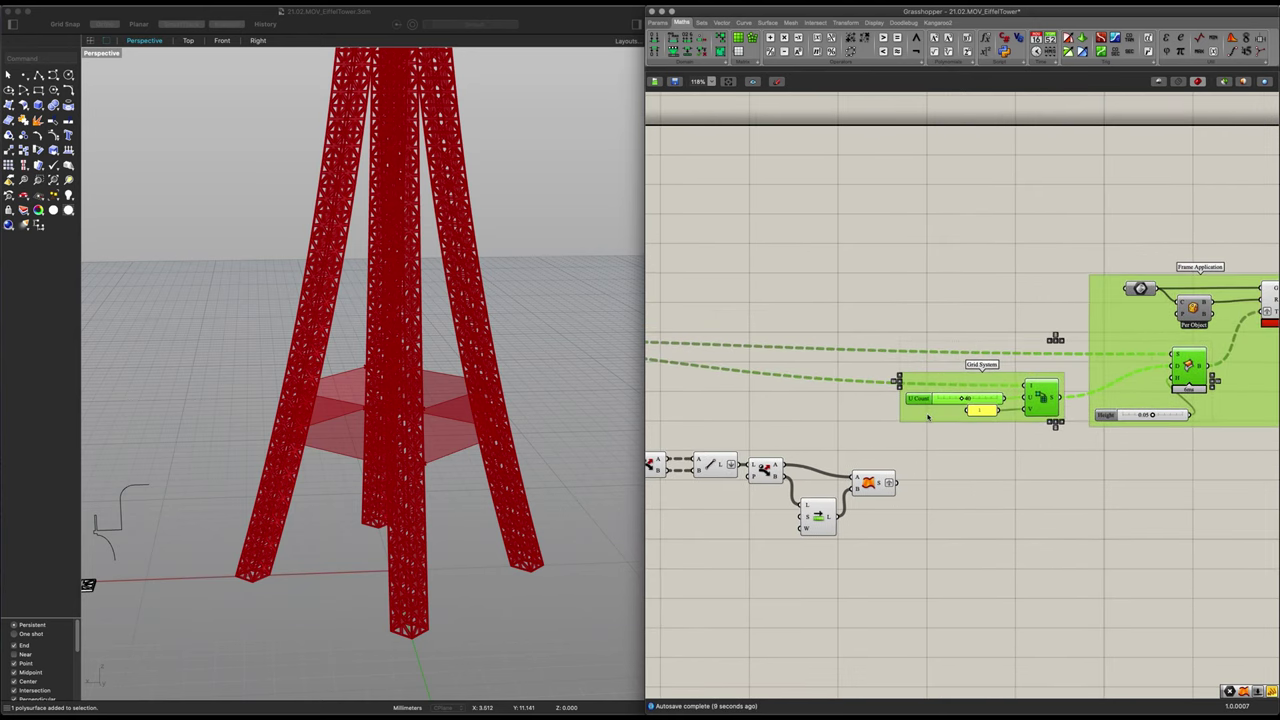
left_click(966, 500)
right_click_drag(955, 483, 855, 483)
Add a Divide Domain² component after the ruled surface and connect the grafted surface to its domain input
scroll(851, 497, "up", 2)
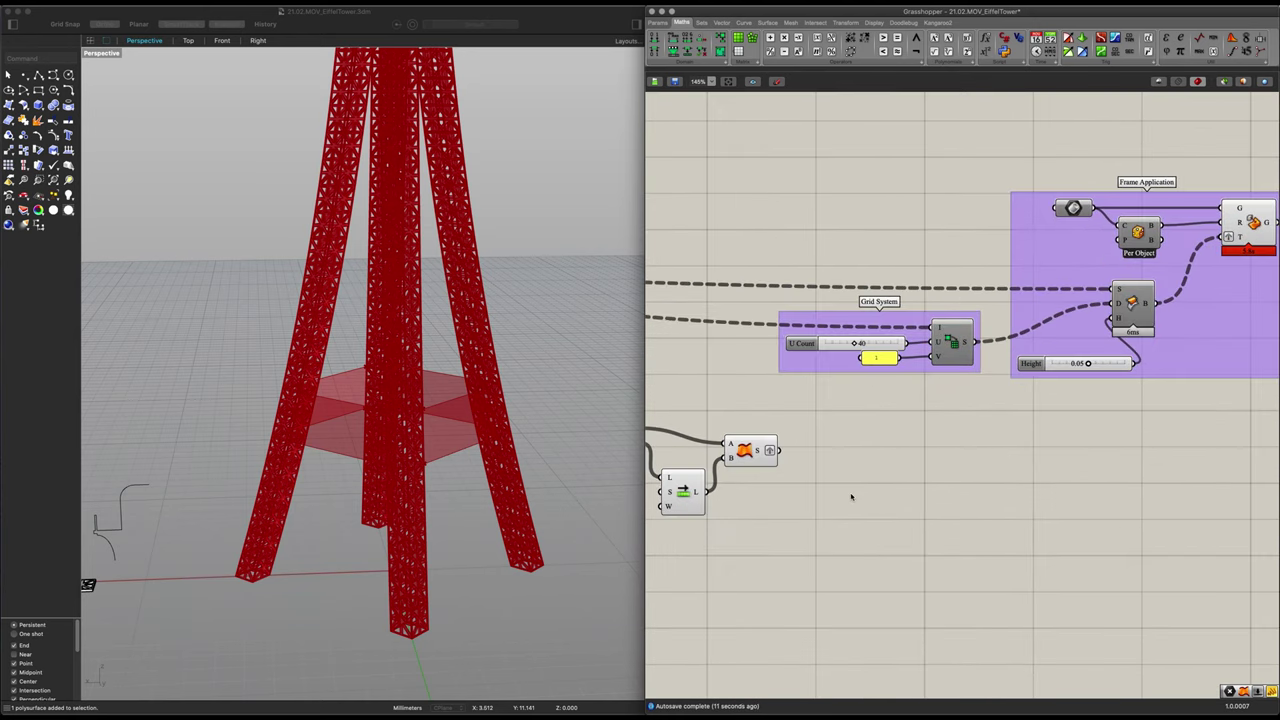
double_click(851, 497)
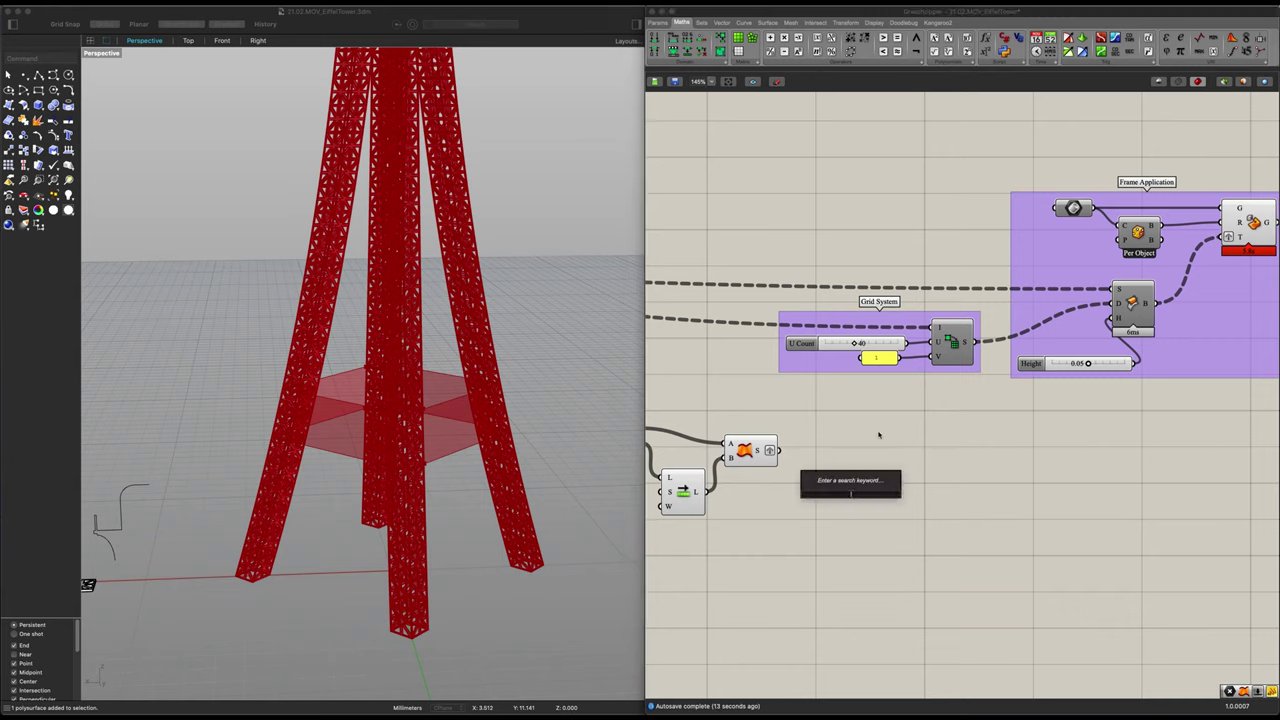
type("divide")
key("Up")
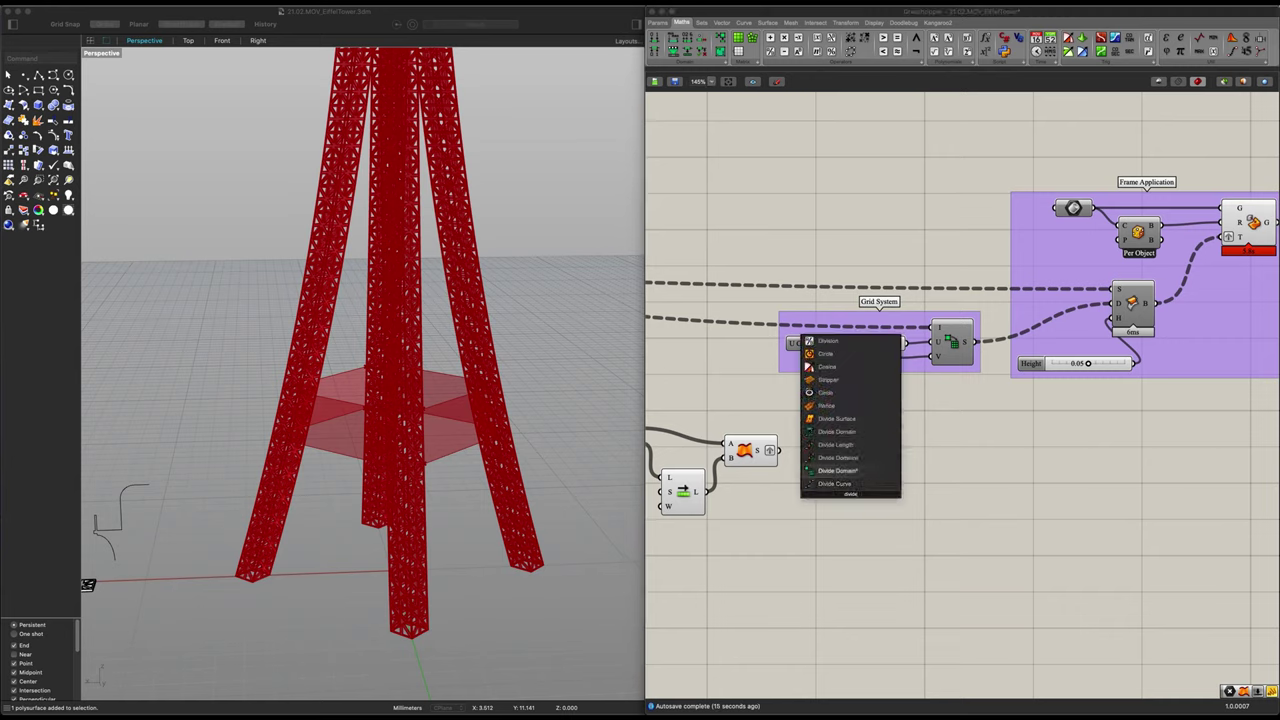
key("Return")
left_click_drag(779, 451, 961, 503)
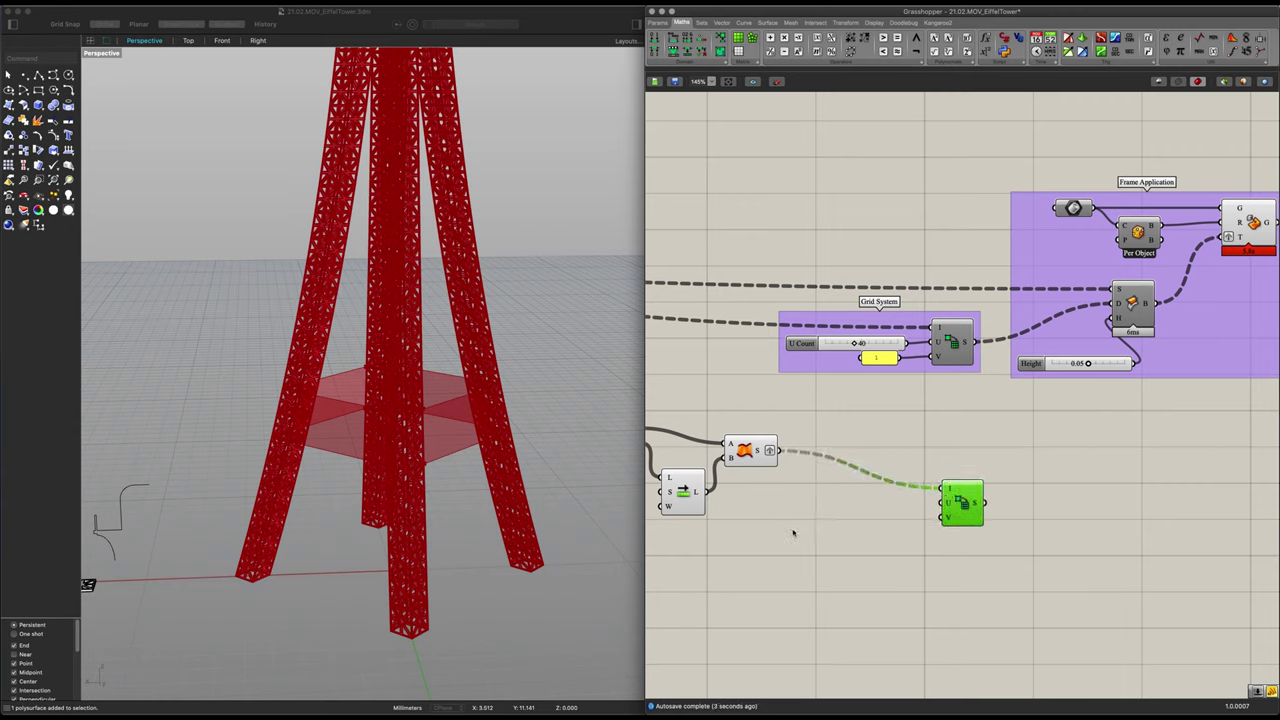
Add a number slider with value 2 and connect it to the new Divide Domain² as U Count
left_click(848, 527)
double_click(848, 527)
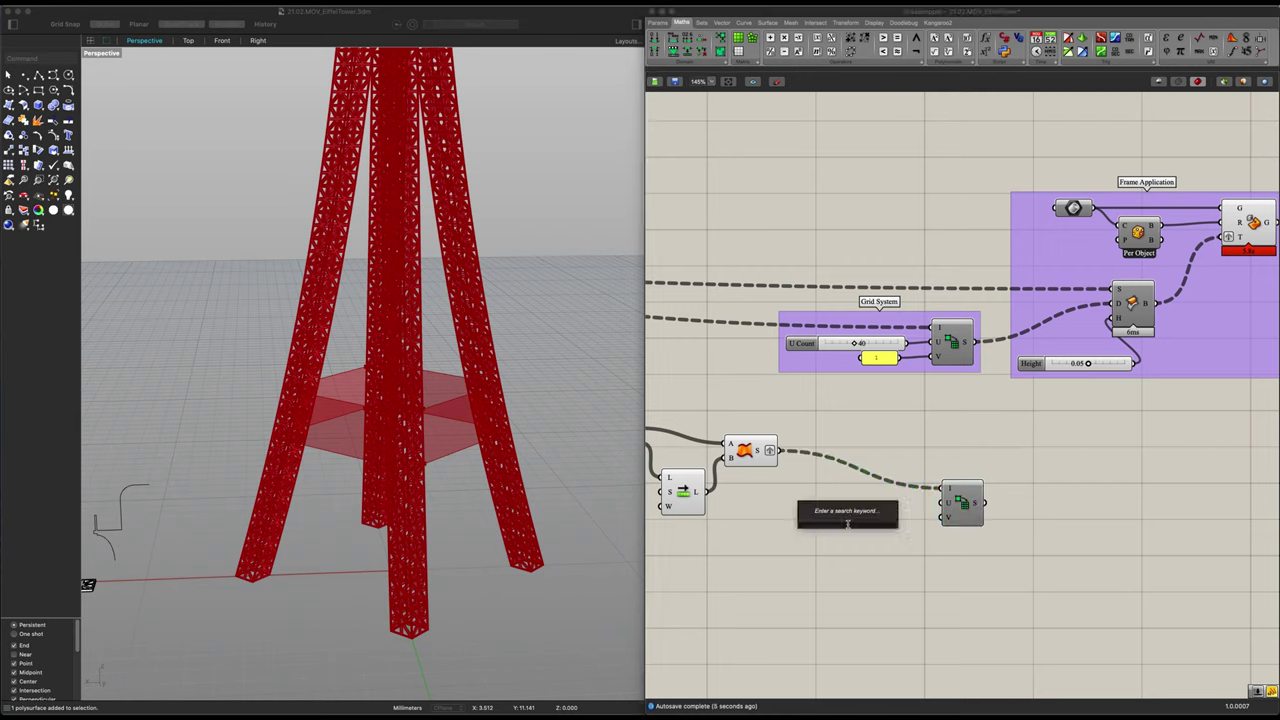
type("2")
mouse_move(900, 518)
left_mouse_down()
mouse_move(943, 502)
mouse_move(889, 506)
left_mouse_up()
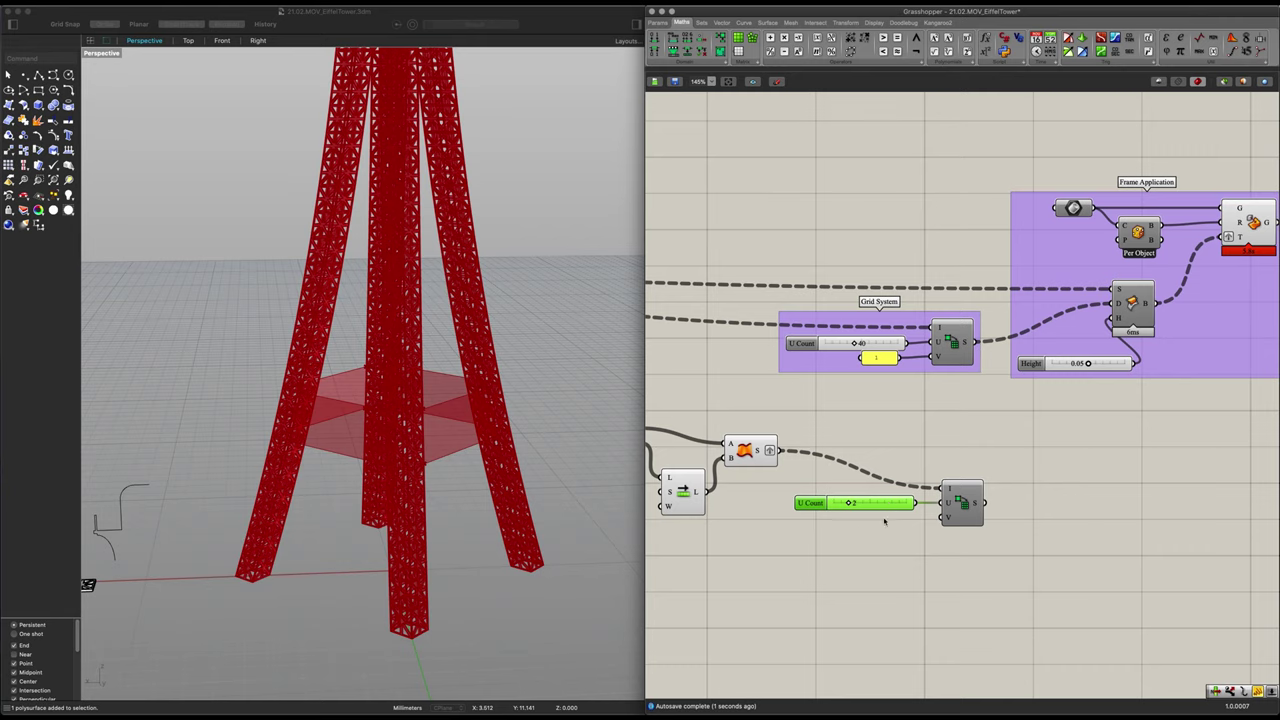
Add a number slider created with value 10, connect it as V Count below the U Count slider, and set it to 5
left_click(844, 570)
double_click(844, 566)
type("1")
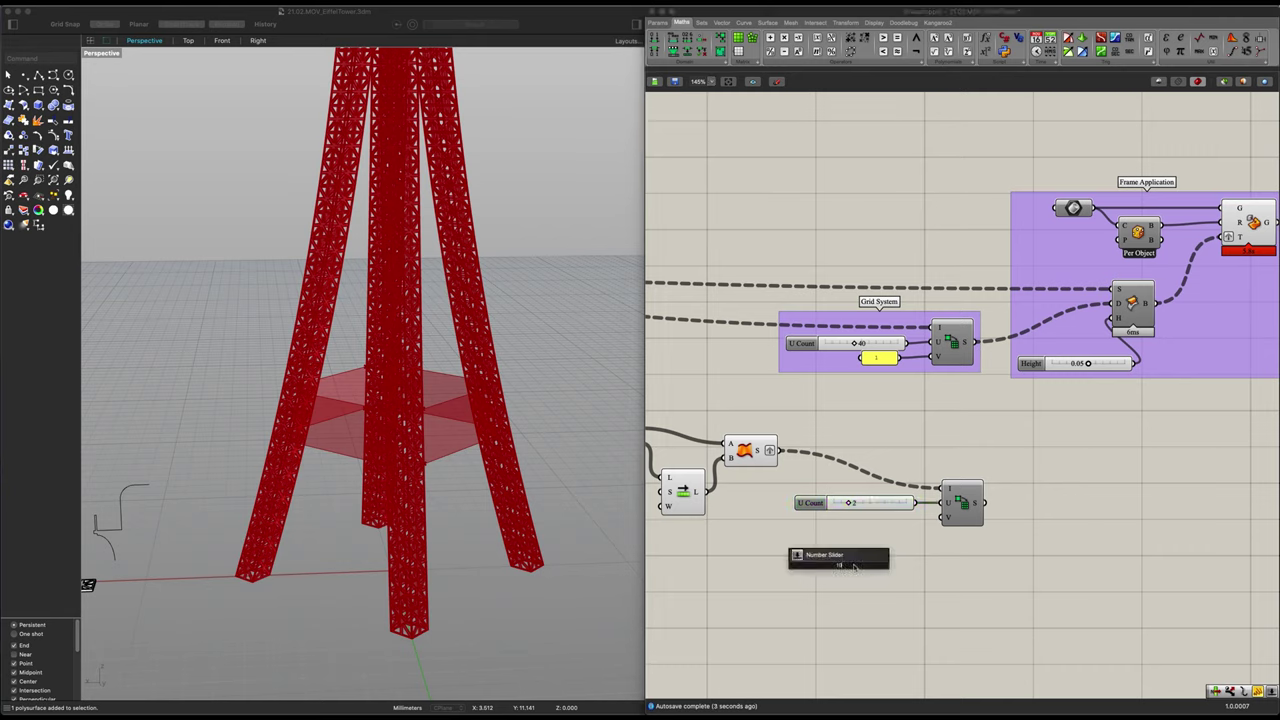
type("0")
key("Return")
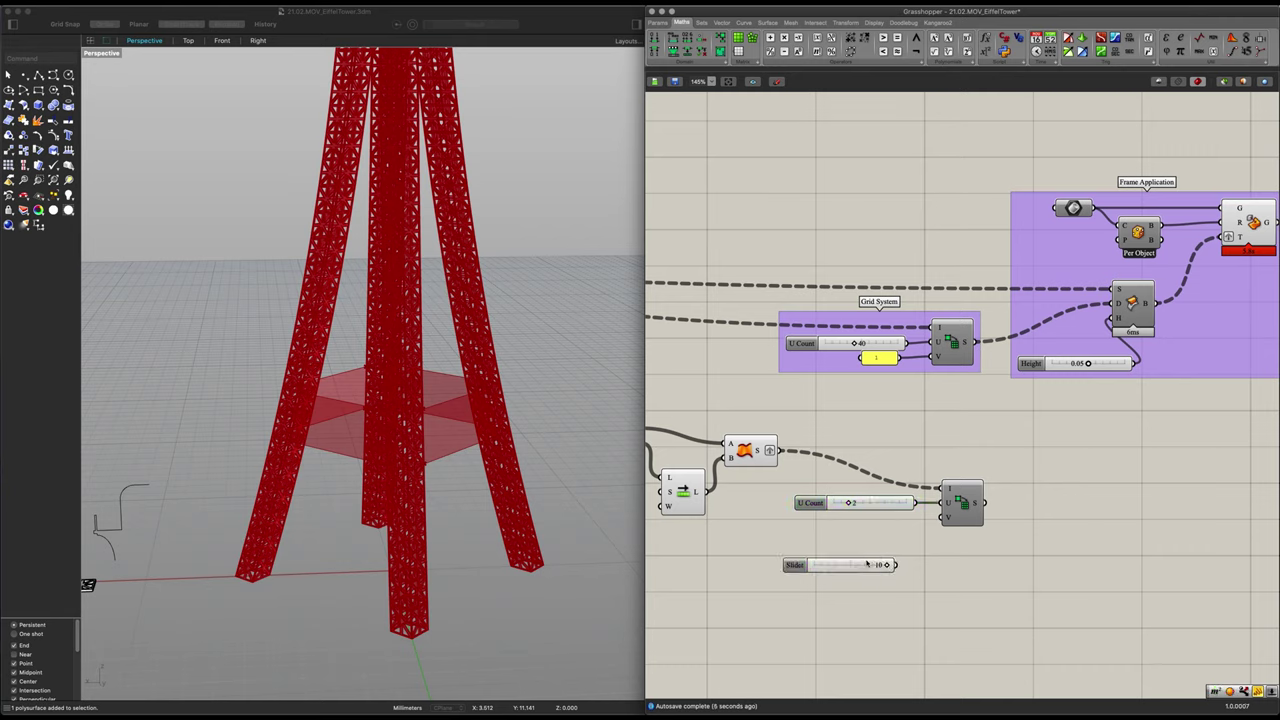
left_click_drag(898, 566, 935, 531)
left_click_drag(881, 566, 869, 521)
left_click(876, 534)
Connect the grafted ruled surface to the S input of the Frame Application's Surface Box as an additional source
right_click_drag(1007, 507, 1022, 579)
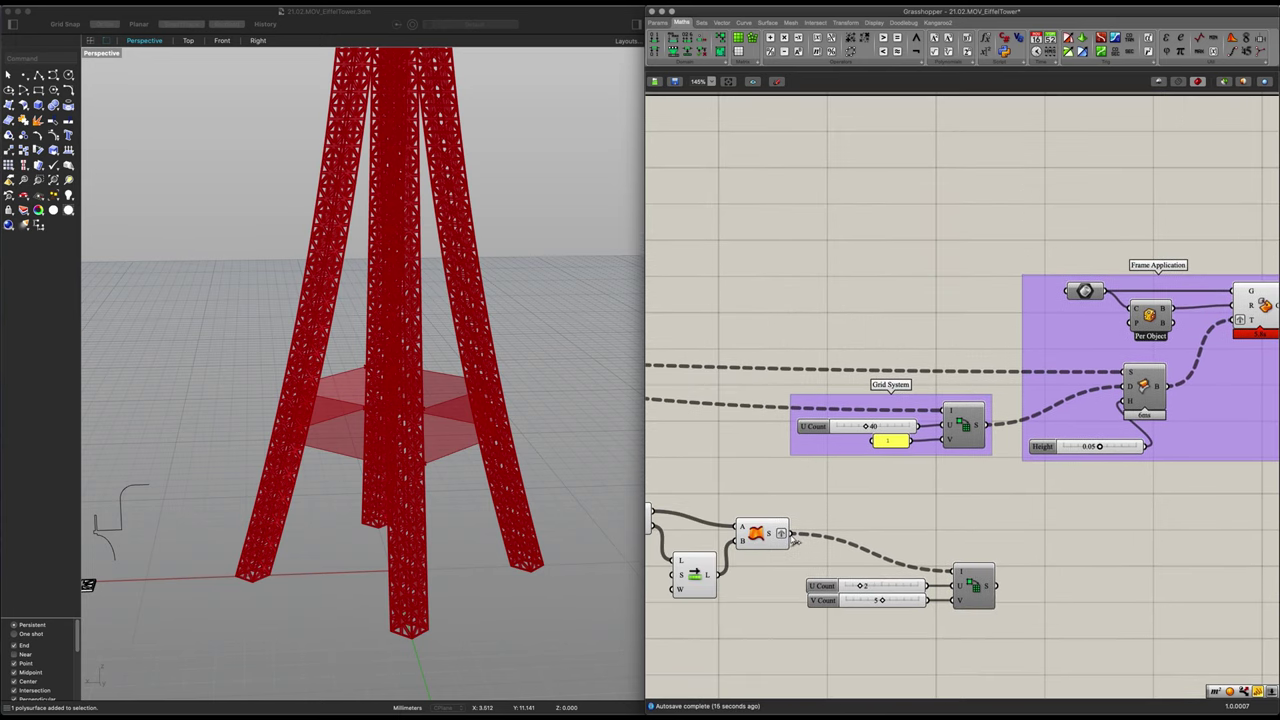
left_click_drag(785, 533, 1128, 377)
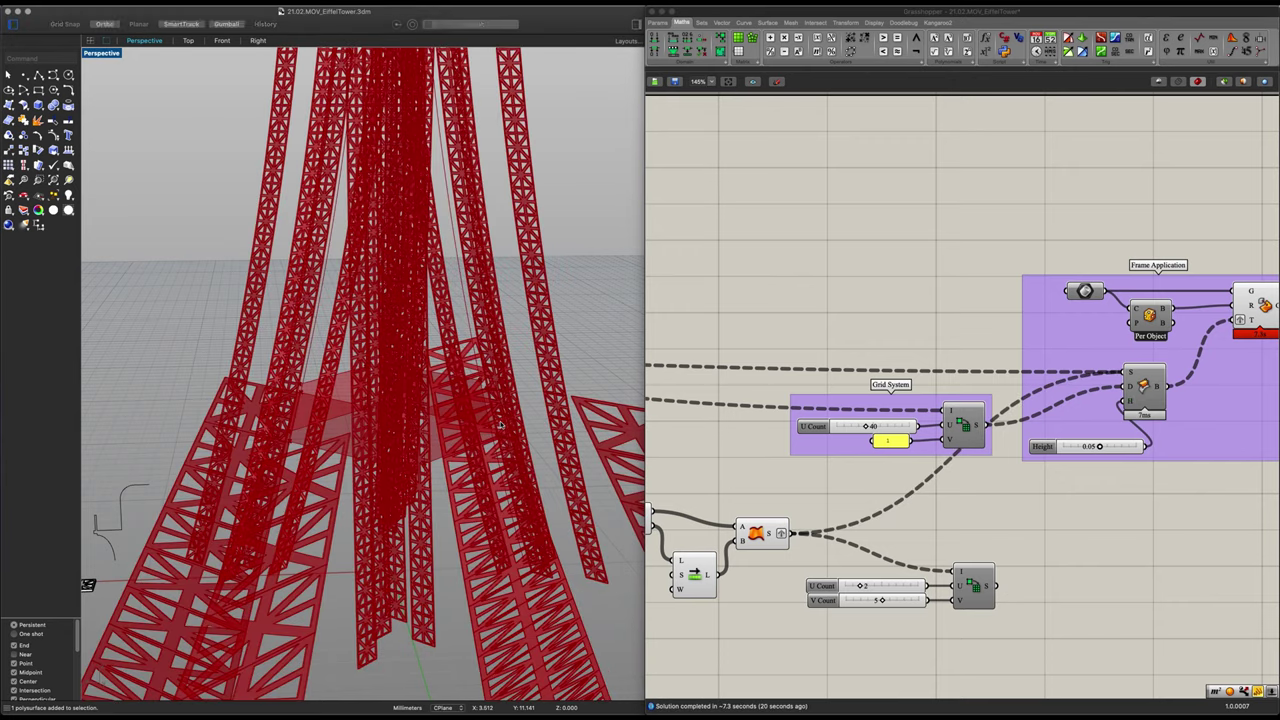
scroll(489, 432, "down", 2)
right_click_drag(482, 414, 442, 486)
scroll(496, 505, "down", 5)
scroll(480, 498, "up", 6)
right_click_drag(500, 530, 506, 534)
Connect the new Divide Domain² output to the Surface Box's D input as an additional source and review the tower panels
left_click_drag(995, 586, 1127, 399)
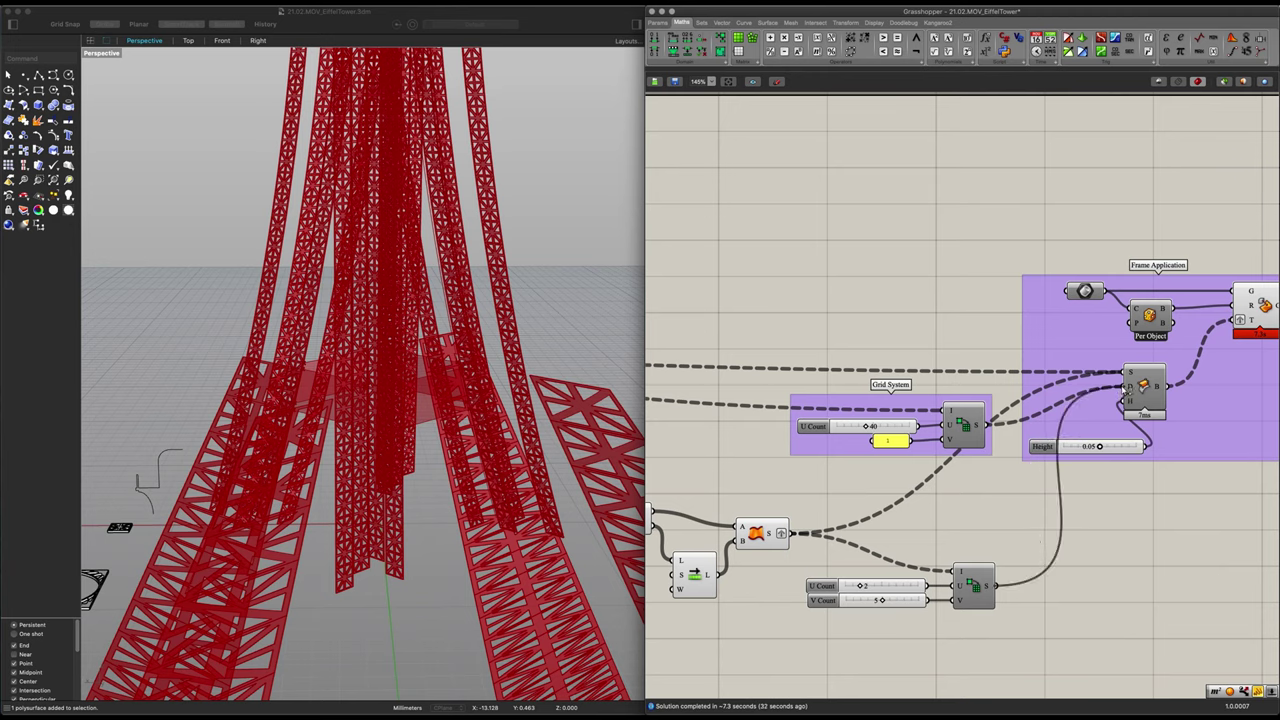
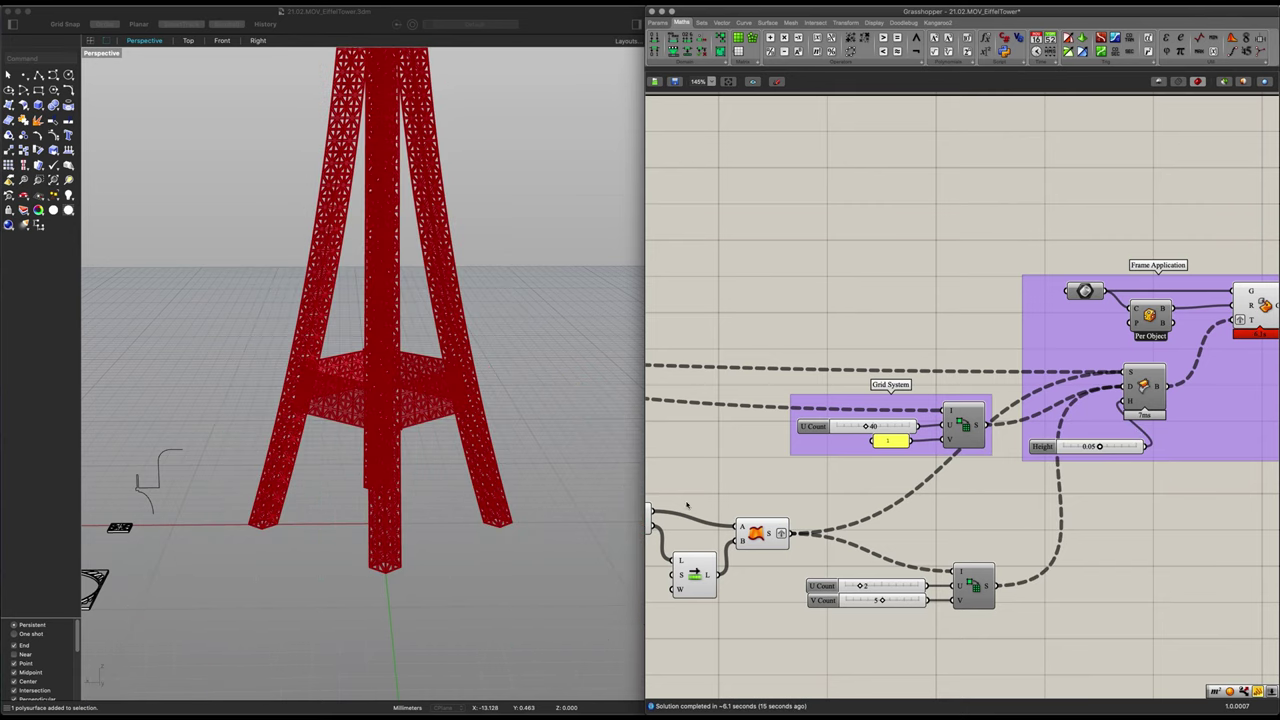
left_click(517, 454)
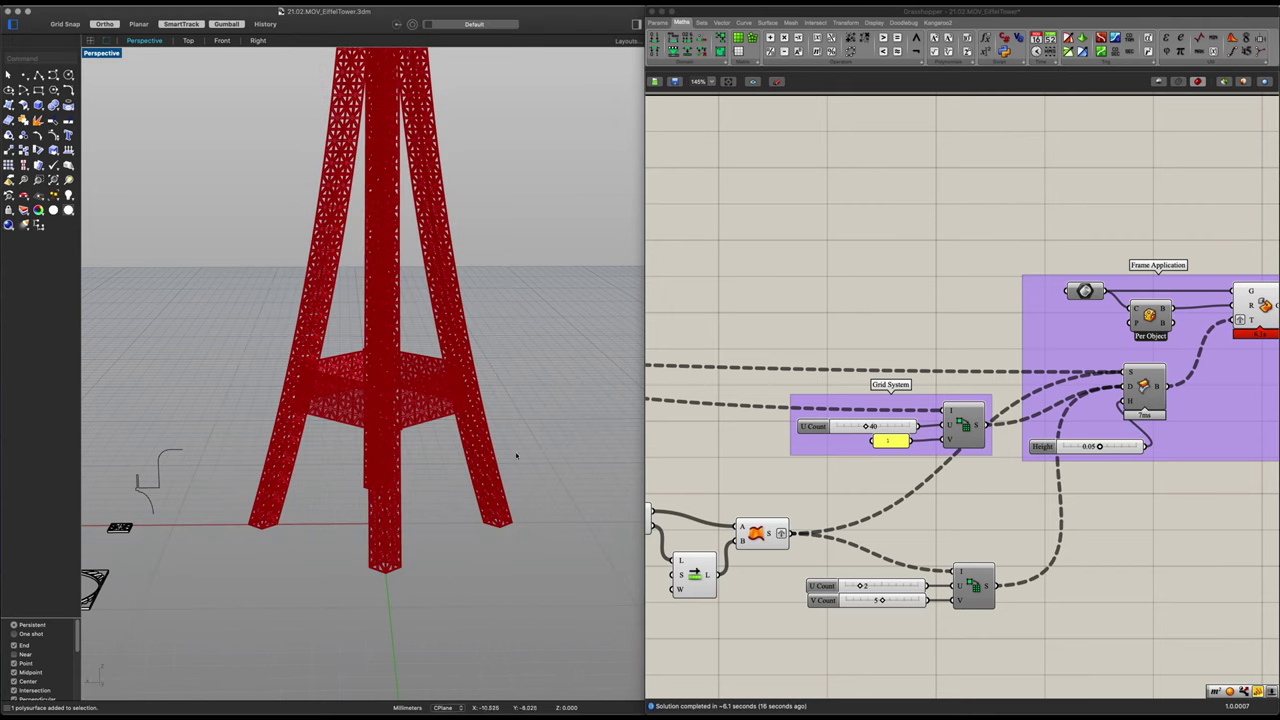
scroll(396, 417, "up", 5)
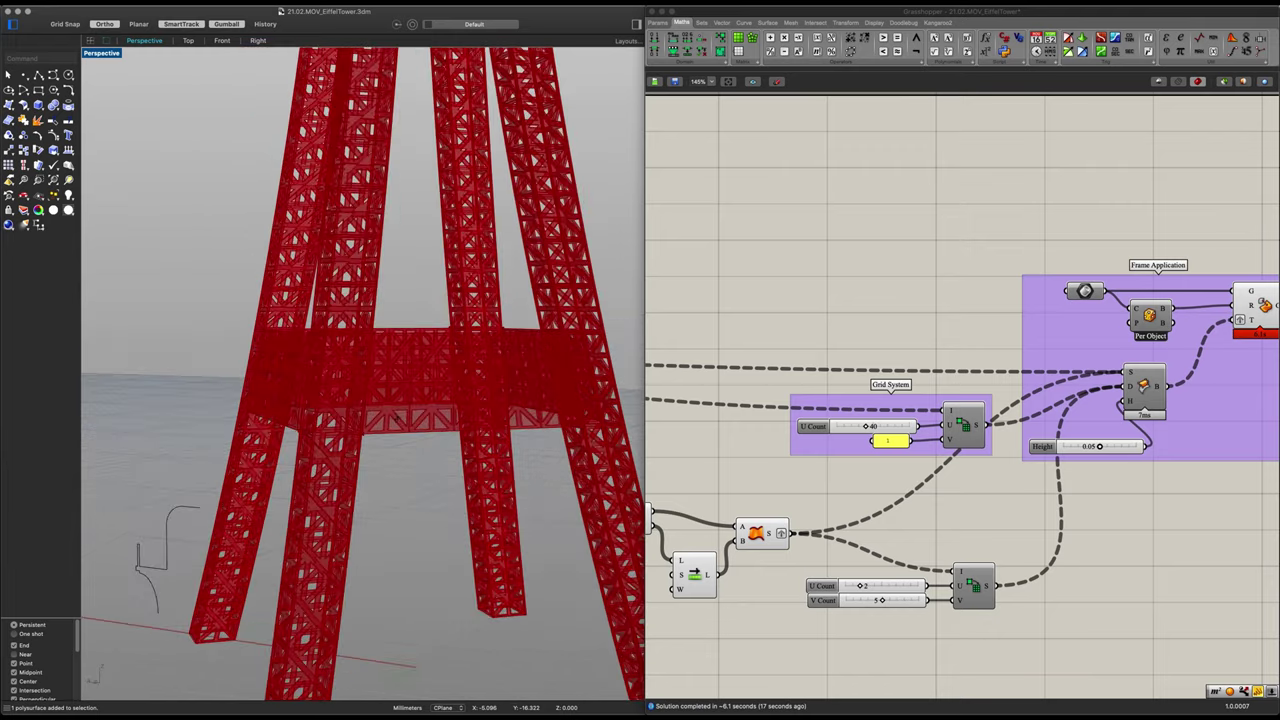
right_click_drag(397, 417, 515, 335)
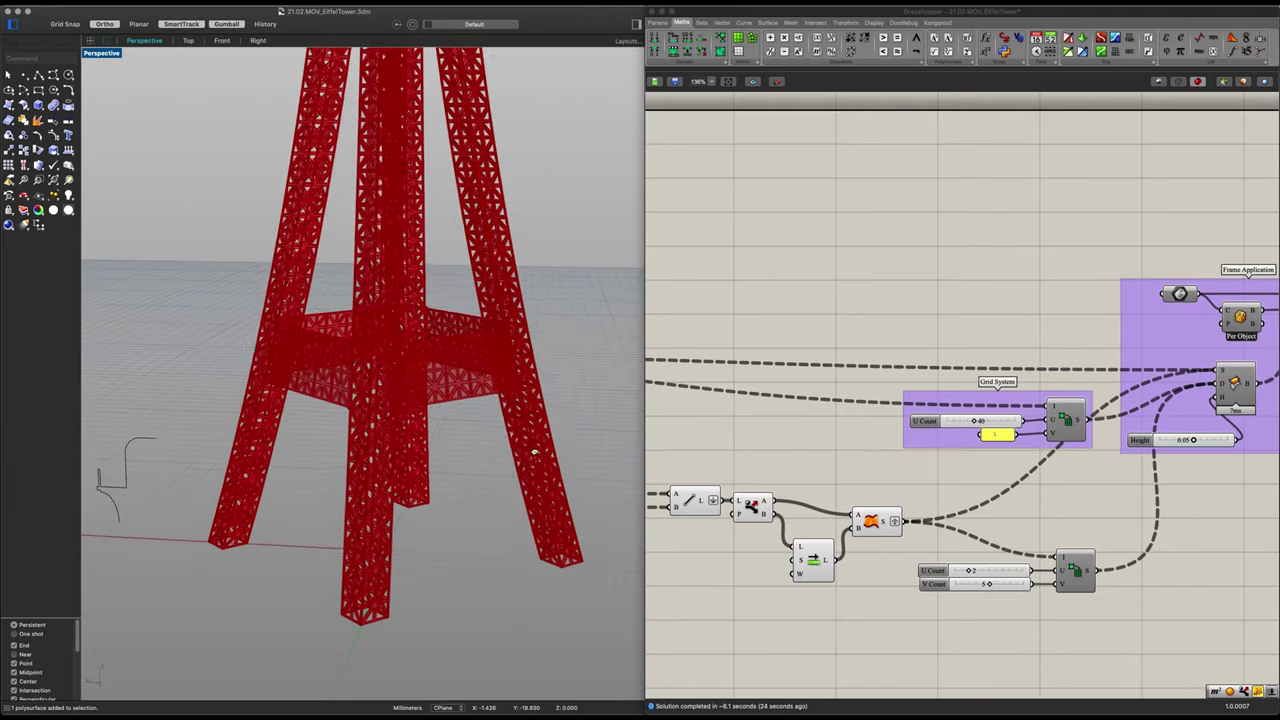
scroll(358, 370, "up", 3)
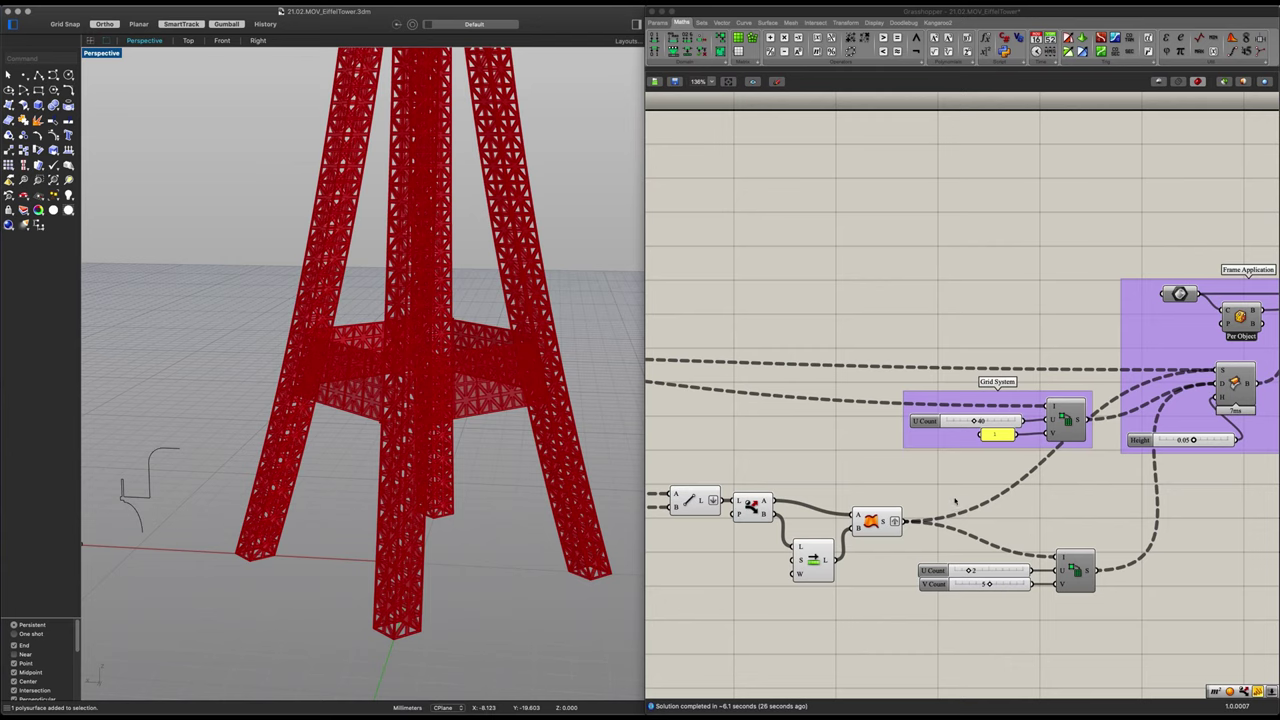
scroll(882, 487, "down", 1)
right_click_drag(334, 420, 326, 394)
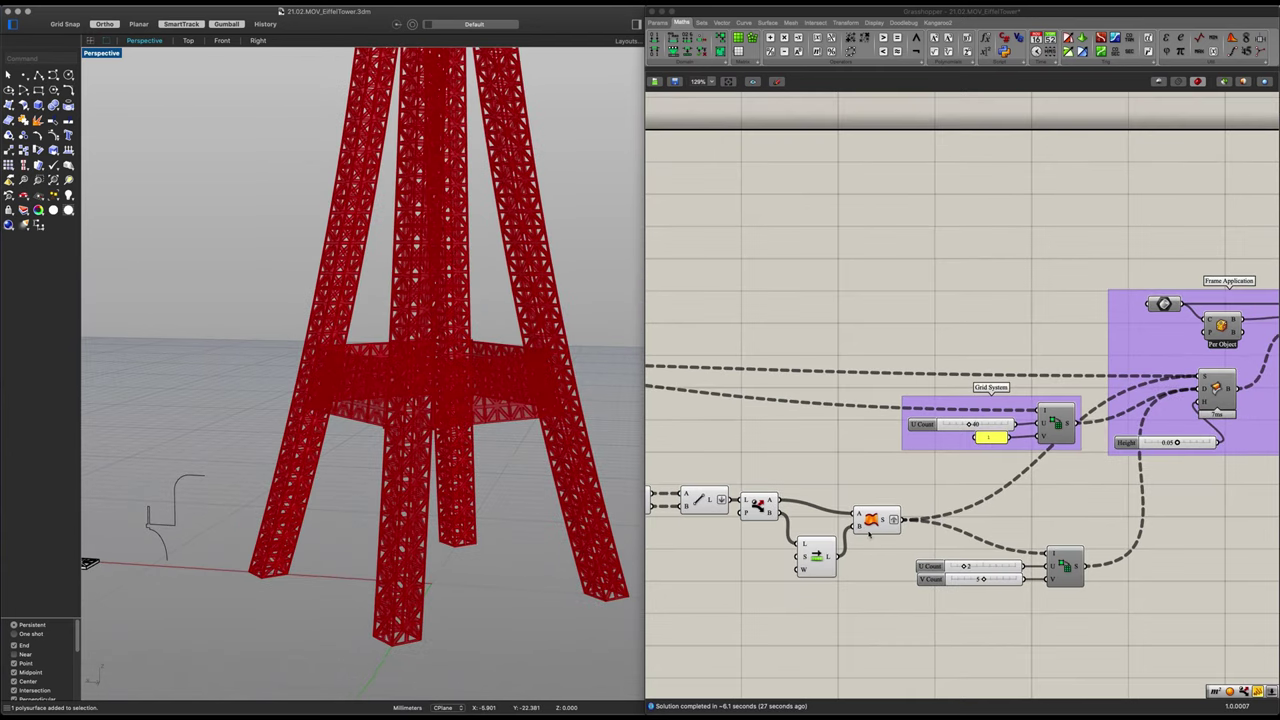
Group the whole panel-building chain, including its sliders and Divide Domain², and name the group Lower Panels
scroll(877, 566, "down", 4)
right_click_drag(872, 582, 1093, 587)
left_click_drag(1111, 608, 708, 500)
left_click(787, 505)
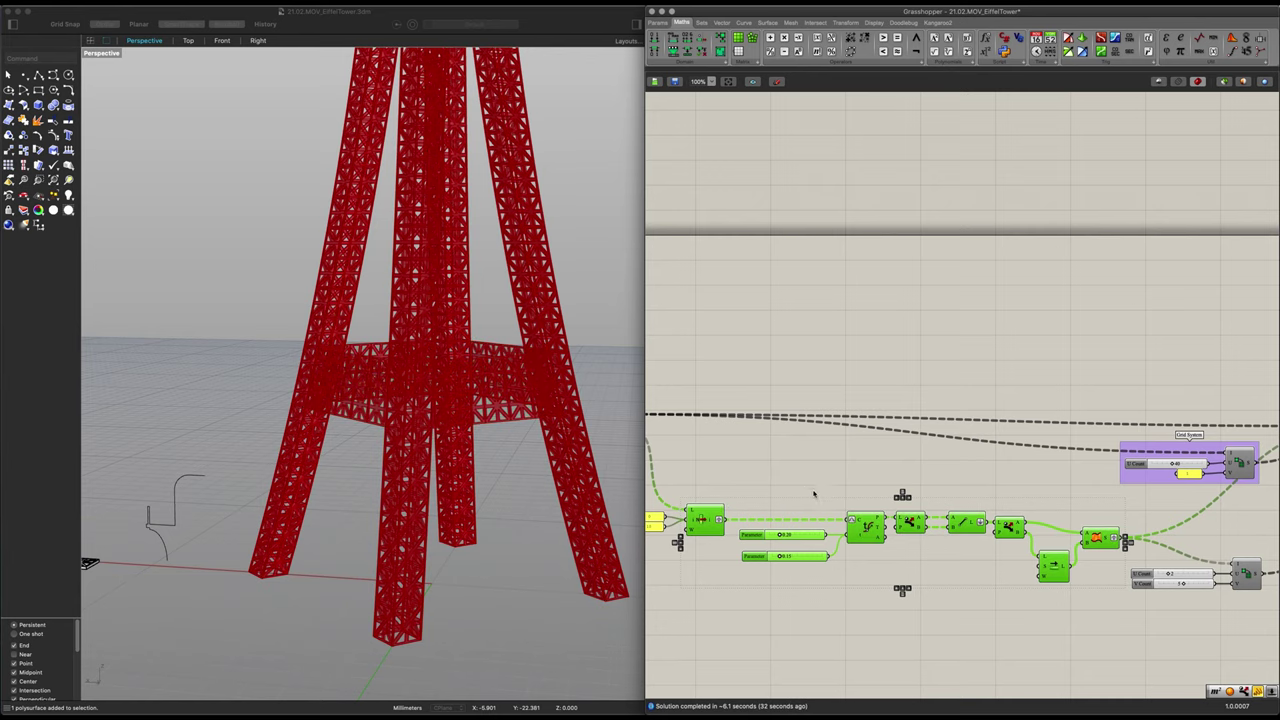
scroll(808, 492, "down", 3)
left_click_drag(1193, 593, 644, 490)
middle_click(831, 566)
left_click(827, 535)
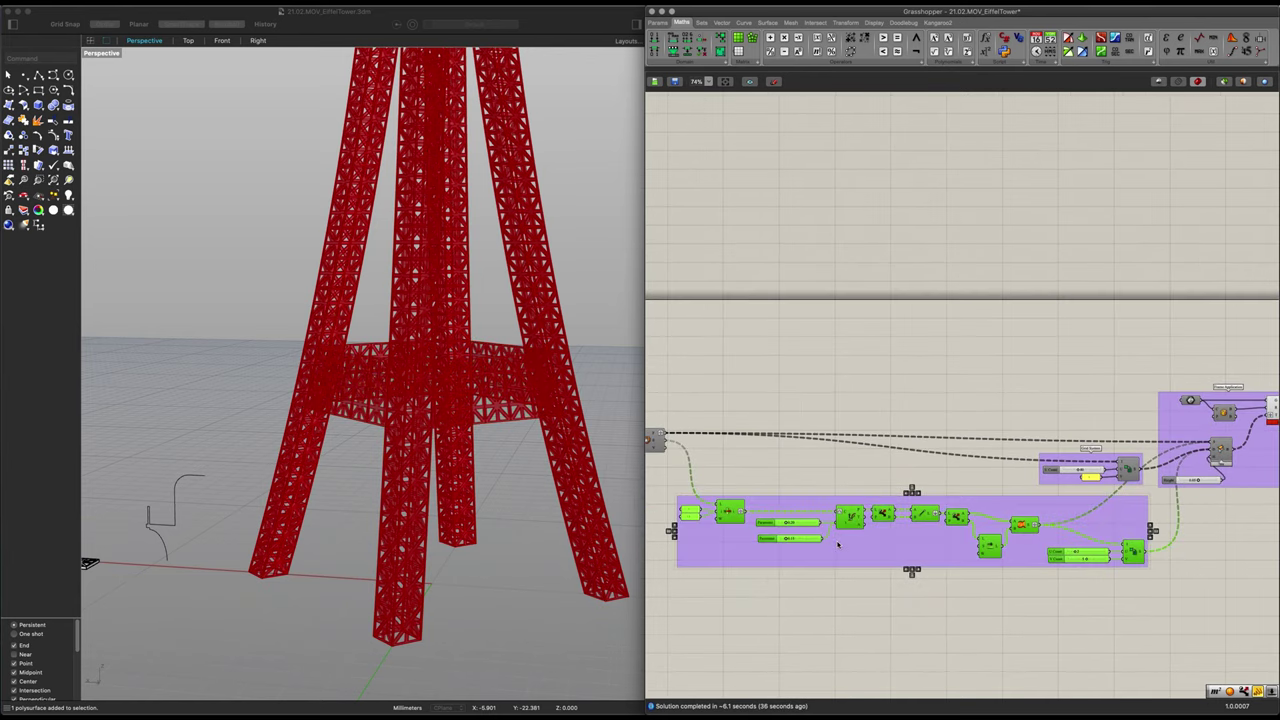
right_click(850, 546)
type("Lower Planels")
key("Return")
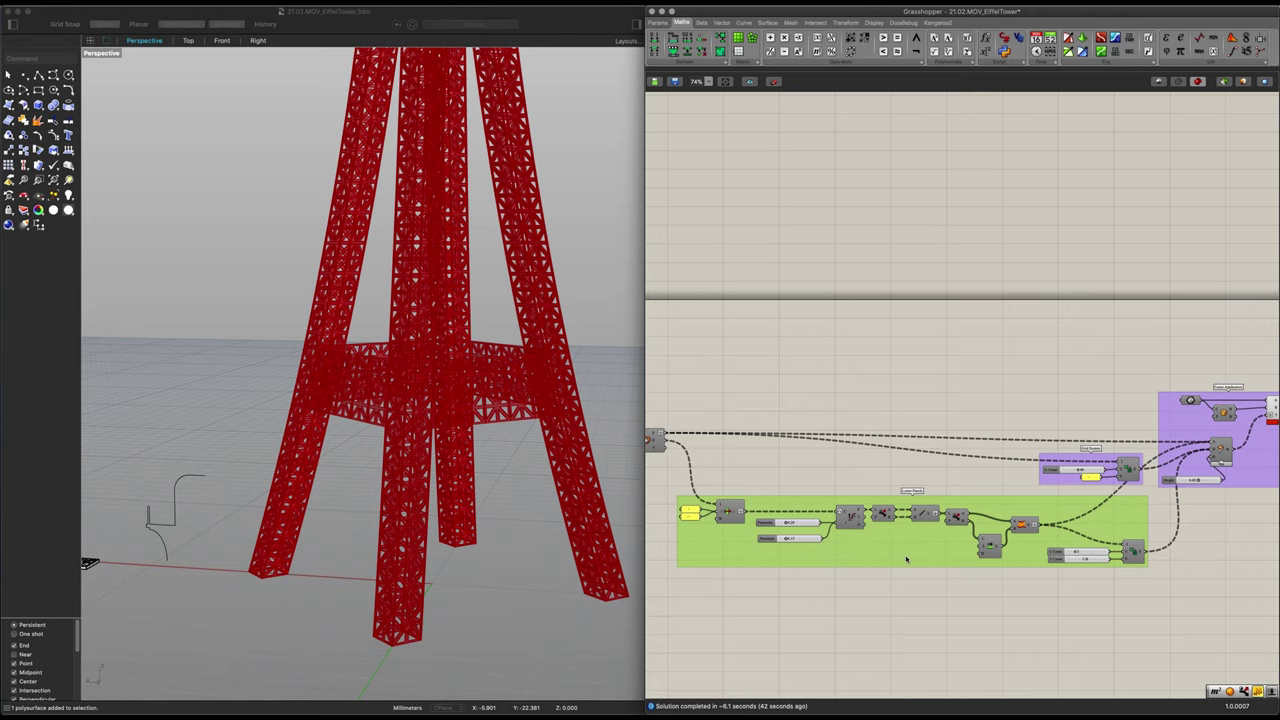
Reposition the Lower Panels and Grid System groups and move the Height slider above the Surface Box inputs in Frame Application
left_click_drag(907, 560, 932, 570)
left_click_drag(1053, 485, 953, 485)
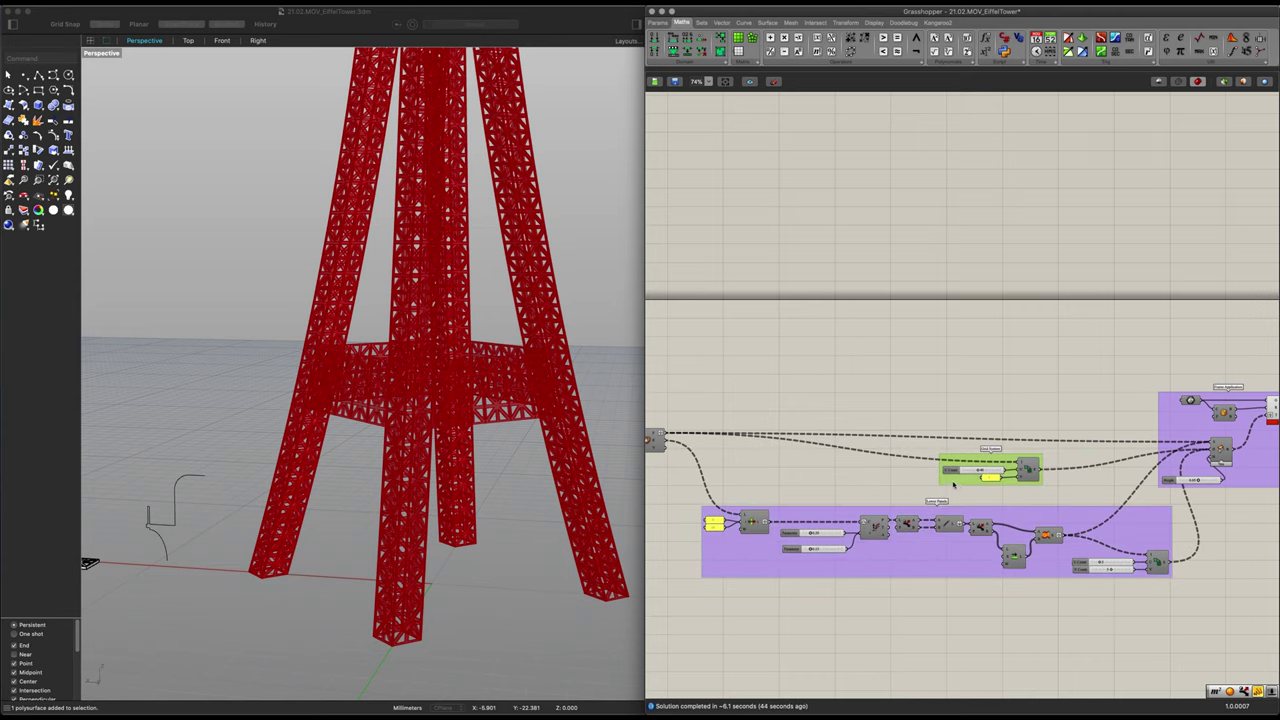
right_click_drag(1168, 485, 954, 485)
scroll(954, 484, "up", 4)
left_click_drag(964, 485, 922, 440)
left_click(1096, 438)
scroll(1096, 438, "down", 3)
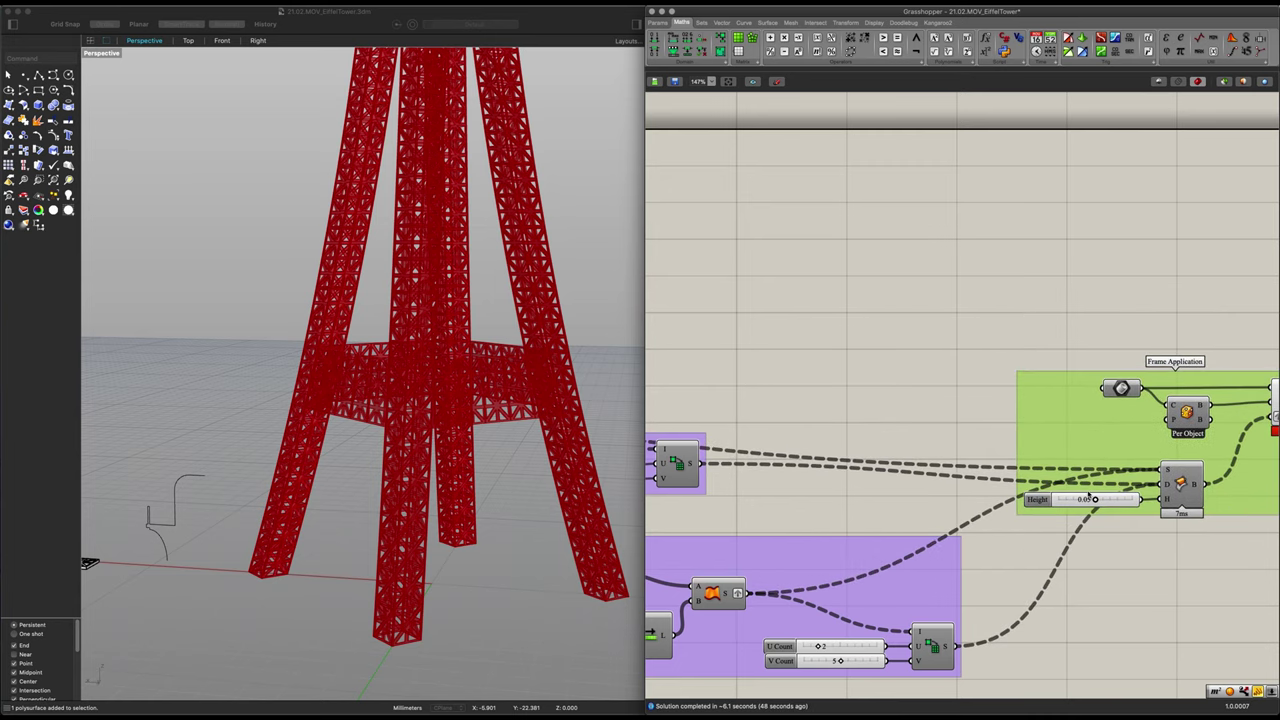
left_click_drag(1073, 500, 1030, 458)
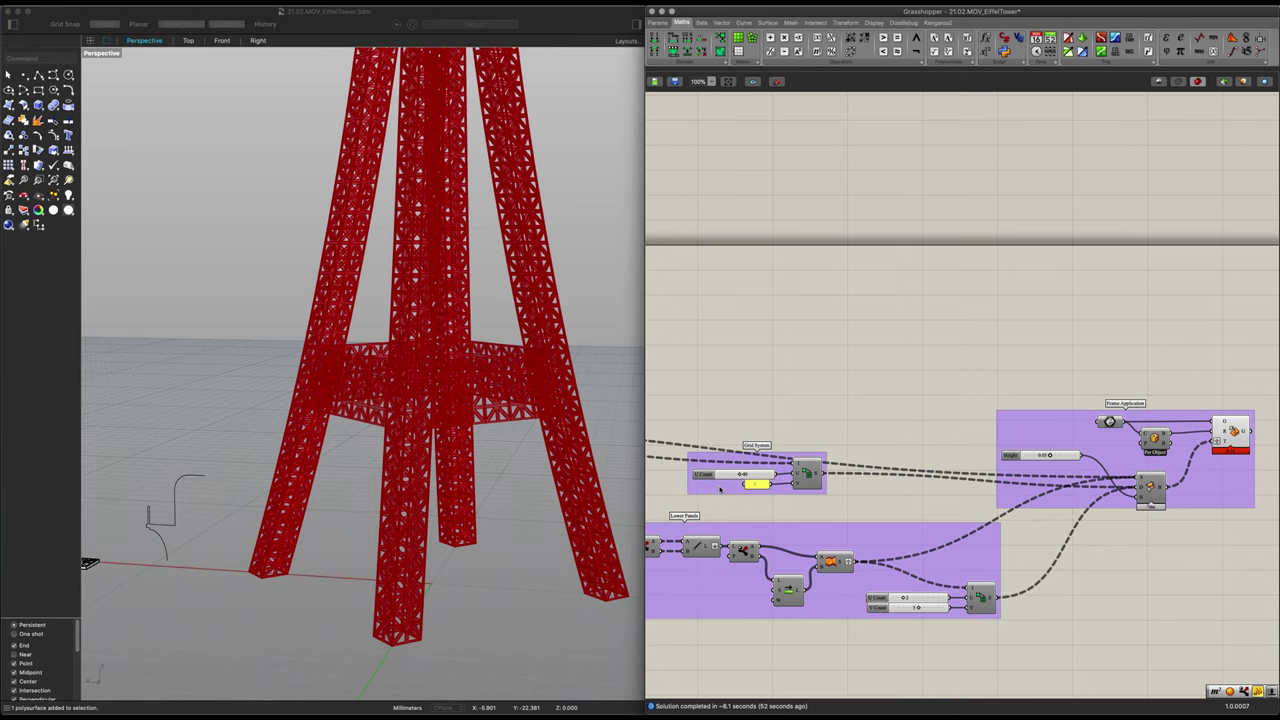
left_click(1040, 492)
scroll(1040, 492, "down", 1)
left_click(1064, 574)
scroll(1057, 566, "left", 10)
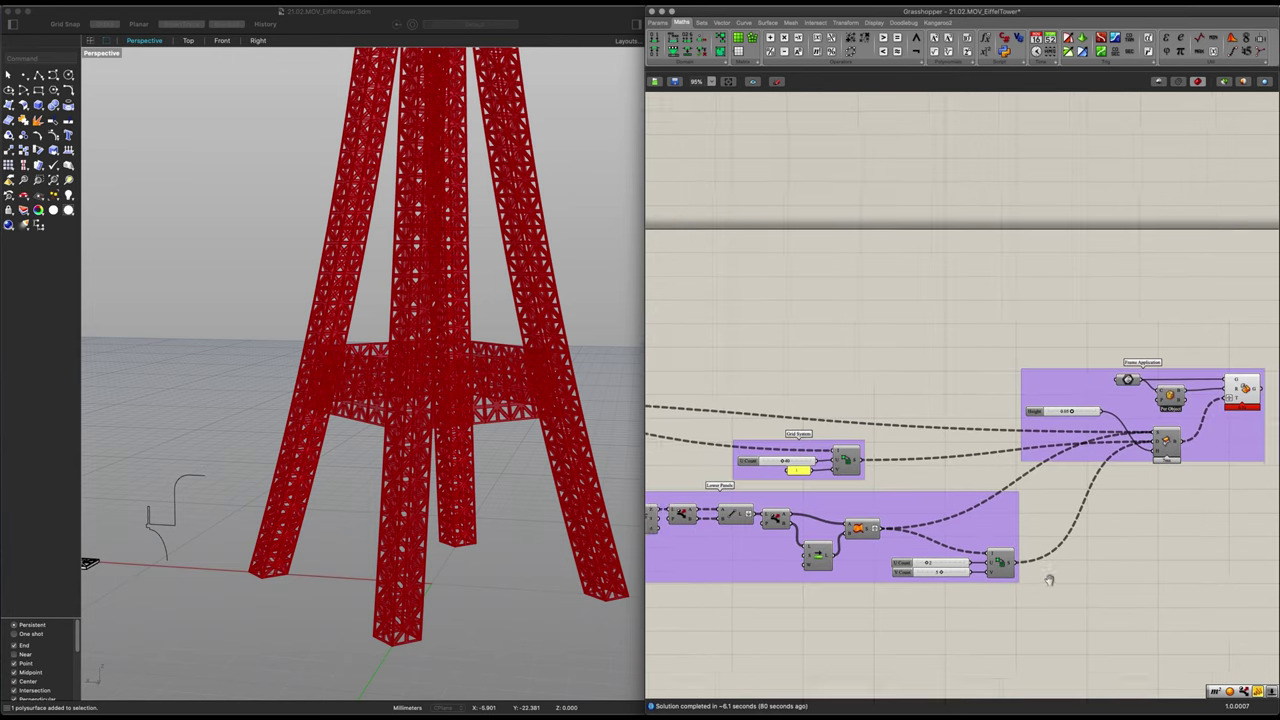
scroll(862, 566, "right", 3)
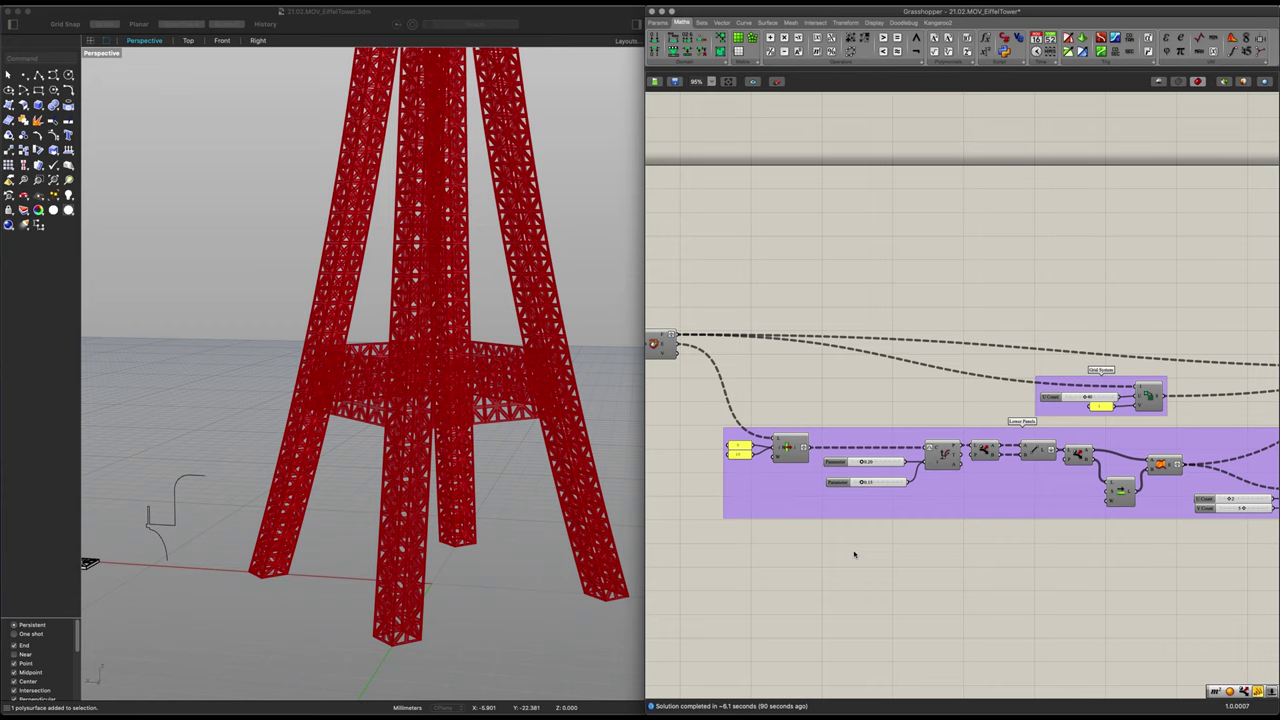
scroll(946, 561, "up", 1)
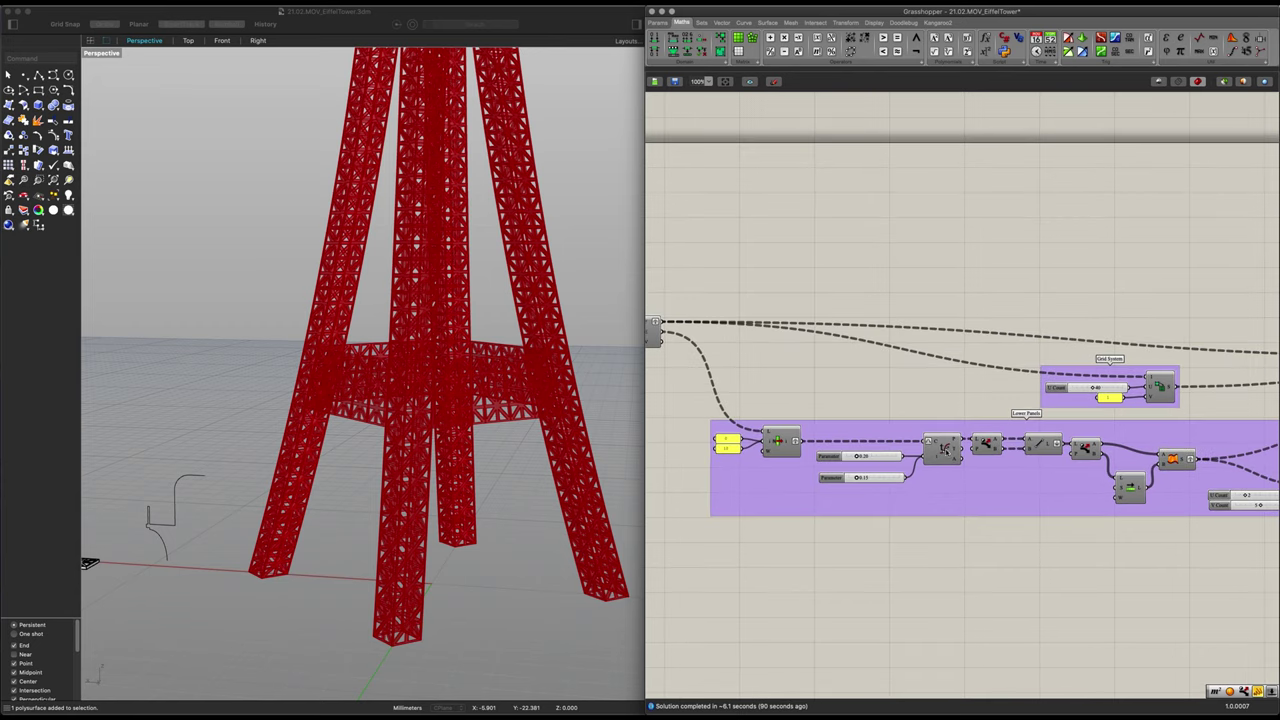
Duplicate the Lower Panels' Evaluate Curve component and place the copy below the group
left_click(944, 451)
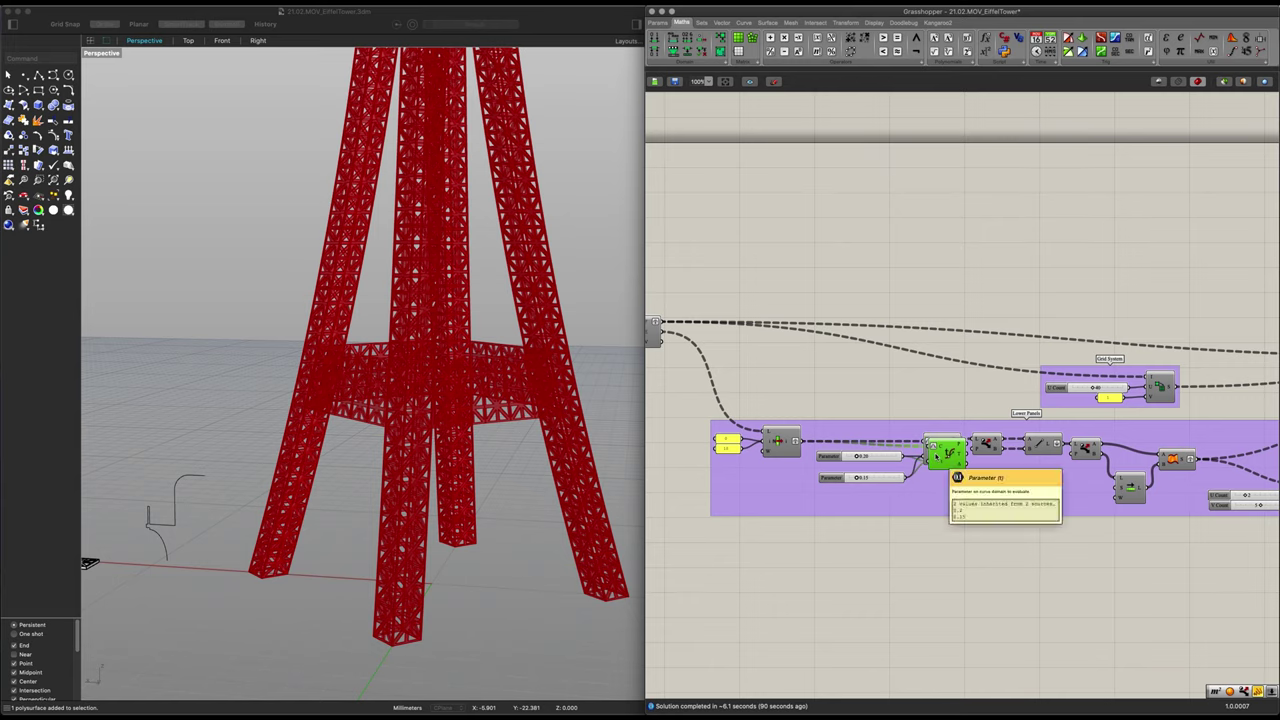
left_click_drag(944, 451, 912, 579, "alt")
scroll(912, 580, "up", 3)
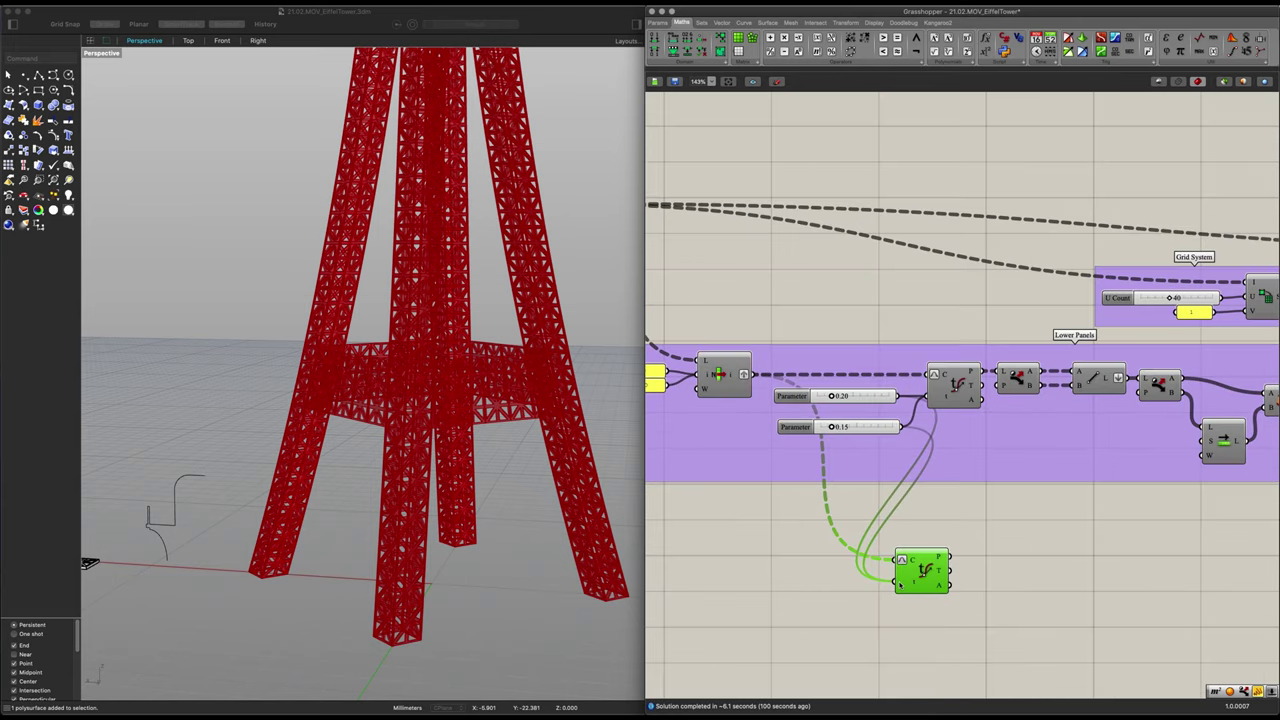
mouse_move(898, 586)
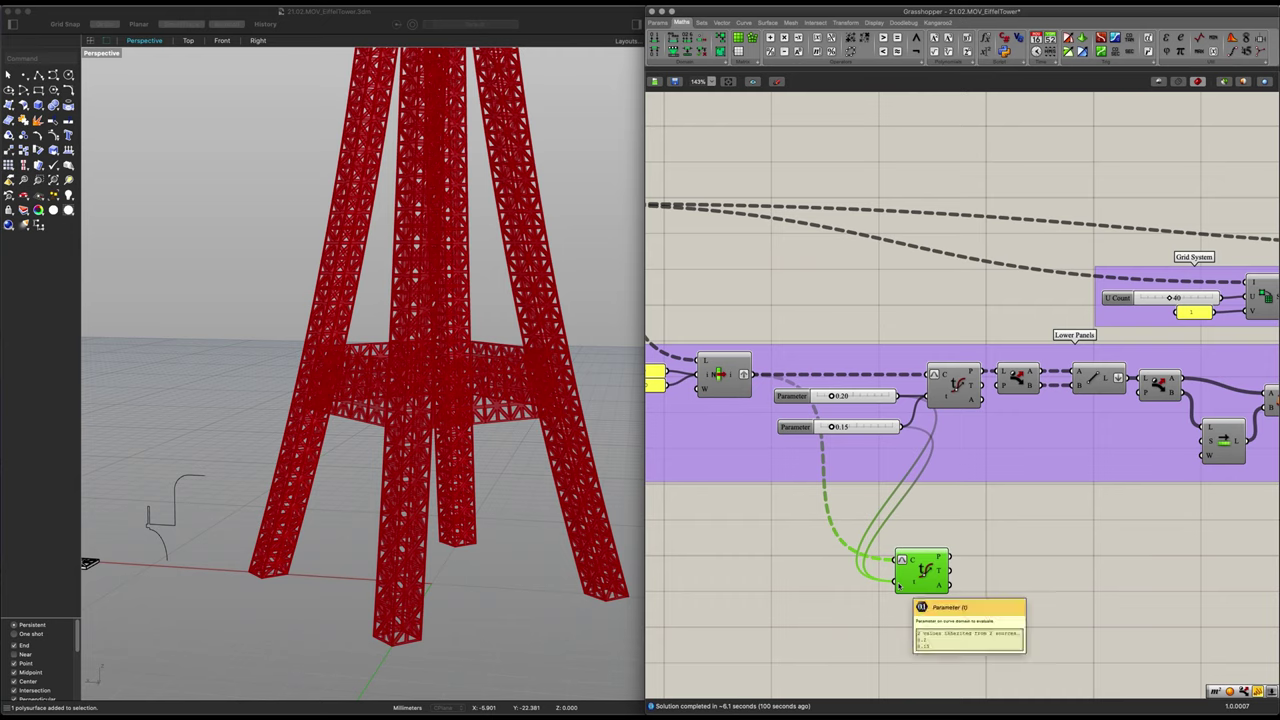
Add a number slider set to 0.10, feed it to the copied Evaluate Curve's t input, and check the resulting points on the legs
double_click(779, 595)
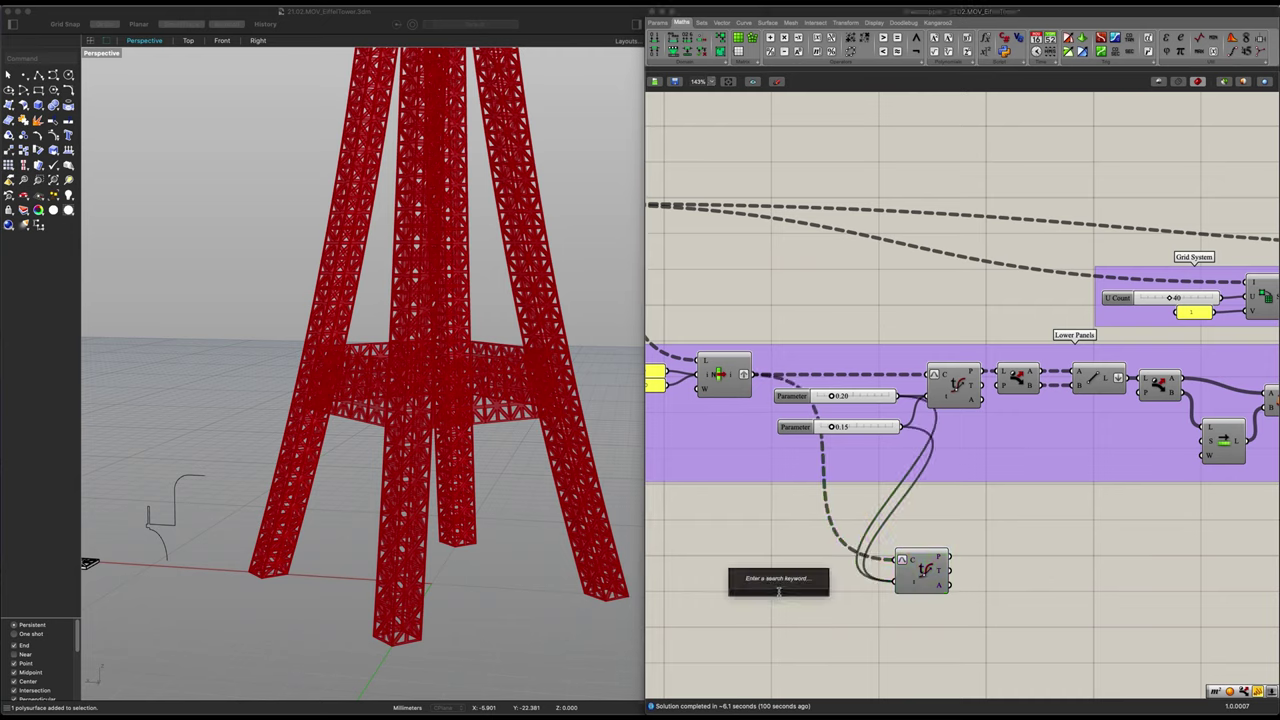
type("1")
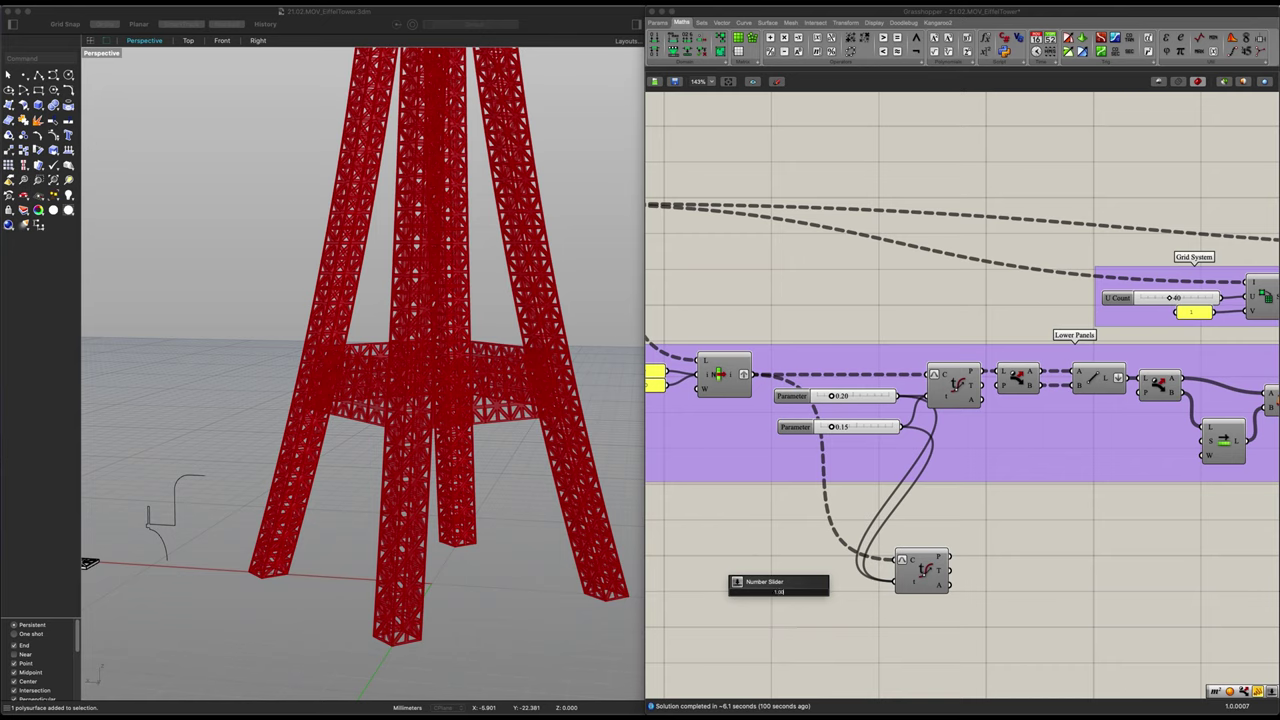
key("Return")
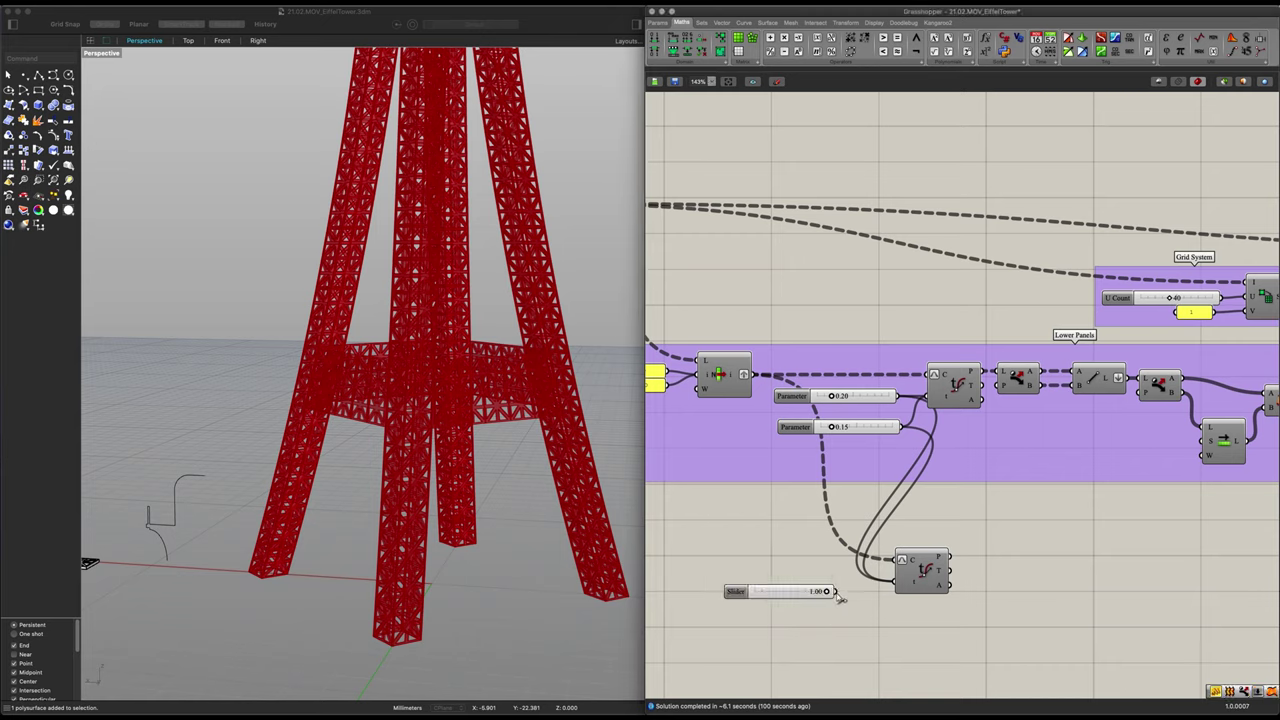
left_click_drag(836, 591, 900, 584)
mouse_move(810, 597)
left_mouse_down()
mouse_move(838, 587)
mouse_move(804, 600)
left_mouse_up()
left_click(925, 570)
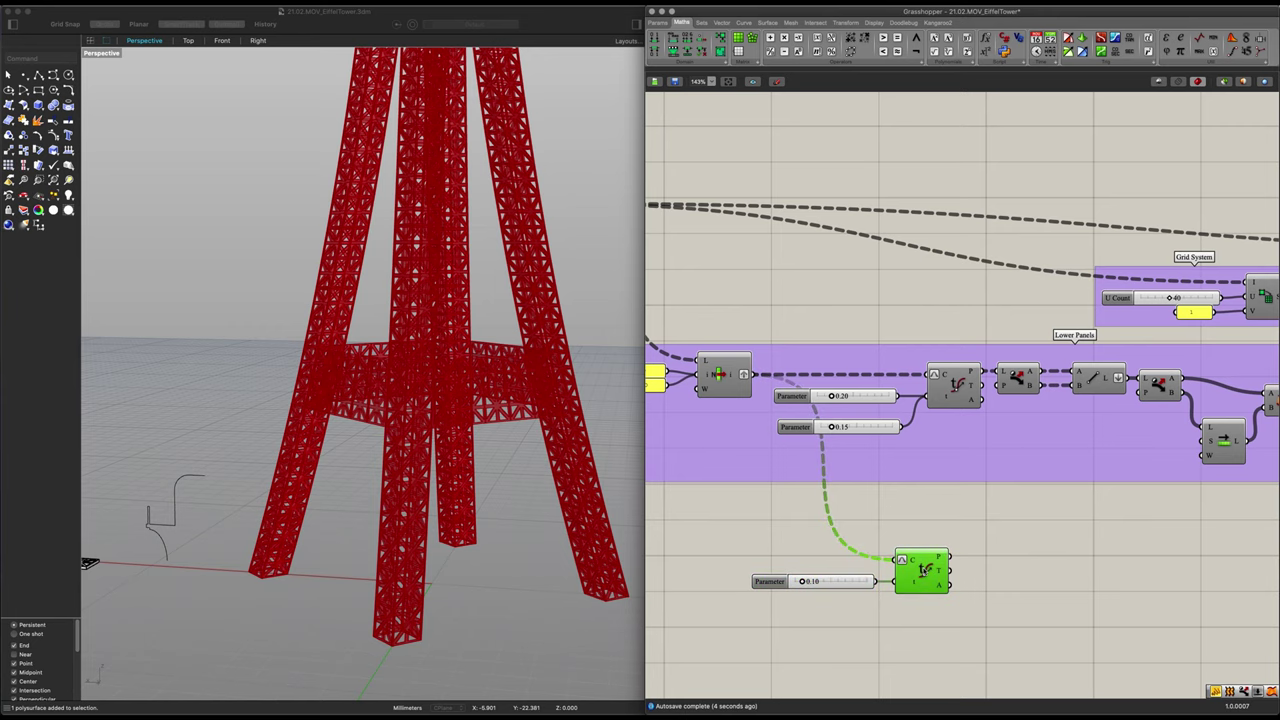
right_click_drag(463, 535, 505, 515)
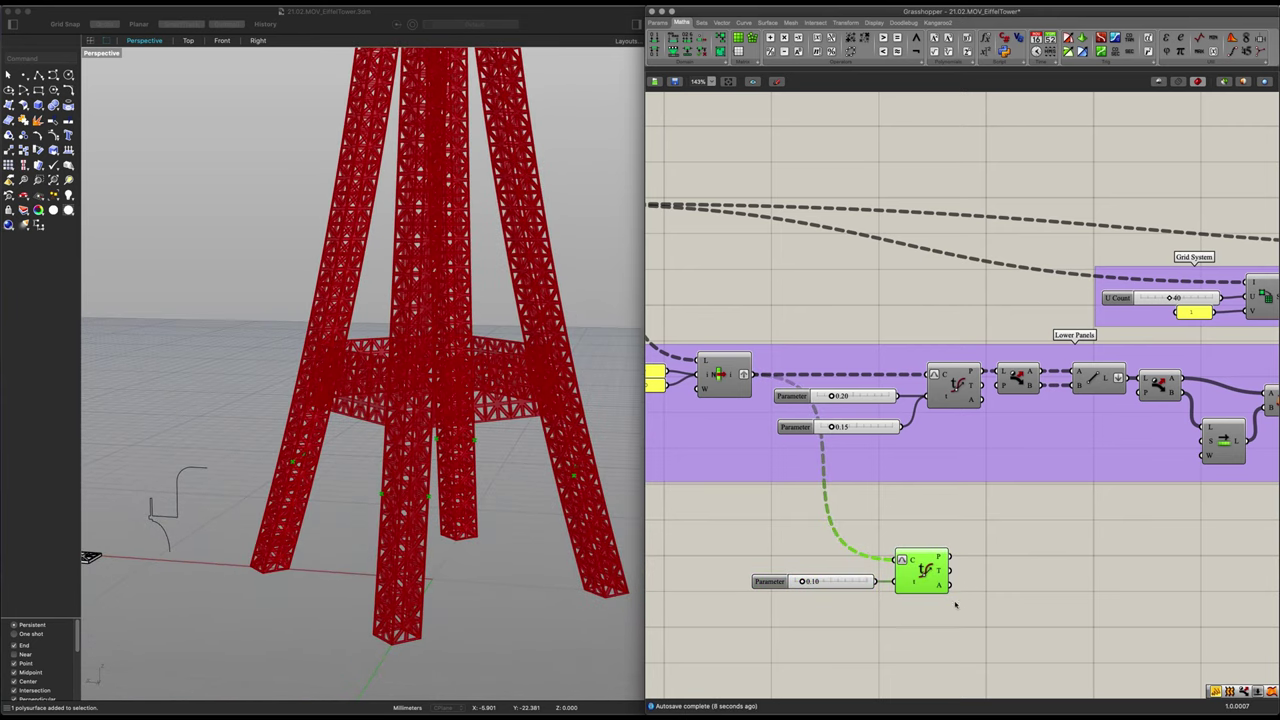
left_click(1030, 600)
Add a Line component beside the copied Evaluate Curve and connect the P output to the Line's B input
right_click_drag(1070, 593, 914, 583)
scroll(916, 581, "down", 1)
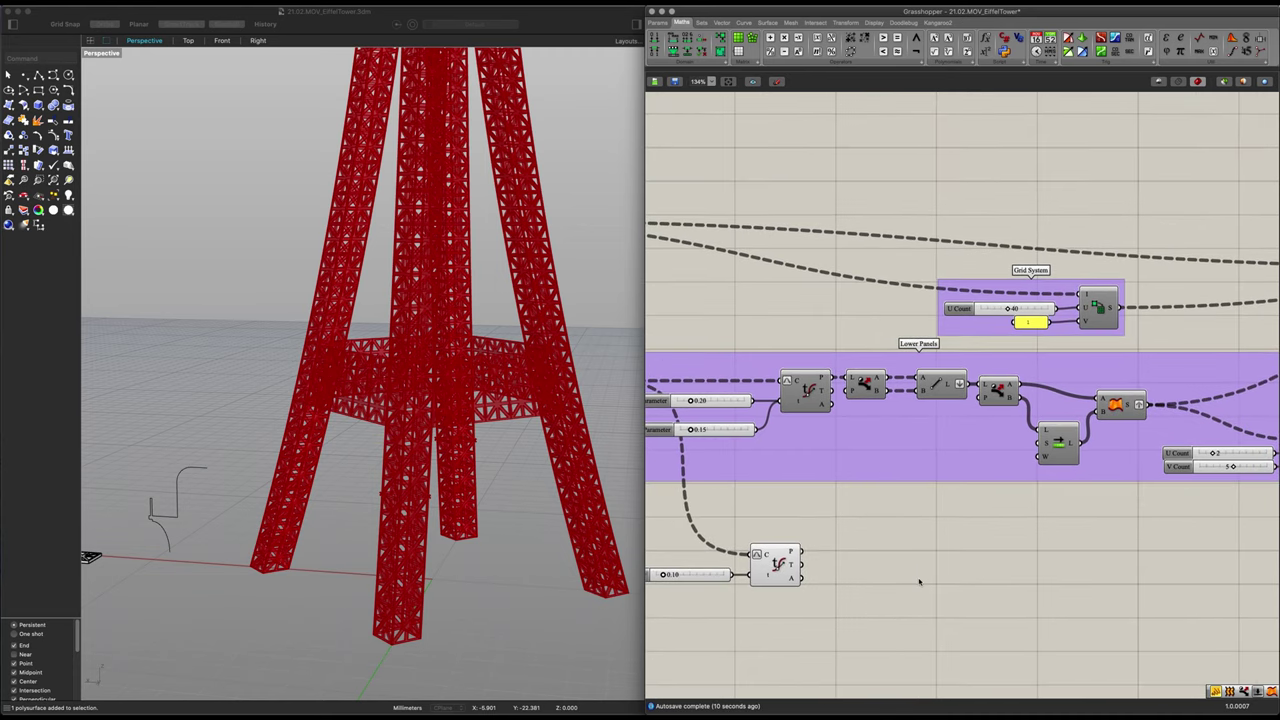
double_click(918, 579)
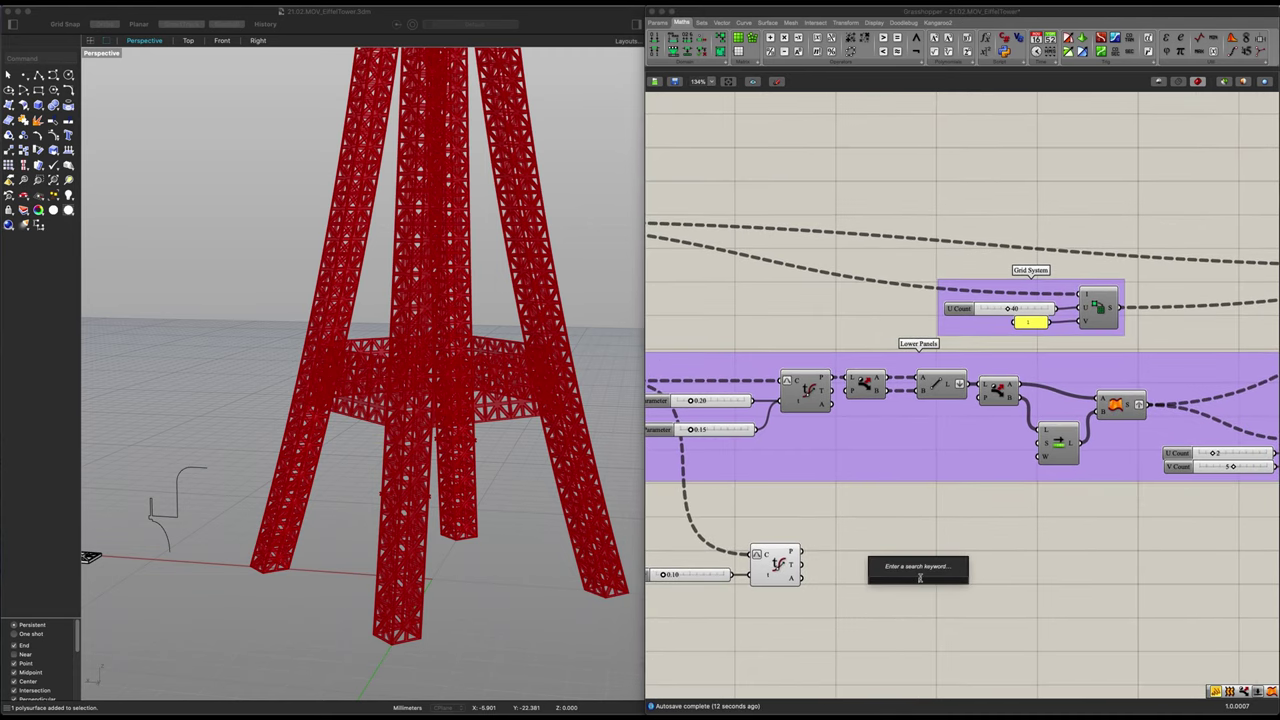
type("line")
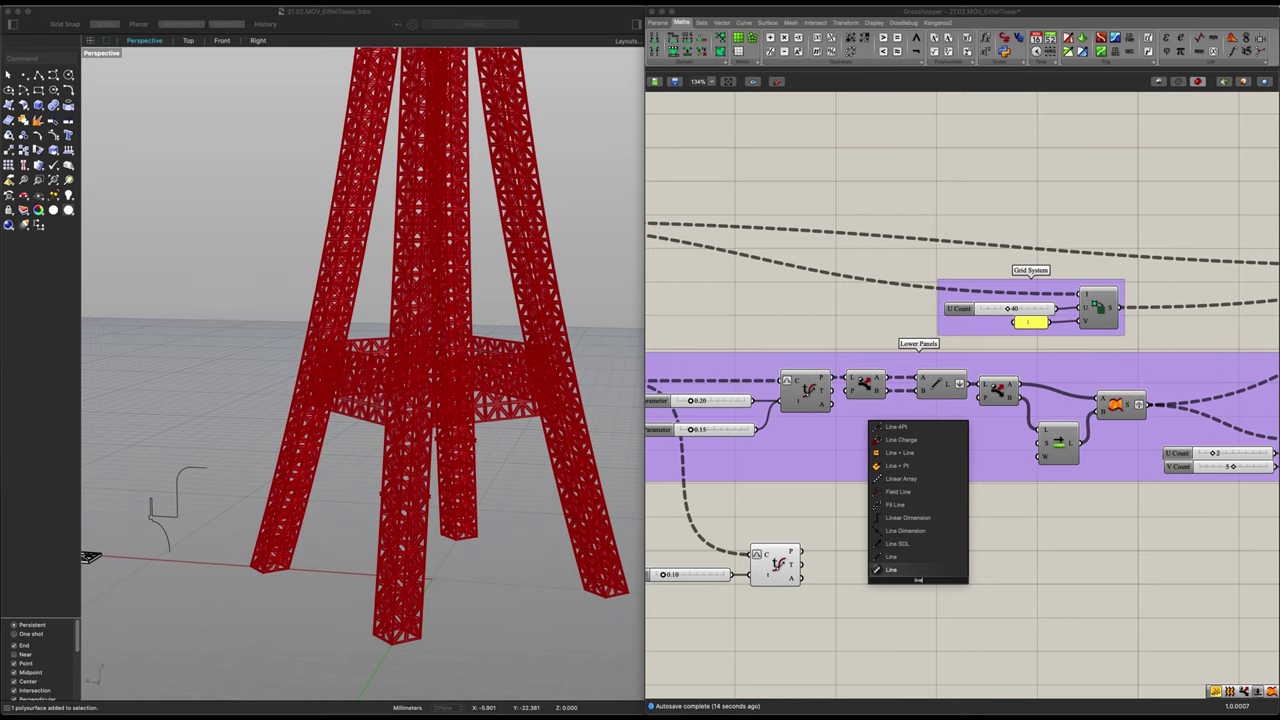
key("Return")
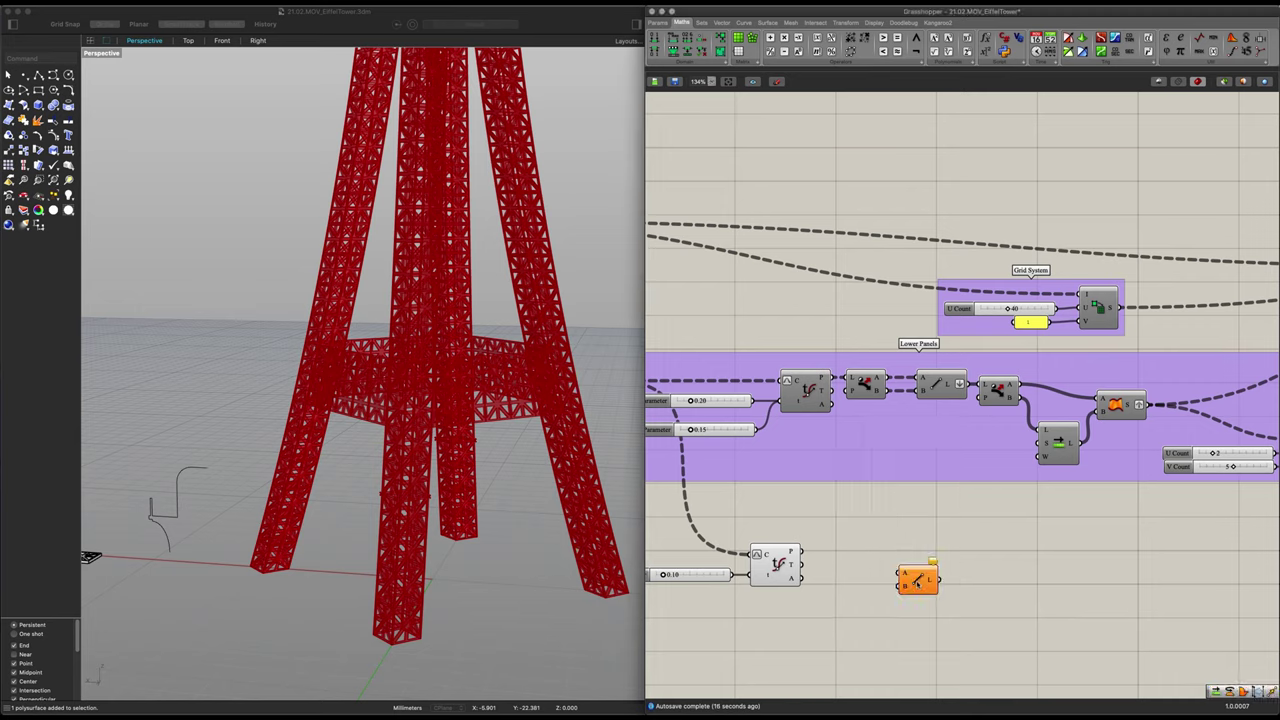
left_click_drag(917, 583, 868, 558)
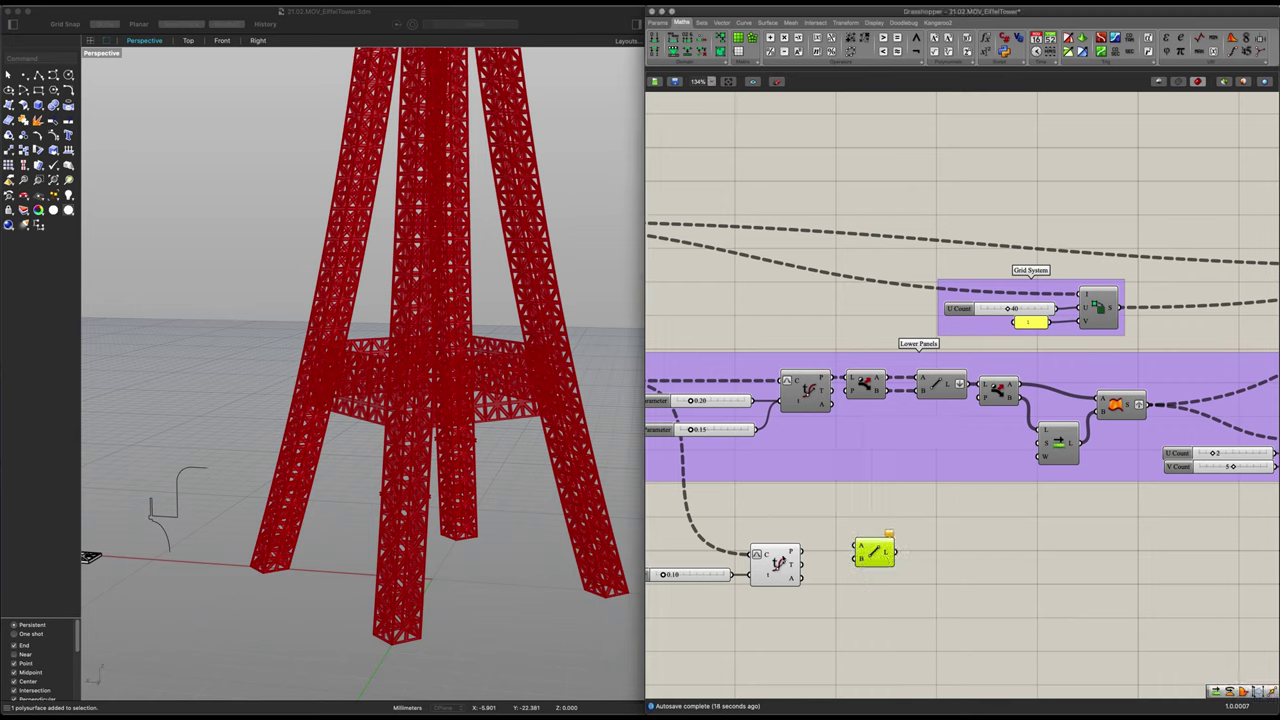
scroll(822, 552, "up", 1)
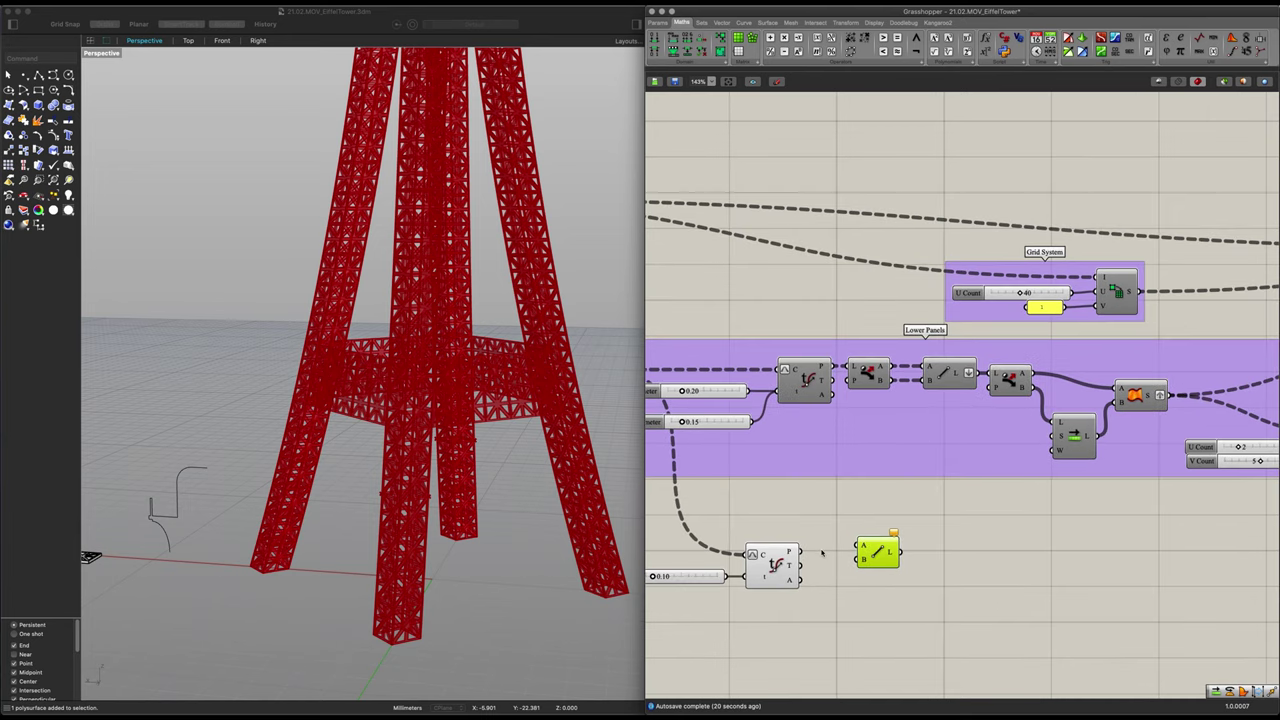
right_click_drag(831, 552, 850, 556)
left_click_drag(820, 558, 870, 548)
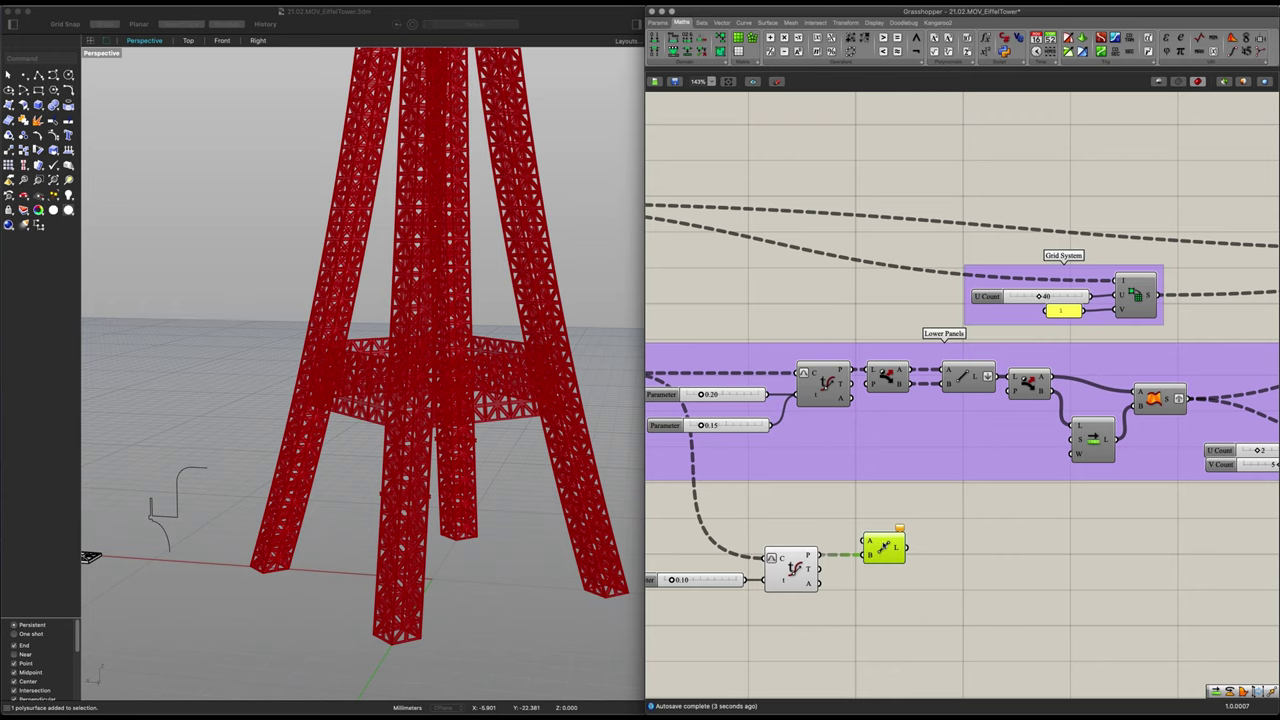
left_click_drag(884, 548, 962, 548)
Connect the B output of the Lower Panels' first Dispatch to the new Line's A input and inspect the lines and their source points
left_click(887, 380)
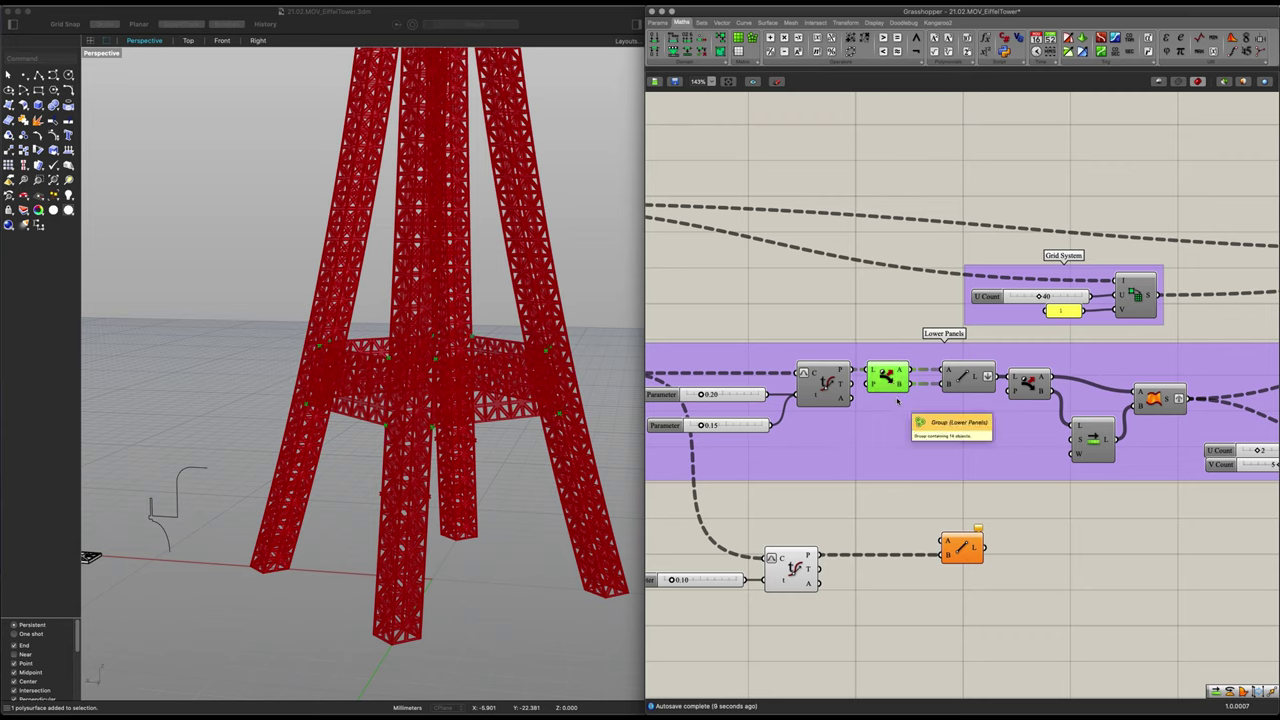
left_click_drag(911, 393, 946, 541)
left_click(958, 546)
right_click_drag(552, 523, 366, 494)
scroll(368, 492, "down", 6)
scroll(412, 478, "up", 5)
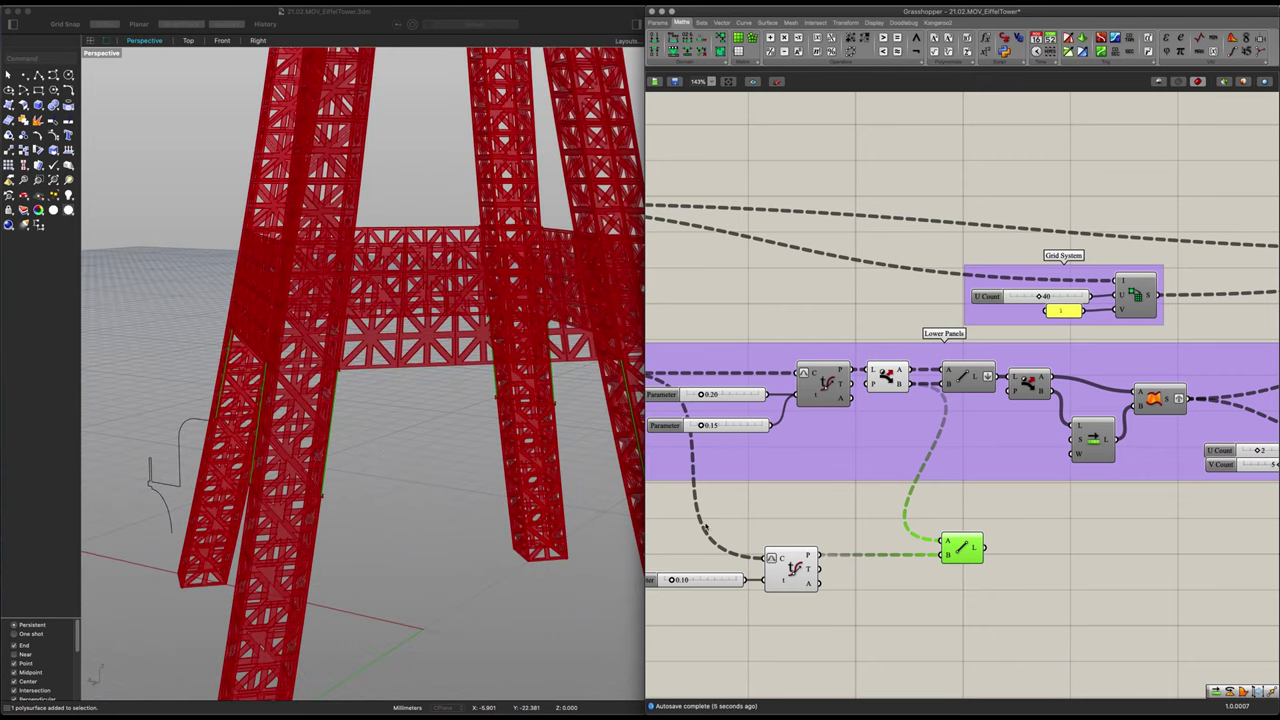
left_click(886, 376)
left_click(791, 570)
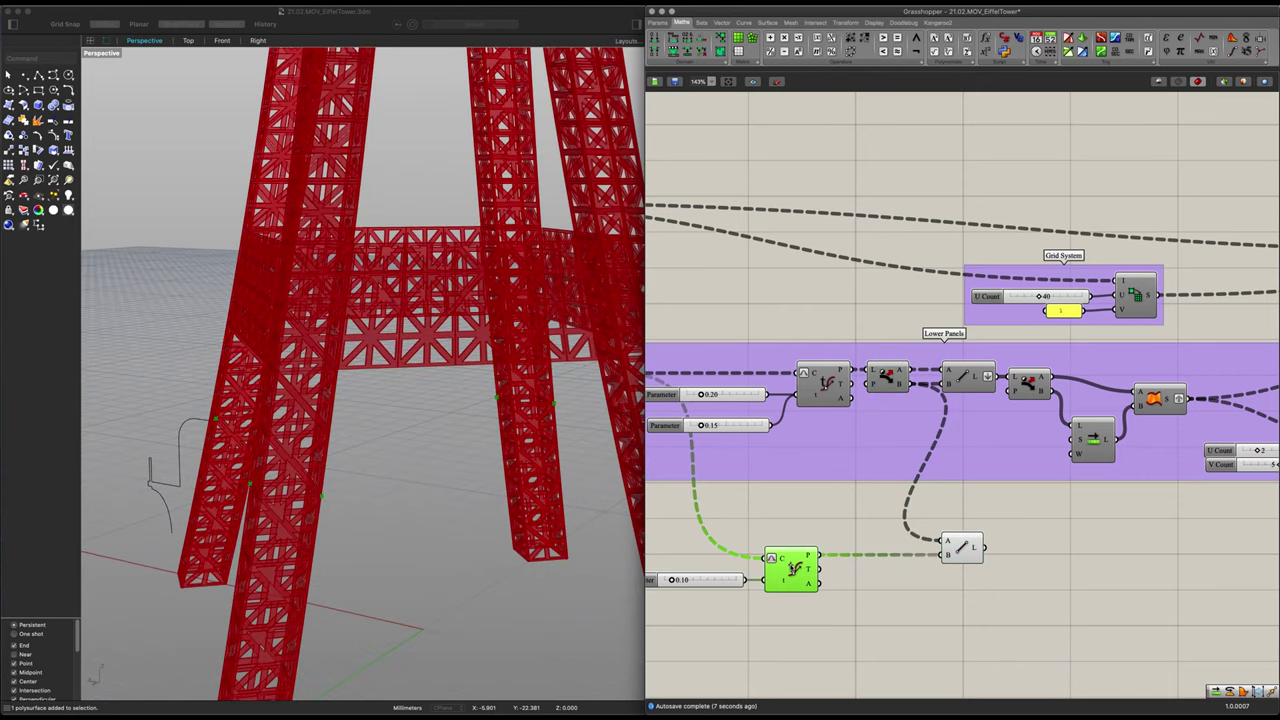
scroll(920, 589, "down", 3)
right_click_drag(914, 588, 800, 590)
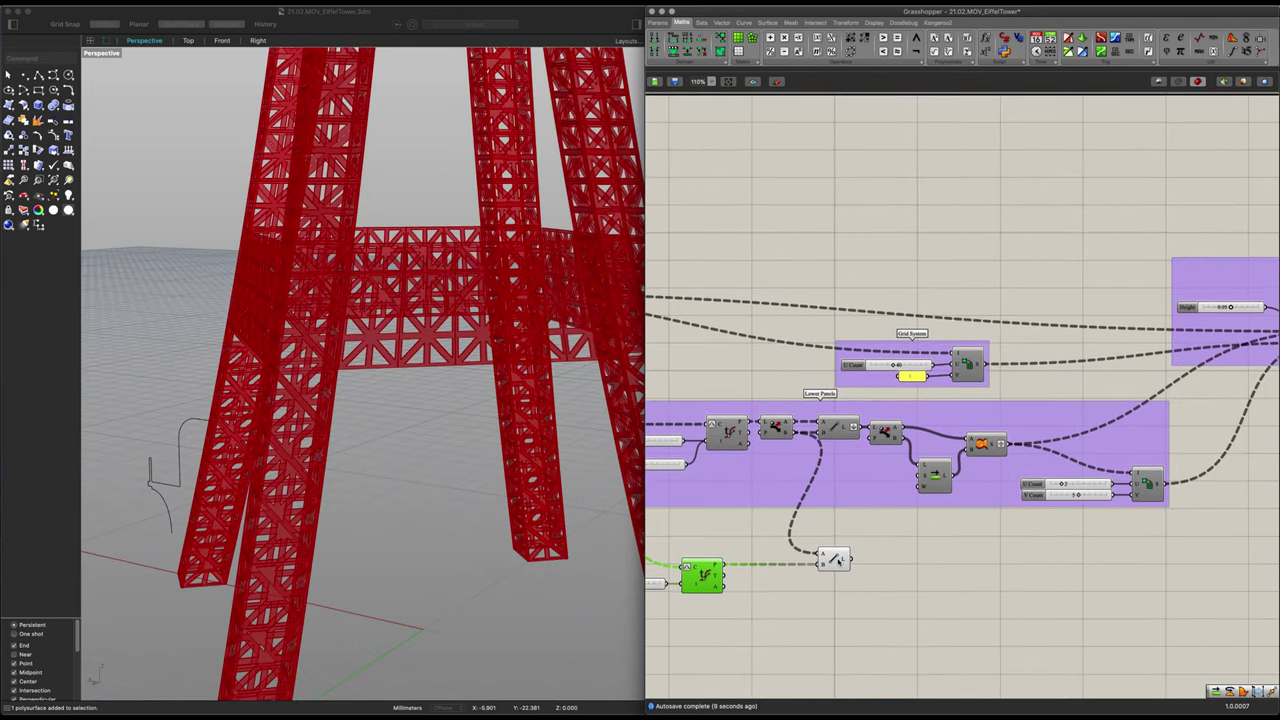
Shift the new Line component slightly away from Evaluate Curve and flatten its L output
left_click(848, 561)
left_click_drag(848, 562, 856, 560)
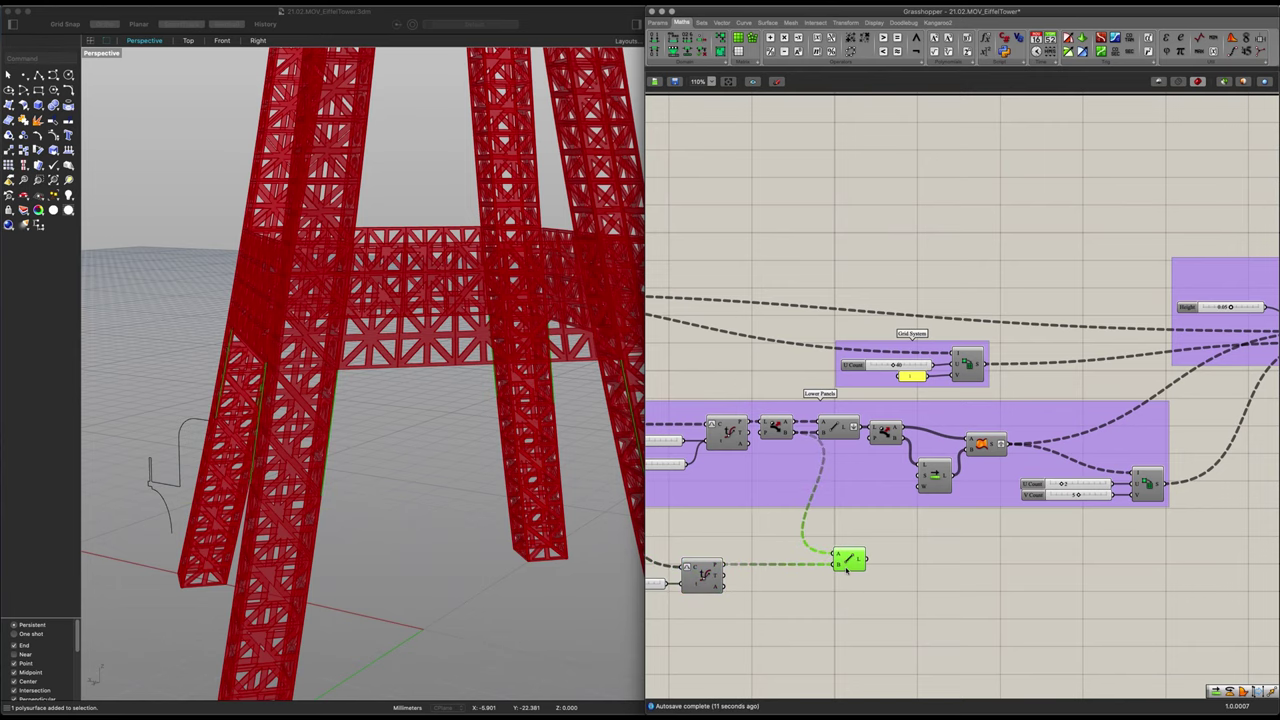
scroll(386, 491, "down", 3)
right_click_drag(386, 491, 220, 528)
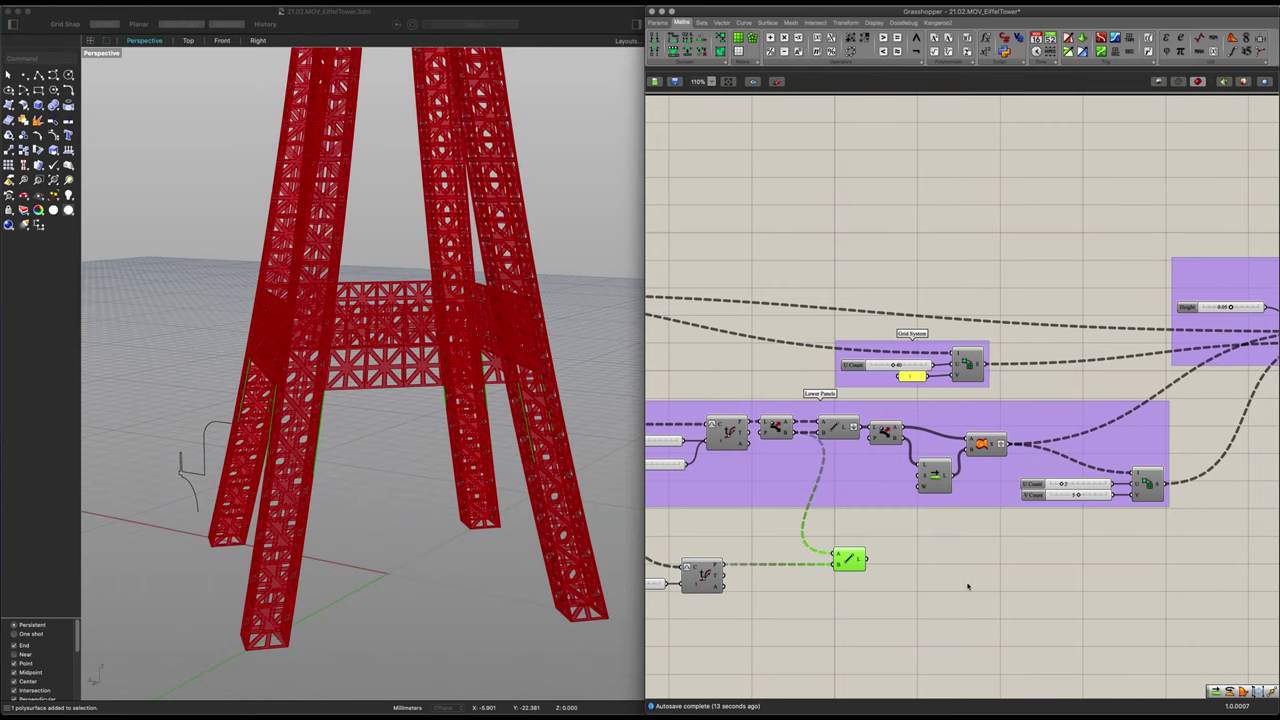
right_click_drag(968, 587, 879, 571)
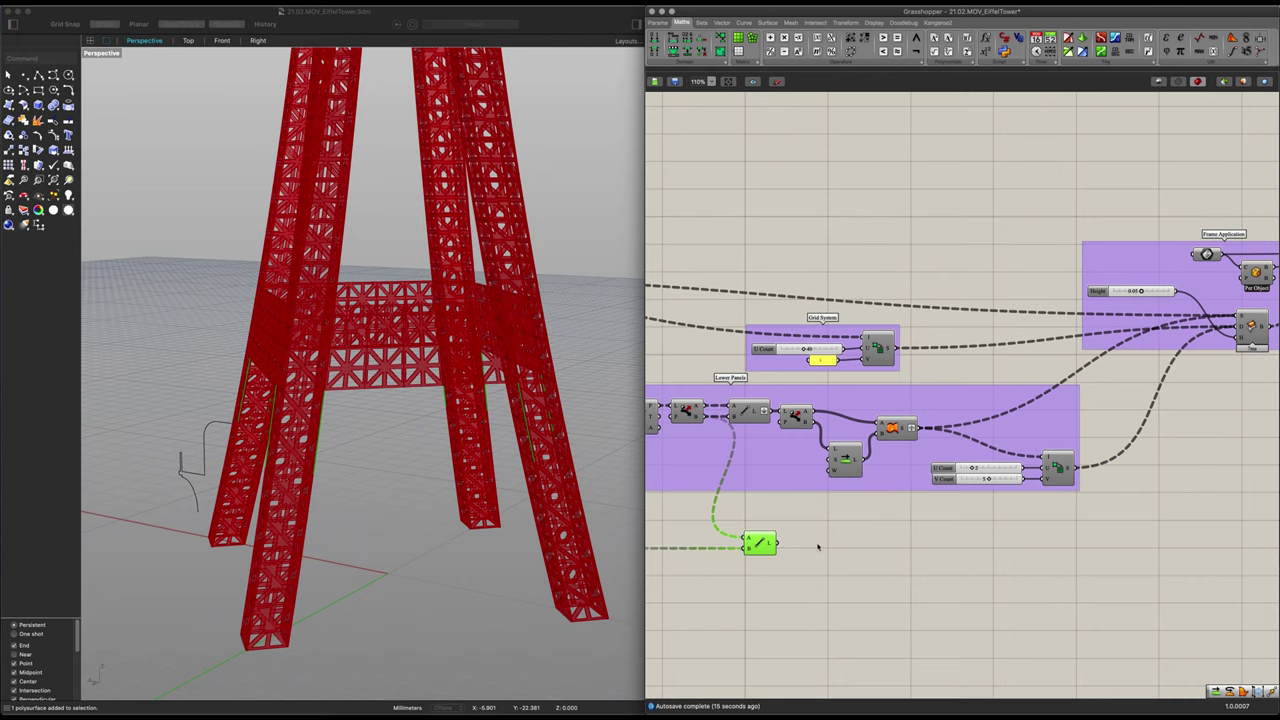
scroll(821, 547, "up", 3)
right_click(757, 542)
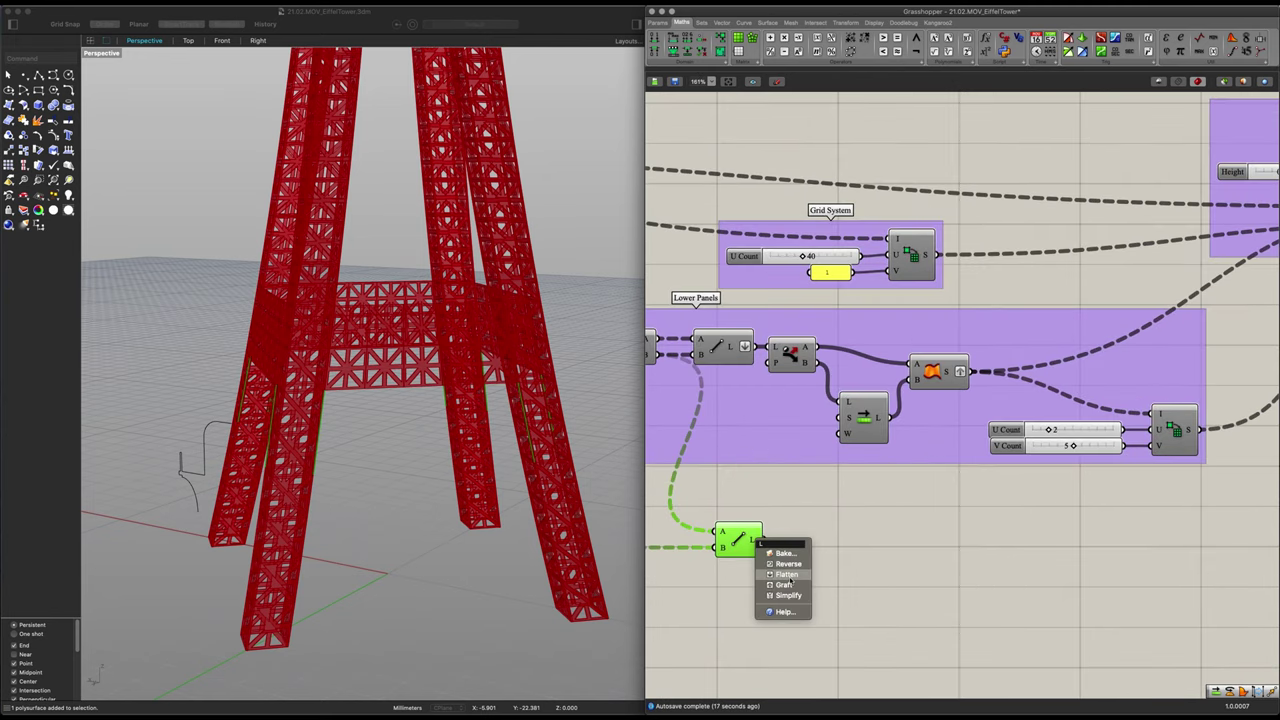
left_click(787, 575)
Add a Dispatch component after the new Line and connect the flattened lines to its L input
double_click(845, 548)
type("disp")
key("Return")
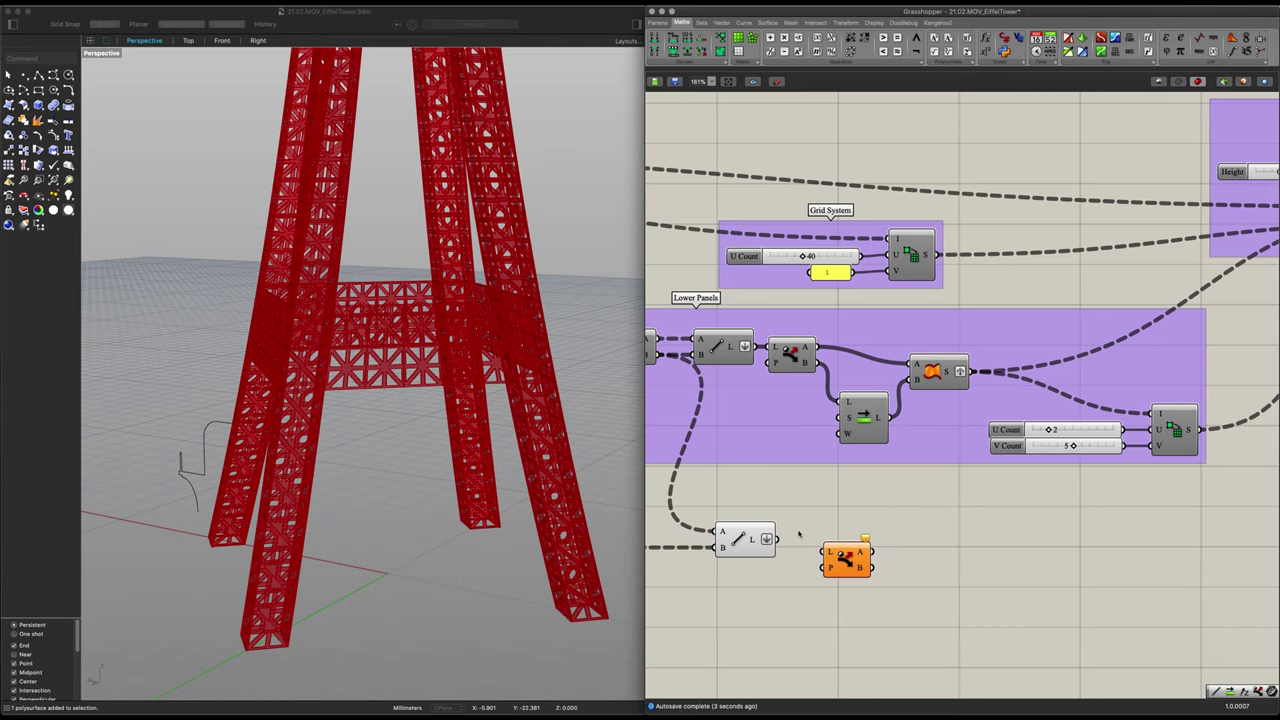
left_click_drag(777, 540, 817, 548)
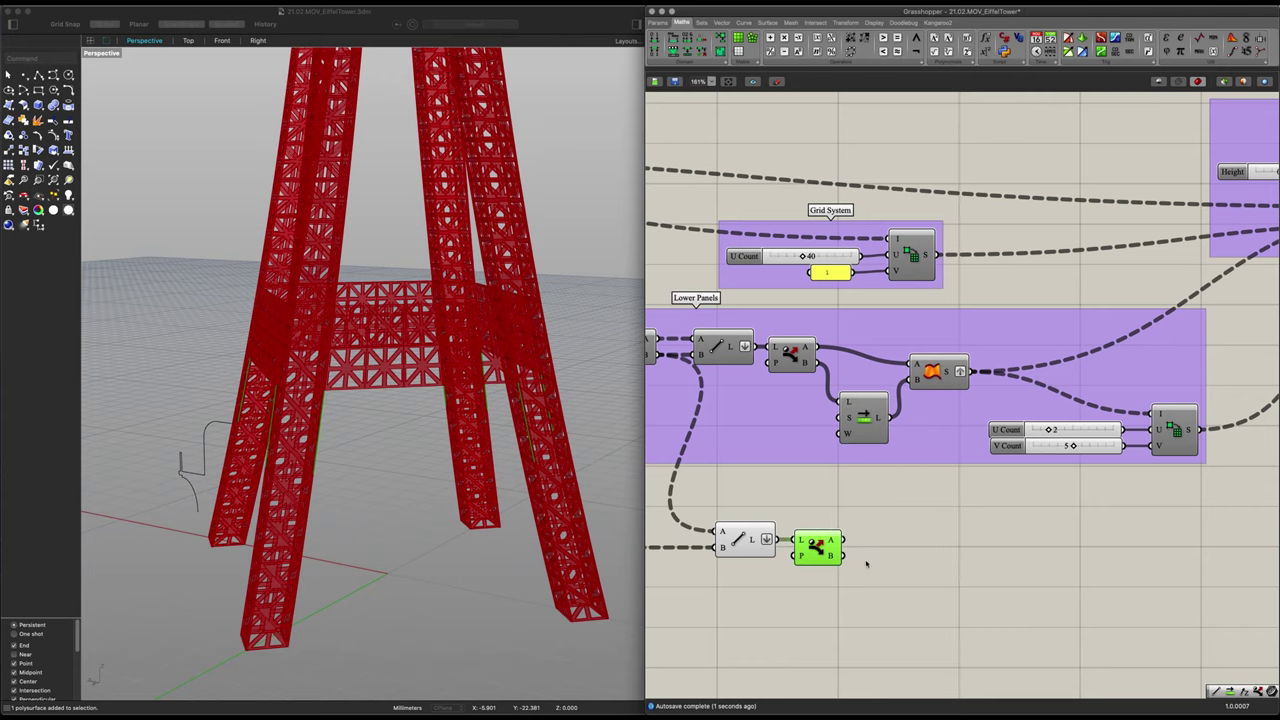
Add a Shift List component and connect the new Dispatch's B output to its L input
right_click_drag(891, 548, 811, 508)
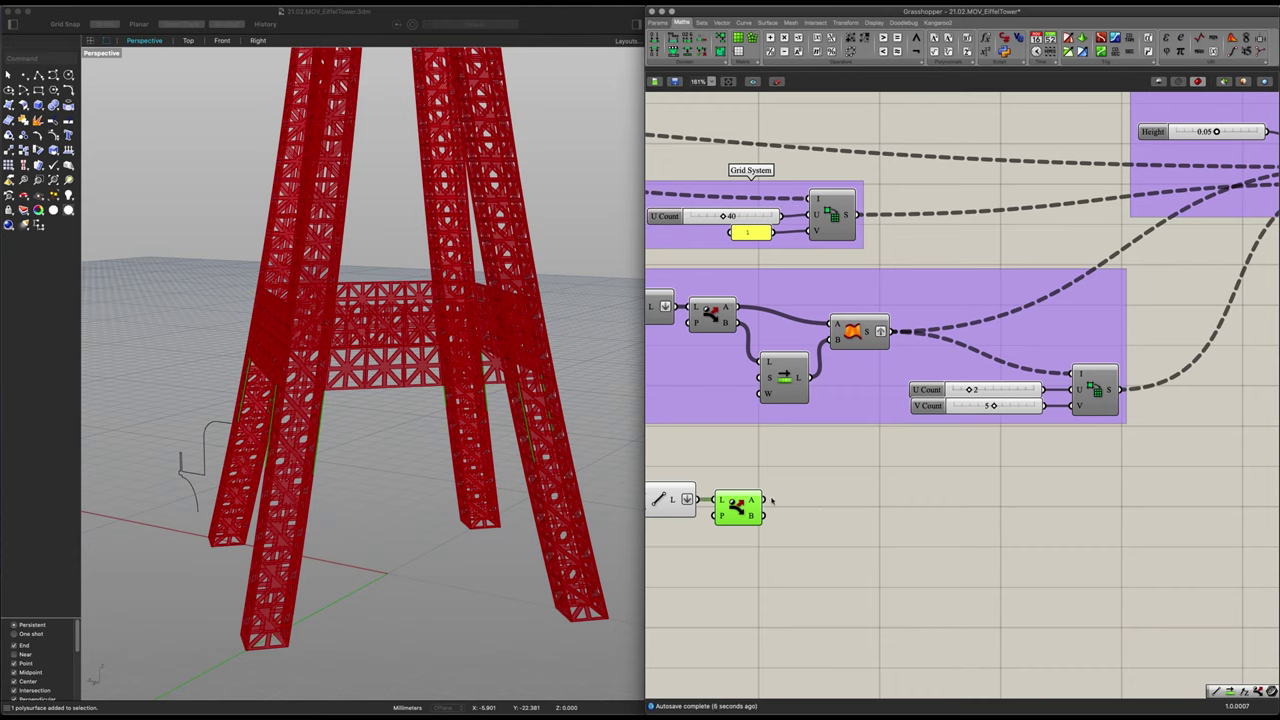
double_click(853, 526)
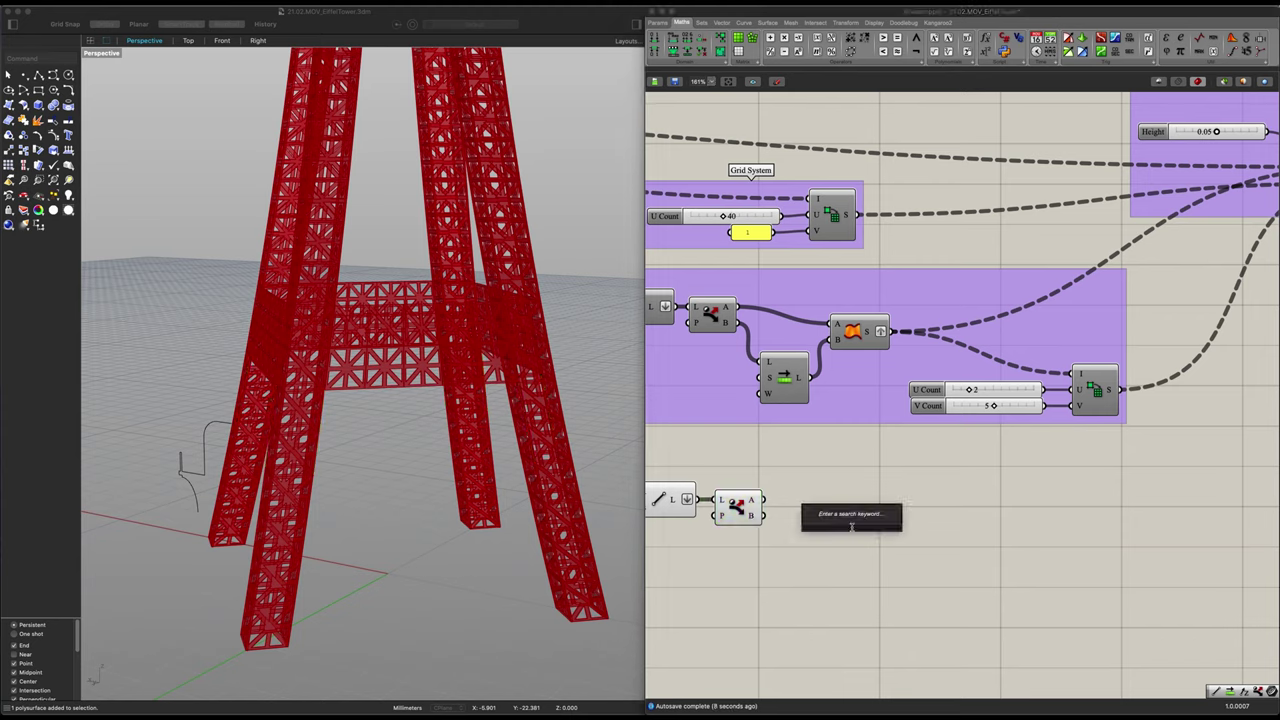
type("shi")
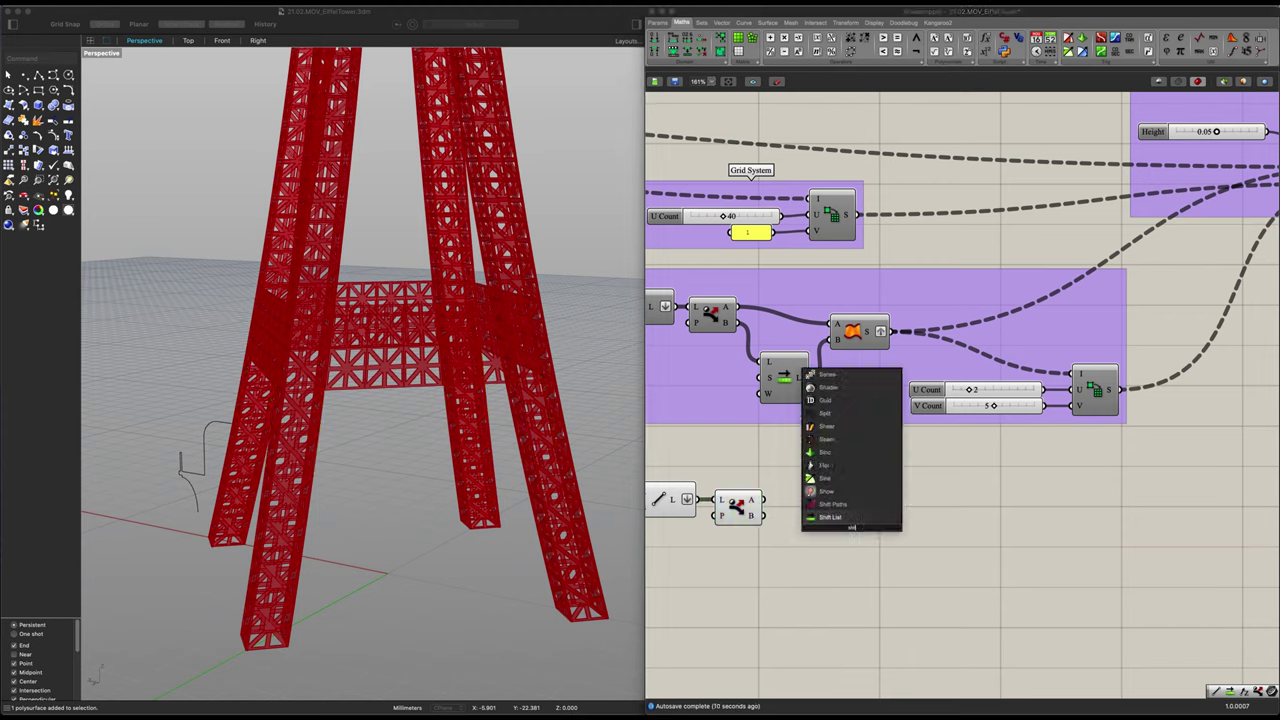
key("Return")
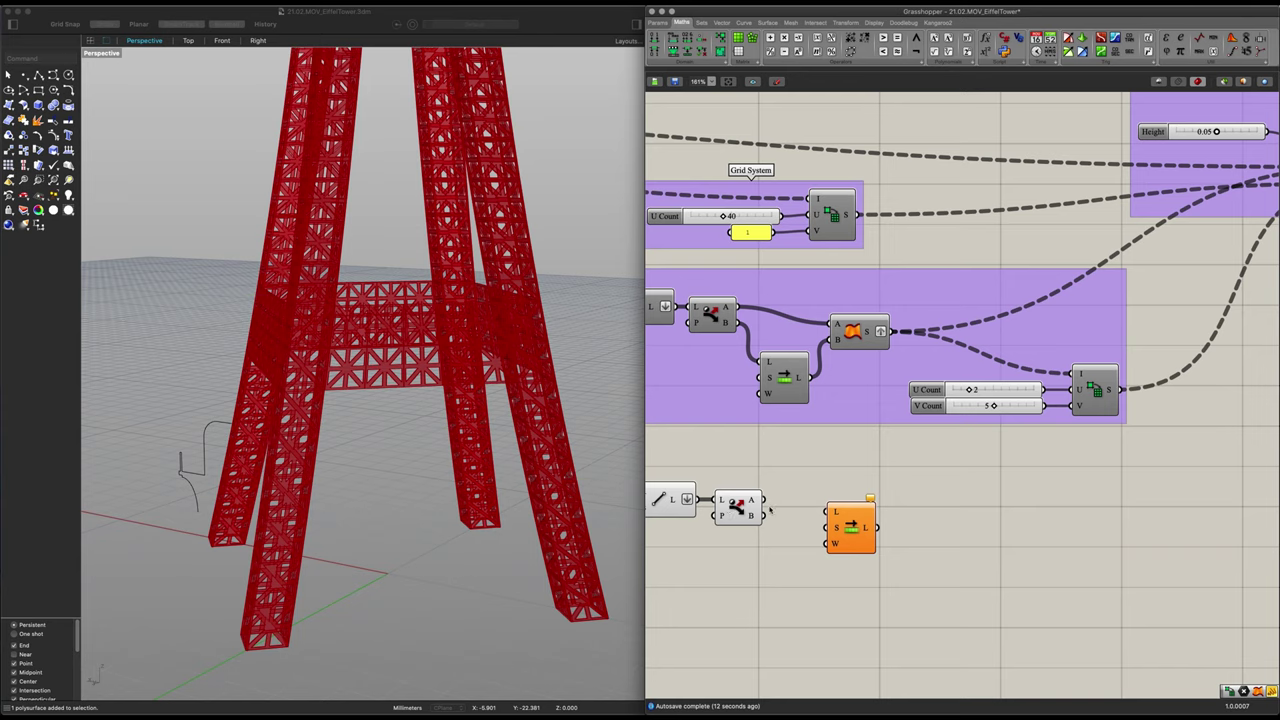
left_click_drag(766, 515, 808, 563)
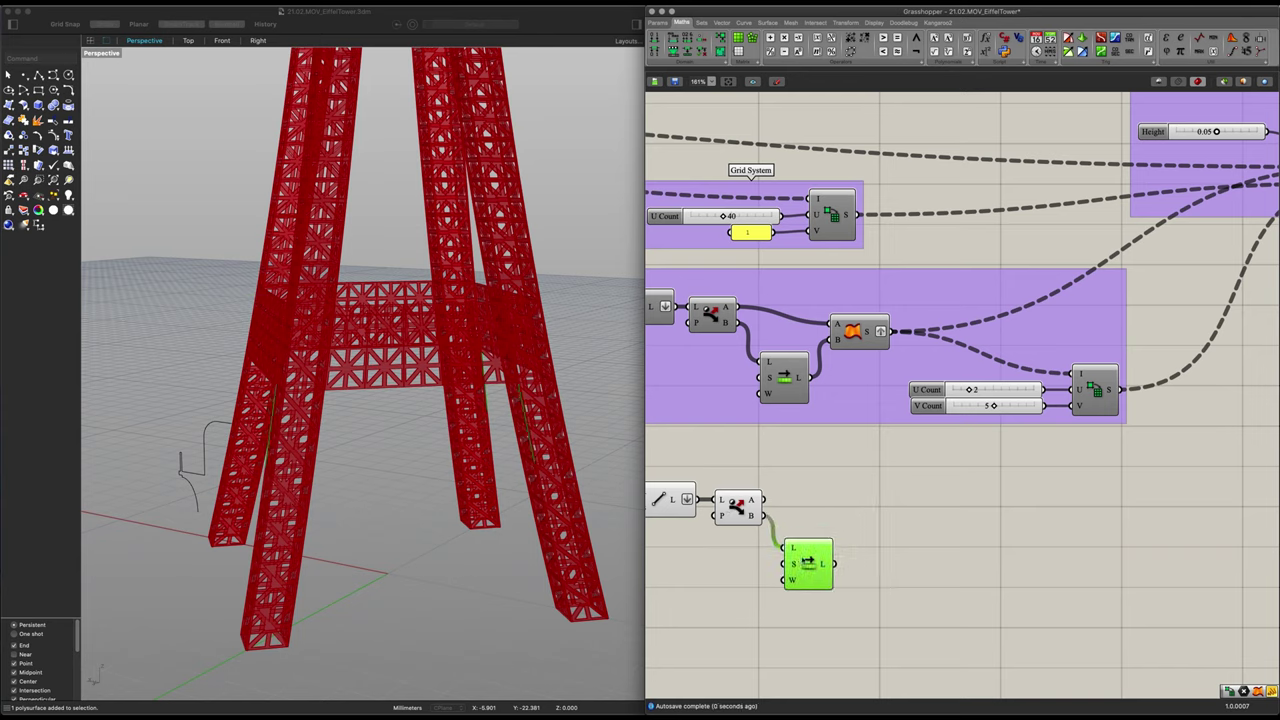
Add a Ruled Surface from the new Dispatch's A output and the Shift List output, and review the panels between the legs
left_click(868, 514)
double_click(874, 508)
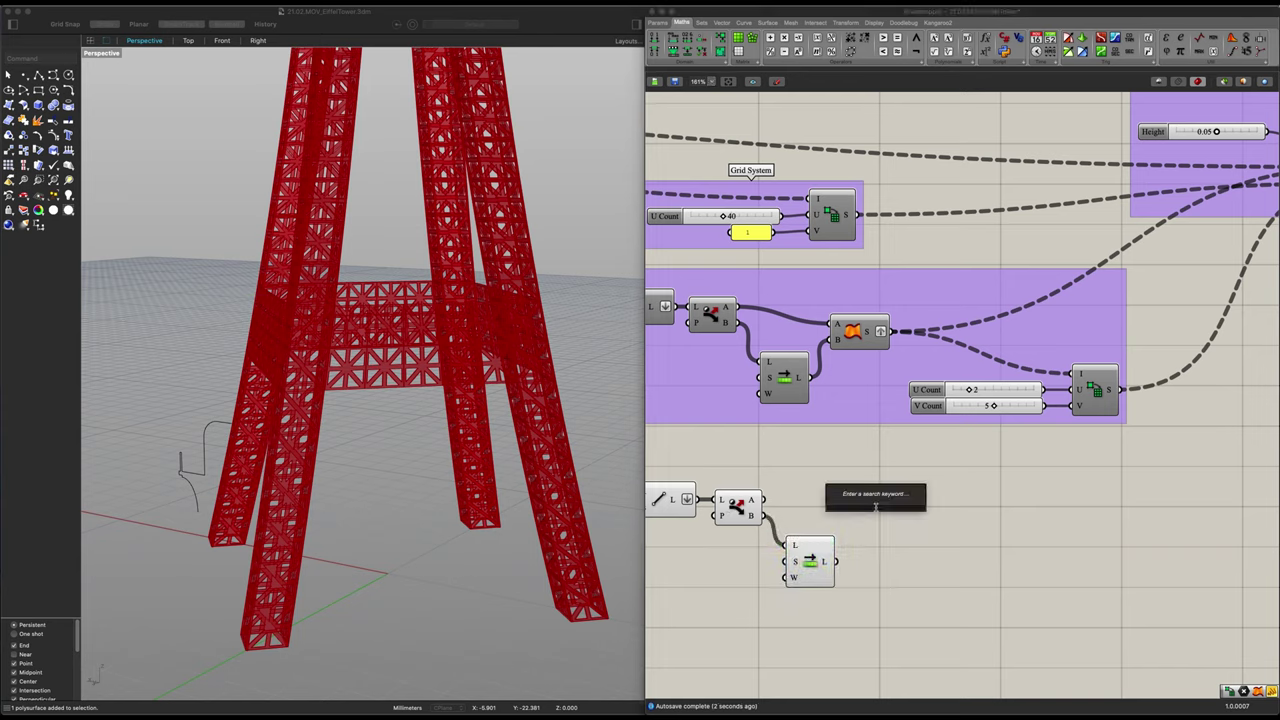
type("rule")
key("Return")
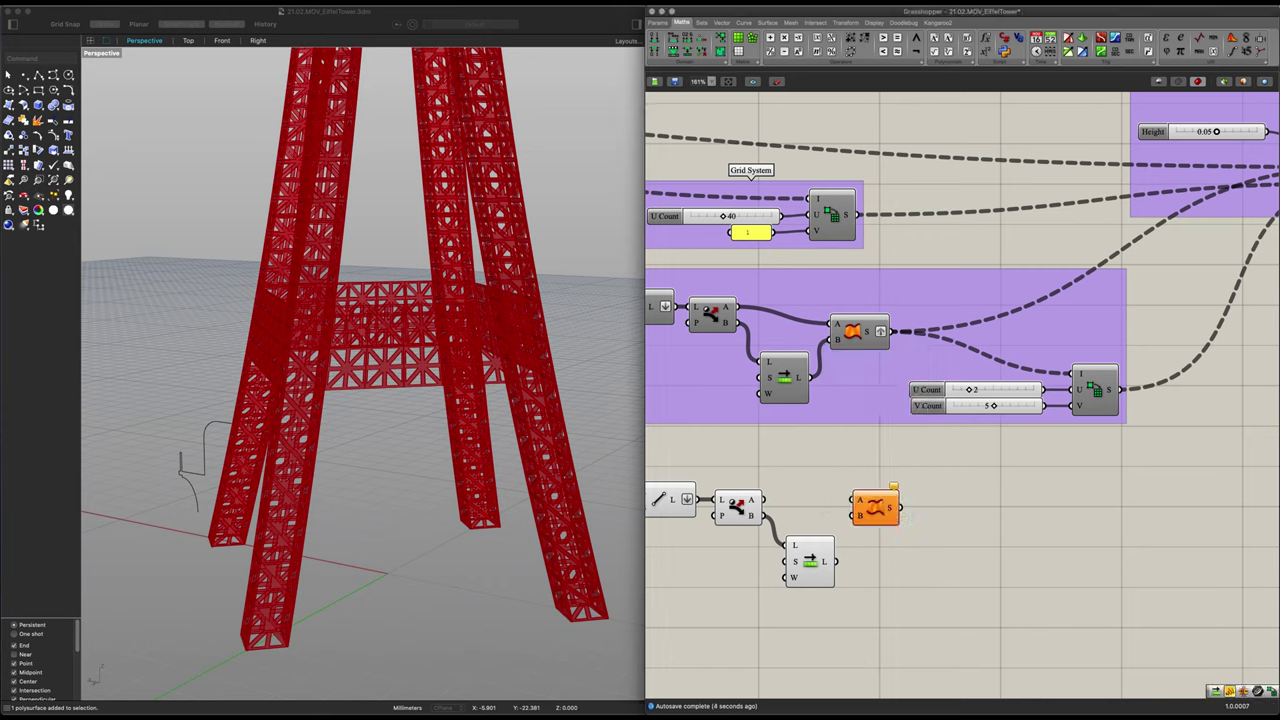
left_click_drag(766, 499, 855, 500)
left_click_drag(838, 562, 943, 556)
right_click_drag(547, 502, 408, 494)
scroll(317, 466, "up", 5)
scroll(408, 492, "down", 10)
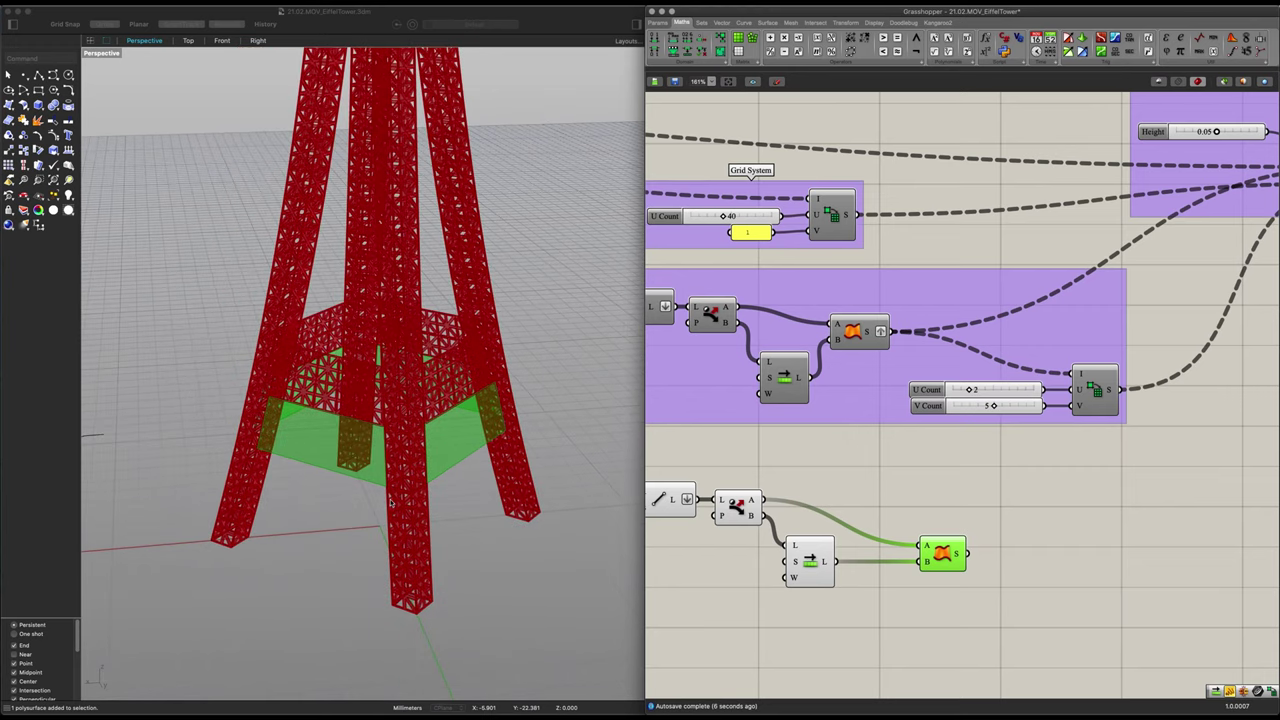
right_click_drag(419, 530, 419, 580)
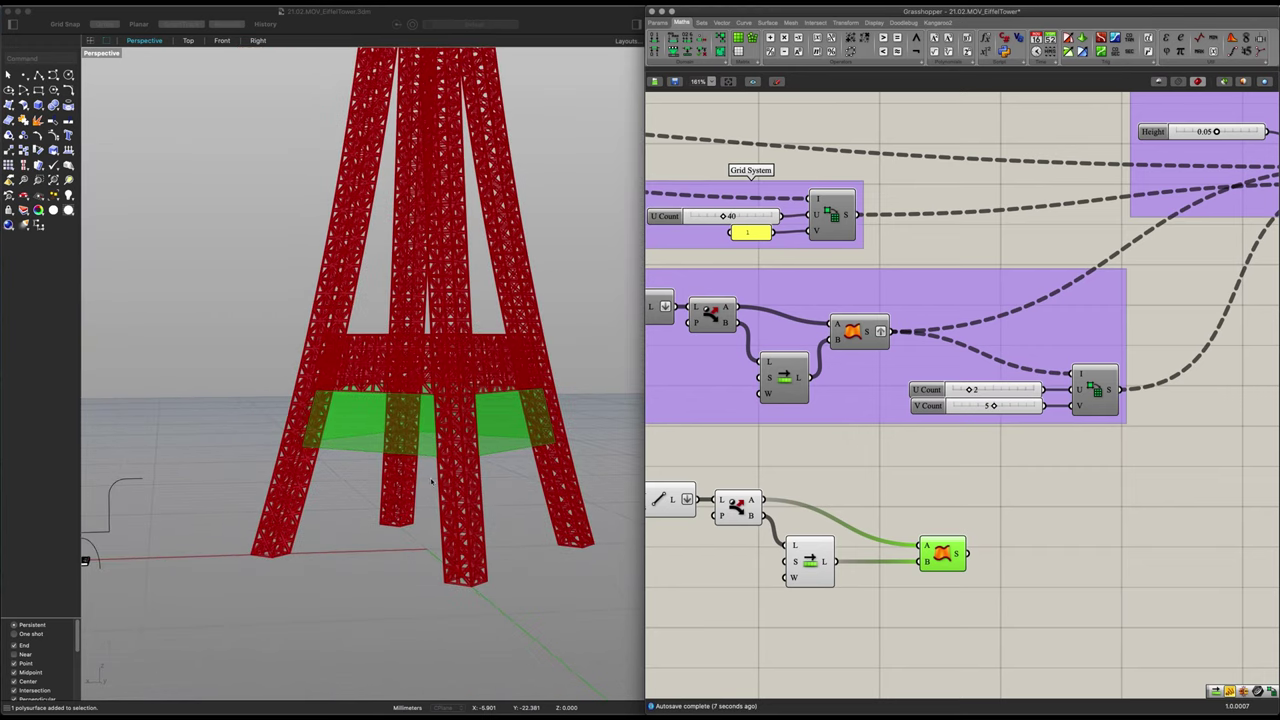
Graft the S output of the new Ruled Surface
scroll(958, 560, "up", 1)
right_click(958, 560)
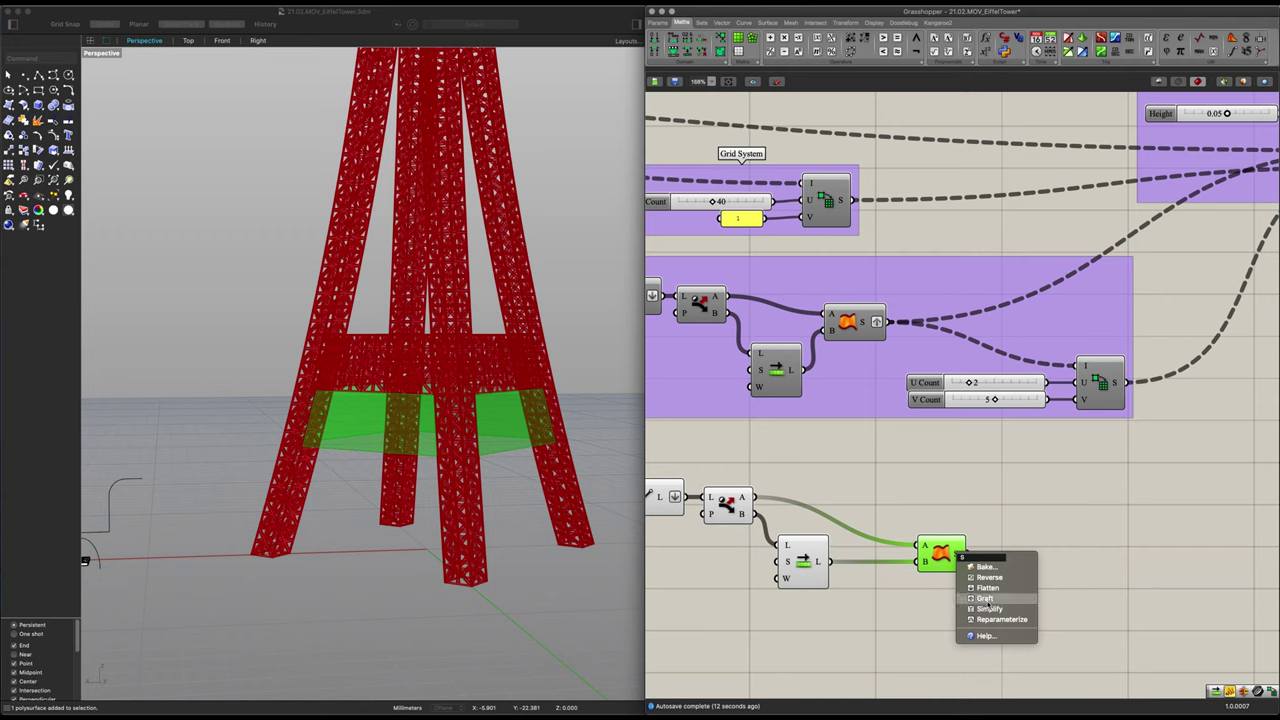
left_click(990, 610)
Tidy the new branch by moving its Line, Dispatch, Shift List and Ruled Surface components closer together
left_click(853, 601)
scroll(857, 595, "down", 4)
right_click_drag(865, 595, 1001, 597)
left_click_drag(1001, 600, 806, 500)
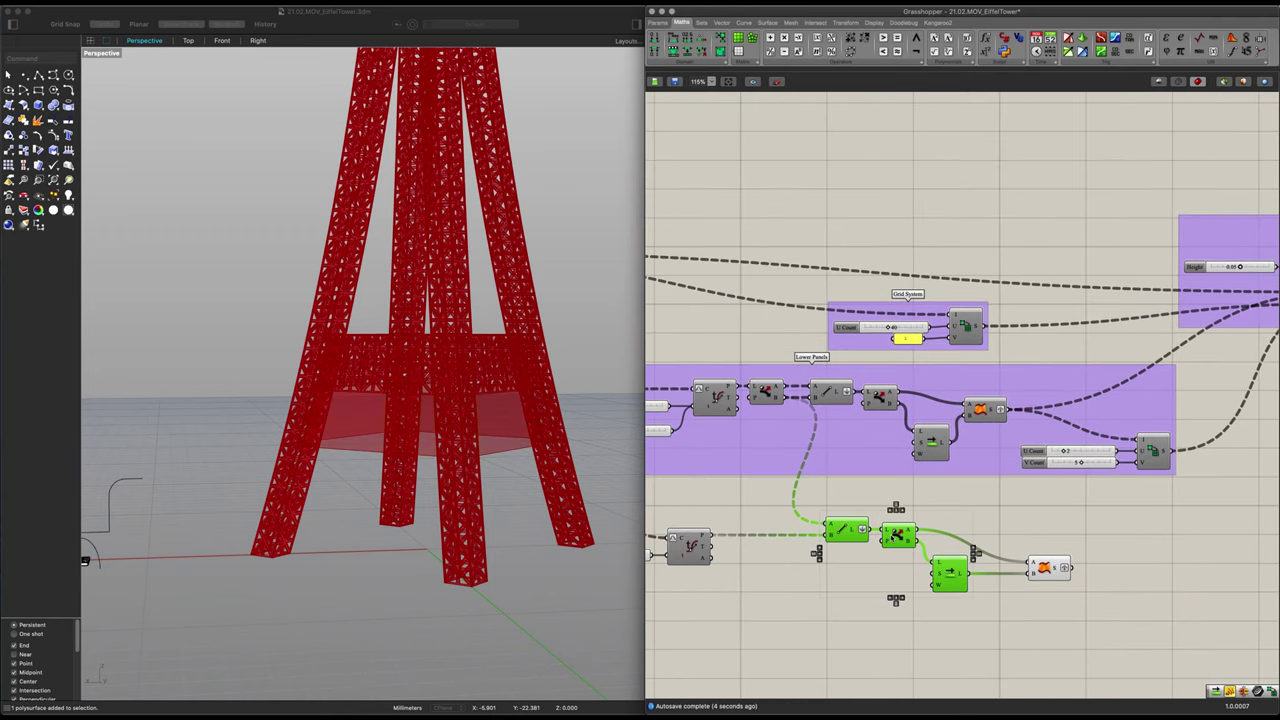
left_click_drag(893, 536, 867, 537)
left_click(777, 591)
right_click_drag(777, 591, 940, 577)
left_click_drag(760, 529, 731, 509)
left_click_drag(856, 537, 932, 536)
left_click(1016, 589)
scroll(1016, 590, "right", 5)
left_click(966, 546)
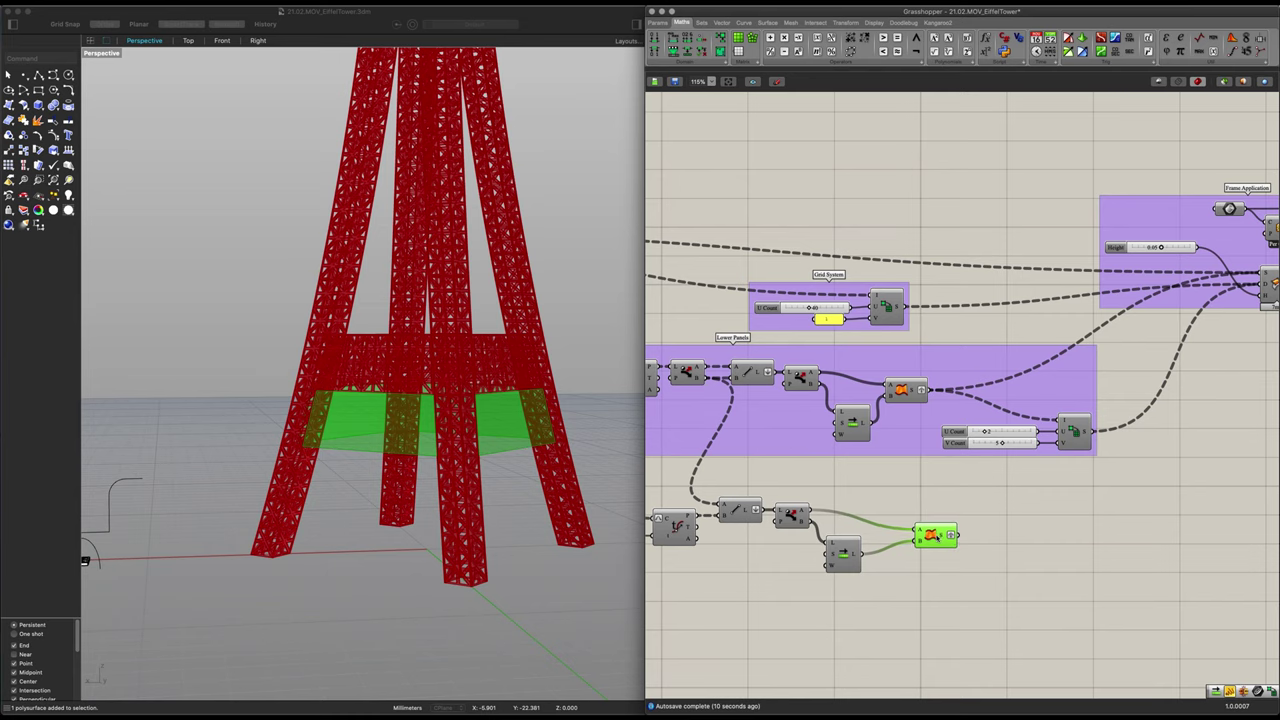
Add a Surface Box component after the new Ruled Surface
scroll(917, 555, "right", 2)
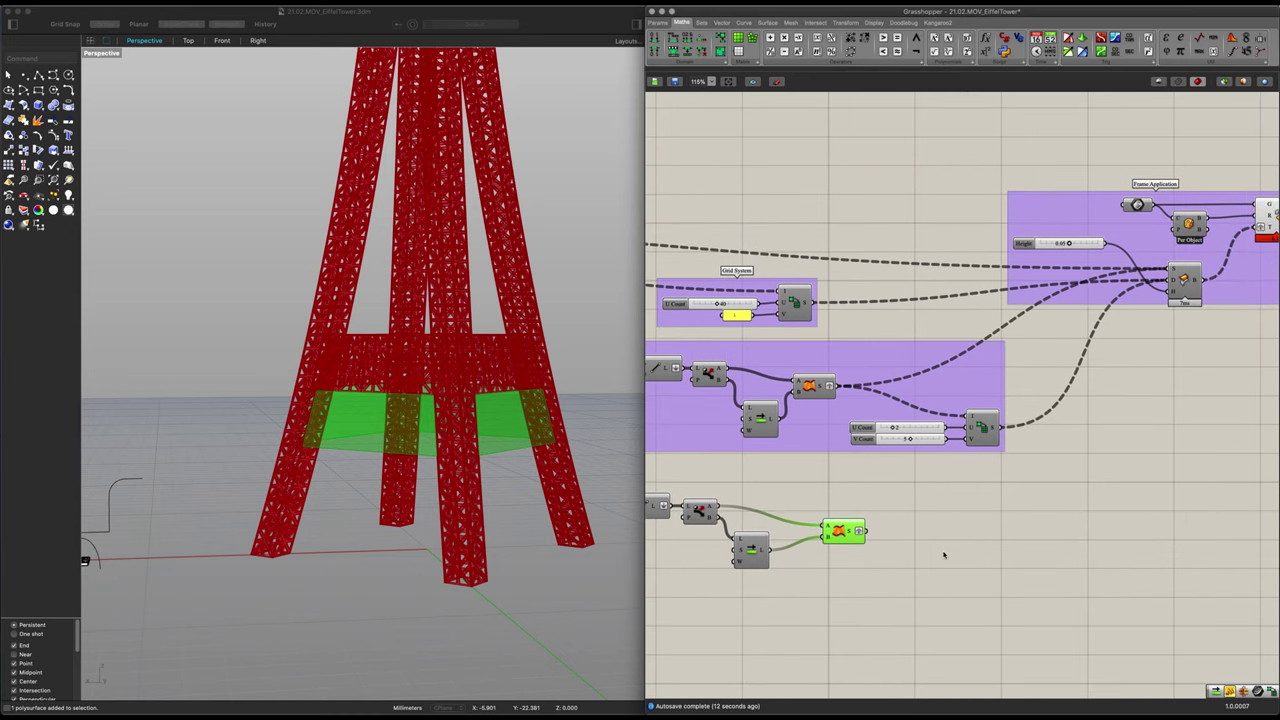
scroll(910, 543, "right", 1)
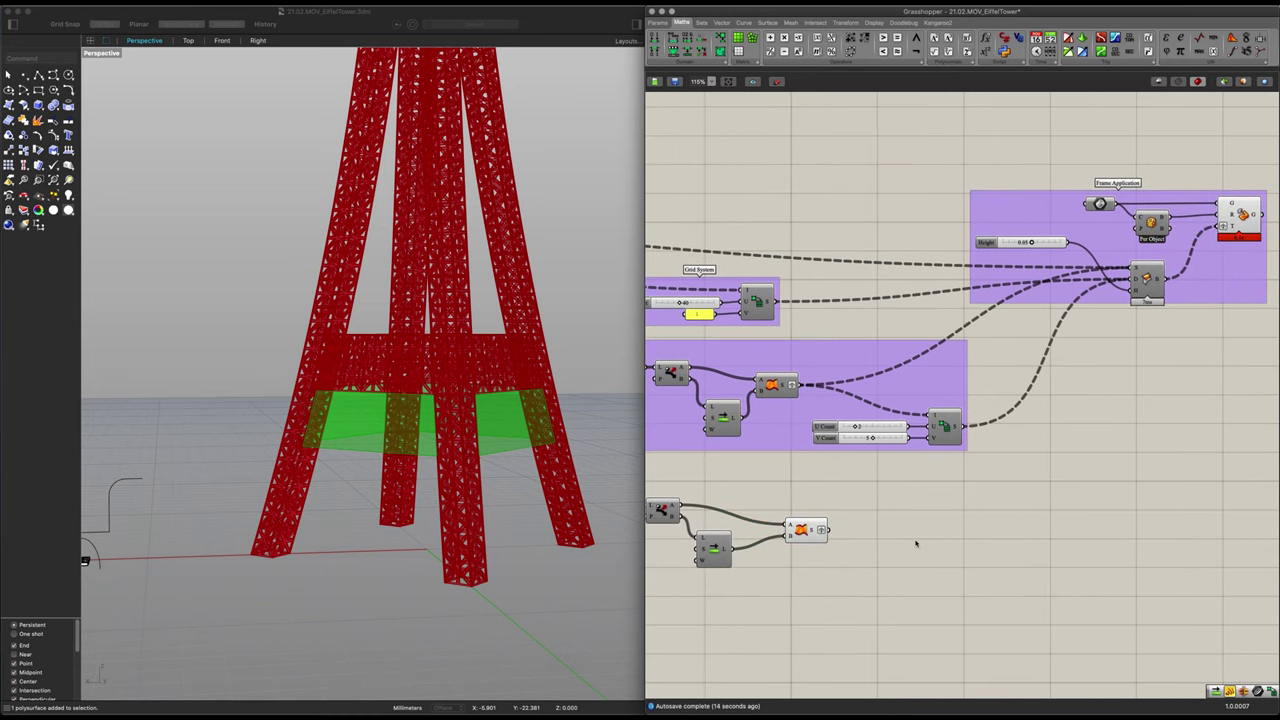
double_click(915, 540)
type("sur")
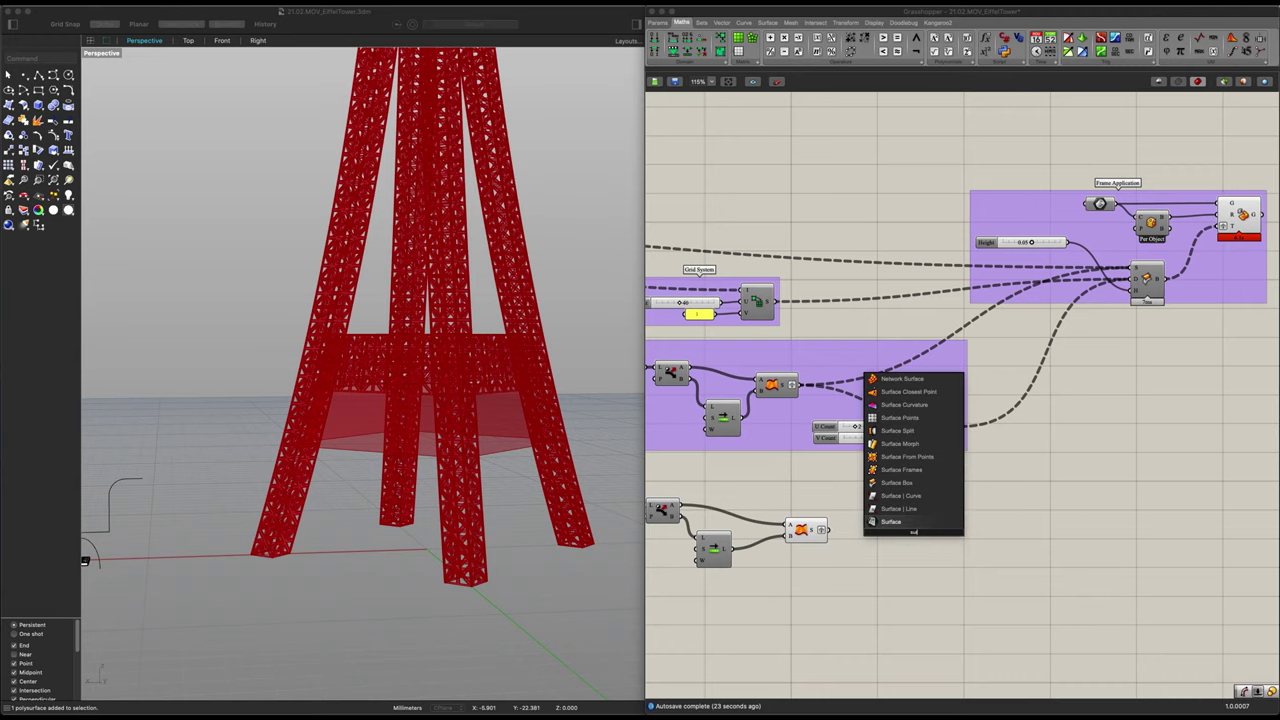
type("face box")
key("Up")
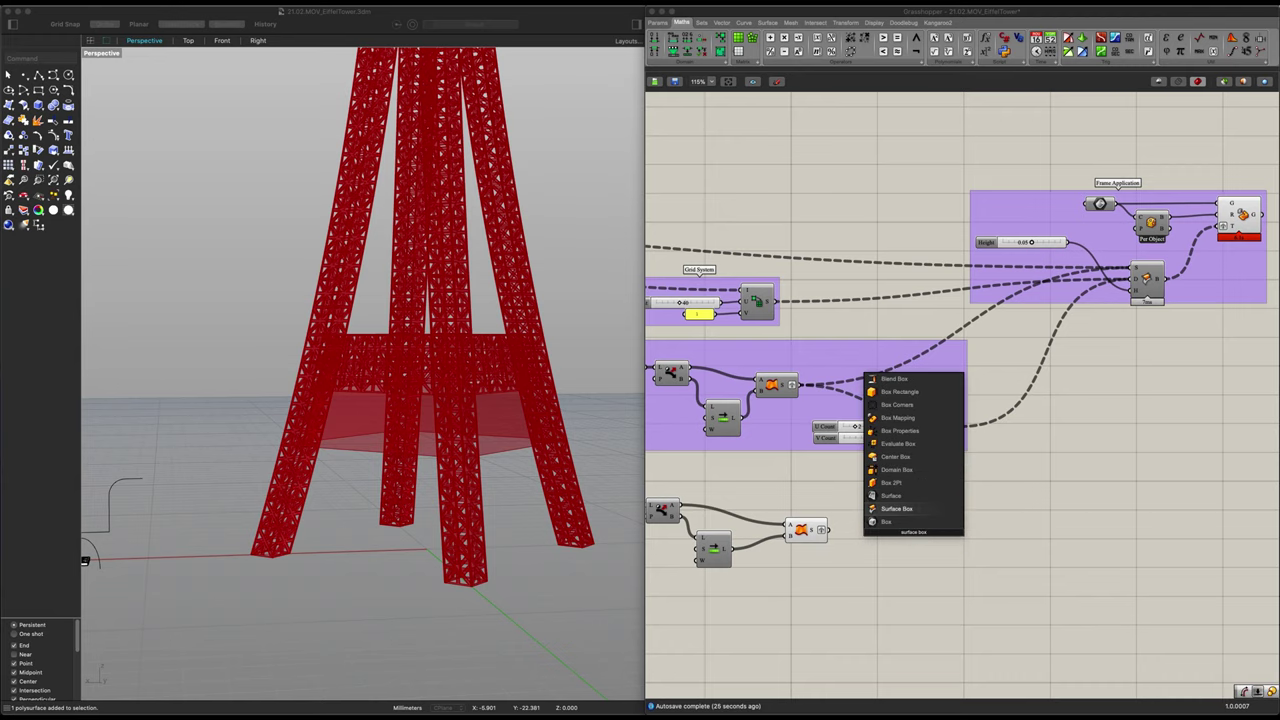
key("Return")
Connect the grafted Ruled Surface output to the Surface Box's S and D inputs and inspect the boxes between the legs
scroll(832, 532, "up", 1)
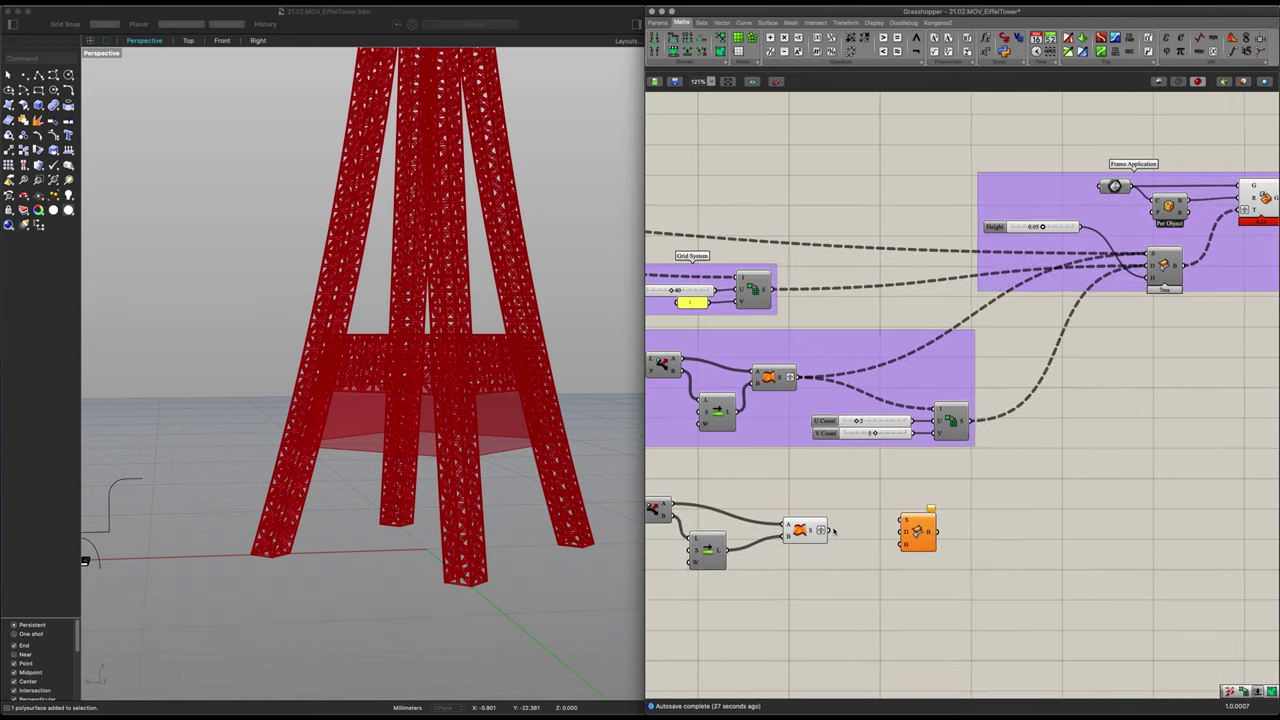
left_click(804, 531)
right_click_drag(579, 456, 486, 437)
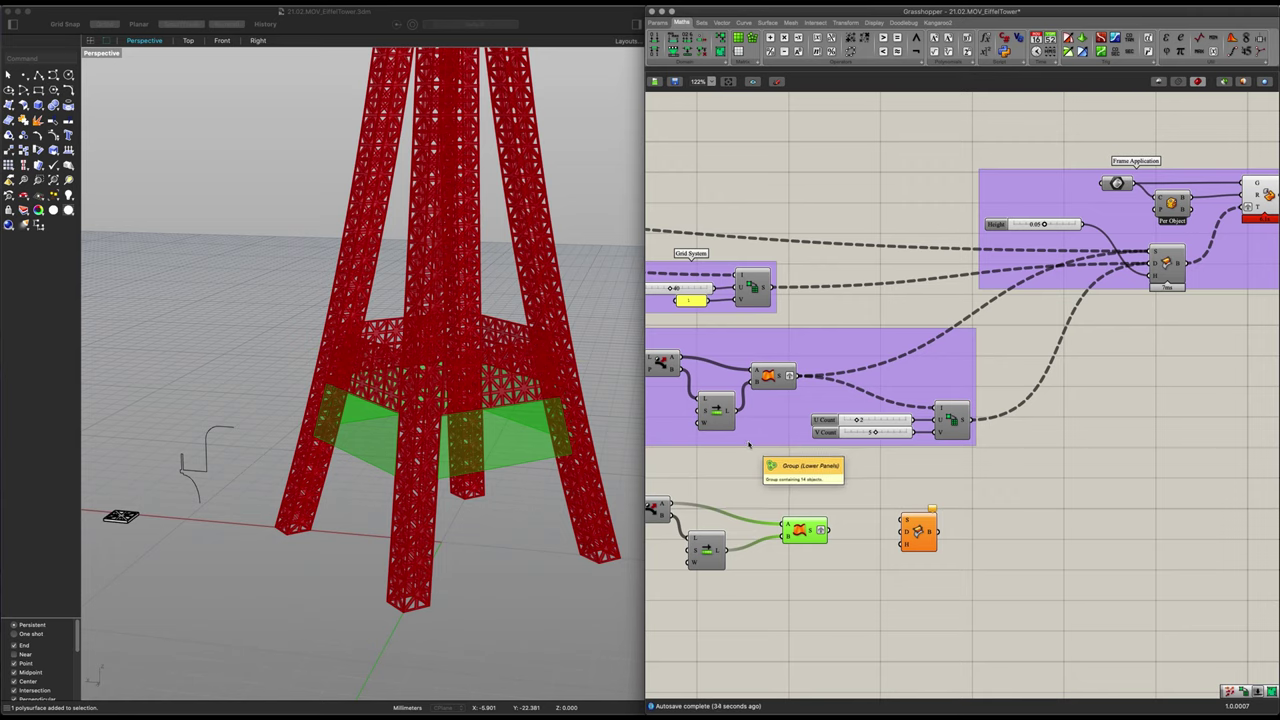
left_click(952, 418)
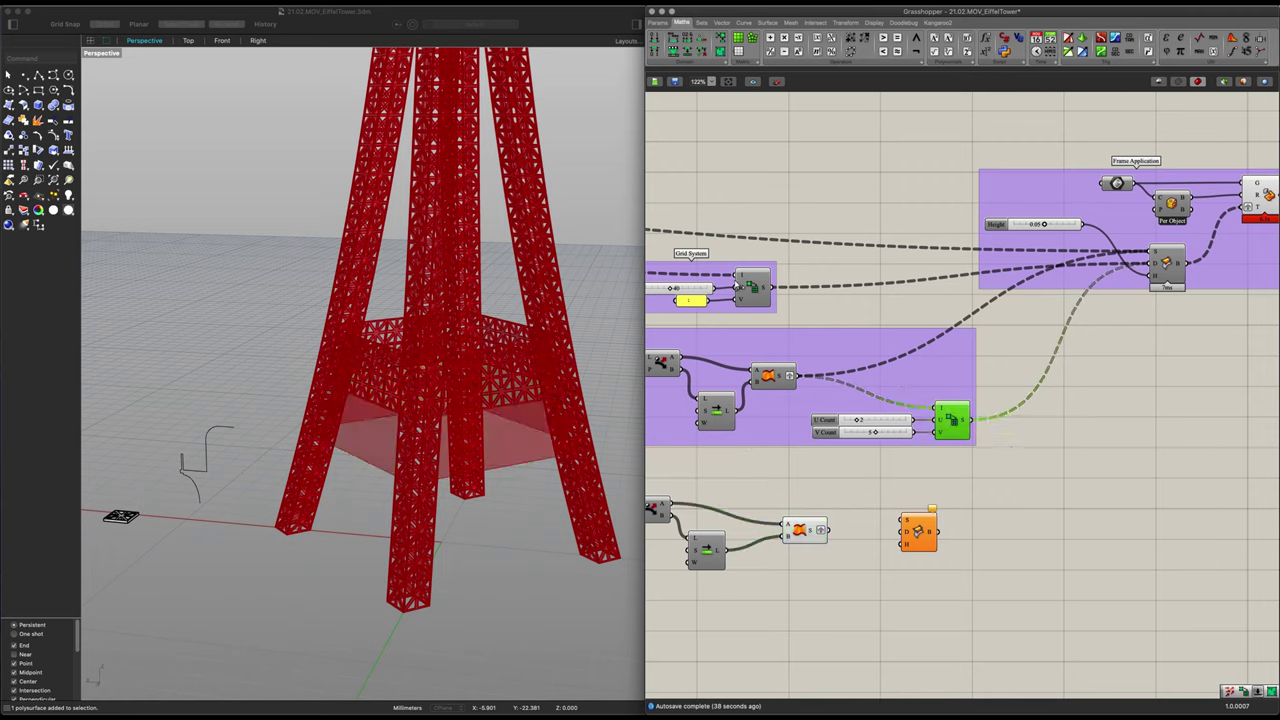
left_click(752, 286)
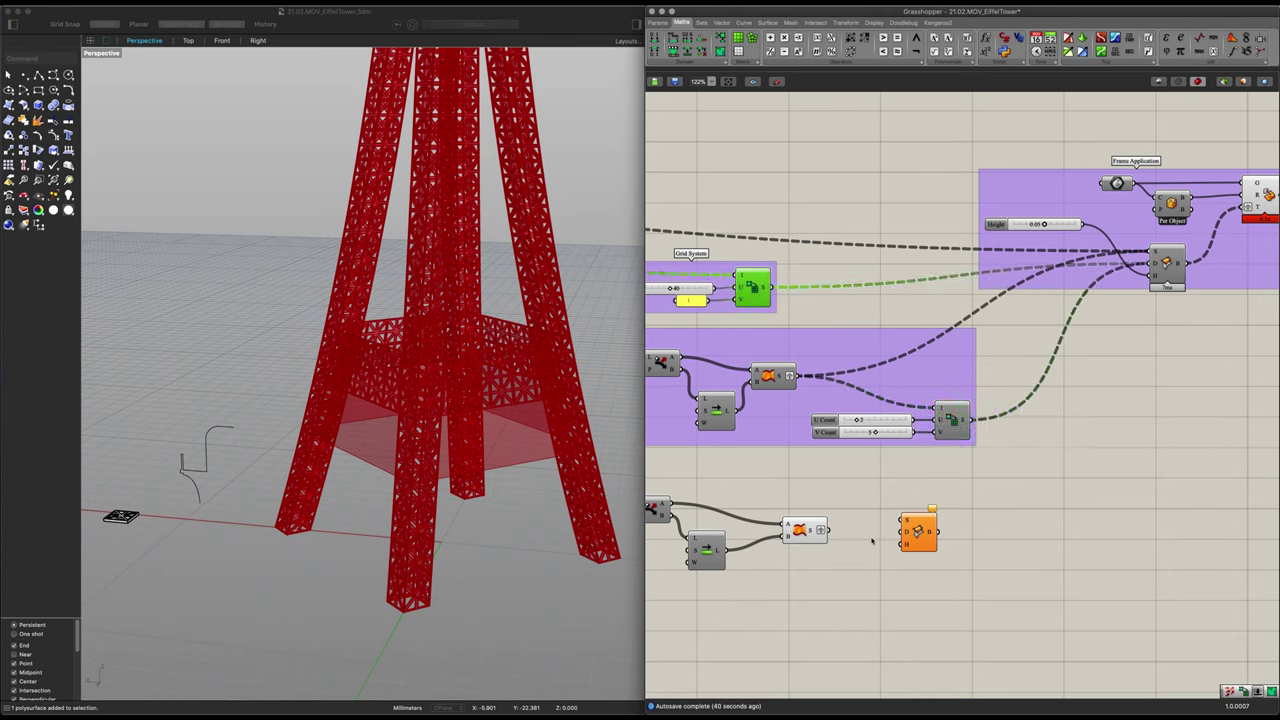
left_click_drag(827, 530, 940, 540)
right_click_drag(491, 384, 357, 407)
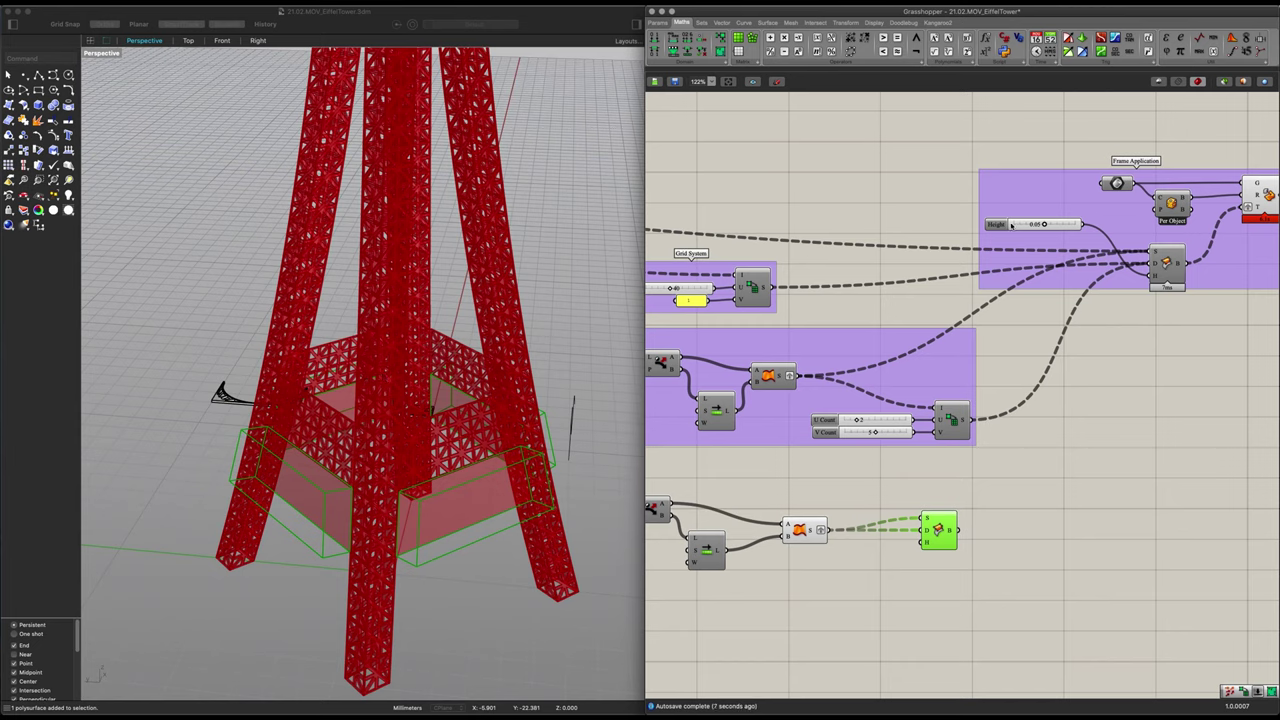
Copy the 0.05 Height slider beside the new Surface Box, connect it to the H input and tidy the placement
left_click(1011, 225)
left_click_drag(1011, 225, 825, 568, "alt")
scroll(914, 572, "up", 5)
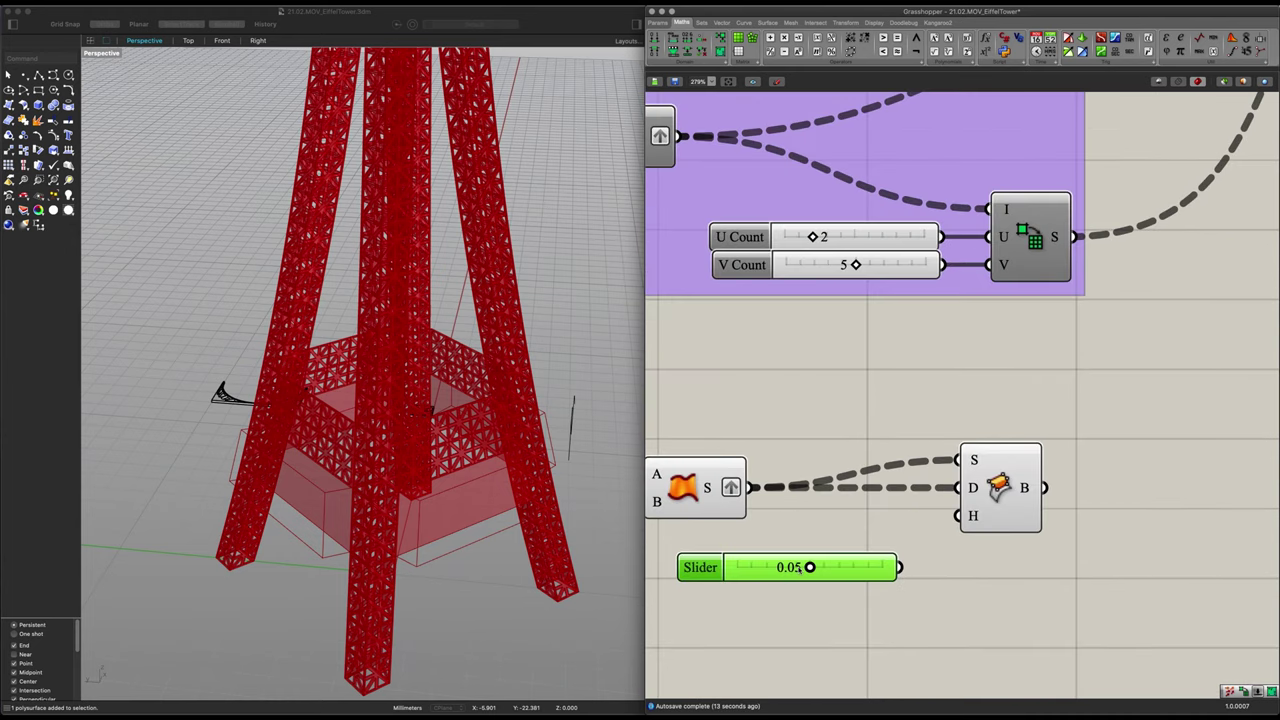
left_click_drag(906, 570, 970, 514)
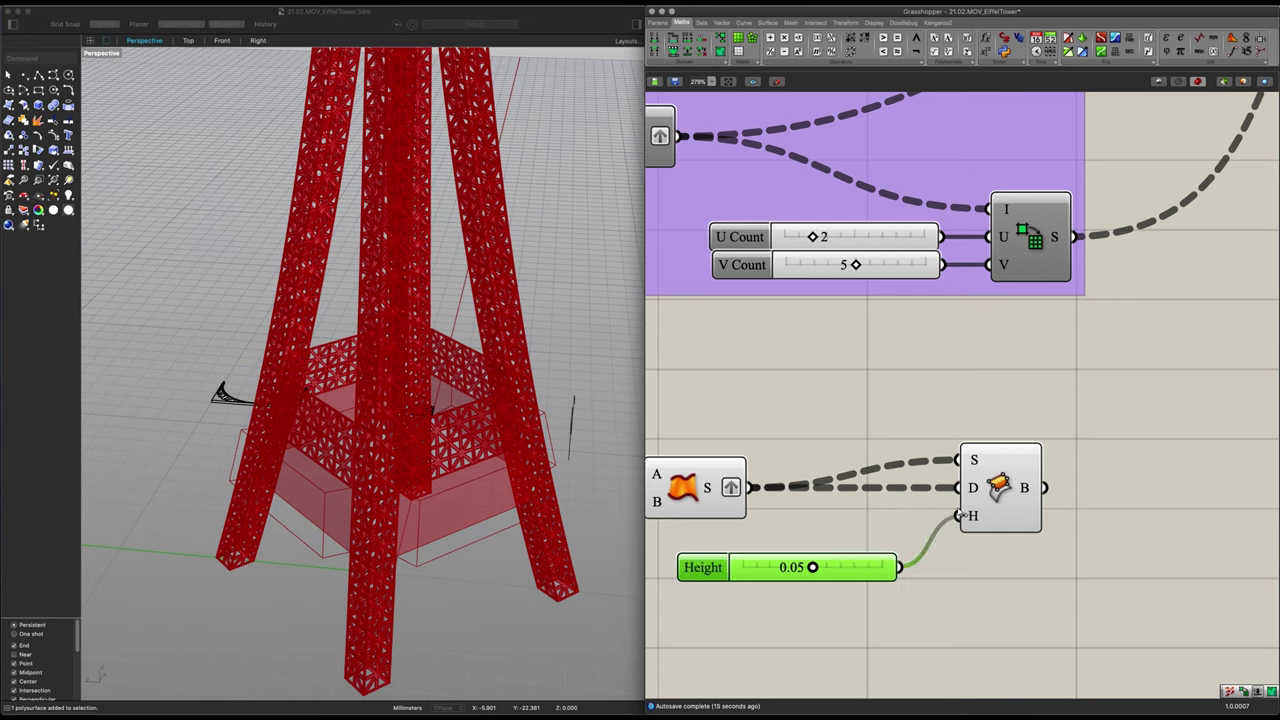
left_click_drag(720, 567, 759, 515)
left_click_drag(1053, 584, 871, 461)
left_click_drag(897, 523, 943, 559)
Hide the preview of the new Ruled Surface panels
scroll(785, 558, "down", 1)
scroll(786, 558, "down", 3)
left_click(801, 515)
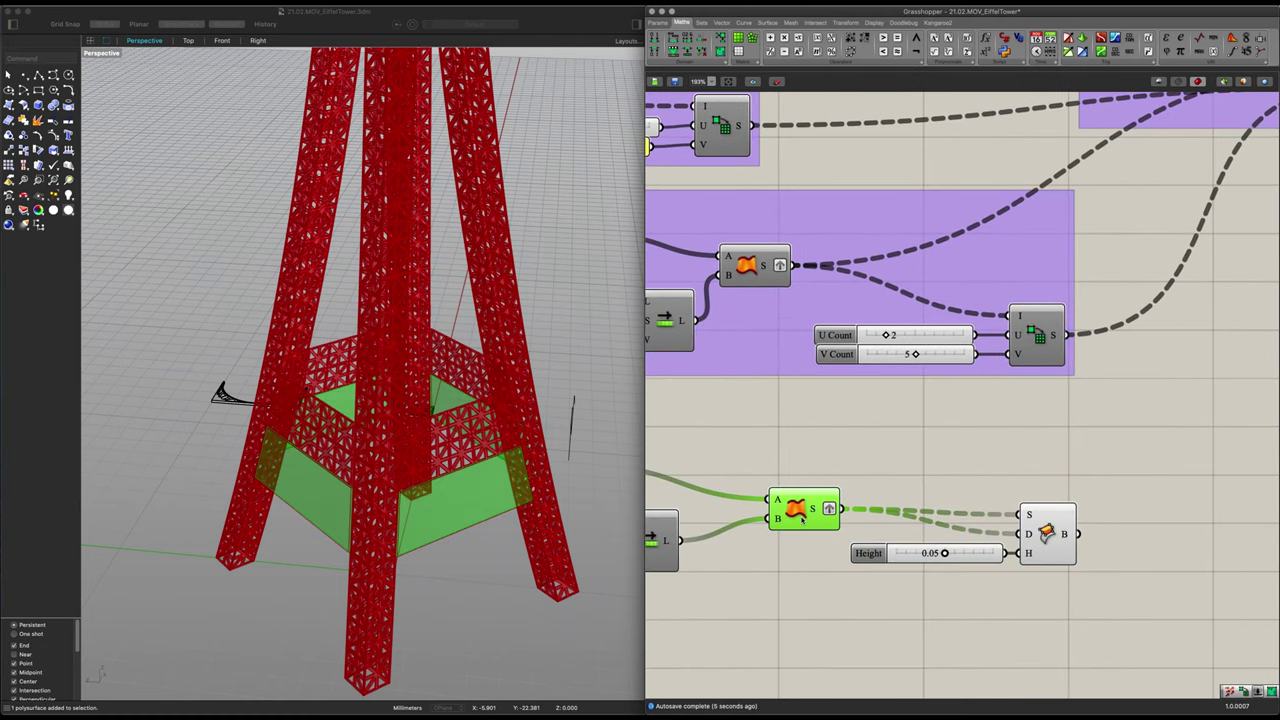
scroll(898, 461, "down", 2)
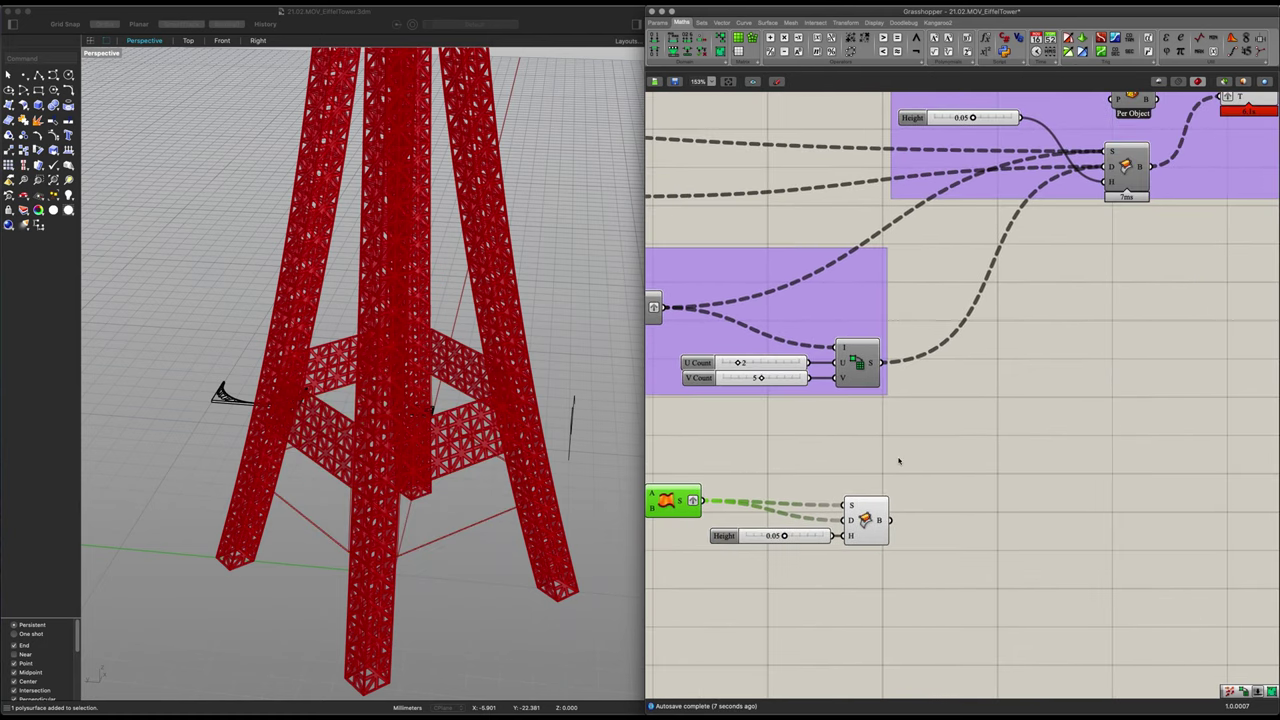
left_click(937, 520)
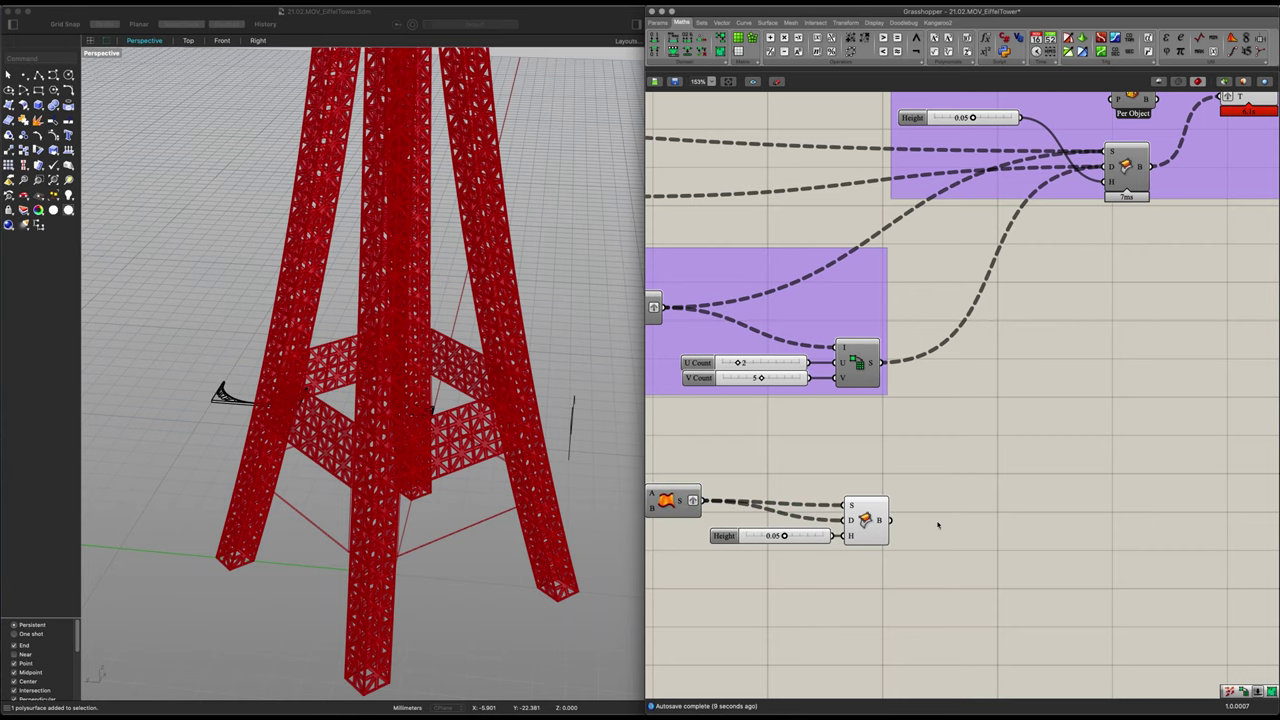
Add a Box Morph component after the new Surface Box
scroll(986, 409, "up", 5)
scroll(986, 409, "right", 5)
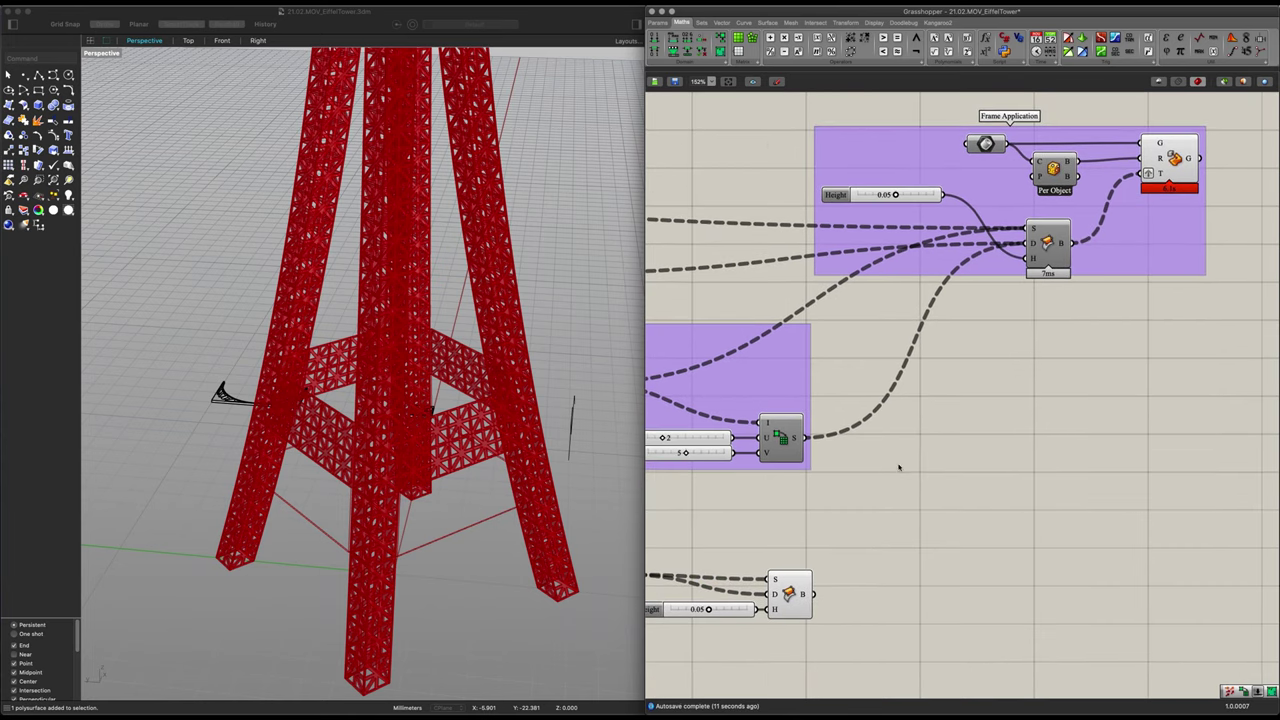
scroll(898, 467, "down", 4)
scroll(898, 467, "left", 2)
double_click(910, 474)
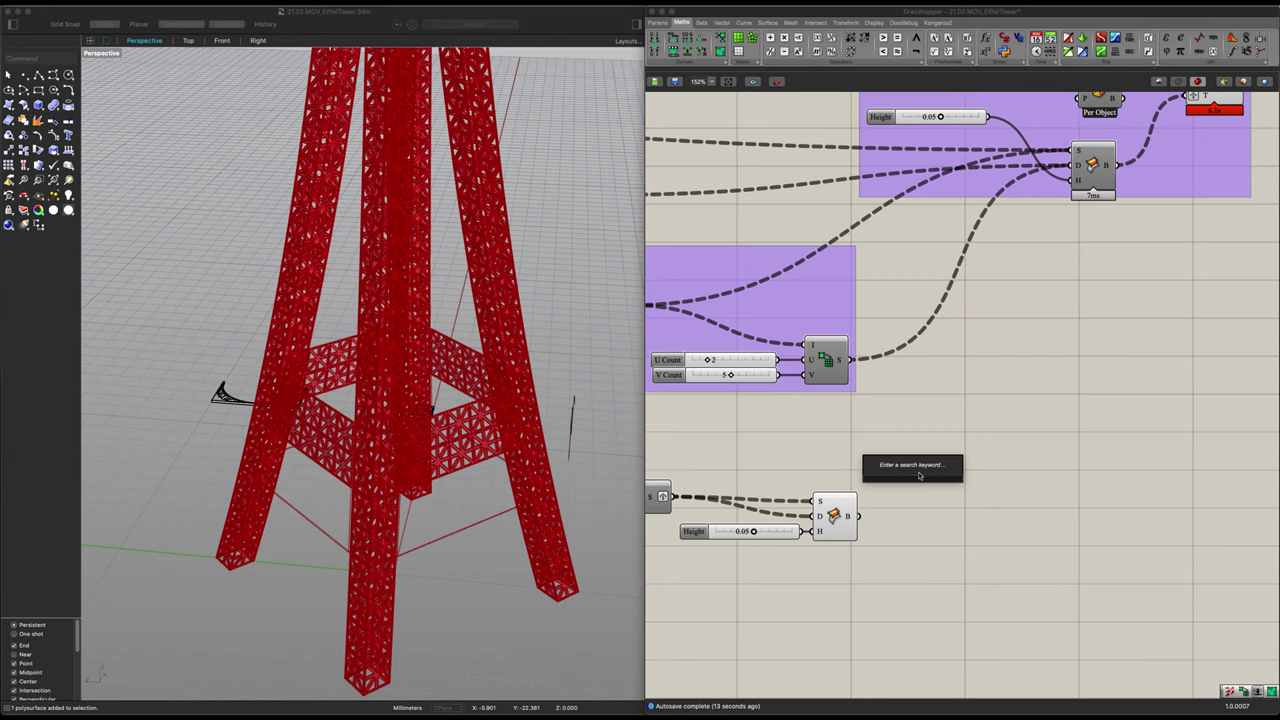
type("box")
type("mo")
key("Up")
key("Return")
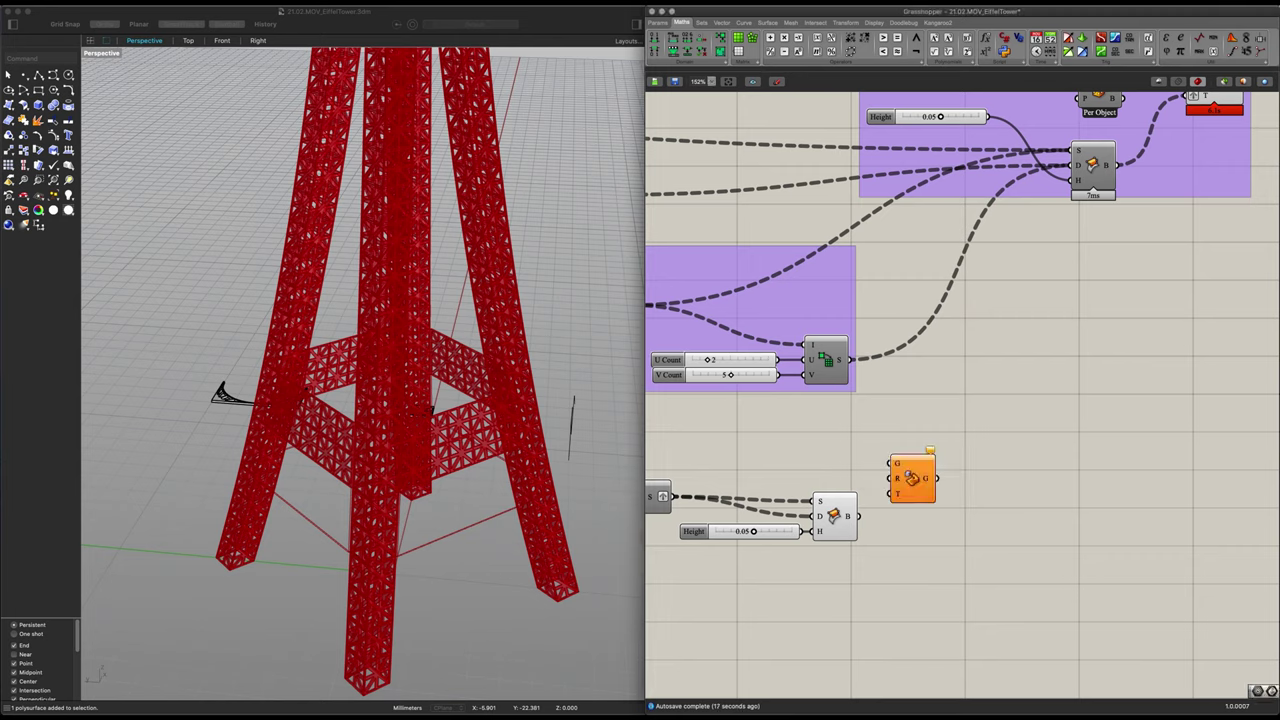
Connect the Surface Box's B output to the Box Morph's T input and graft that input
left_click_drag(859, 517, 928, 465)
right_click(928, 464)
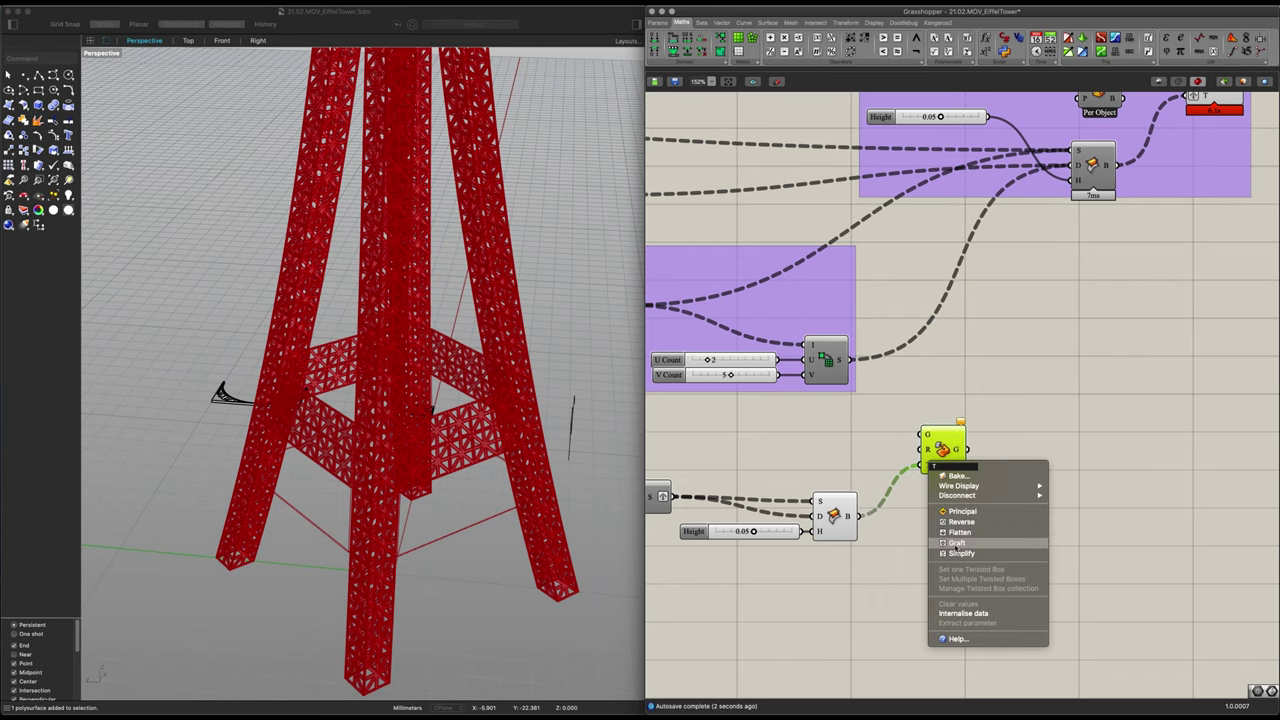
left_click(956, 548)
Add a Brep parameter above the new Surface Box
right_click_drag(929, 482, 1057, 528)
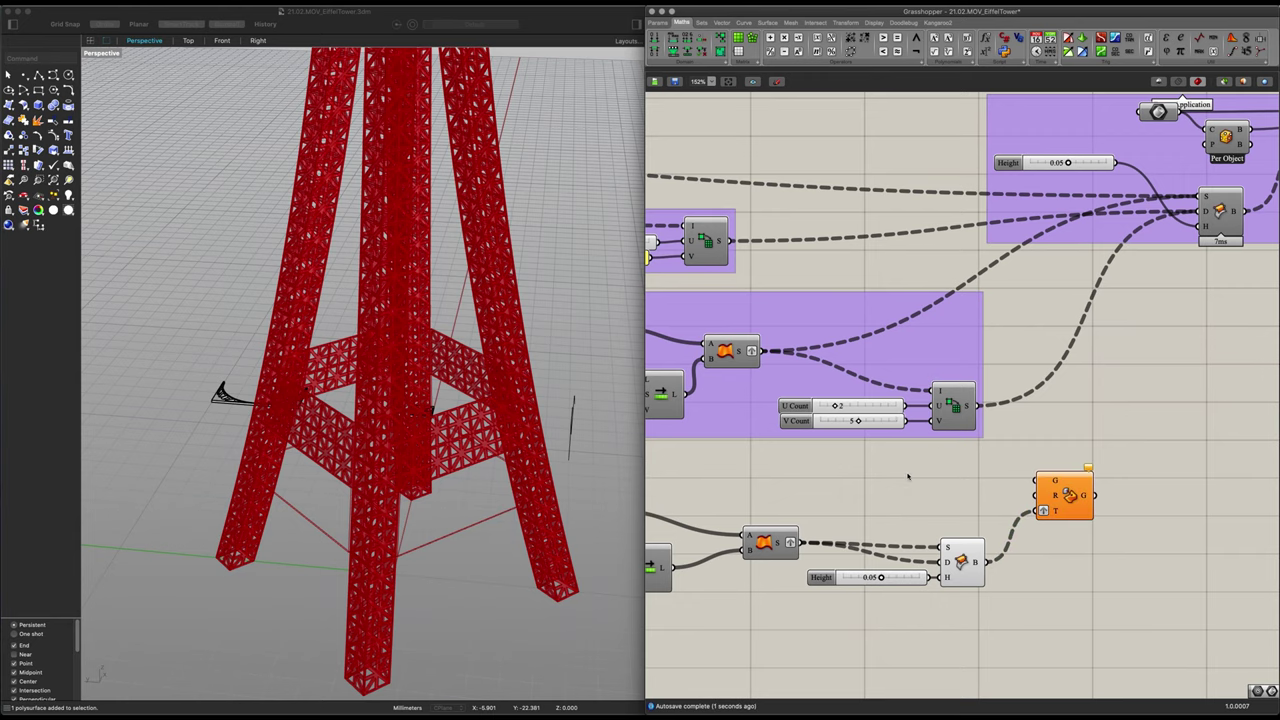
double_click(908, 476)
type("brep")
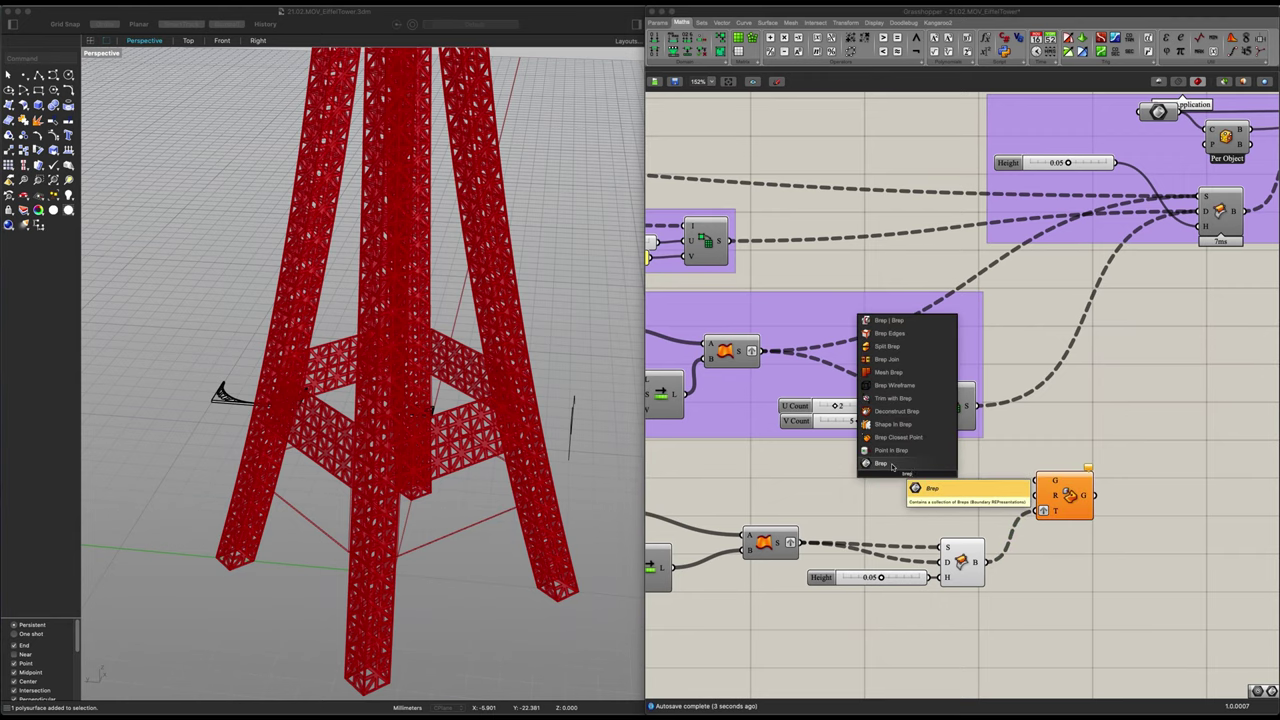
left_click(892, 464)
Reference all pieces of the modelled arch as multiple breps in the new Brep parameter and shift the parameter aside
scroll(551, 501, "down", 5)
right_click_drag(551, 501, 425, 550)
scroll(330, 565, "up", 5)
right_click_drag(330, 565, 469, 575, "shift")
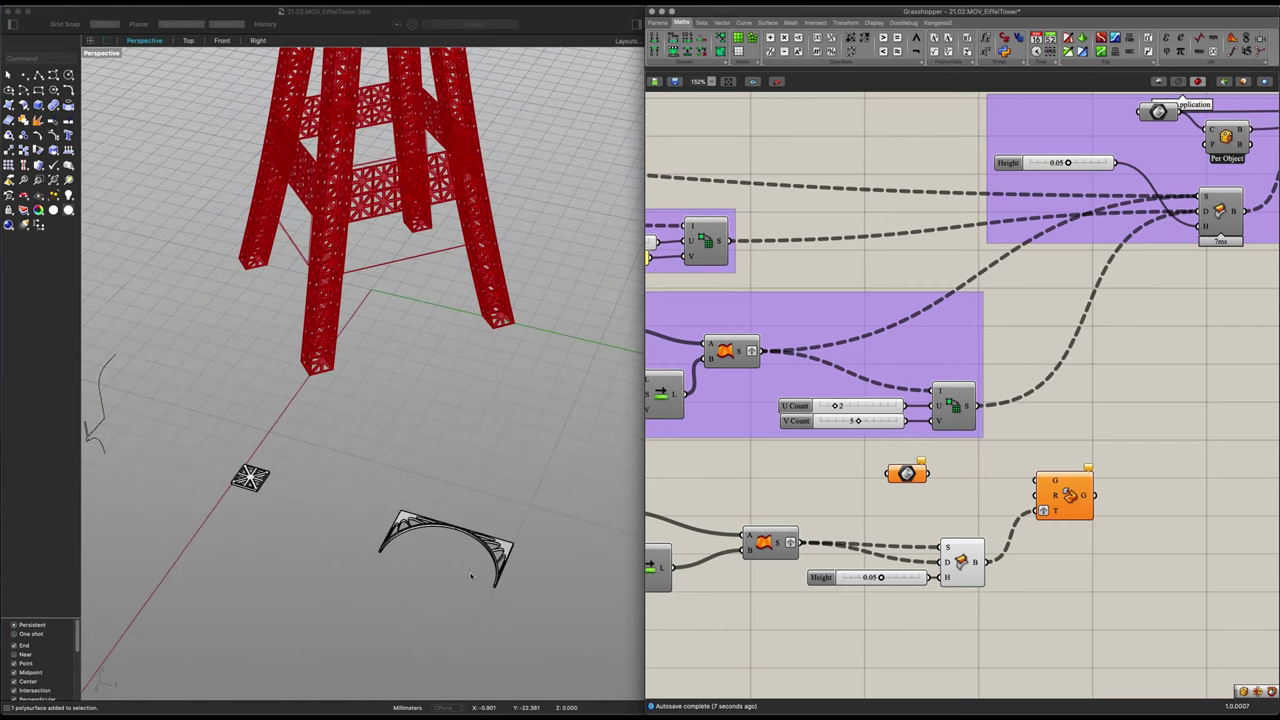
left_click(906, 473)
right_click(908, 474)
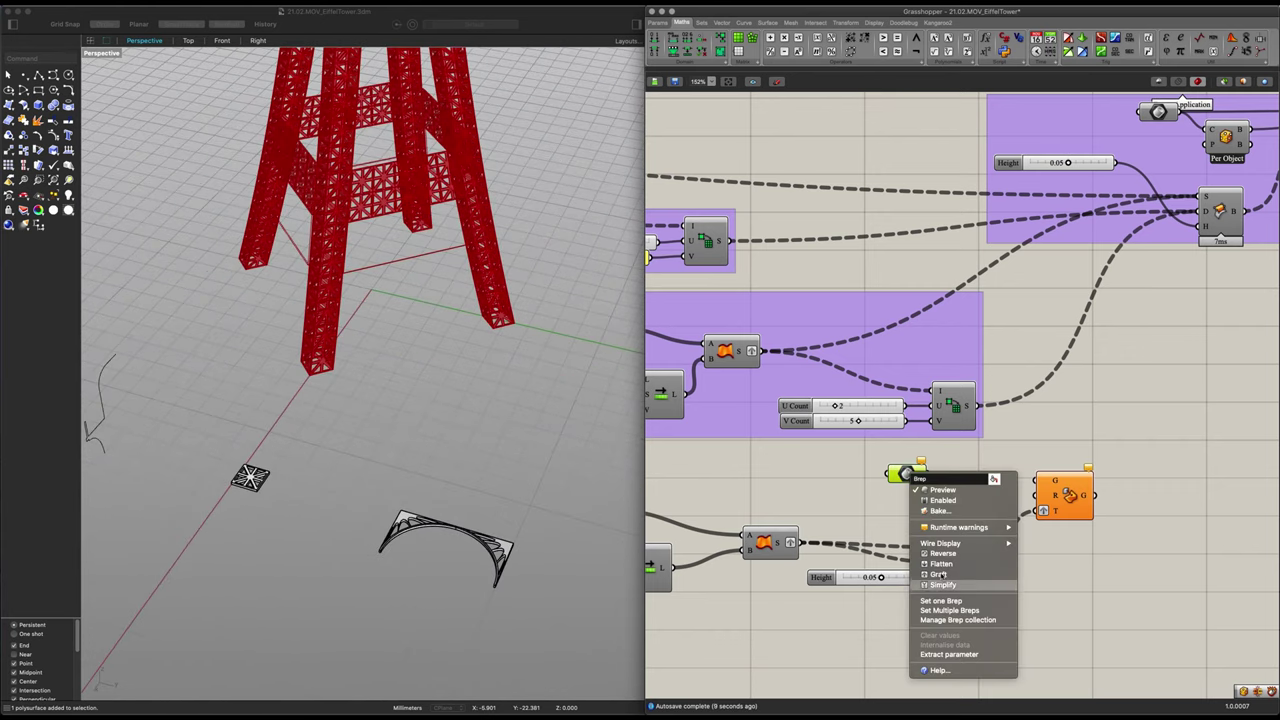
left_click(955, 612)
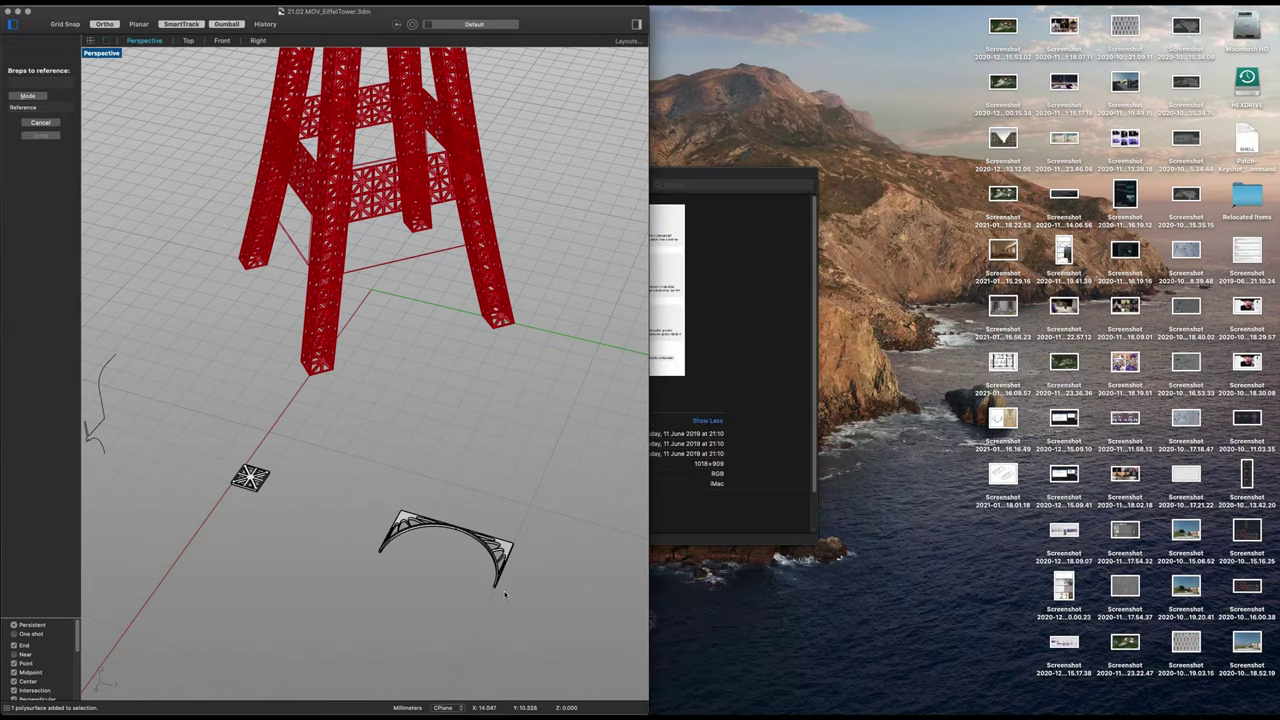
left_click_drag(481, 543, 351, 483)
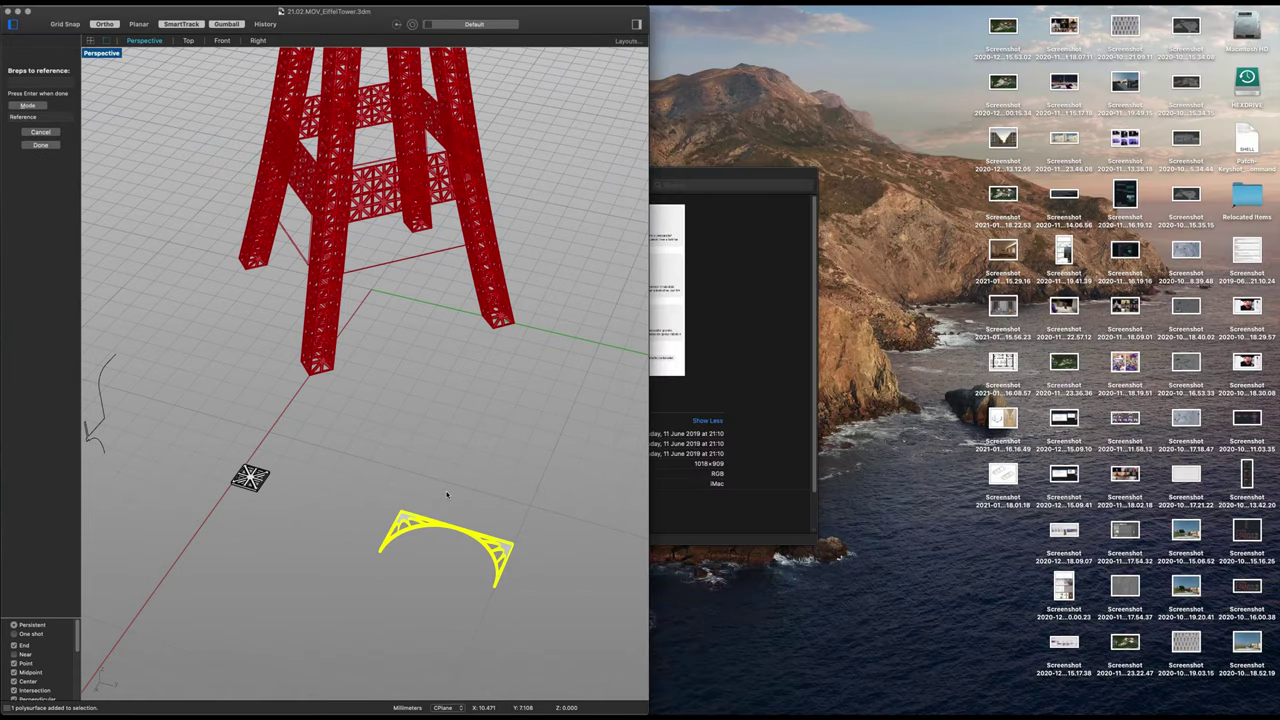
key("Return")
left_click_drag(907, 474, 871, 467)
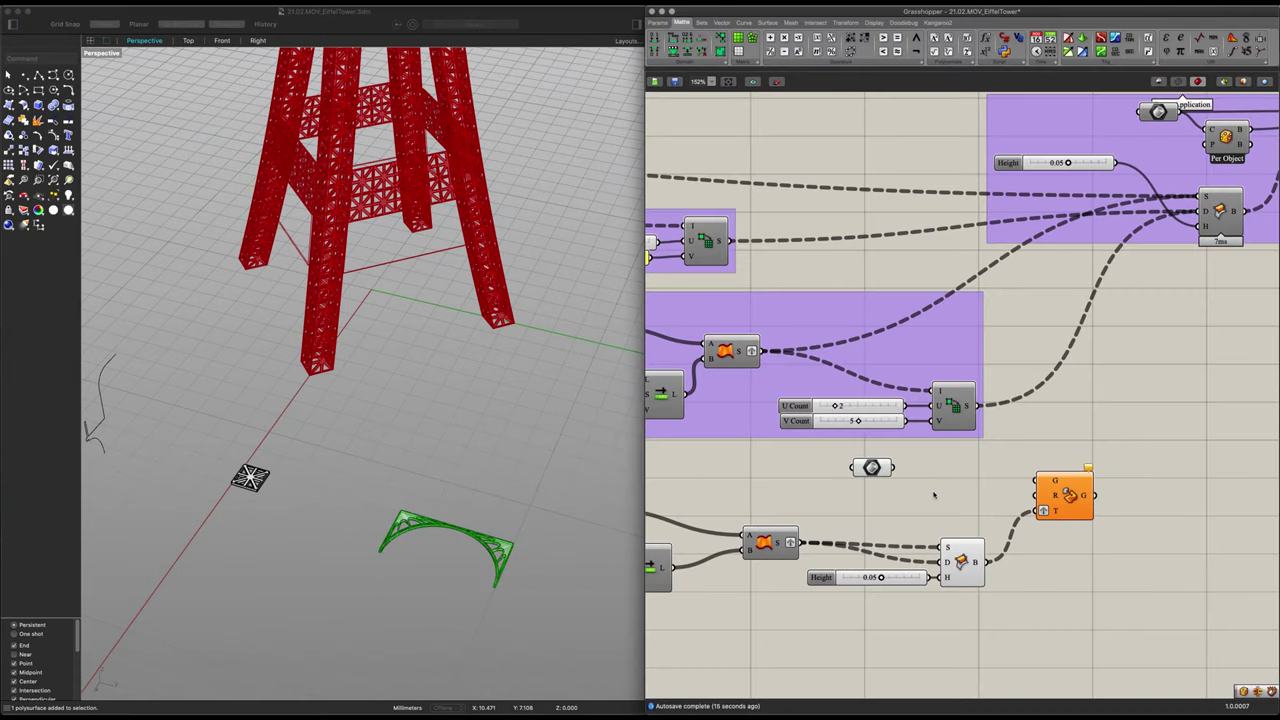
Add a Bounding Box component, feed the arch Brep into its C input and switch it to Union Box
double_click(933, 491)
type("bounds")
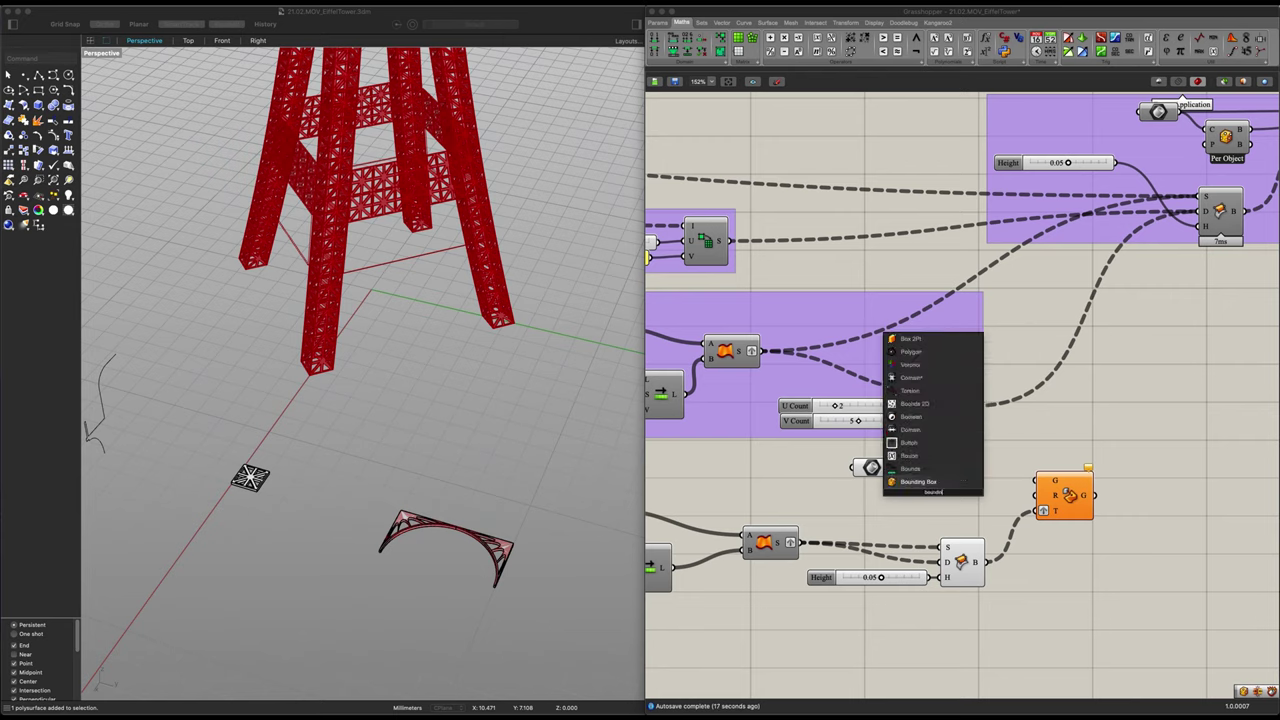
key("Return")
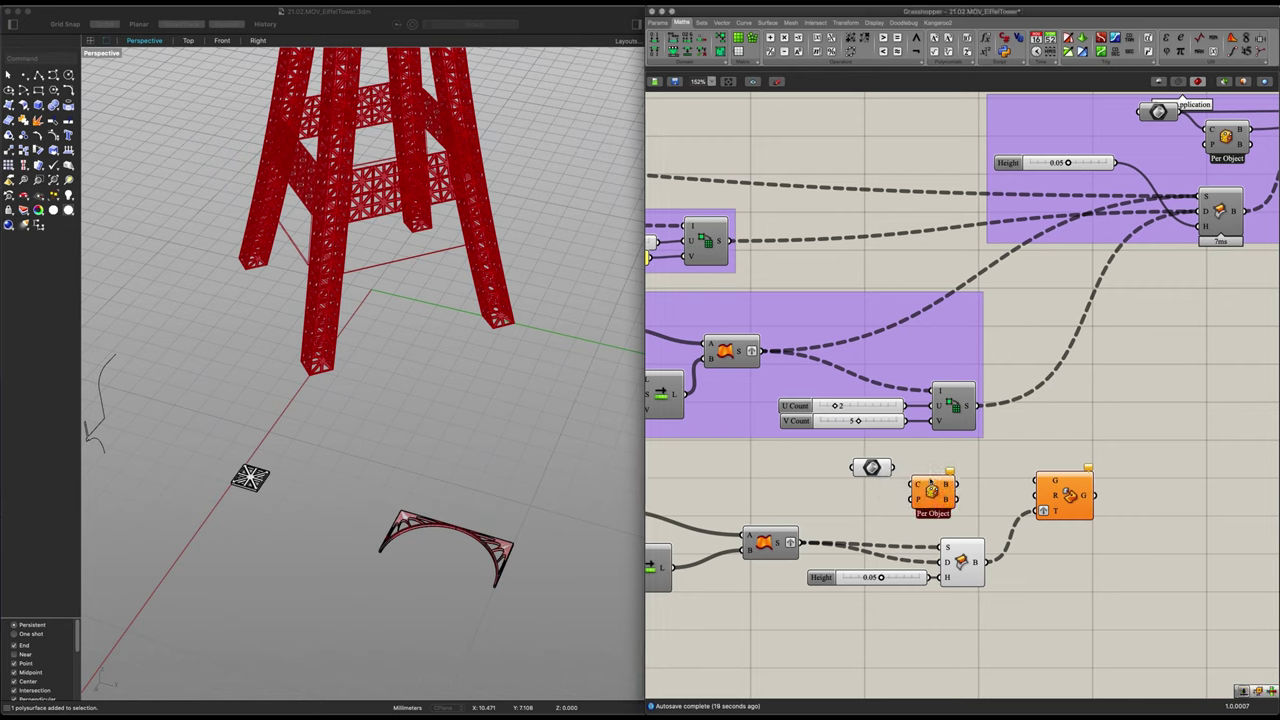
left_click_drag(893, 467, 930, 497)
left_click(930, 495)
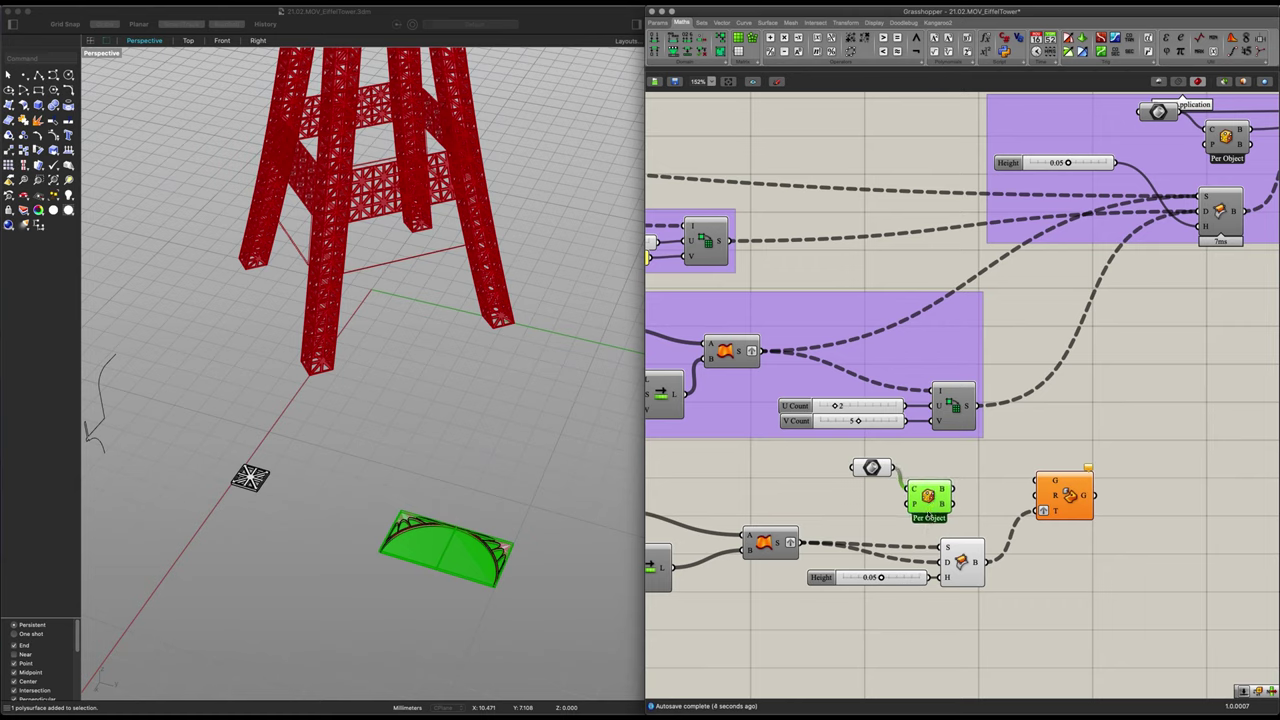
right_click(928, 505)
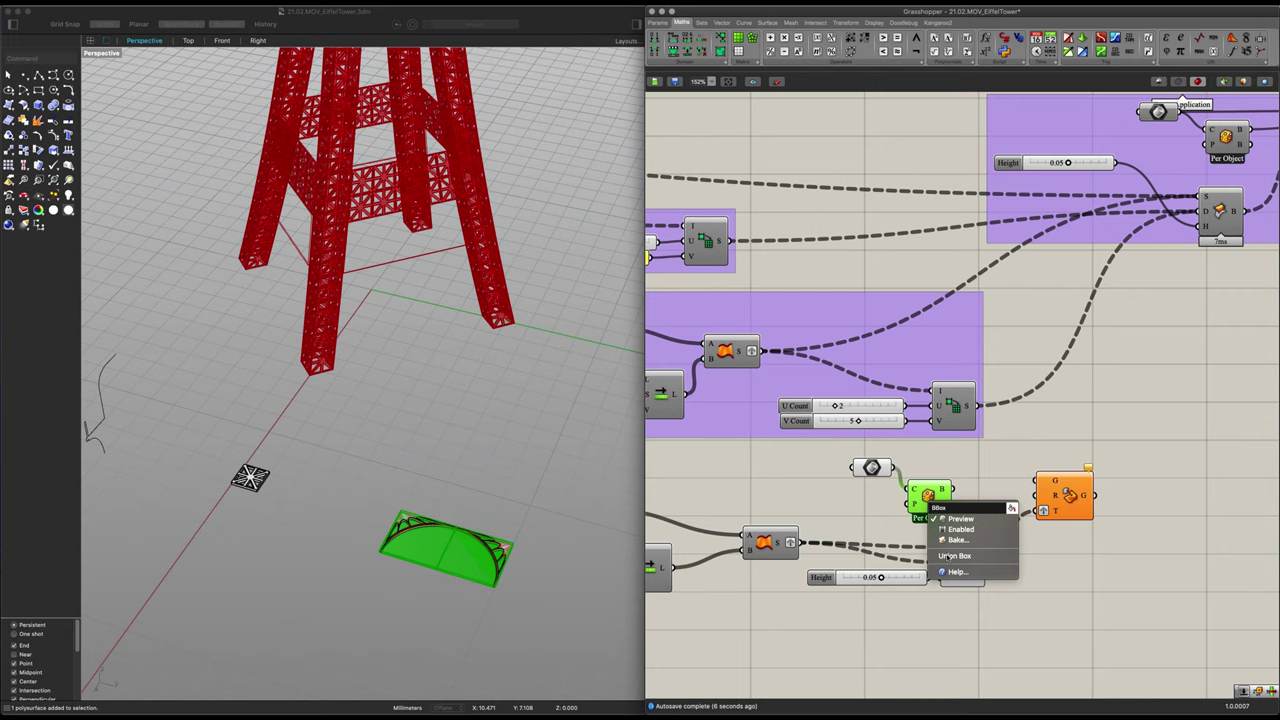
left_click(960, 554)
Connect the Bounding Box output to the Box Morph's R input and the arch Brep to its G input
left_click_drag(954, 489, 1027, 498)
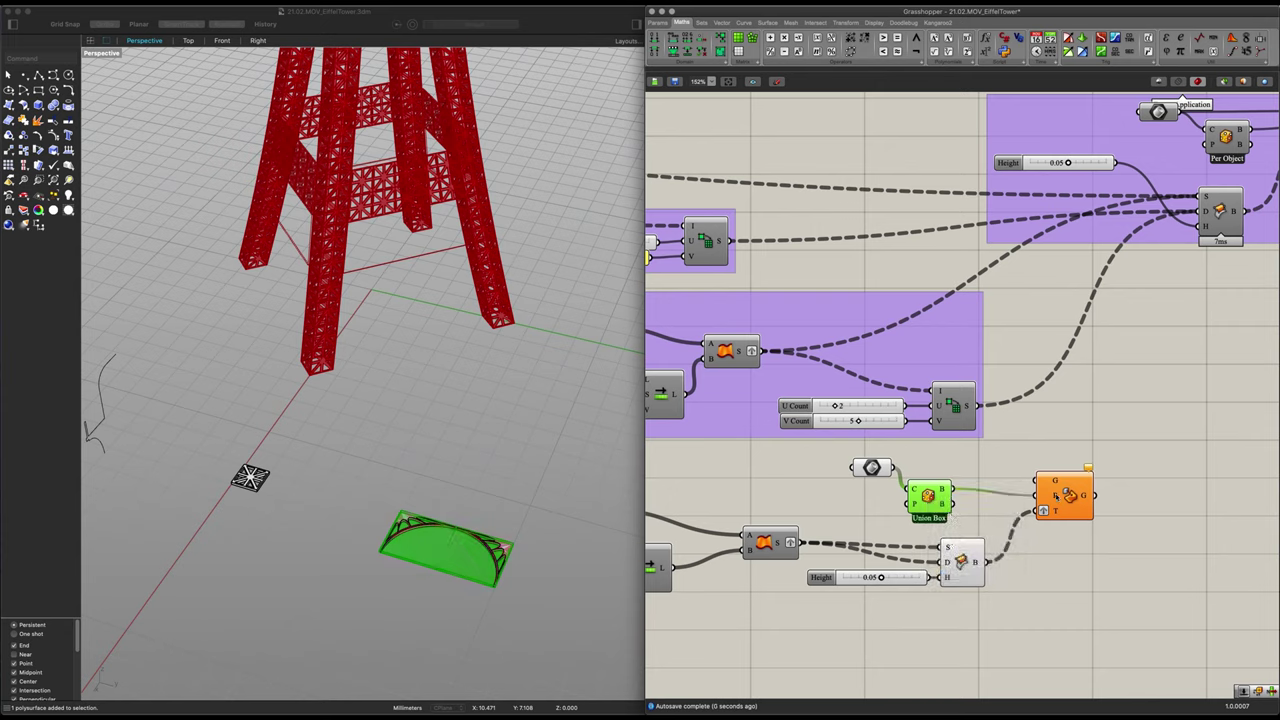
right_click_drag(993, 473, 972, 471)
left_click_drag(943, 454, 1021, 477)
left_click(1045, 494)
left_click(970, 541)
Hide the previews of the arch Brep, Bounding Box and Surface Box, and inspect the morphed arches between the legs
left_click_drag(980, 610, 818, 462)
left_click(1050, 509)
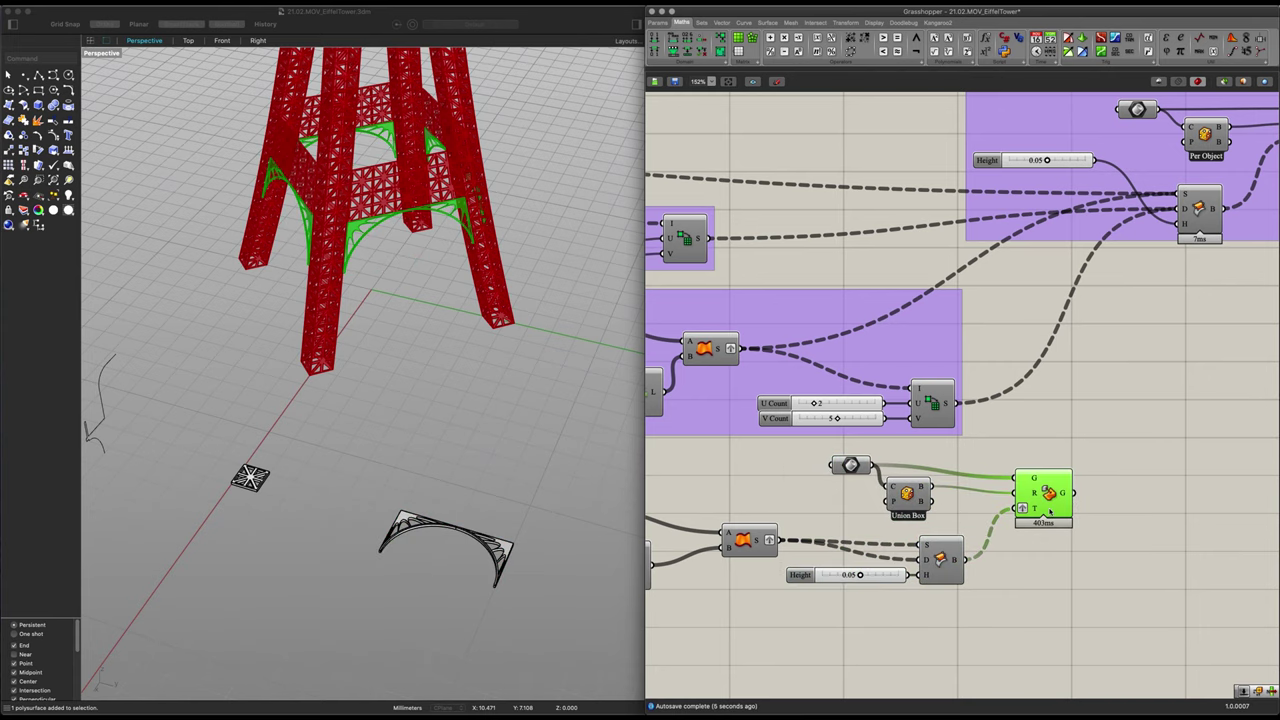
right_click_drag(563, 413, 475, 341)
scroll(475, 341, "up", 5)
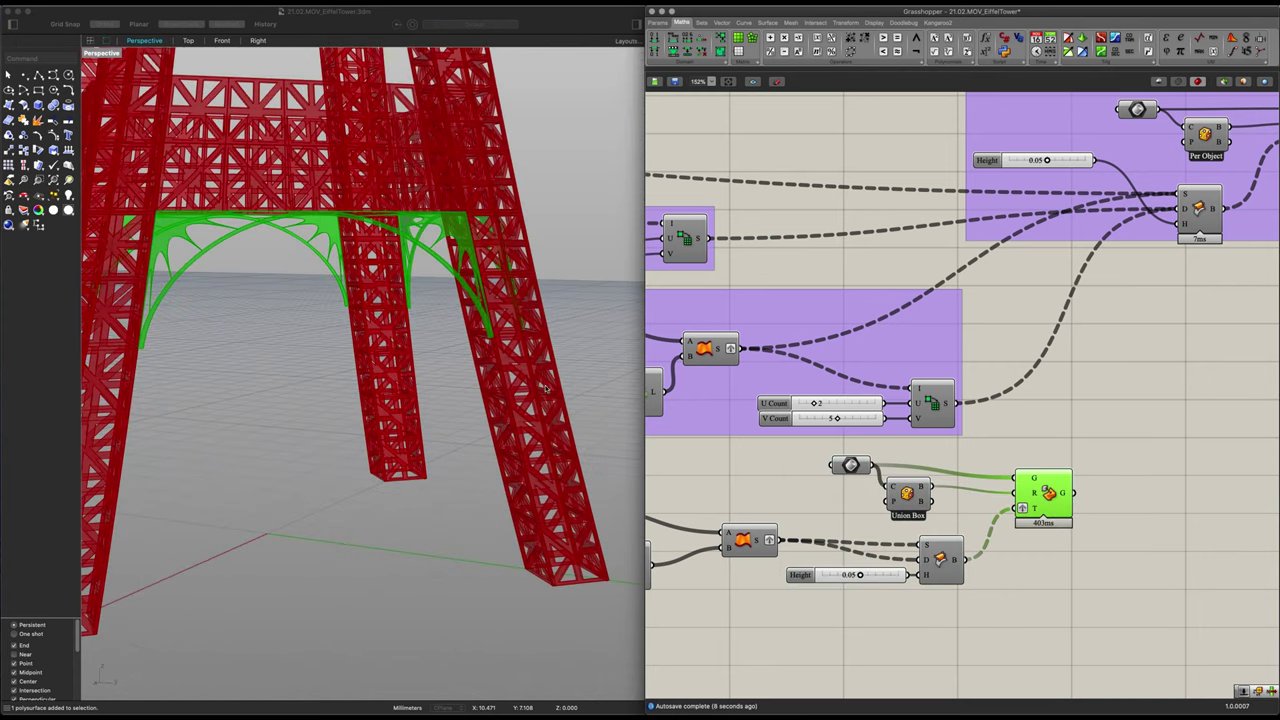
Highlight the Box Morph result and examine how the morphed arches sit between the tower legs from several angles
left_click(772, 517)
right_click_drag(249, 391, 420, 414)
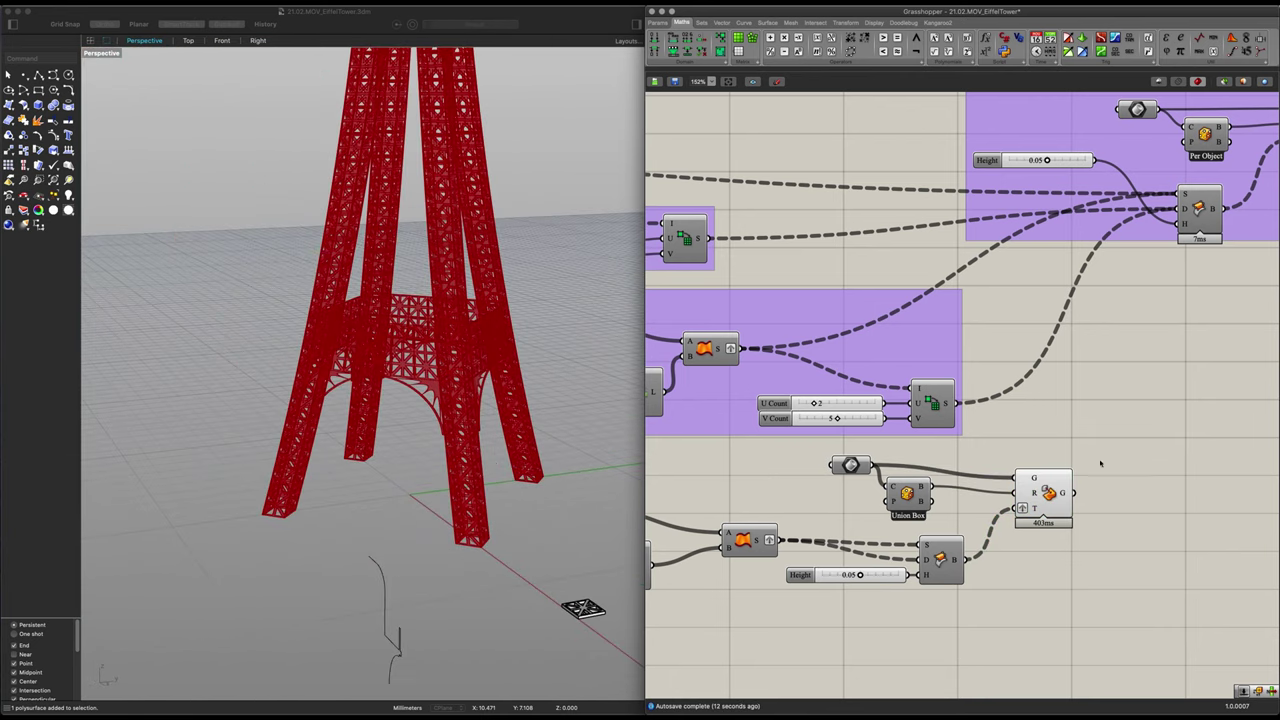
left_click(1037, 492)
scroll(454, 469, "down", 10)
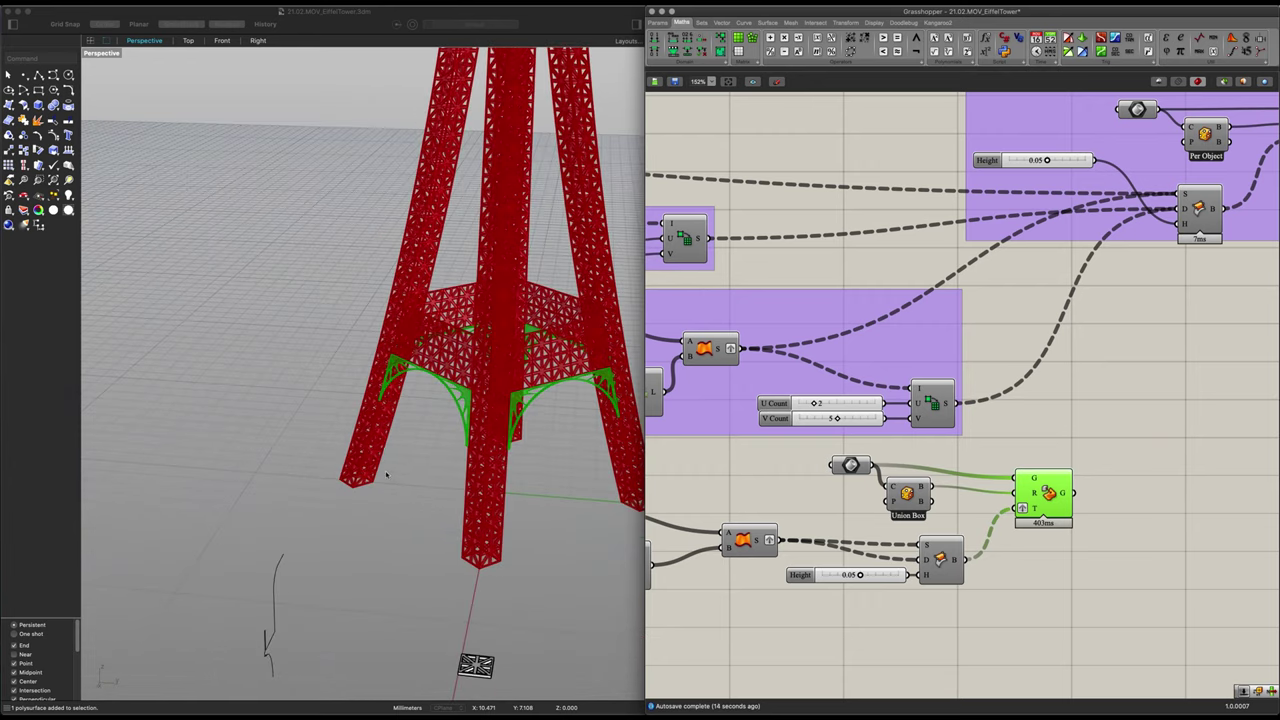
scroll(390, 457, "up", 5)
left_click(1111, 576)
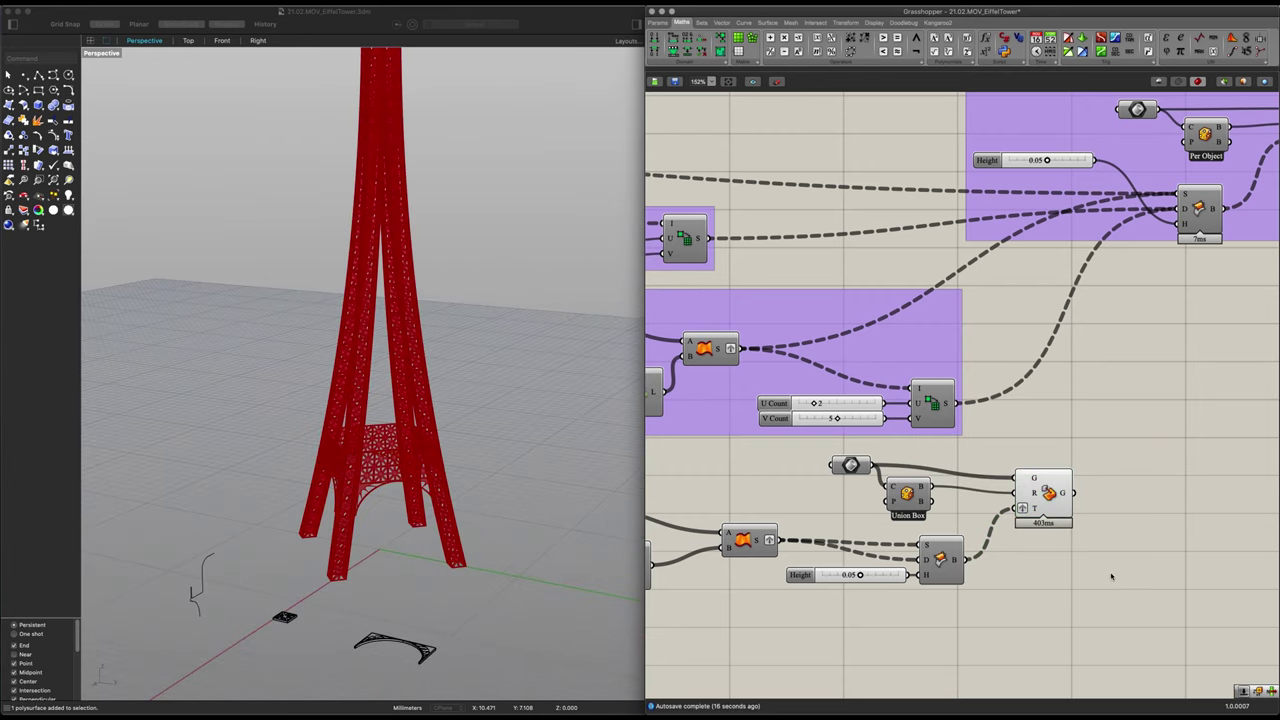
scroll(1029, 537, "down", 5)
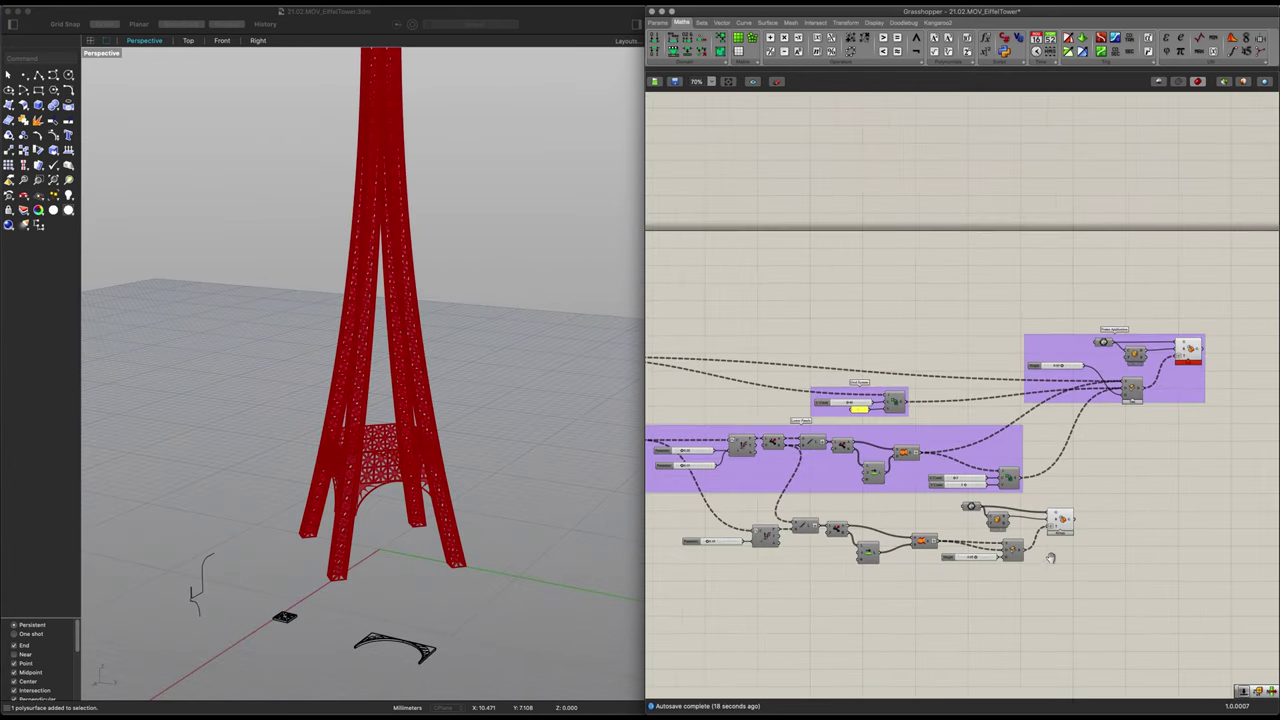
Group all the arch components and name the group Archs
left_click(1066, 520)
left_click(1111, 596)
left_click_drag(1111, 596, 684, 499)
middle_click(881, 528)
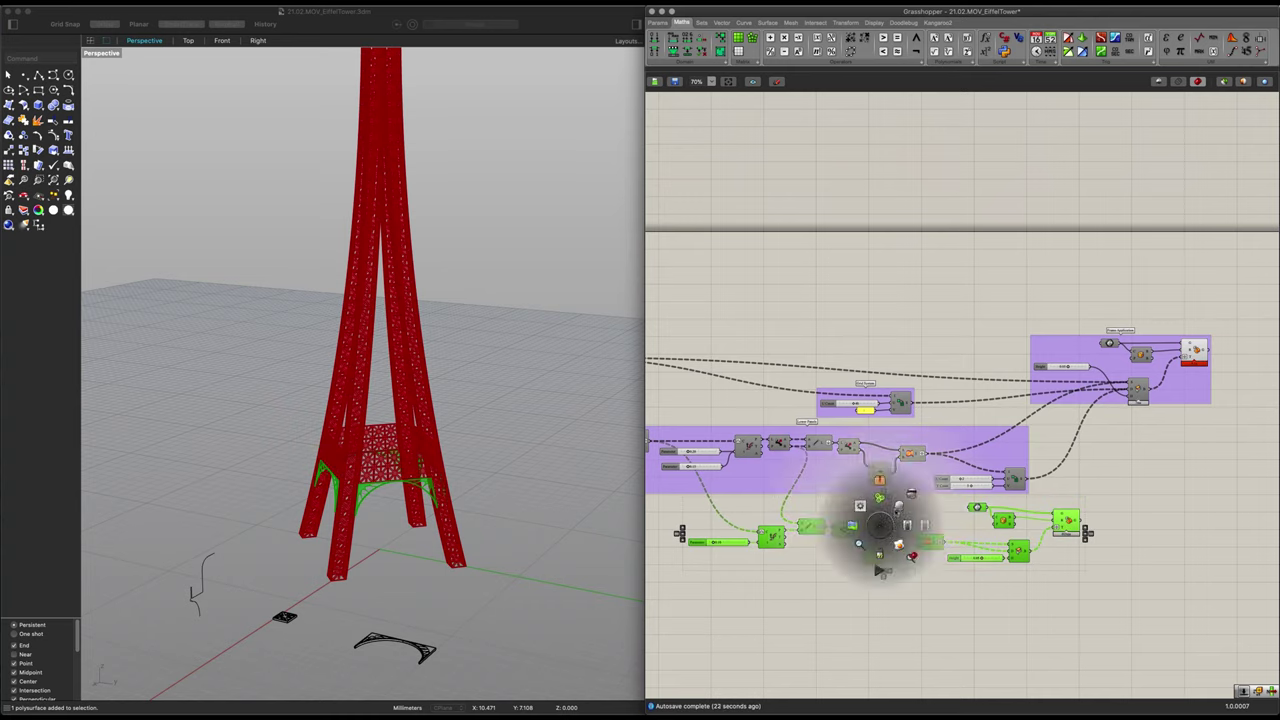
left_click(884, 497)
scroll(890, 519, "up", 3)
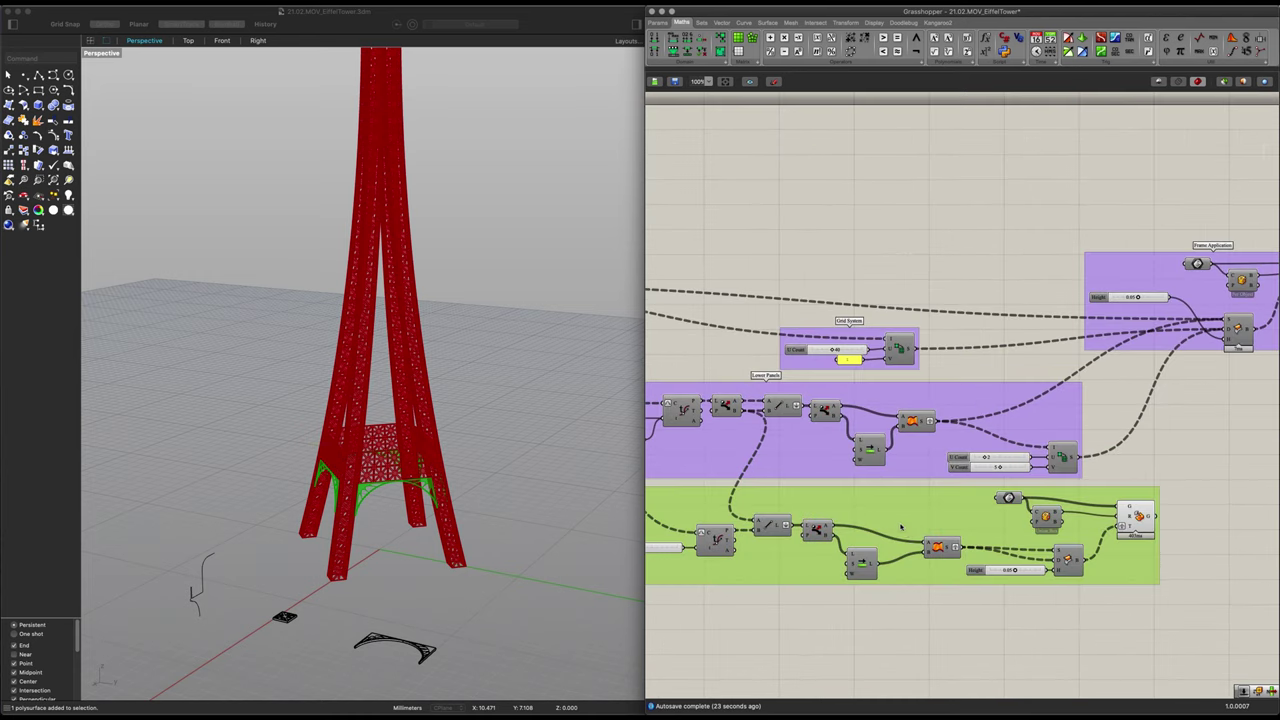
right_click(890, 519)
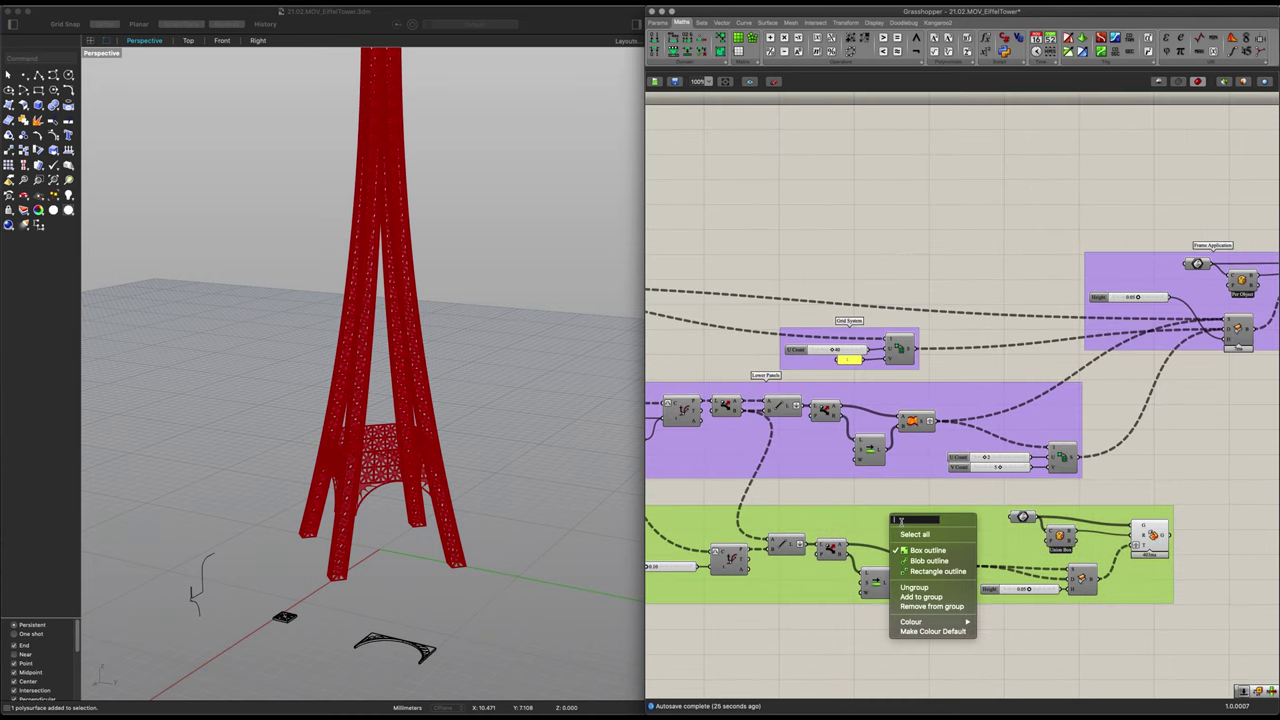
type("Arche")
key("Return")
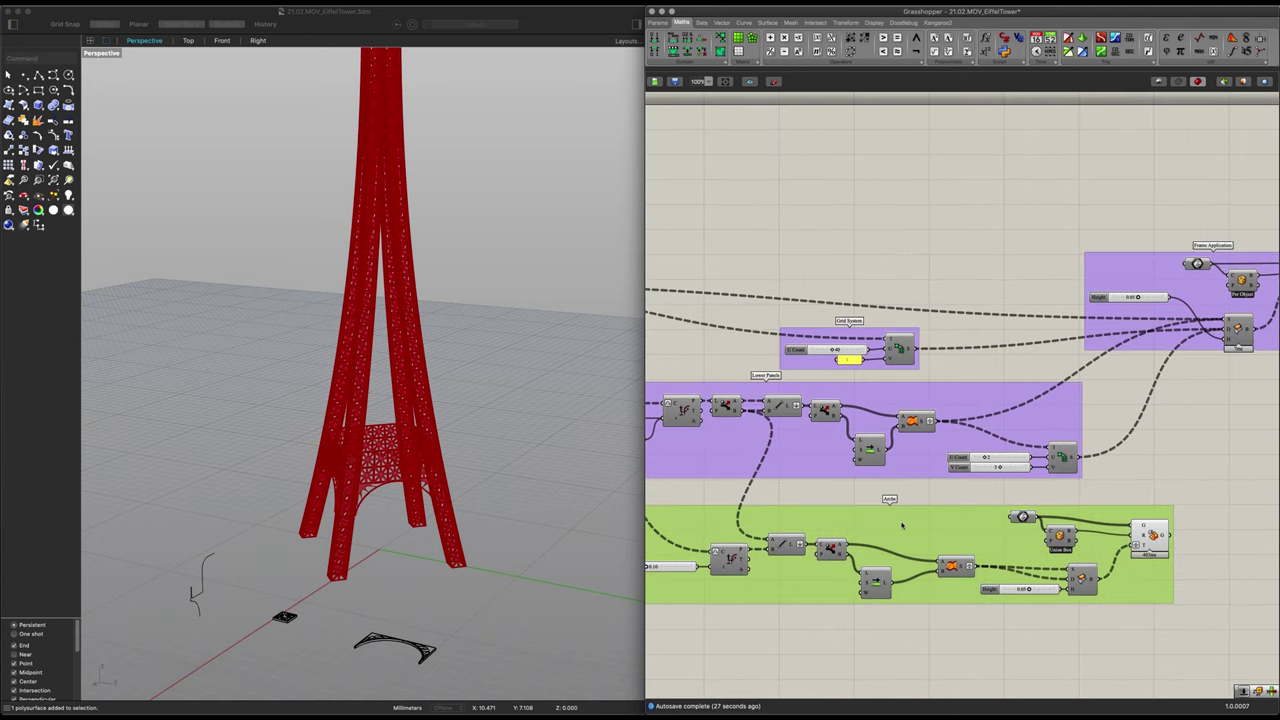
left_click(949, 631)
Add a List Item component in the free canvas area below the Archs group
right_click_drag(987, 624, 1093, 545)
scroll(935, 520, "down", 1)
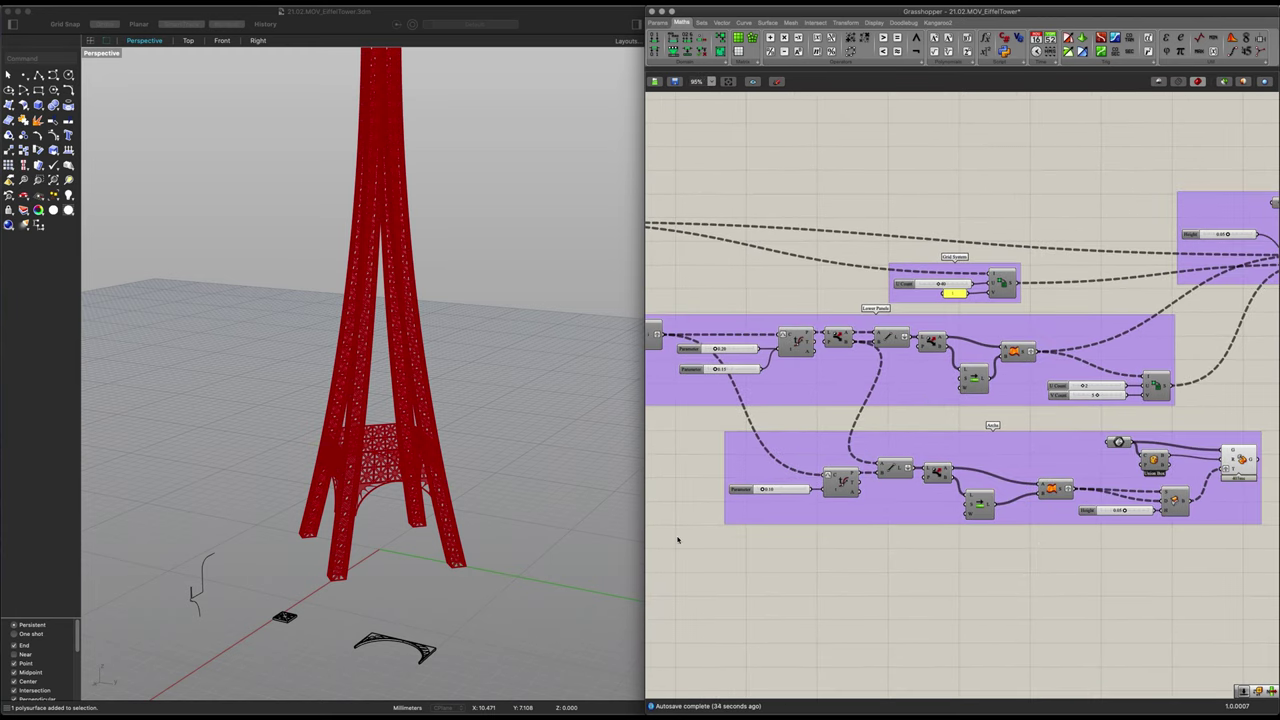
right_click_drag(372, 295, 451, 390)
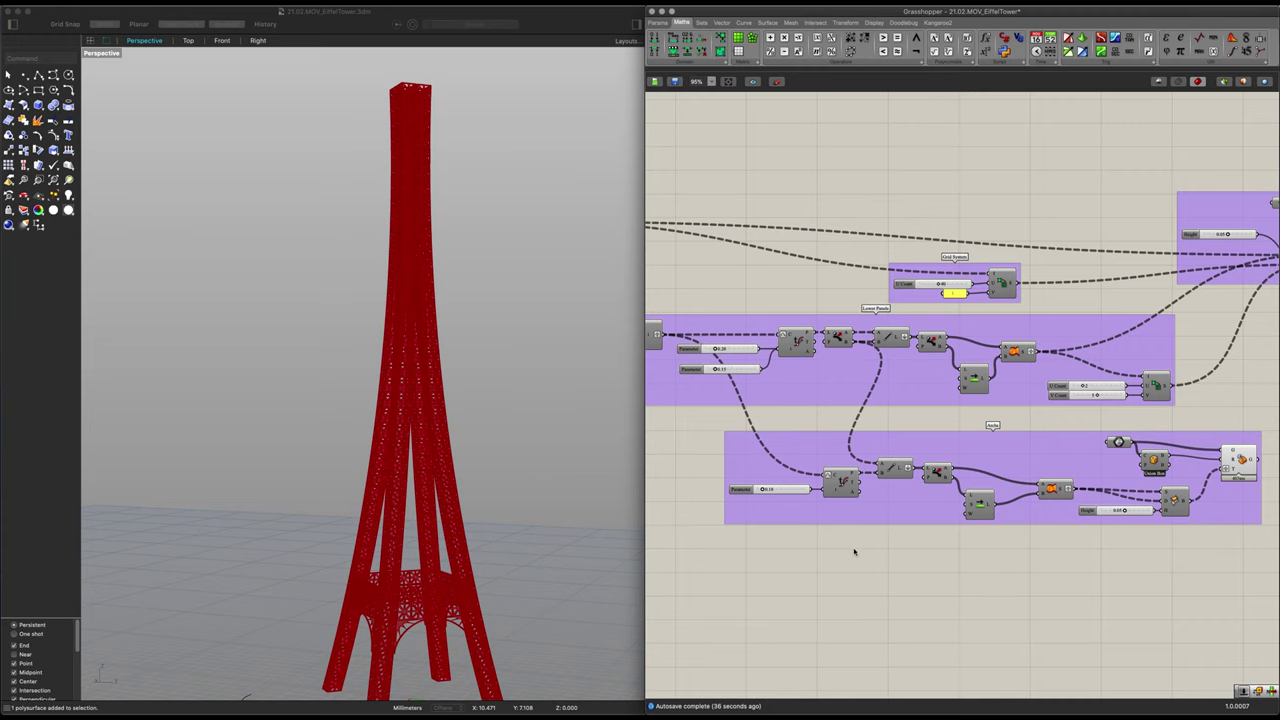
right_click_drag(850, 542, 852, 568)
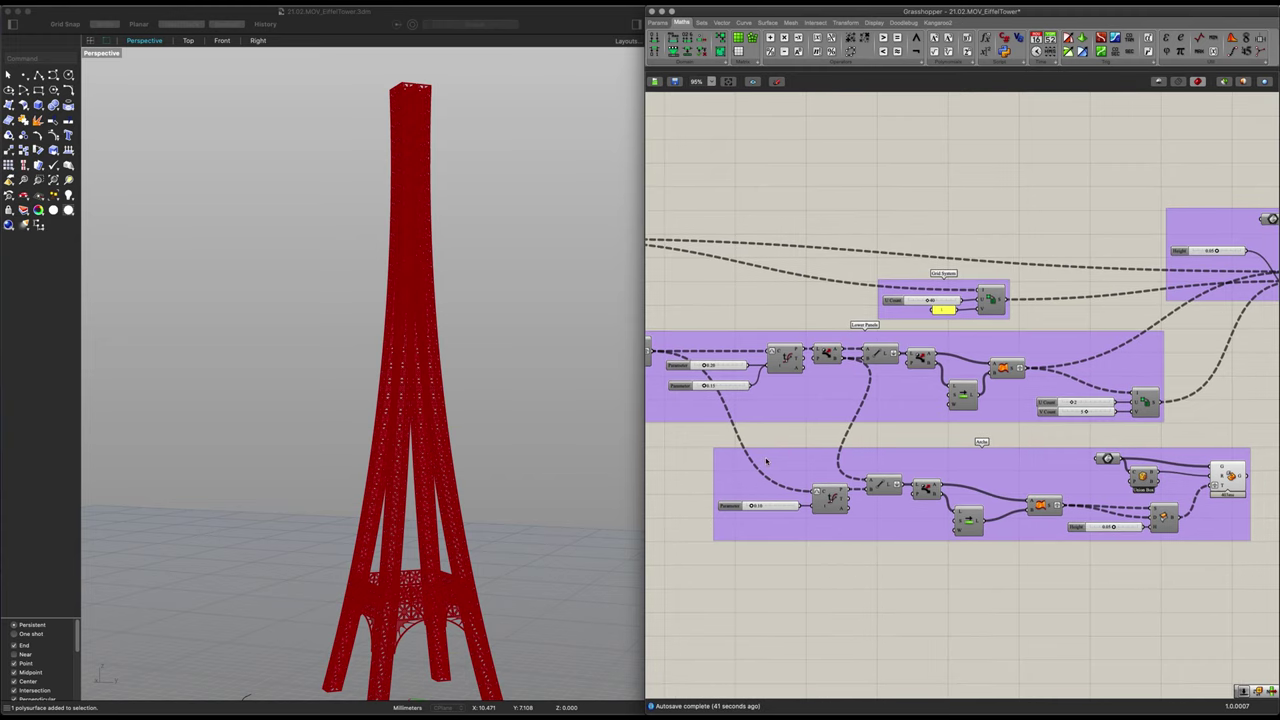
right_click_drag(805, 531, 1046, 477)
right_click_drag(937, 519, 869, 488)
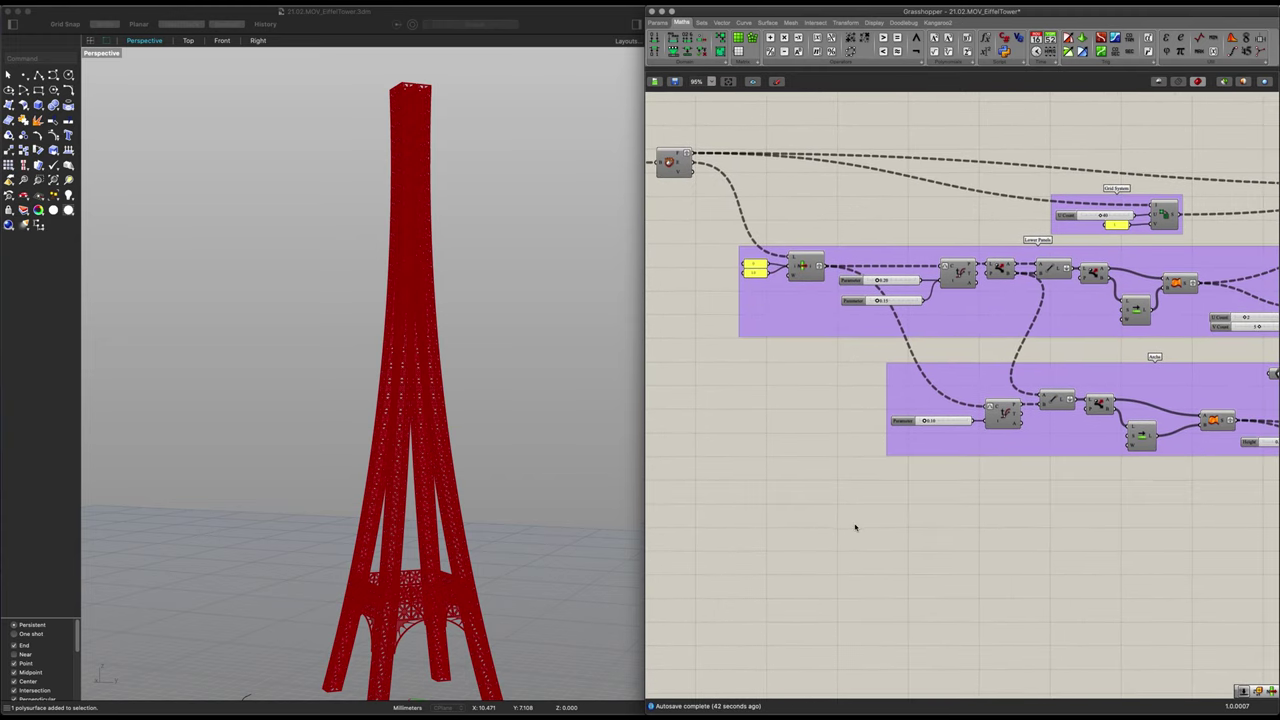
double_click(855, 523)
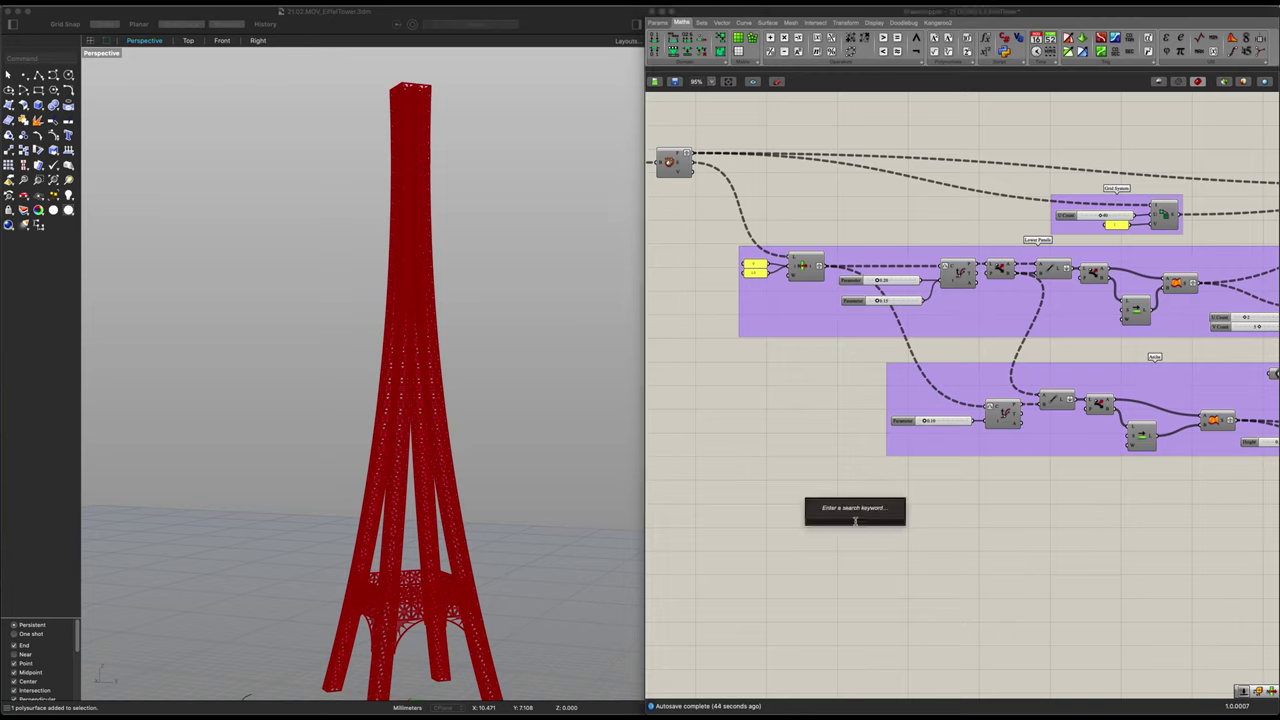
type("list")
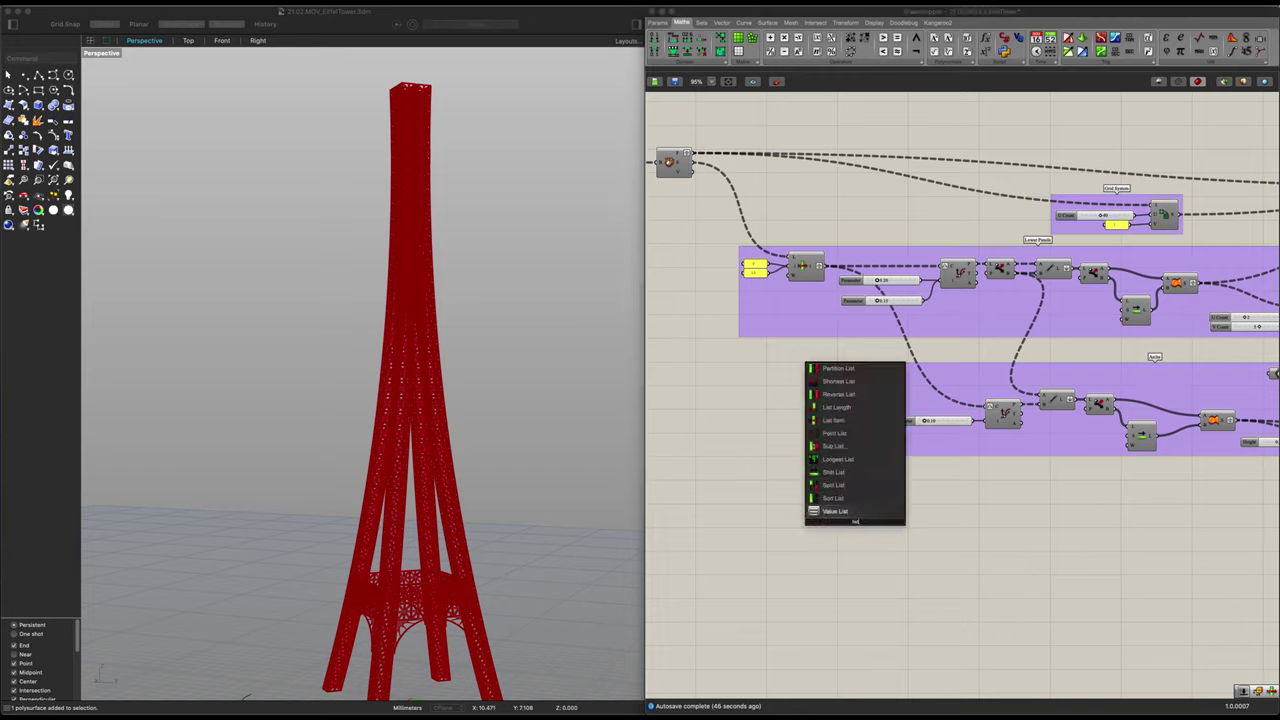
key("Up")
key("Up")
key("Up")
key("Up")
key("Up")
key("Up")
key("Up")
key("Return")
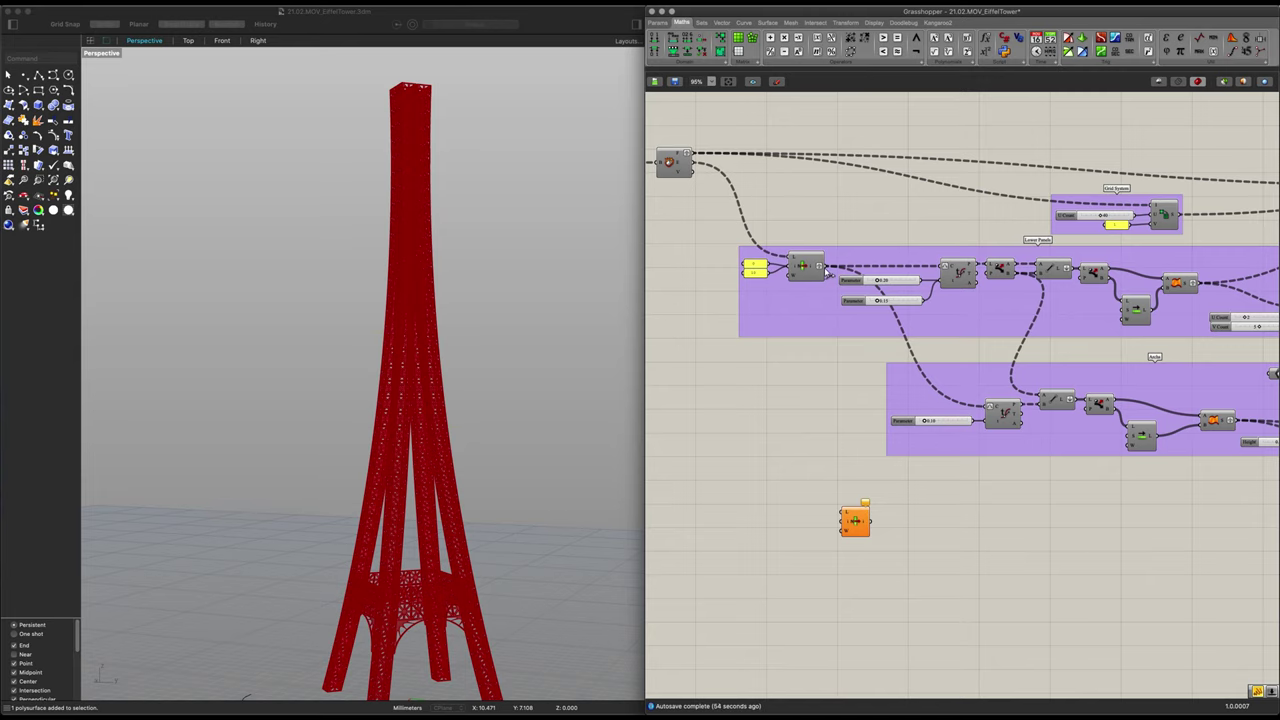
Connect the Deconstruct Brep's E output to the new List Item's L input and check the selected edges on the tower
right_click_drag(714, 194, 804, 214)
left_click_drag(782, 181, 1015, 662)
scroll(868, 211, "up", 3)
right_click_drag(497, 449, 428, 318)
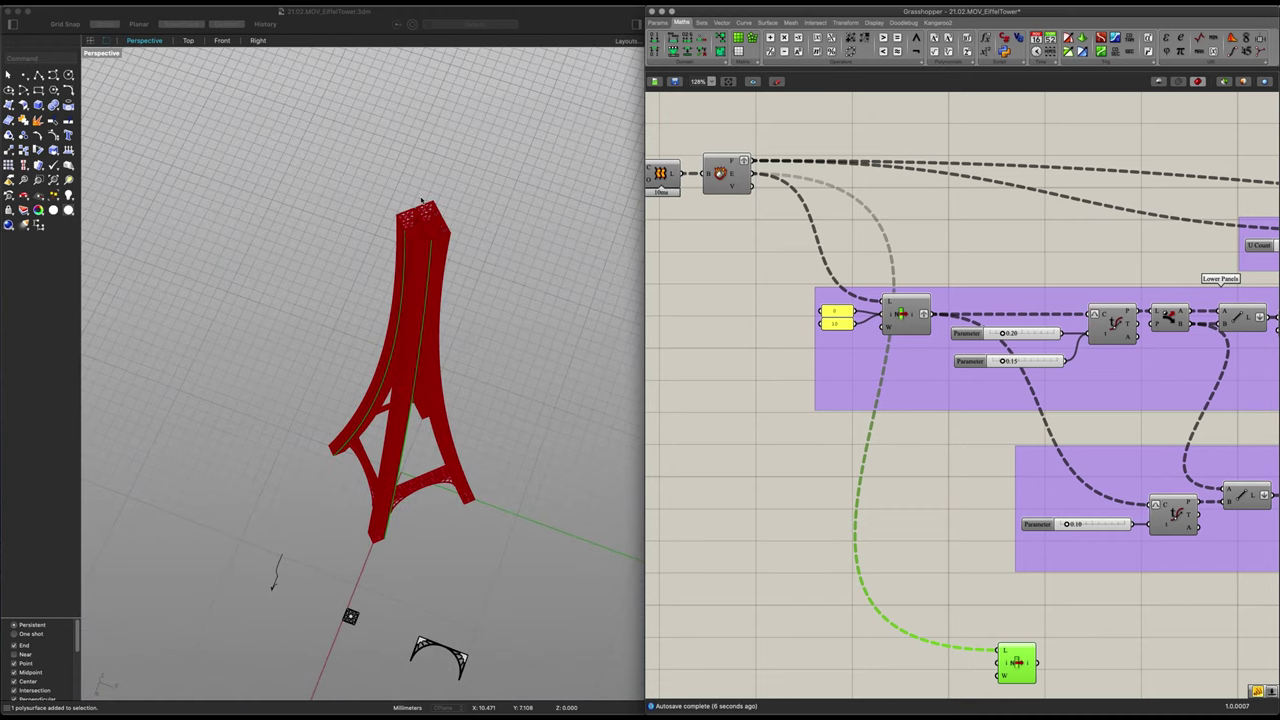
scroll(421, 200, "up", 5)
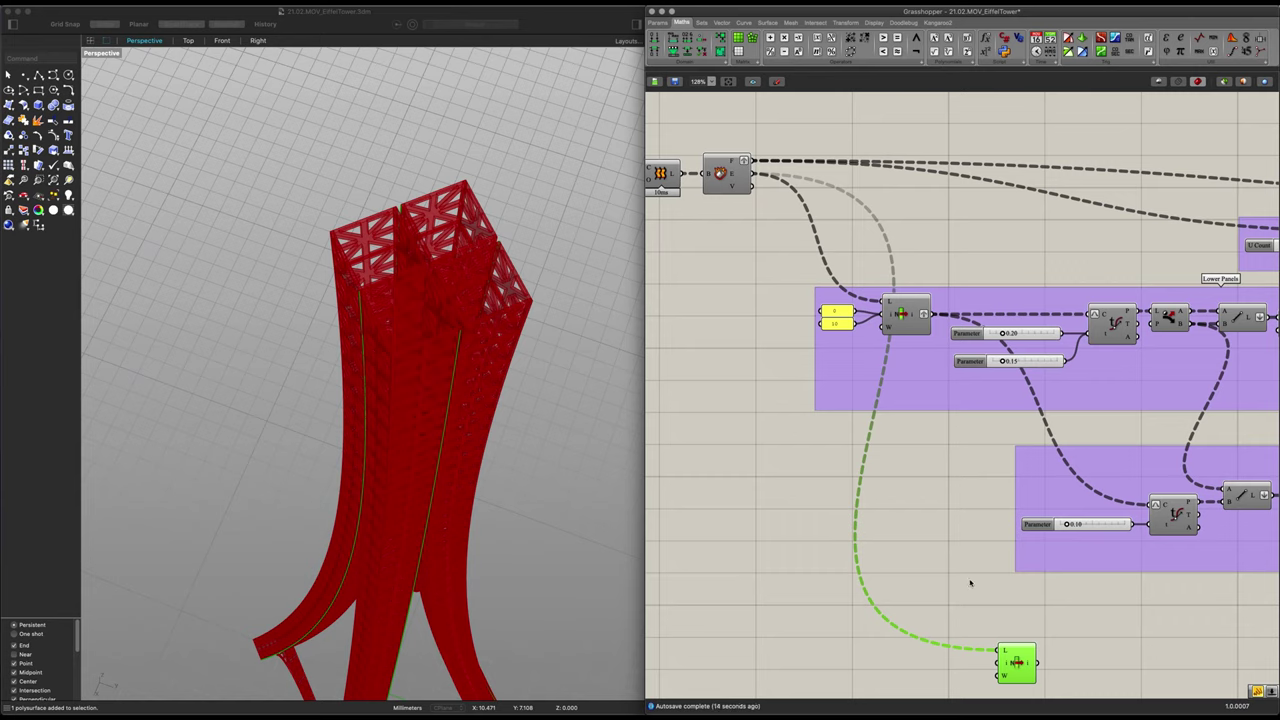
Add a panel containing 11, connect it to the List Item's i input and place it close beside the component
right_click_drag(969, 583, 914, 451)
double_click(851, 547)
type("Division/")
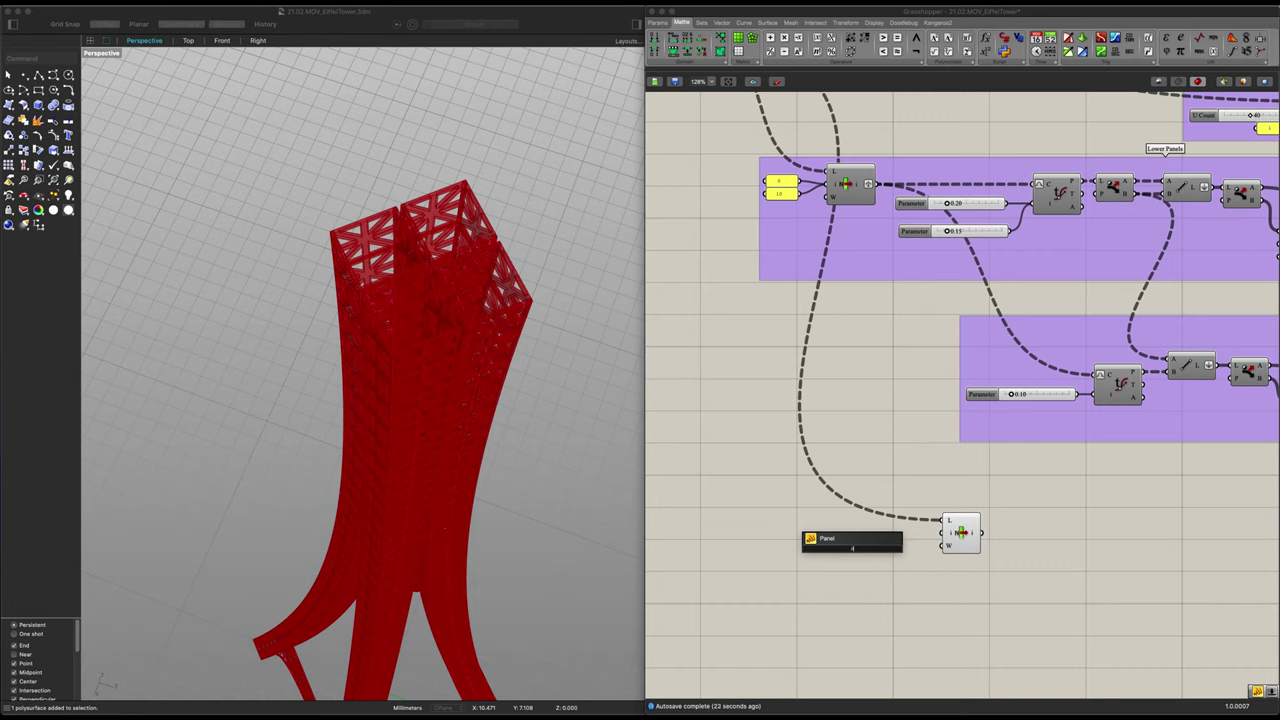
key("Return")
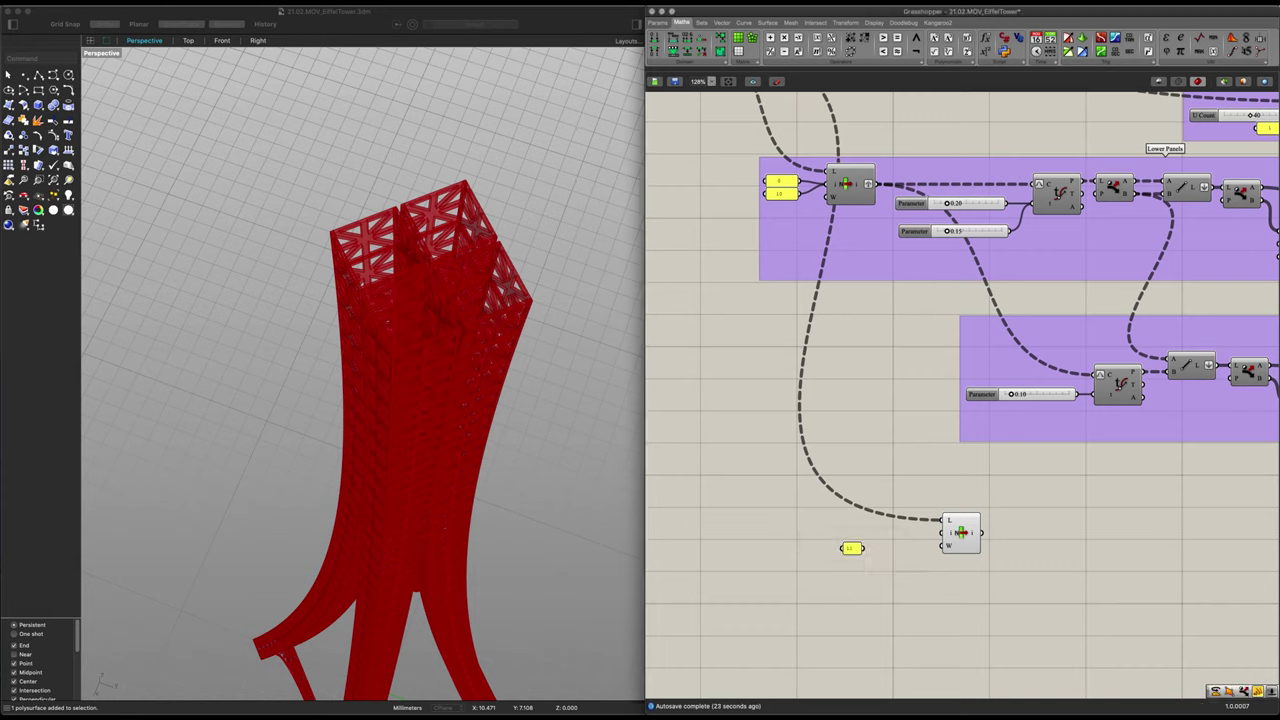
left_click(846, 548)
left_click_drag(850, 546, 870, 522)
scroll(925, 548, "up", 2)
scroll(925, 548, "up", 2)
left_click(907, 526)
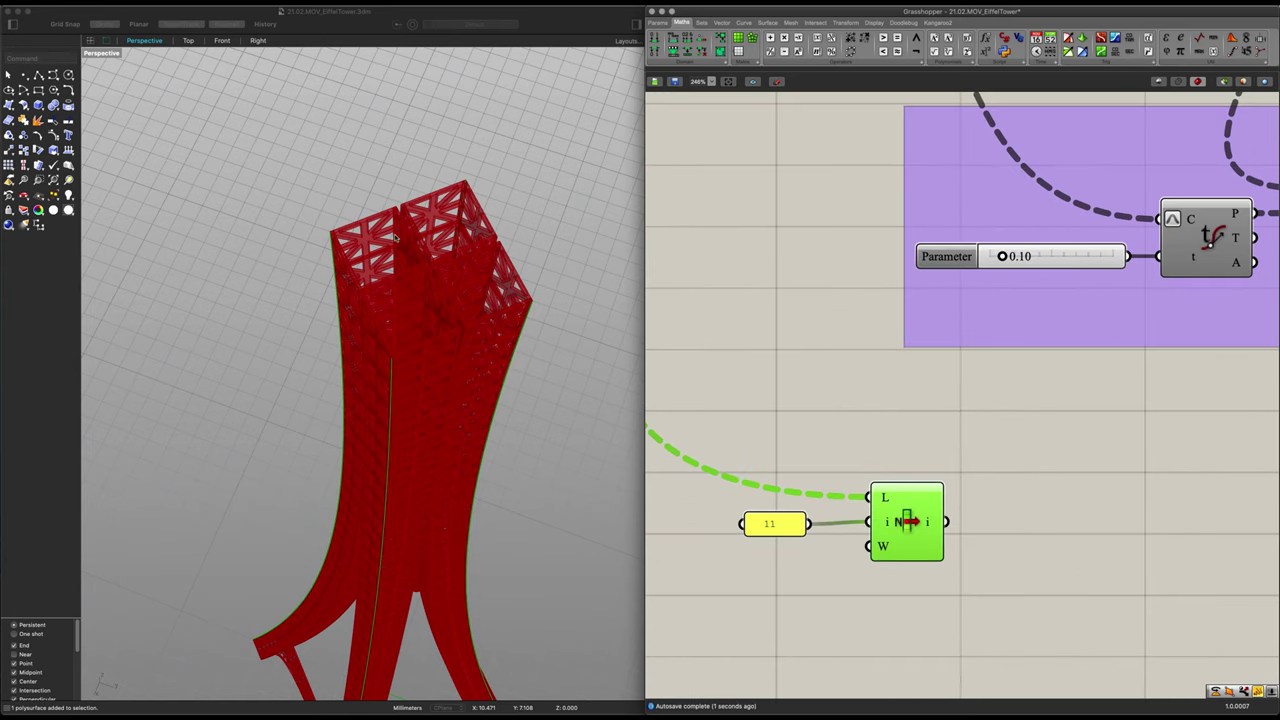
scroll(318, 249, "down", 2)
right_click_drag(335, 205, 444, 181)
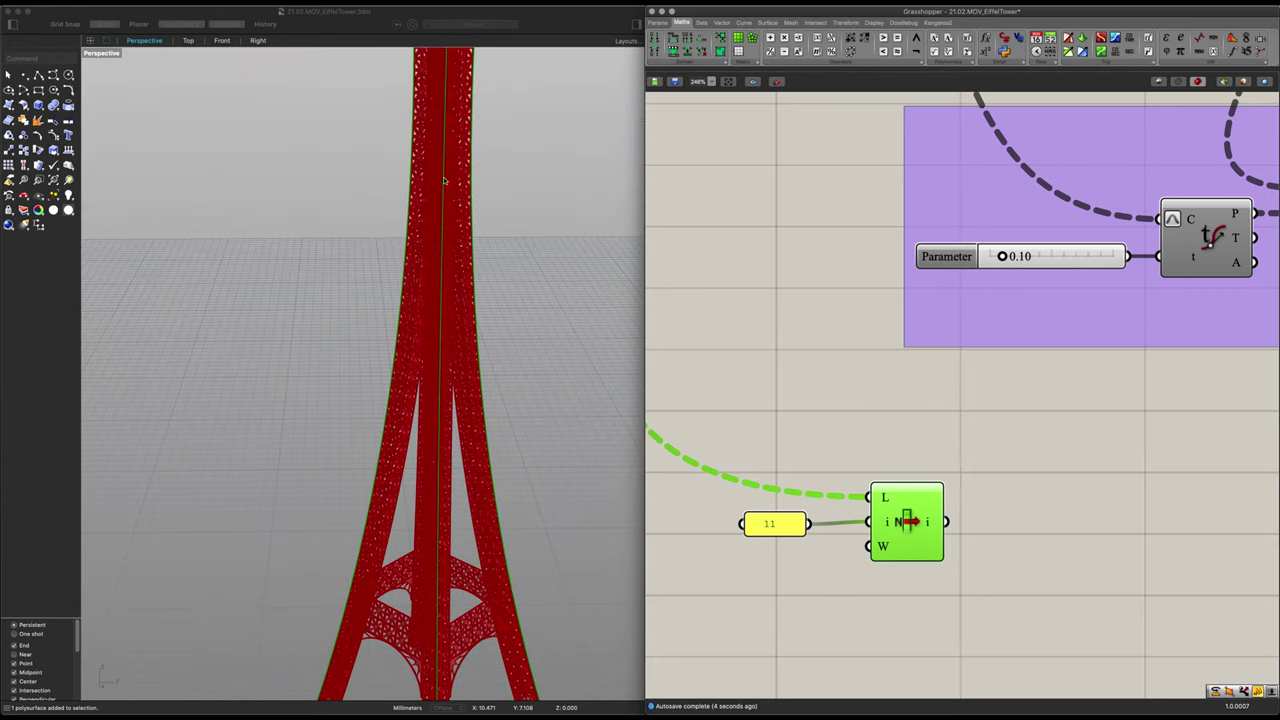
left_click_drag(770, 524, 804, 524)
scroll(537, 488, "down", 5)
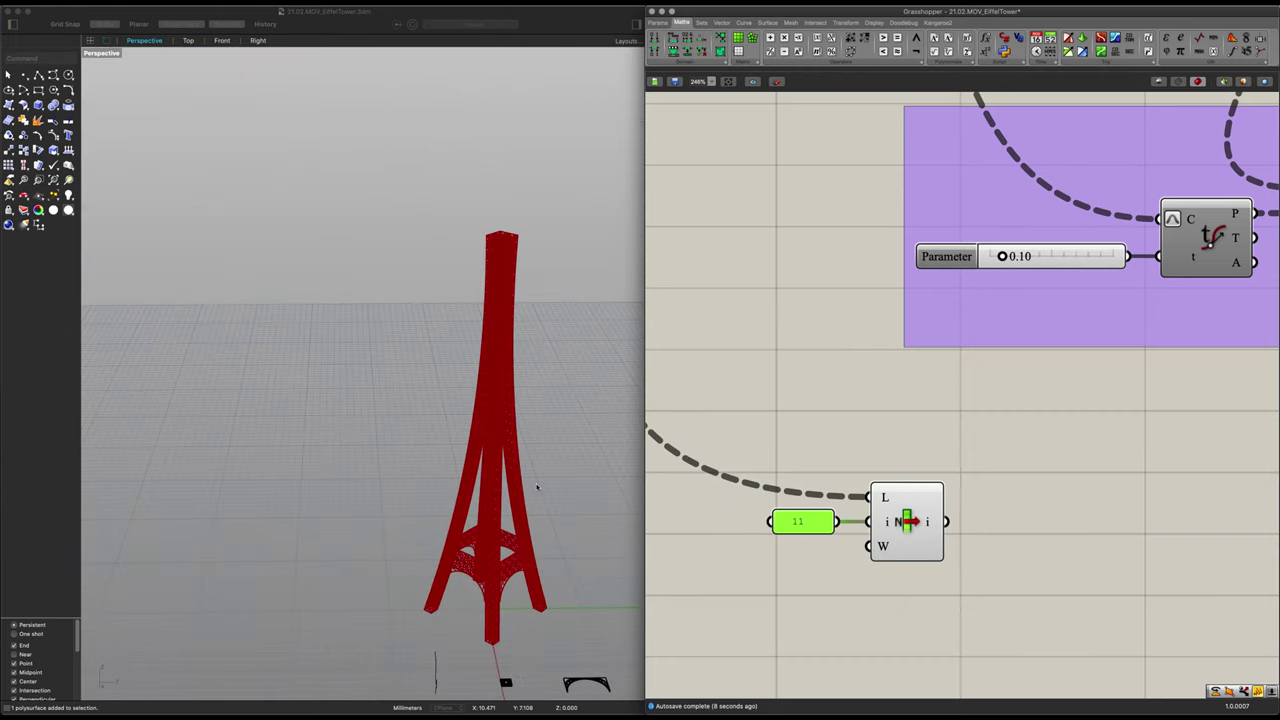
Check the selected leg edges near the tower top and graft the List Item's output
left_click(880, 510)
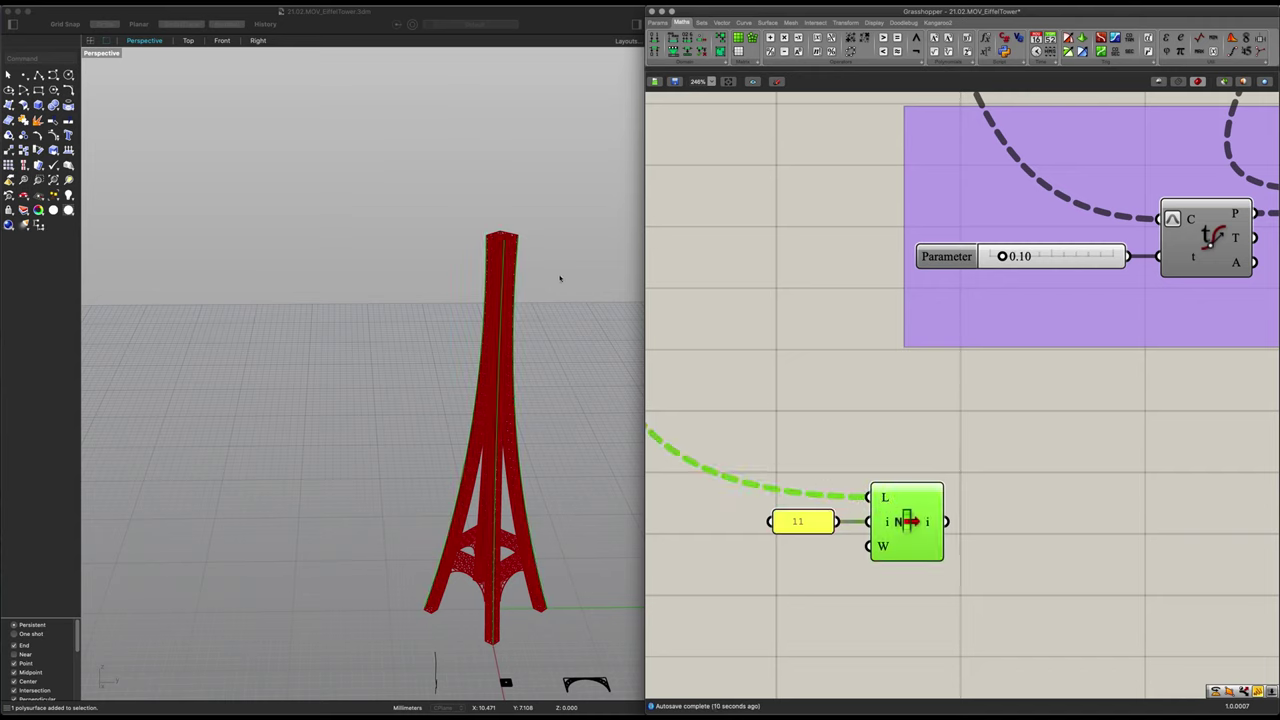
scroll(560, 298, "up", 5)
right_click_drag(561, 298, 505, 372)
right_click(895, 519)
right_click_drag(1004, 543, 897, 533)
left_click(917, 568)
left_click(985, 565)
scroll(1003, 560, "down", 1)
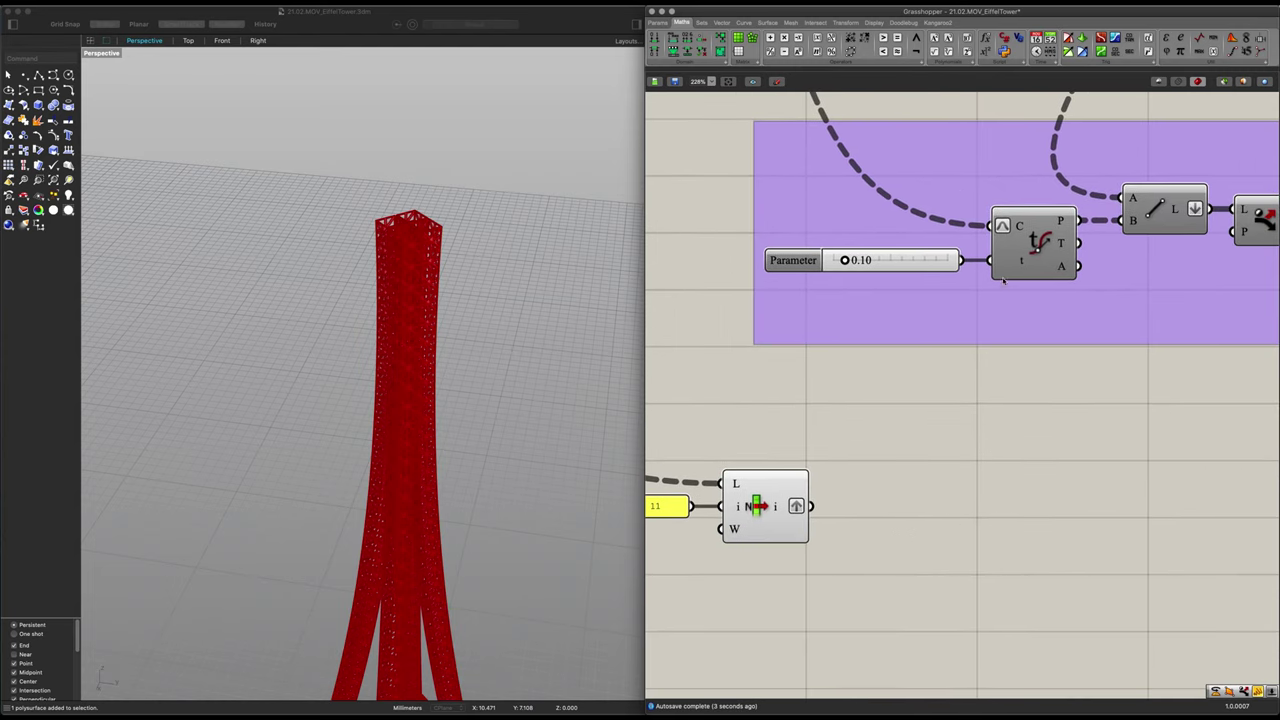
Copy the Archs group's Evaluate Curve component with its Parameter slider and place the copy beside the new List Item
left_click(1004, 278)
left_click(913, 262, "shift")
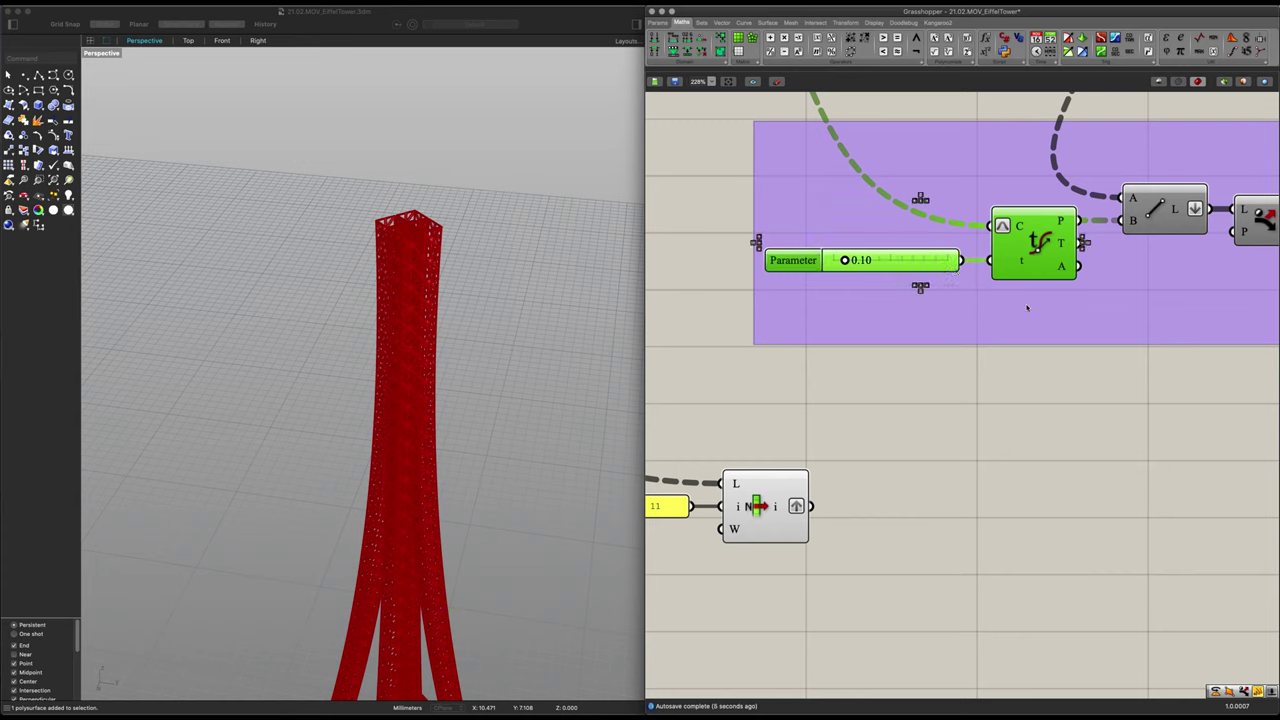
left_click_drag(1026, 240, 1021, 535, "alt")
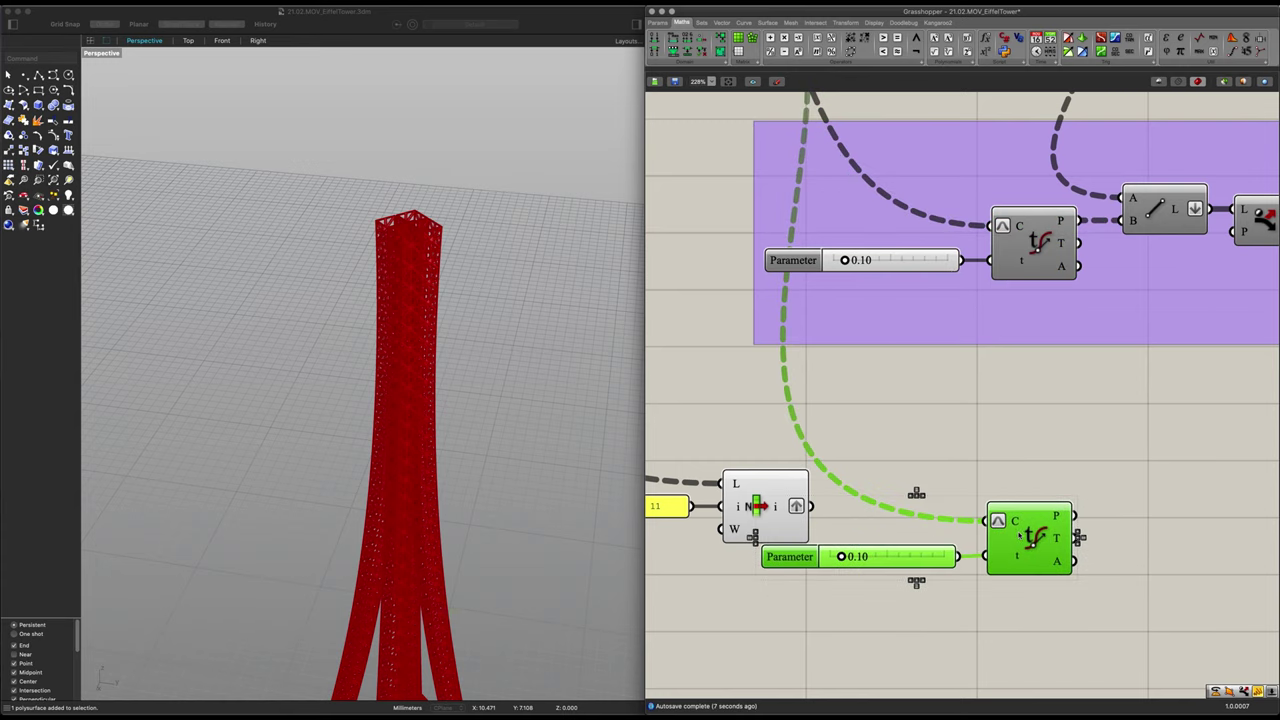
Connect the List Item's output to the copied Evaluate Curve's C input, reposition the copy and turn on its preview
left_click_drag(811, 506, 1082, 537)
left_click(1076, 588)
left_click(1079, 527)
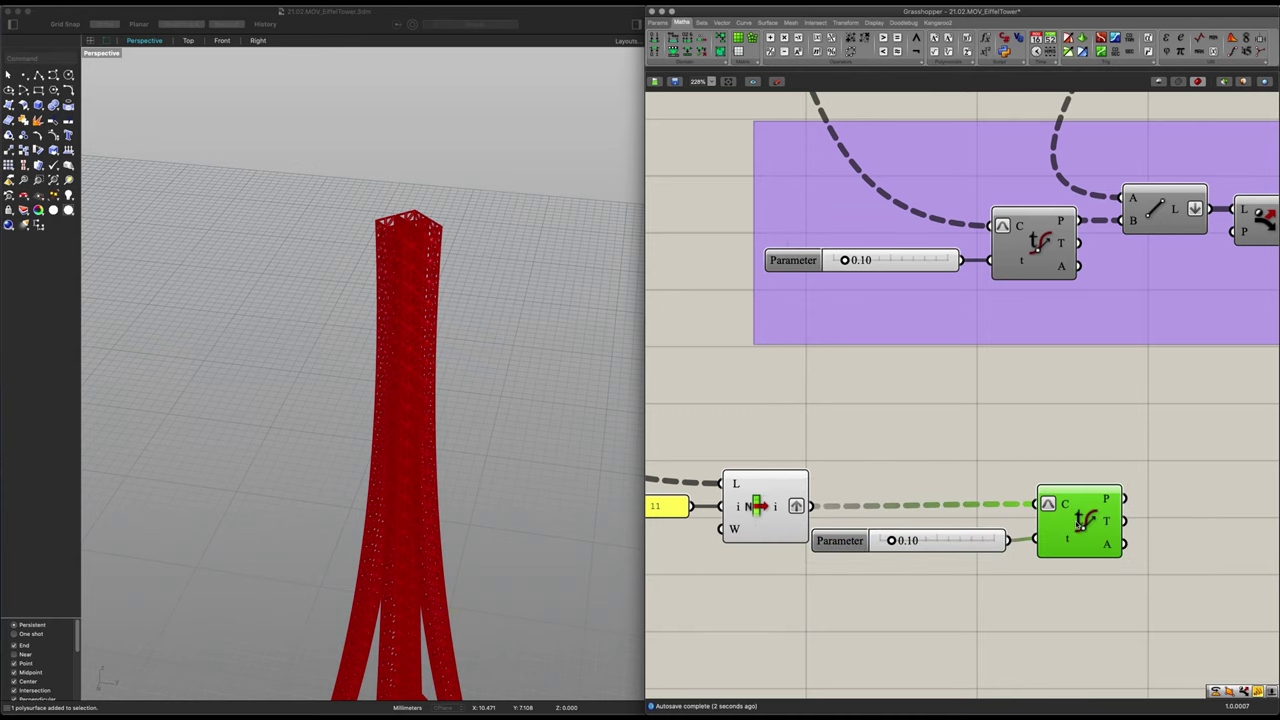
key("ctrl+q")
left_click(1008, 615)
scroll(449, 557, "down", 5)
right_click_drag(526, 529, 540, 460)
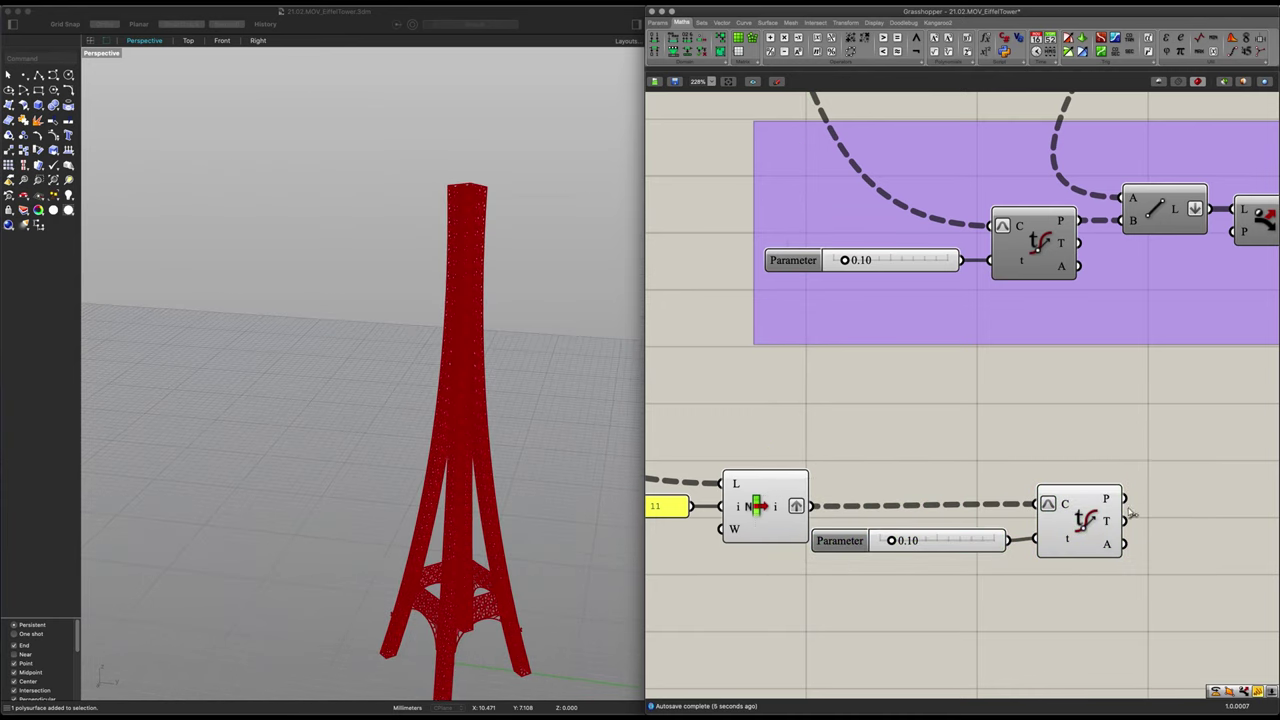
Set the copied Evaluate Curve's Parameter slider to 0.70, checking the points' height on the tower
left_click(1072, 537)
left_click_drag(893, 542, 955, 542)
right_click_drag(537, 545, 639, 504)
left_click_drag(954, 541, 960, 541)
left_click(863, 548)
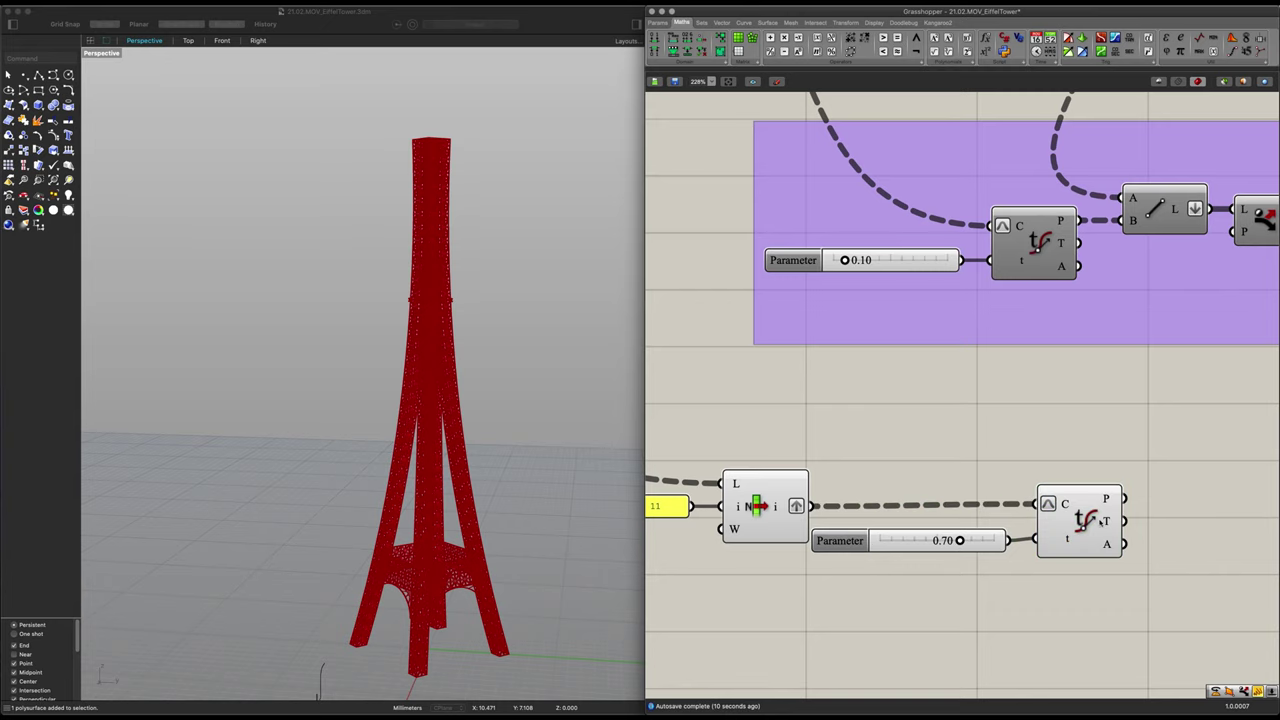
Flatten the P output of the copied Evaluate Curve component
right_click_drag(1098, 578, 808, 568)
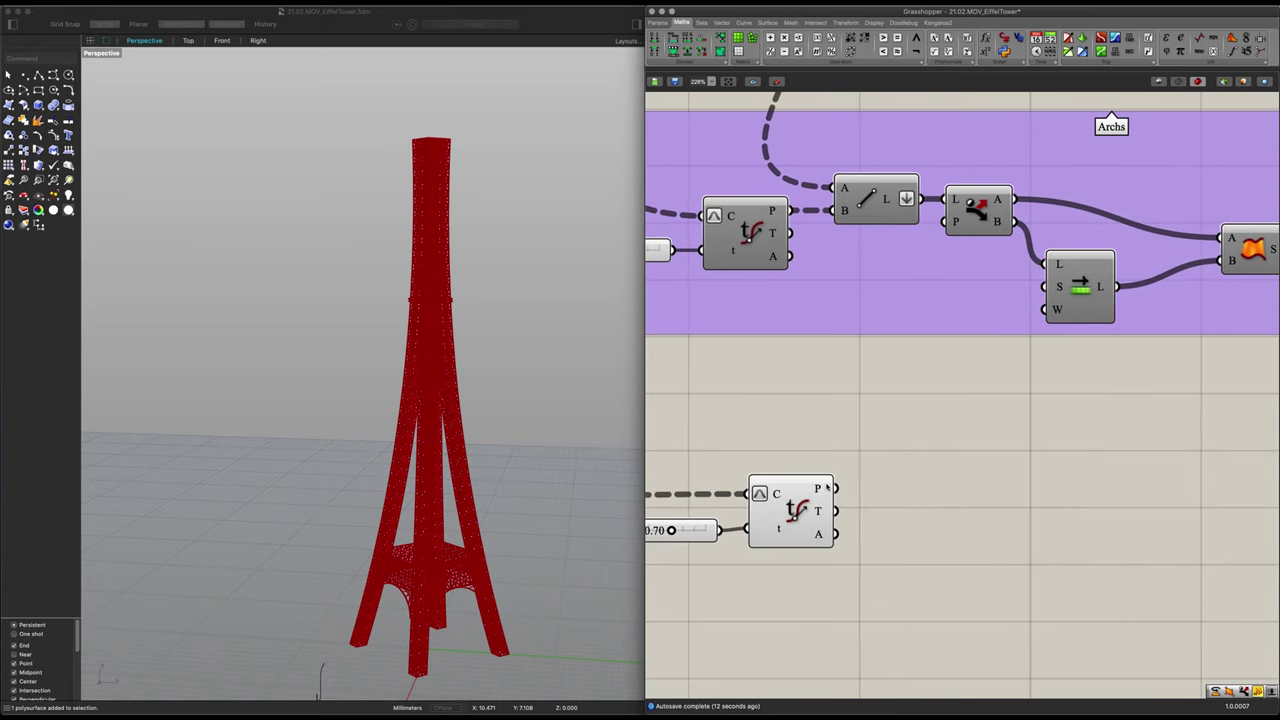
right_click(826, 488)
left_click(856, 518)
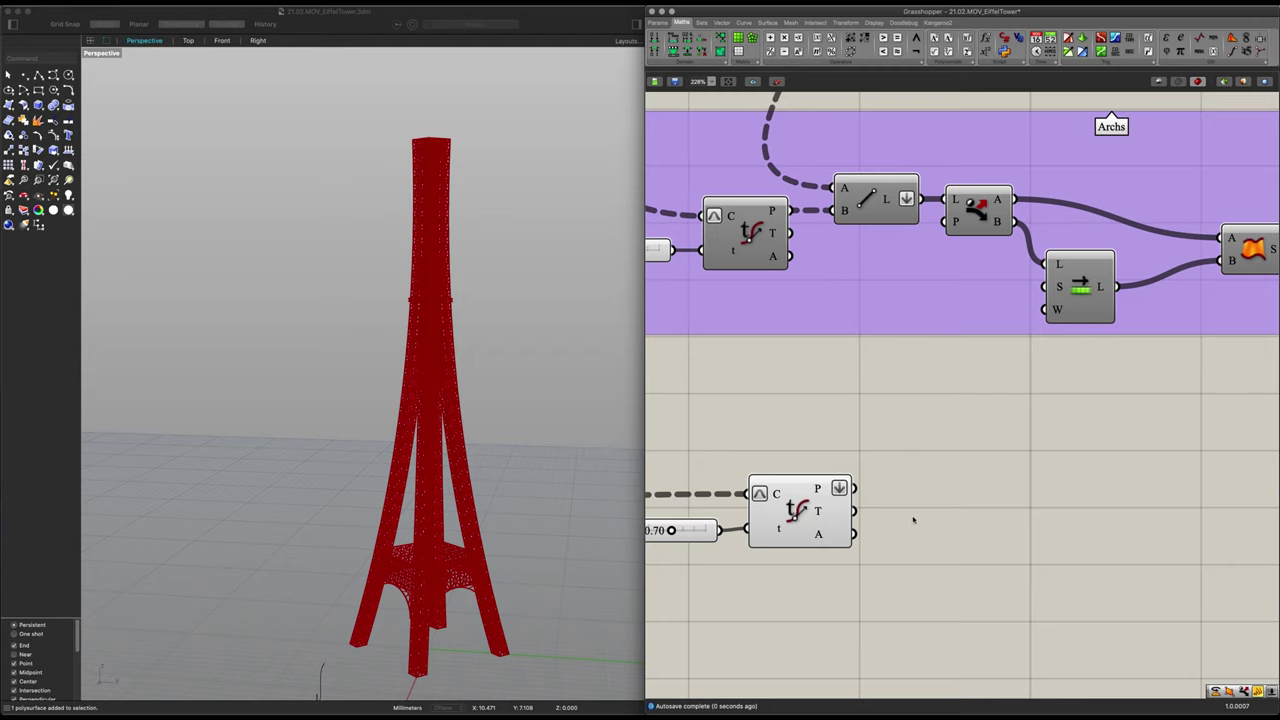
Add a PolyLine component and connect the flattened P output to its V input
double_click(967, 507)
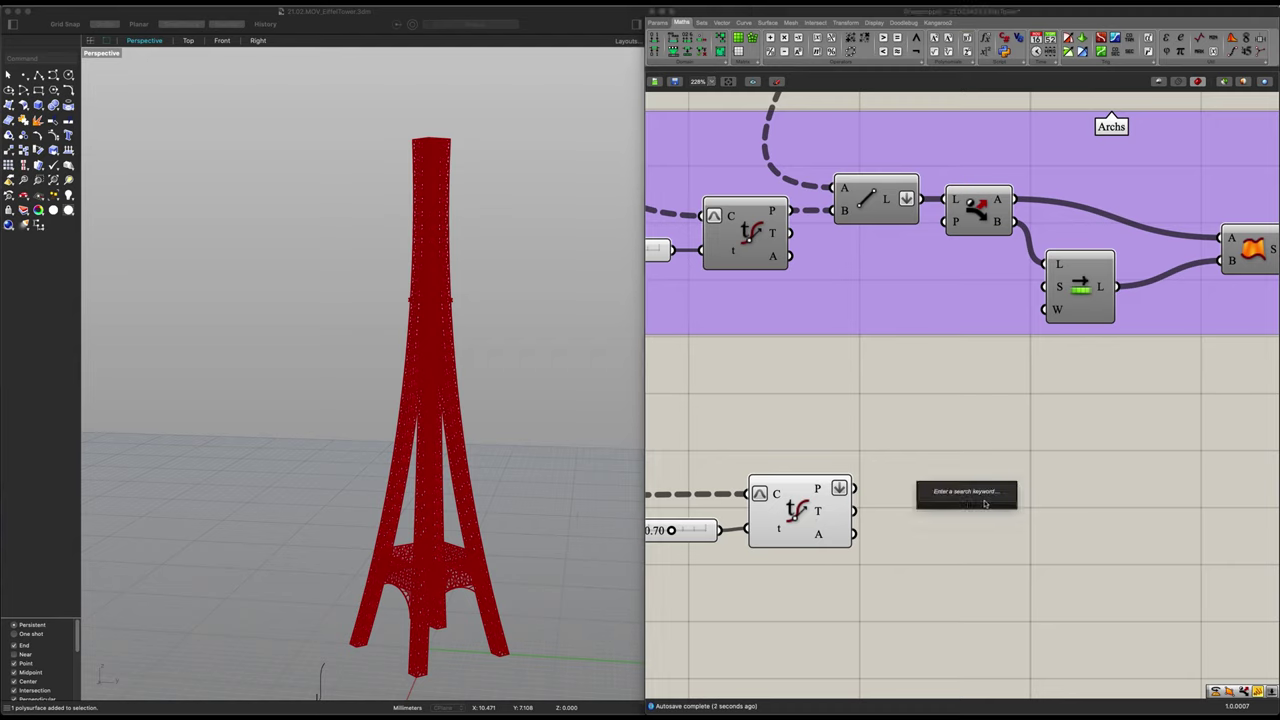
type("poly")
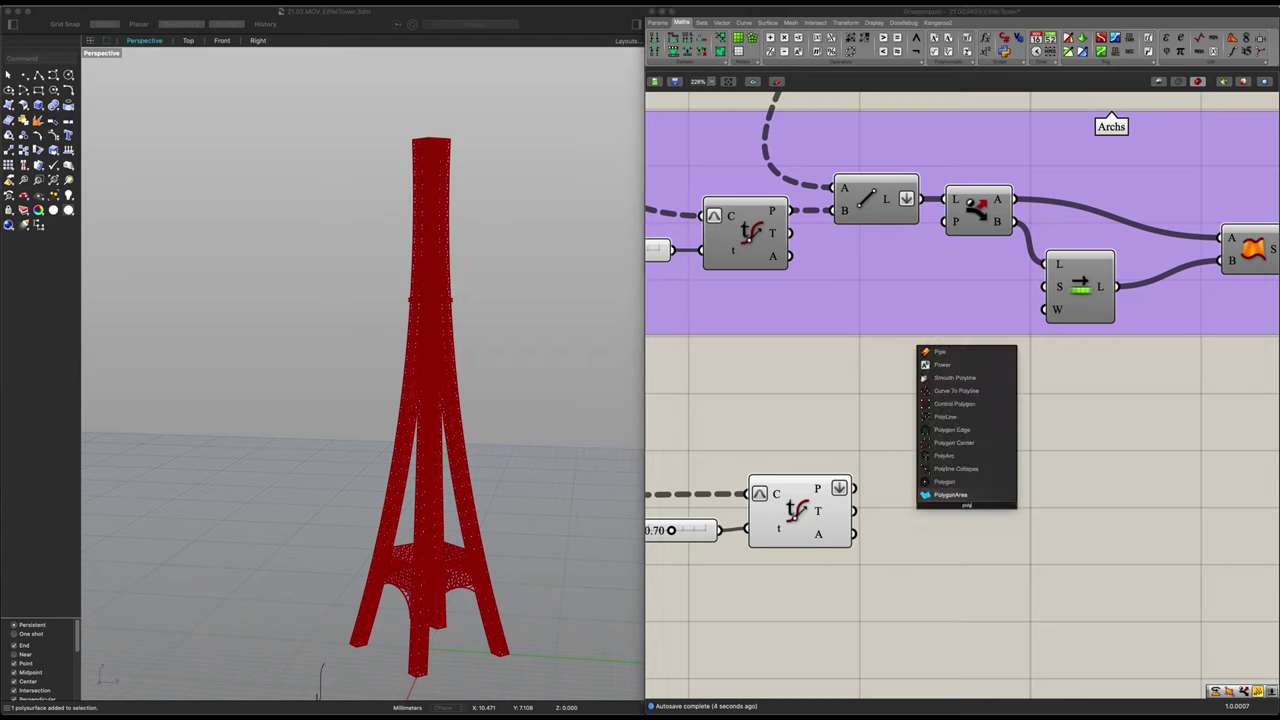
key("Up")
key("Up")
key("Up")
key("Up")
key("Up")
key("Up")
key("Return")
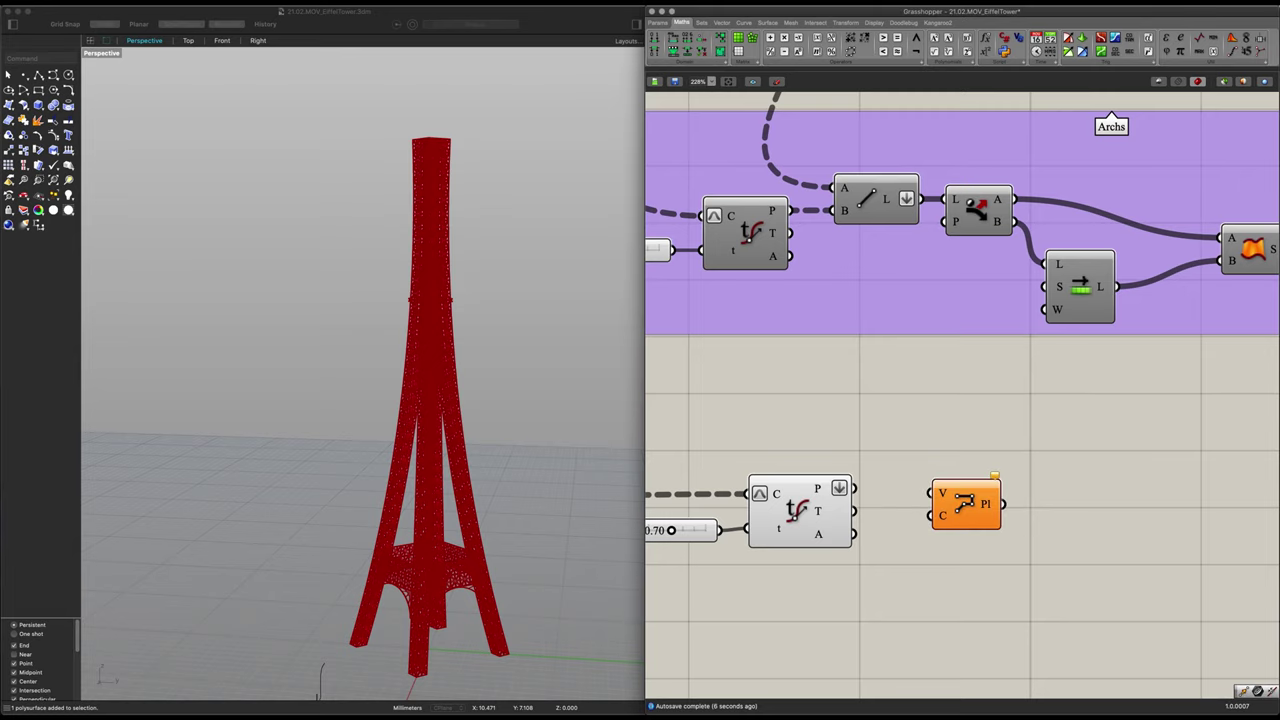
left_click_drag(862, 490, 934, 492)
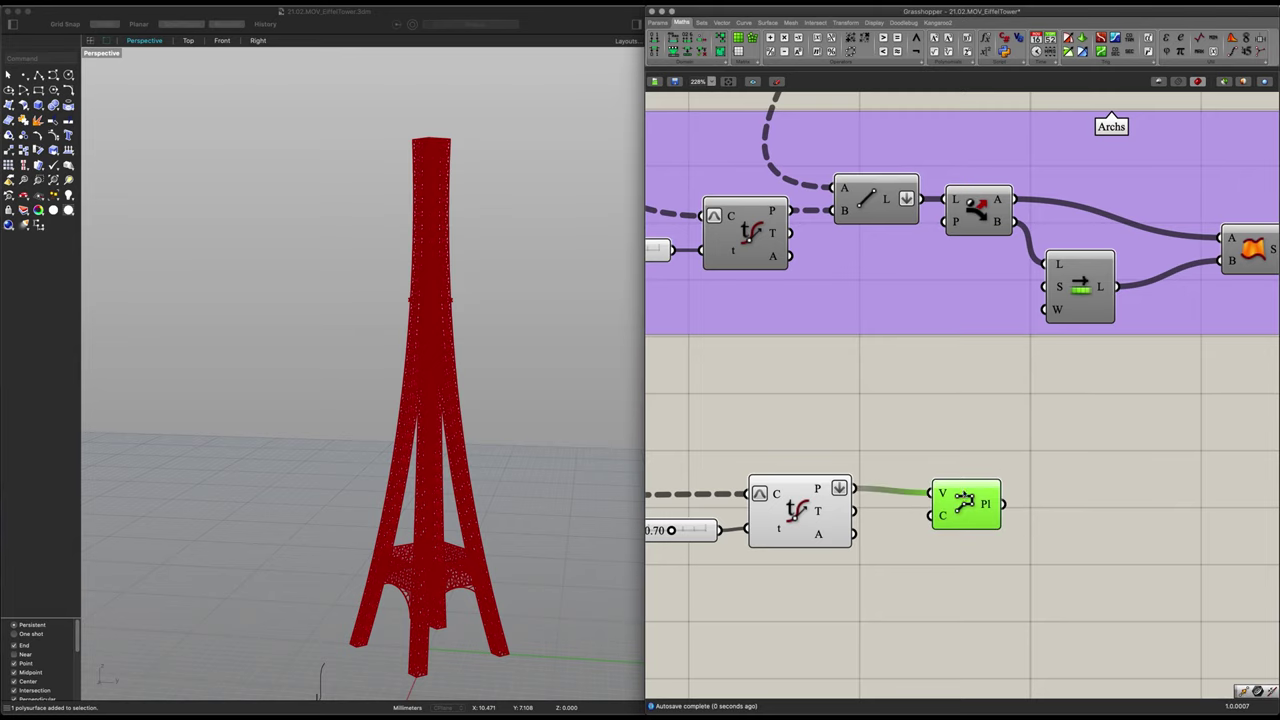
Set the PolyLine's C (closed) input to True so the four leg-edge points form a closed loop
scroll(475, 263, "up", 2)
right_click_drag(475, 263, 334, 405)
scroll(334, 405, "up", 4)
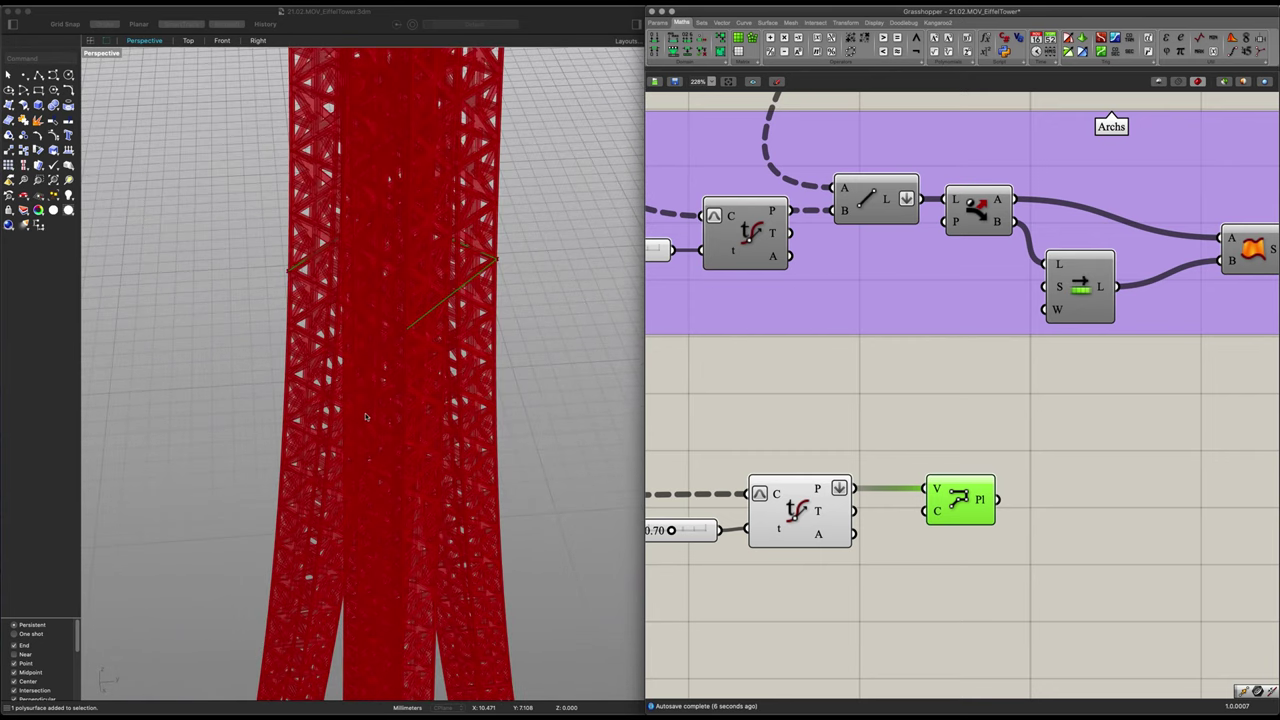
right_click(937, 511)
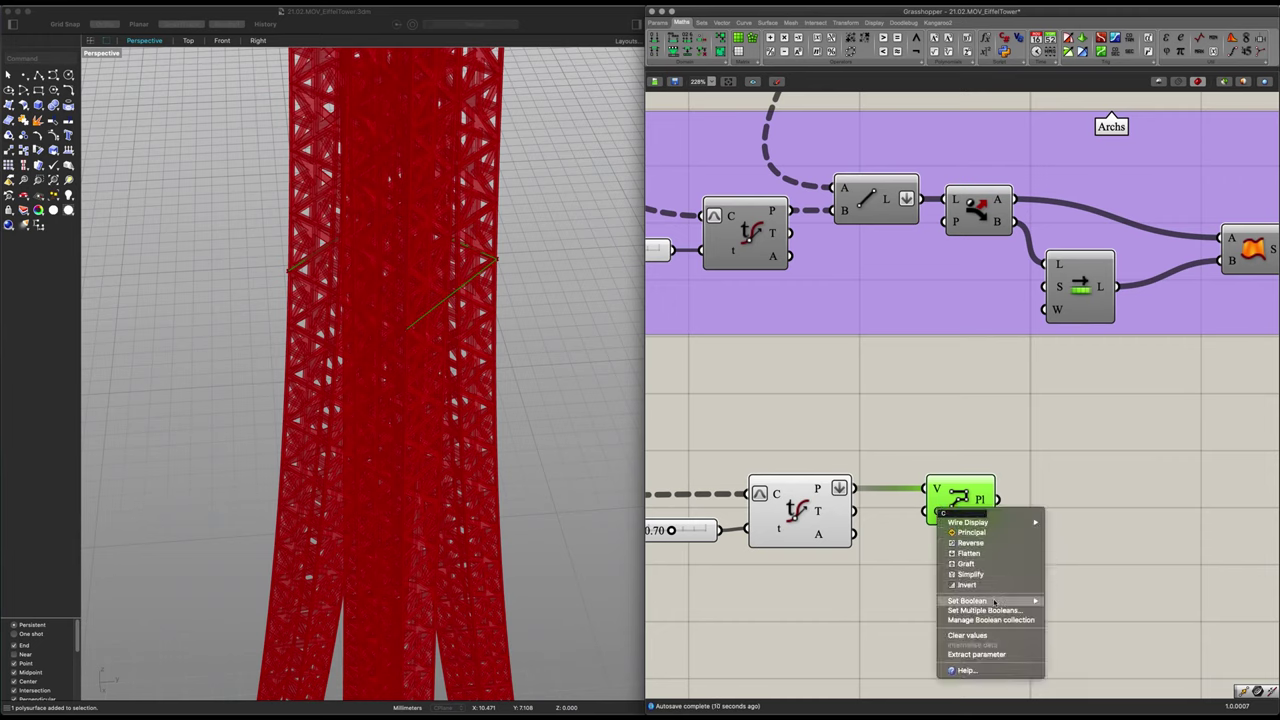
mouse_move(993, 601)
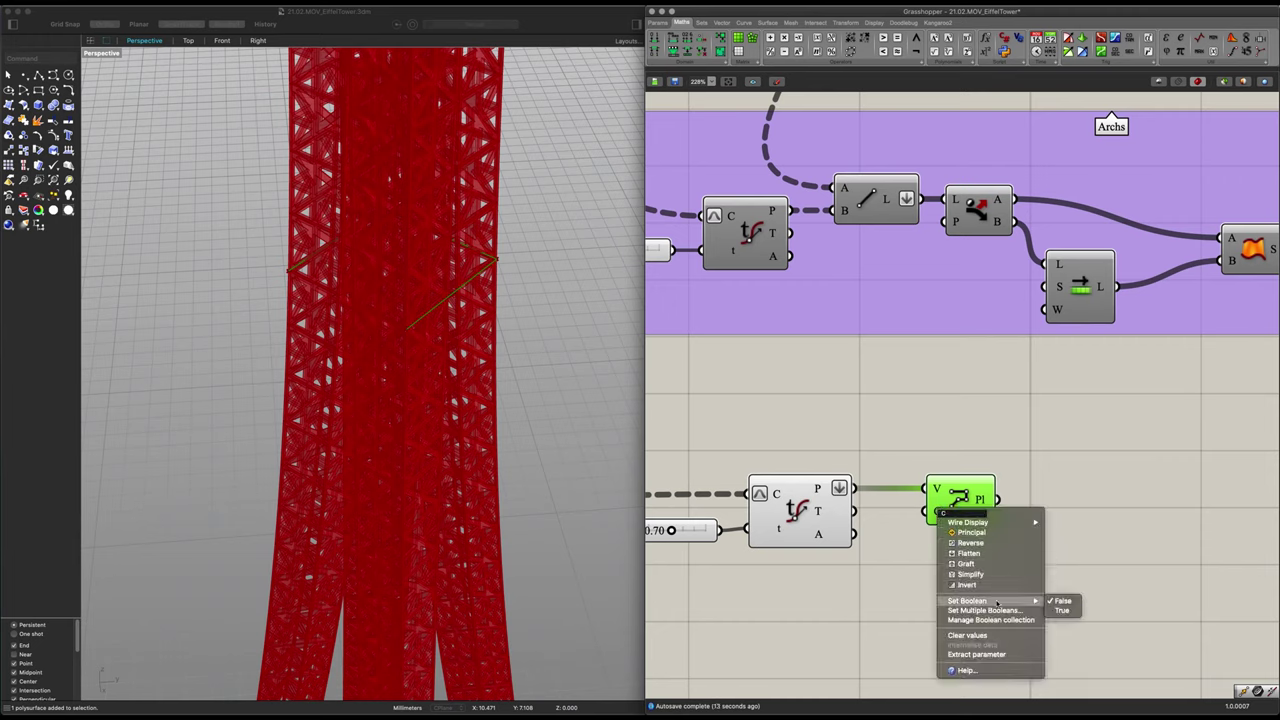
left_click(1062, 610)
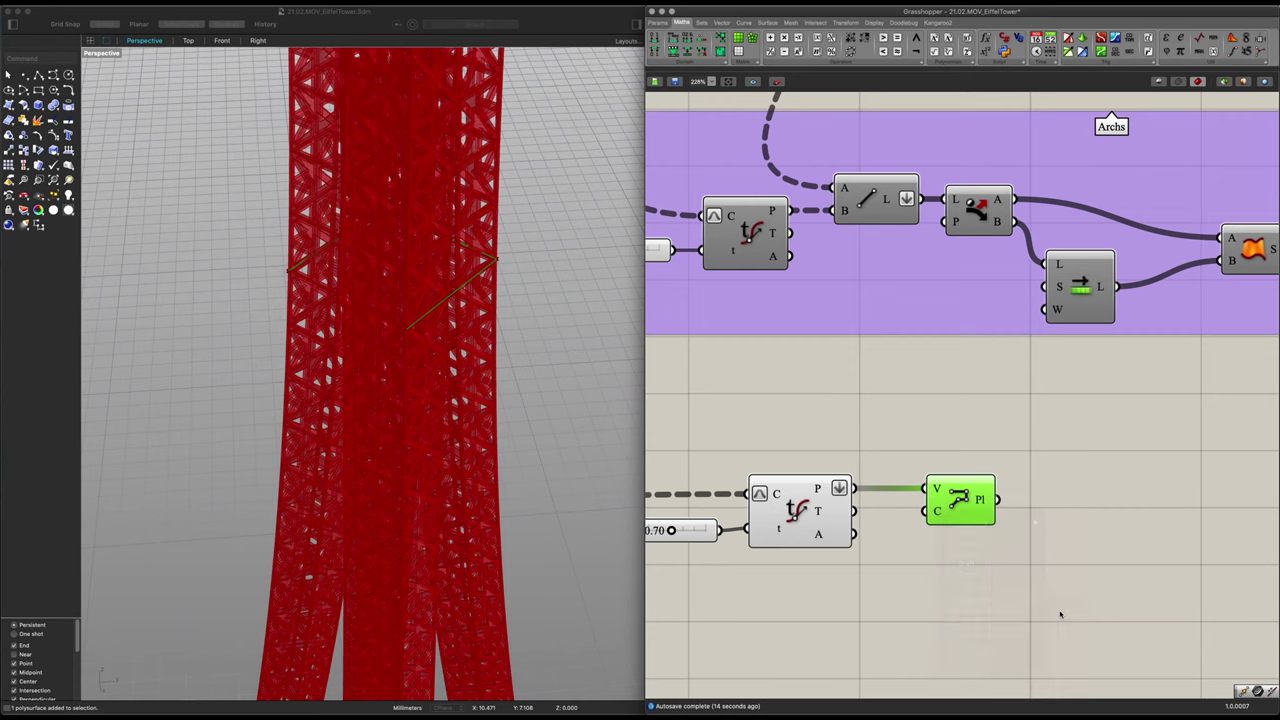
right_click_drag(418, 241, 379, 225)
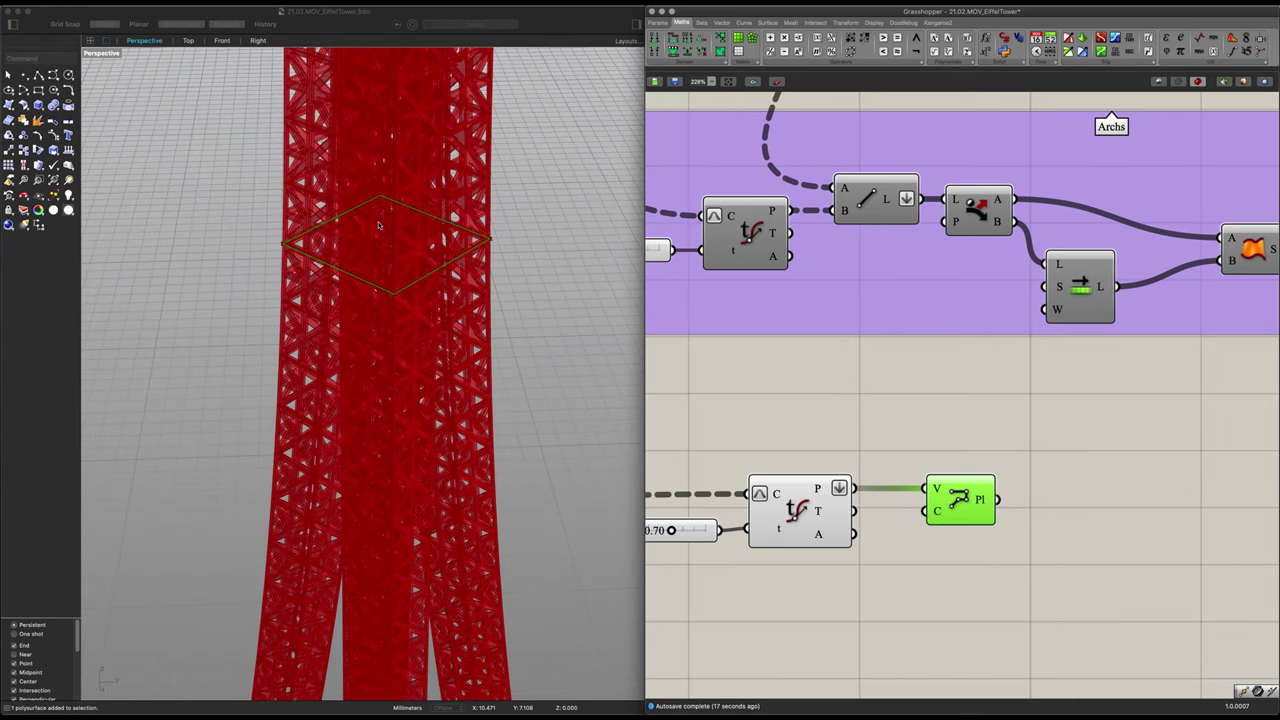
Examine the closed polyline around the tower from several angles
left_click(900, 528)
left_click_drag(961, 500, 939, 500)
left_click(1028, 498)
right_click_drag(1030, 498, 981, 487)
left_click(876, 503)
scroll(876, 503, "down", 1)
scroll(532, 405, "down", 2)
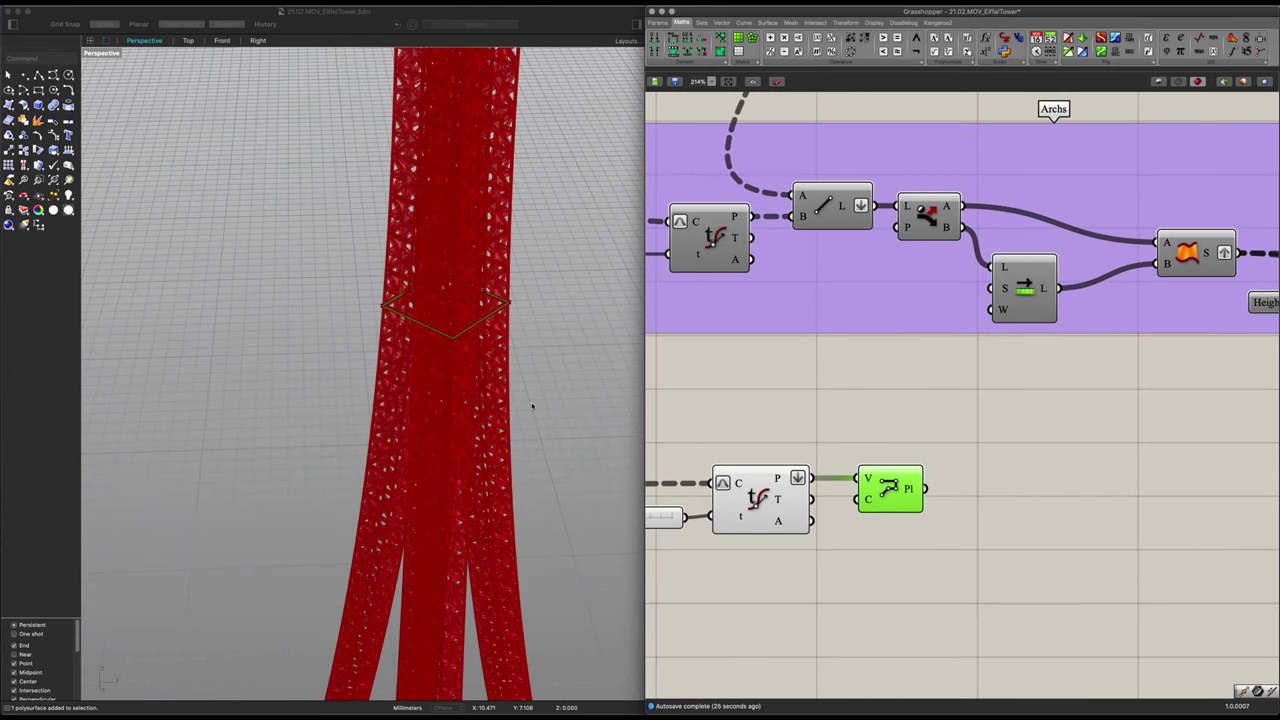
right_click_drag(527, 424, 525, 372)
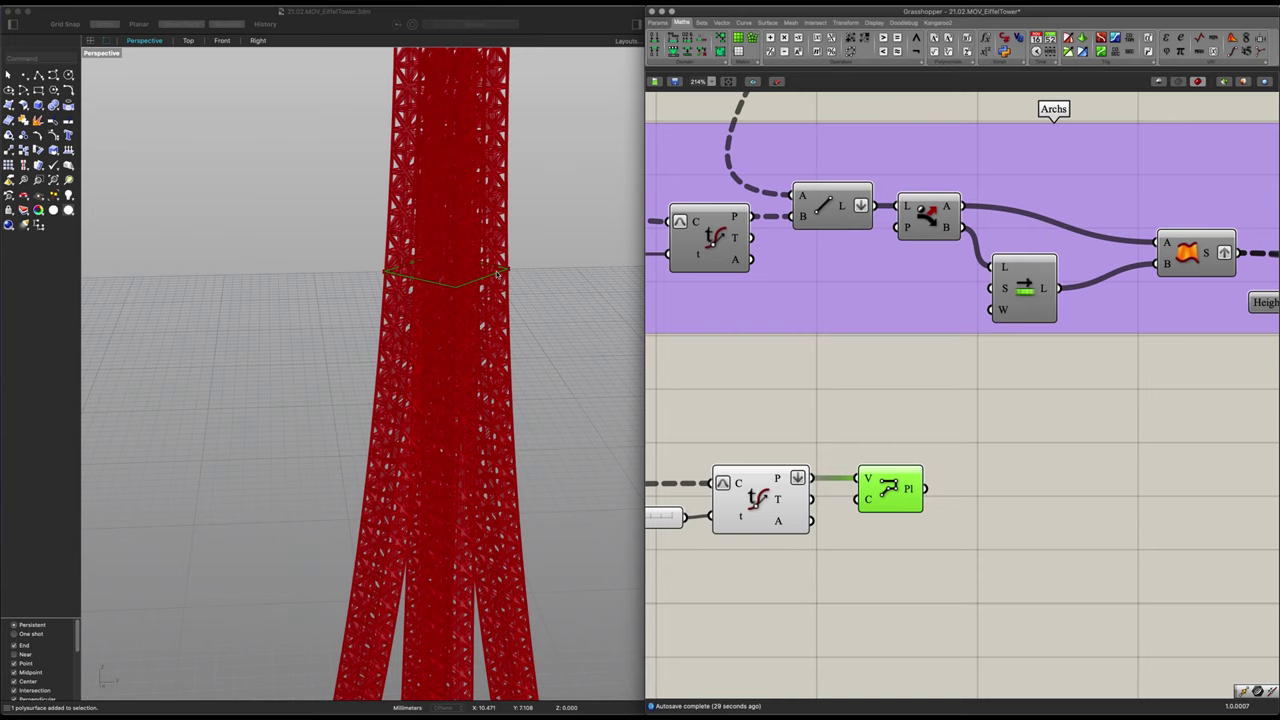
right_click_drag(497, 273, 461, 268)
right_click_drag(439, 196, 424, 270)
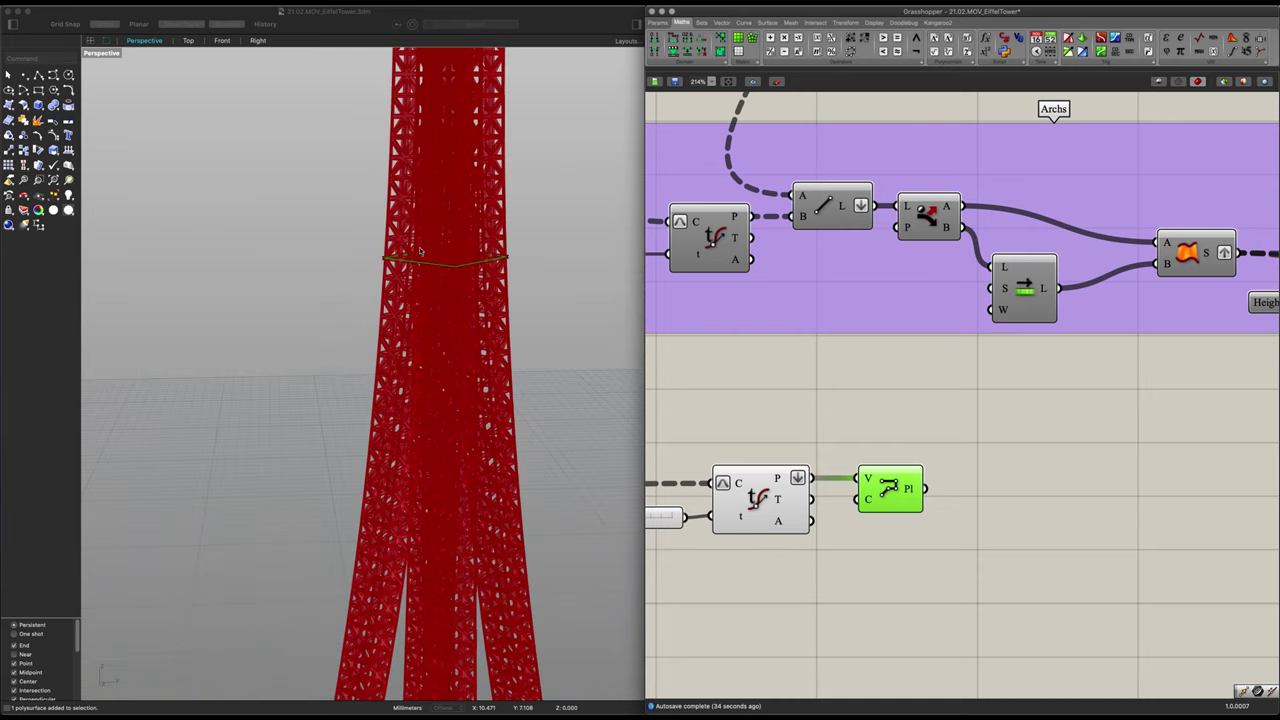
Add a Loft component, connect the PolyLine's Pl output to its C input and leave space between them
double_click(1058, 497)
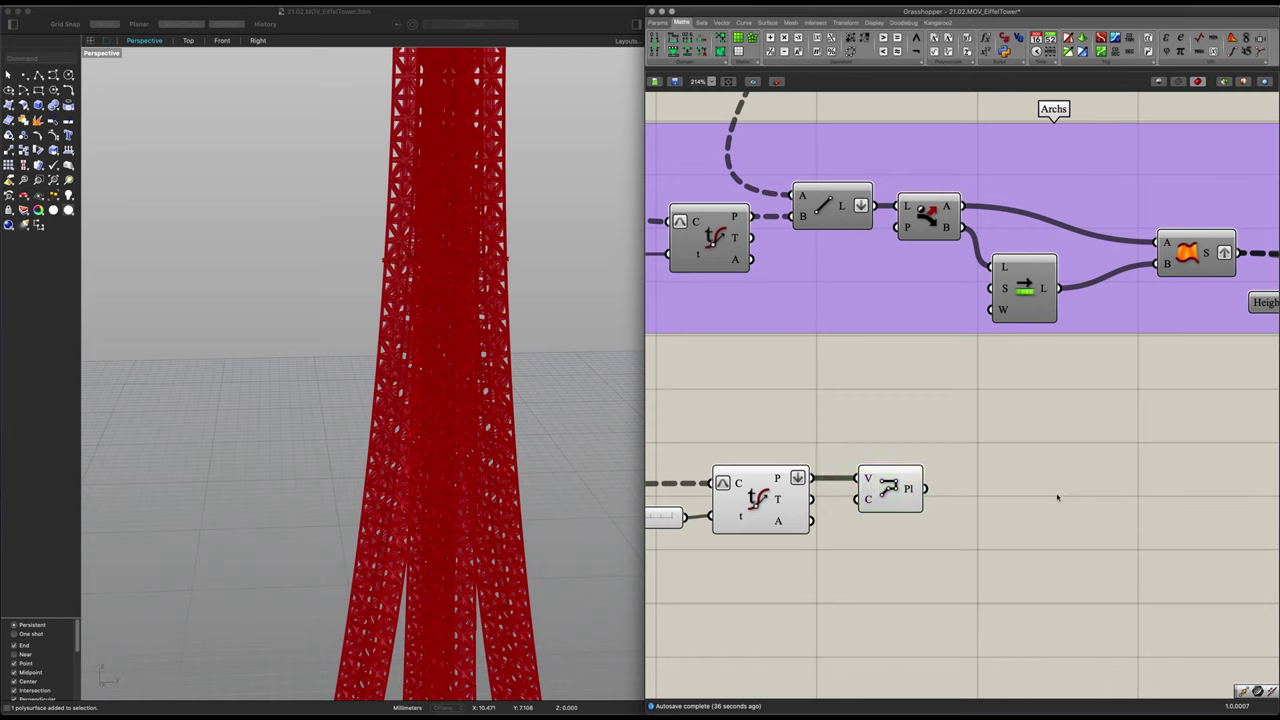
type("loft")
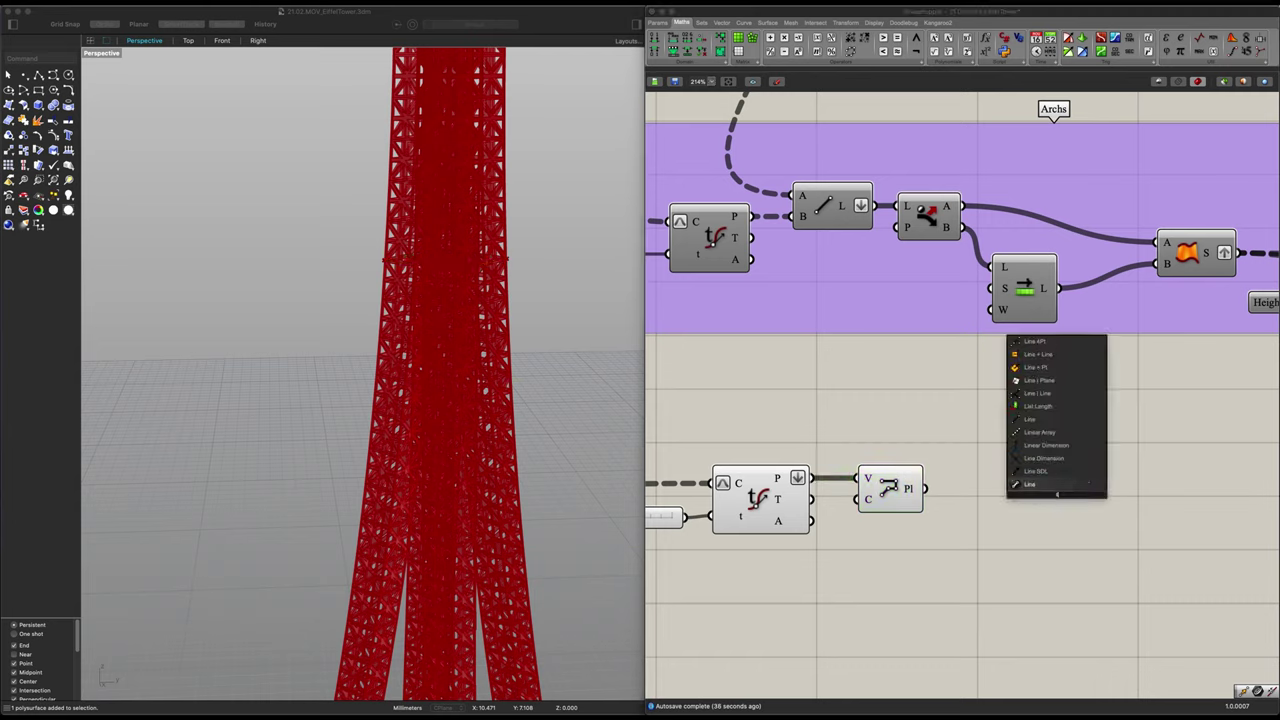
key("Return")
left_click_drag(928, 489, 1026, 483)
scroll(1020, 495, "down", 2)
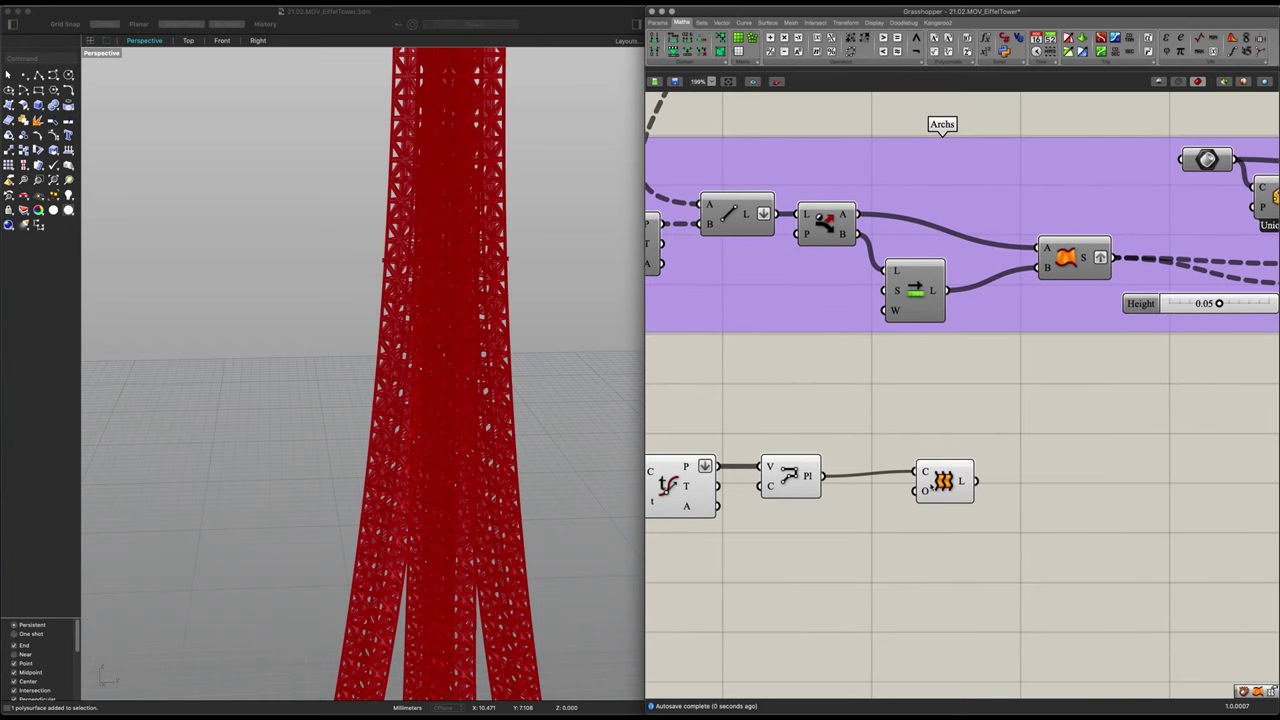
left_click_drag(946, 484, 1228, 493)
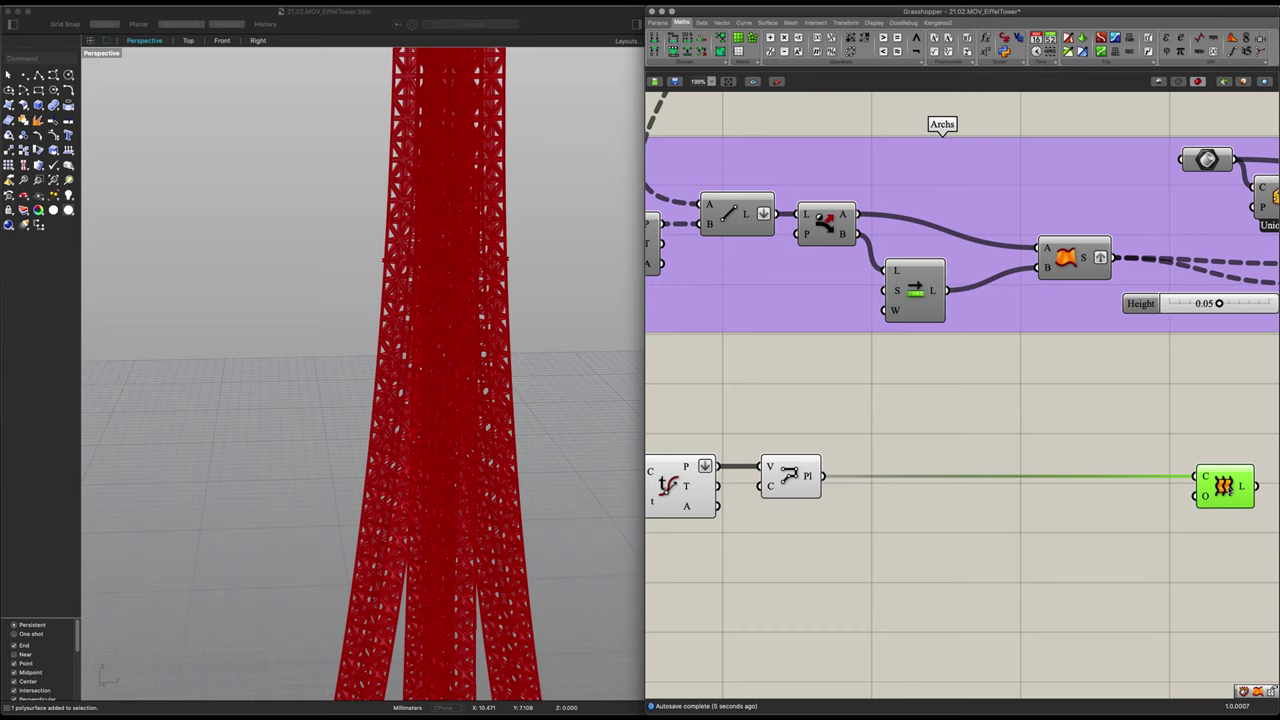
Flatten the Loft's C input and shift the component farther from the PolyLine
right_click_drag(1187, 500, 1120, 480)
right_click(1138, 455)
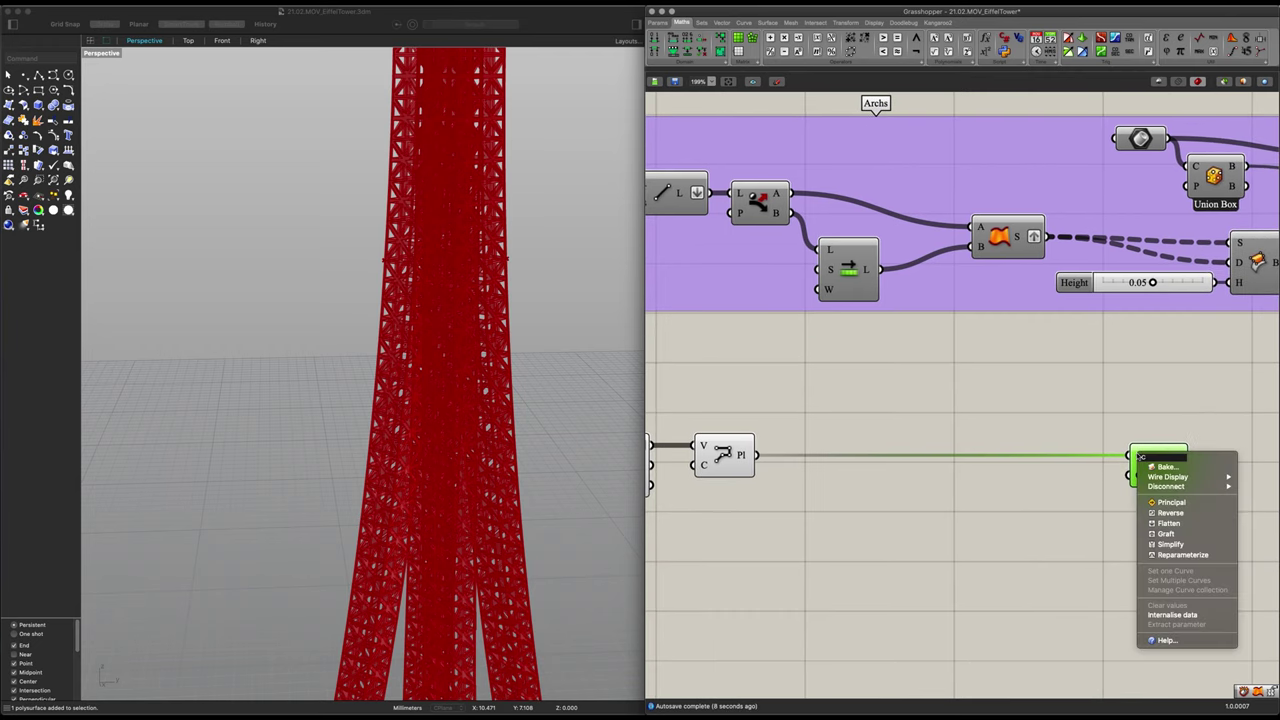
left_click(1165, 524)
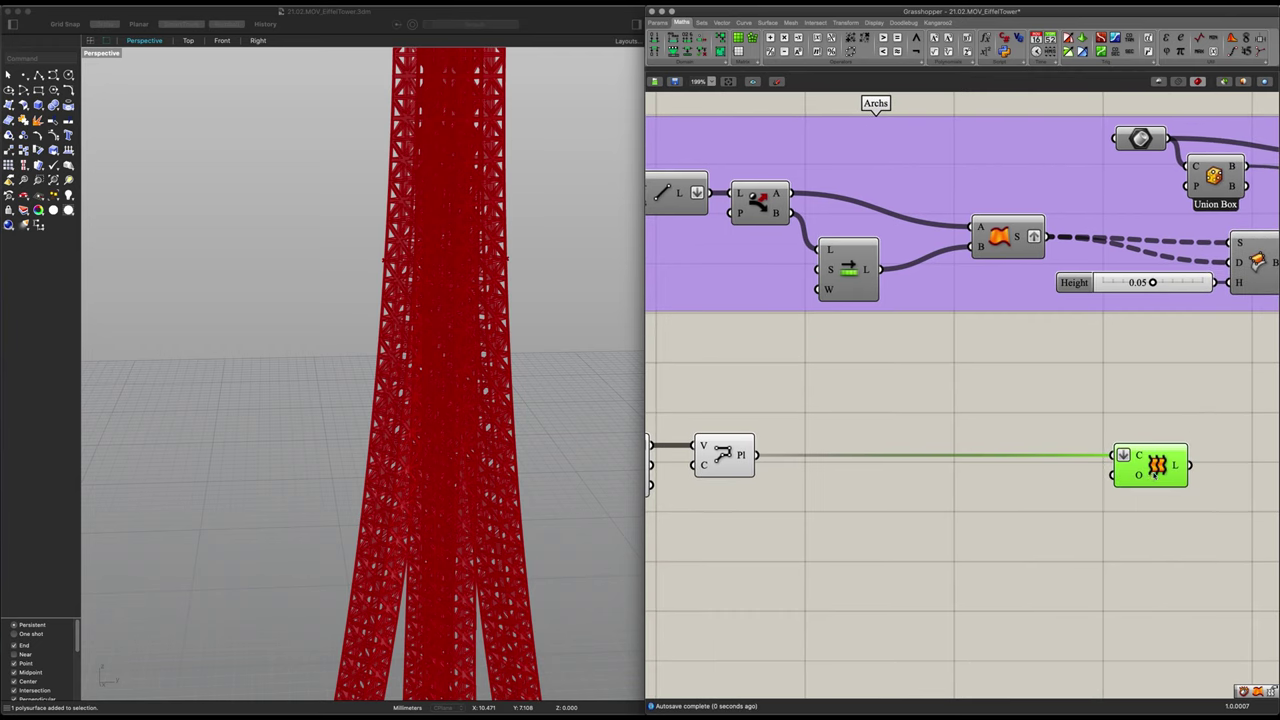
left_click_drag(1153, 474, 1203, 474)
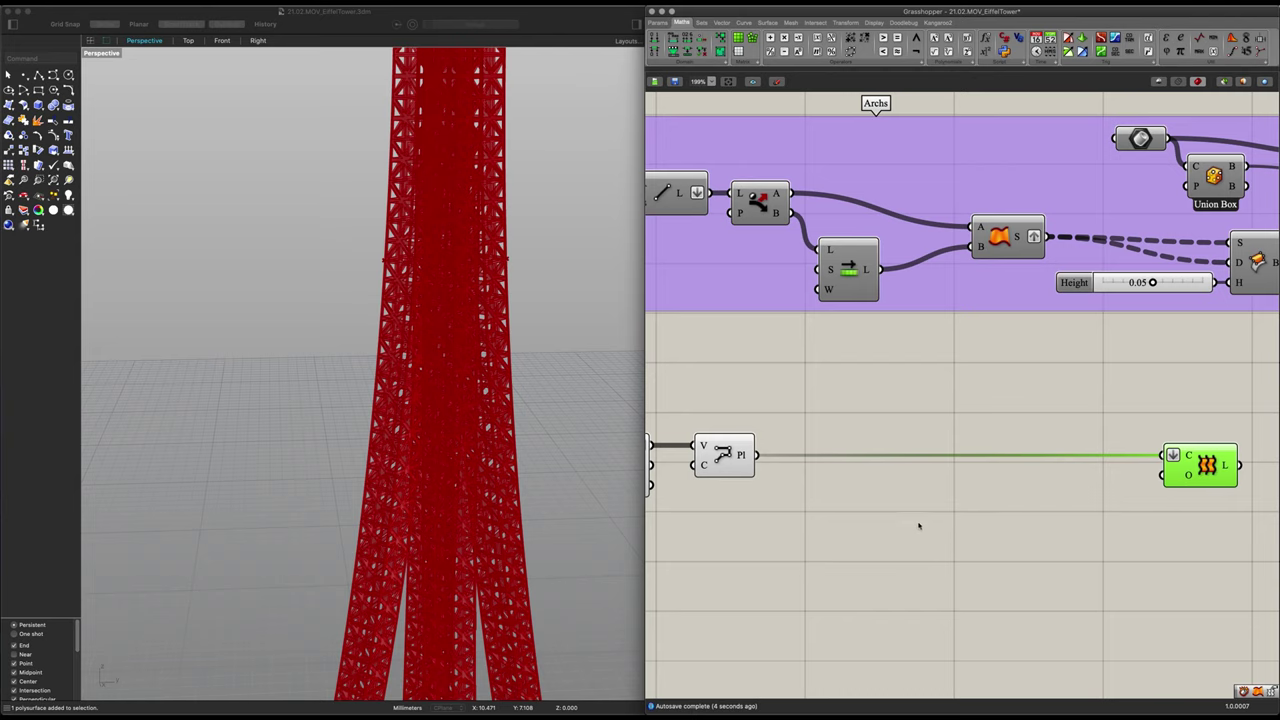
Add a Move component and connect the PolyLine's Pl output to its G input
right_click_drag(918, 526, 950, 513)
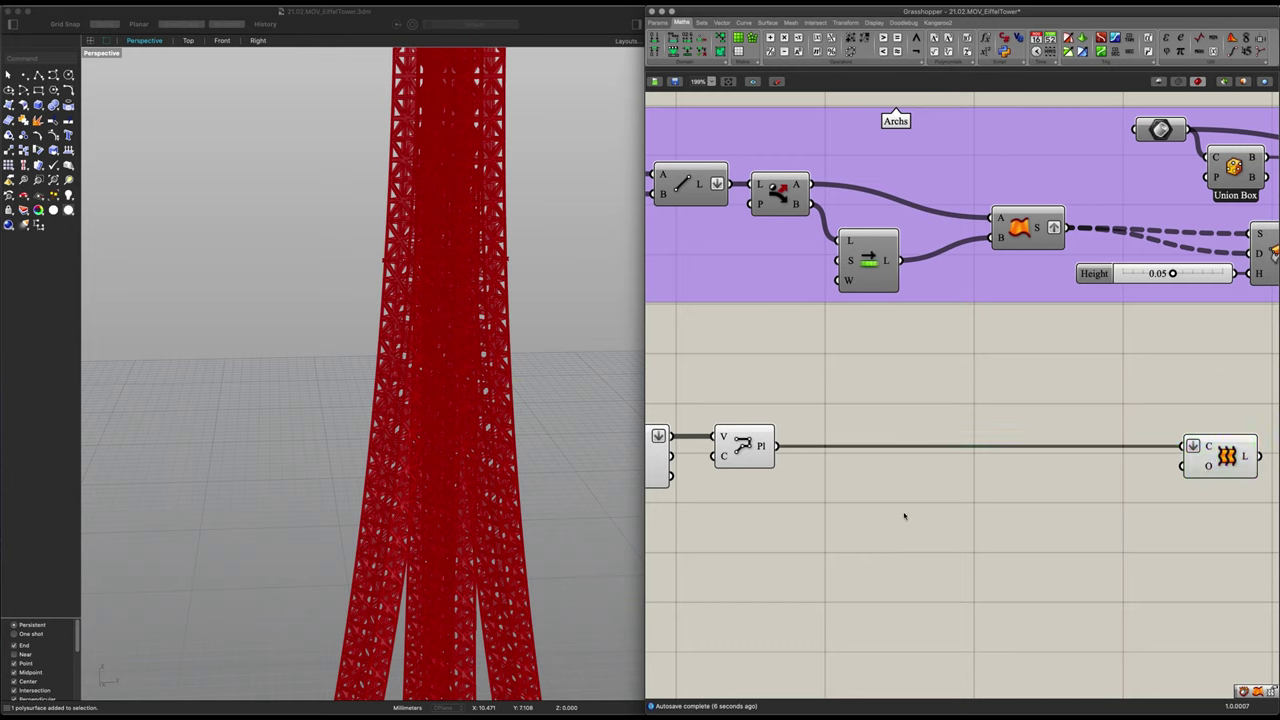
double_click(904, 516)
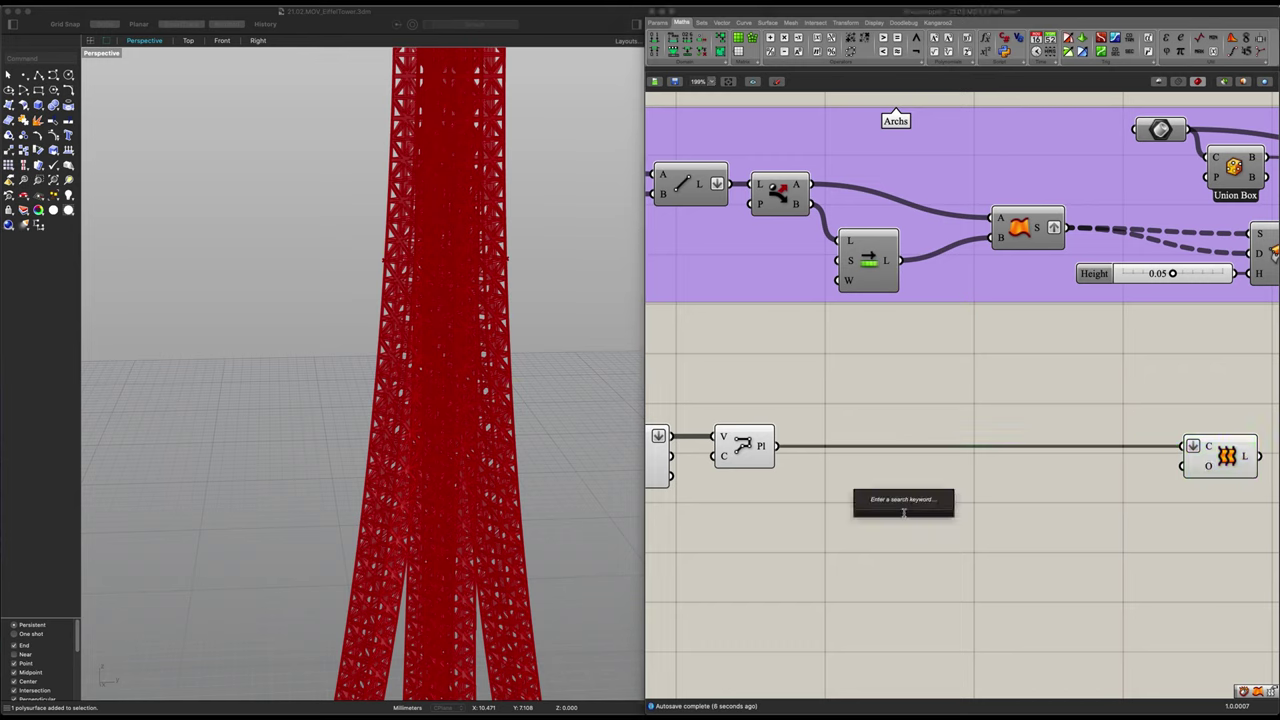
type("move")
key("Return")
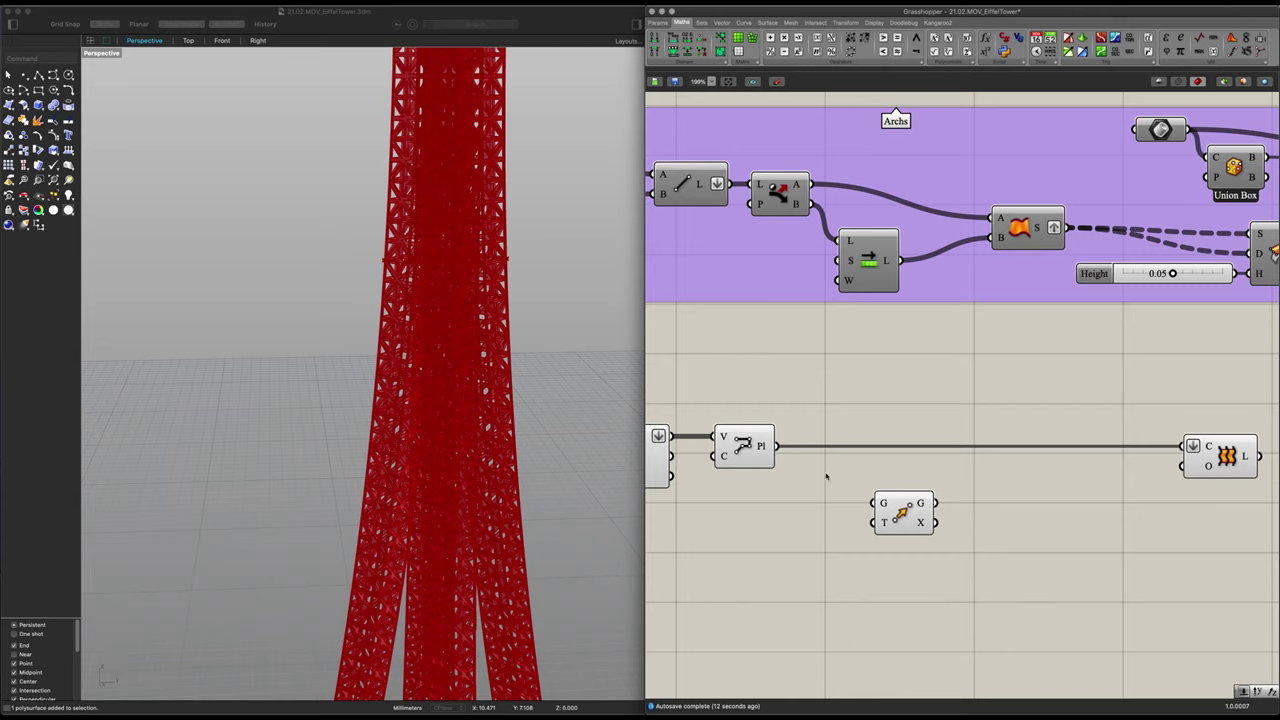
left_click_drag(777, 447, 861, 543)
Add a Unit Z component, connect it to the Move's T input and place it just below and before Move
left_click(854, 562)
double_click(854, 562)
type("z")
key("Return")
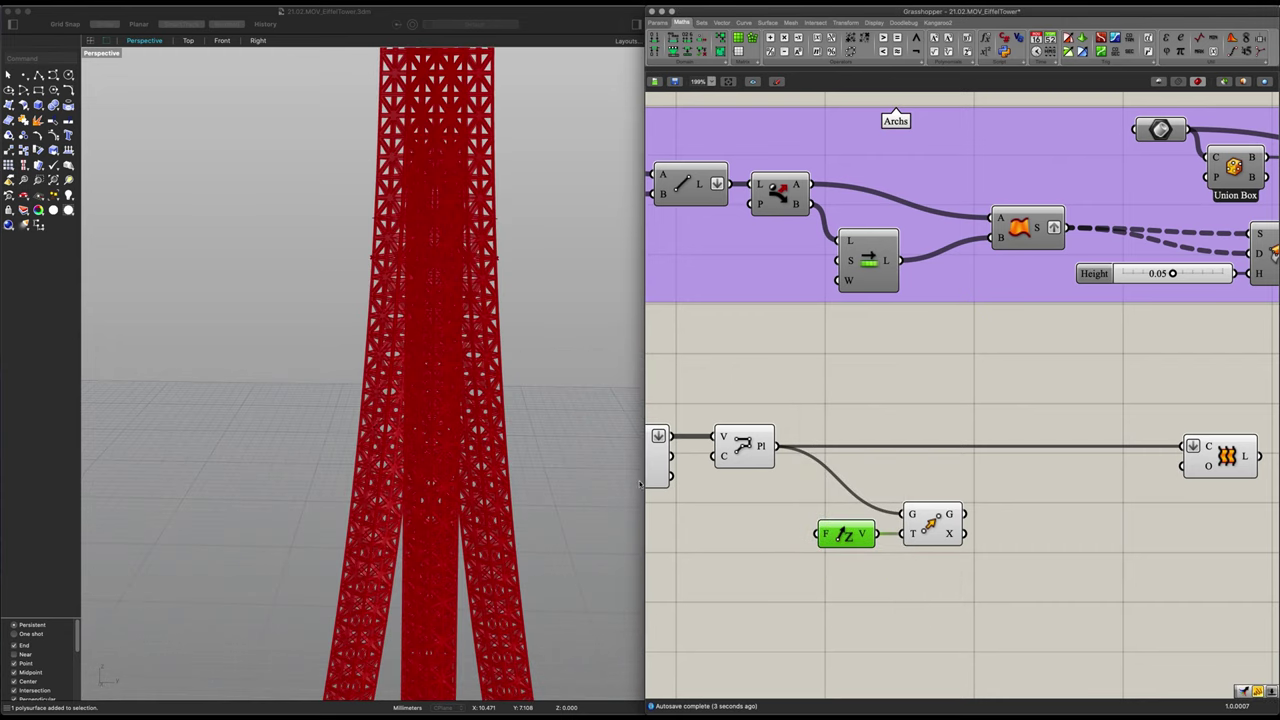
left_click(932, 523)
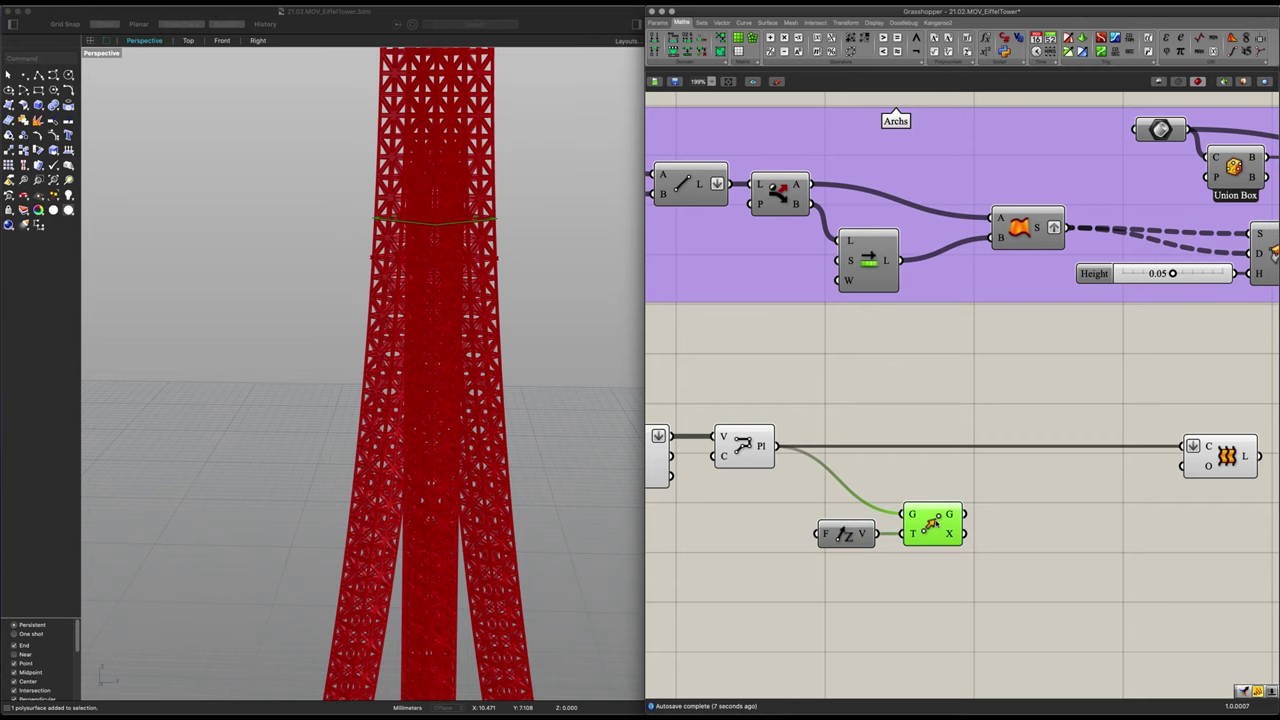
scroll(895, 527, "left", 5)
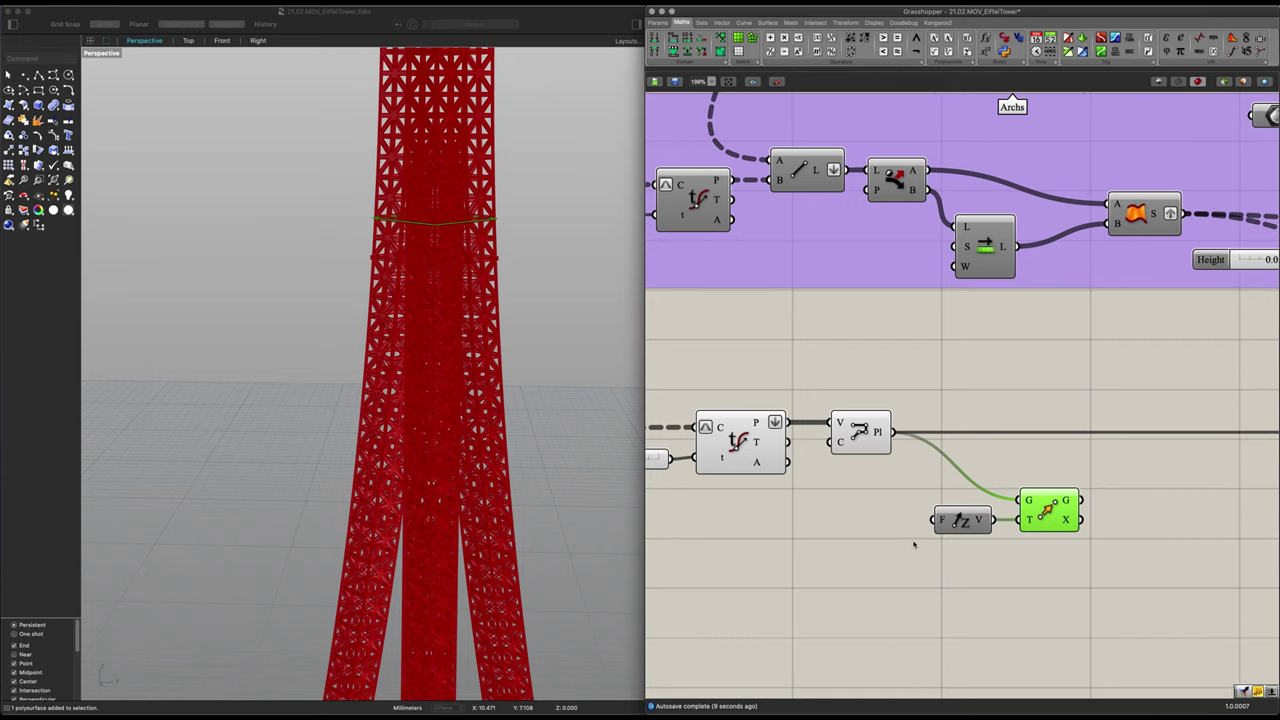
left_click_drag(959, 523, 970, 537)
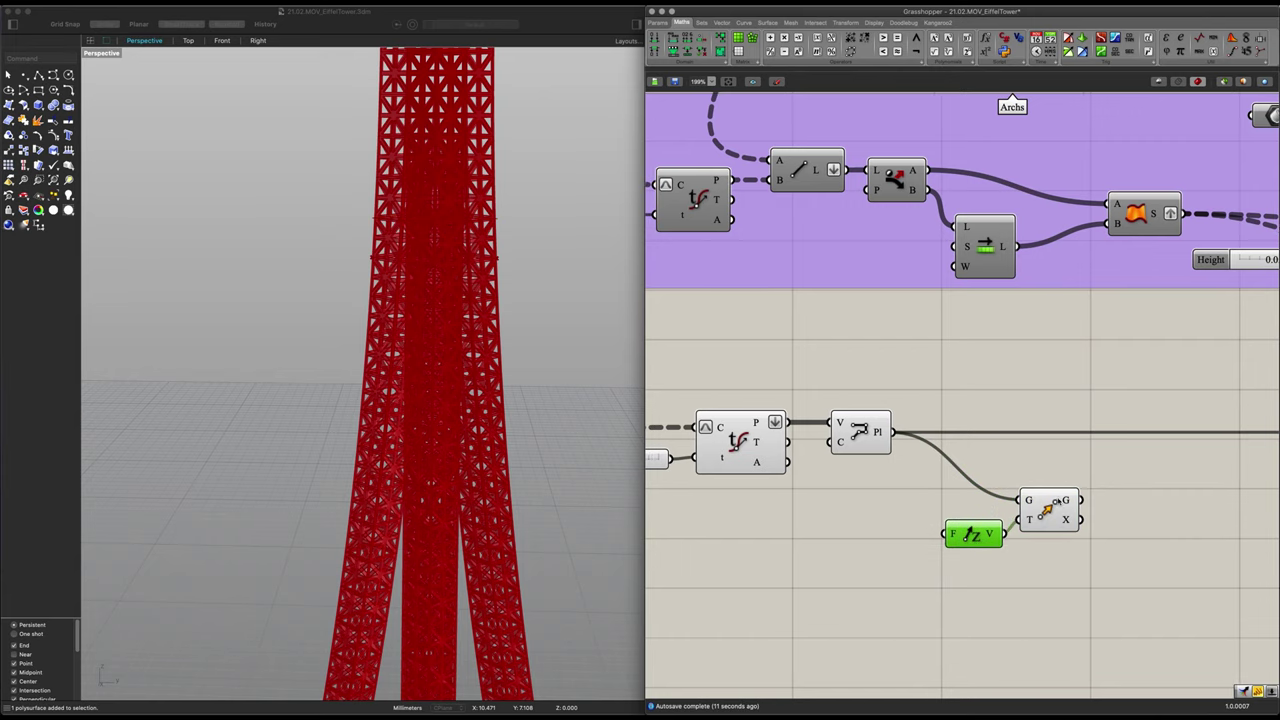
Add a 1.00 number slider and connect it to the Unit Z's F input
double_click(805, 570)
type("1")
key("Return")
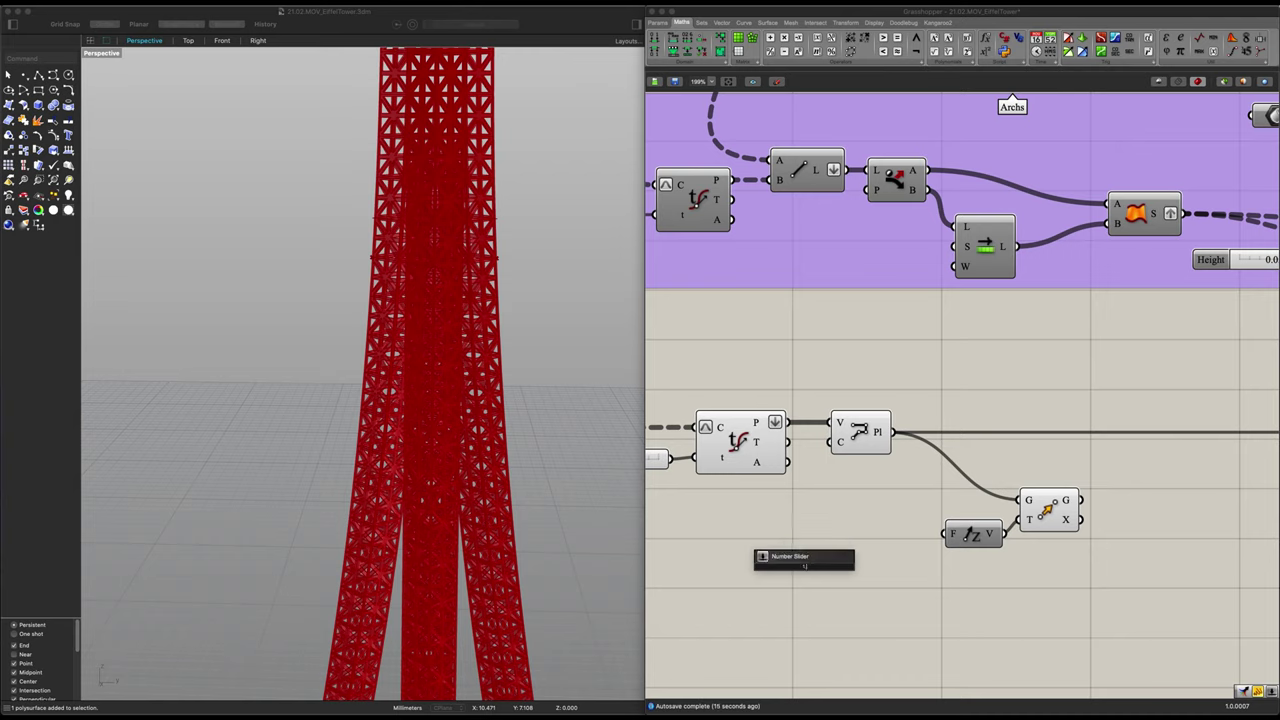
key("Return")
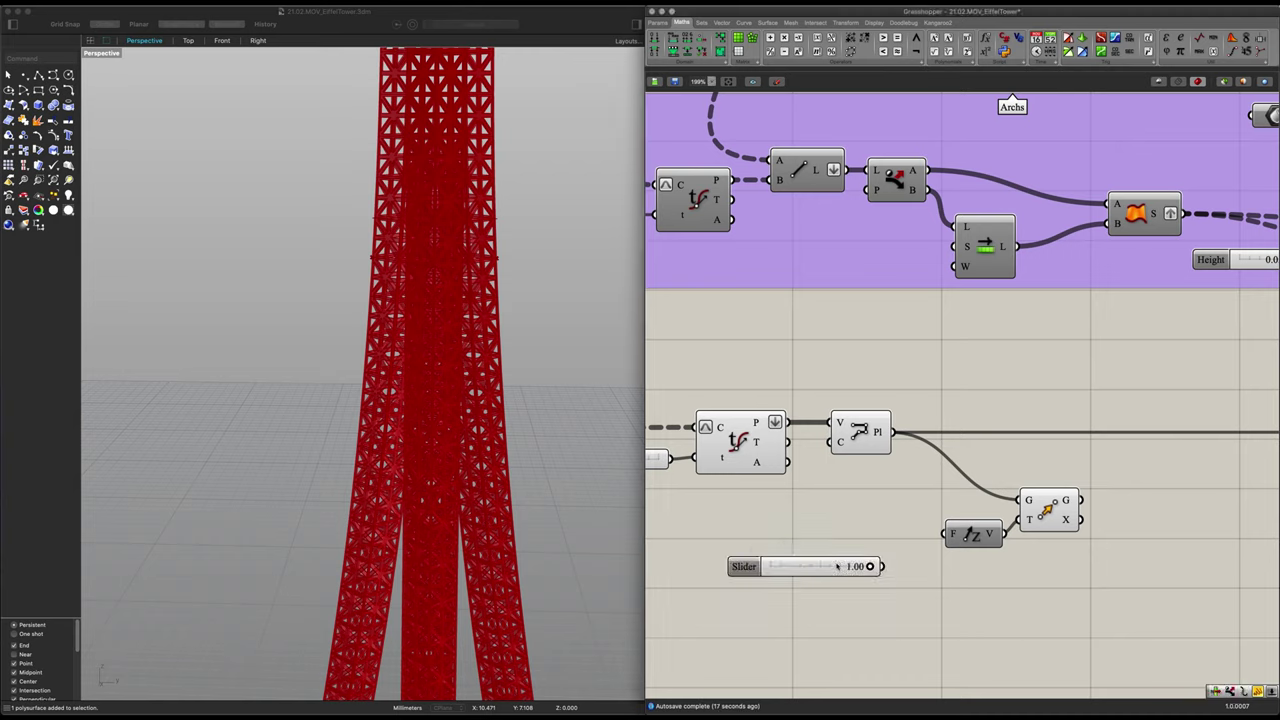
left_click_drag(871, 557, 946, 534)
Compare the original and moved polylines, then set the Factor slider to 0.15
left_click(1066, 514)
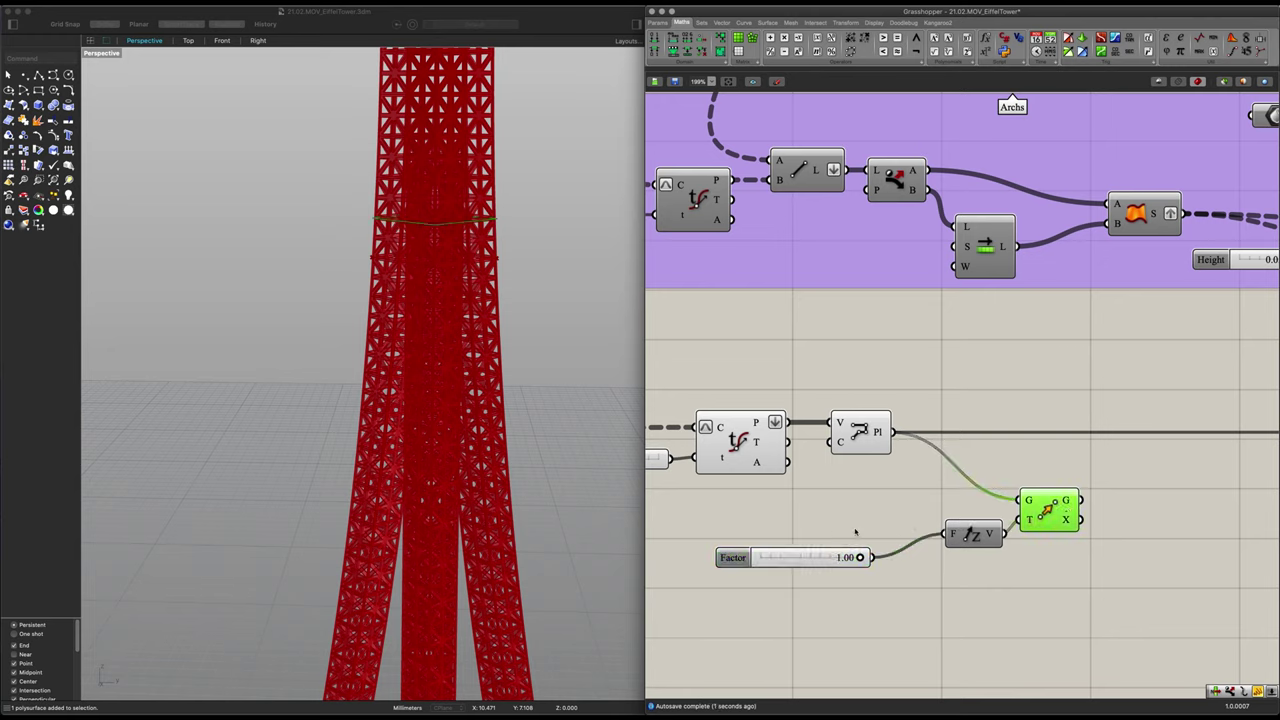
left_click(870, 432)
left_click(1055, 507, "shift")
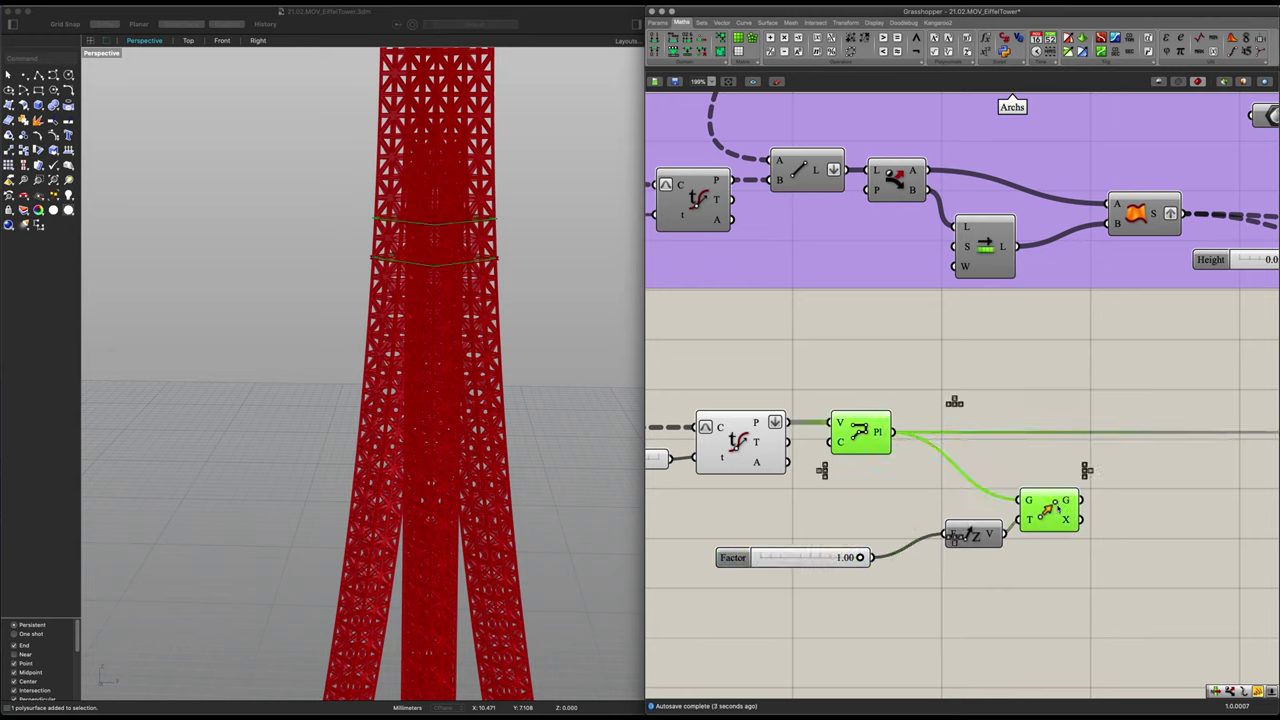
left_click_drag(859, 557, 944, 535)
Duplicate the Factor slider, set the copy to 0.70 and feed it into the Unit Z's F input as well
key("super+c")
key("super+v")
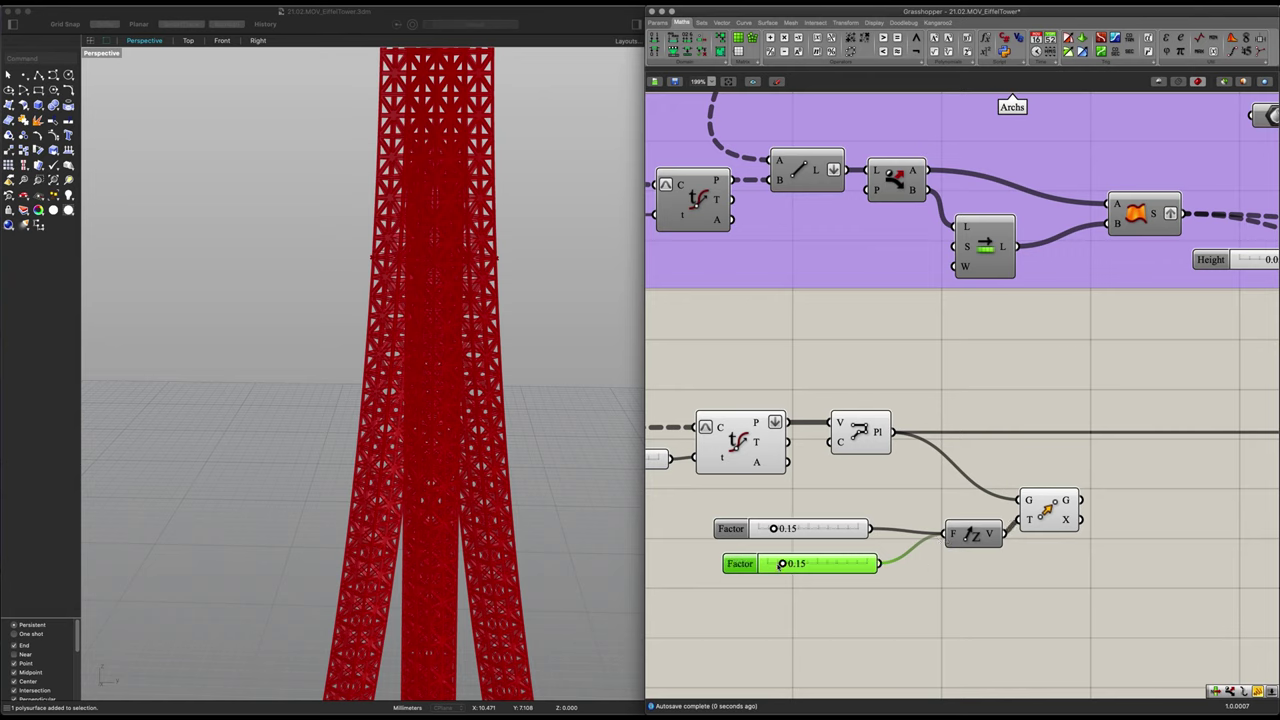
left_click_drag(782, 564, 837, 568)
Examine the heights of the two moved polylines against the tower from several angles
left_click(1043, 518)
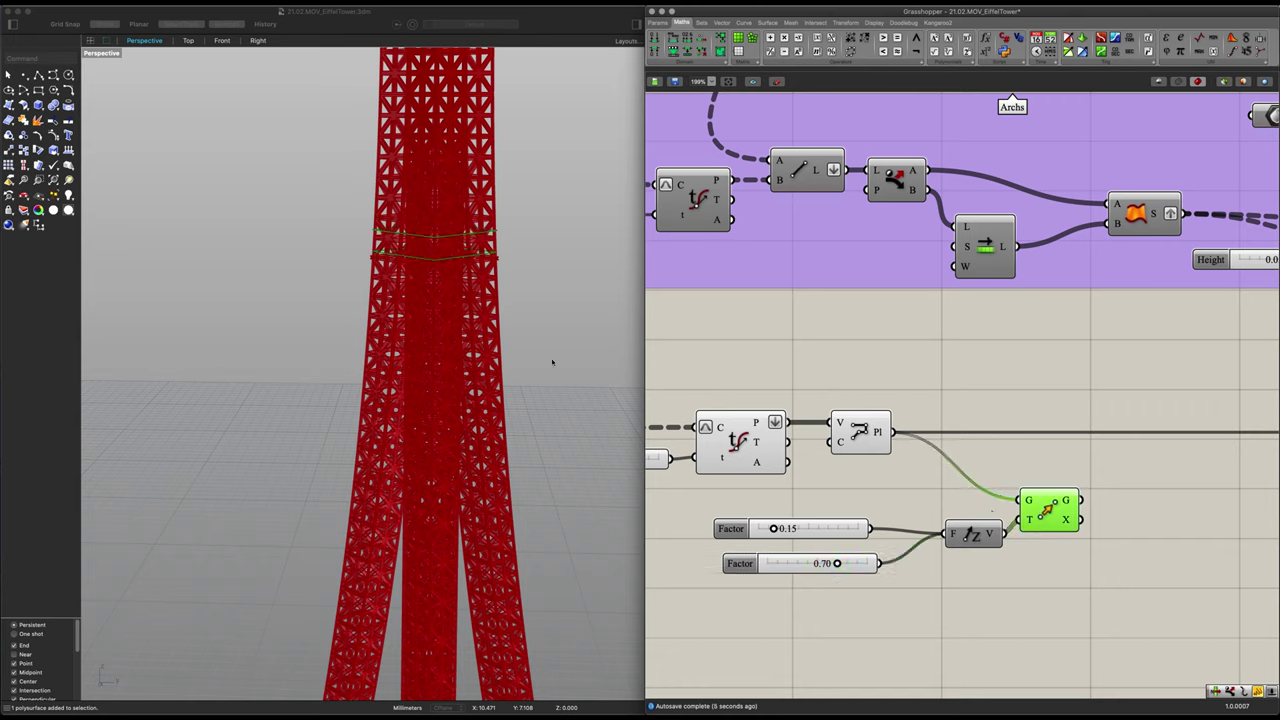
mouse_move(546, 334)
right_mouse_down()
mouse_move(546, 317)
mouse_move(543, 354)
right_mouse_up()
scroll(539, 431, "down", 4)
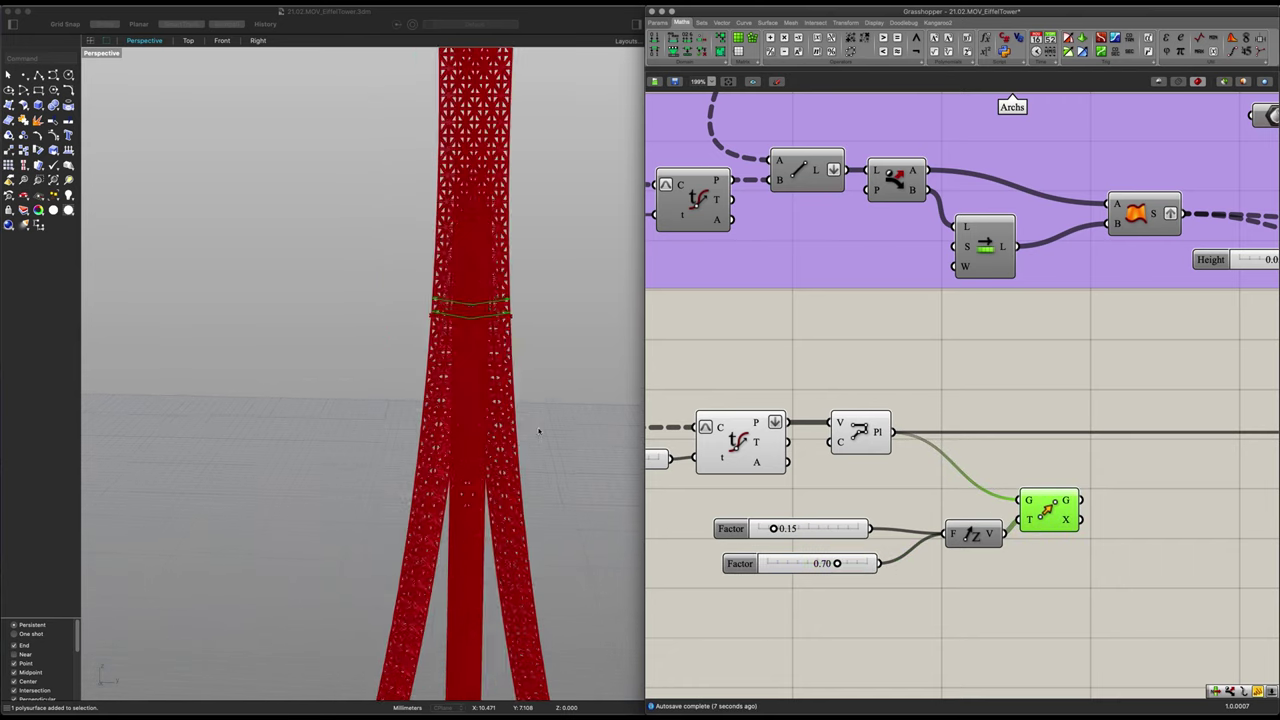
scroll(539, 431, "down", 4)
right_click_drag(539, 431, 502, 404)
scroll(502, 404, "up", 6)
right_click_drag(497, 346, 491, 272)
right_click_drag(538, 432, 444, 450)
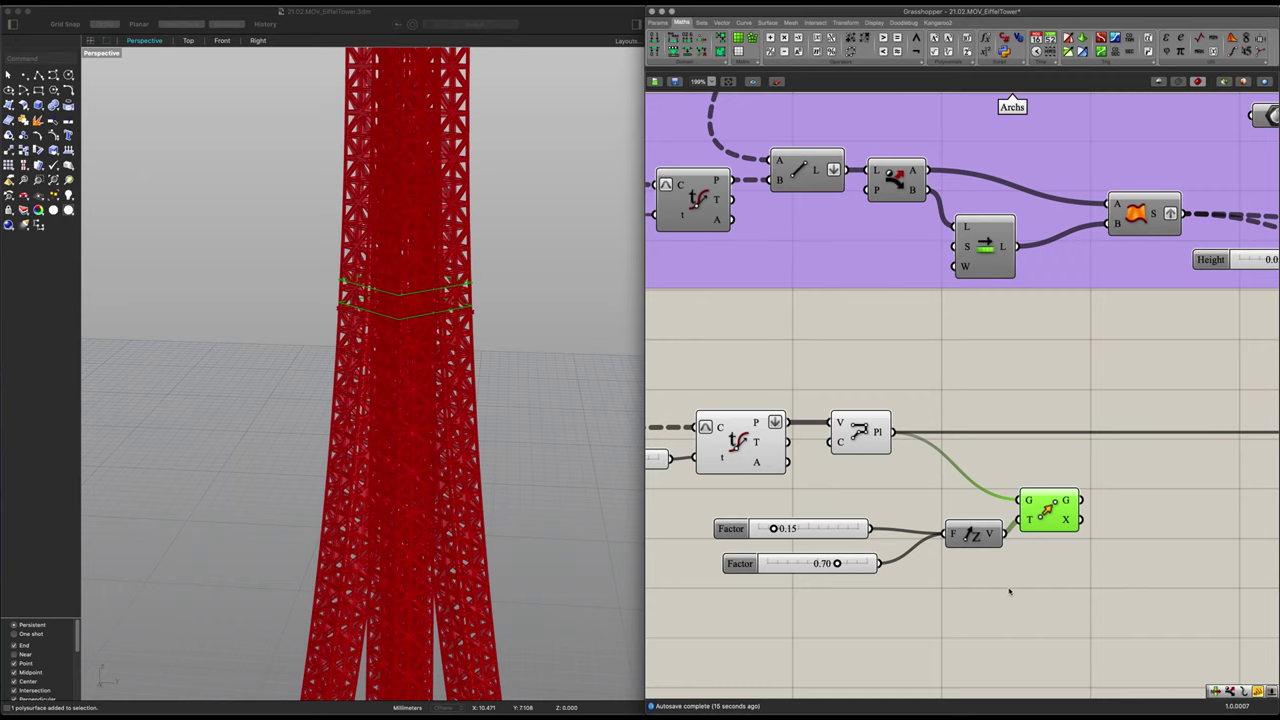
Add an Area component and connect the Move's G output to its G input
right_click_drag(1010, 592, 962, 569)
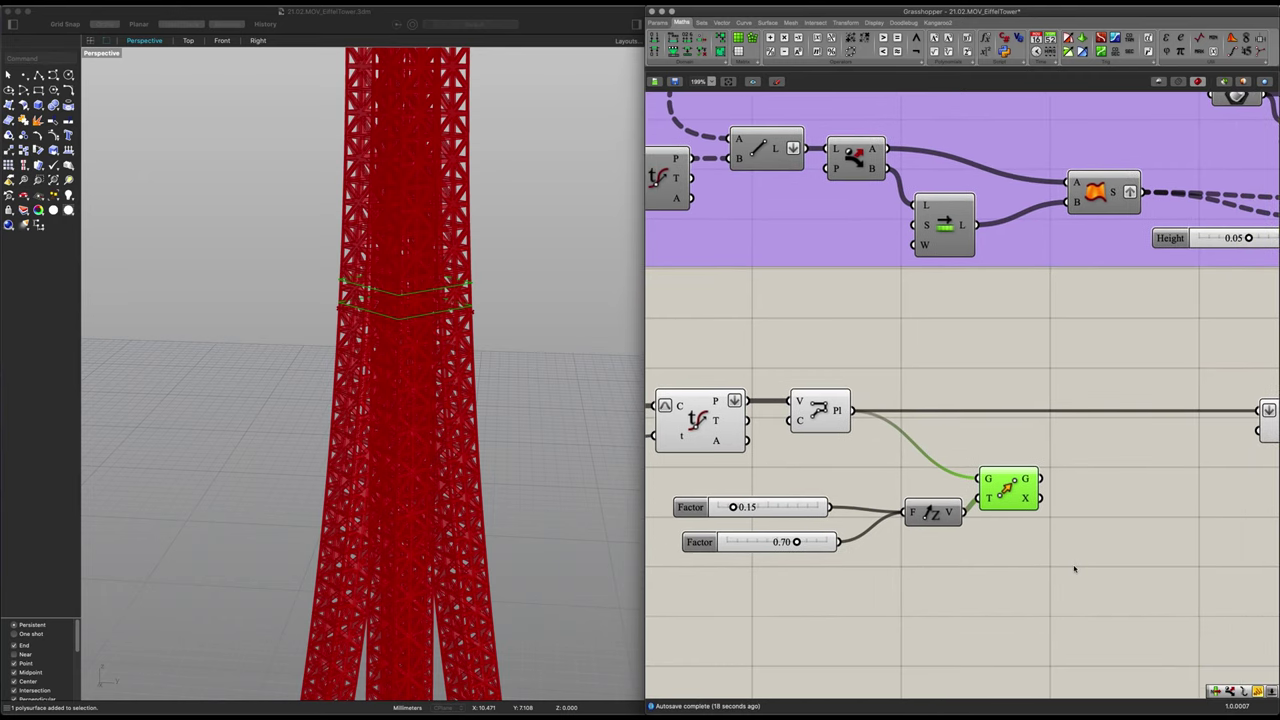
right_click_drag(1106, 557, 929, 546)
double_click(928, 518)
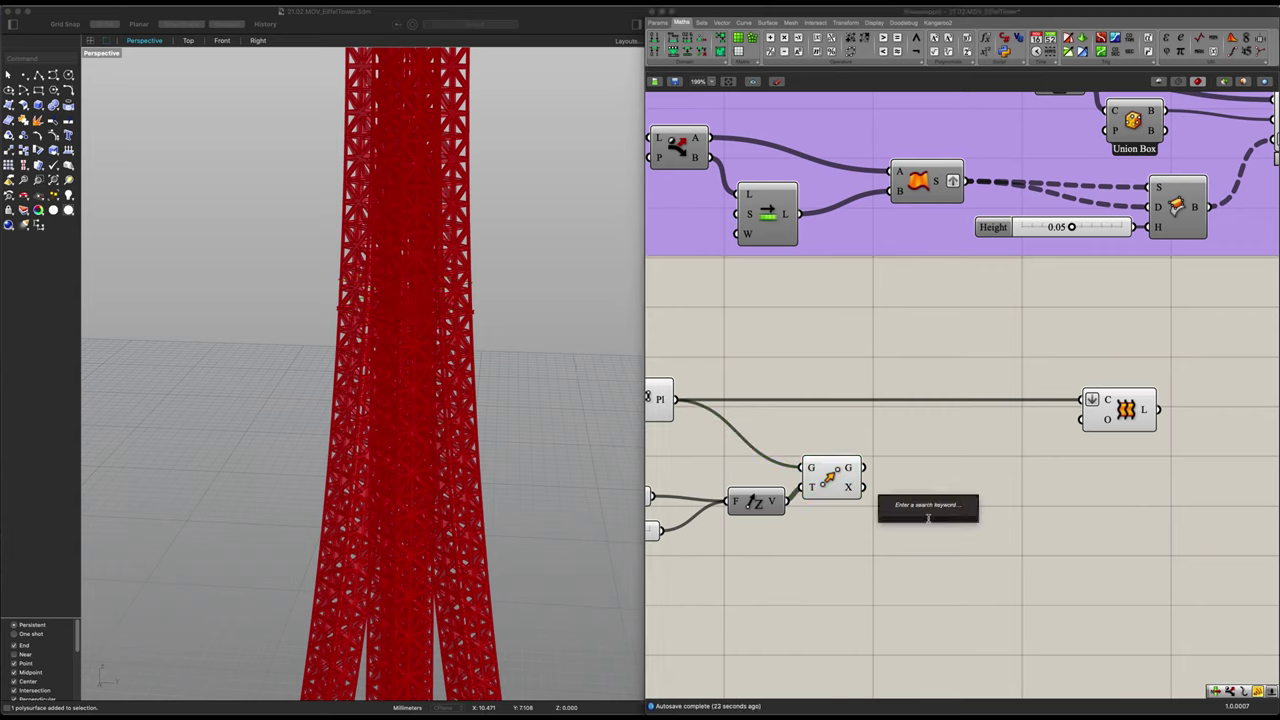
type("area")
key("Return")
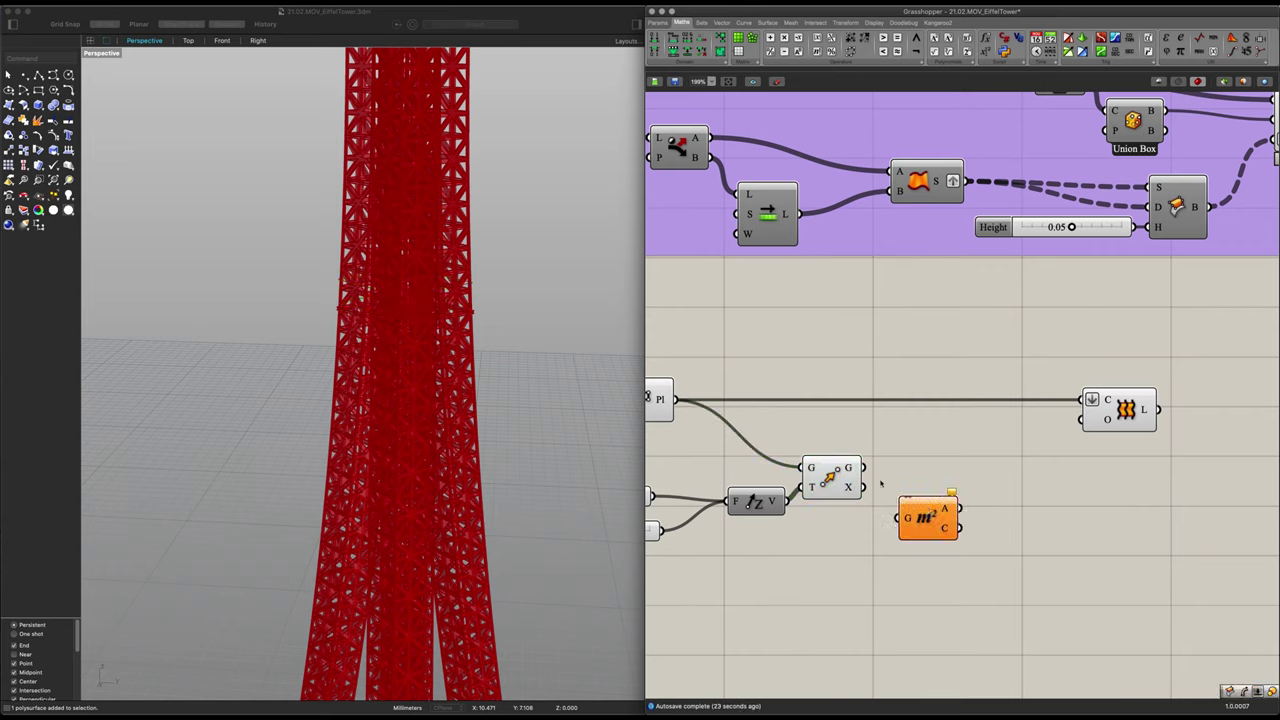
left_click_drag(864, 467, 931, 495)
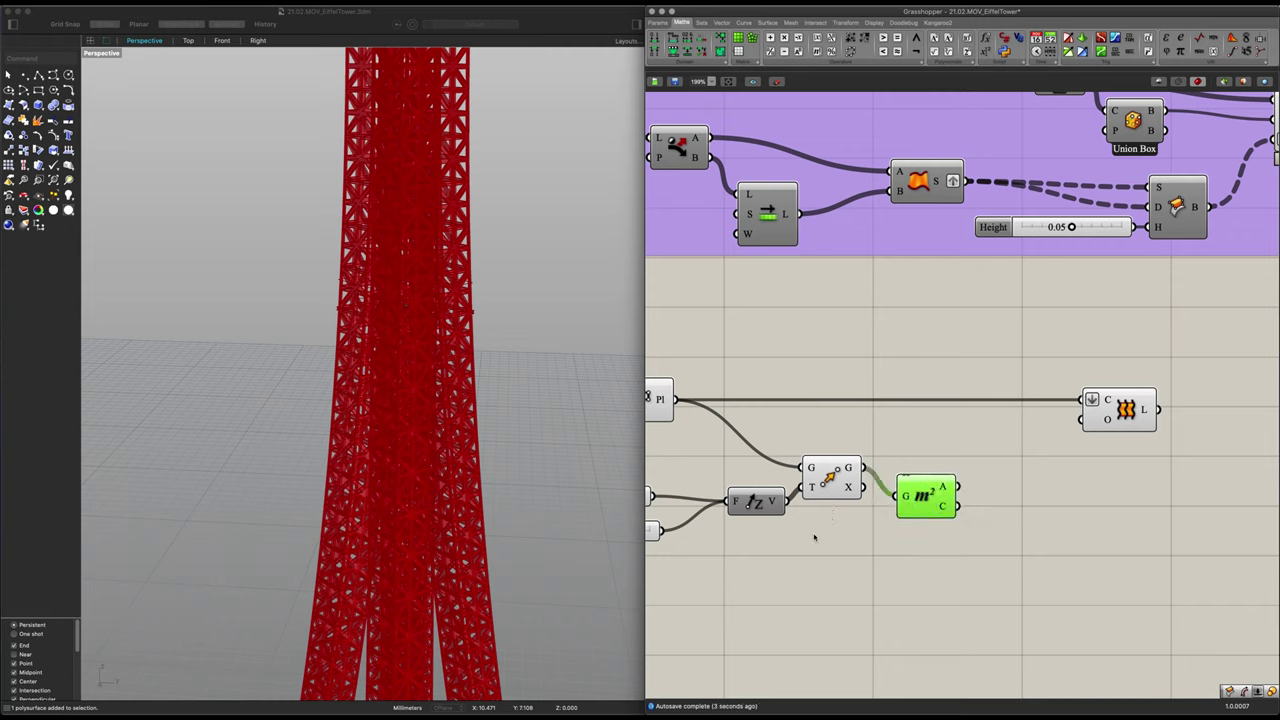
Add a Scale component and feed the Move's G output into its G input and the Area's C output into its C input
right_click_drag(1034, 510, 929, 523)
double_click(929, 522)
type("s")
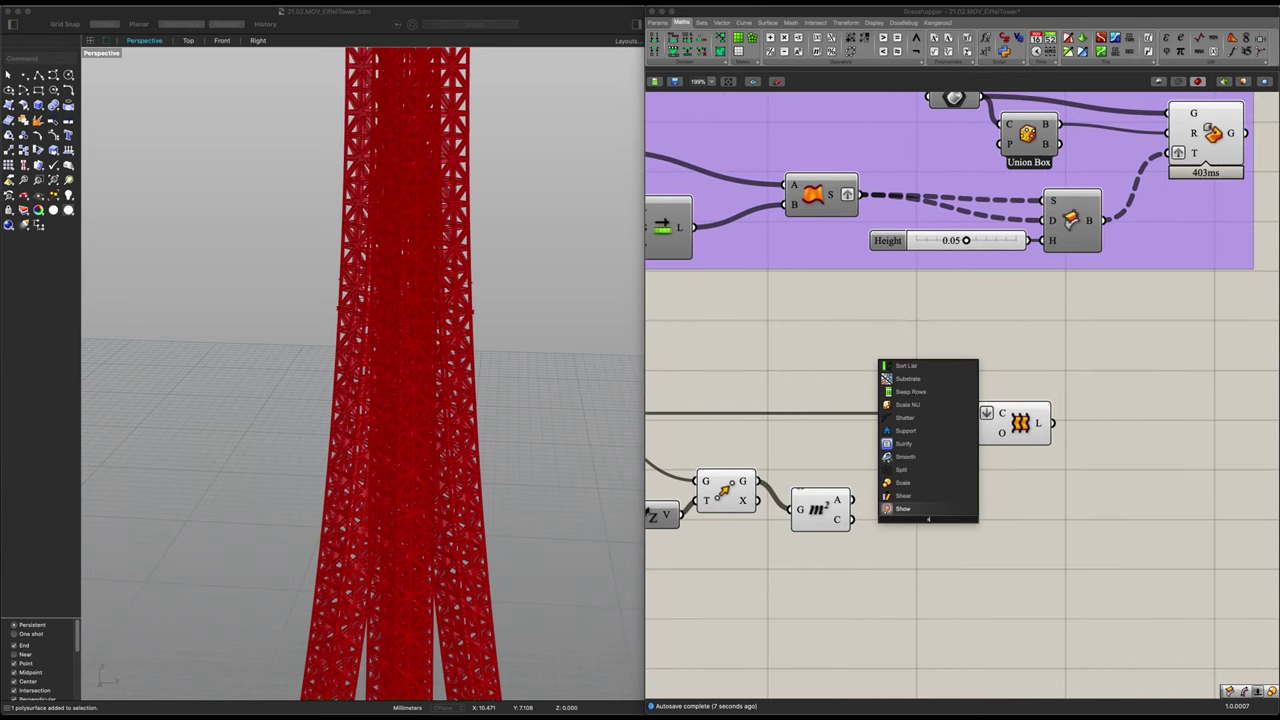
type("cale")
key("Return")
left_click_drag(928, 518, 953, 502)
left_click_drag(758, 481, 928, 483)
left_click_drag(853, 518, 946, 508)
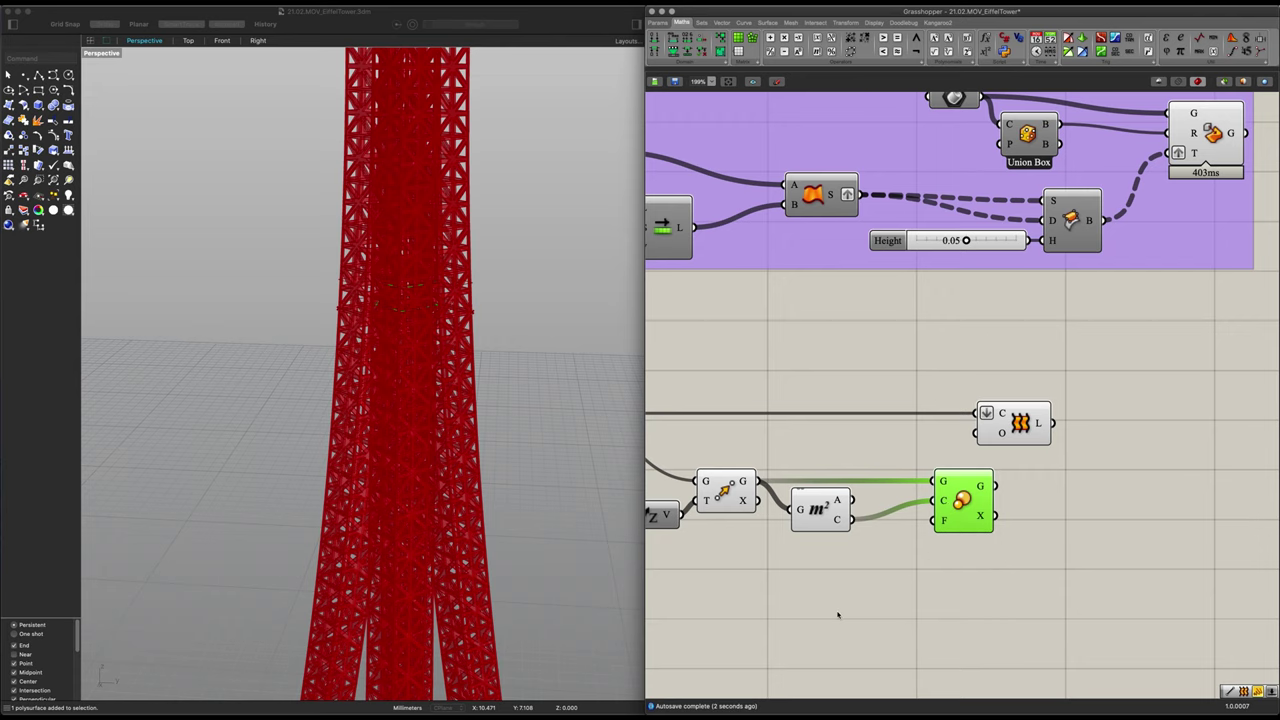
Add a number slider set to 5.00, duplicate it, and connect both sliders to the Scale's F input
double_click(828, 553)
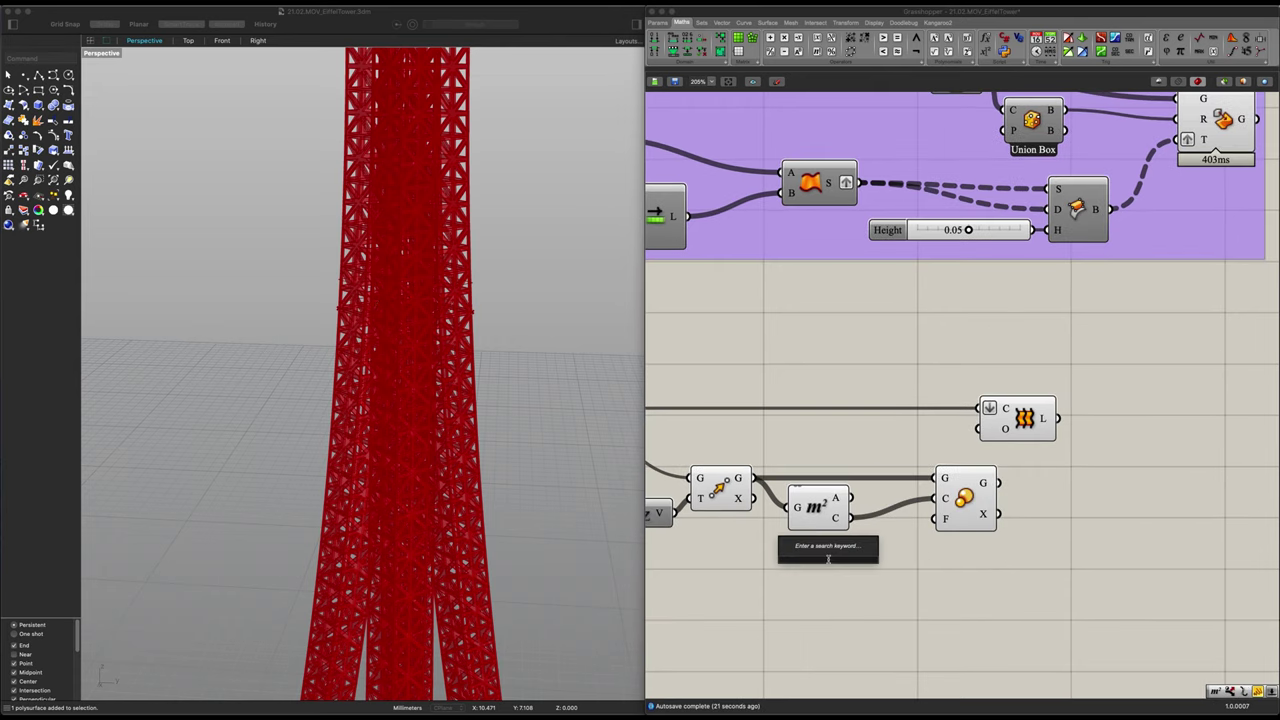
type("55")
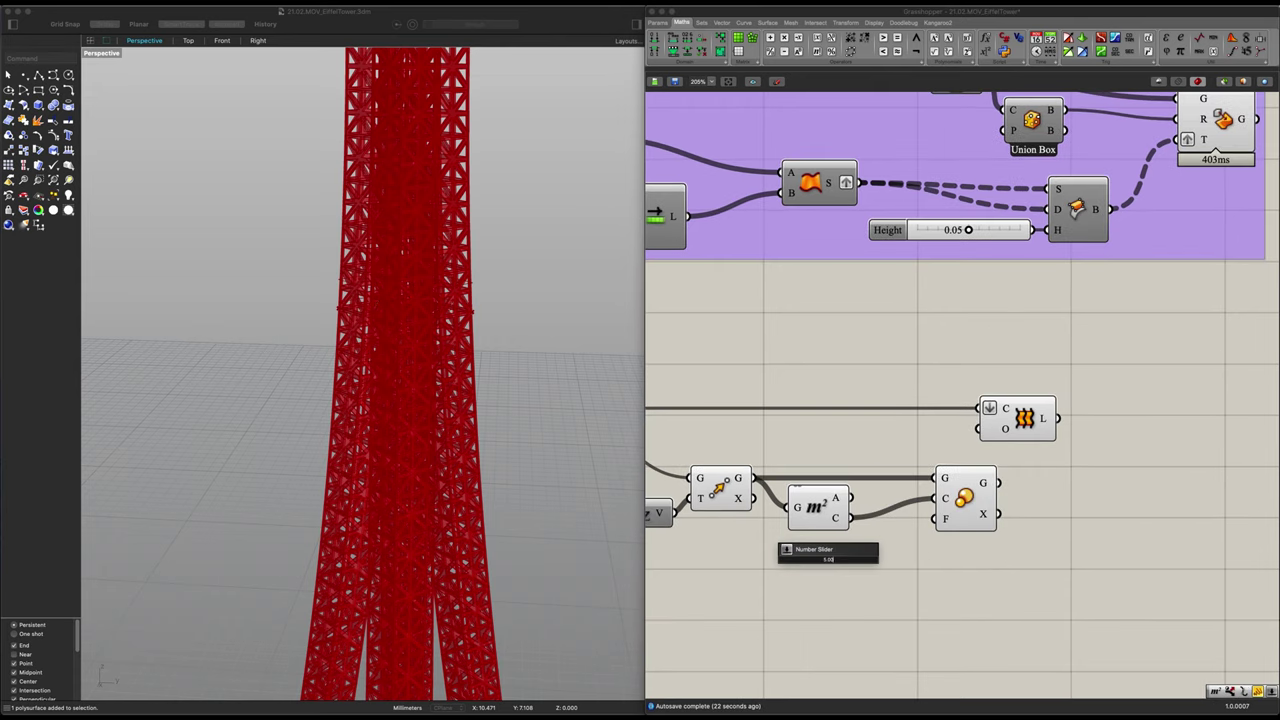
key("Return")
left_click(816, 563)
left_click_drag(816, 563, 856, 587, "alt")
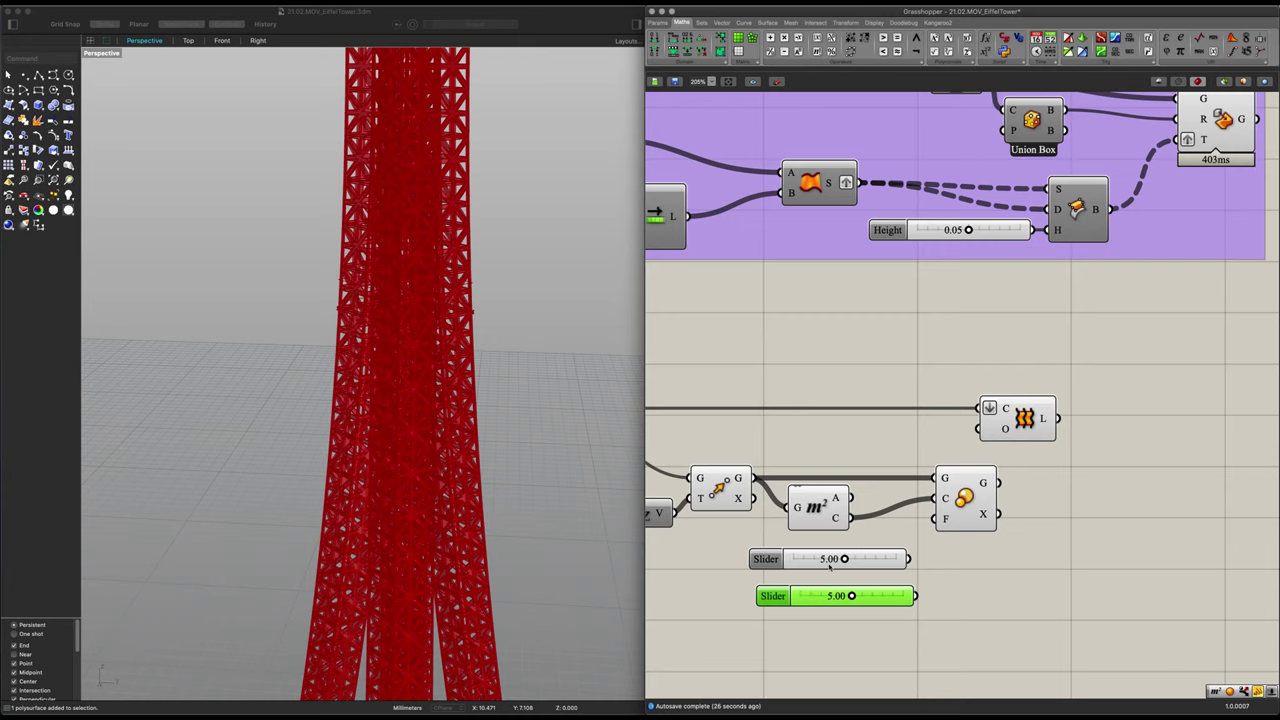
left_click_drag(962, 514, 989, 514)
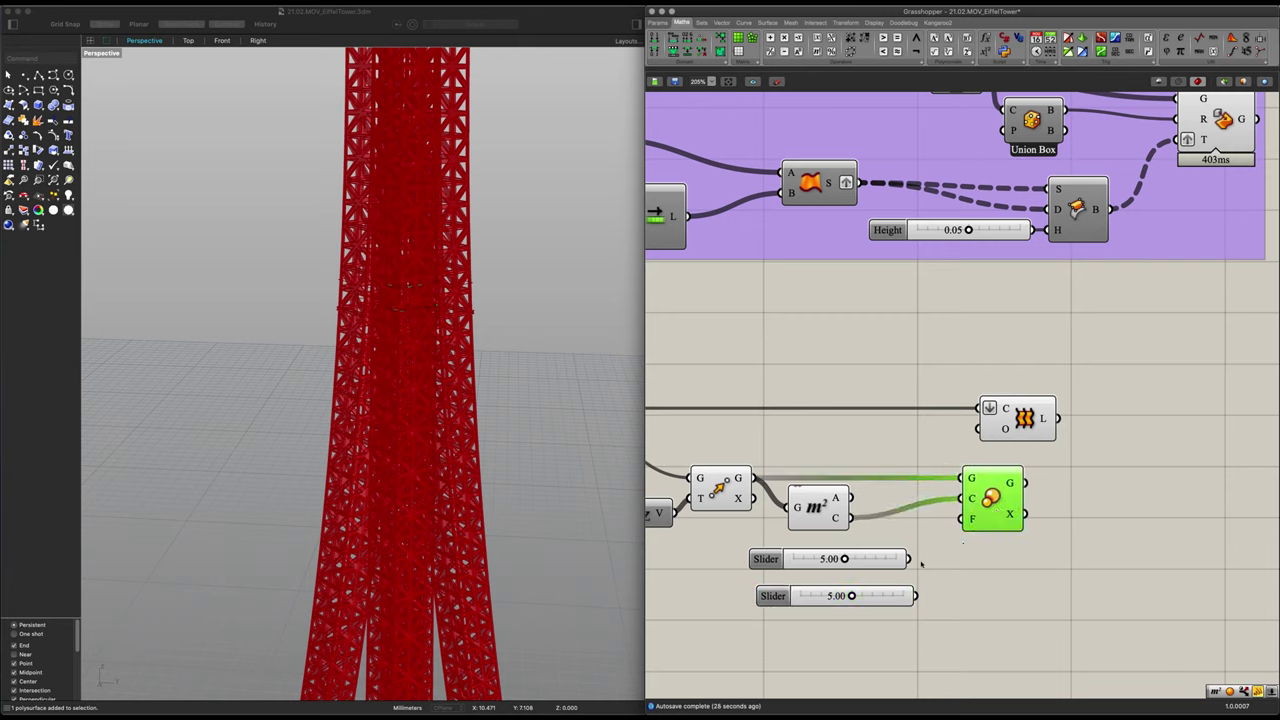
left_click_drag(910, 559, 966, 520)
left_click_drag(916, 596, 966, 520, "shift")
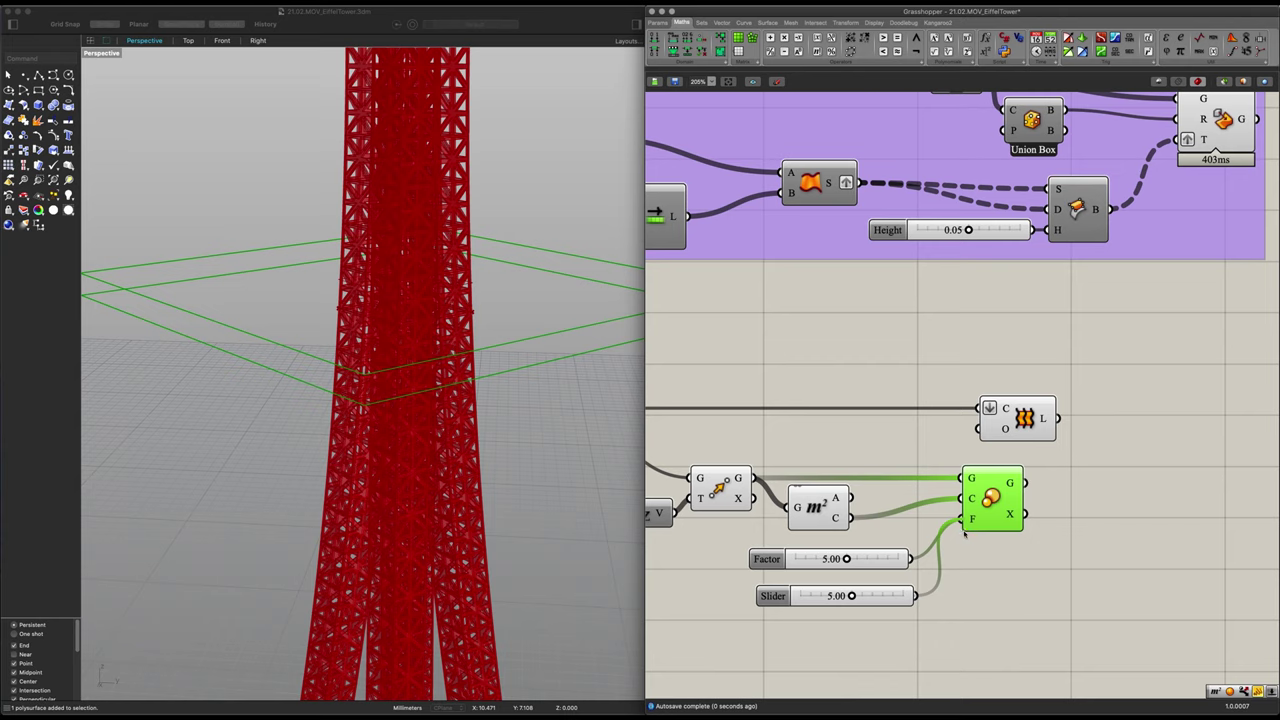
Graft the F, G and C inputs of the Scale component
right_click(976, 523)
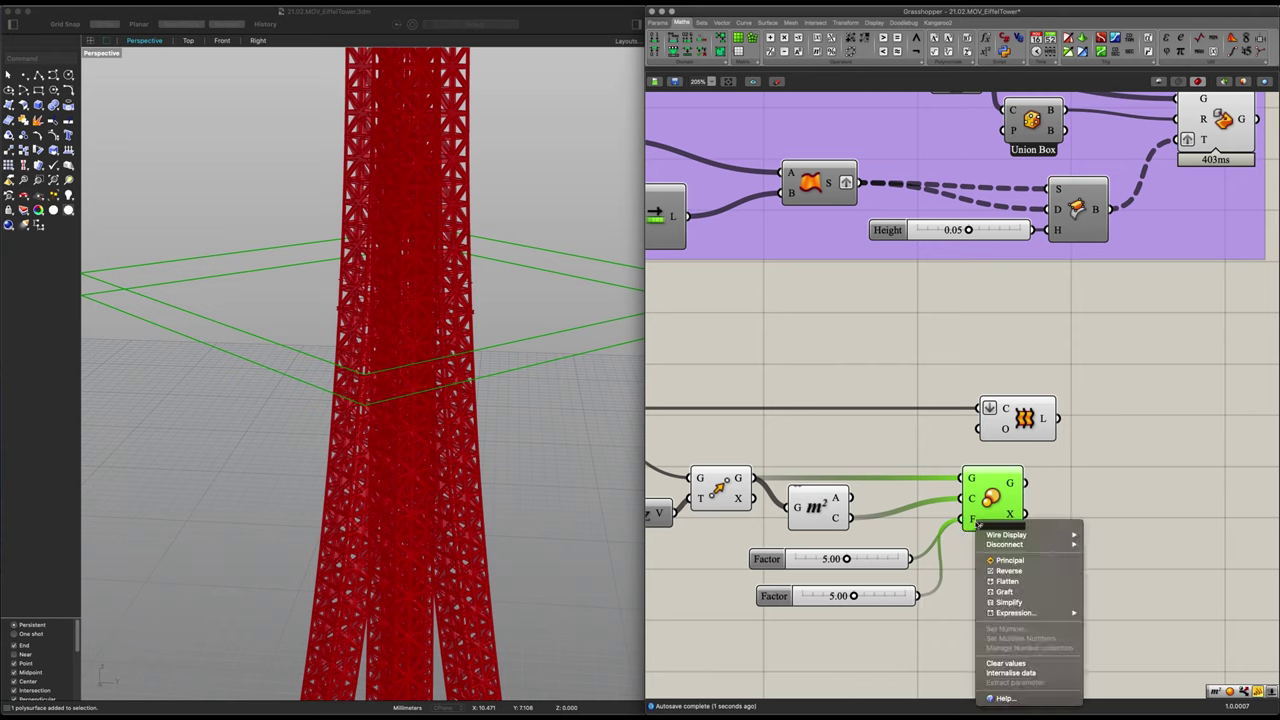
left_click(1016, 593)
mouse_move(988, 518)
left_mouse_down()
mouse_move(1018, 516)
mouse_move(998, 513)
left_mouse_up()
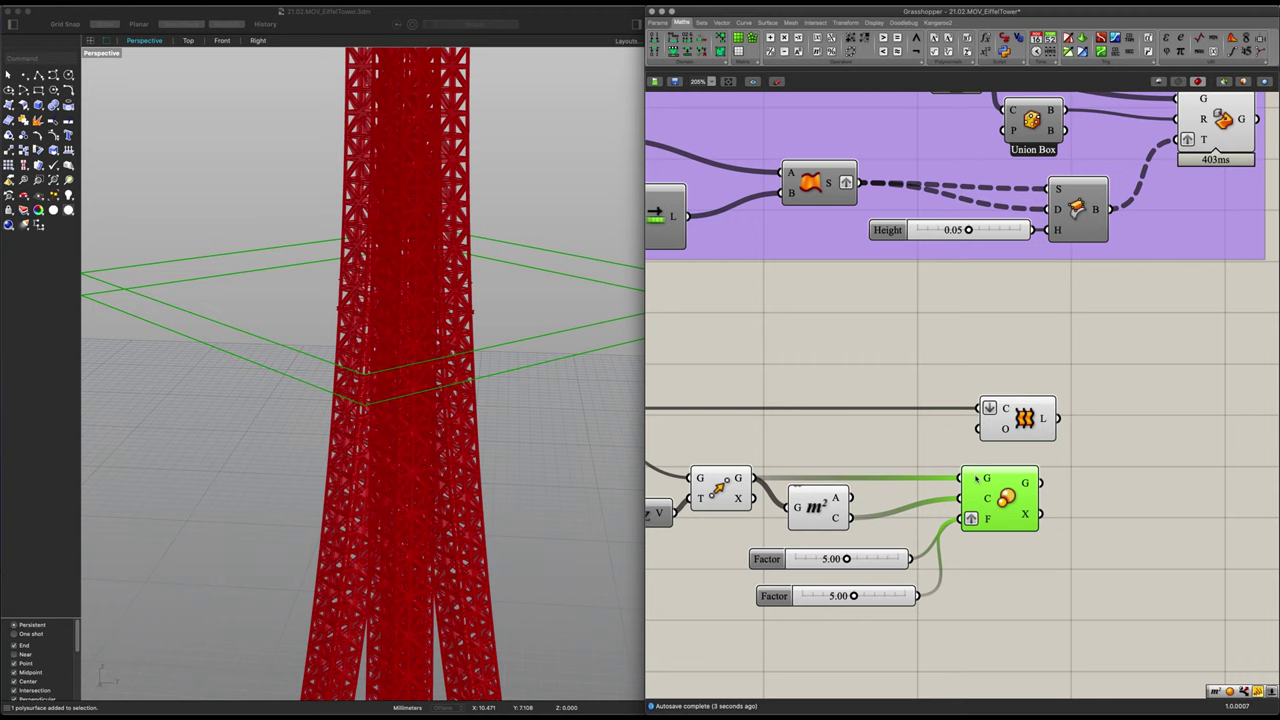
right_click(977, 478)
left_click(997, 554)
scroll(386, 399, "down", 8)
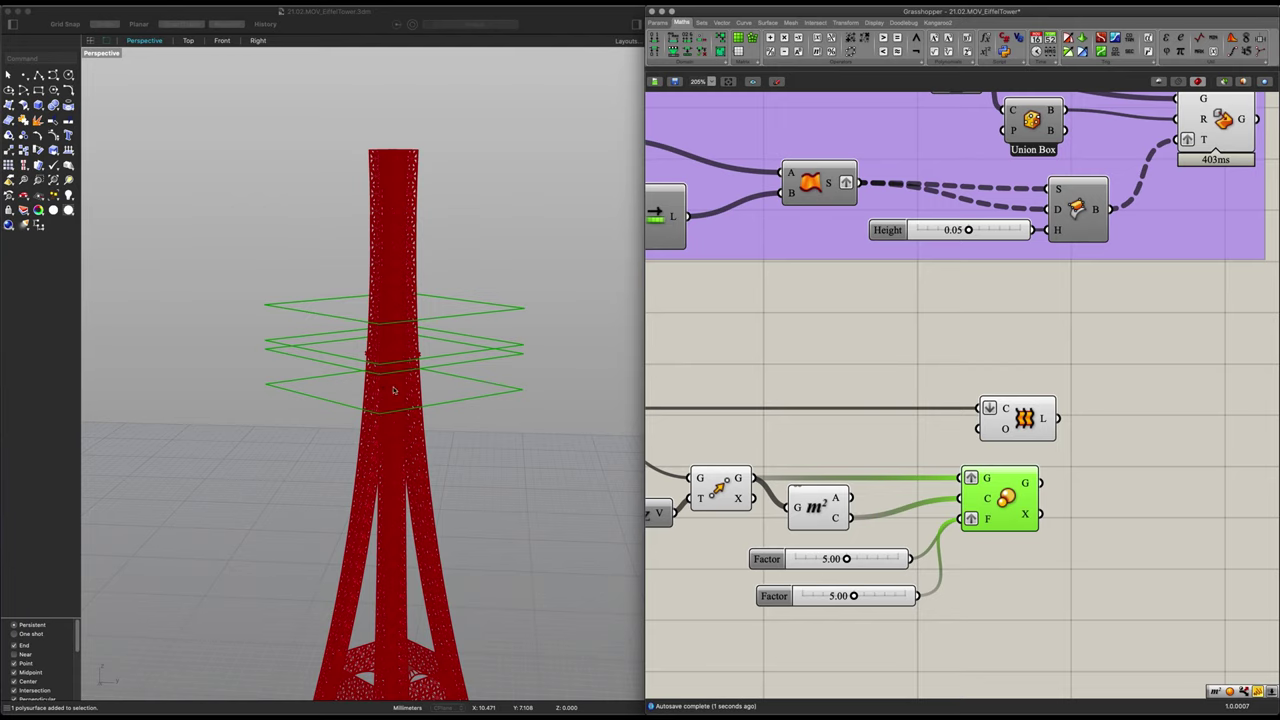
right_click(968, 500)
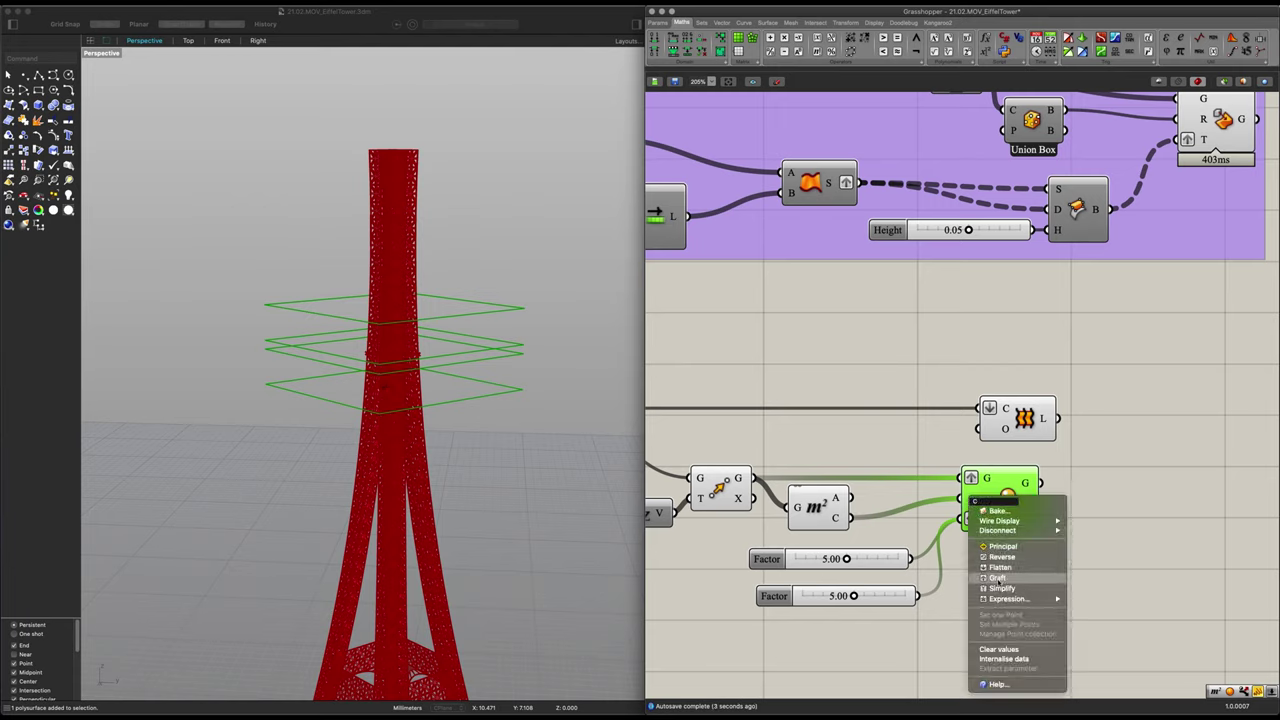
left_click(996, 584)
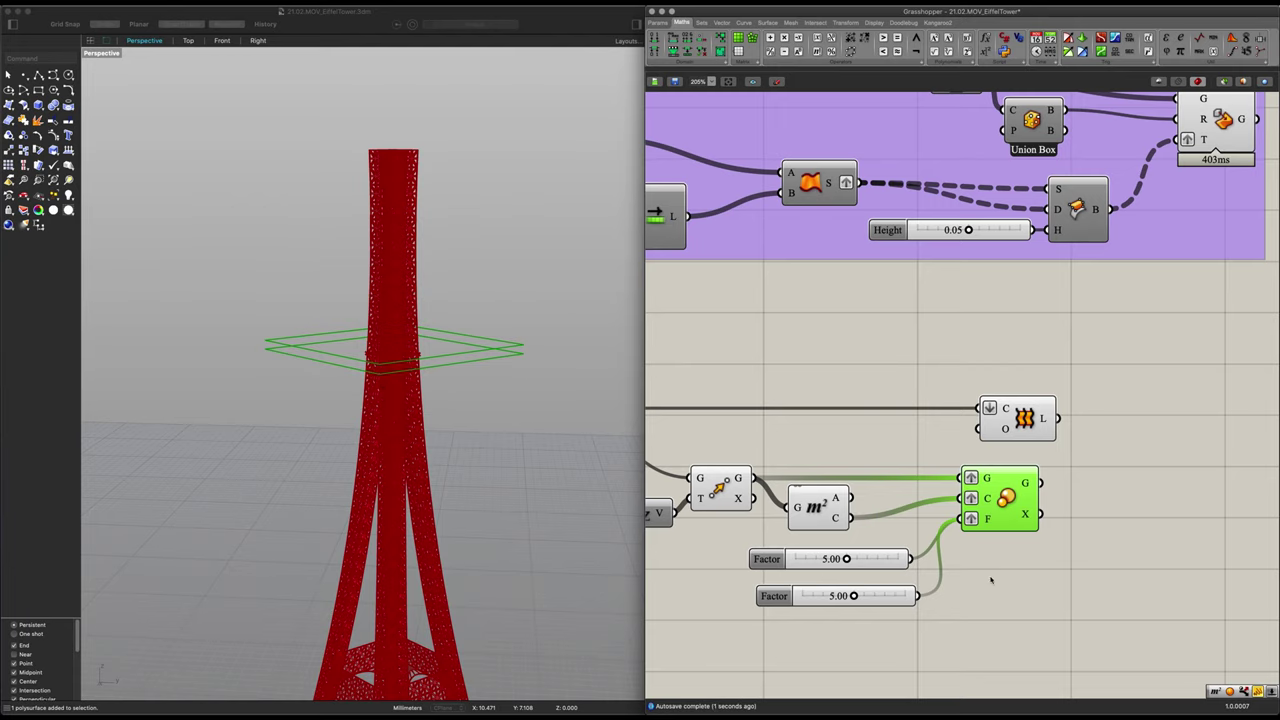
Try a scale factor of 1.00 on the upper Factor slider and about 2.07 on the lower one
left_click(991, 580)
left_click(1013, 498)
left_click_drag(832, 559, 811, 559)
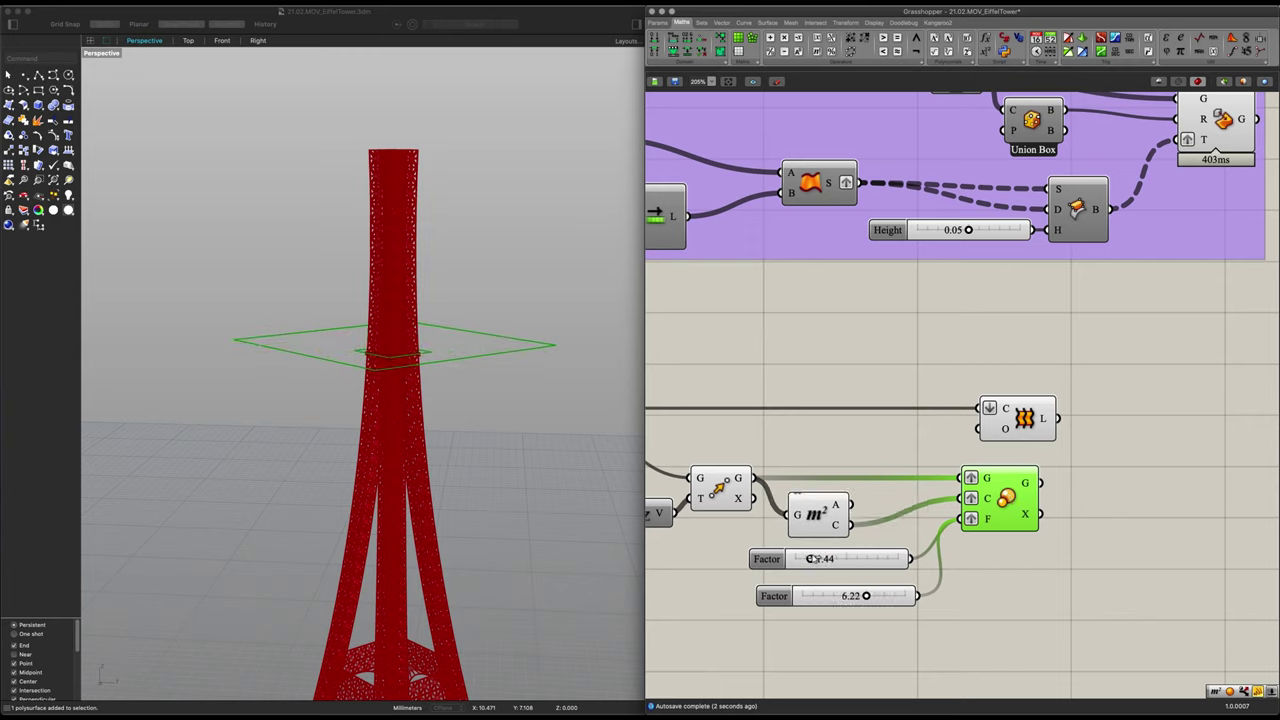
double_click(822, 554)
type("1")
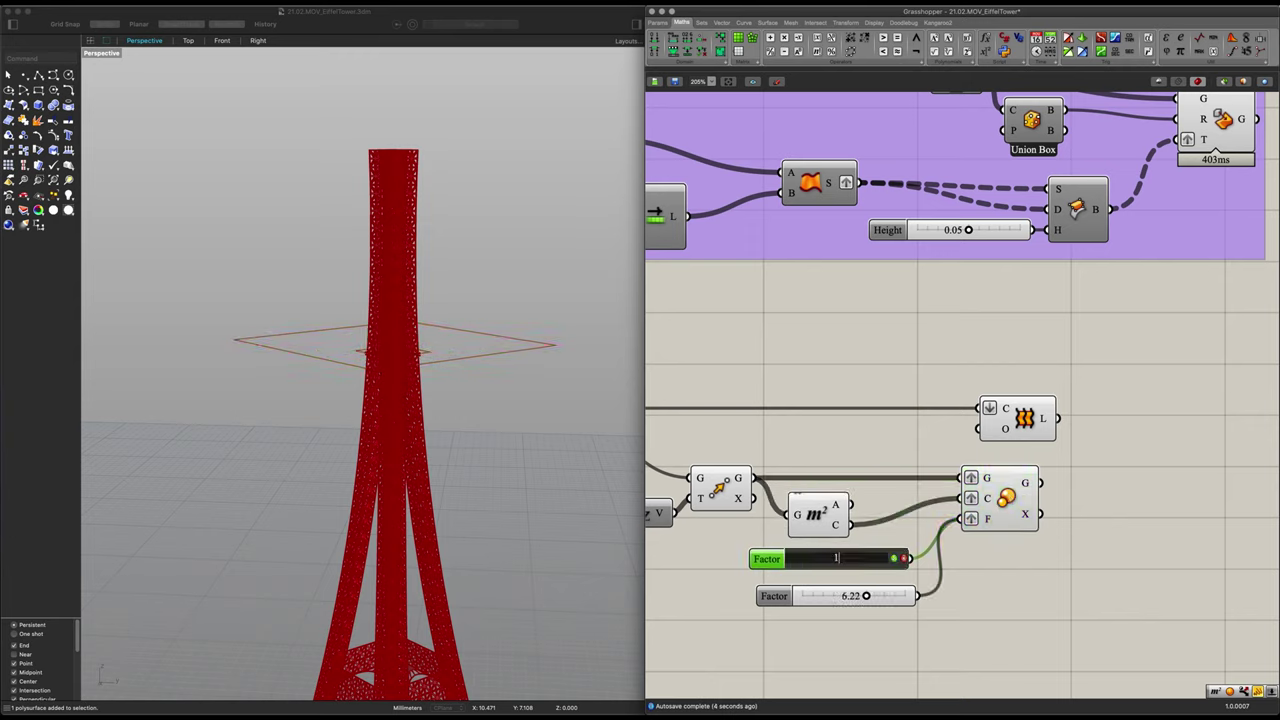
key("Return")
left_click_drag(866, 597, 823, 599)
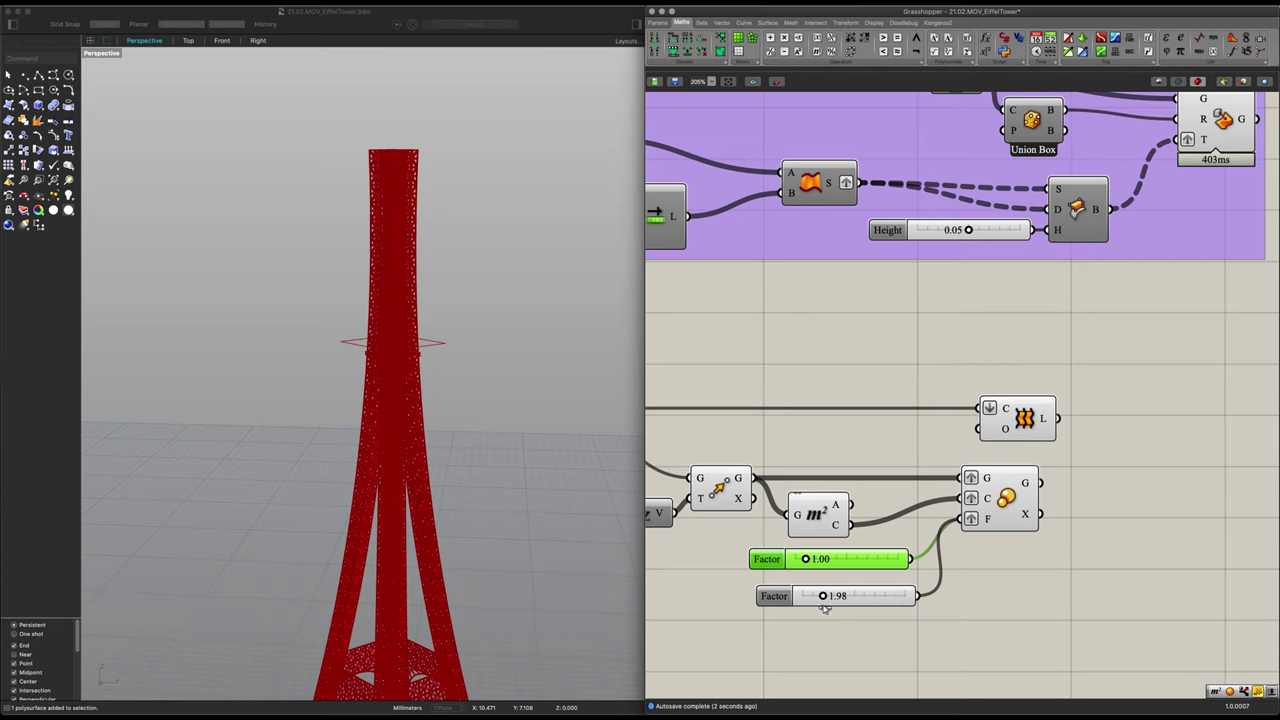
Set the Scale's upper Factor slider to 1.10 and the lower one to 1.60
double_click(840, 558)
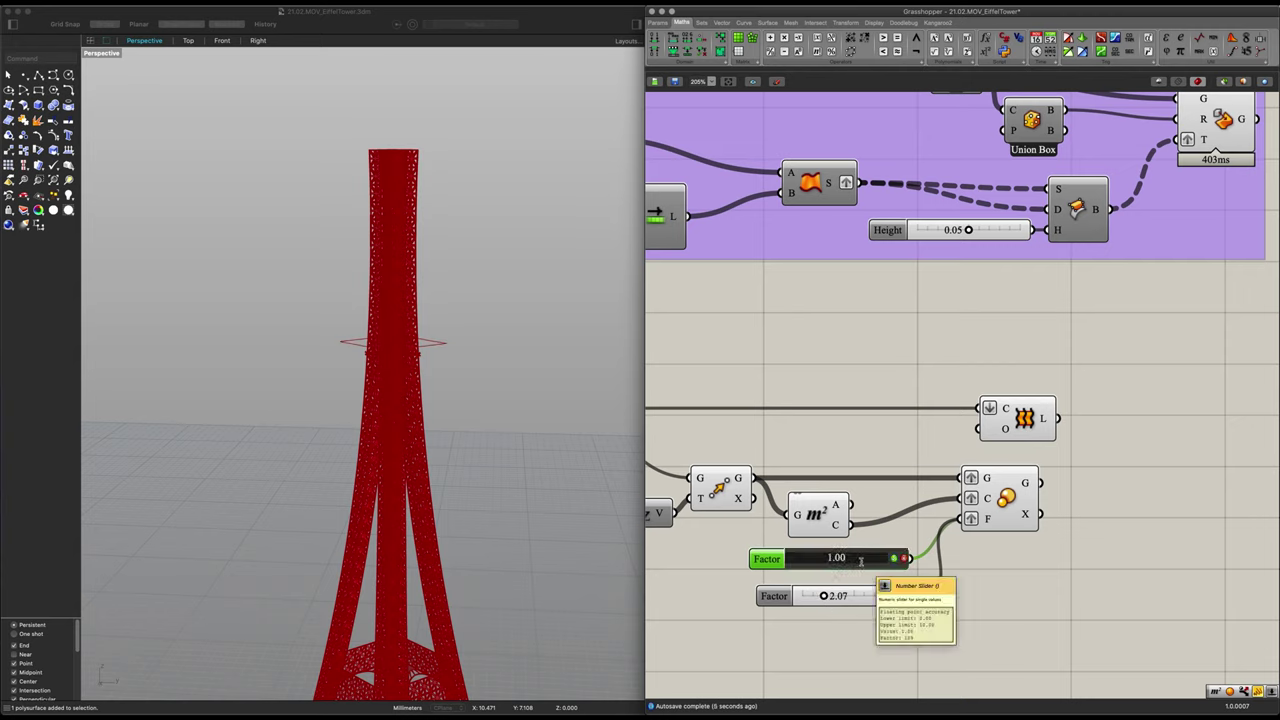
type("1.1")
key("Return")
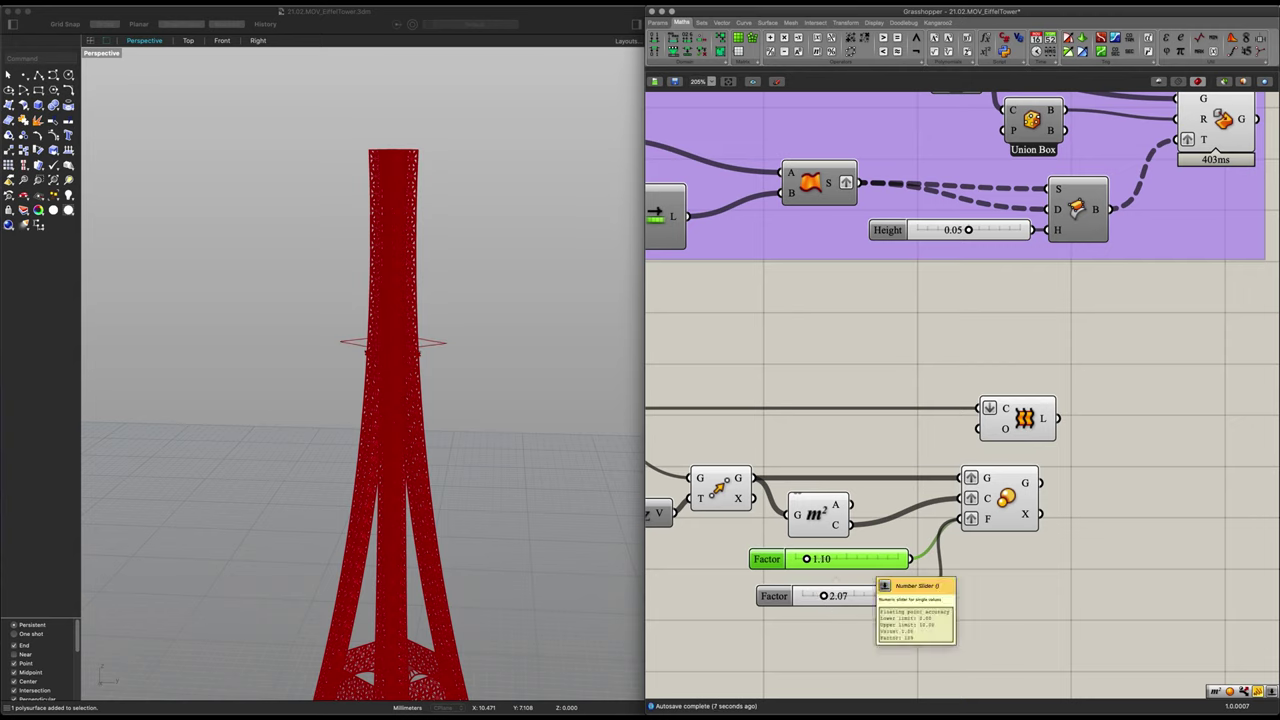
left_click(1003, 505)
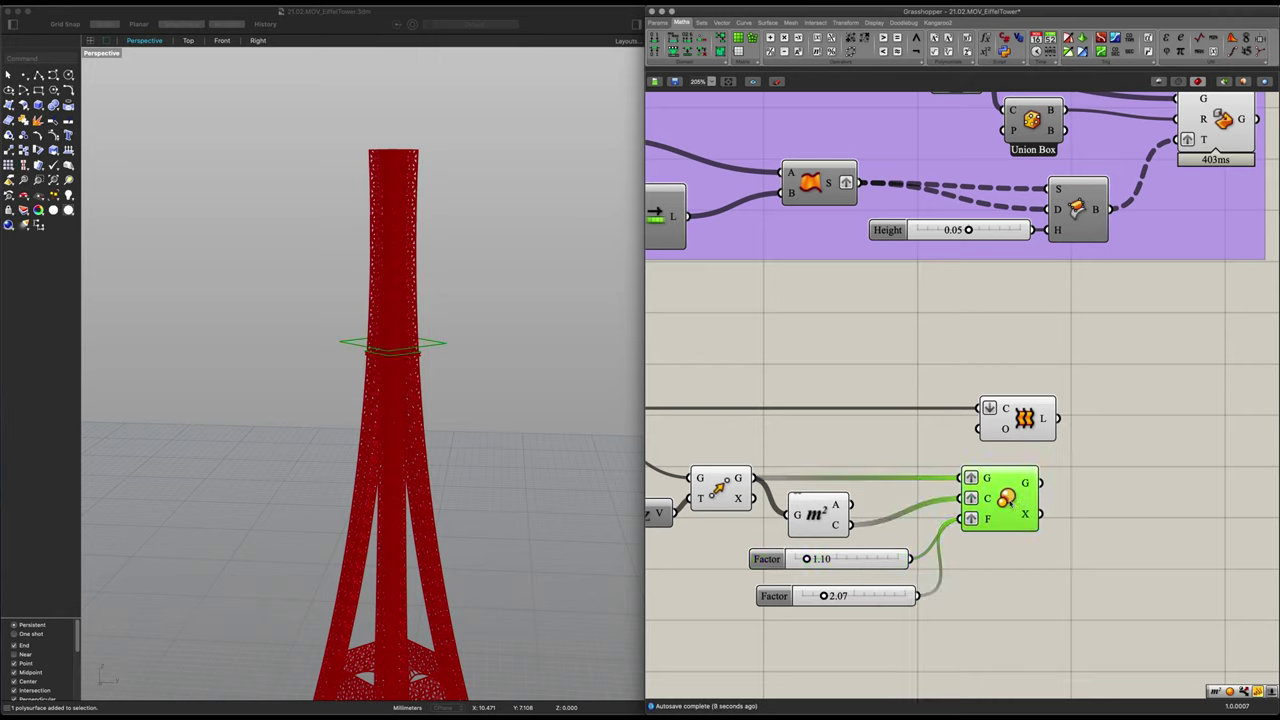
double_click(863, 596)
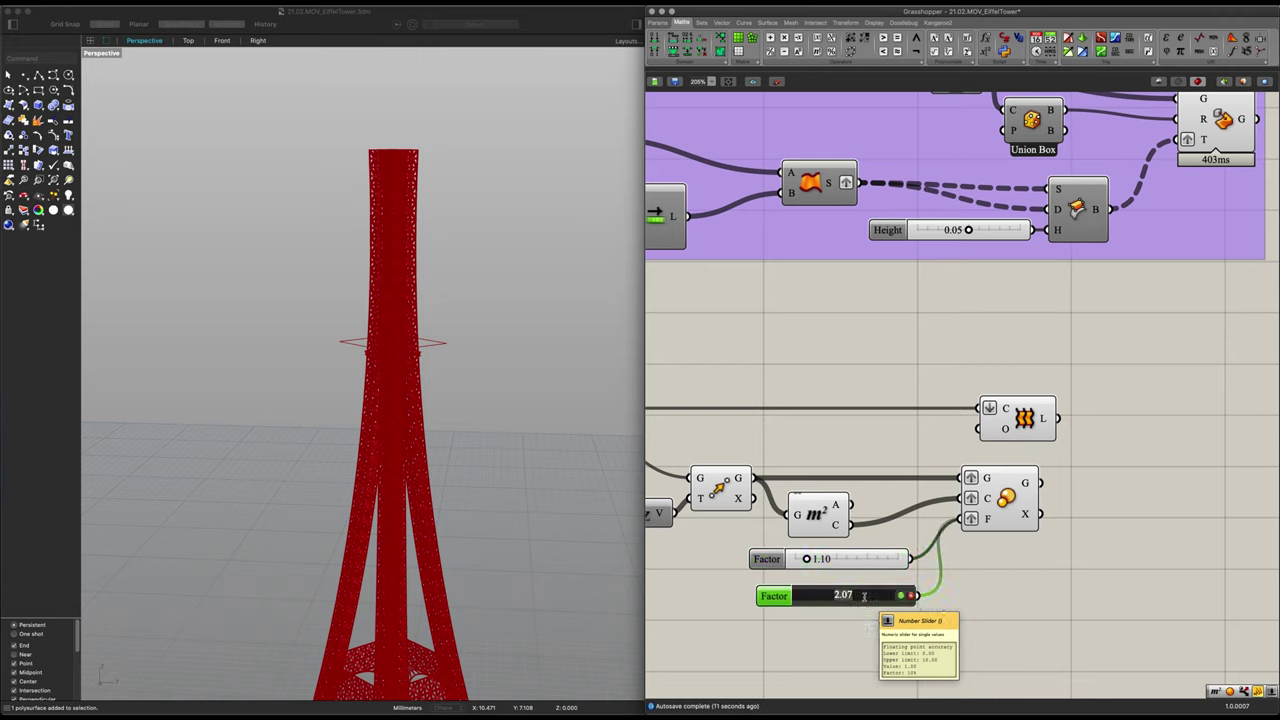
type("1.6")
key("Return")
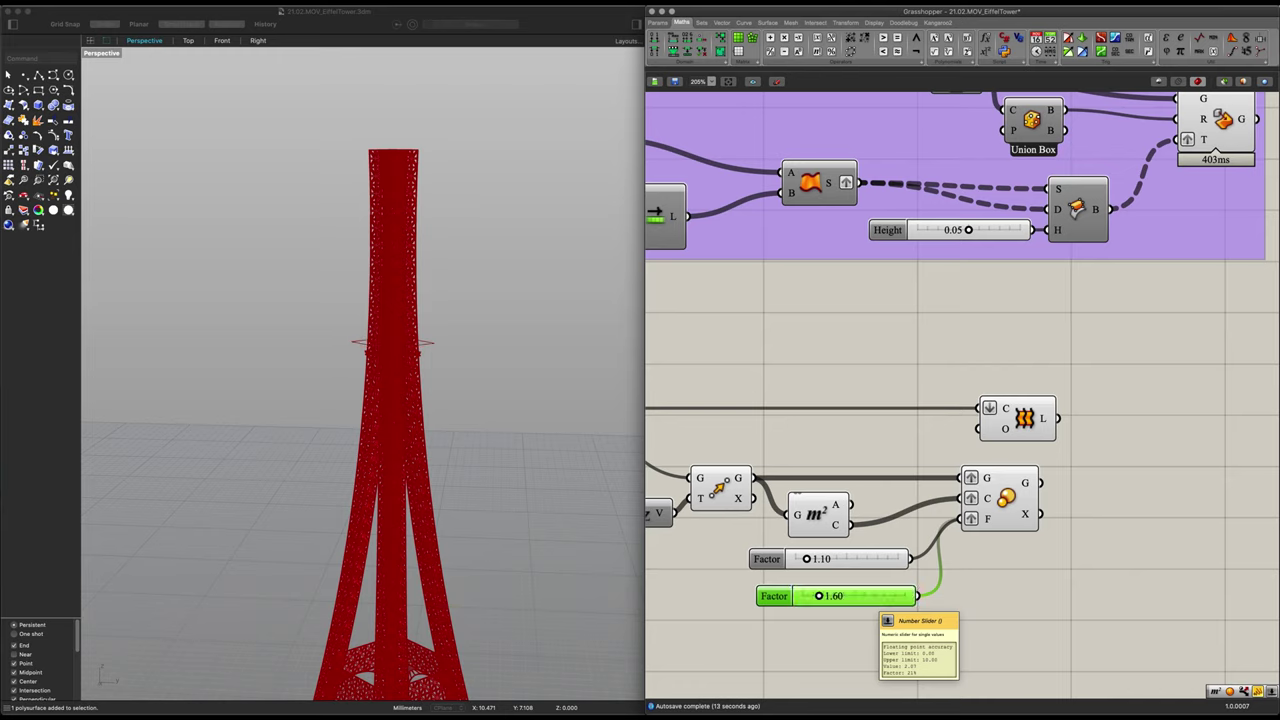
left_click(1000, 505)
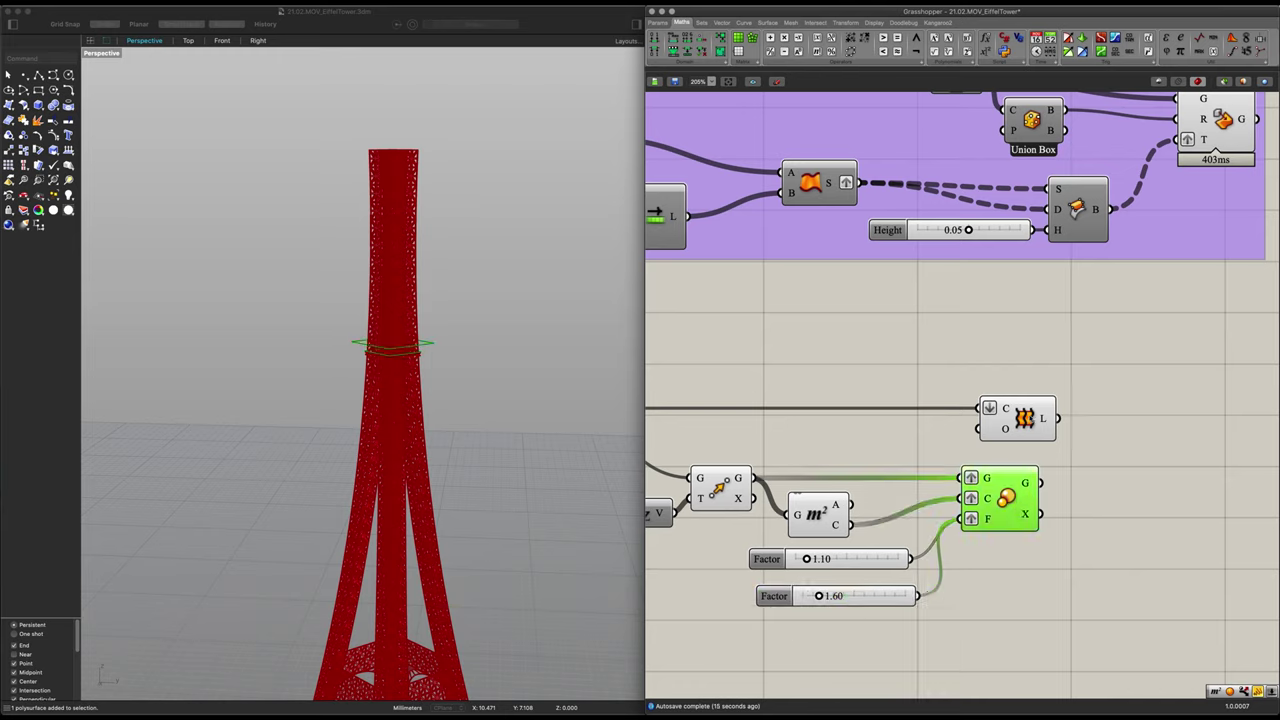
Move the Loft component clear of the Scale and add the Scale's G output to the Loft's C input
left_click_drag(1022, 420, 1133, 420)
scroll(489, 282, "up", 5)
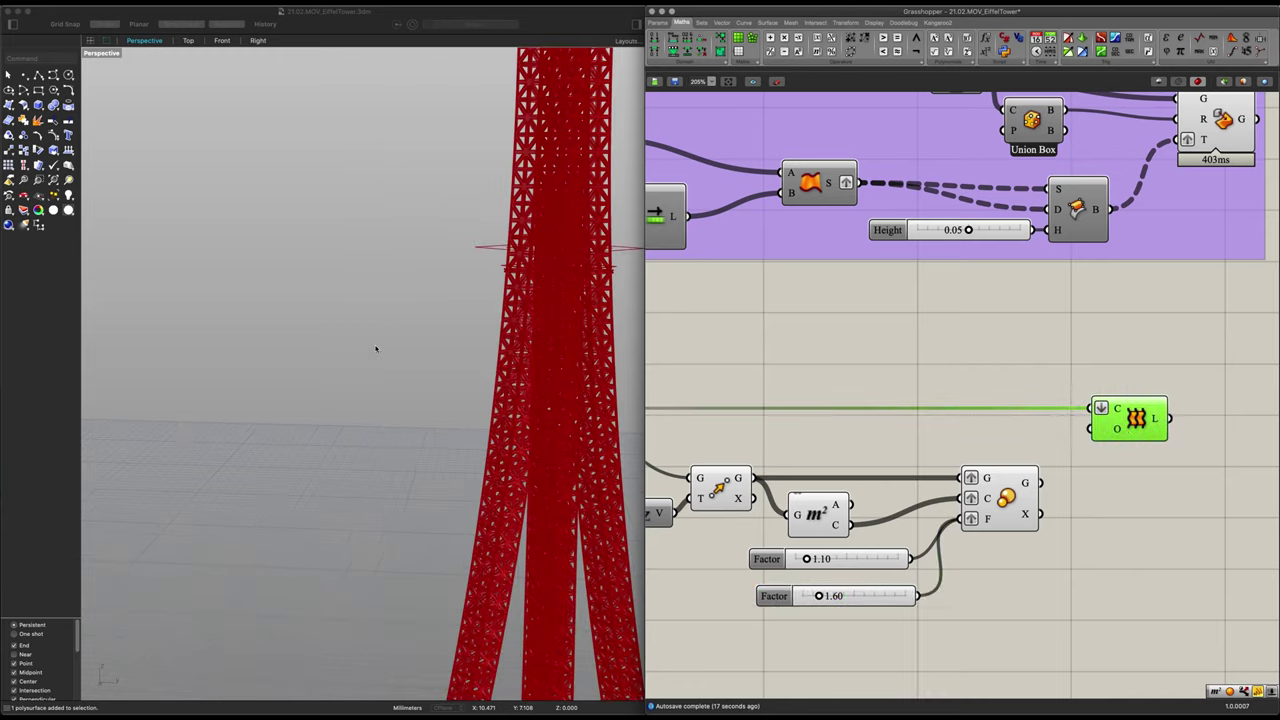
right_click_drag(489, 282, 414, 290, "shift")
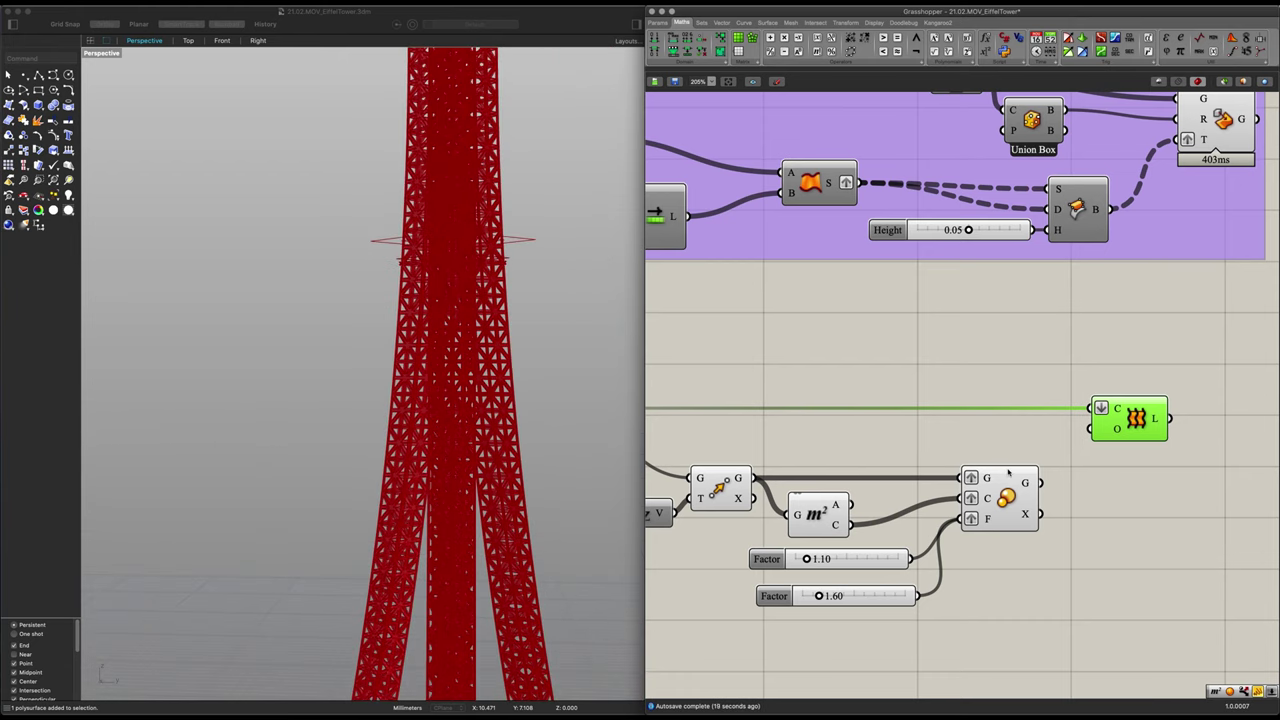
right_click_drag(1029, 499, 946, 521)
left_click_drag(960, 512, 1020, 434)
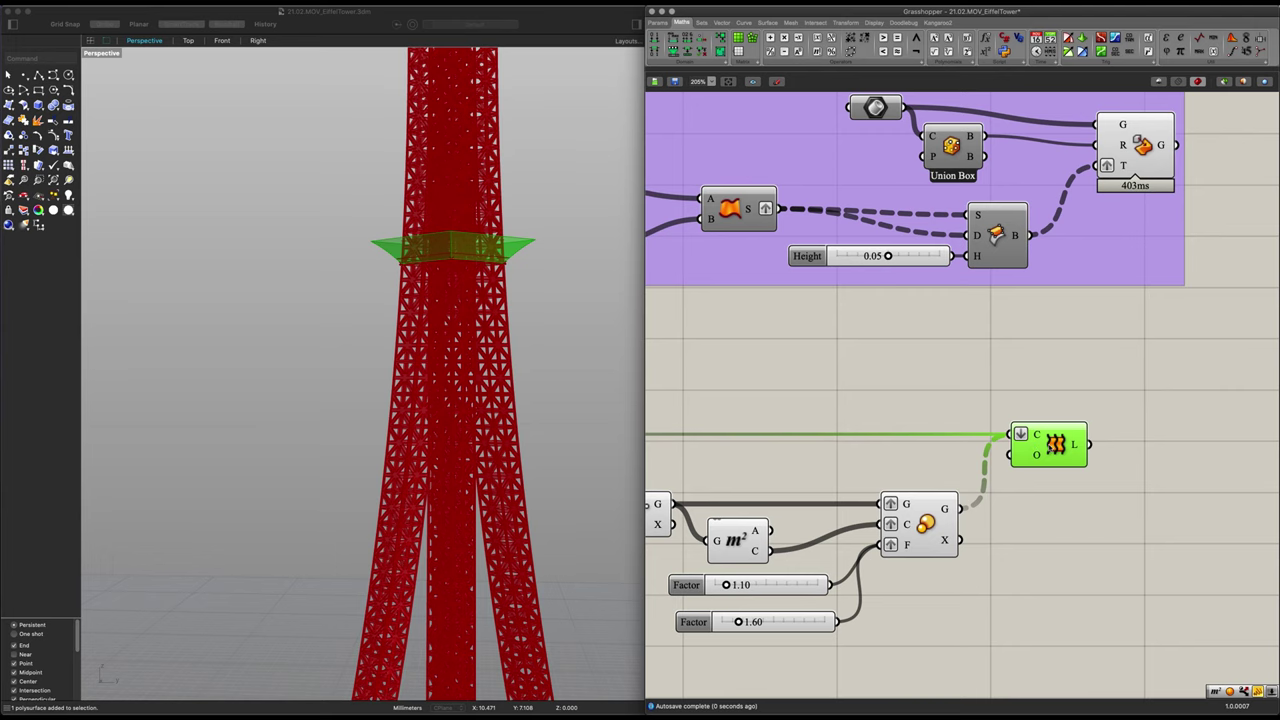
Examine the lofted platform's shape and proportions against the tower, highlighting the Loft and viewing it from several angles and distances
scroll(394, 206, "up", 5)
right_click_drag(394, 206, 352, 246)
left_click(1067, 509)
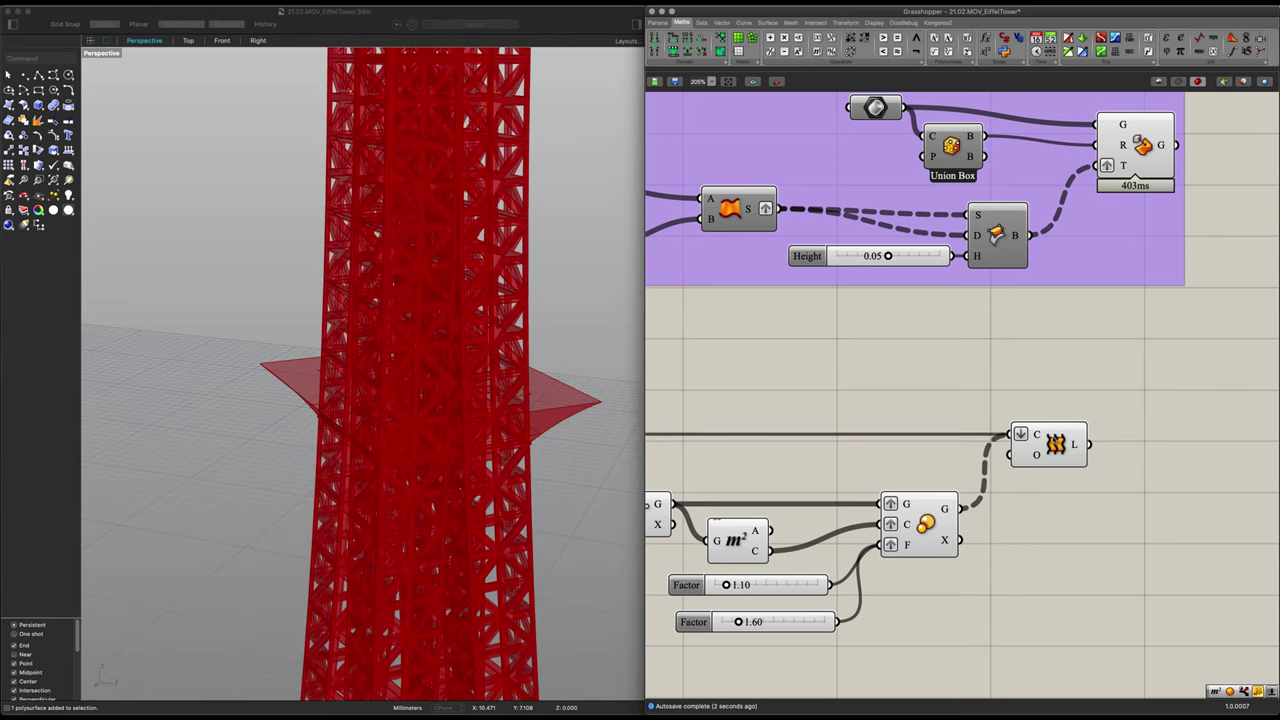
left_click(1053, 438)
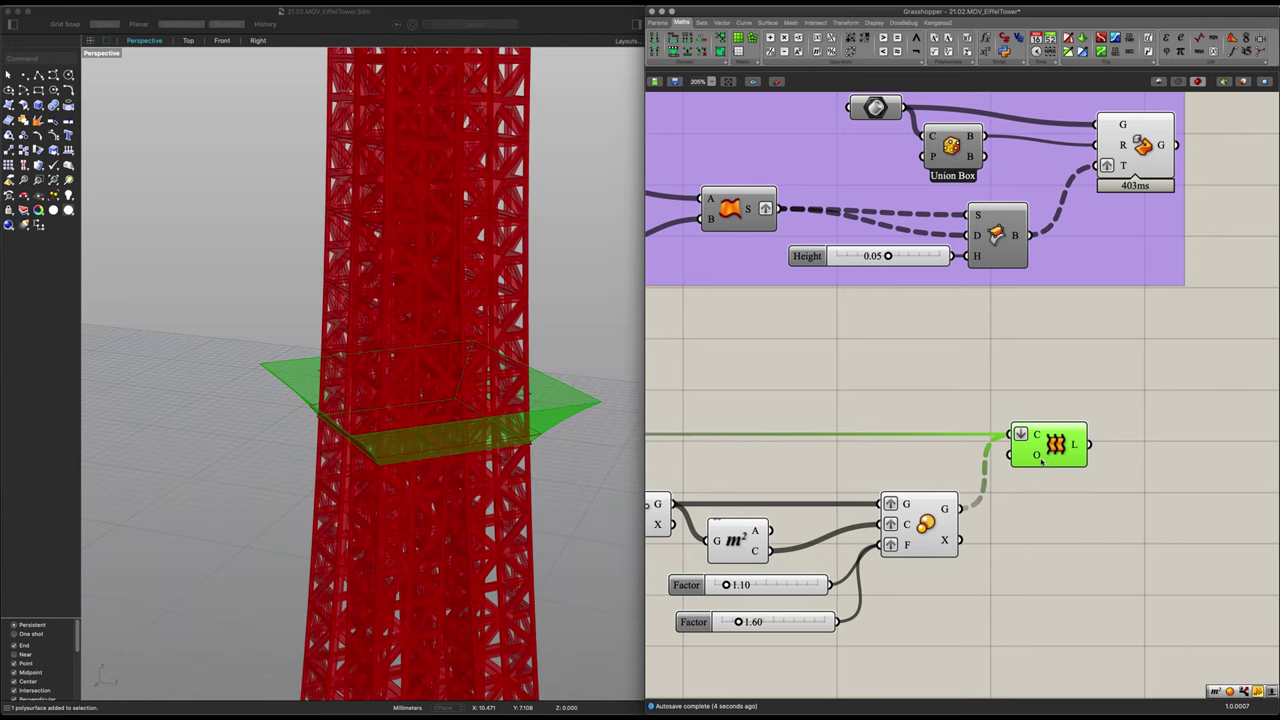
scroll(1047, 498, "down", 3)
right_click_drag(490, 521, 486, 440)
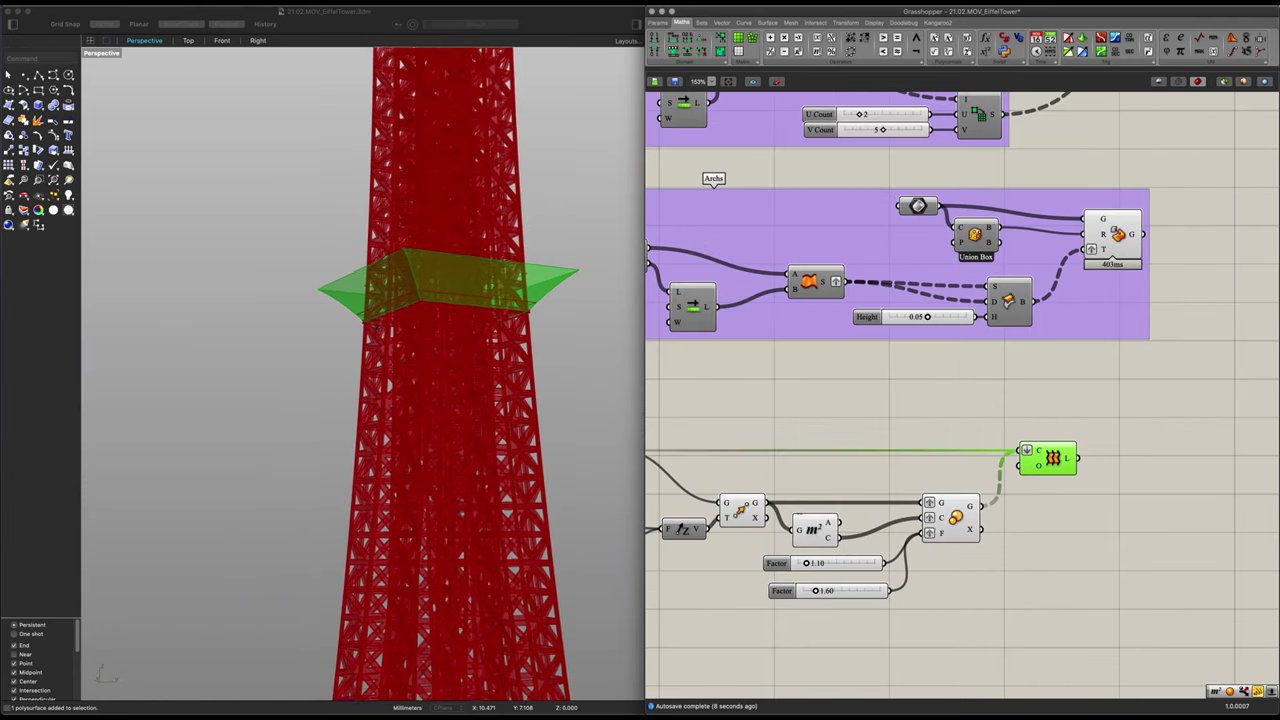
left_click(863, 417)
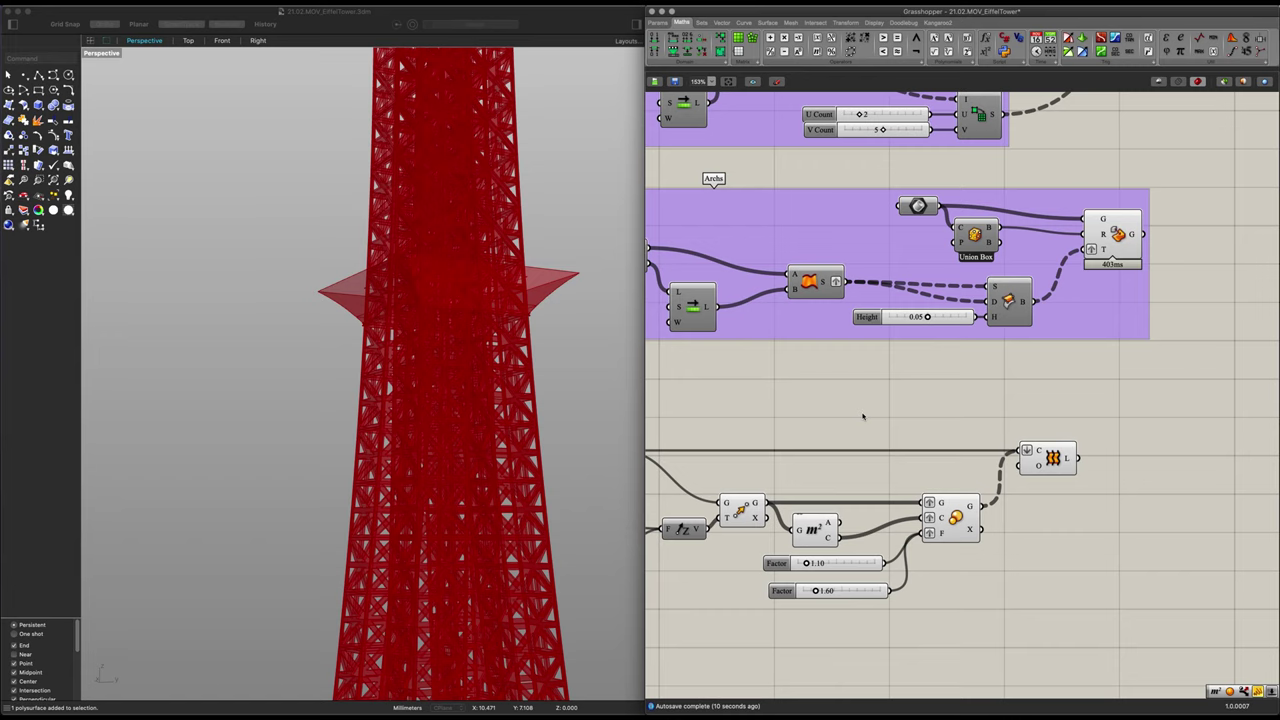
scroll(518, 440, "down", 5)
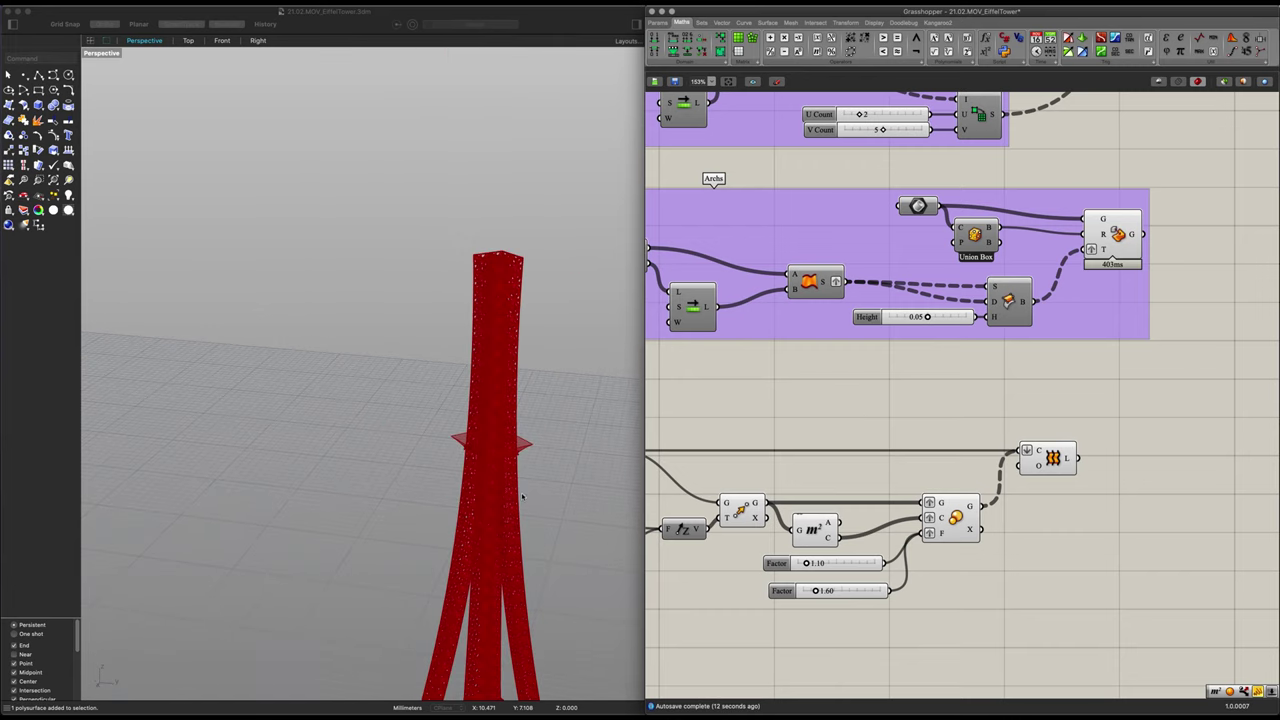
scroll(521, 497, "down", 2)
scroll(1094, 529, "down", 2)
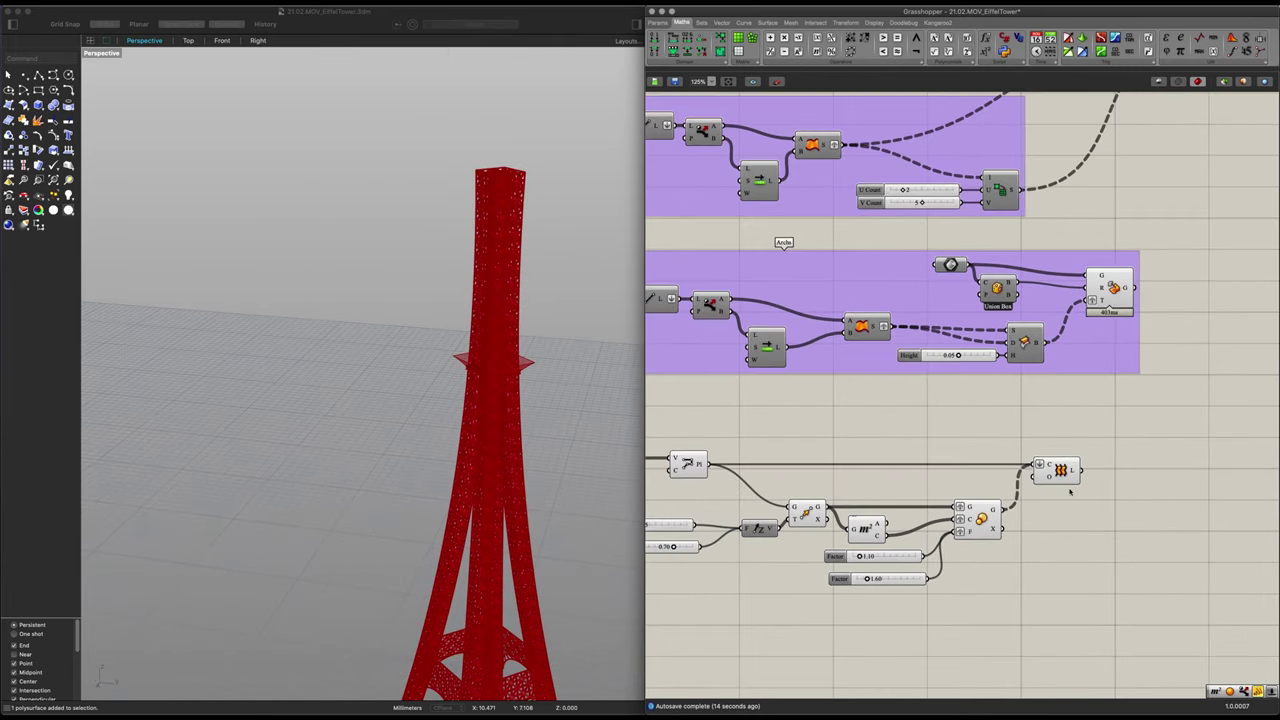
Group all the upper platform components and disable their preview
scroll(1060, 510, "up", 3)
scroll(1123, 557, "down", 6)
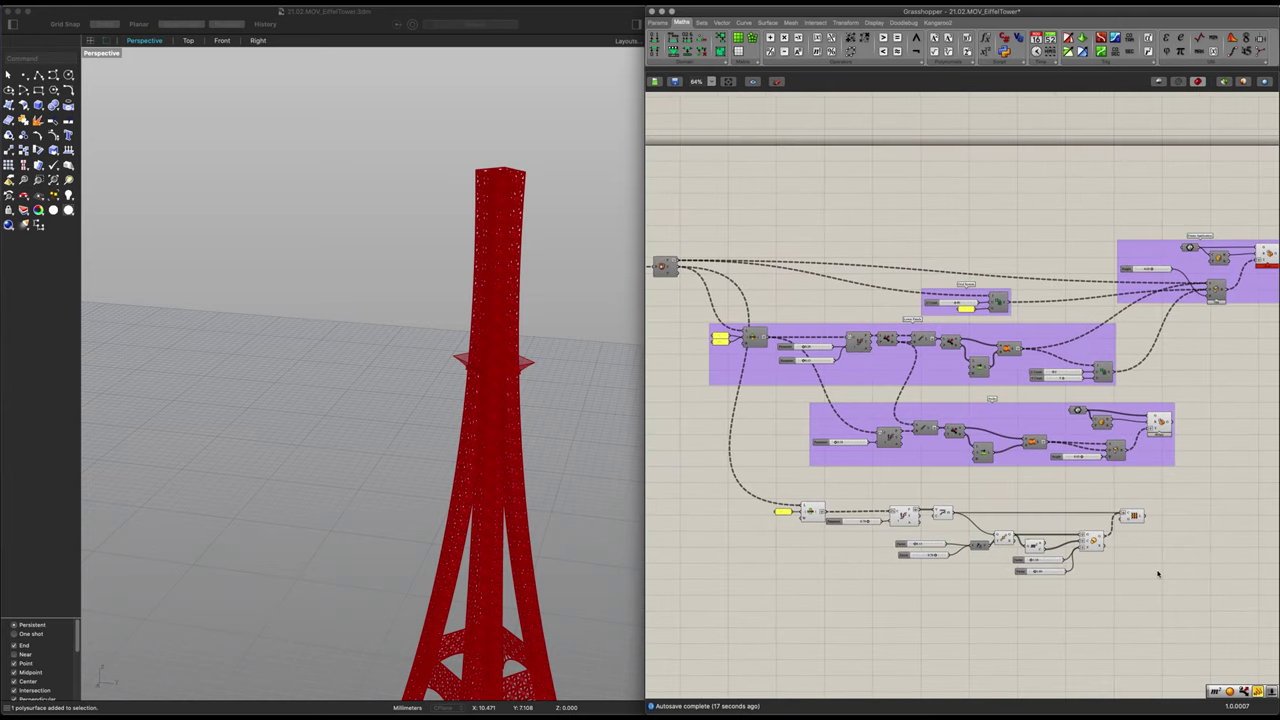
left_click_drag(1158, 573, 766, 486)
middle_click(948, 530)
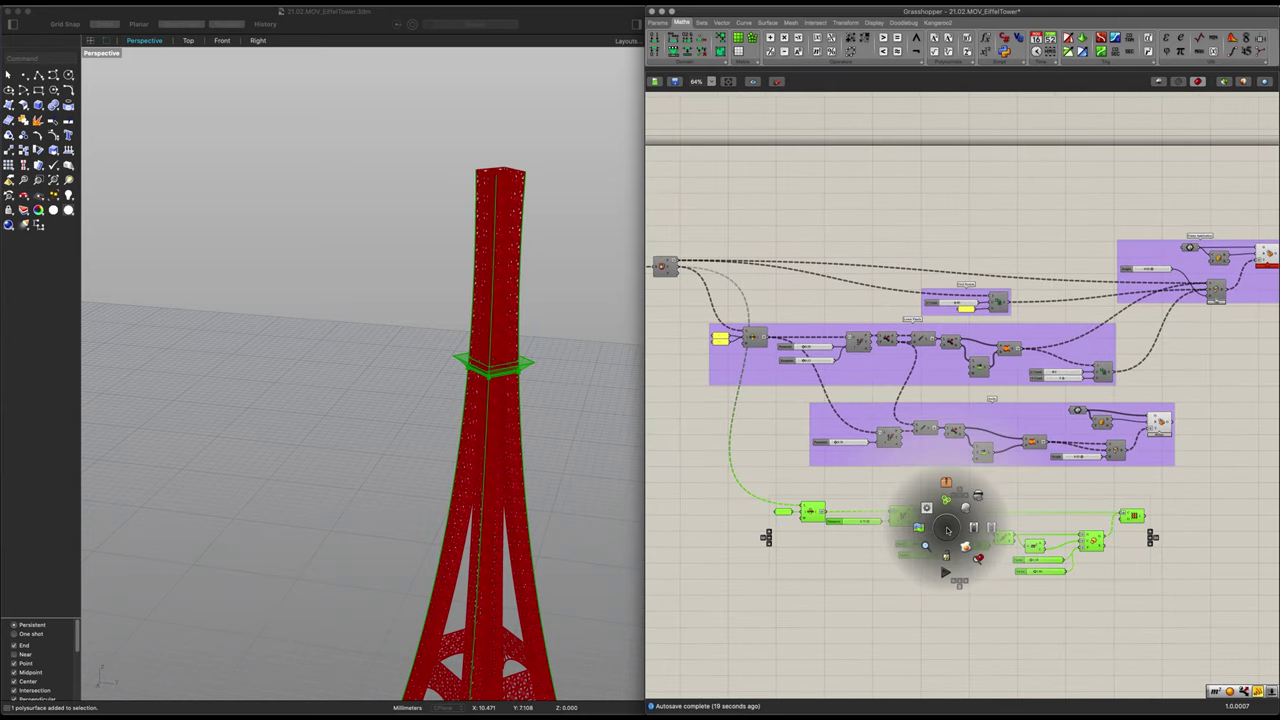
left_click(947, 499)
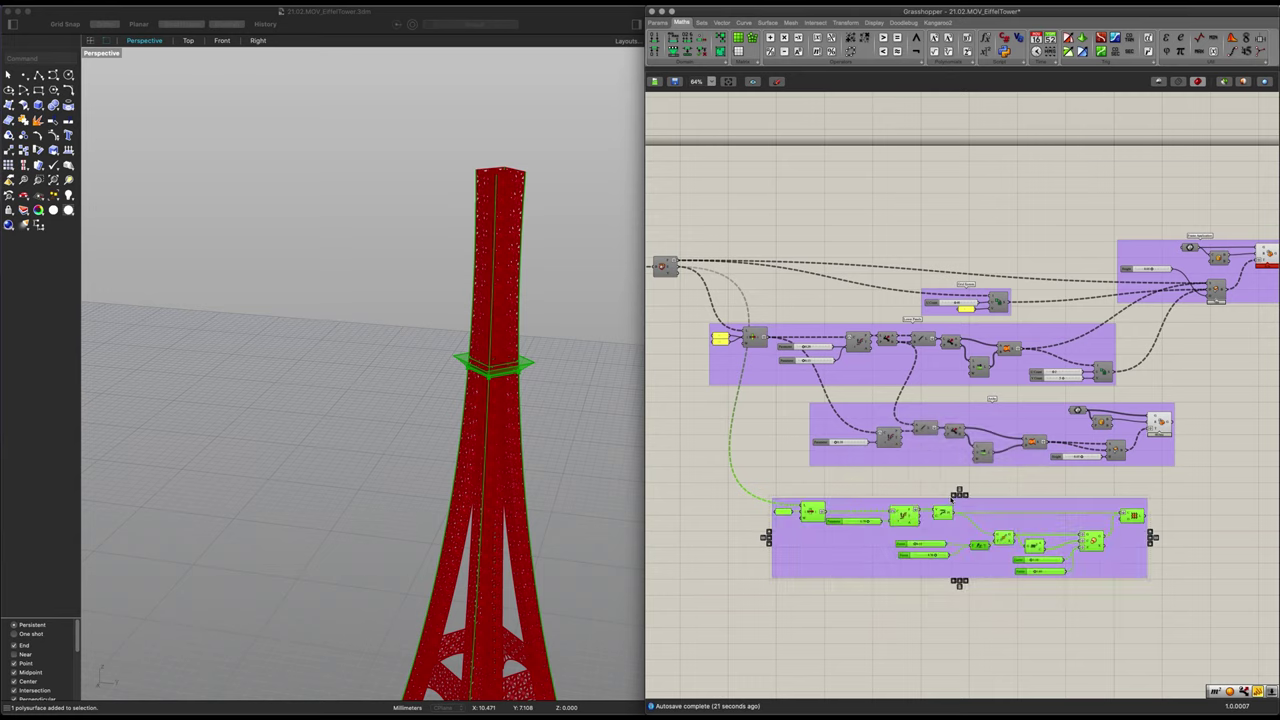
middle_click(970, 511)
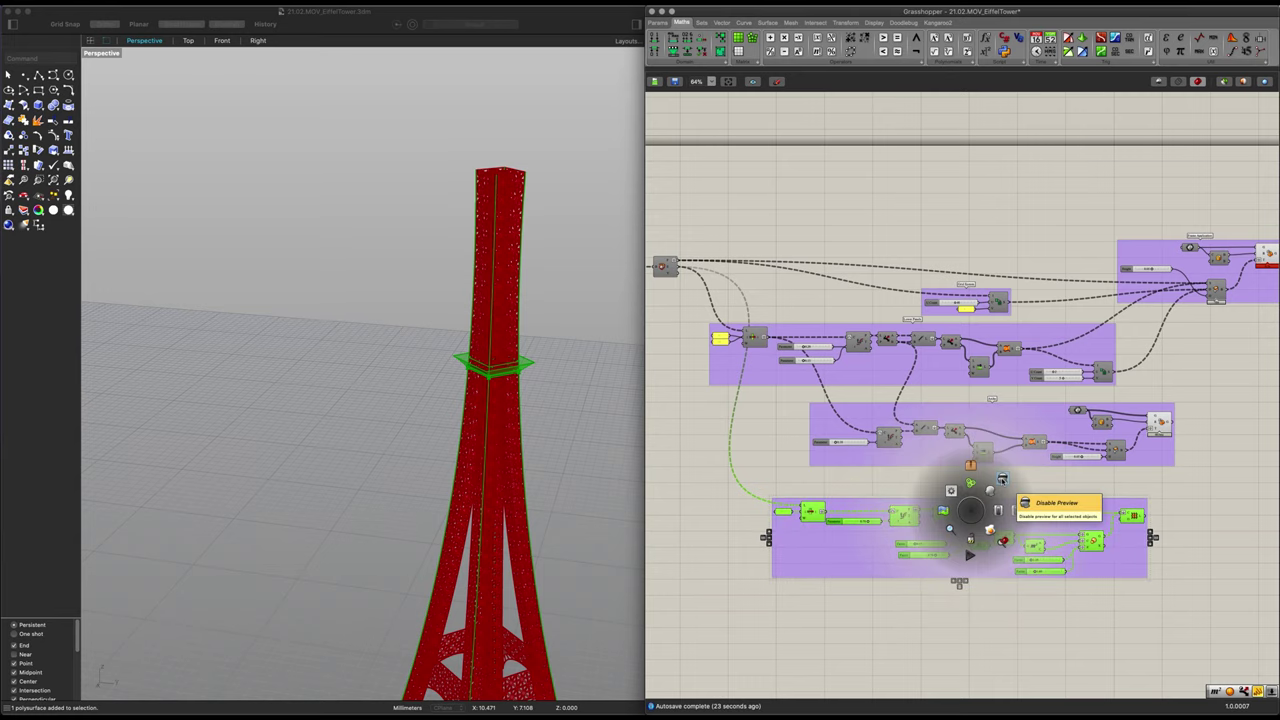
left_click(1003, 481)
left_click(1029, 515)
Turn the preview of the platform's Loft component back on
right_click_drag(1029, 515, 887, 498)
left_click(992, 498)
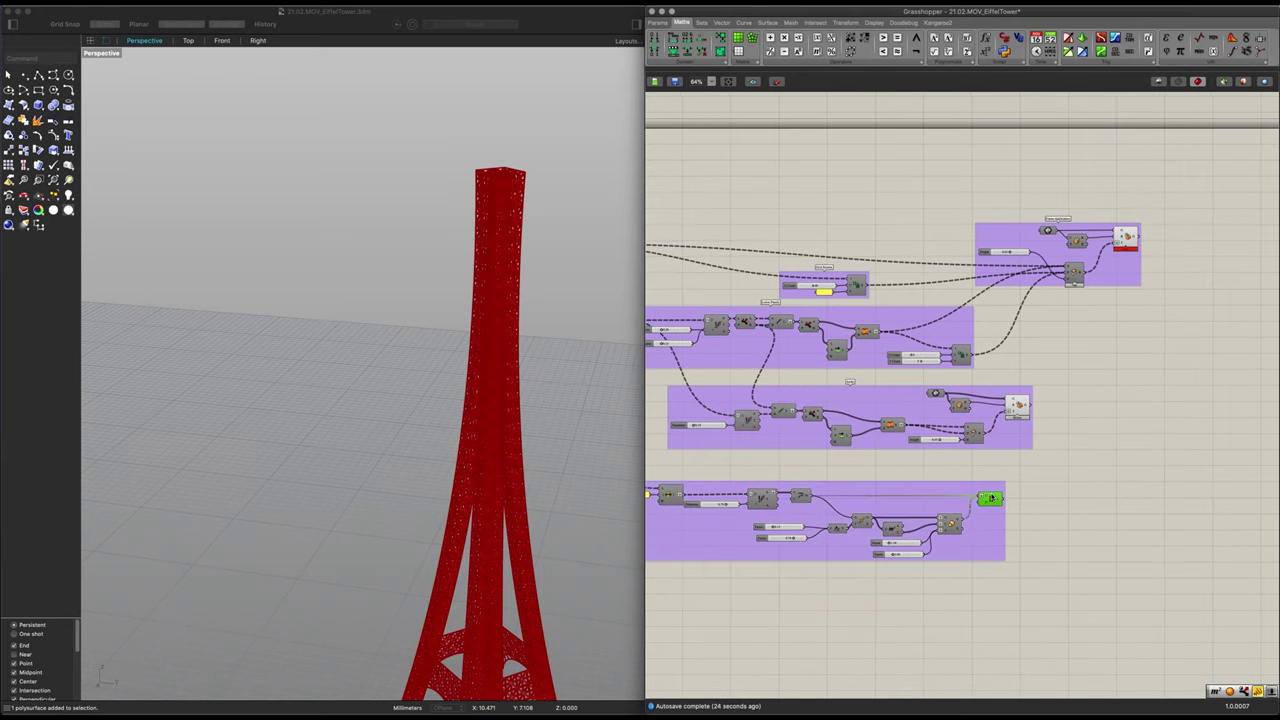
Name the platform's component group "Upper Ring" and shift the group slightly to the right on the canvas
left_click(842, 492)
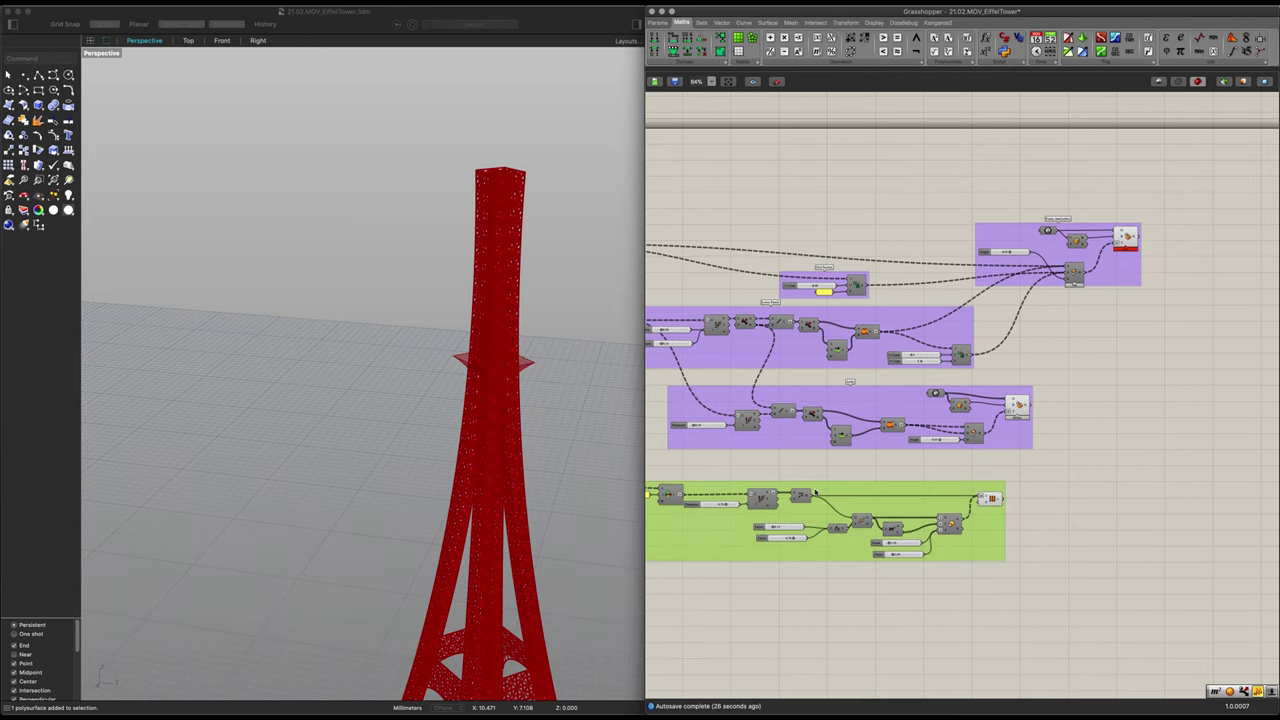
scroll(842, 492, "up", 3)
right_click(846, 491)
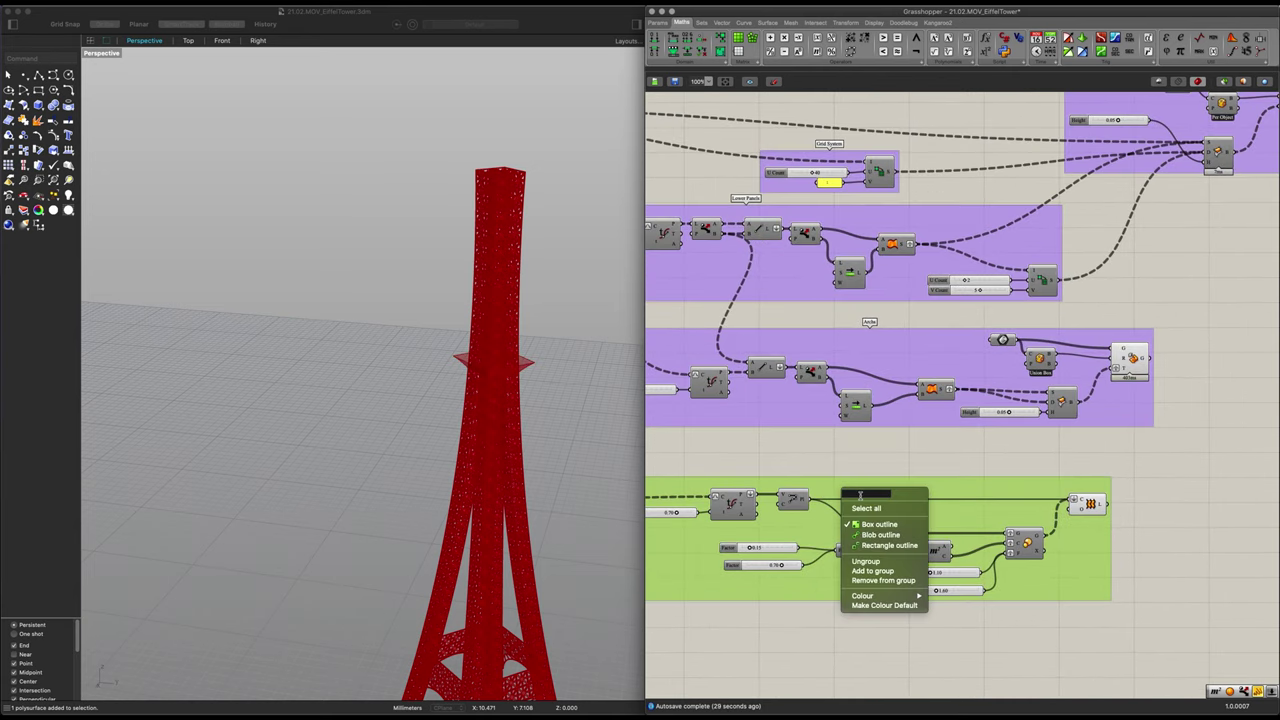
type("Upper Ring")
key("Return")
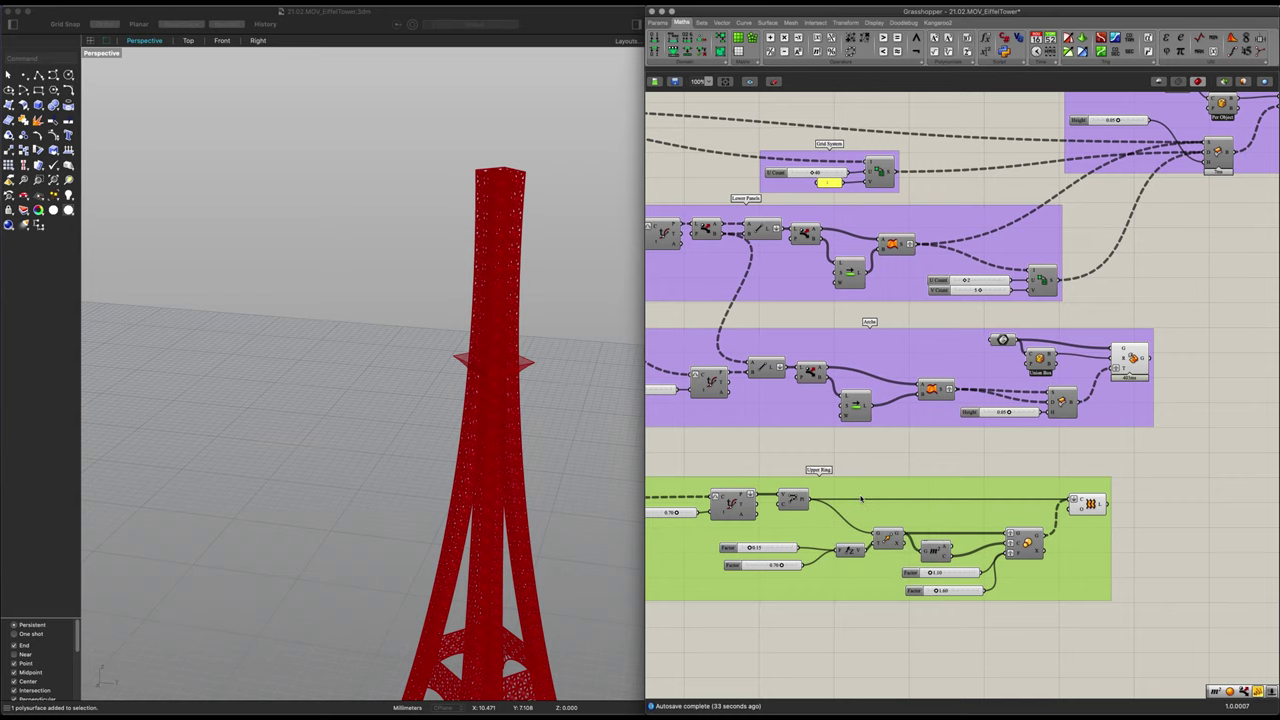
left_click_drag(861, 498, 930, 503)
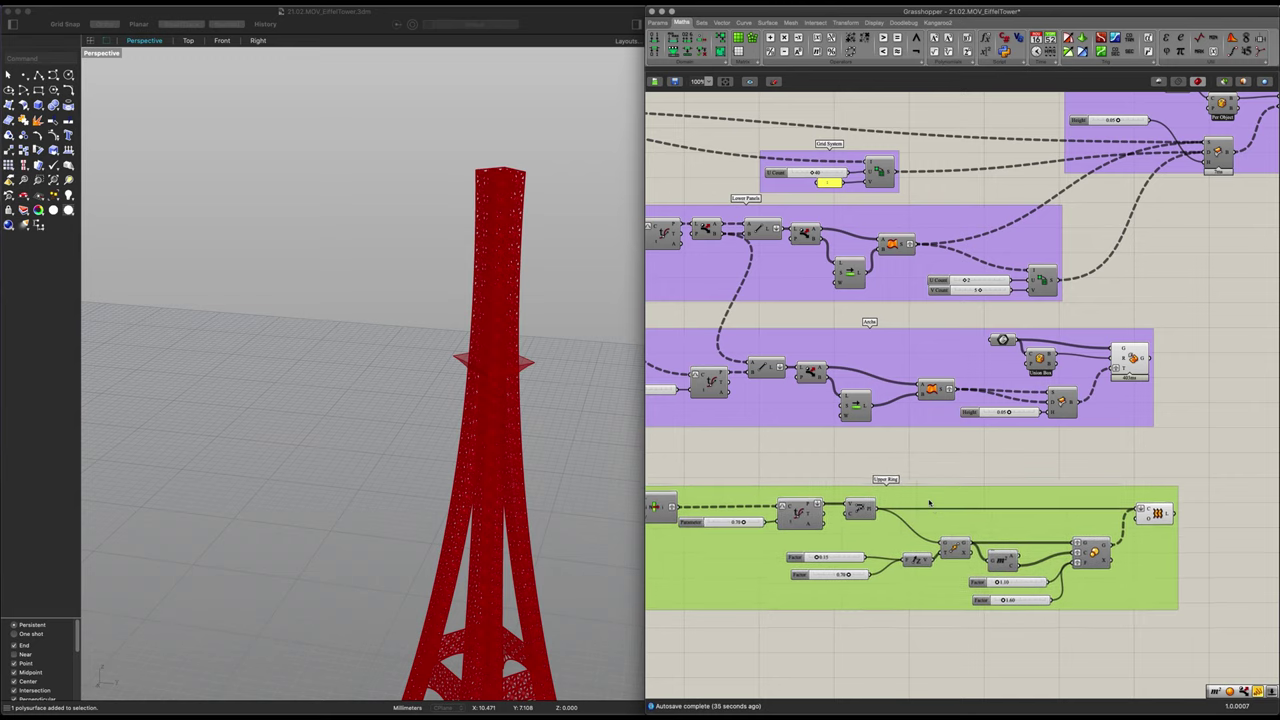
left_click(945, 473)
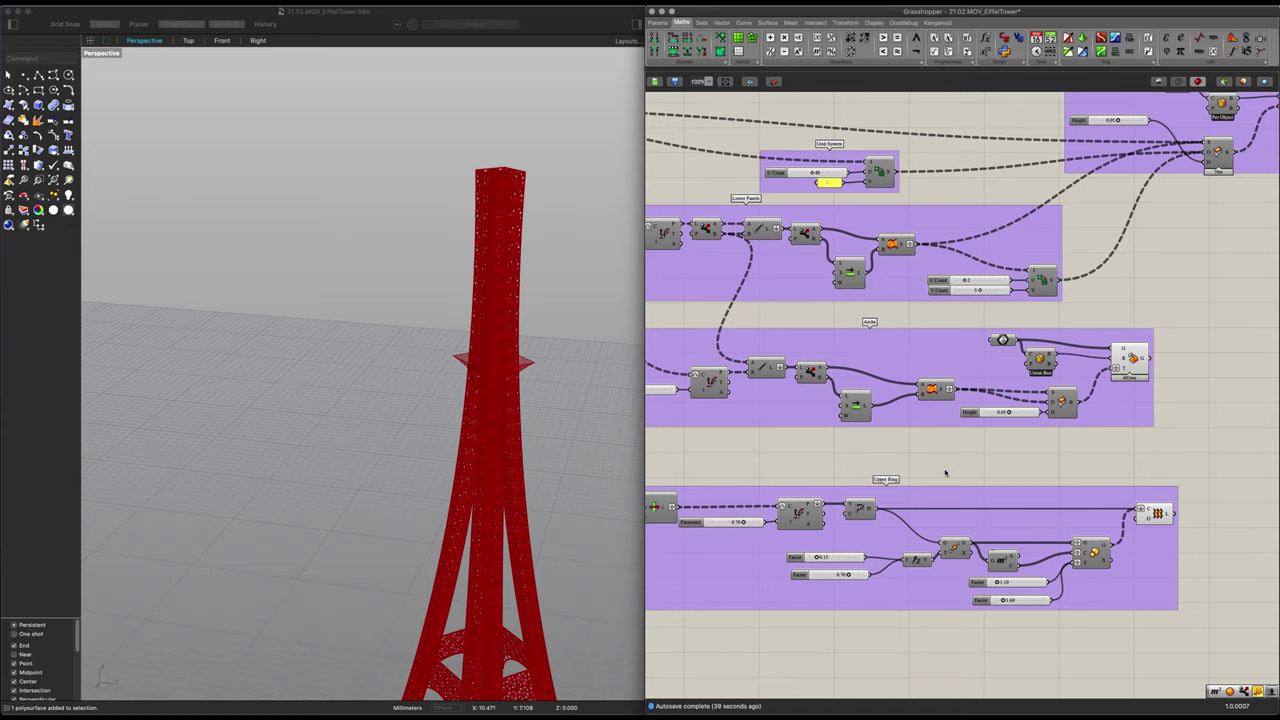
Examine the whole tower with its upper ring and the open top of the shaft up close
scroll(907, 466, "down", 2)
right_click_drag(766, 284, 1042, 458)
right_click_drag(501, 280, 500, 273, "shift")
scroll(500, 273, "down", 6)
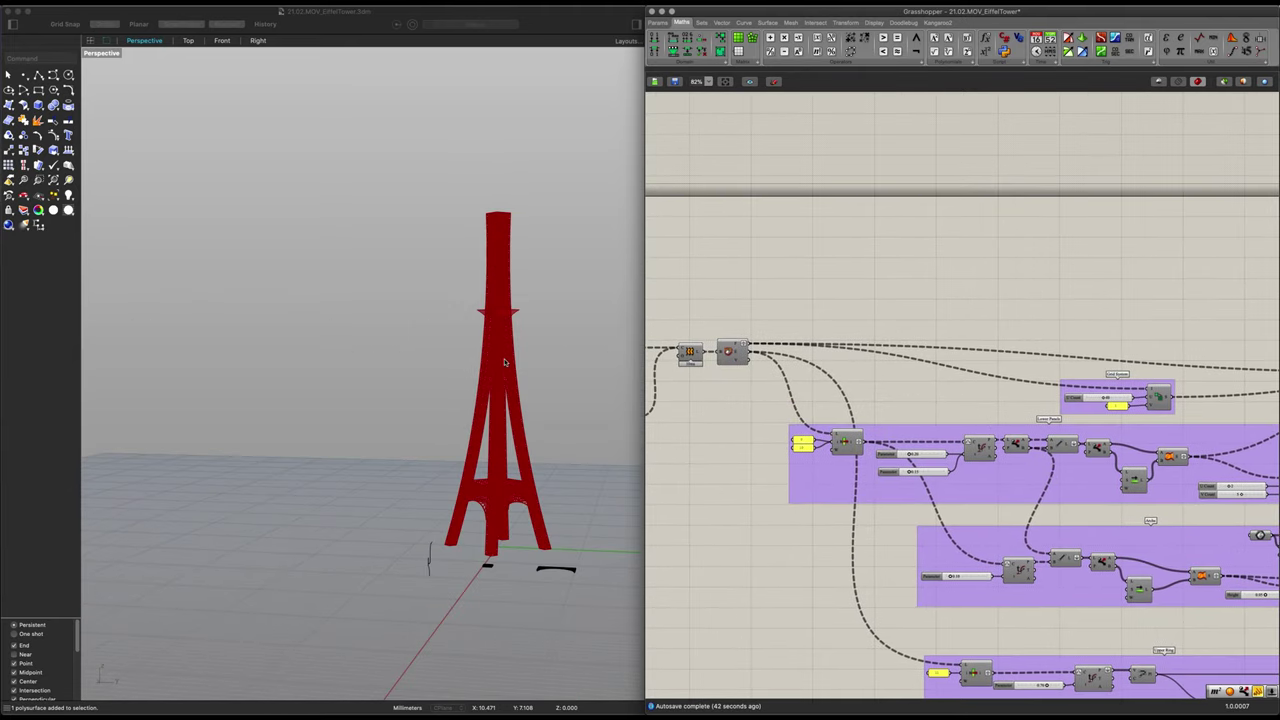
right_click_drag(510, 396, 479, 341, "shift")
scroll(503, 157, "up", 6)
right_click_drag(505, 155, 500, 352, "shift")
scroll(482, 335, "up", 6)
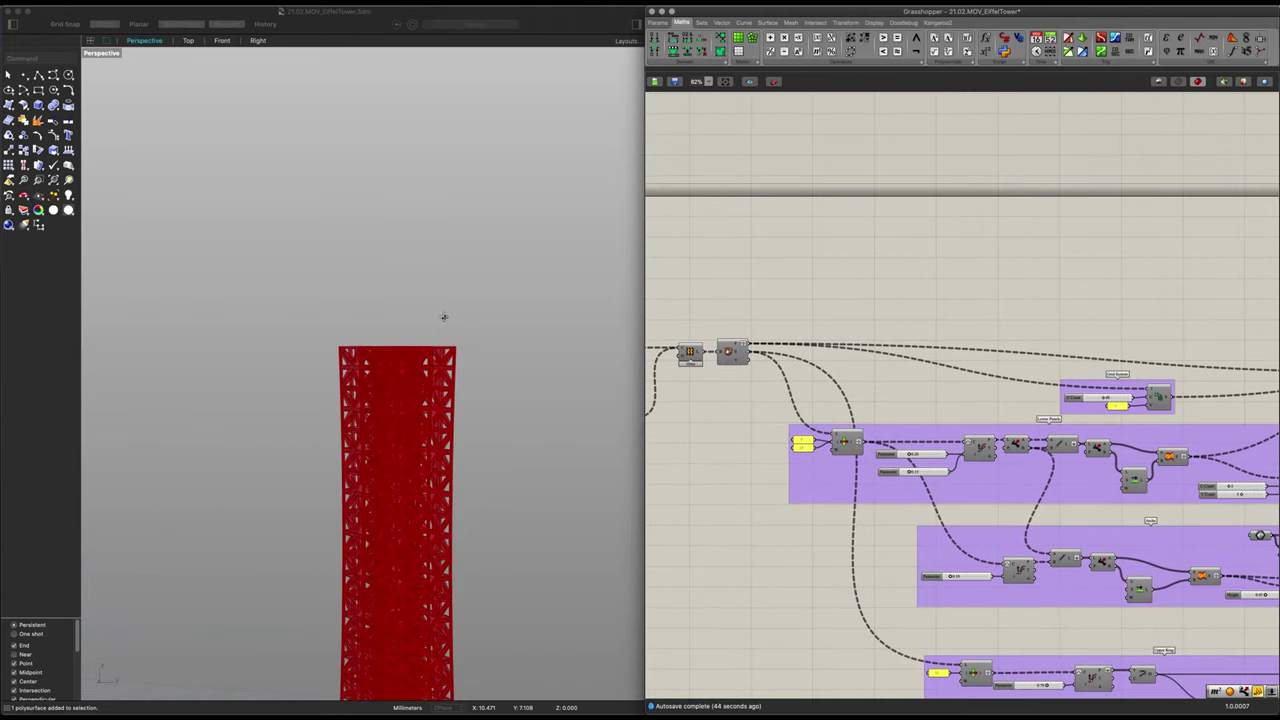
right_click_drag(443, 317, 382, 375)
Add a List Item component in the empty canvas area above the Deconstruct Brep
right_click_drag(896, 390, 987, 522)
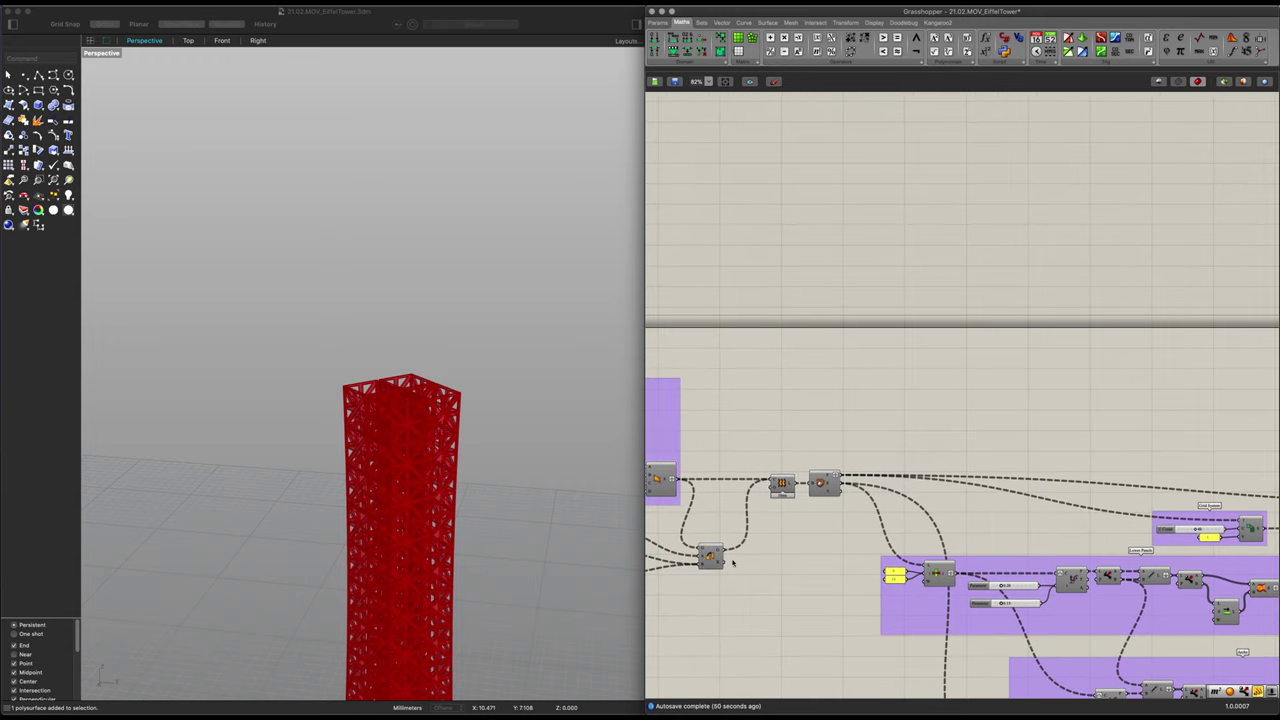
right_click_drag(733, 563, 903, 599)
right_click_drag(985, 585, 820, 557)
scroll(822, 512, "up", 6)
scroll(838, 501, "down", 5)
right_click_drag(912, 371, 836, 429)
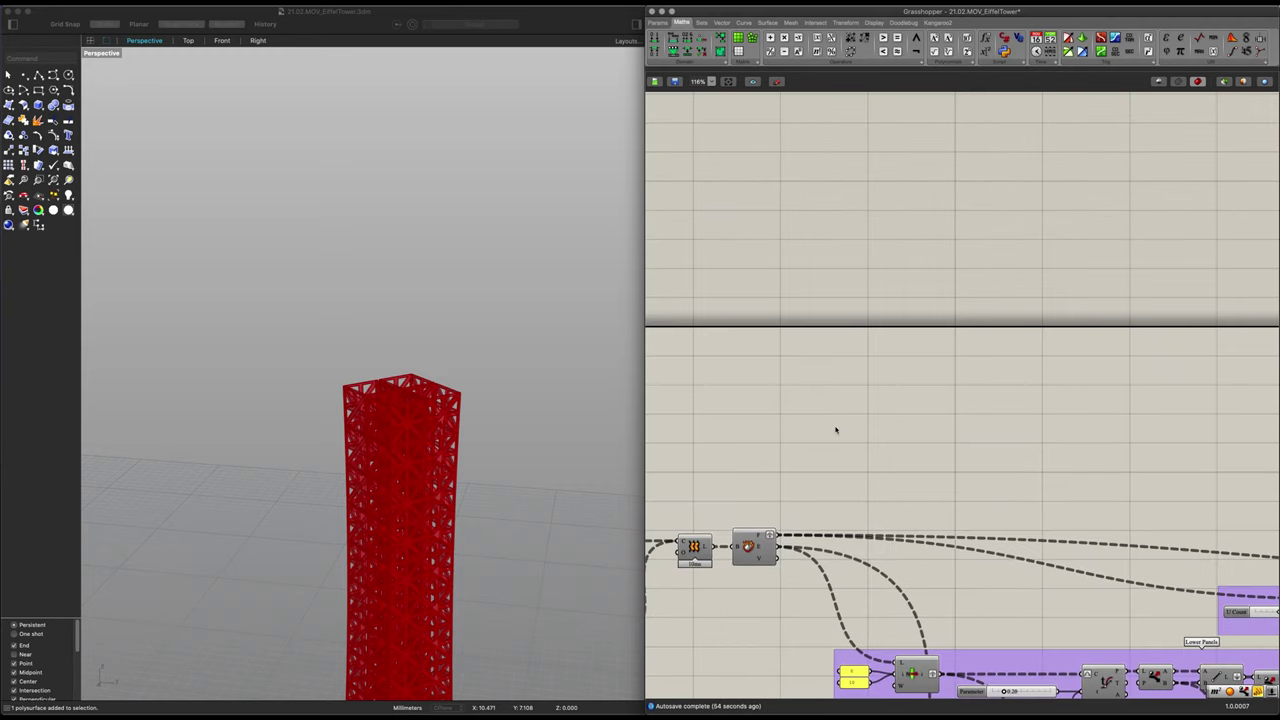
double_click(836, 427)
type("list")
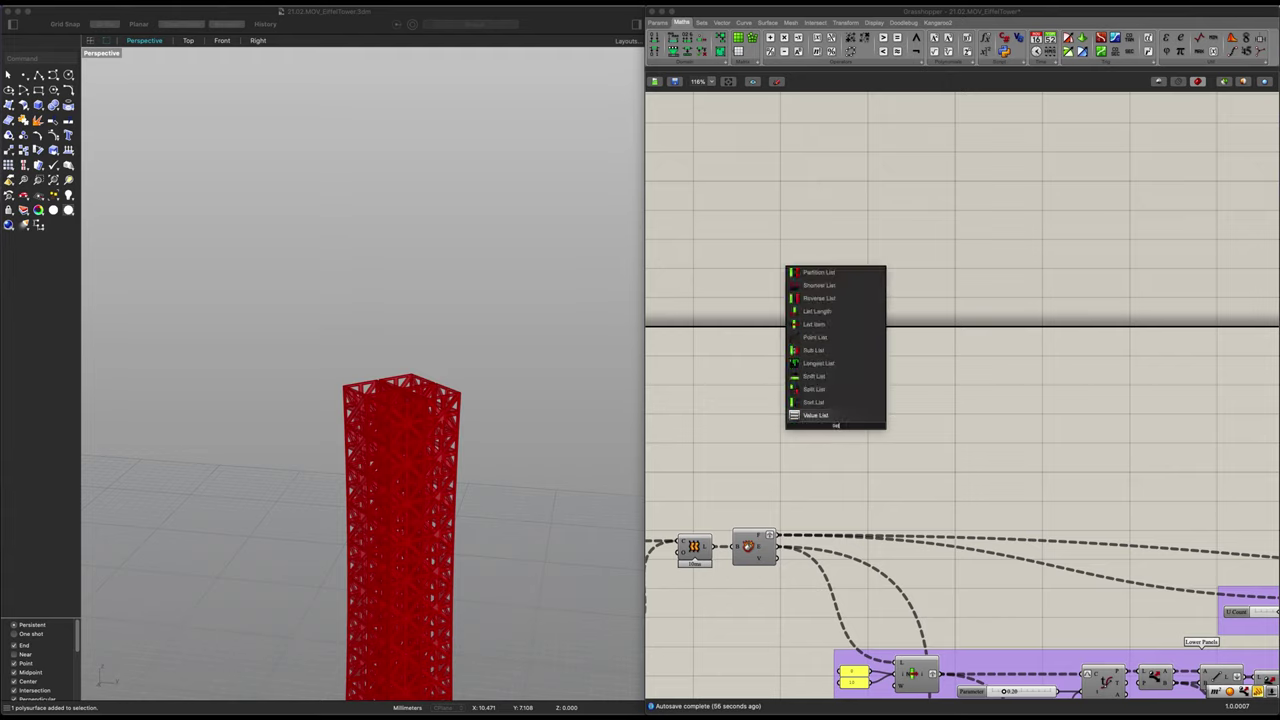
key("Up")
key("Up")
key("Up")
key("Up")
key("Up")
key("Up")
key("Up")
key("Return")
Duplicate the List Item and connect the Deconstruct Brep's V output to the L input of both components
left_click_drag(835, 425, 827, 380)
left_click(858, 445)
scroll(824, 436, "up", 4)
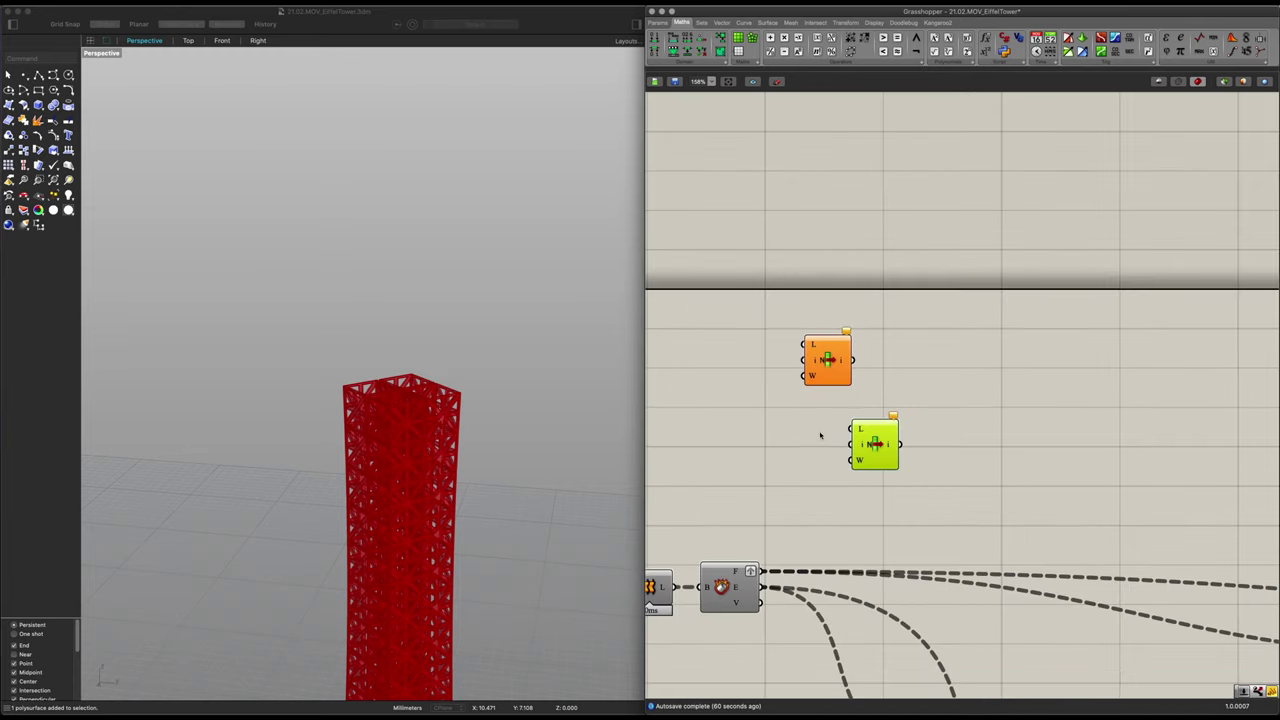
right_click_drag(824, 436, 810, 440)
left_click_drag(768, 600, 808, 343)
left_click_drag(768, 600, 858, 428)
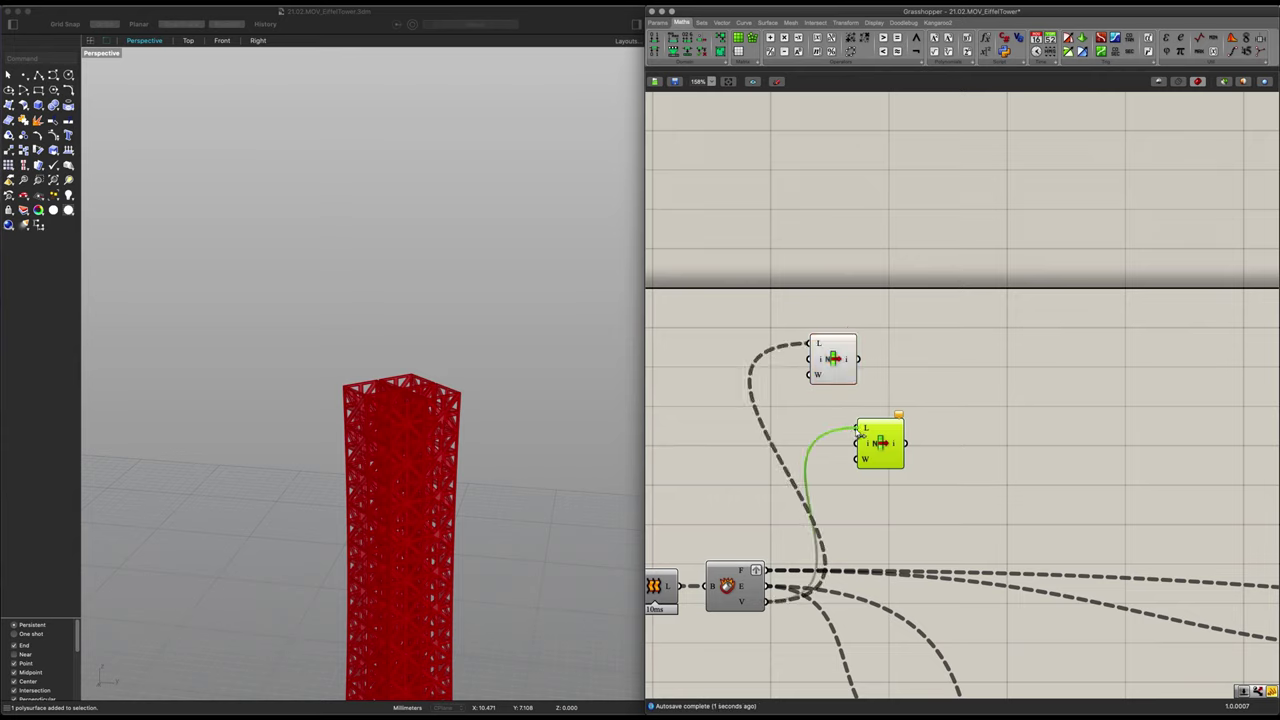
Examine the vertices at the tower's top, highlighting the Deconstruct Brep and both List Item components
left_click(831, 370)
right_click_drag(272, 396, 449, 491)
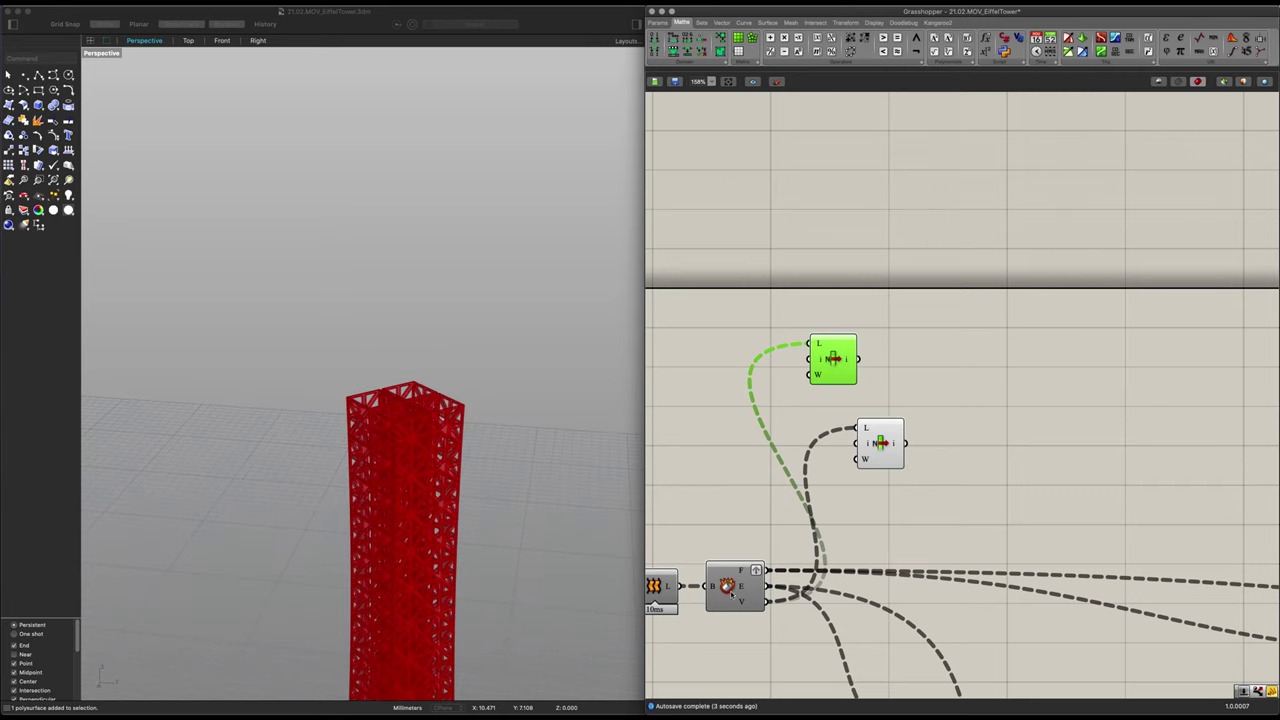
left_click(731, 594)
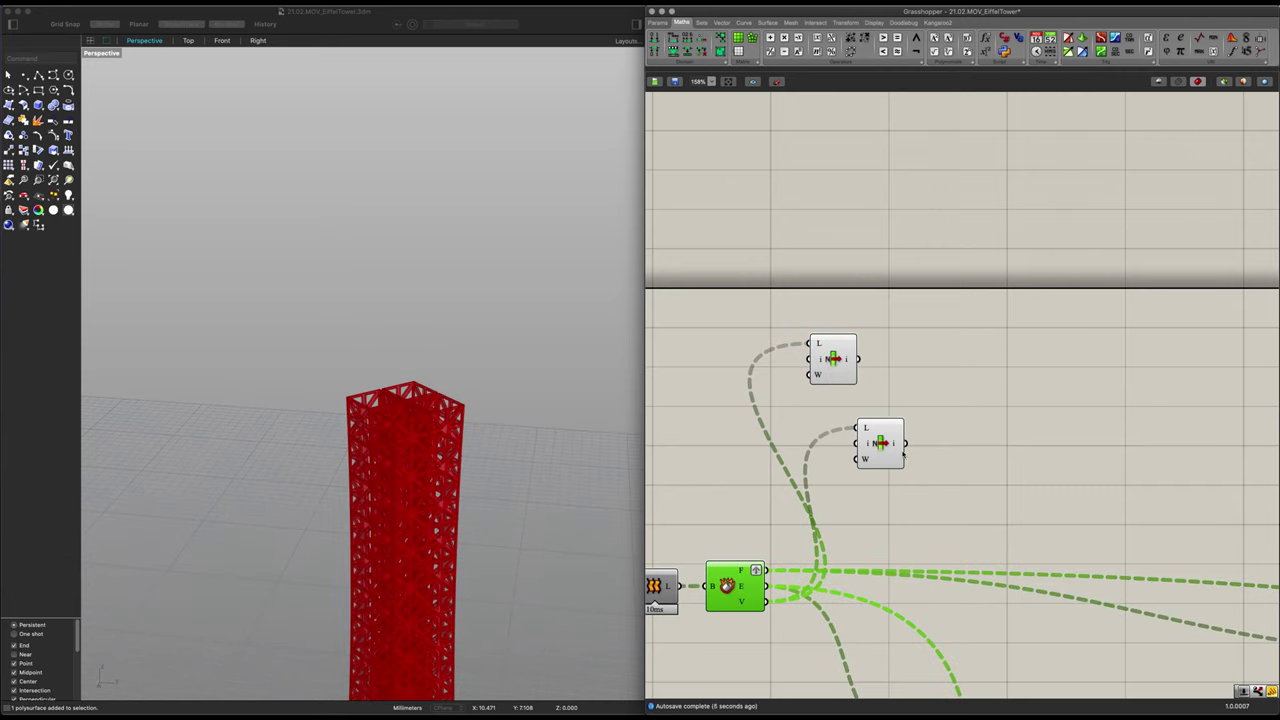
left_click(893, 448)
left_click(826, 366)
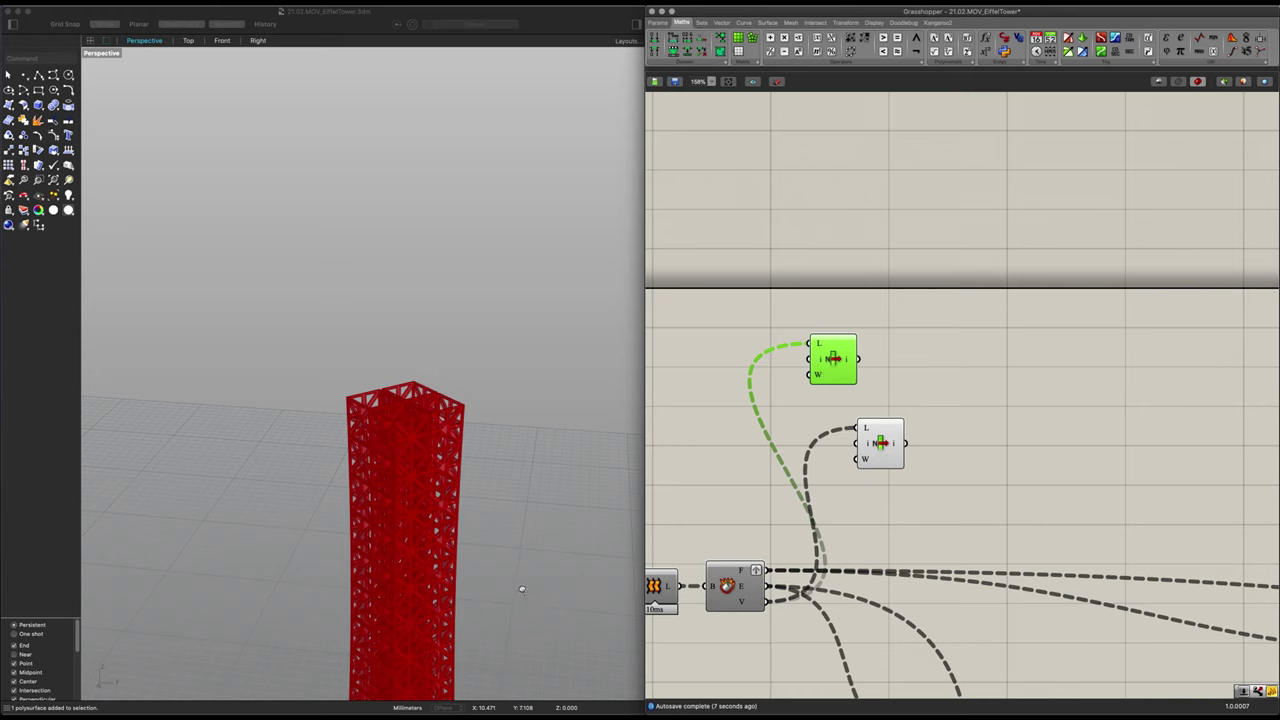
right_click_drag(522, 589, 537, 243, "shift")
scroll(503, 529, "down", 4)
right_click_drag(503, 529, 530, 677, "shift")
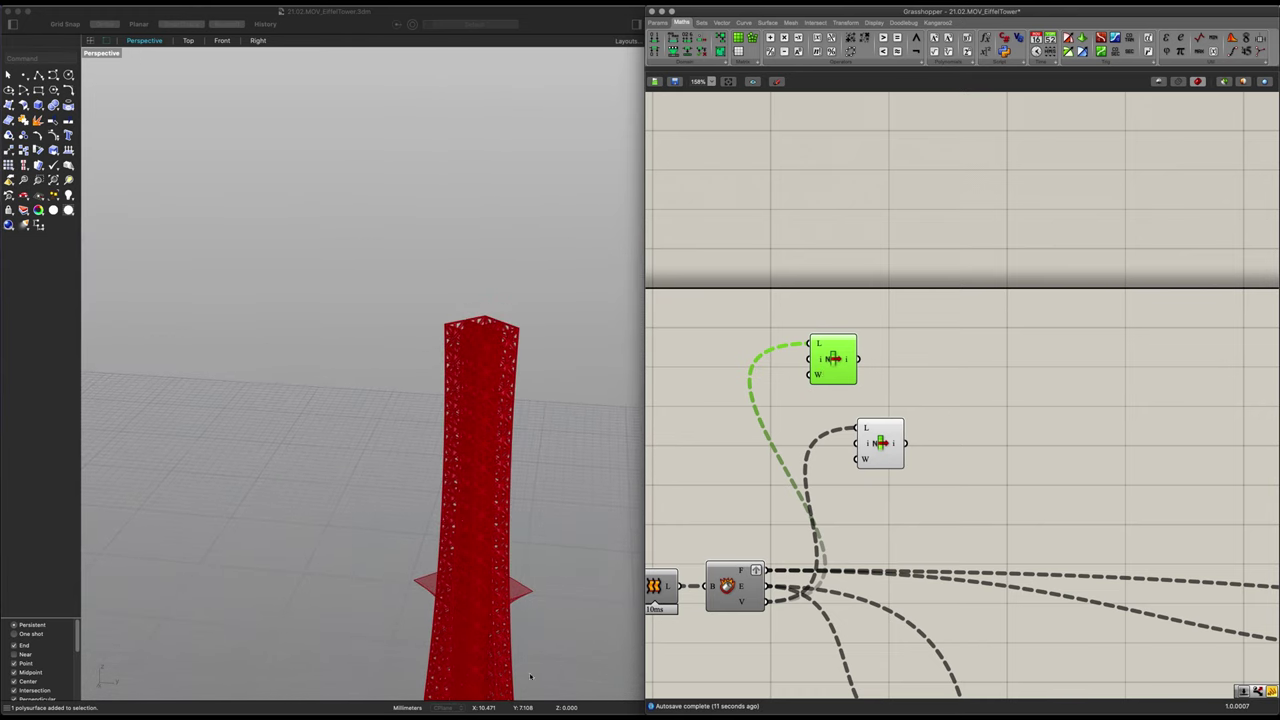
scroll(501, 373, "up", 4)
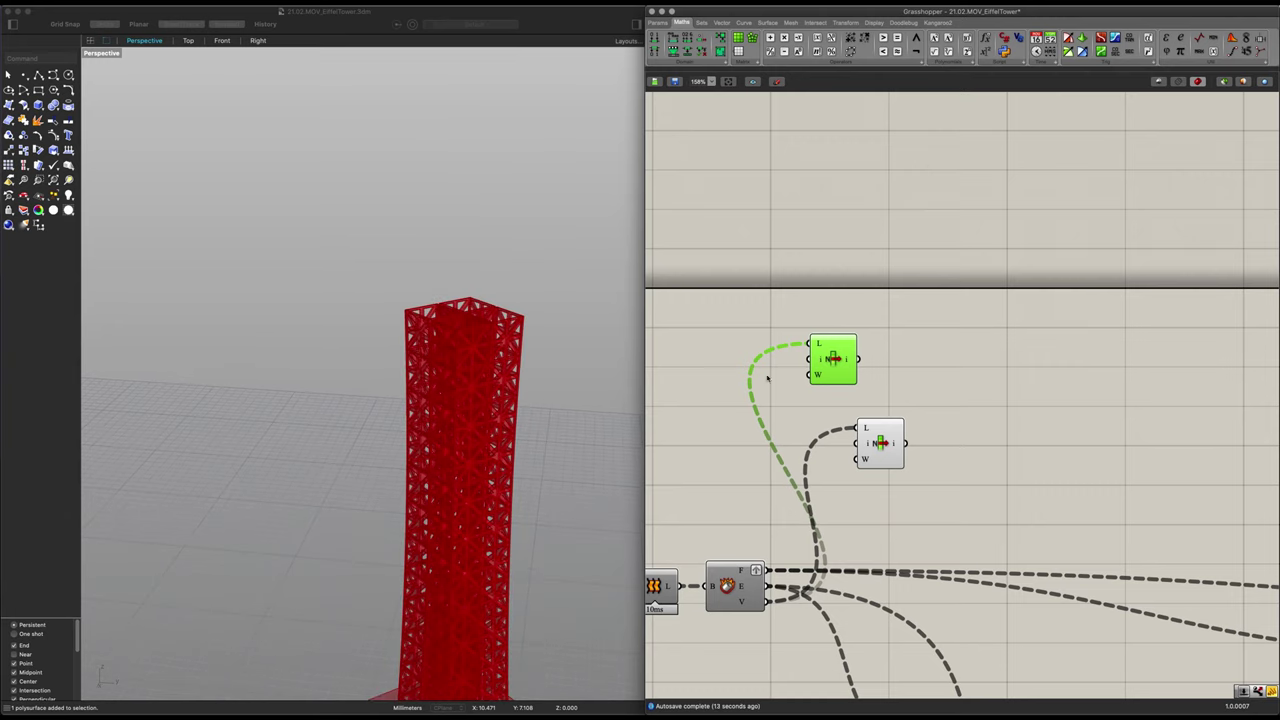
Add a panel containing 2 and connect it to the i input of the upper List Item
double_click(731, 386)
type("Division2")
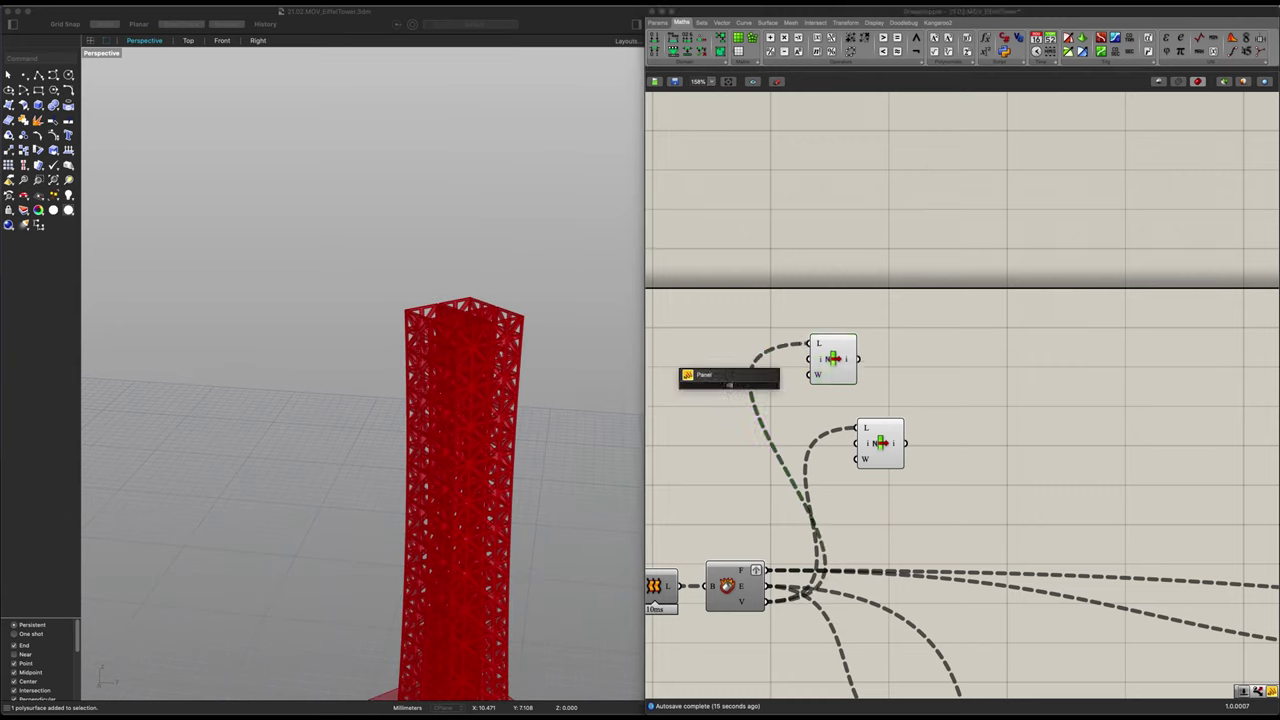
key("Return")
left_click_drag(741, 386, 809, 359)
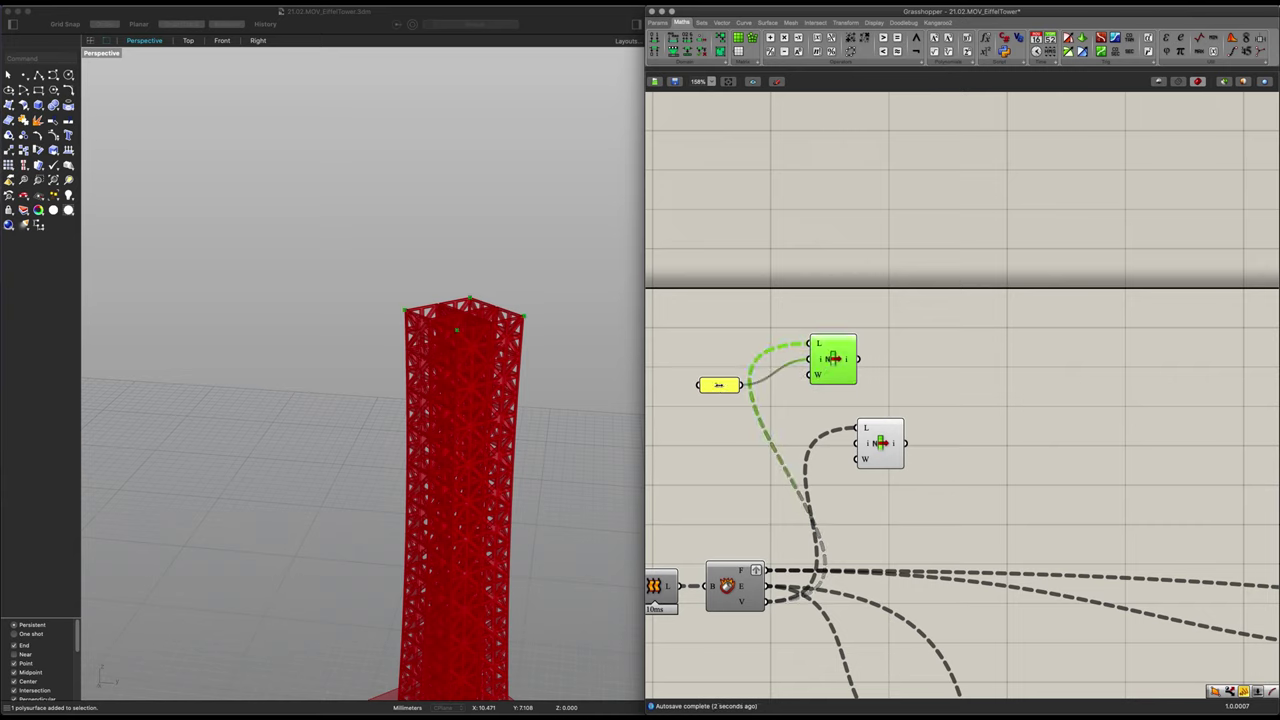
Duplicate the panel, set the copy to 4, connect it to the lower List Item's i input and check the selected points
left_click_drag(726, 387, 785, 405)
double_click(785, 405)
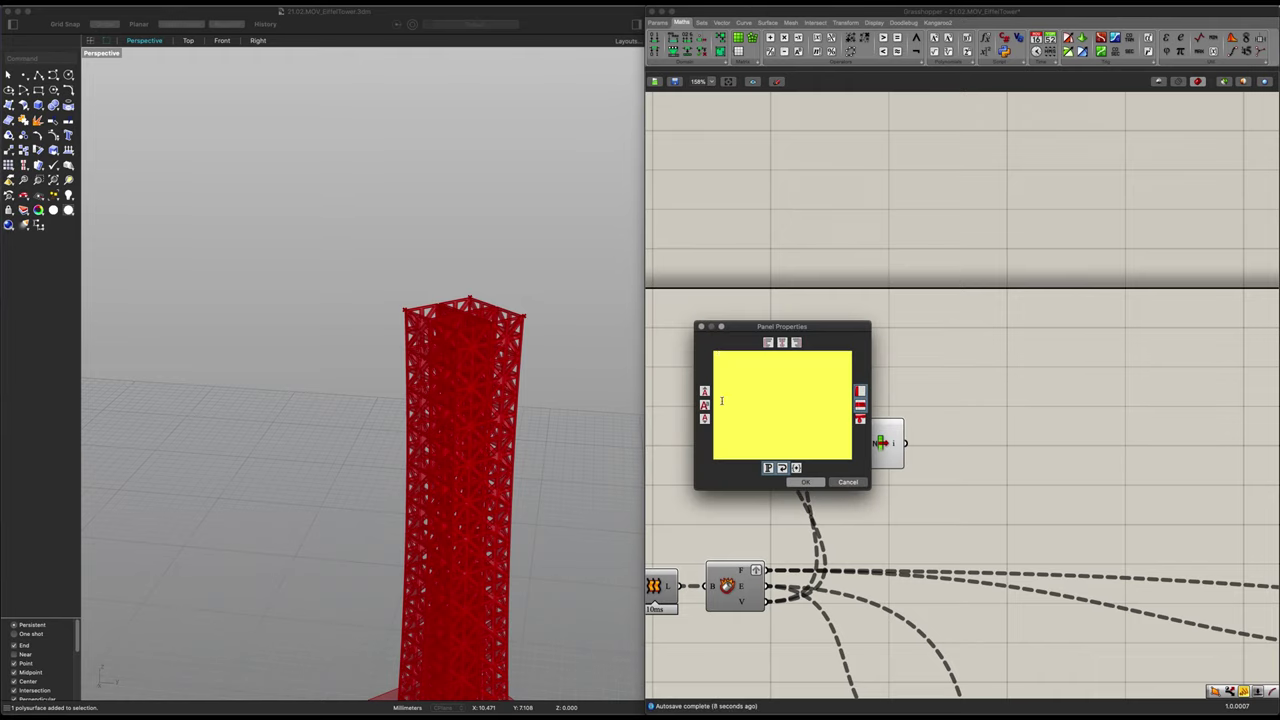
type("4")
left_click(805, 482)
left_click_drag(808, 406, 858, 457)
left_click(878, 445)
right_click_drag(497, 274, 464, 372)
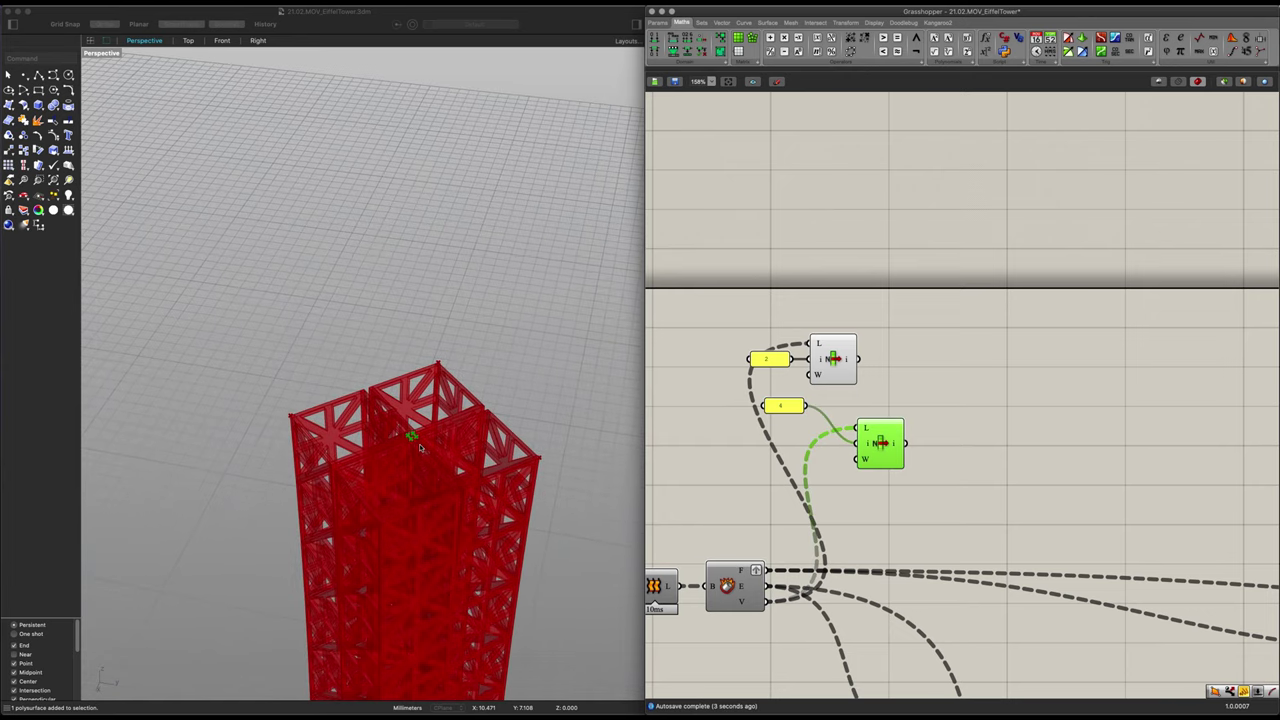
scroll(420, 447, "up", 5)
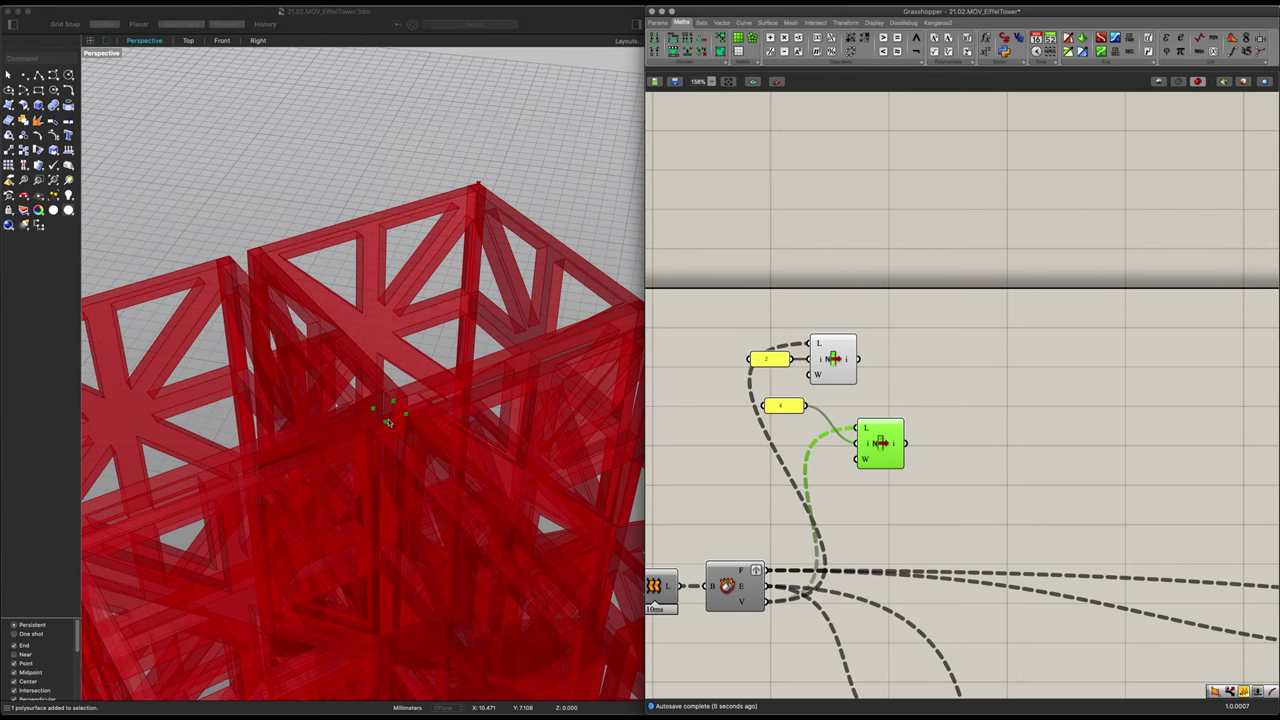
scroll(381, 418, "down", 5)
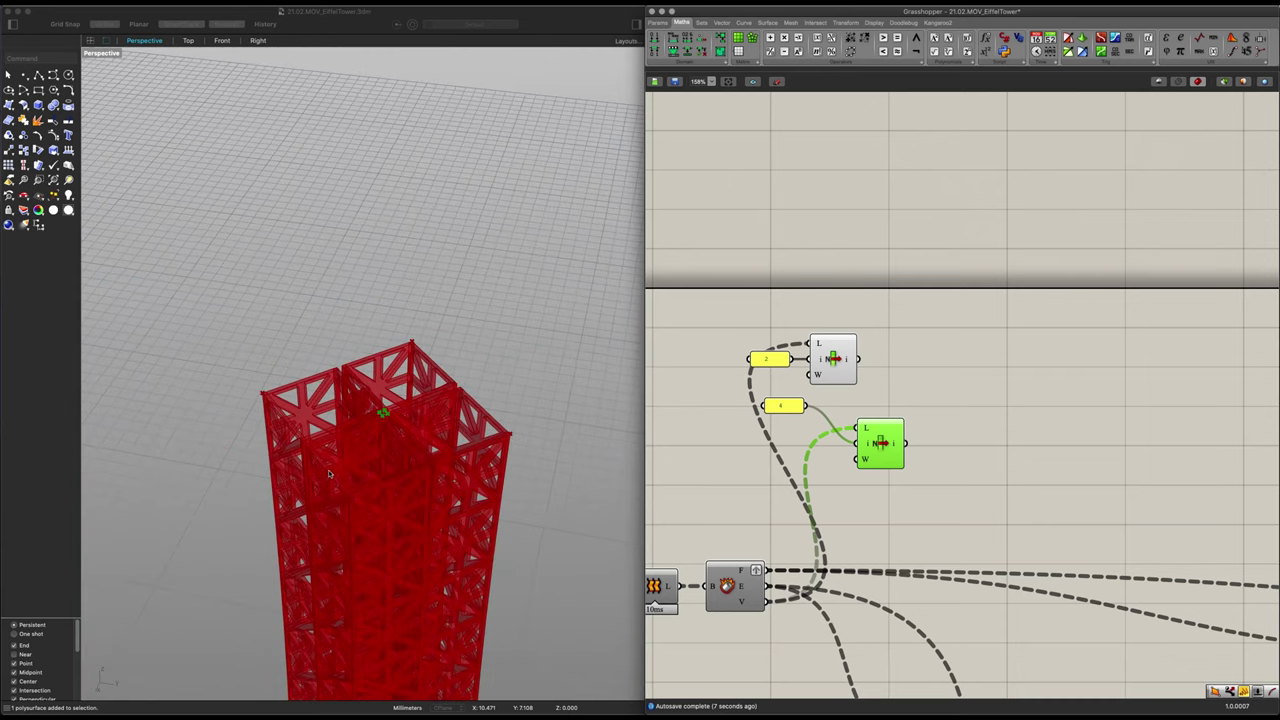
Arrange the lower List Item and its panel neatly beneath the upper List Item
left_click_drag(855, 446, 828, 423)
left_click(825, 367)
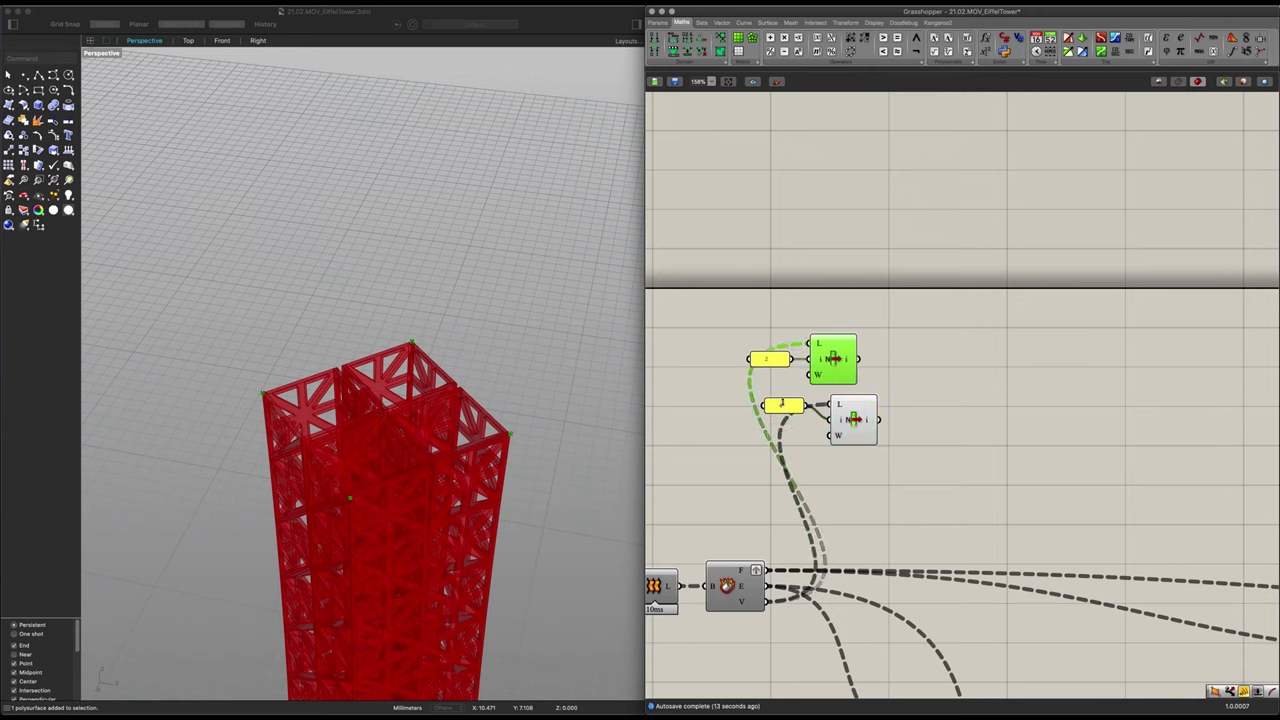
left_click_drag(782, 402, 790, 418)
left_click(940, 410)
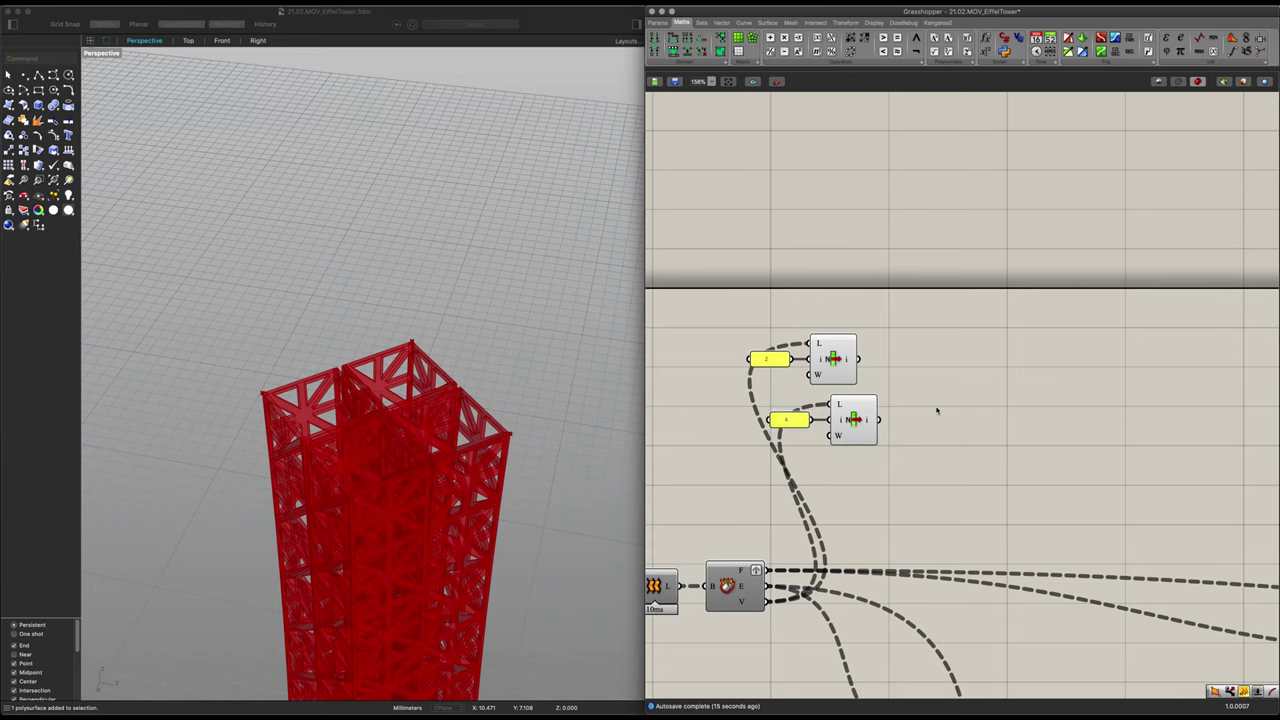
Add a Line component and connect the upper List Item to its A input and the lower one to B
double_click(937, 410)
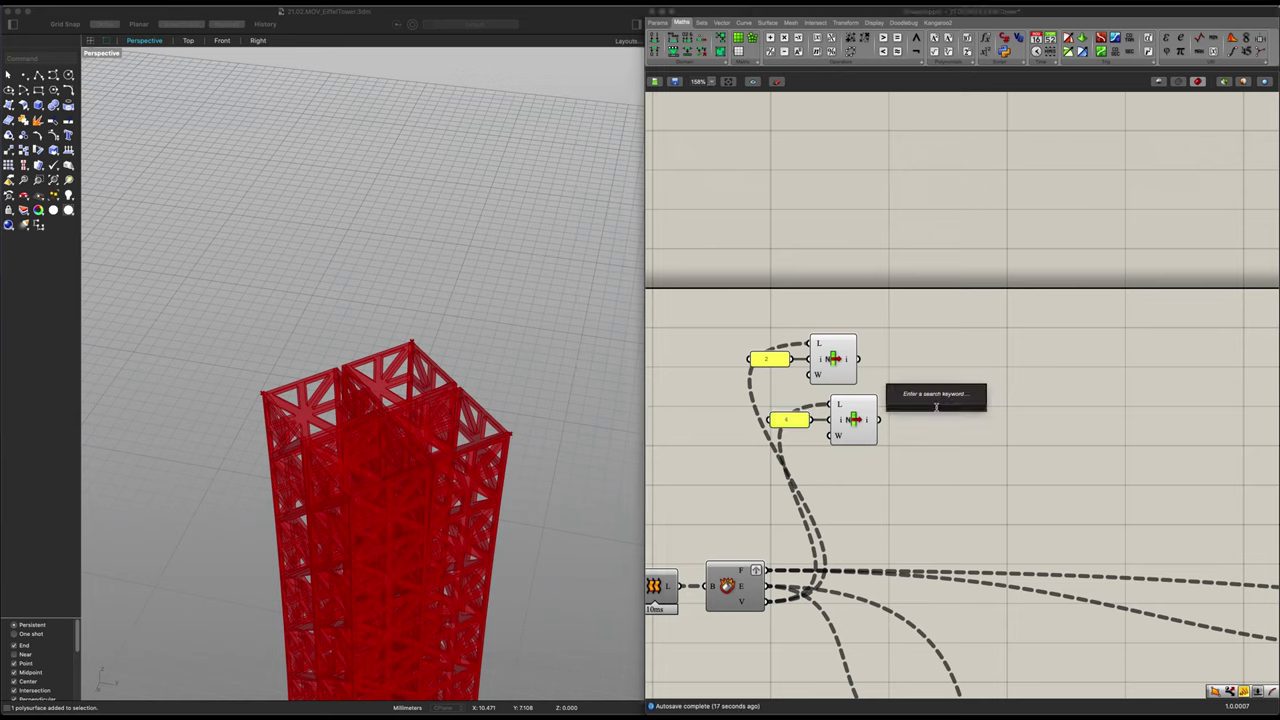
type("line")
left_click(921, 396)
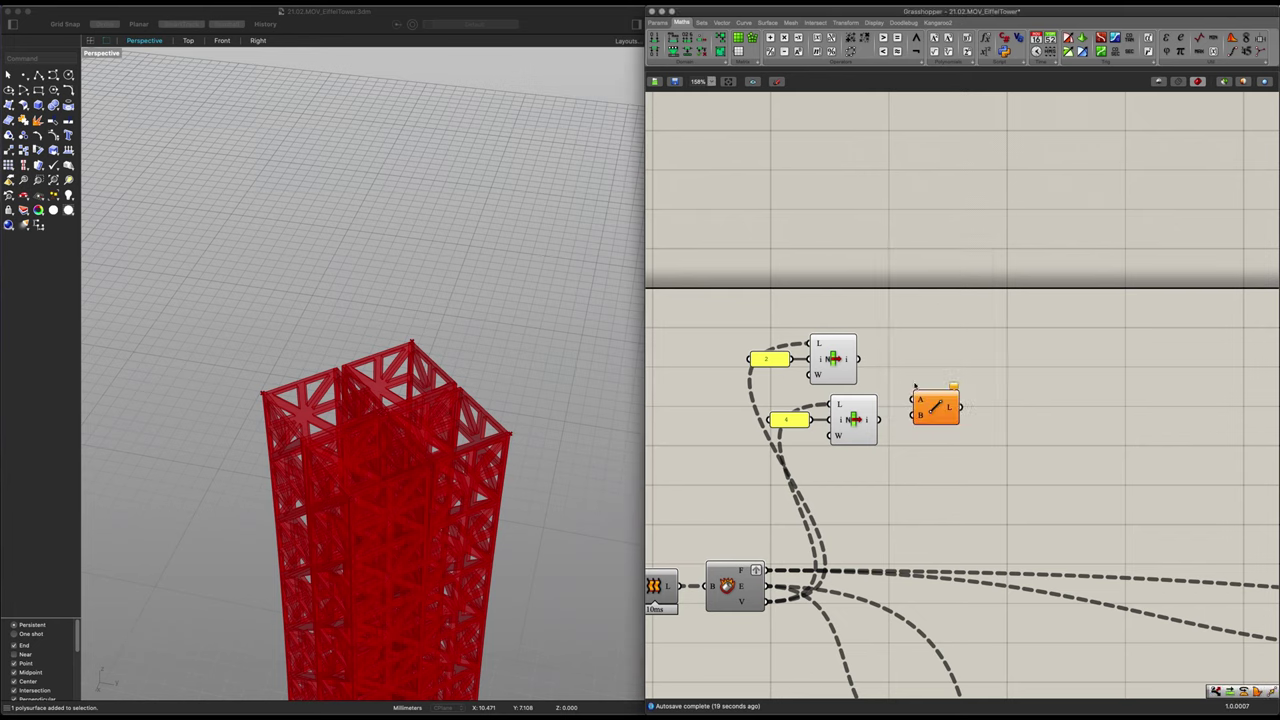
left_click_drag(857, 358, 949, 391)
right_click_drag(963, 422, 904, 422)
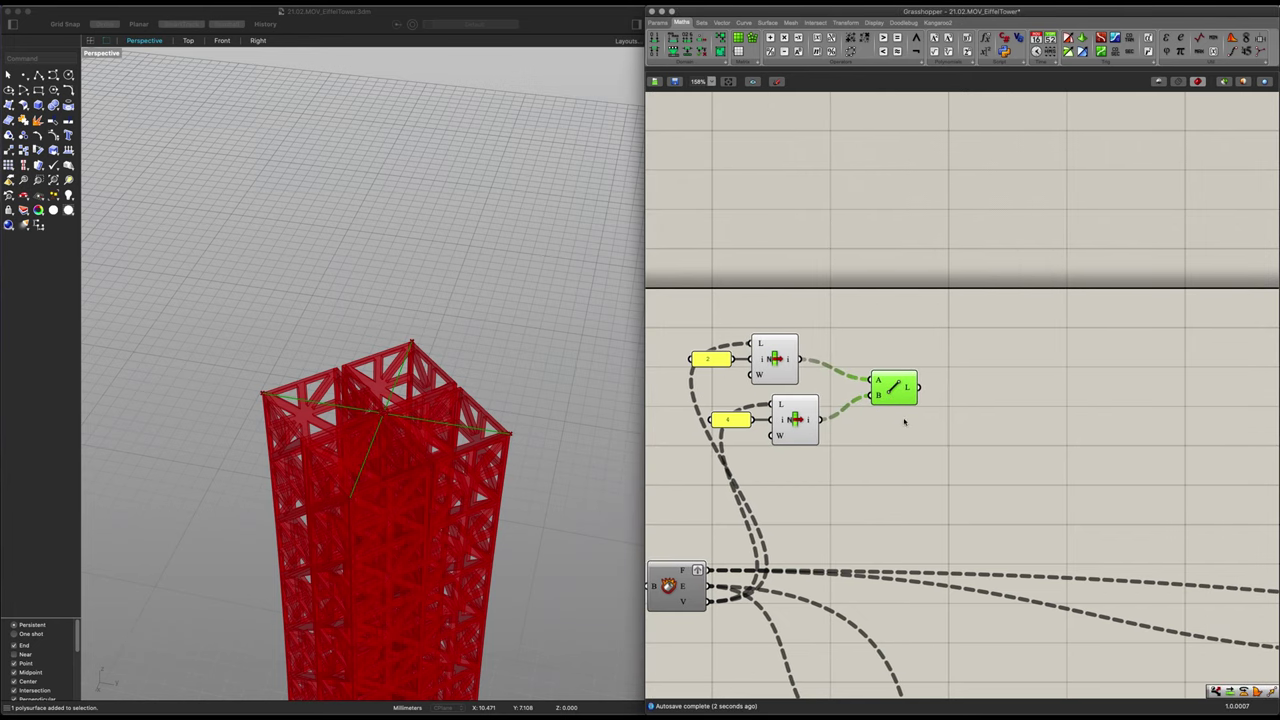
Add a Curve Middle component and connect the Line's L output to its C input
double_click(998, 421)
type("m")
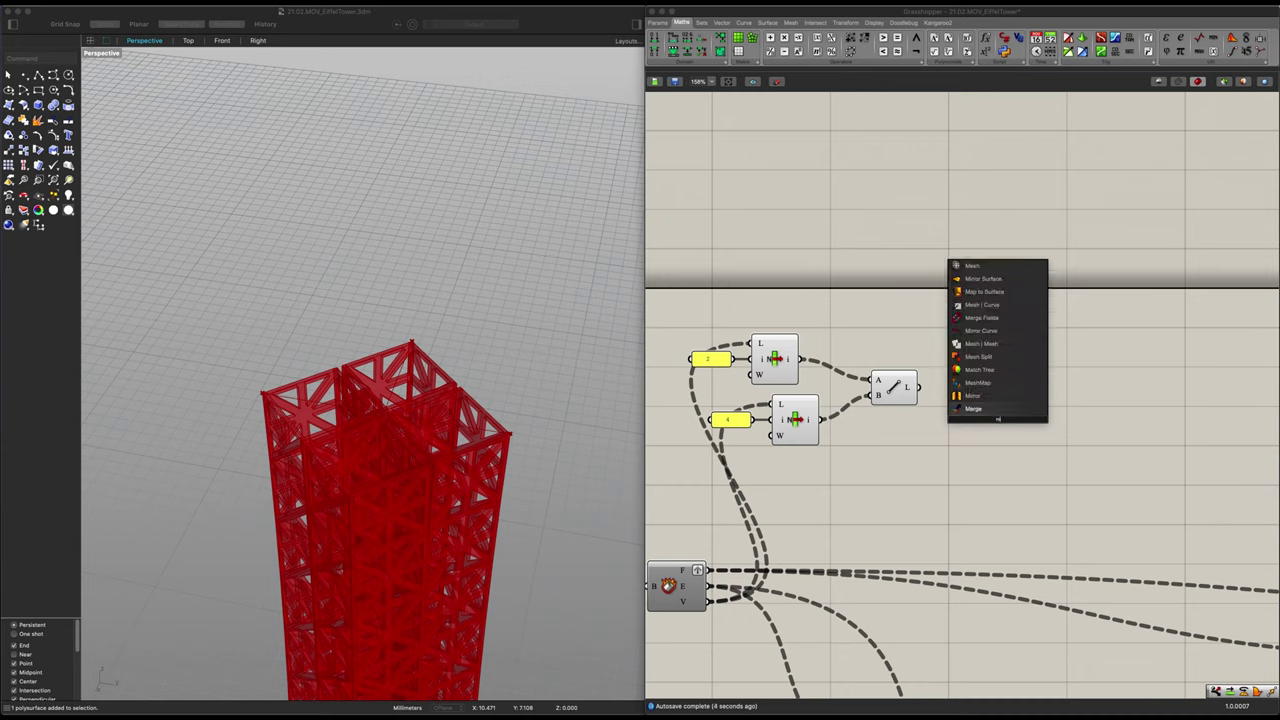
type("odil")
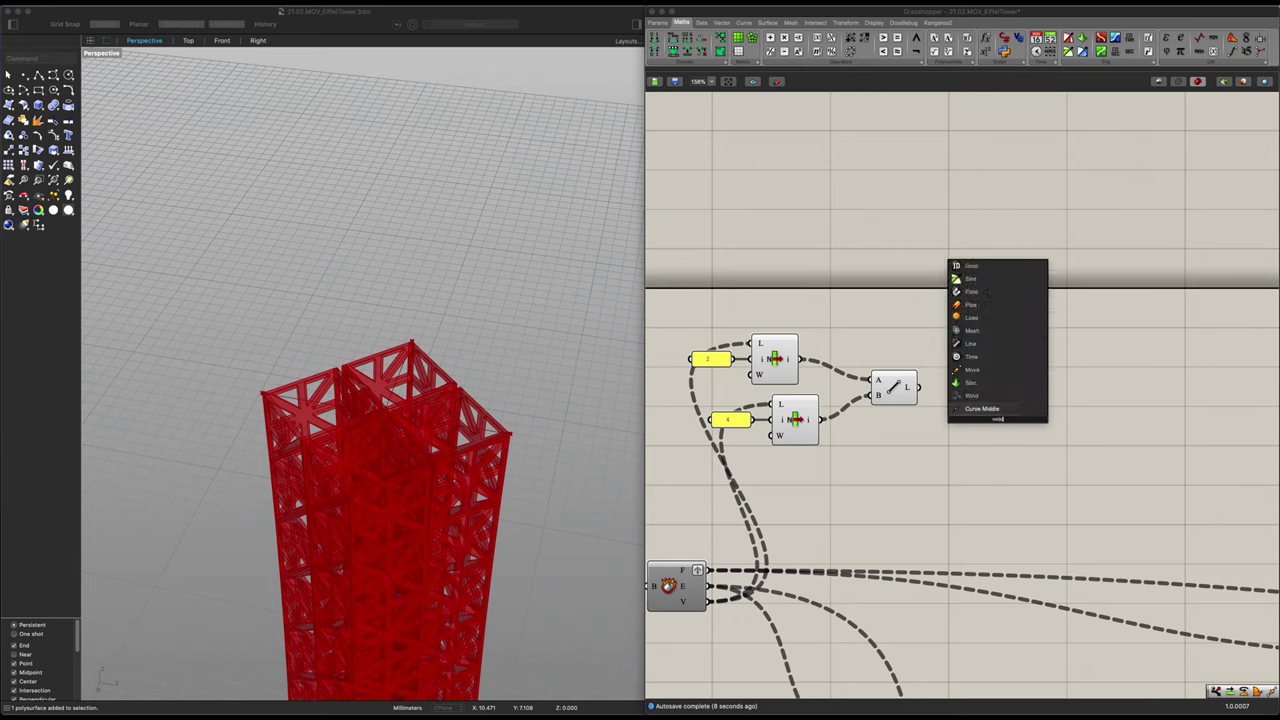
key("Return")
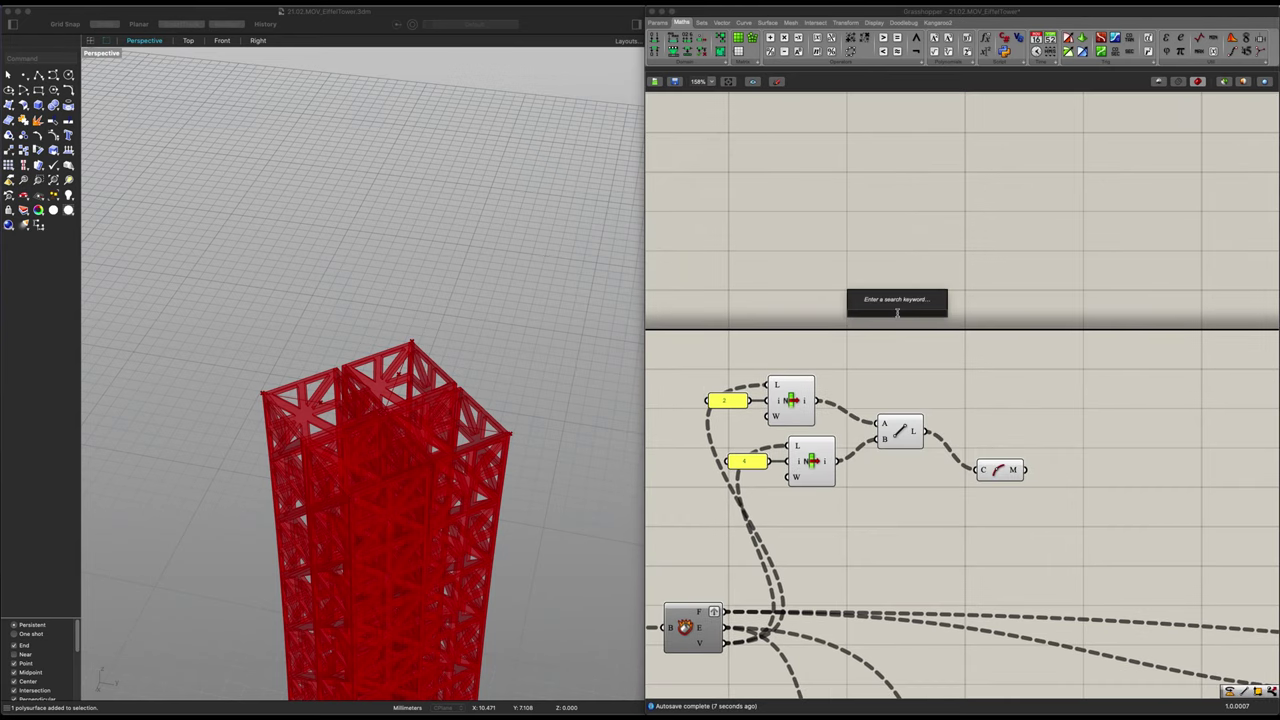
Add a Curve parameter and set it to the tower-top profile curve drawn on the ground plane
type("curve")
left_click(884, 308)
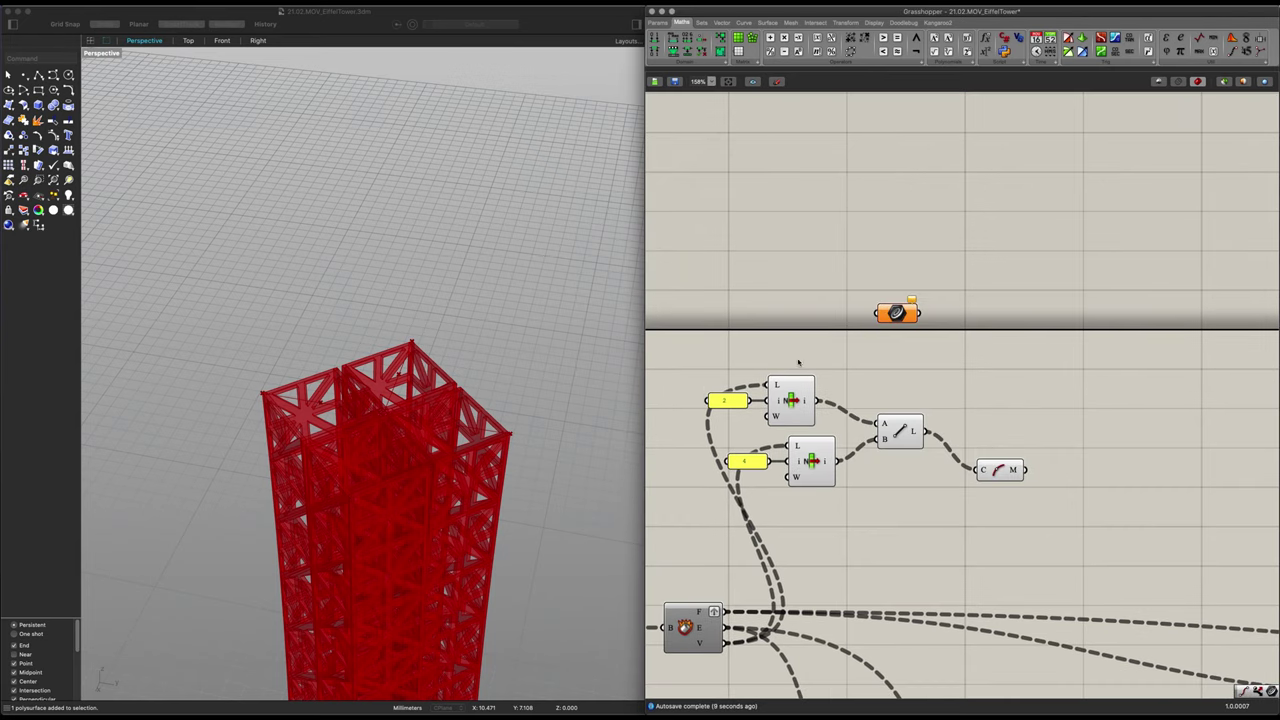
scroll(560, 460, "down", 5)
right_click_drag(560, 460, 598, 125, "shift")
right_click_drag(440, 466, 504, 208, "shift")
scroll(351, 571, "up", 4)
right_click_drag(351, 571, 323, 528)
right_click_drag(426, 688, 435, 556, "shift")
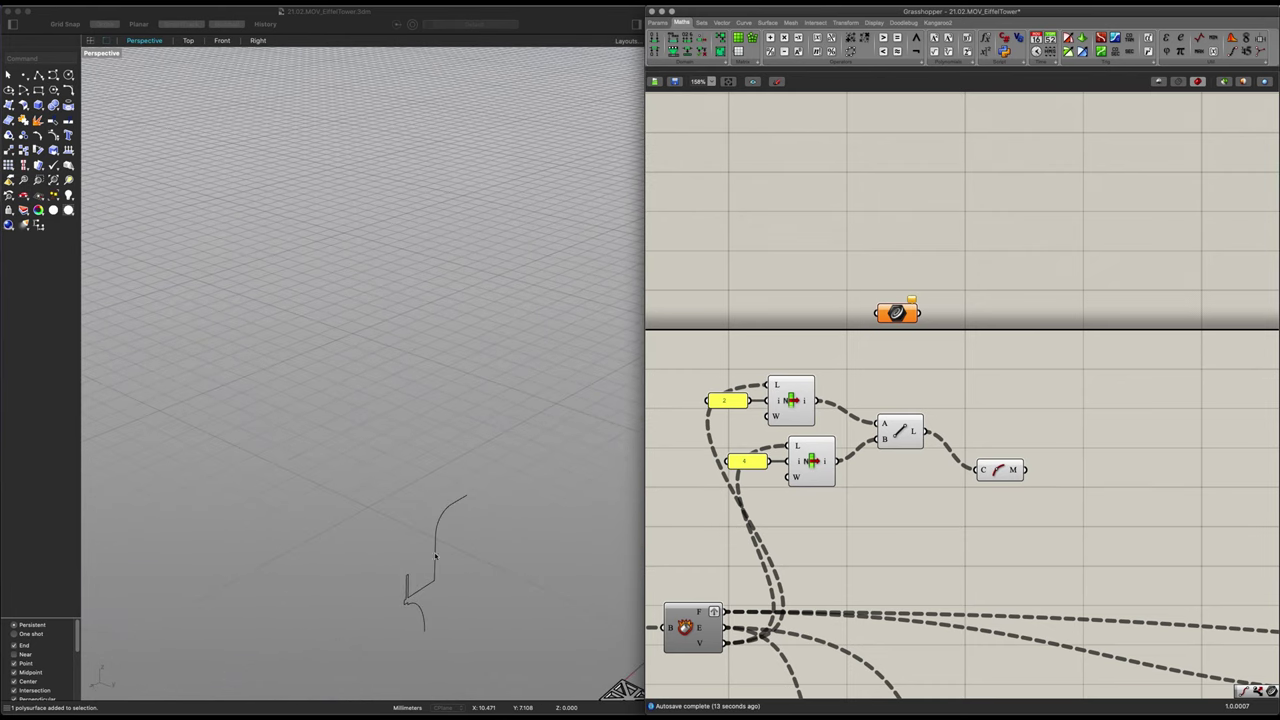
right_click(906, 313)
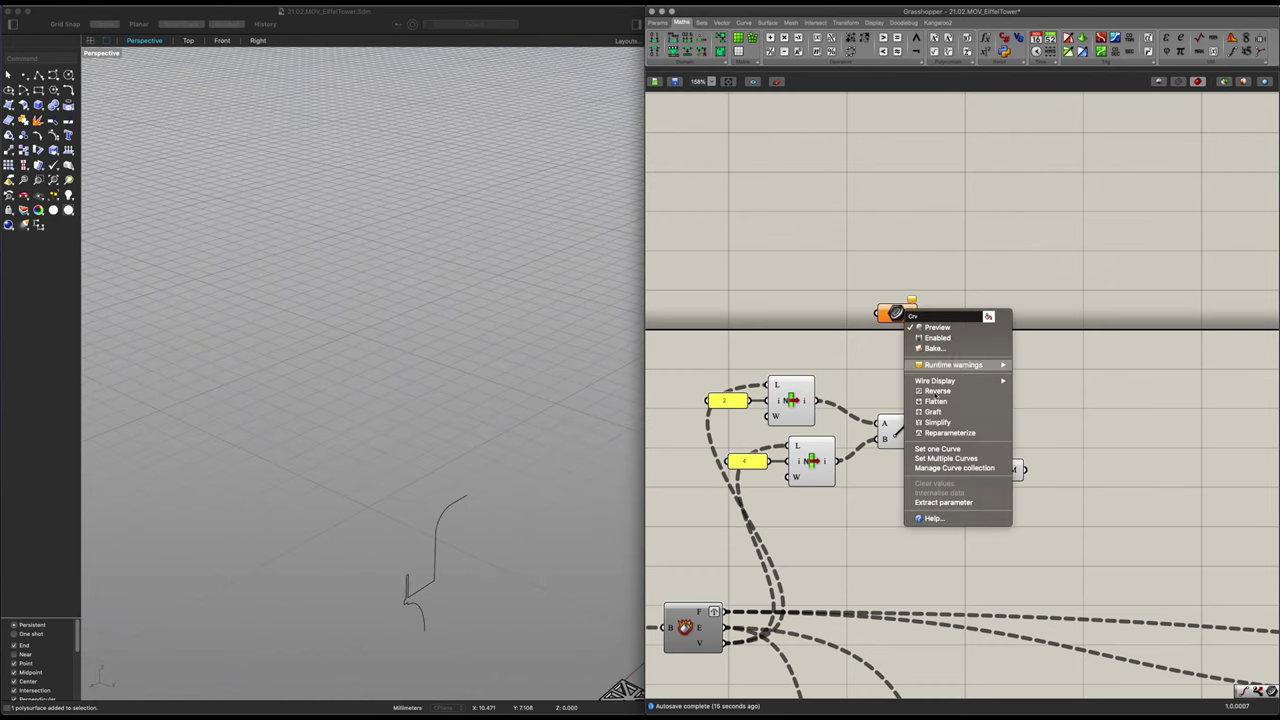
left_click(937, 449)
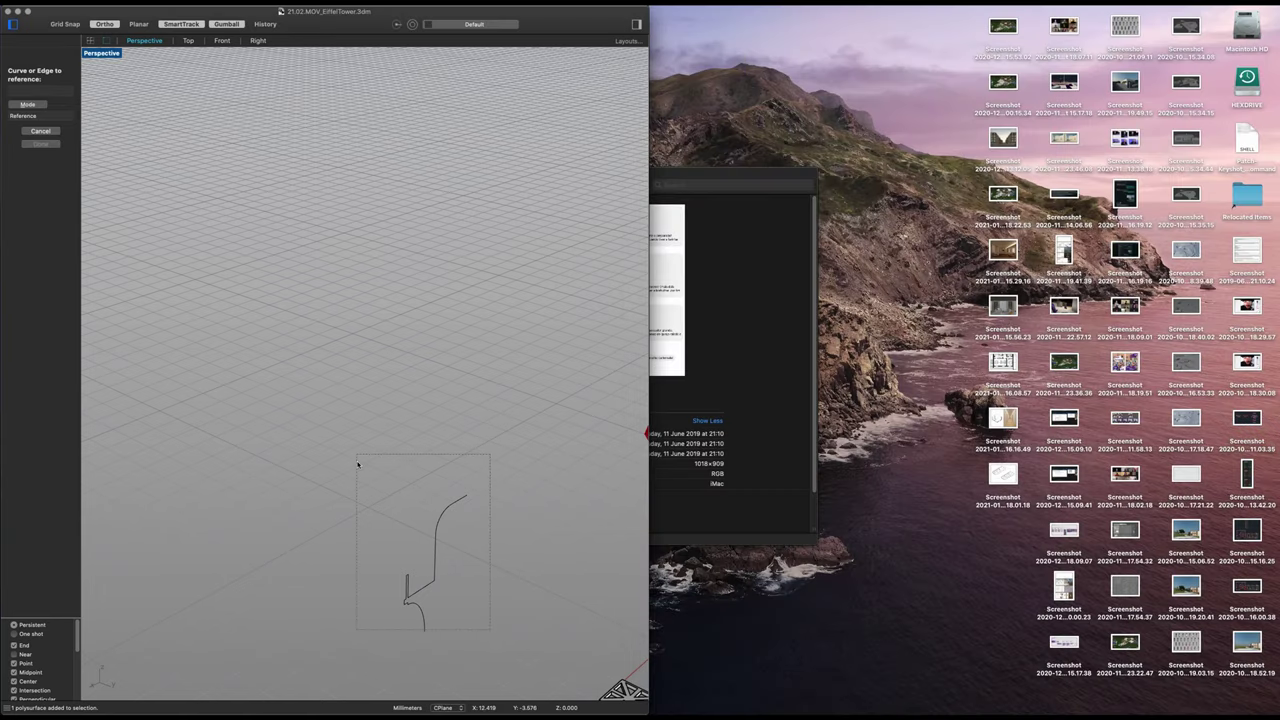
left_click_drag(357, 463, 358, 464)
left_click_drag(899, 314, 912, 366)
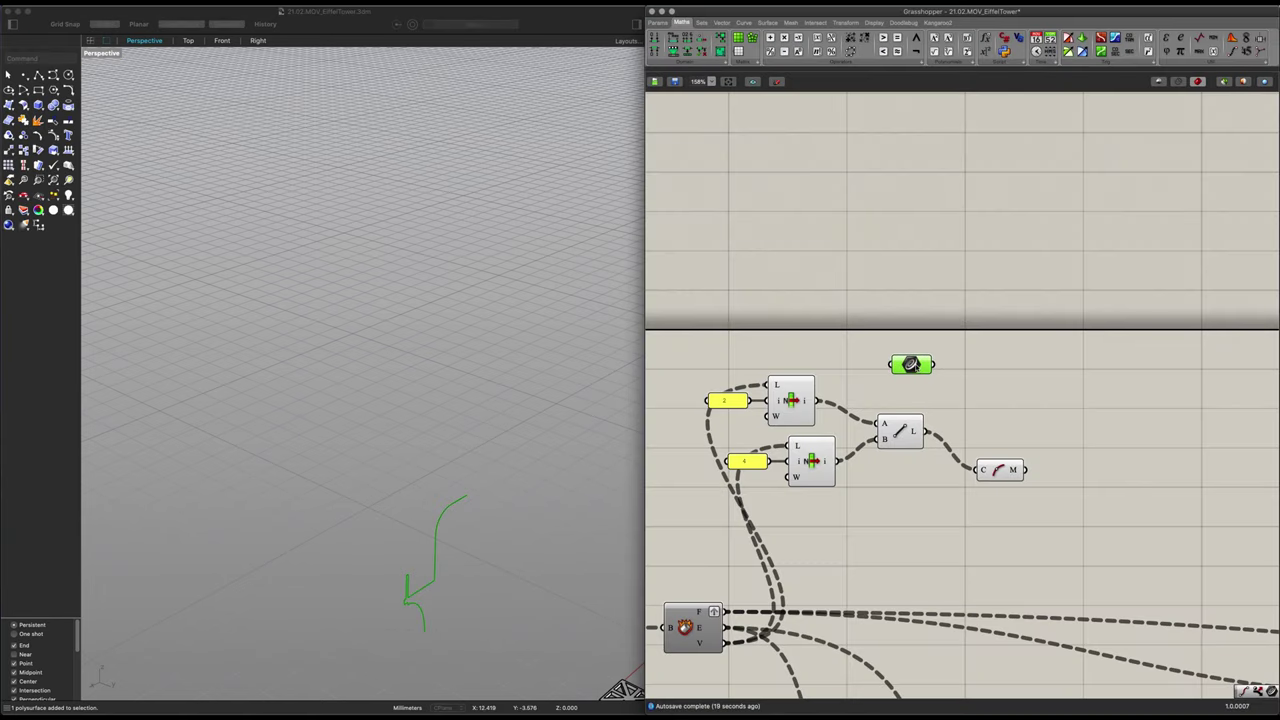
Add an Orient component and connect the Curve parameter to its G input
scroll(480, 354, "down", 10)
right_click_drag(480, 354, 432, 466, "shift")
scroll(471, 342, "up", 12)
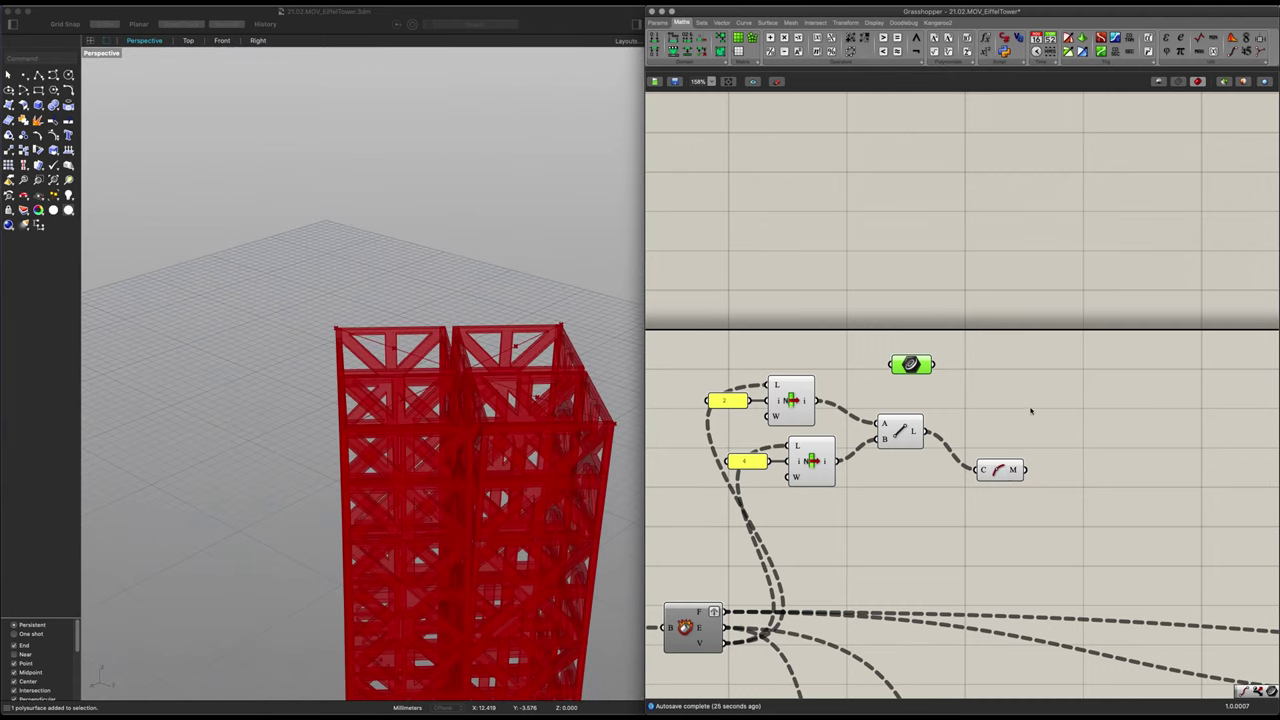
left_click_drag(911, 364, 916, 286)
double_click(1044, 356)
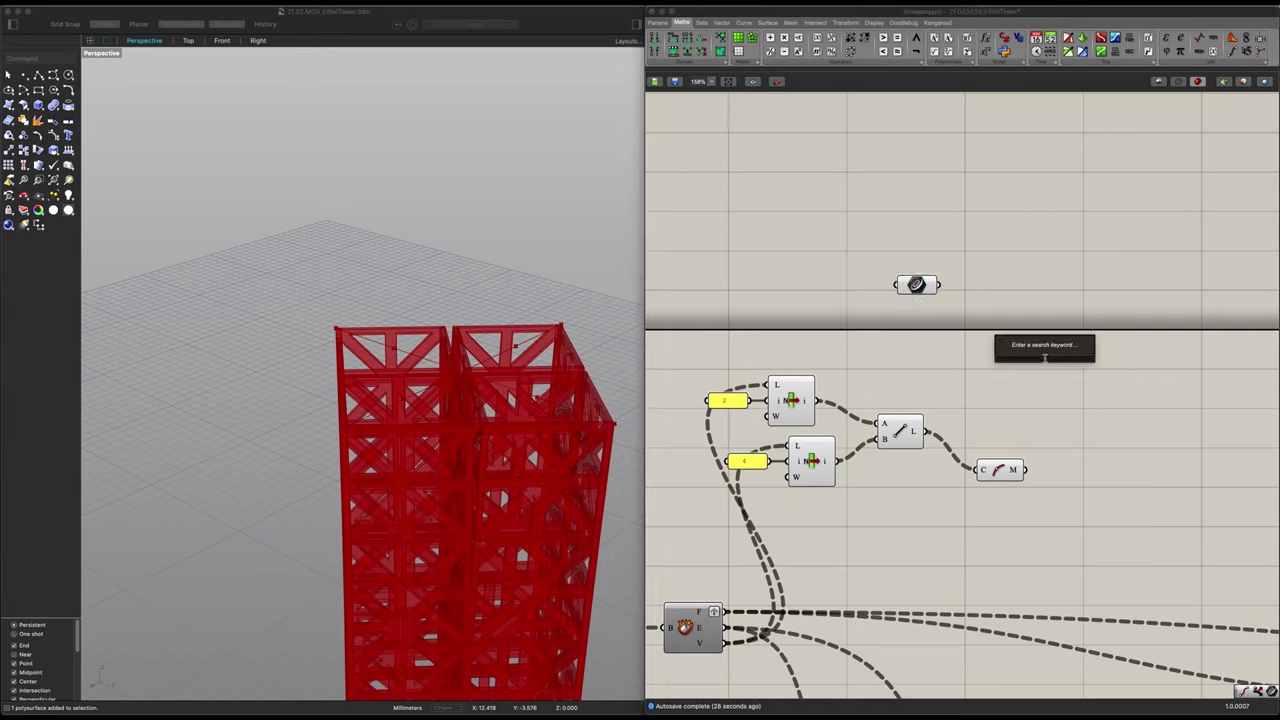
type("orient")
key("Return")
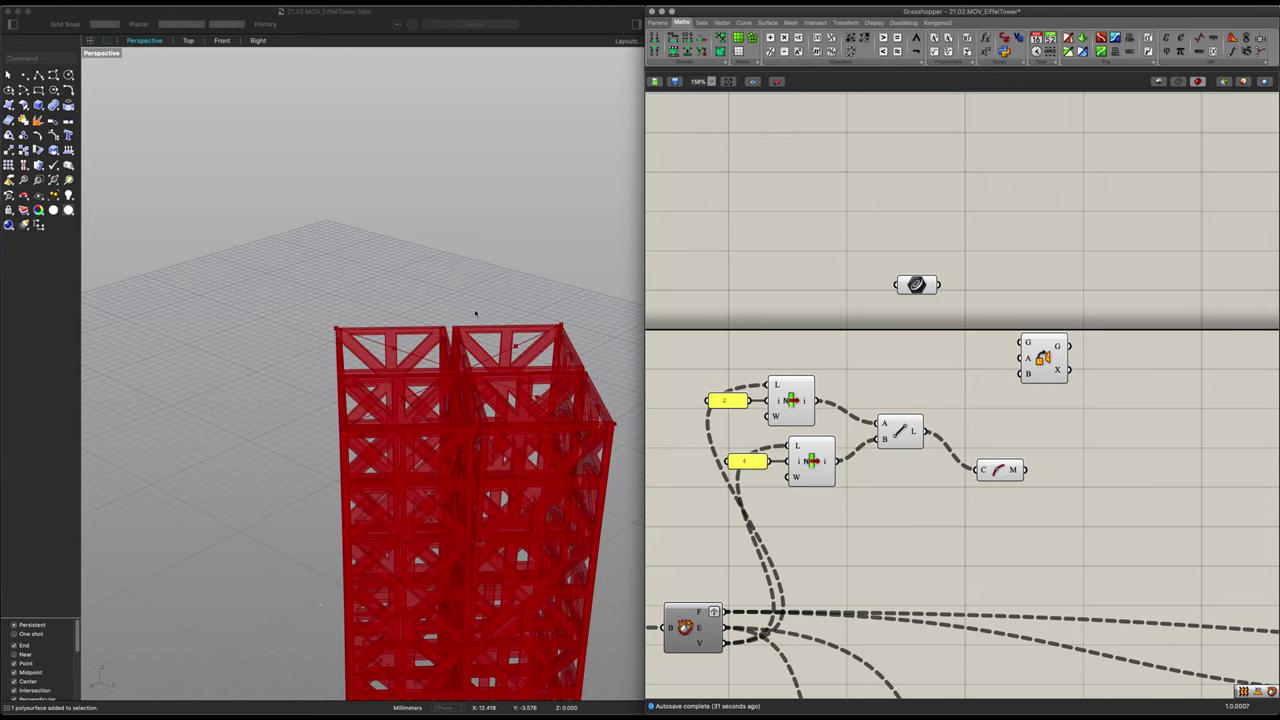
left_click_drag(1044, 358, 1086, 351)
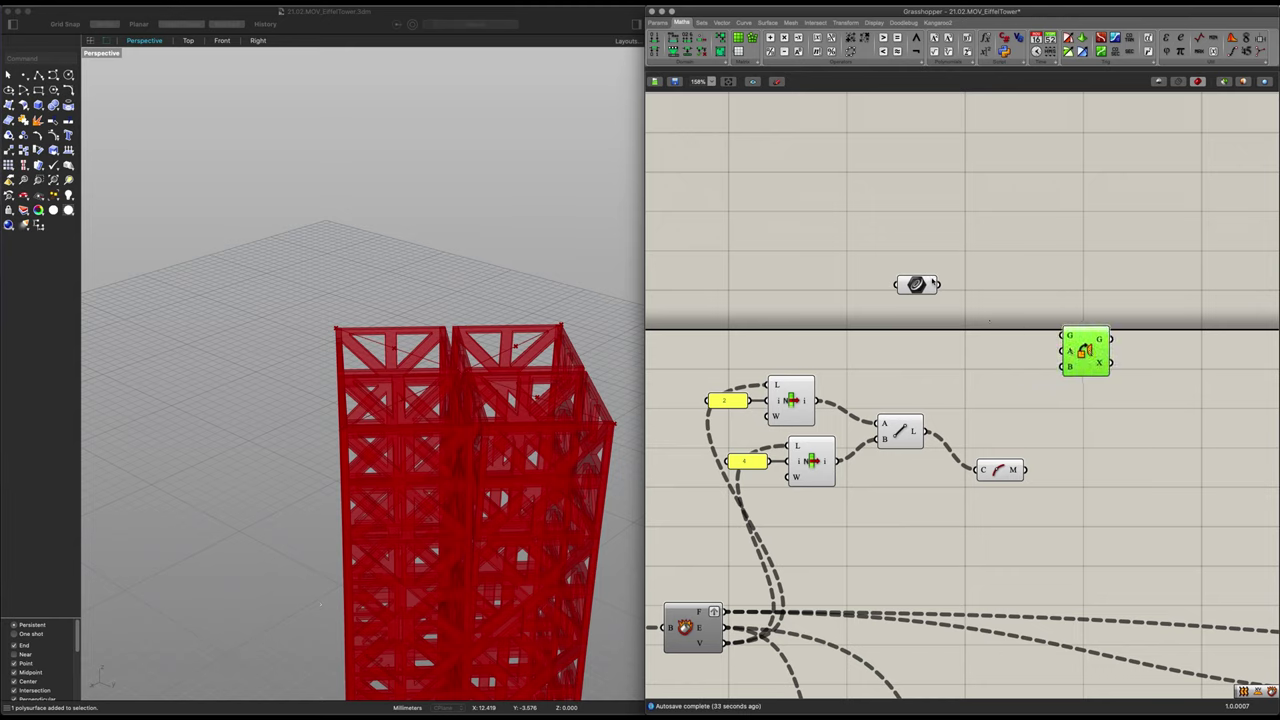
left_click_drag(937, 284, 1125, 344)
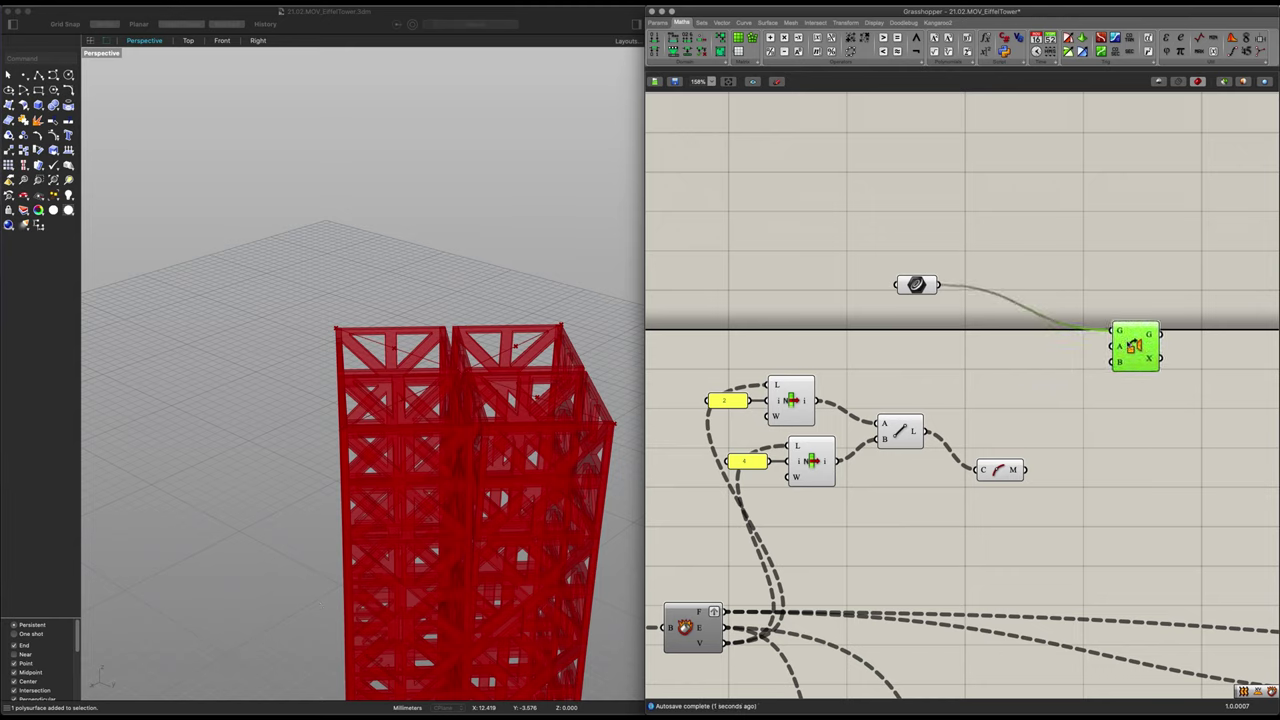
Add an End Points component fed by the Curve parameter and connect its S output to Orient's A input
double_click(951, 362)
type("endpoi")
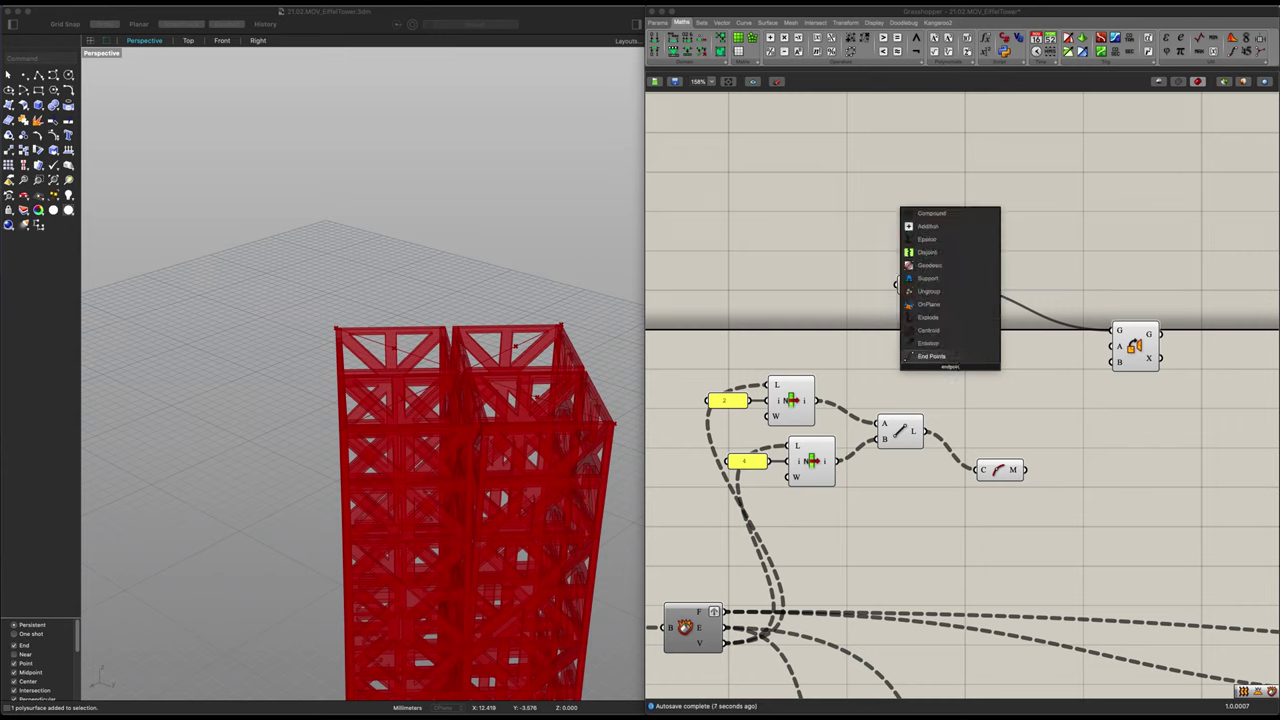
key("Return")
left_click_drag(937, 286, 973, 360)
scroll(503, 446, "down", 7)
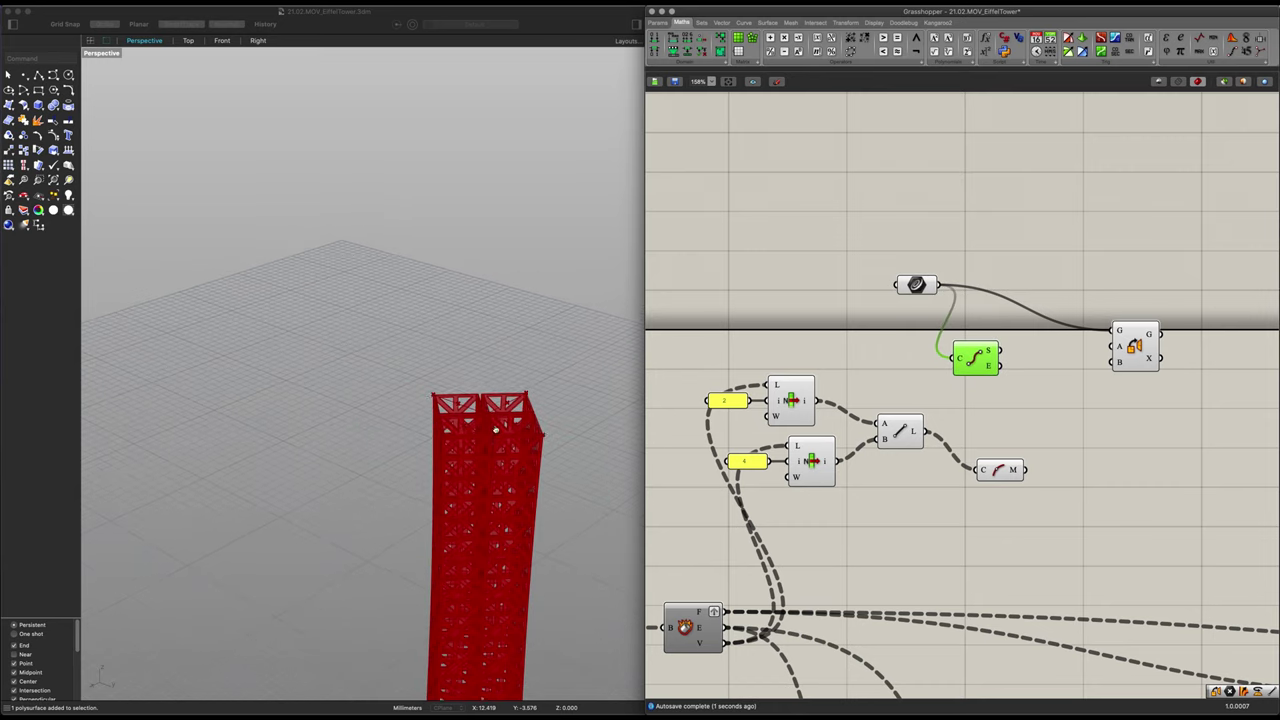
right_click_drag(503, 446, 514, 277, "shift")
scroll(458, 572, "down", 4)
right_click_drag(458, 572, 417, 410)
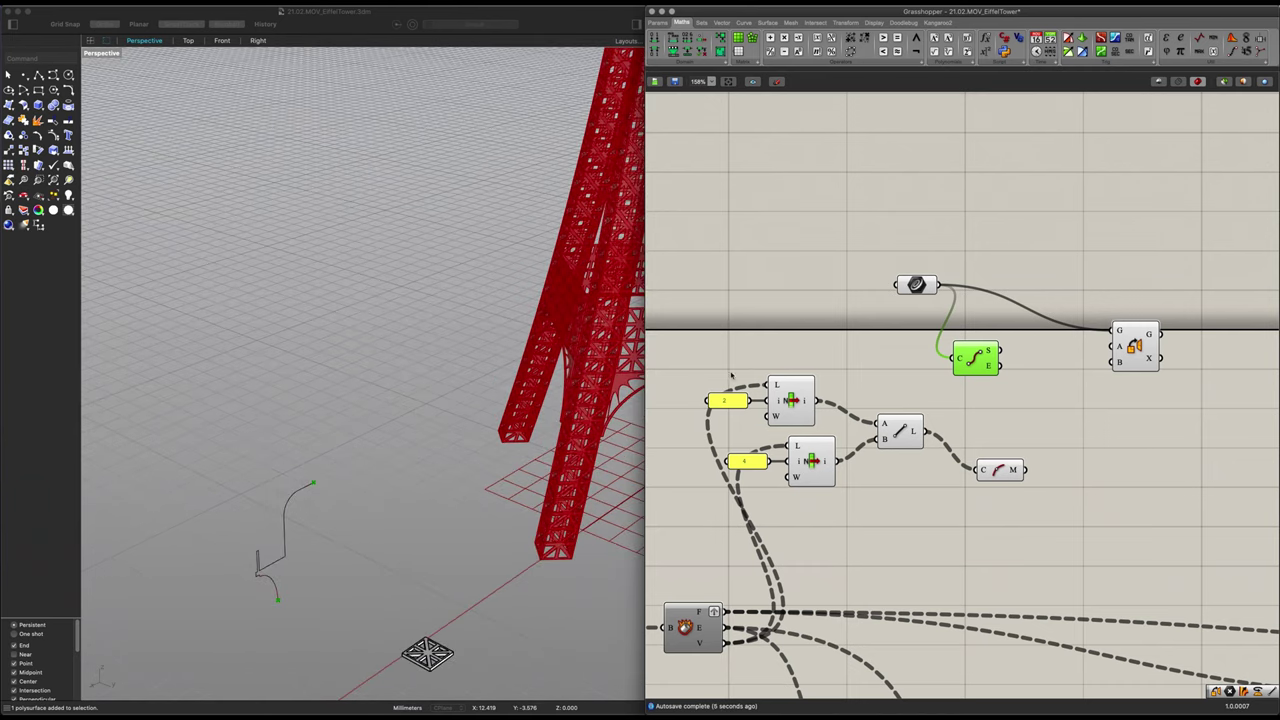
left_click_drag(1000, 351, 1113, 346)
left_click(1136, 350)
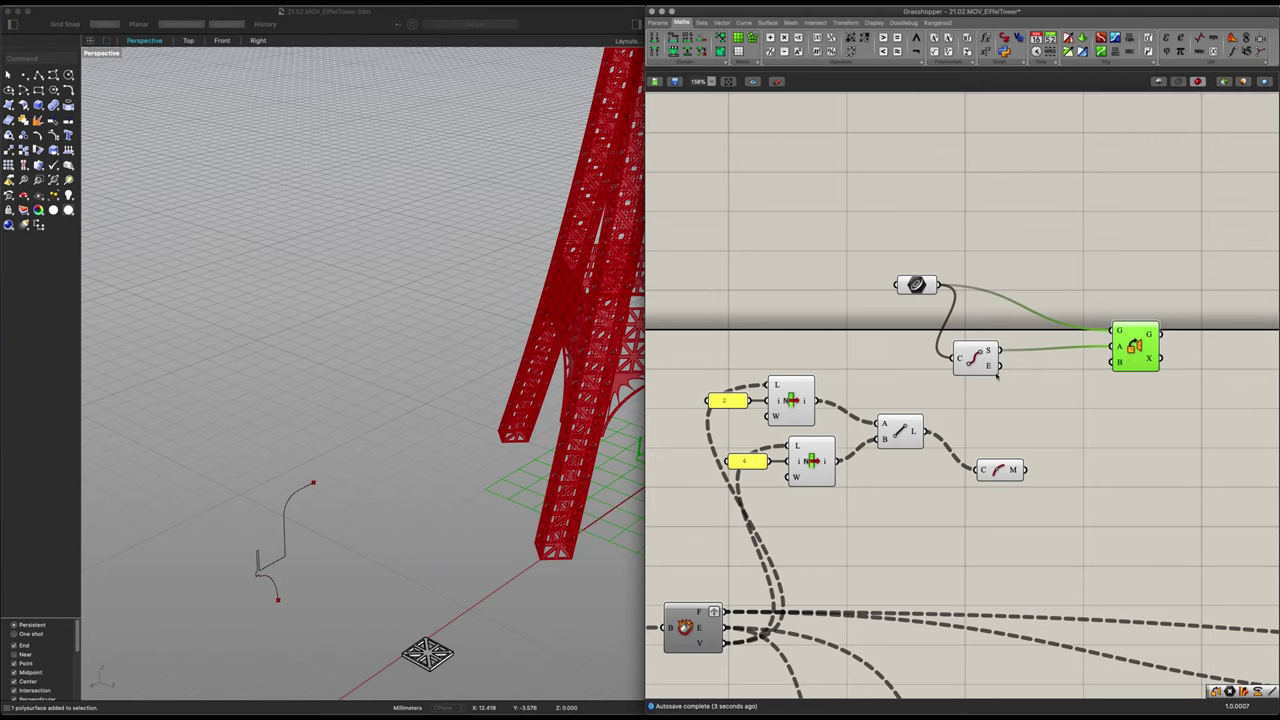
Add a Rotate component and connect Curve Middle's M output to its P input
mouse_move(1120, 364)
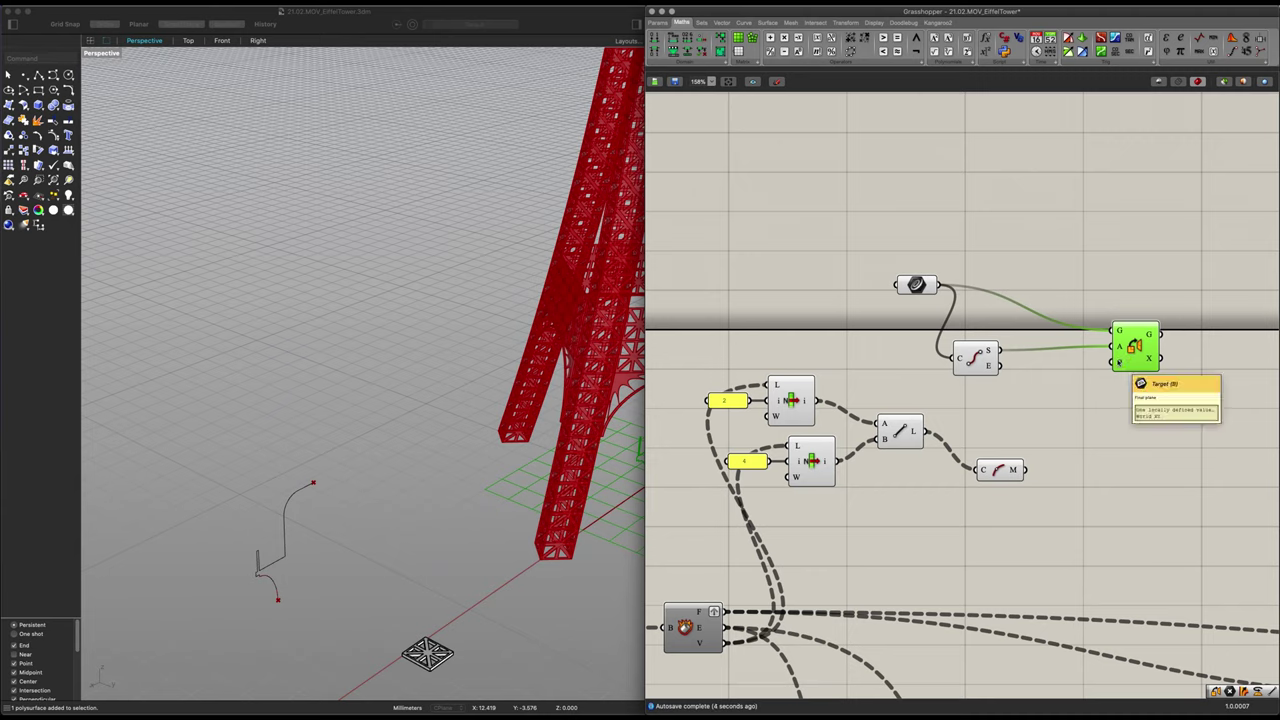
double_click(1050, 436)
type("rotate")
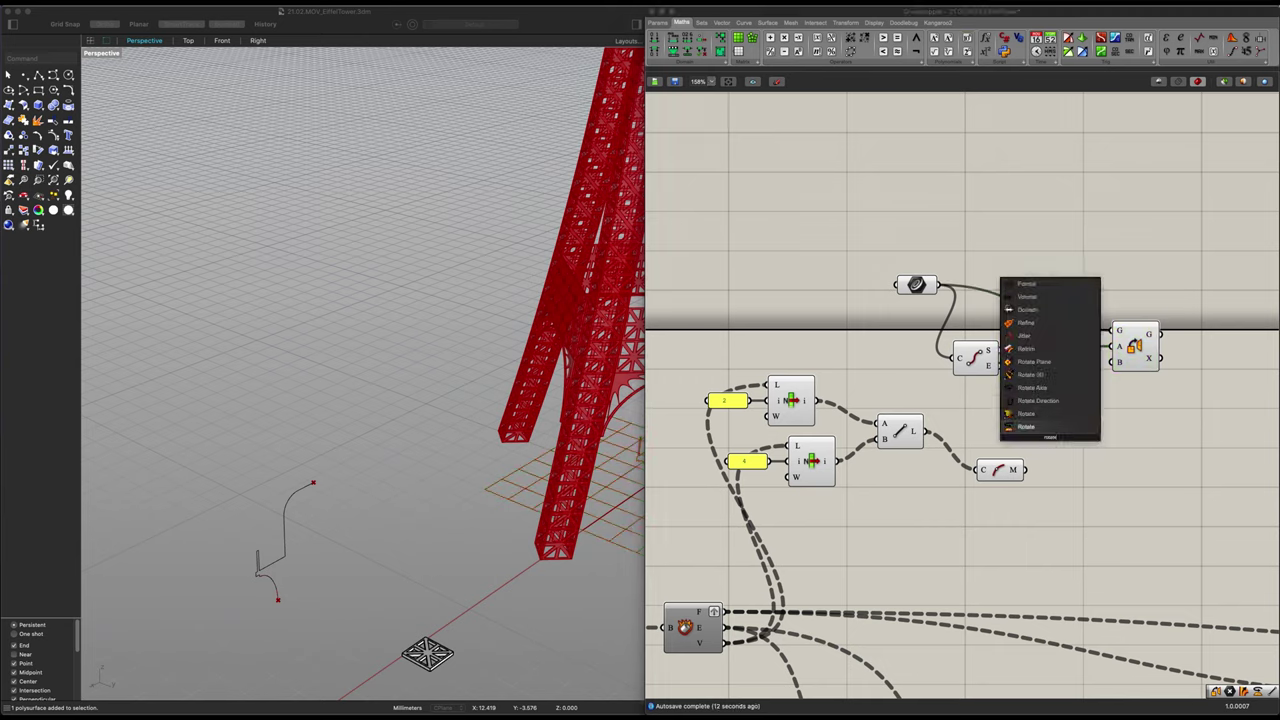
key("Return")
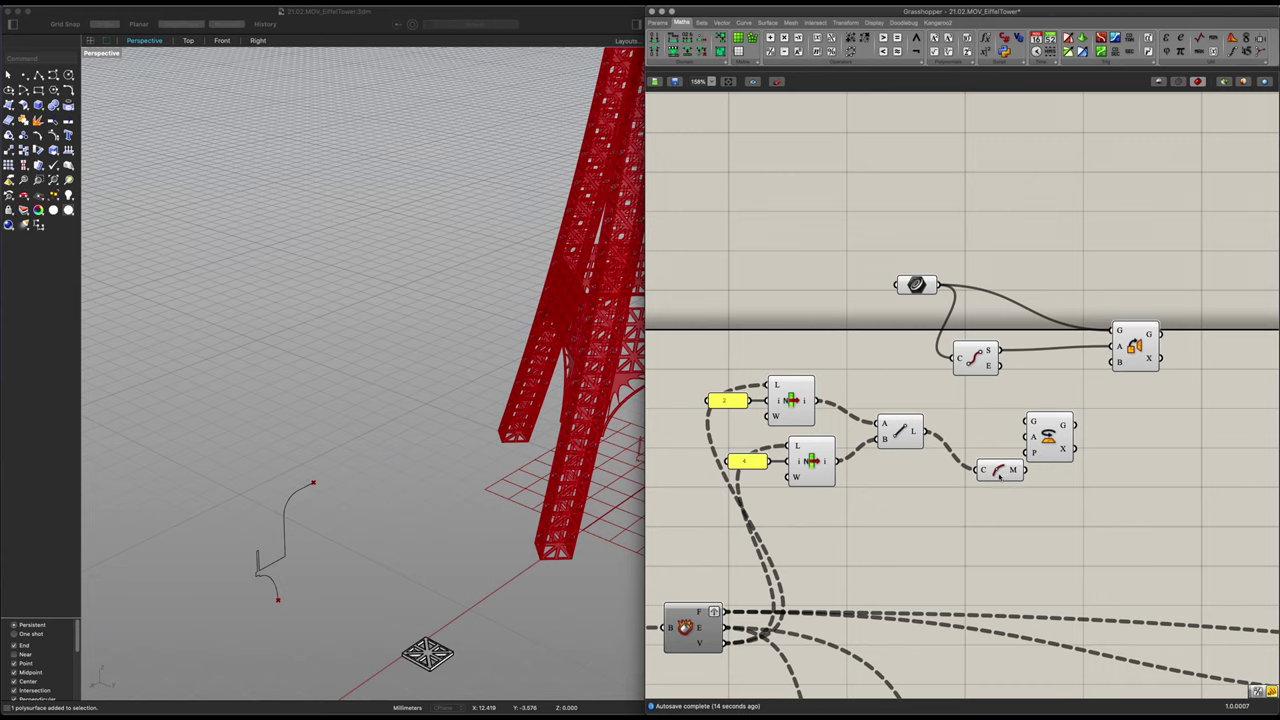
left_click_drag(999, 477, 1037, 454)
scroll(376, 424, "down", 2)
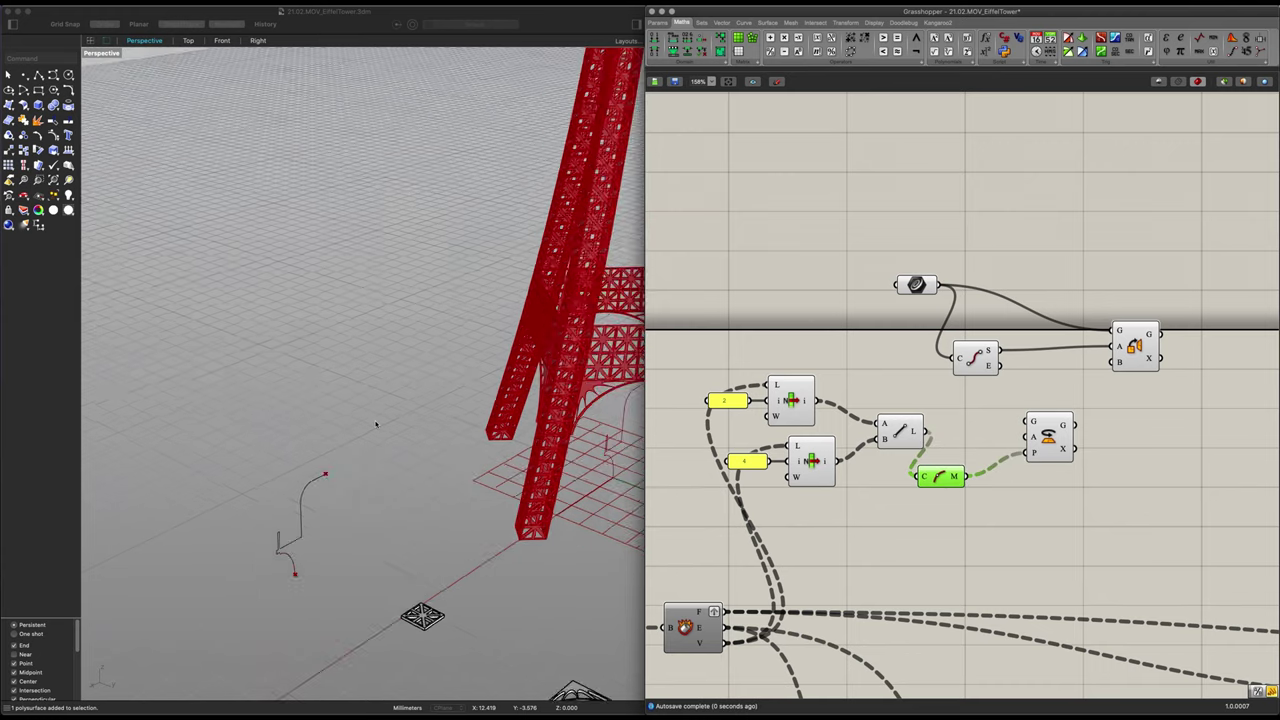
right_click_drag(376, 425, 472, 296)
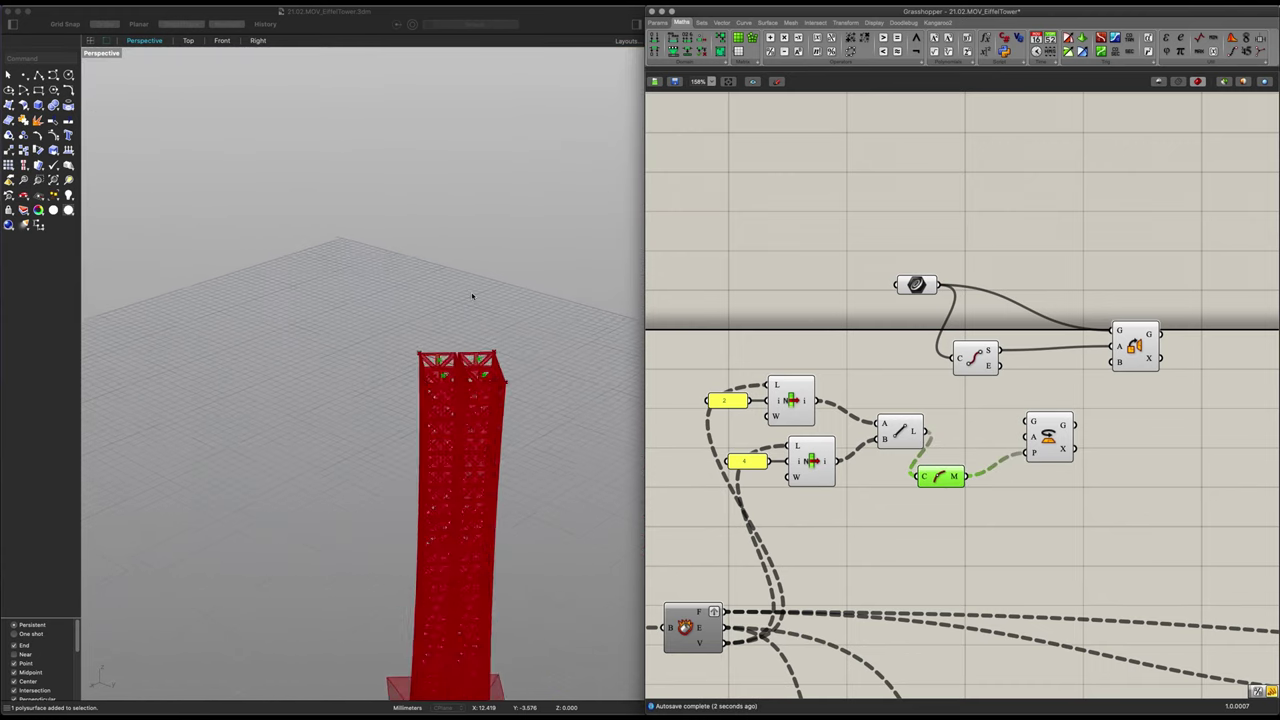
scroll(472, 296, "up", 10)
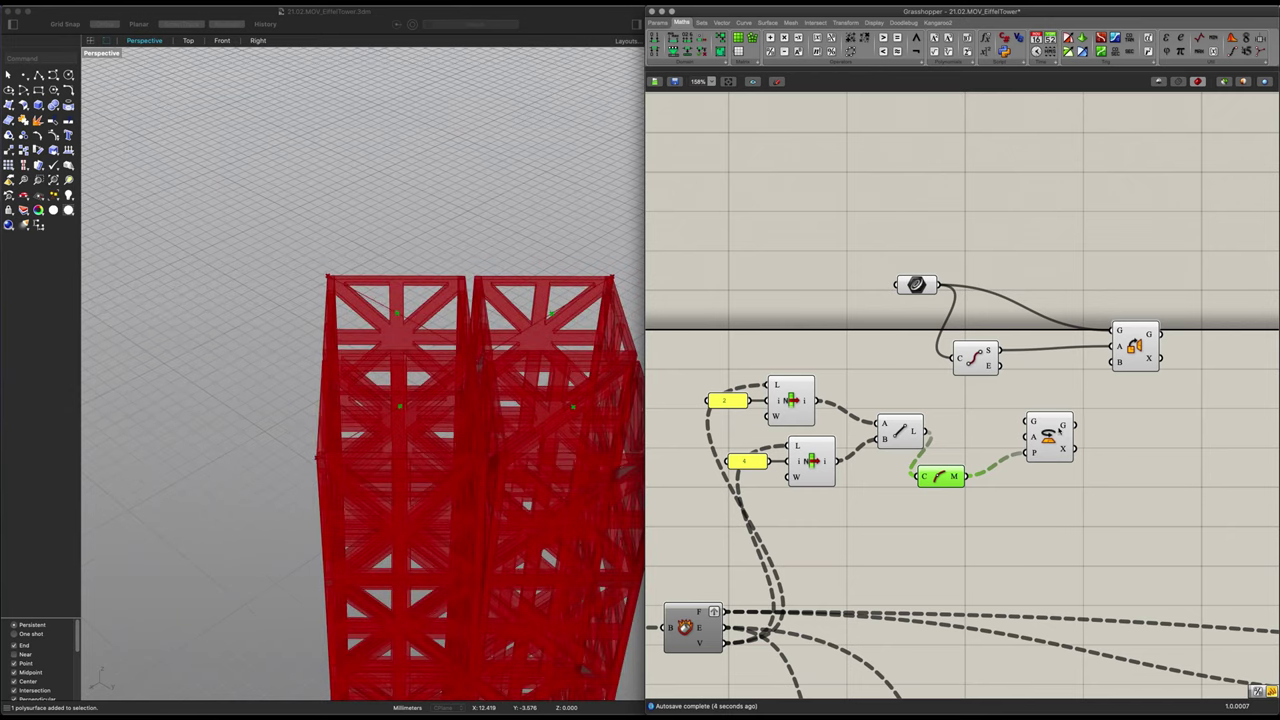
Connect the Line's L output to Rotate's G input and check the diagonals at the tower's top
left_click(1043, 440)
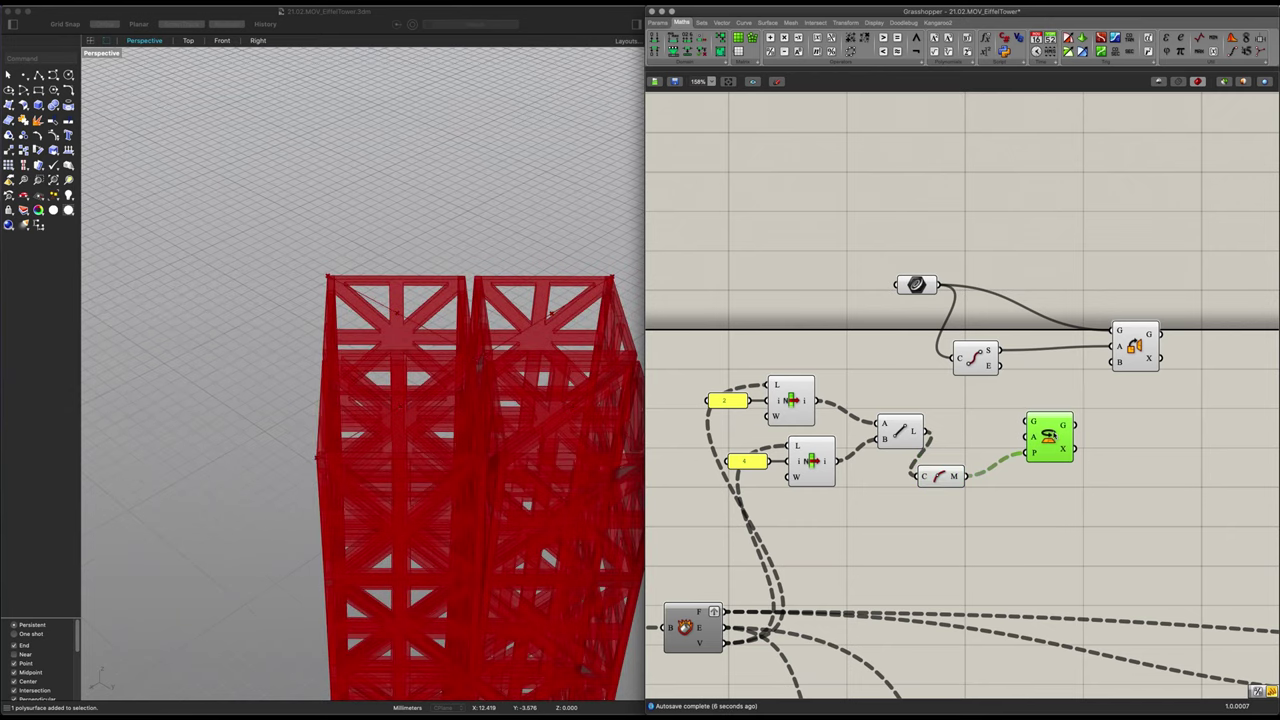
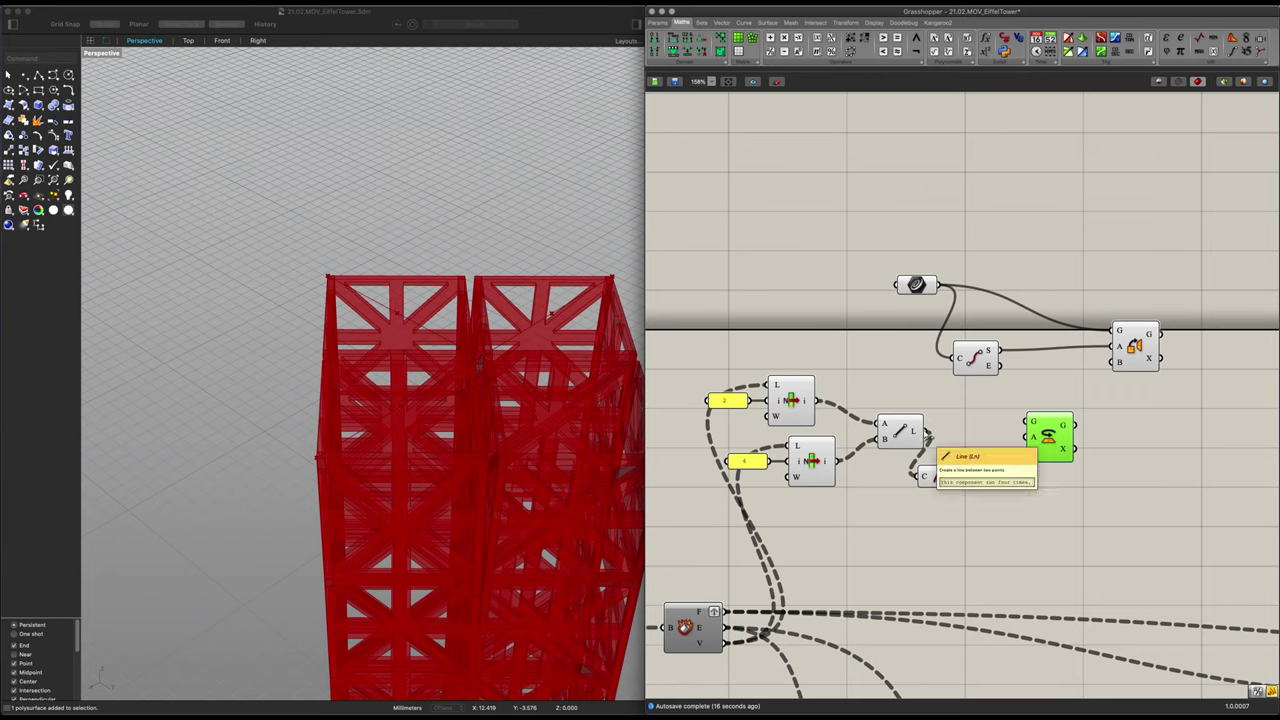
left_click_drag(929, 432, 1028, 424)
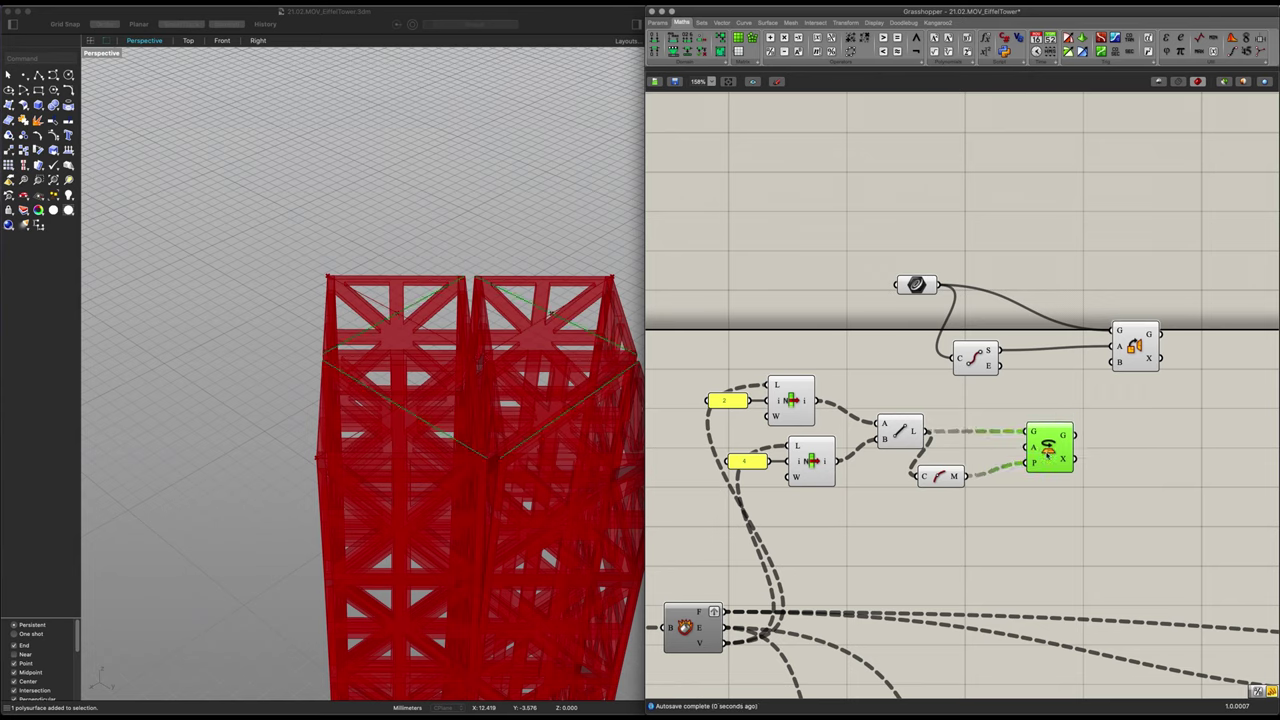
right_click_drag(449, 404, 418, 416)
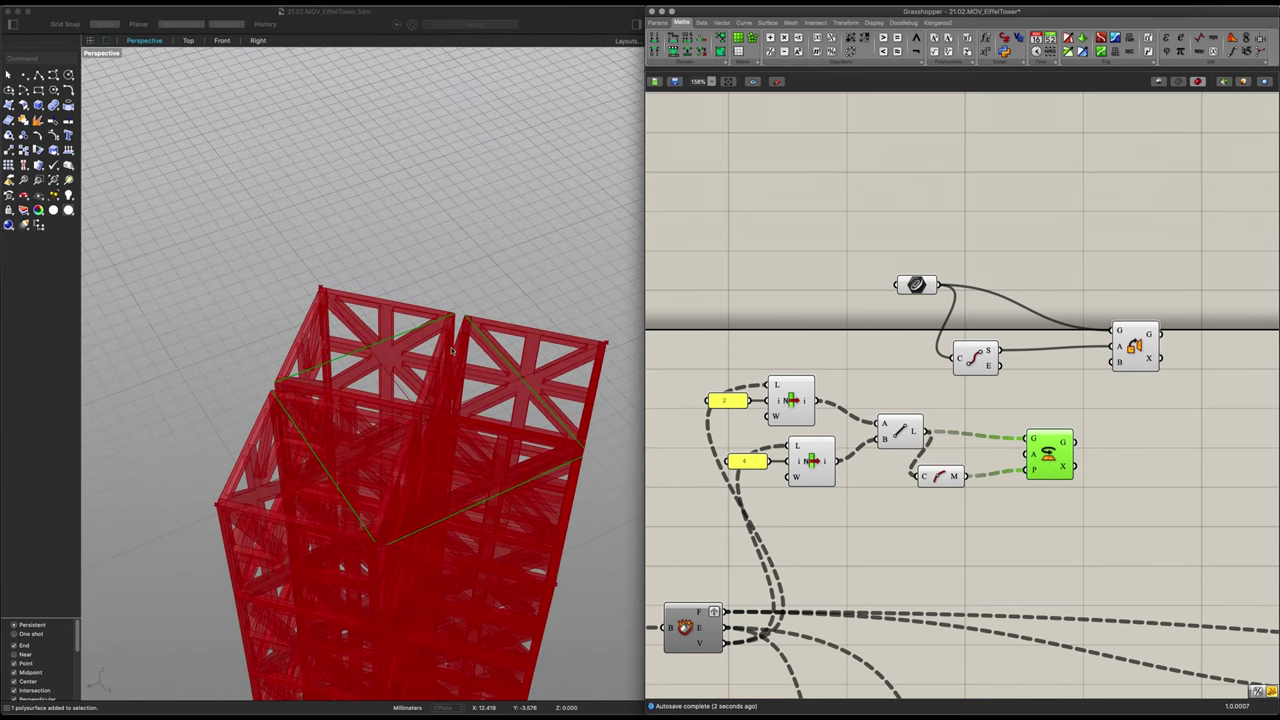
right_click_drag(327, 503, 333, 488)
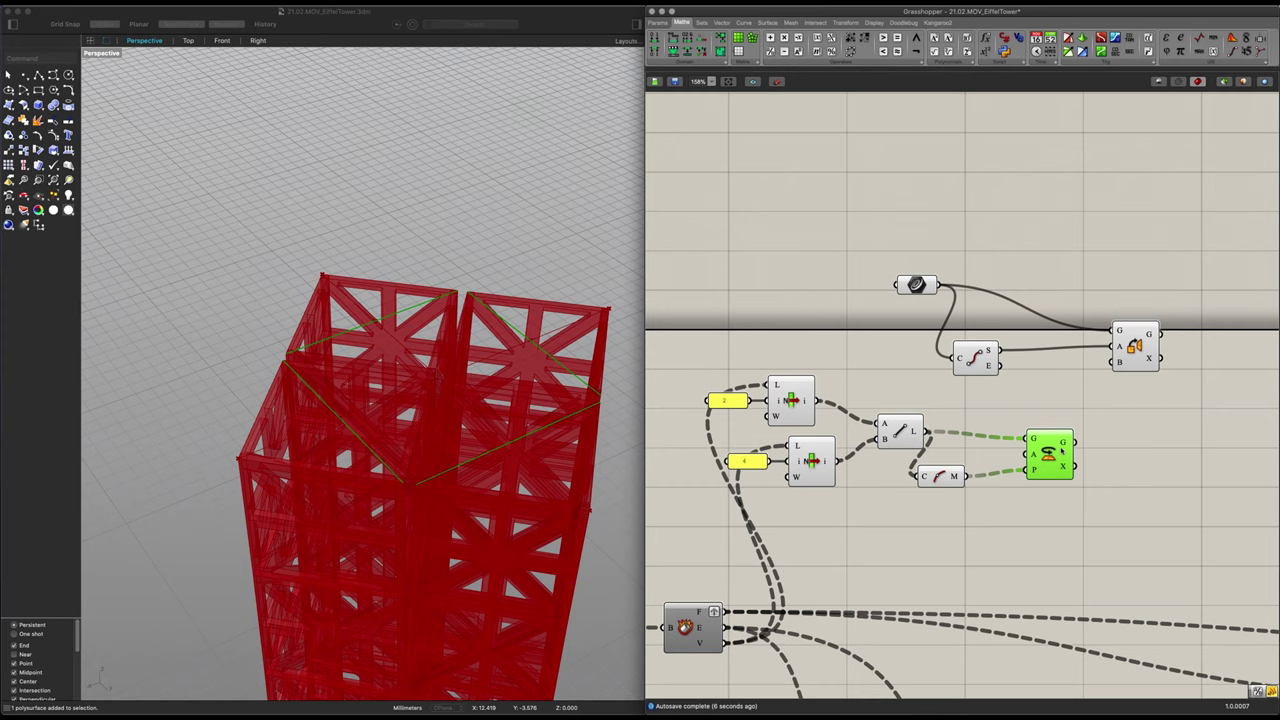
Add a Construct Plane component and connect Rotate's G output to its Y input
right_click_drag(1097, 479, 1063, 489)
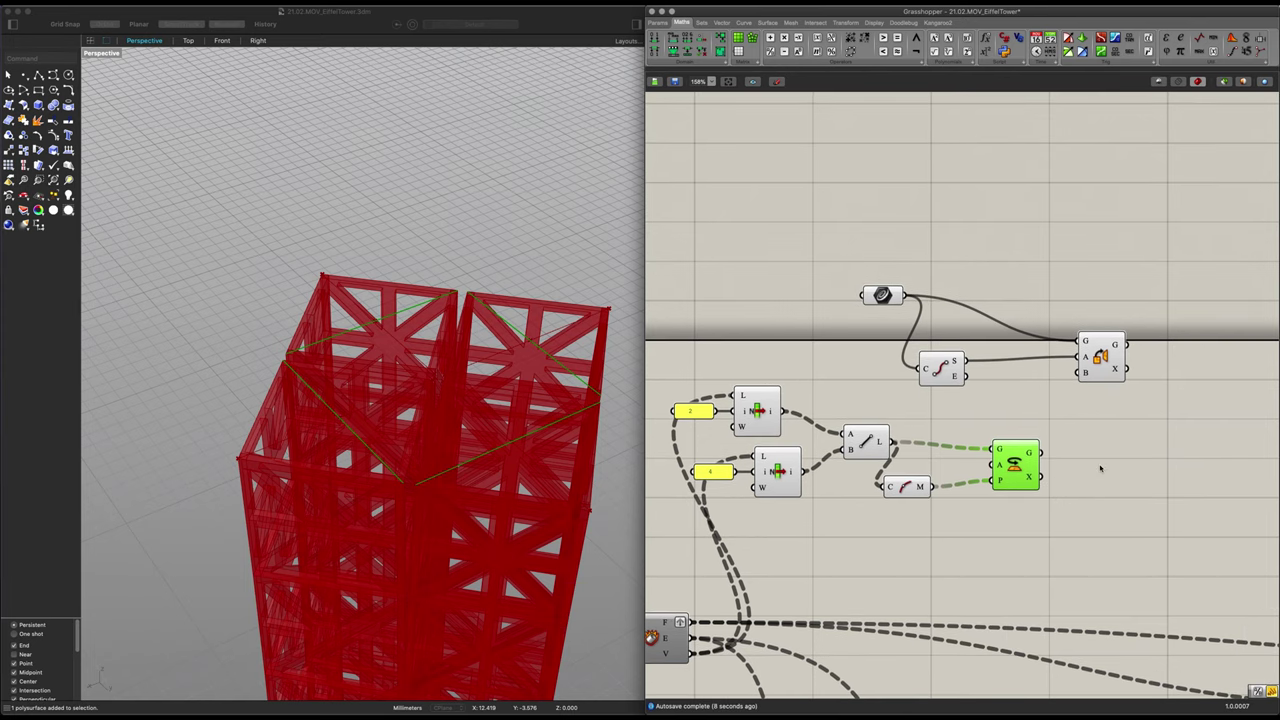
double_click(1100, 468)
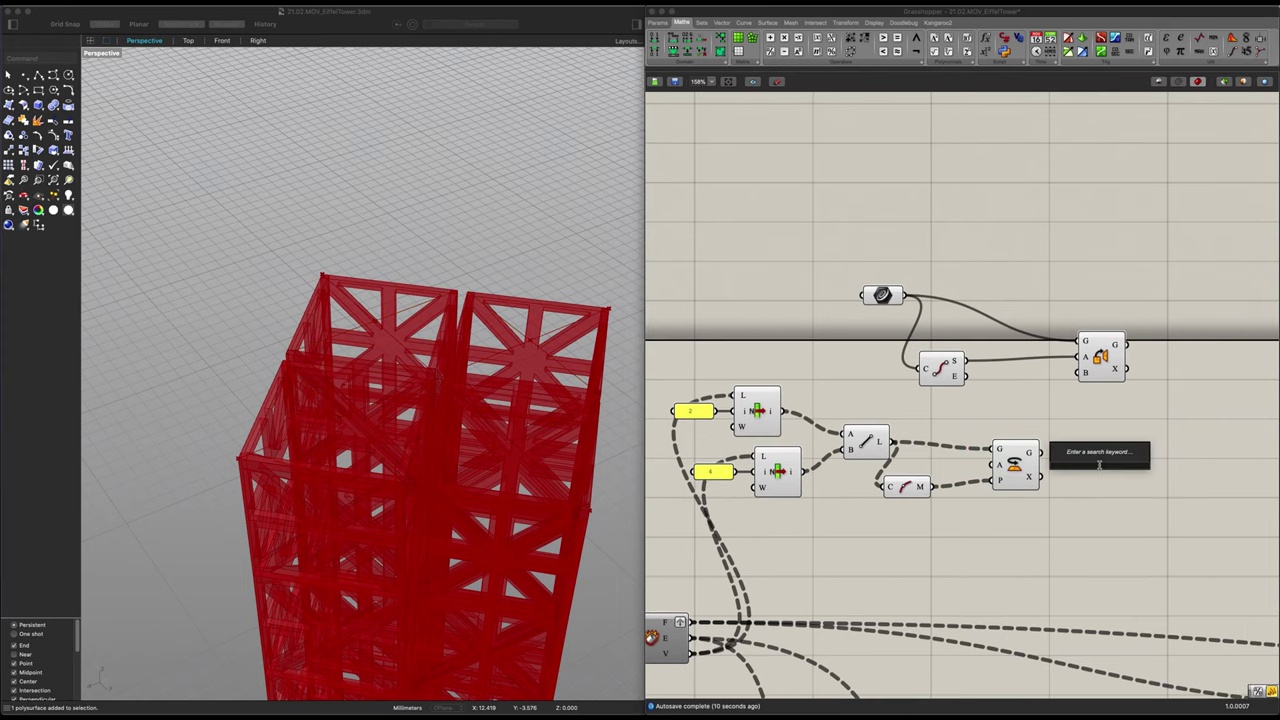
type("construct")
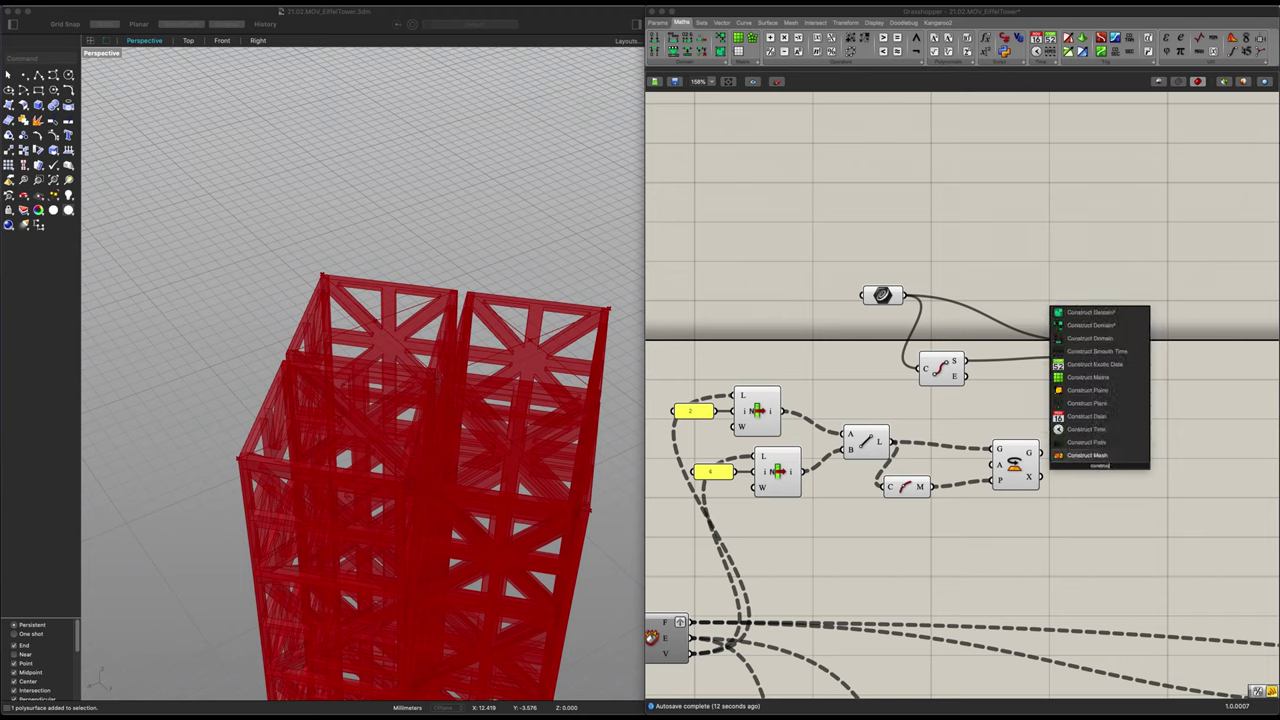
key("Up")
key("Up")
key("Up")
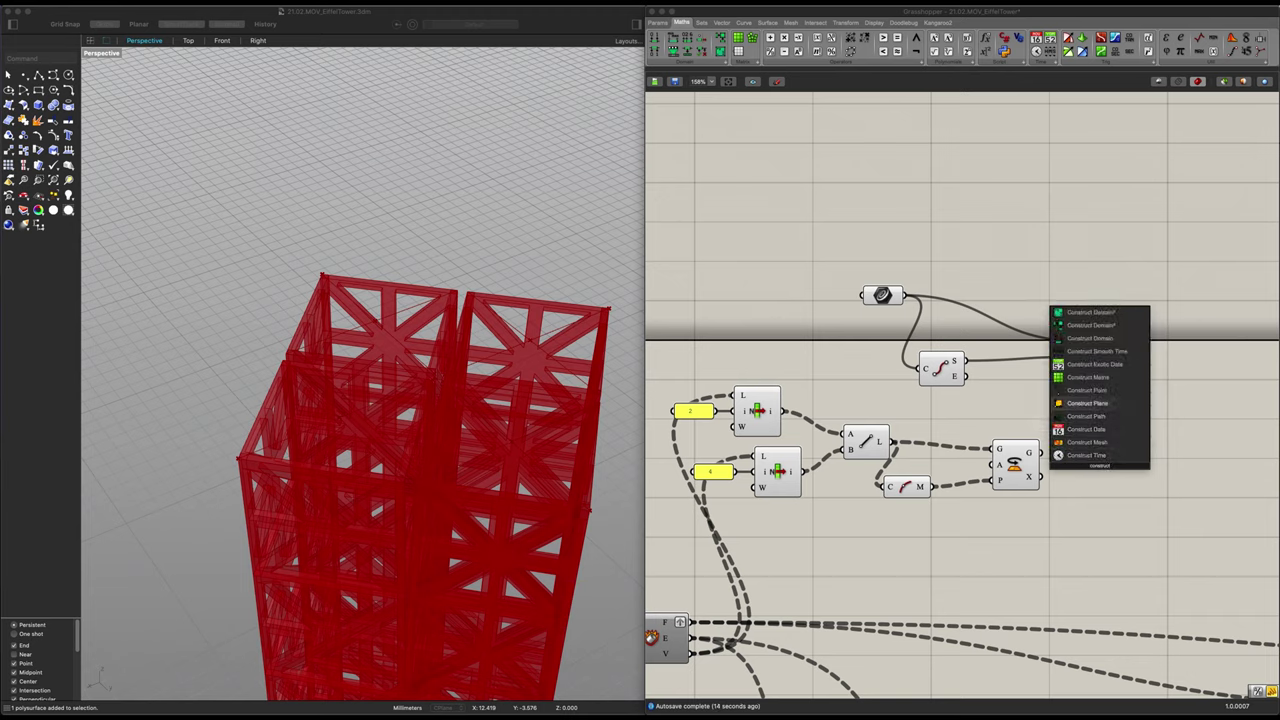
key("Return")
left_click_drag(1116, 483, 1113, 448)
left_click(1020, 466)
left_click_drag(1036, 460, 1074, 453)
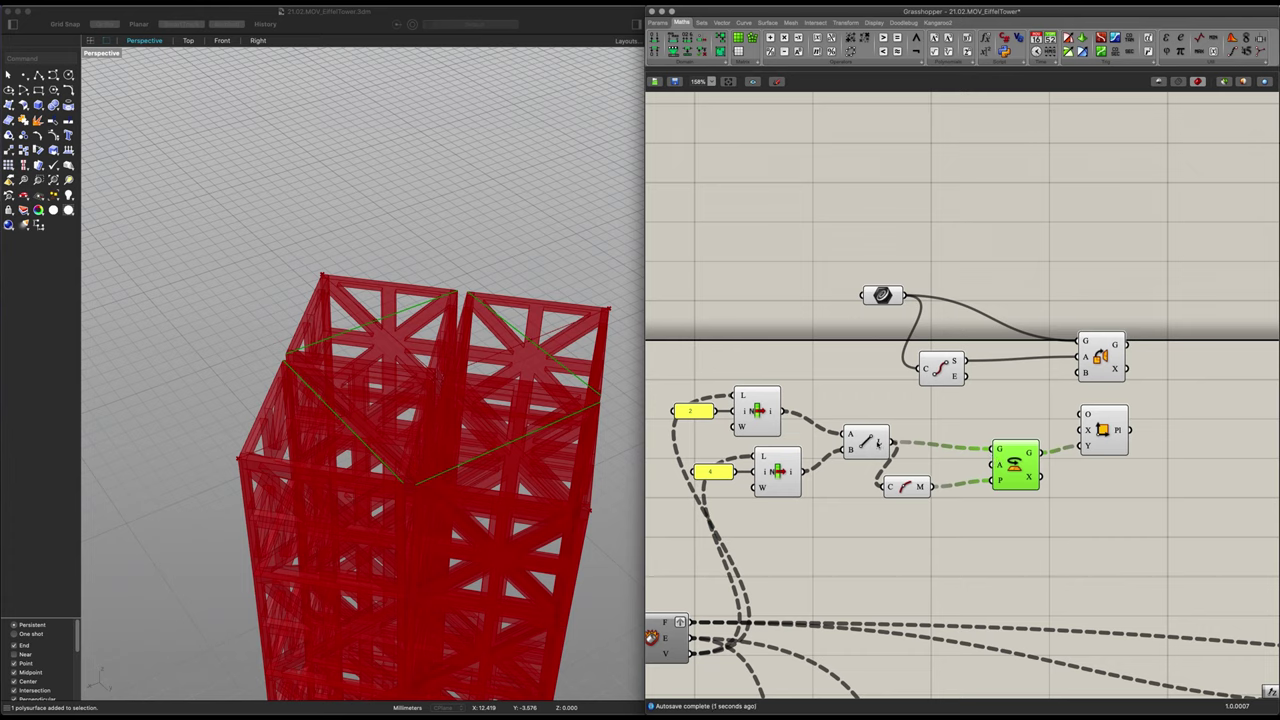
Connect the Line's L output to Construct Plane's X input and its Pl output to Orient's B input
left_click(880, 448)
left_click_drag(900, 443, 1056, 424)
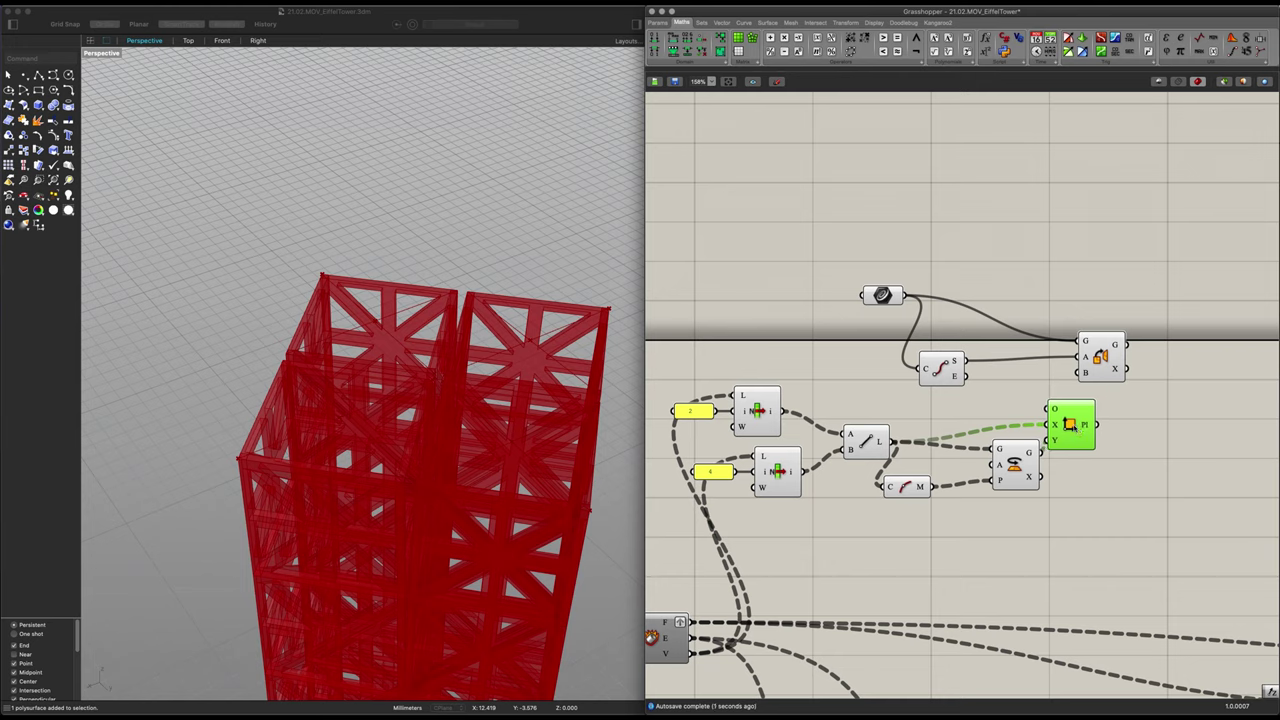
left_click_drag(1100, 358, 1151, 362)
left_click_drag(1097, 424, 1130, 376)
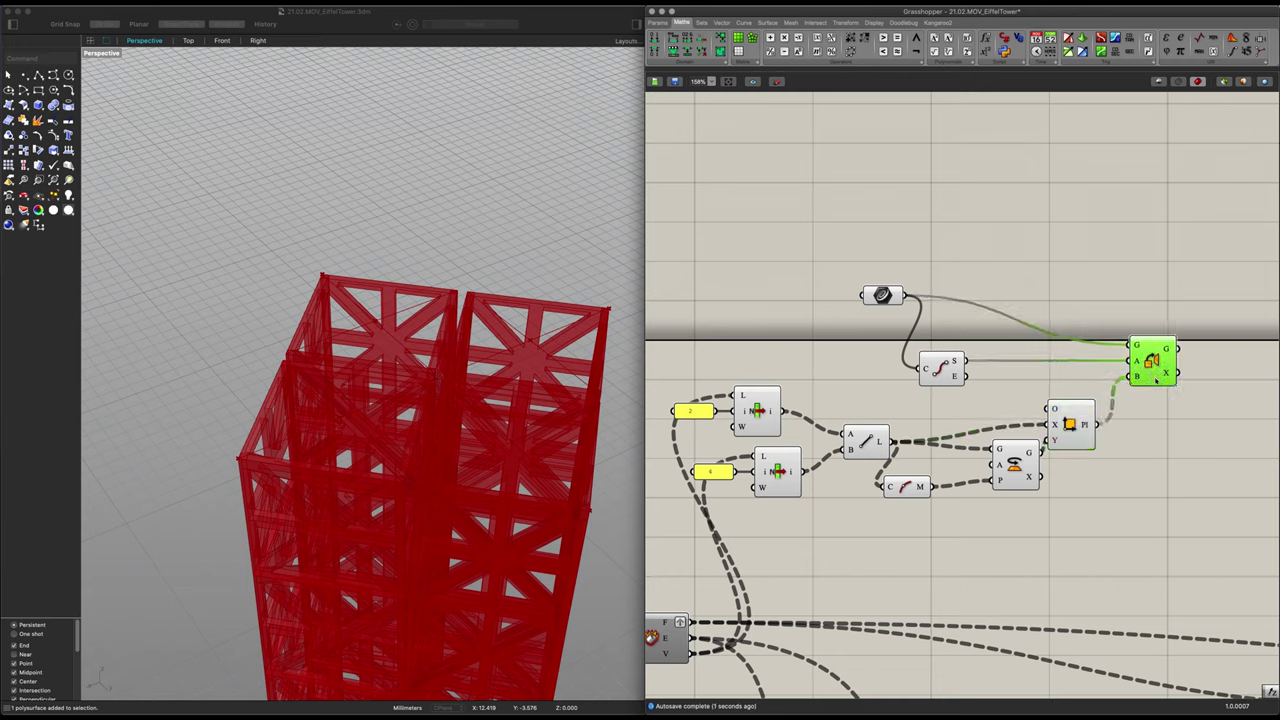
Connect the upper List Item's output to Construct Plane's O input and check the oriented profile curves on the tower
left_click_drag(1070, 424, 1101, 420)
left_click_drag(788, 412, 1095, 425)
left_click_drag(1150, 365, 1177, 370)
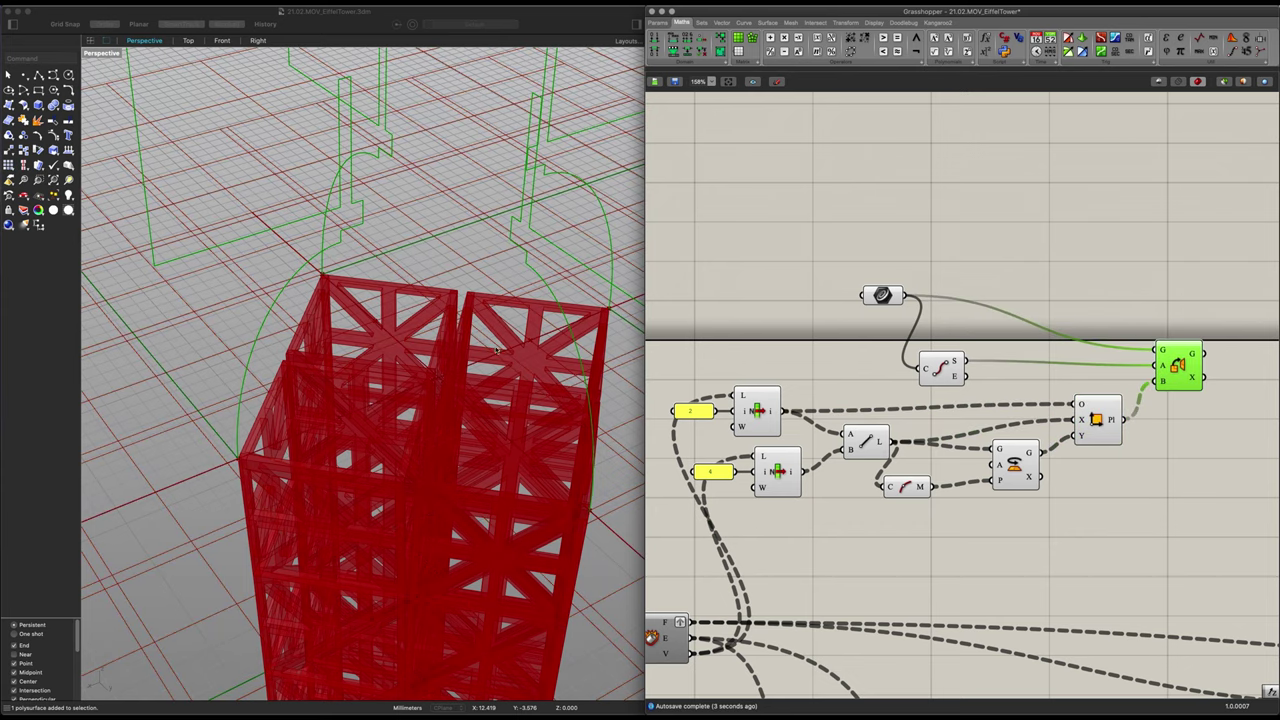
scroll(390, 362, "down", 10)
right_click_drag(420, 405, 402, 346)
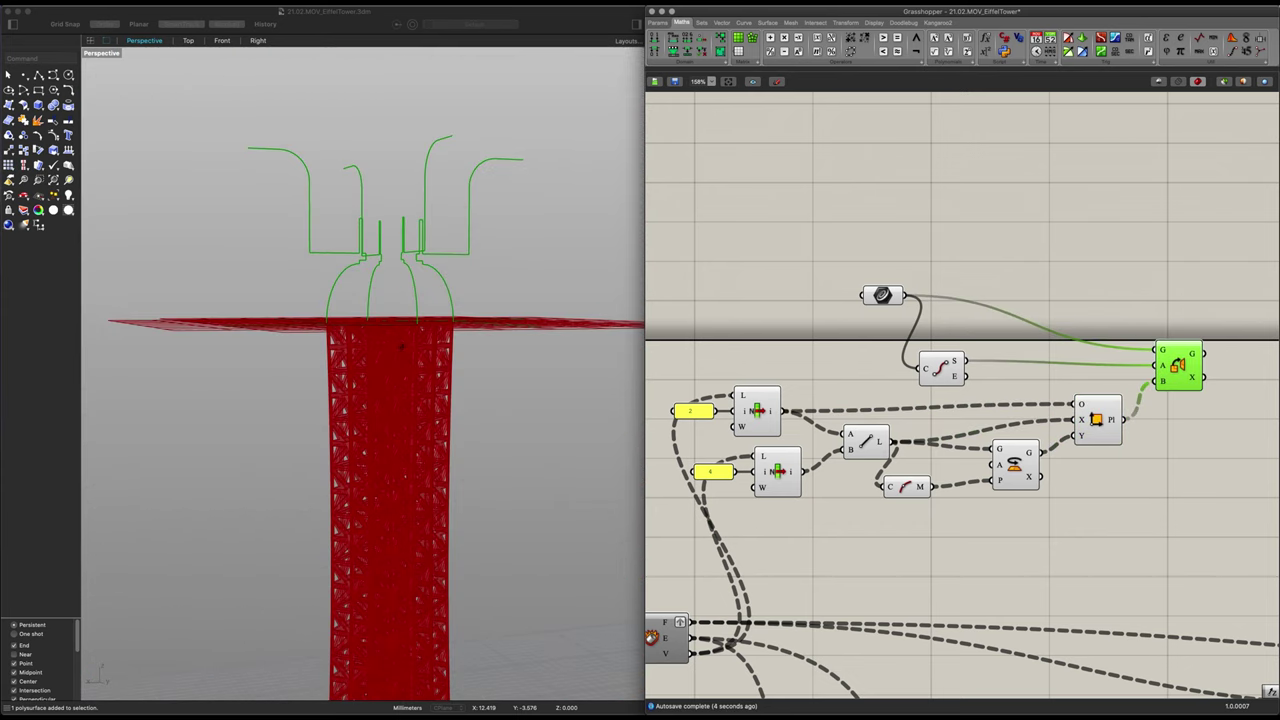
Hide the previews of the List Item, Line, midpoint, Rotate, Construct Plane, End Points and profile Curve components, moving the Curve parameter slightly away
left_click(1110, 421)
left_click_drag(1114, 523, 775, 399)
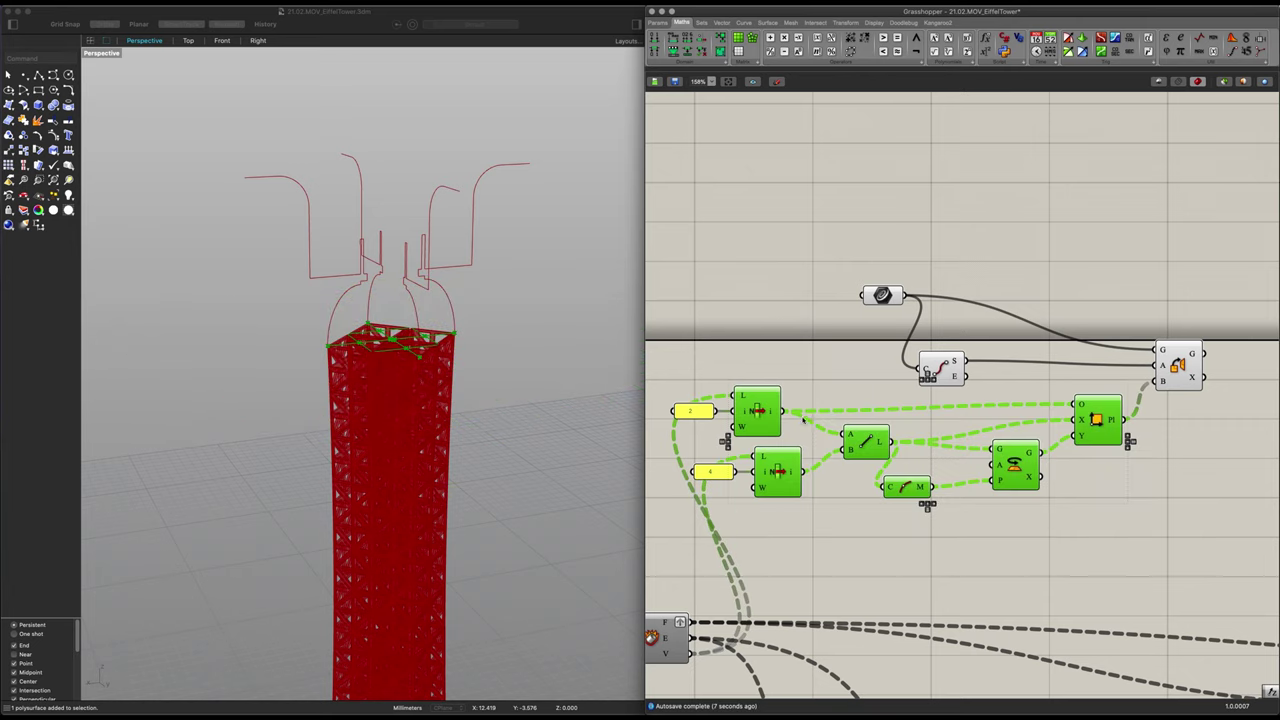
left_click(941, 367)
left_click(882, 295)
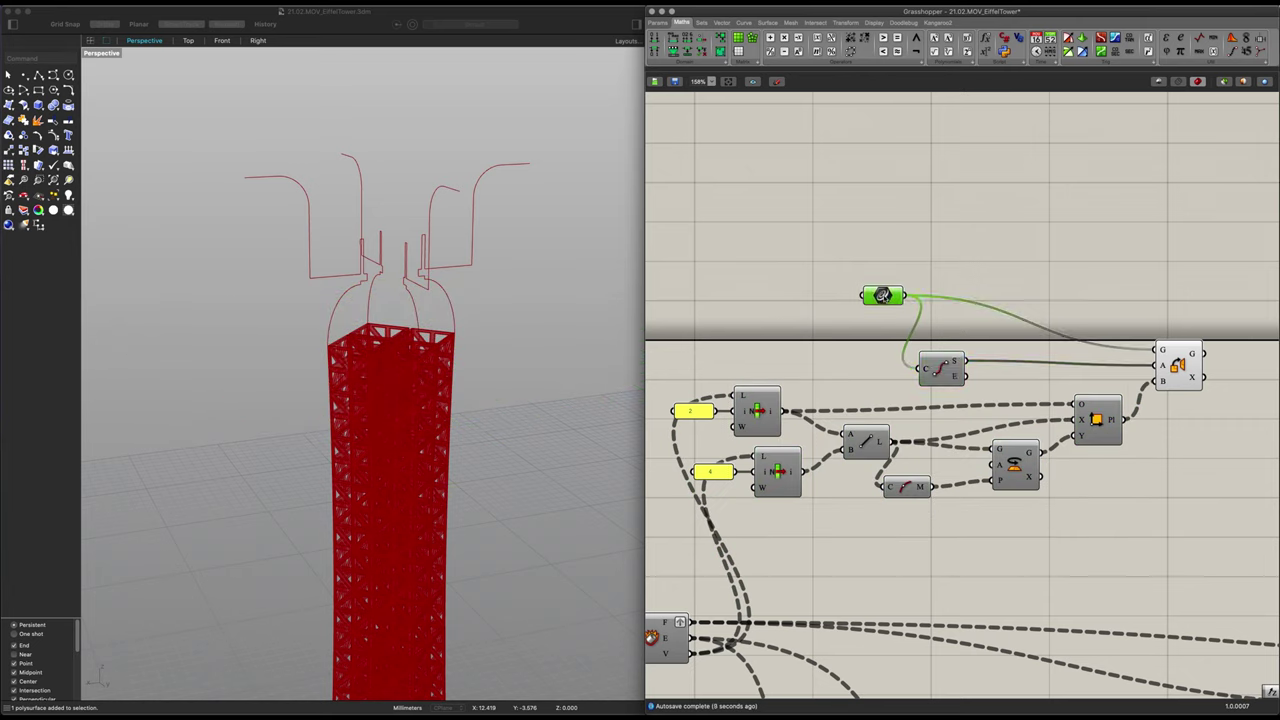
left_click_drag(882, 295, 852, 298)
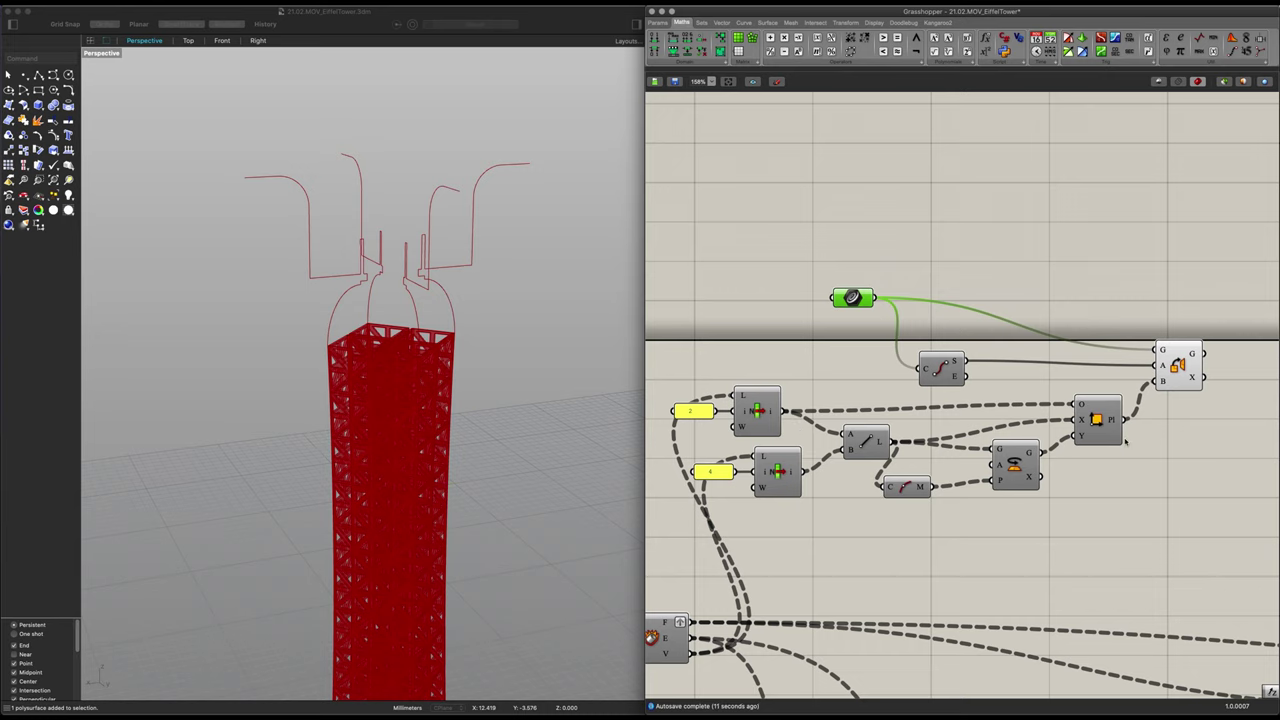
Examine the Orient output's profile curves at the tower's top corners and the direction they face
left_click(1178, 366)
right_click_drag(1212, 325, 1062, 309)
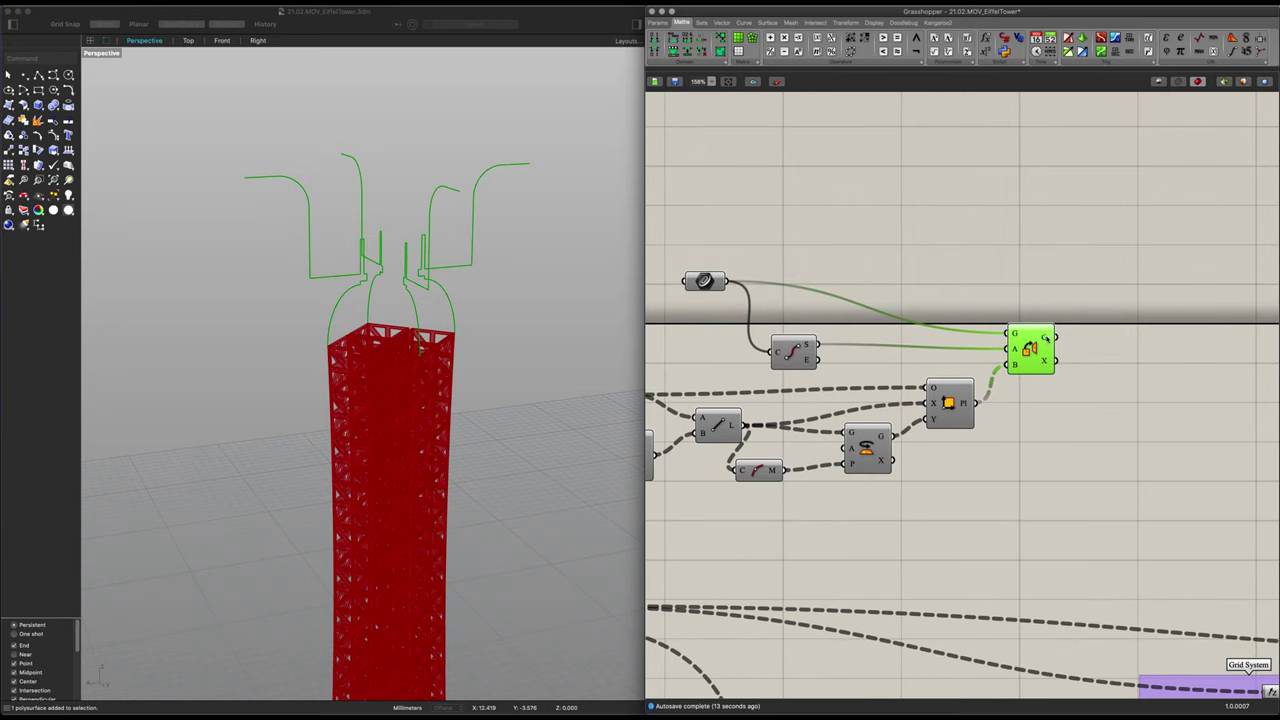
mouse_move(1047, 340)
right_click_drag(422, 299, 388, 322)
scroll(397, 340, "up", 4)
scroll(397, 340, "down", 6)
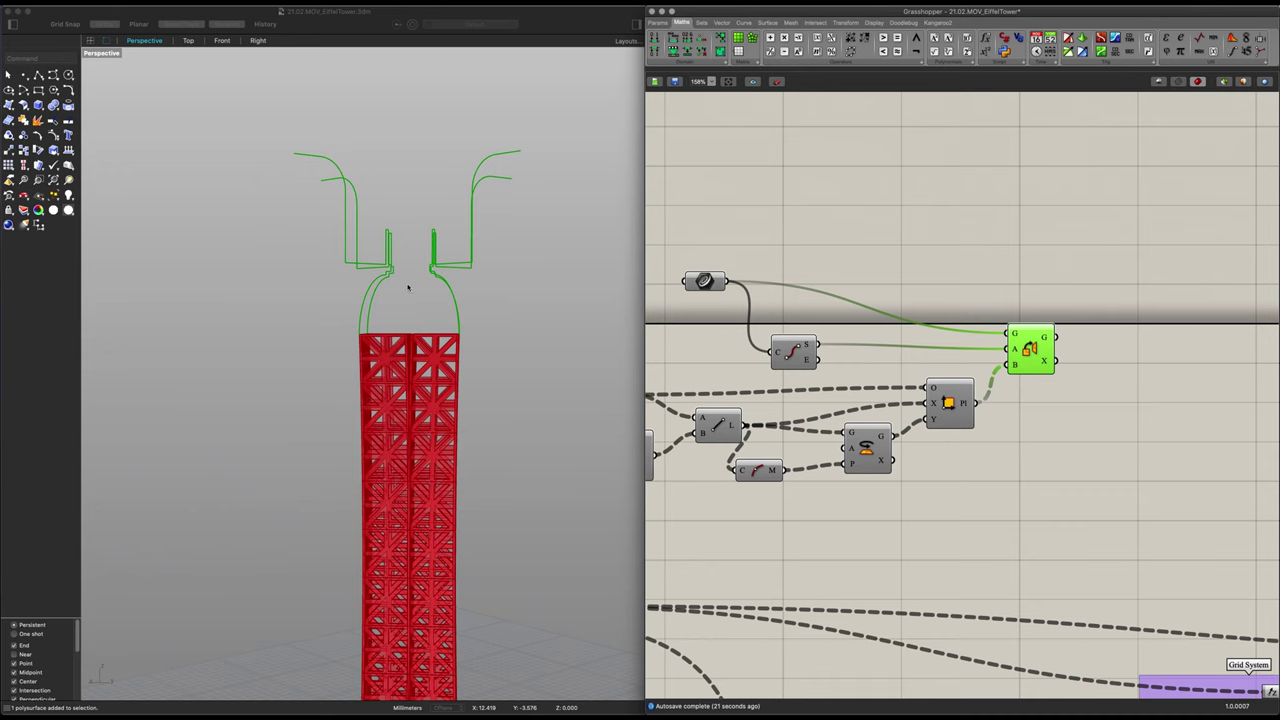
scroll(384, 300, "up", 5)
Add a second Rotate component after Orient and set its A input to degrees
right_click_drag(808, 433, 685, 411)
double_click(985, 402)
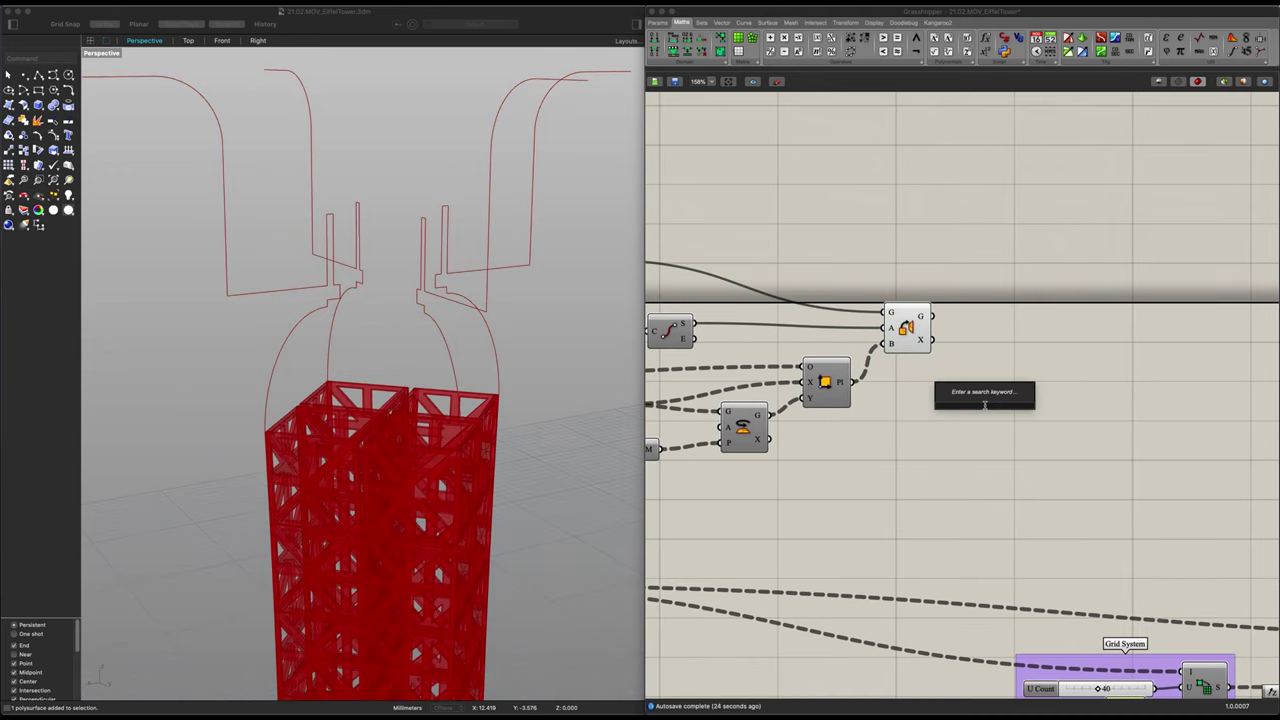
type("rotate")
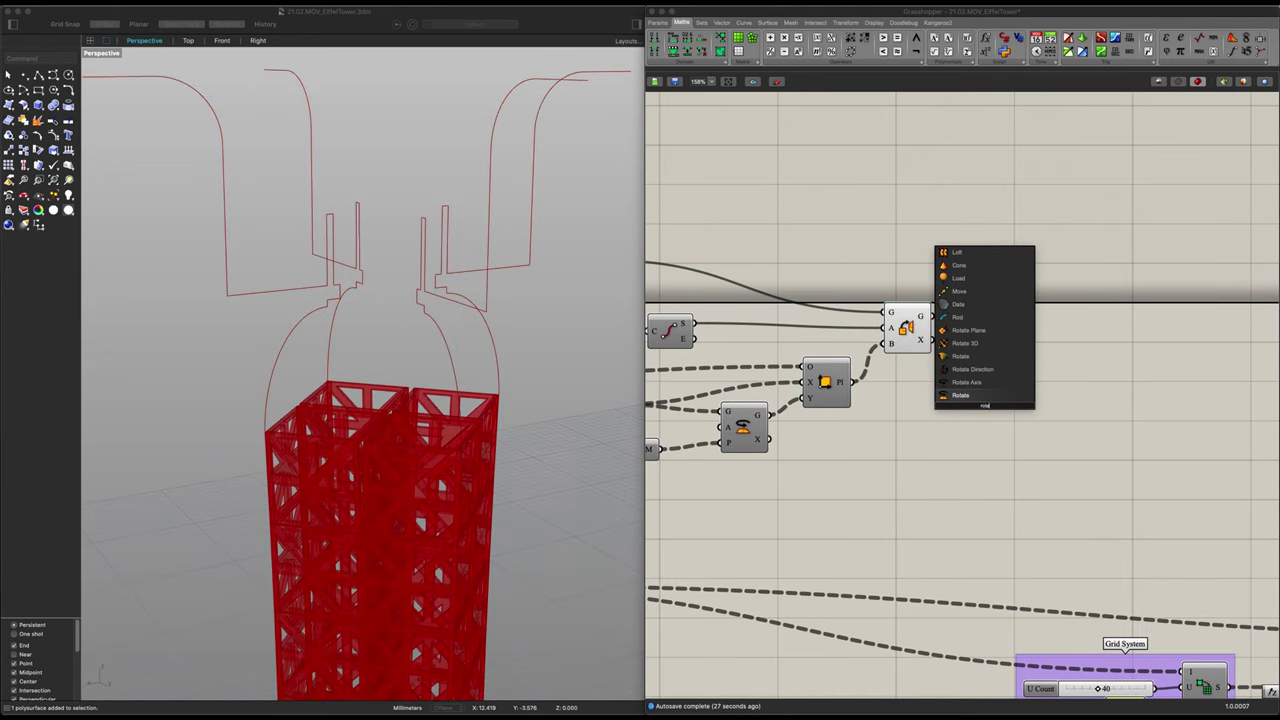
key("Return")
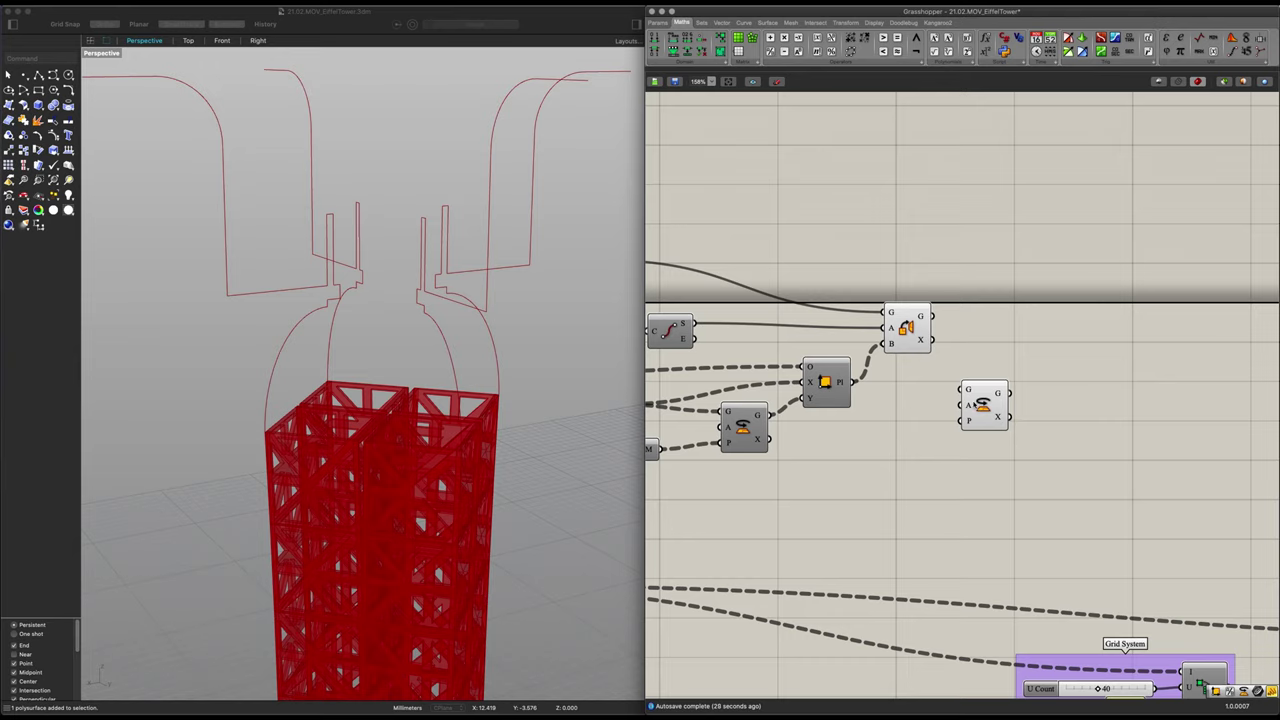
right_click(968, 403)
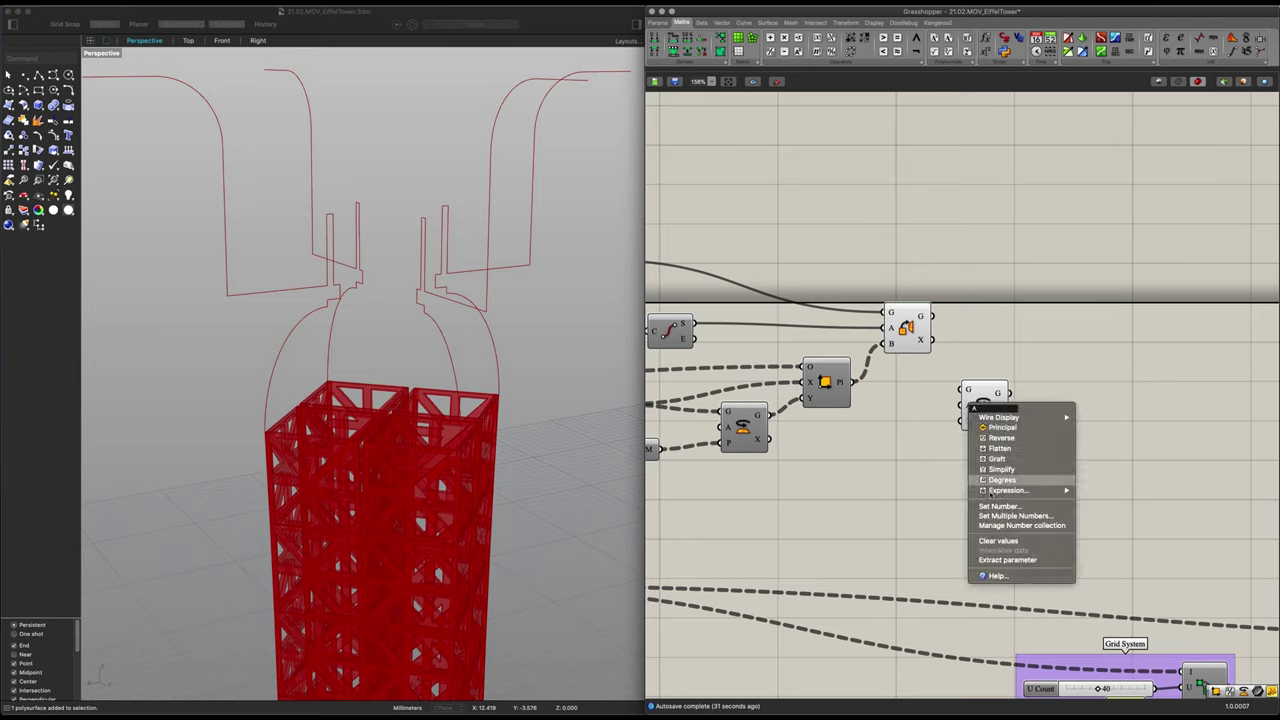
left_click(914, 400)
Add a panel with the value 180 and connect it to the new Rotate's A input
double_click(898, 410)
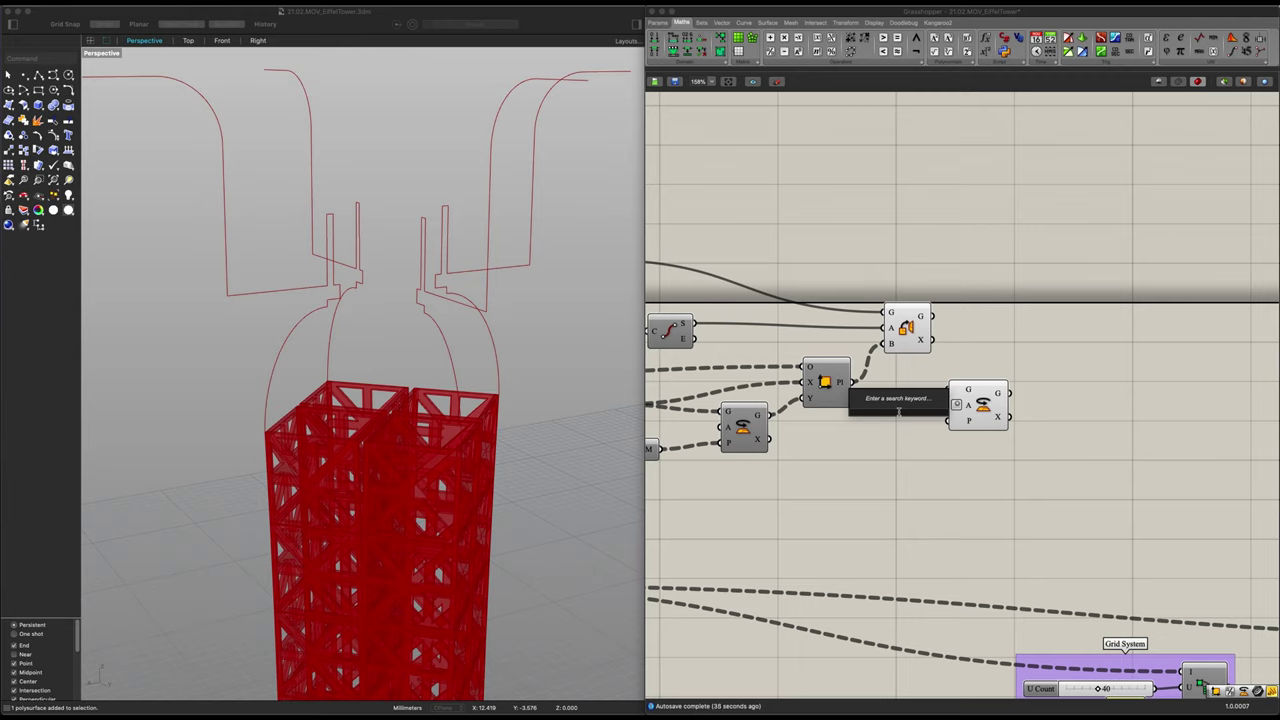
type("panel")
key("Return")
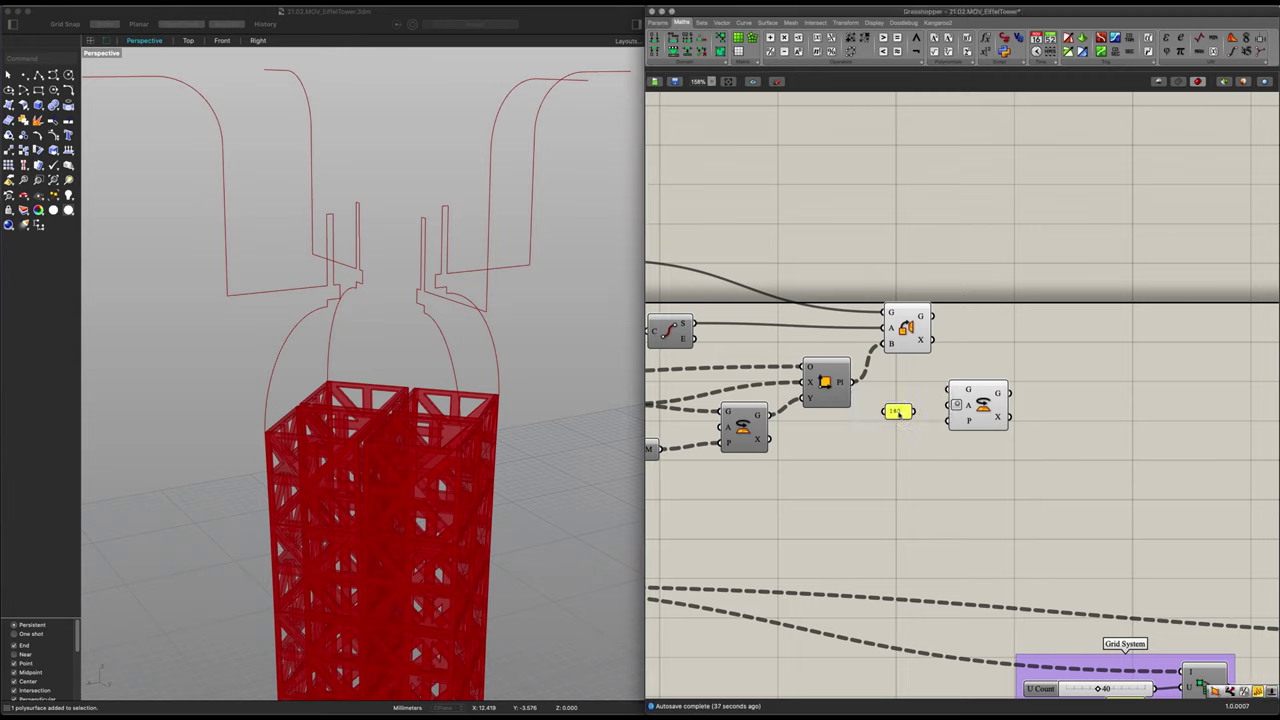
left_click_drag(913, 411, 991, 406)
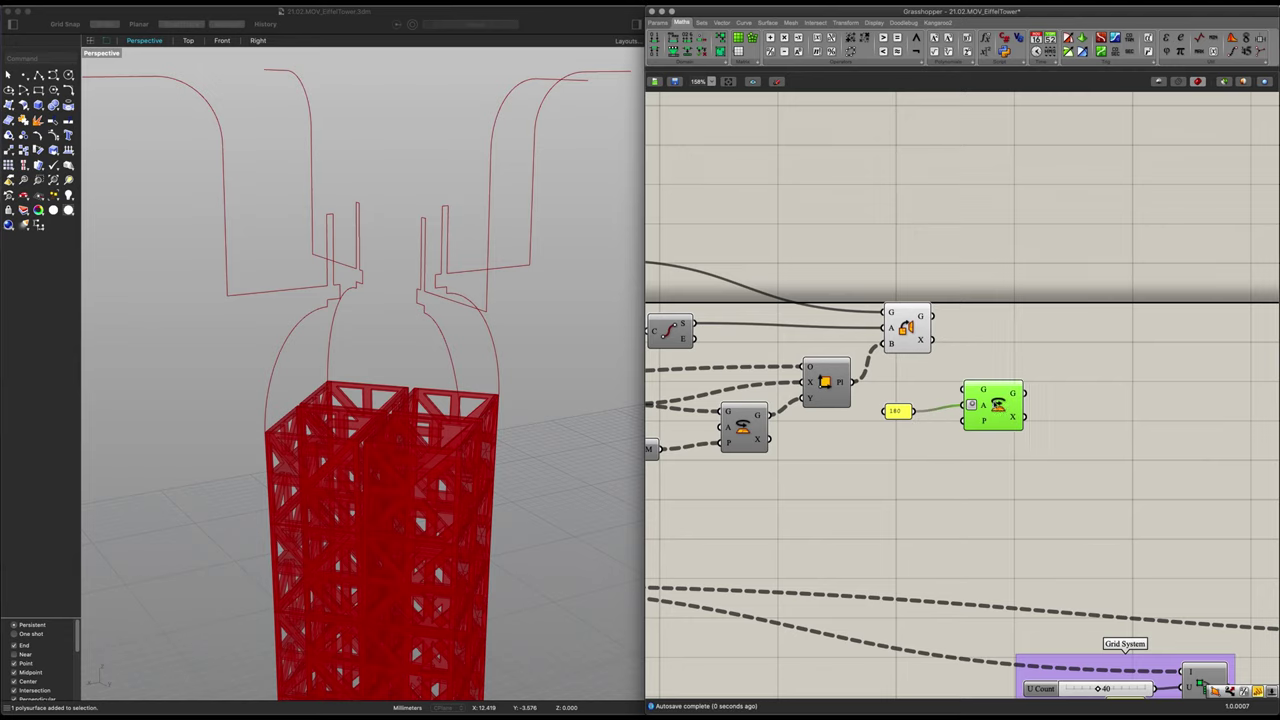
Connect Orient's G output to the new Rotate's G input and the upper List Item's output to its P input
left_click_drag(934, 317, 1010, 409)
right_click_drag(585, 450, 524, 449)
scroll(700, 457, "down", 1)
scroll(780, 463, "down", 2)
right_click_drag(780, 463, 1047, 487)
left_click_drag(848, 424, 1190, 458)
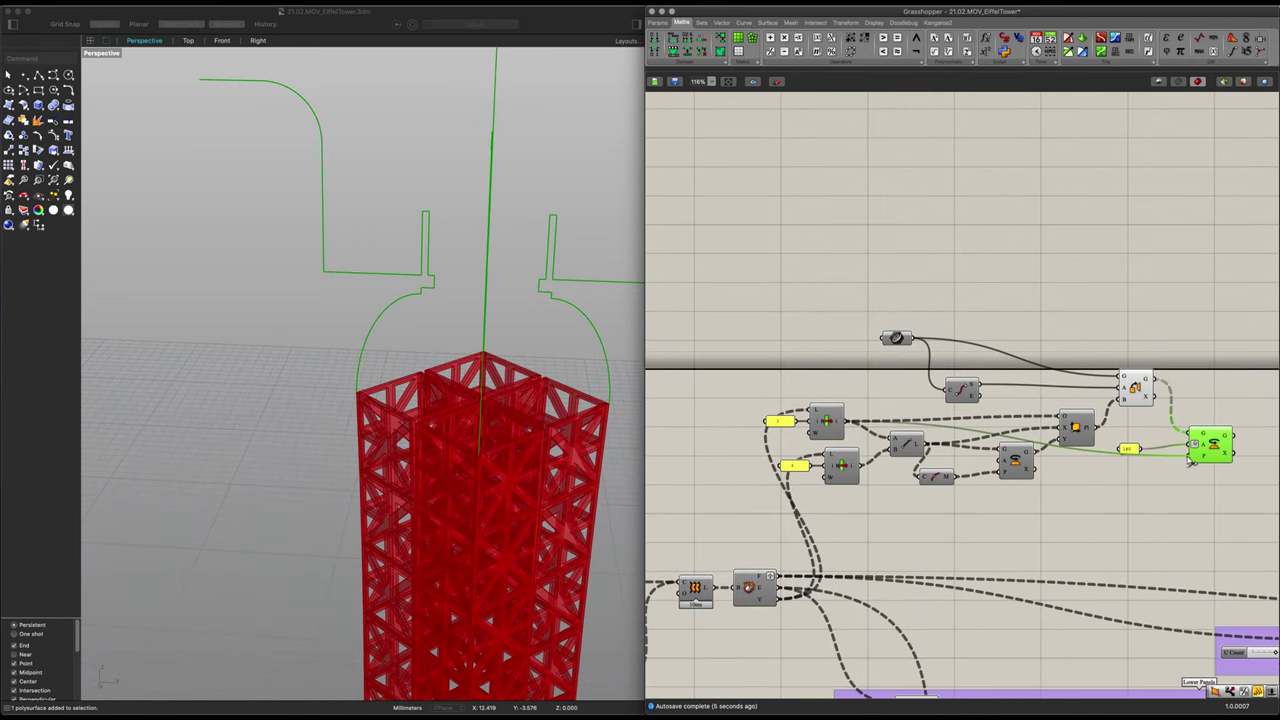
scroll(378, 369, "down", 3)
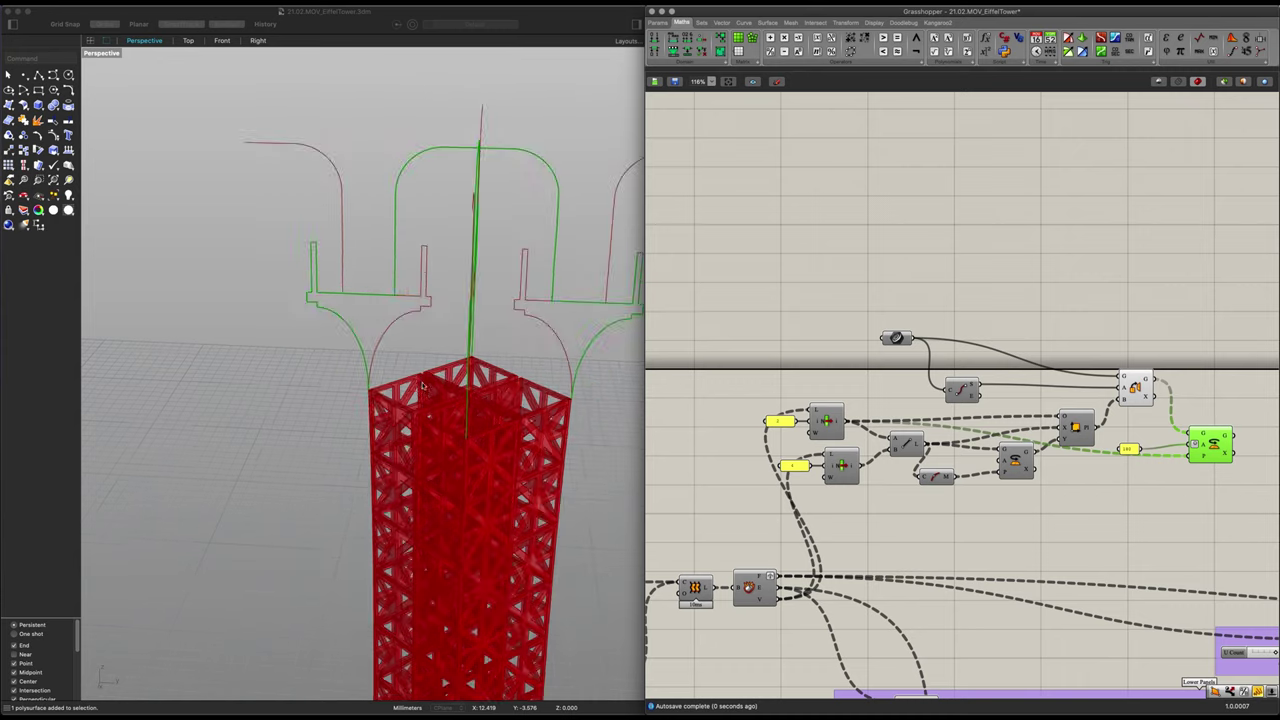
right_click_drag(378, 370, 345, 358)
Hide the Orient component's preview and check the rotated profile curves on the tower's top
left_click(1135, 389)
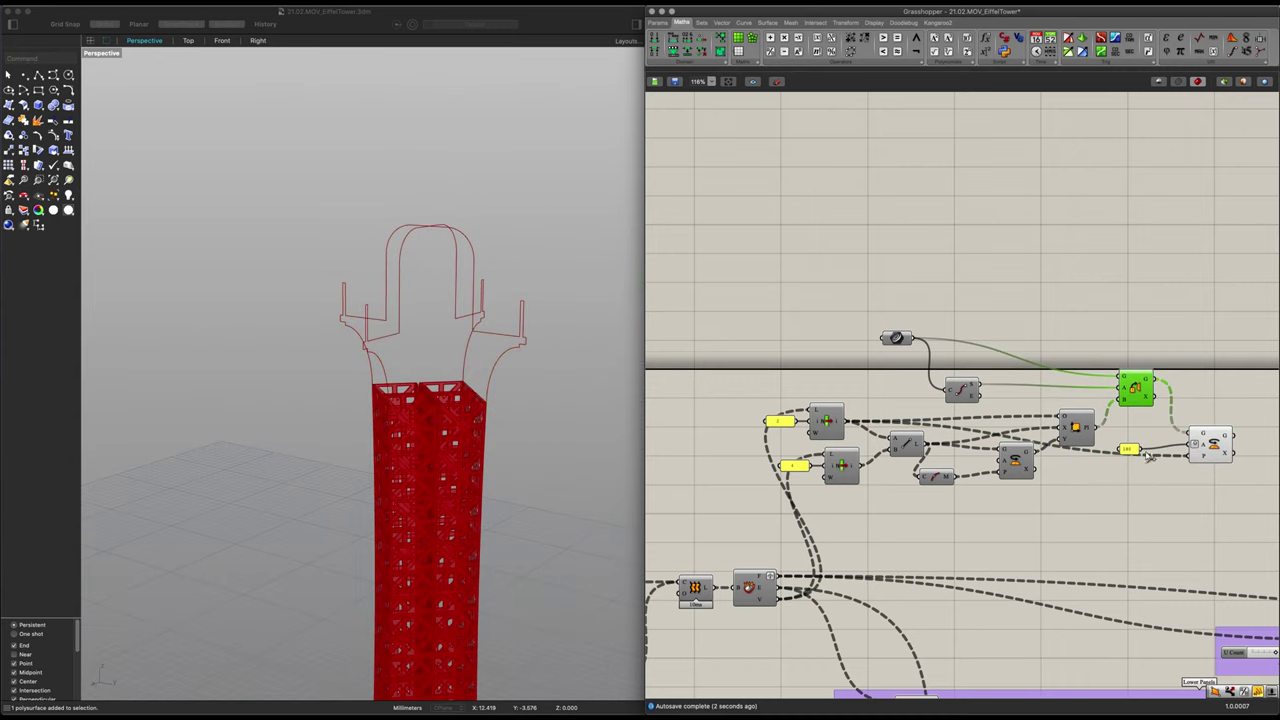
right_click_drag(497, 397, 424, 402)
scroll(350, 369, "up", 3)
right_click_drag(350, 369, 460, 421, "shift")
right_click_drag(509, 473, 480, 486)
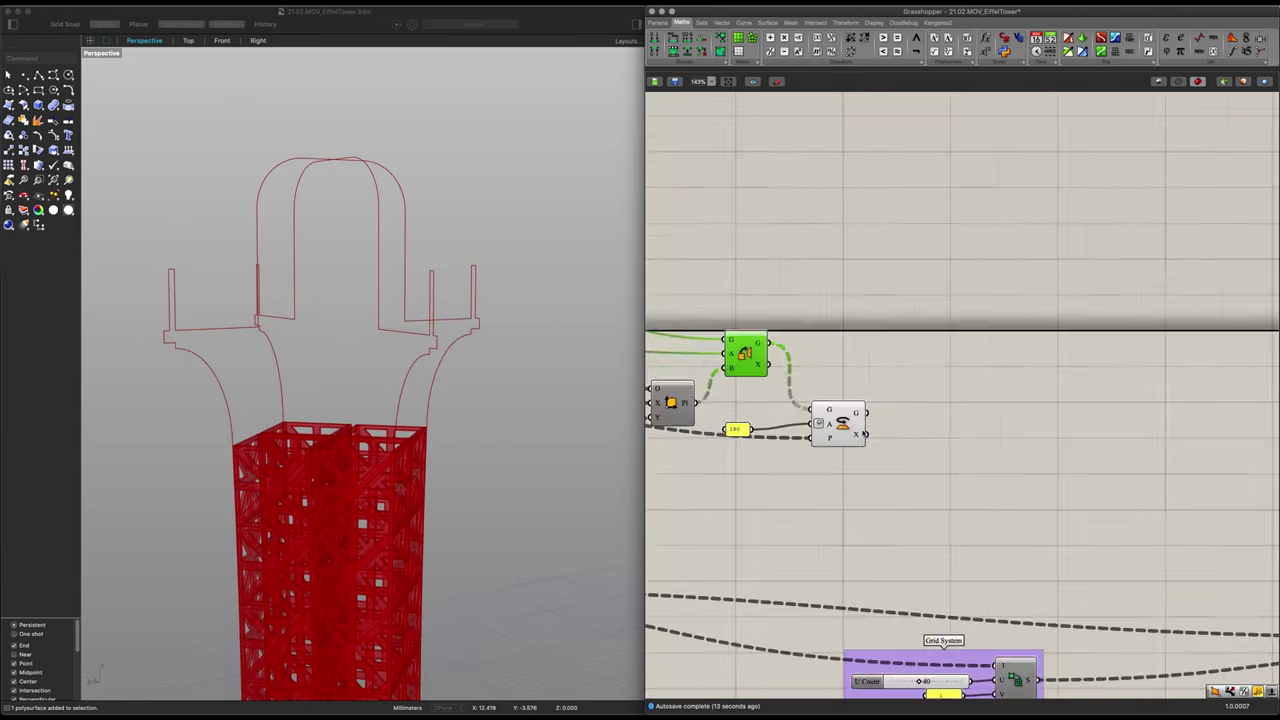
scroll(865, 434, "up", 3)
left_click(851, 428)
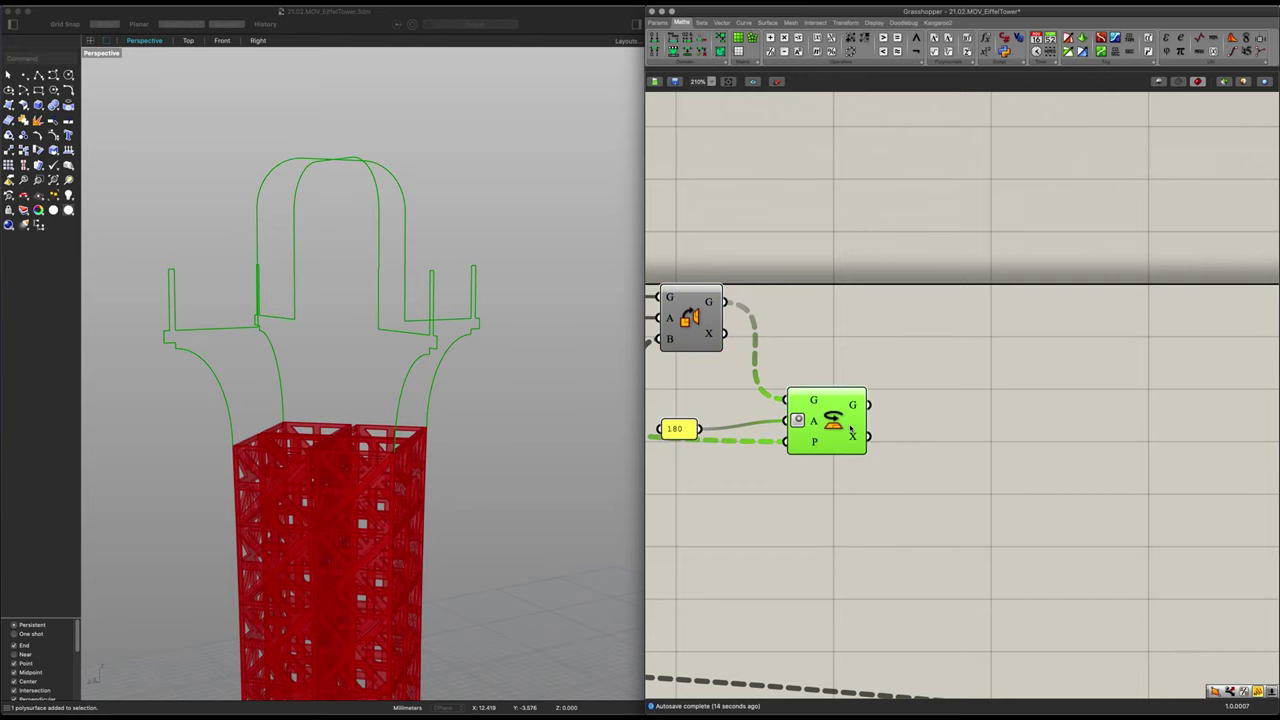
Add a Shift List component and connect the new Rotate's G output to its L input
mouse_move(940, 425)
right_mouse_down()
mouse_move(886, 449)
mouse_move(911, 434)
mouse_move(941, 440)
right_mouse_up()
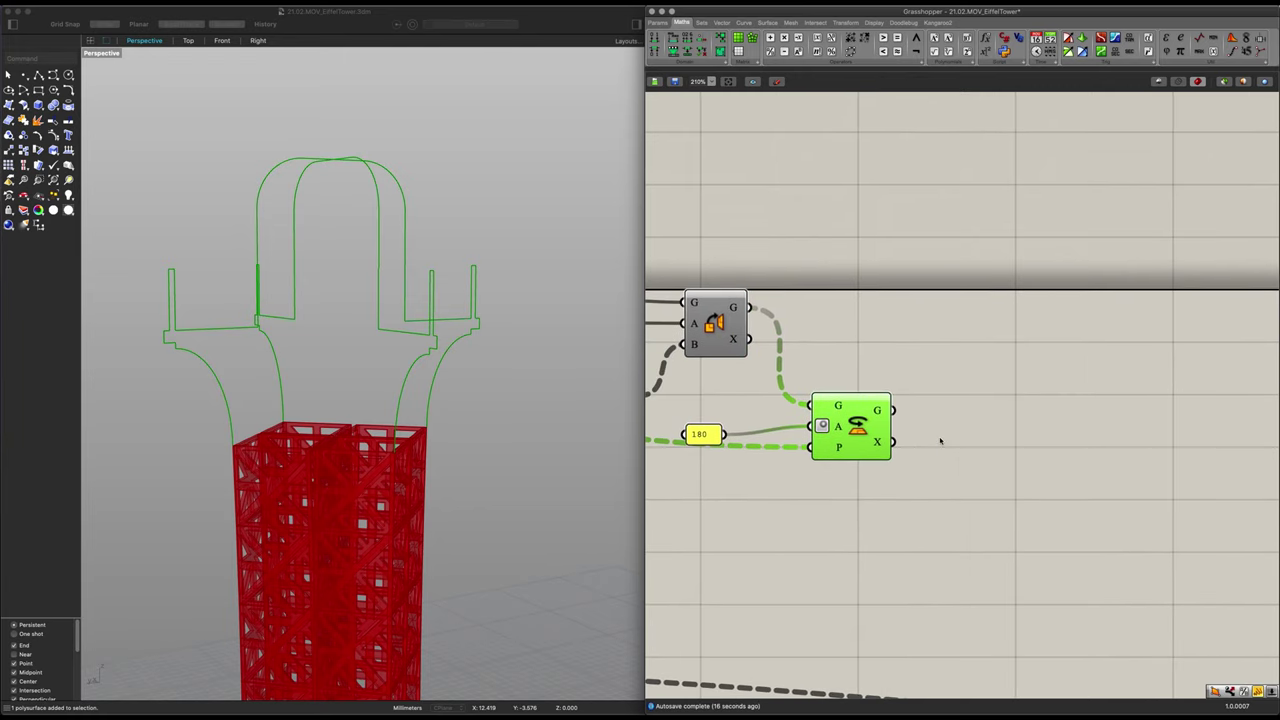
double_click(948, 446)
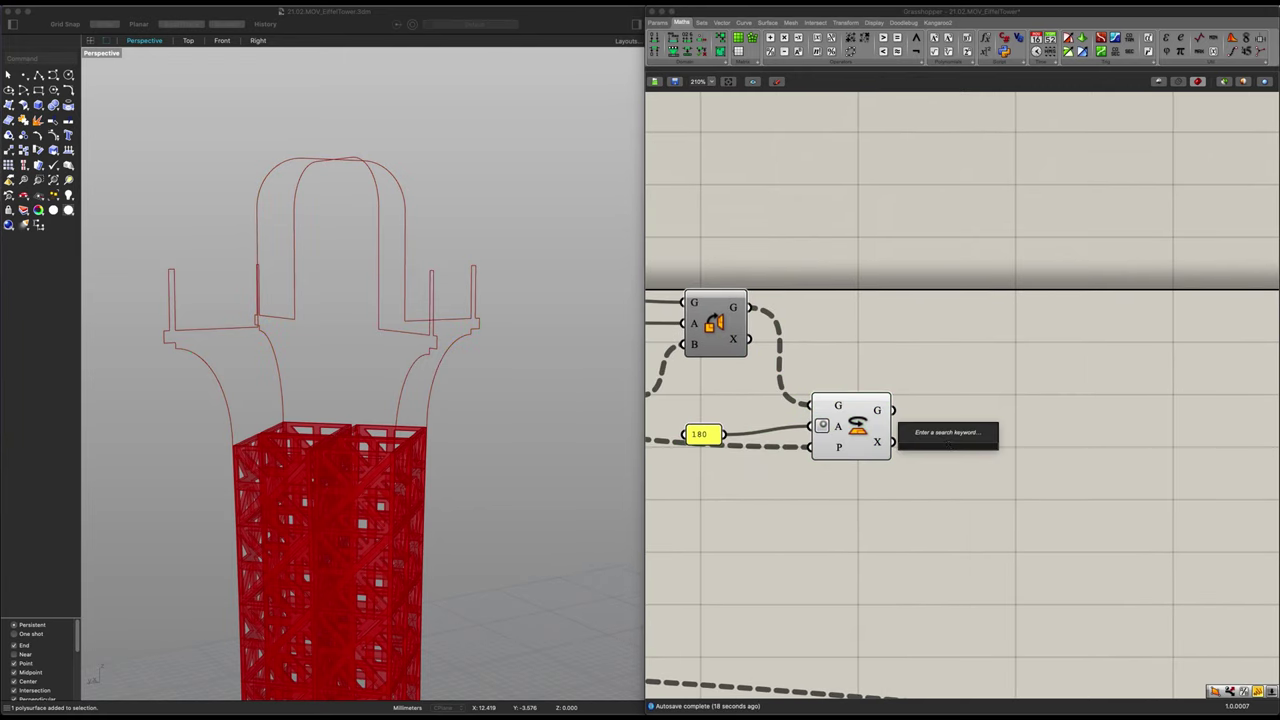
type("shift")
key("Return")
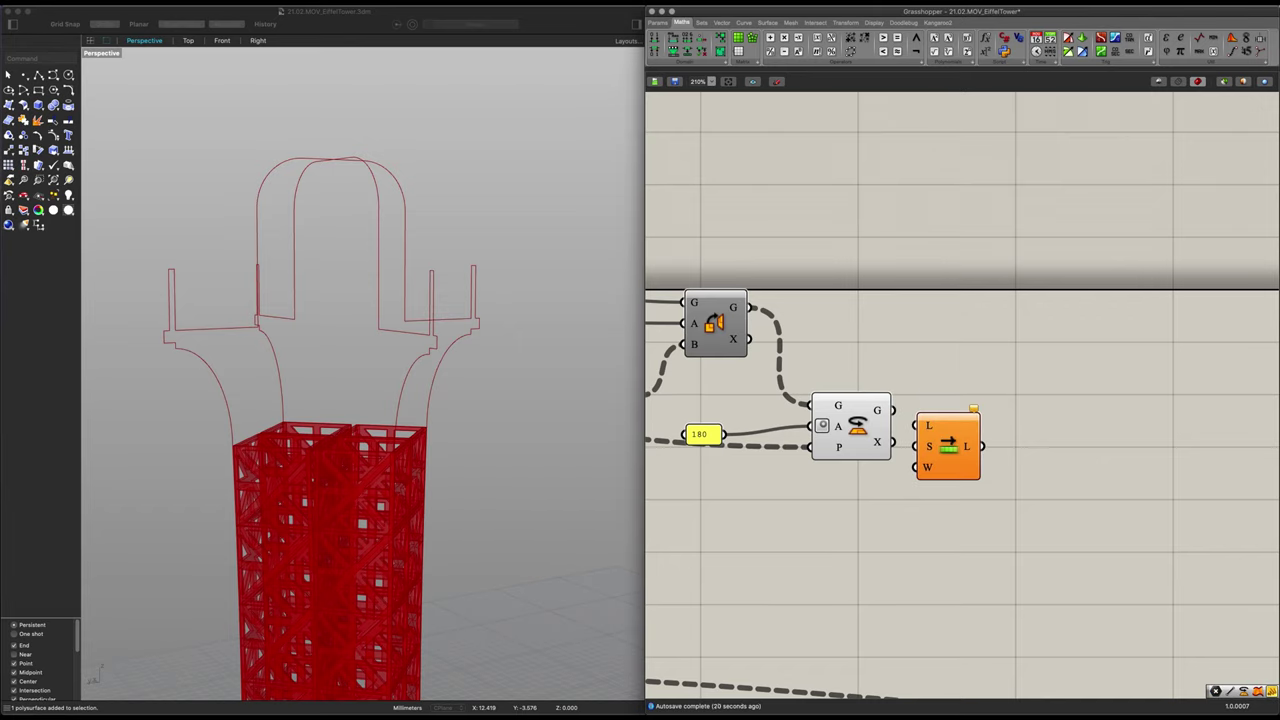
left_click_drag(948, 446, 968, 491)
right_click_drag(476, 340, 455, 318)
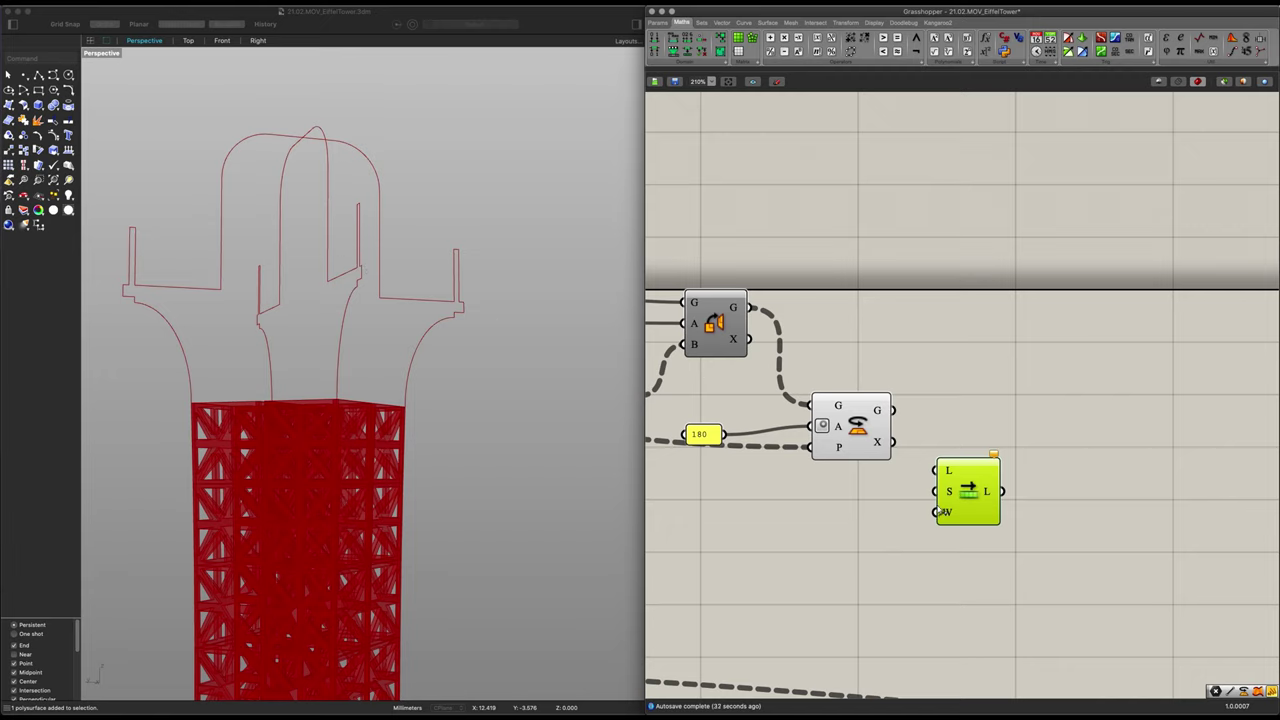
left_click_drag(893, 410, 962, 518)
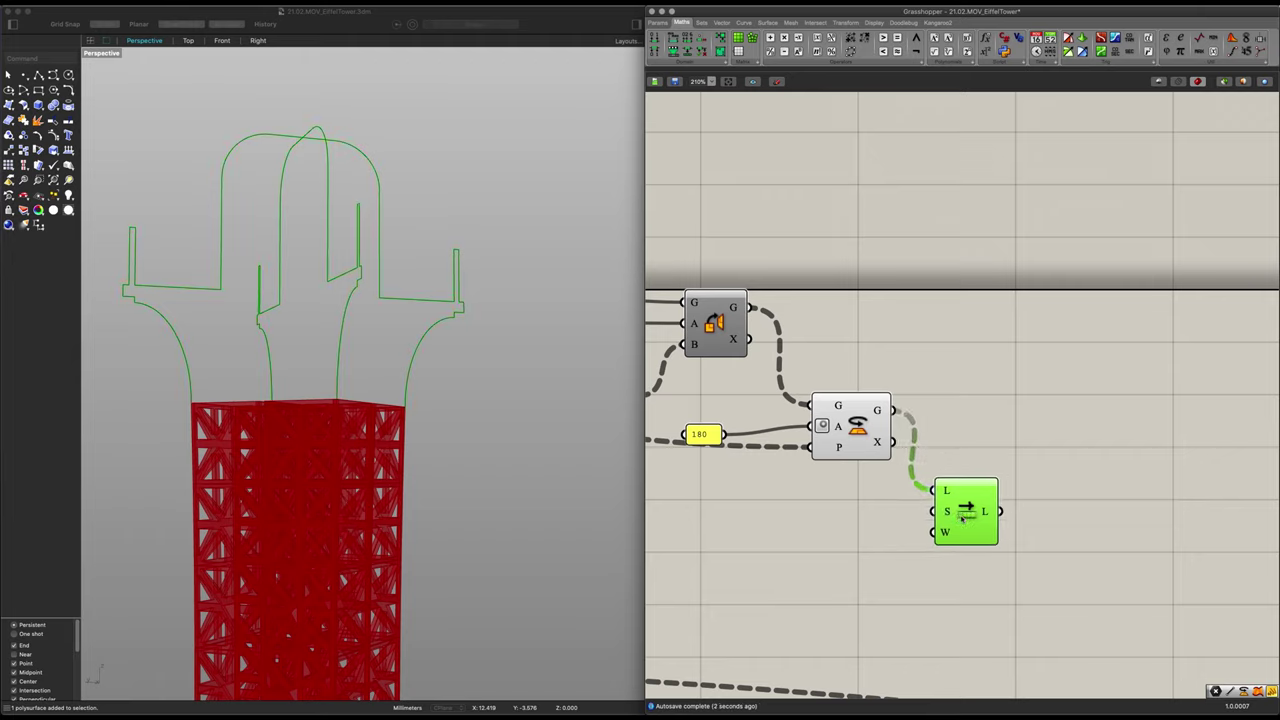
Add a Ruled Surface component with Rotate's G output connected to A and Shift List's L output to B
double_click(1067, 436)
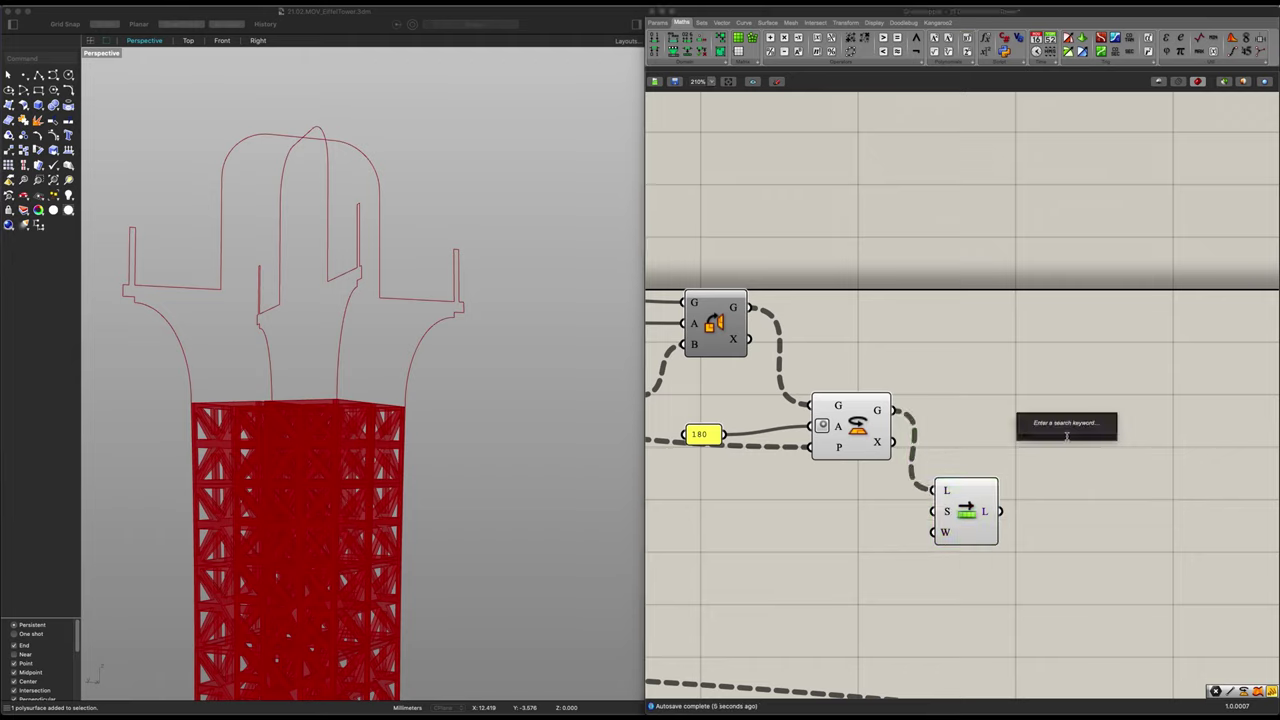
type("rule")
left_click(1030, 428)
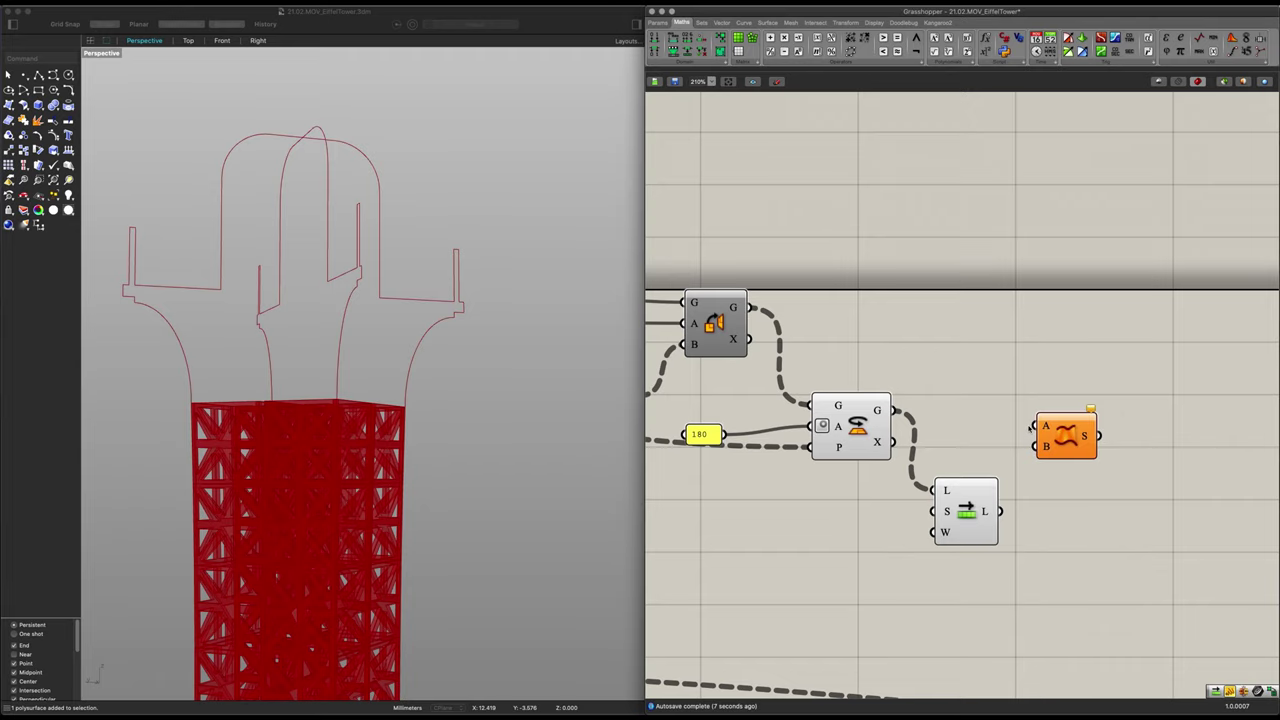
left_click_drag(998, 512, 1037, 446)
left_click_drag(894, 410, 1072, 458)
left_click(1062, 436)
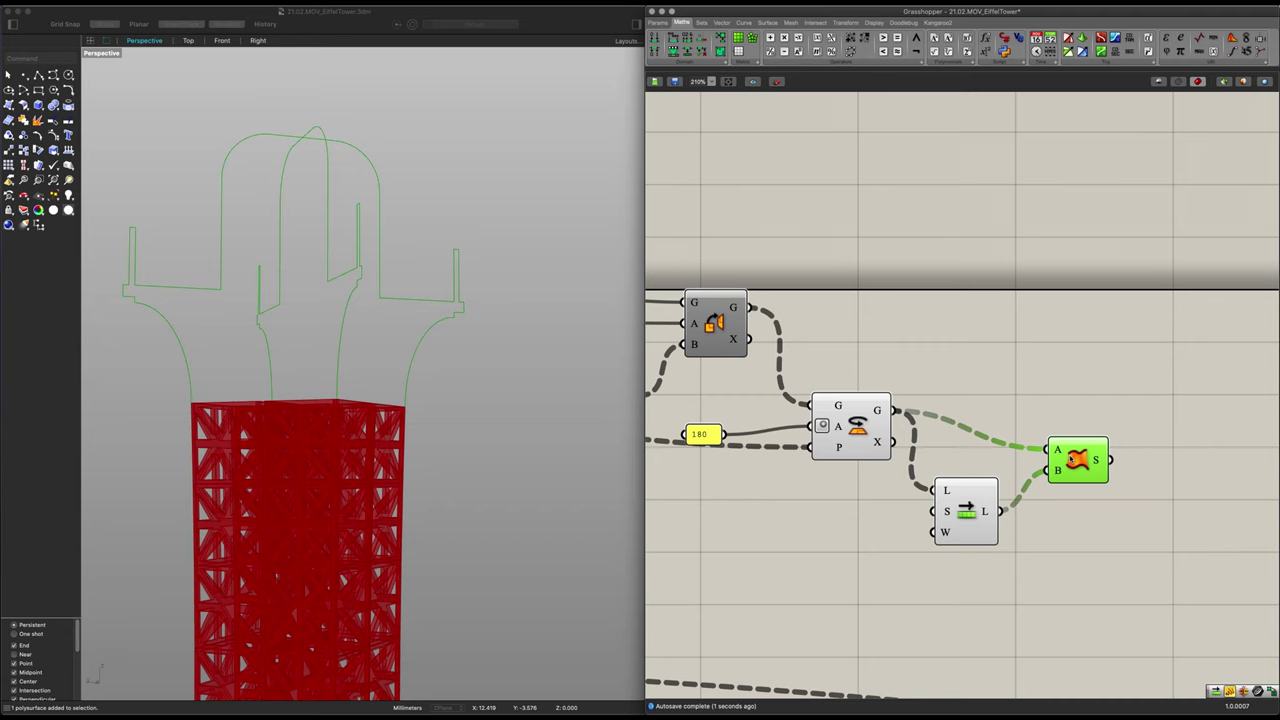
Flatten the outputs of both List Item components that supply the tower's top corner points, moving the Line component aside
right_click_drag(311, 368, 276, 408)
scroll(849, 446, "down", 1)
right_click_drag(861, 448, 1233, 446)
right_click_drag(895, 466, 1096, 475)
left_click(892, 448)
left_click_drag(886, 456, 866, 479)
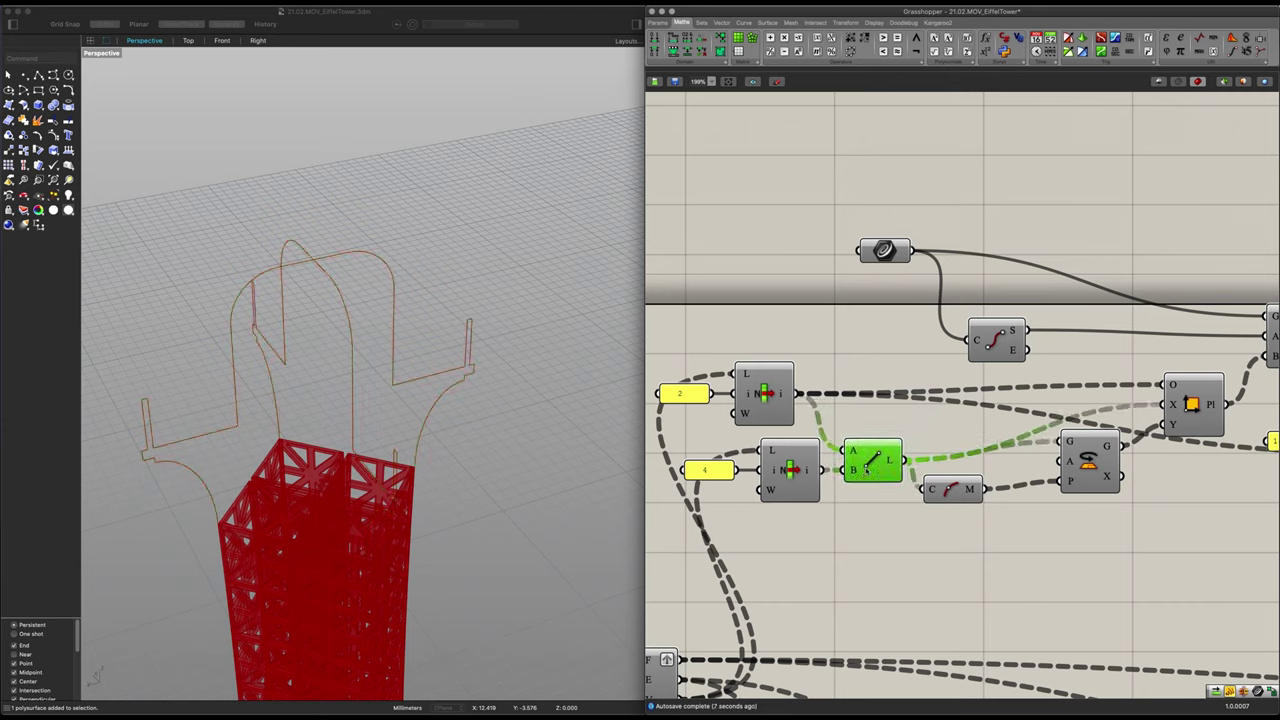
right_click(790, 394)
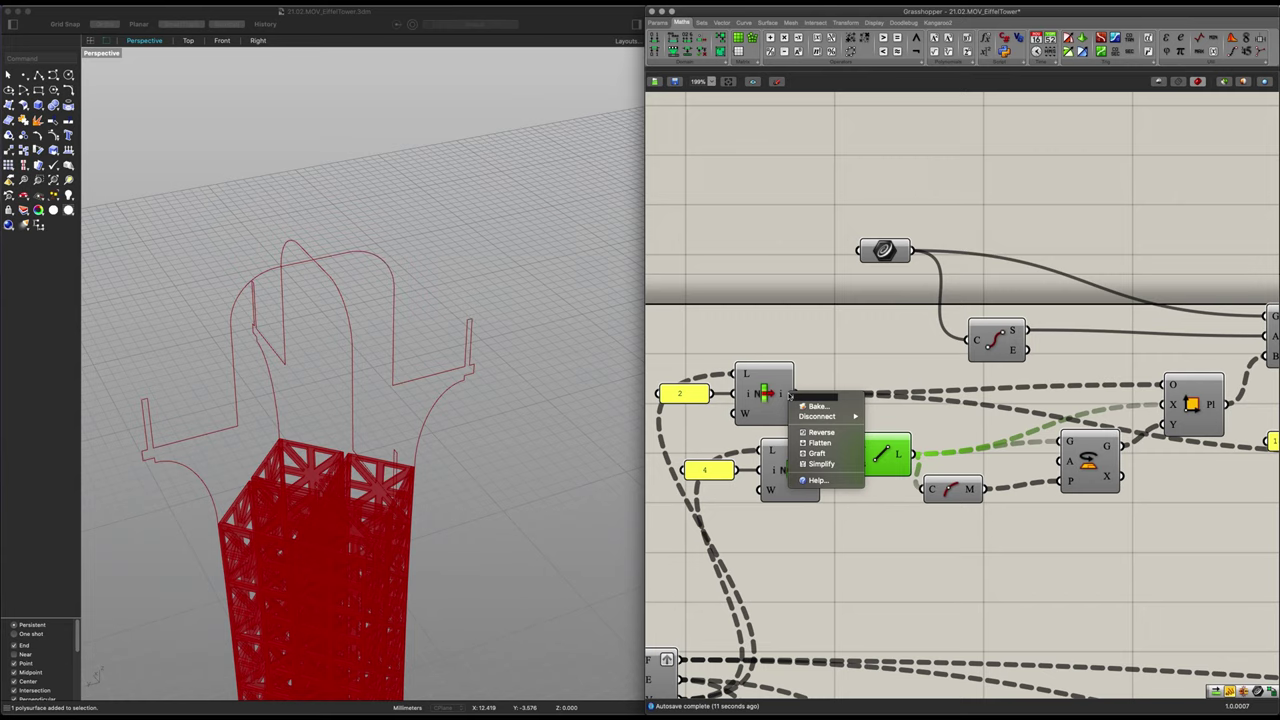
left_click(819, 442)
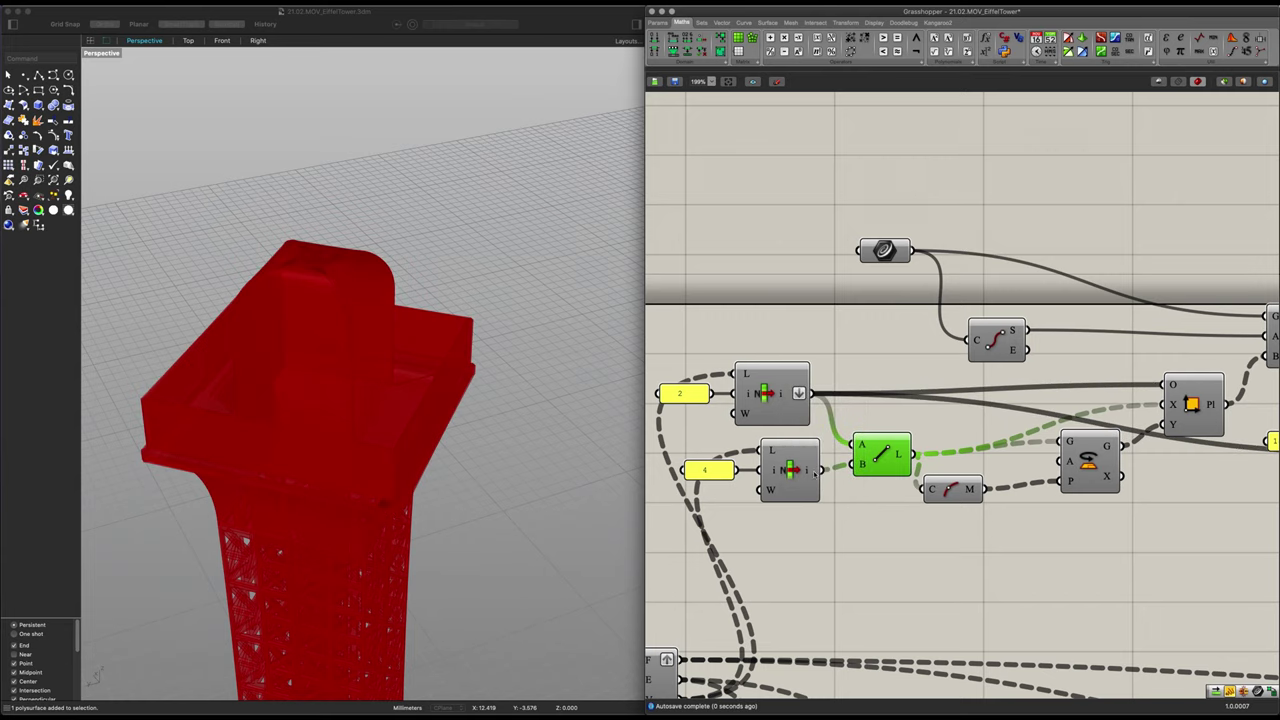
right_click(818, 472)
left_click(845, 524)
Examine the ruled surfaces on the tower's top and the Rotate and Shift List curves that feed them
right_click_drag(436, 424, 374, 380)
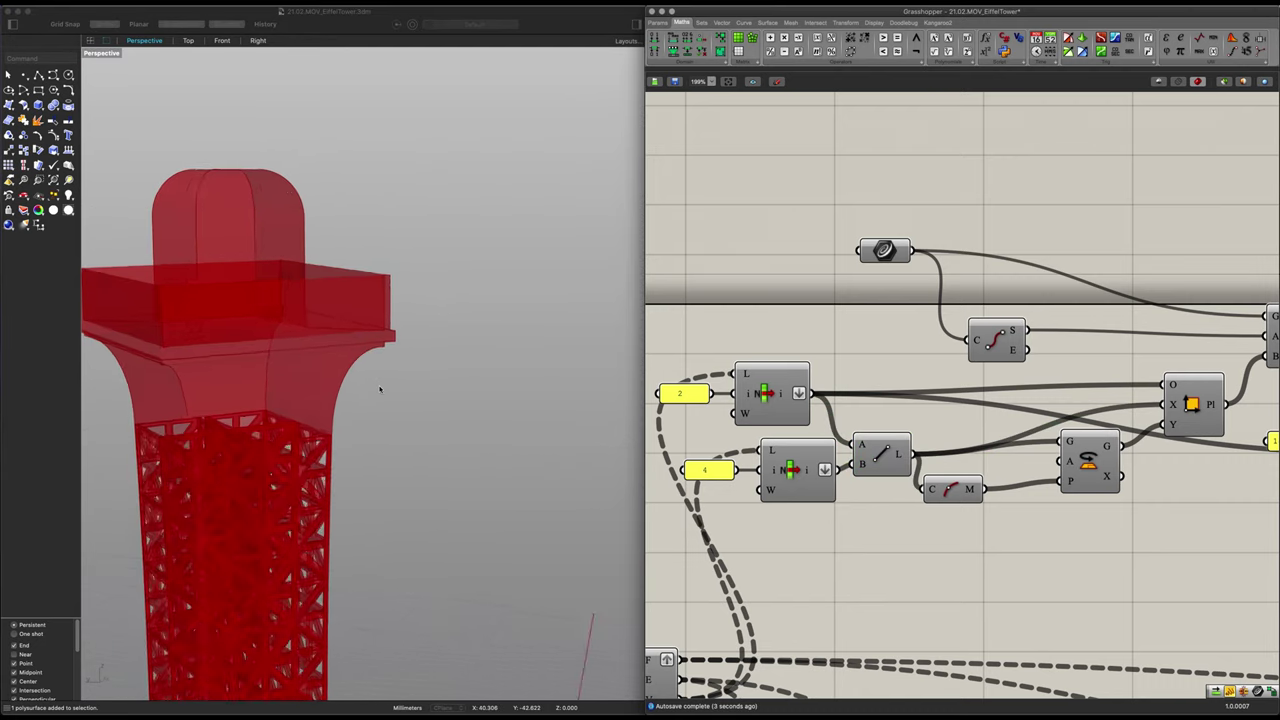
scroll(1153, 471, "down", 1)
right_click_drag(1153, 471, 915, 450)
scroll(1057, 460, "down", 1)
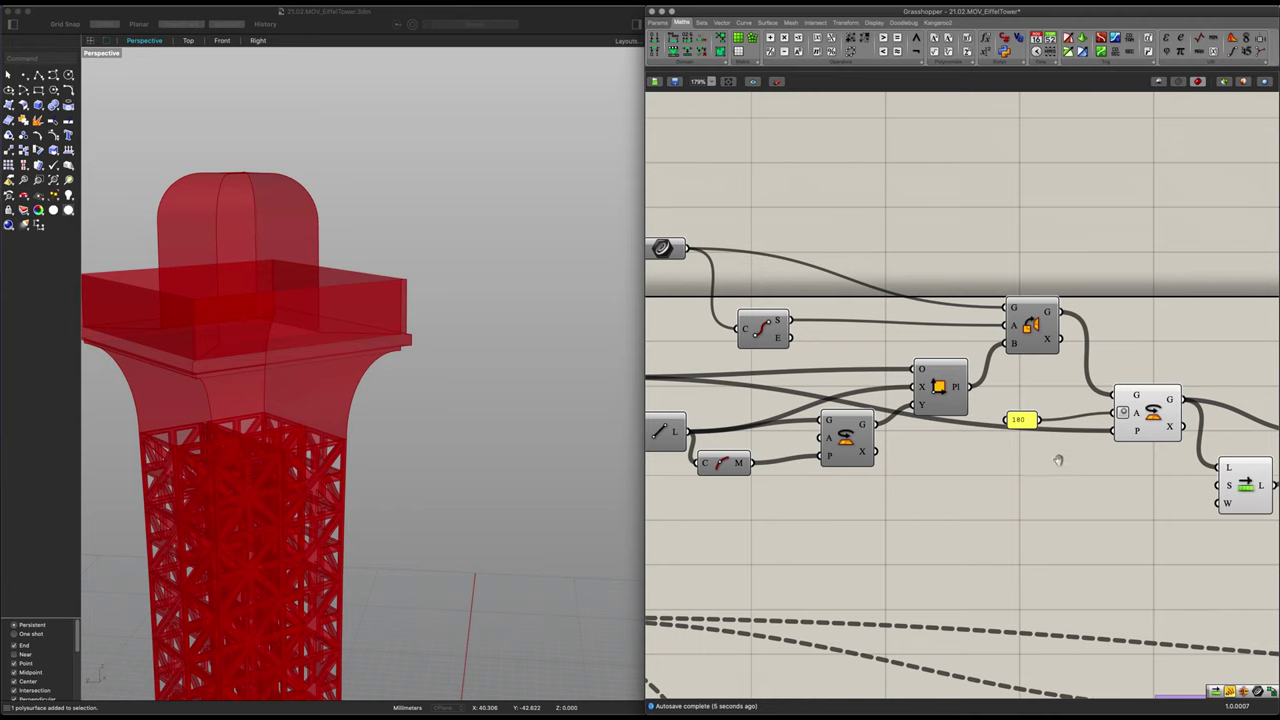
right_click_drag(1057, 460, 823, 446)
right_click_drag(1090, 486, 955, 479)
scroll(911, 467, "up", 3)
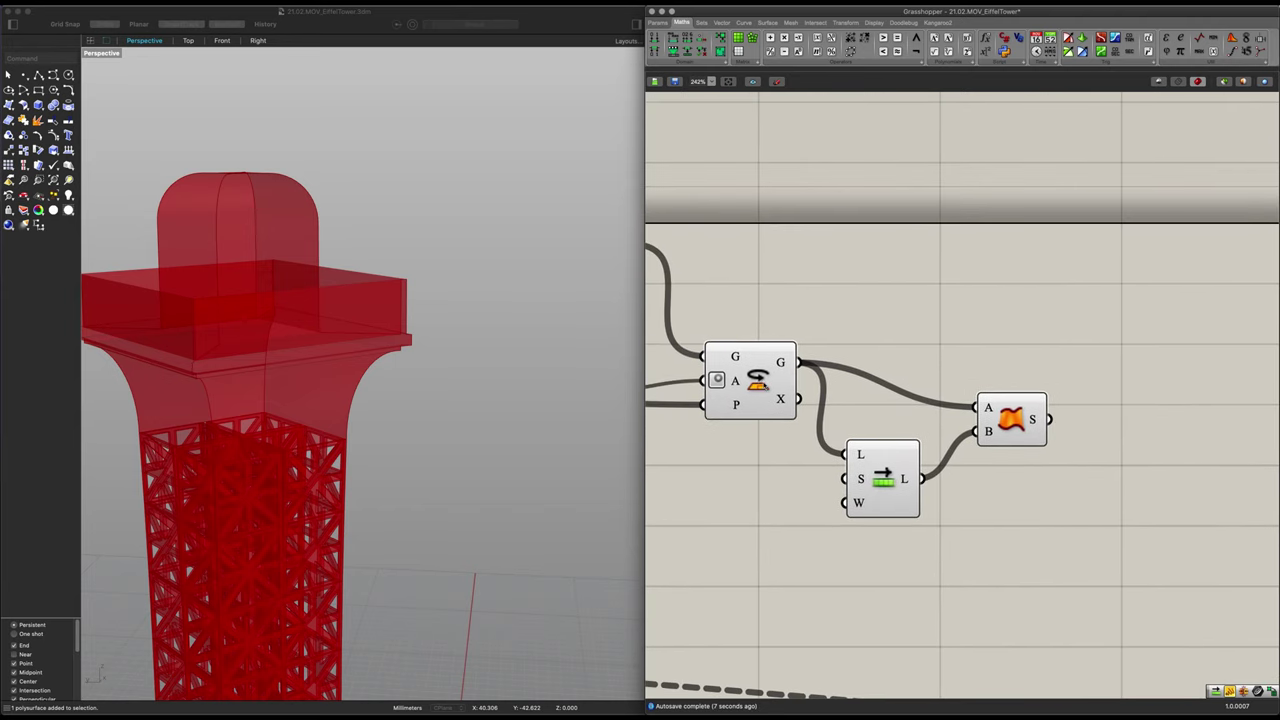
right_click_drag(308, 335, 359, 317)
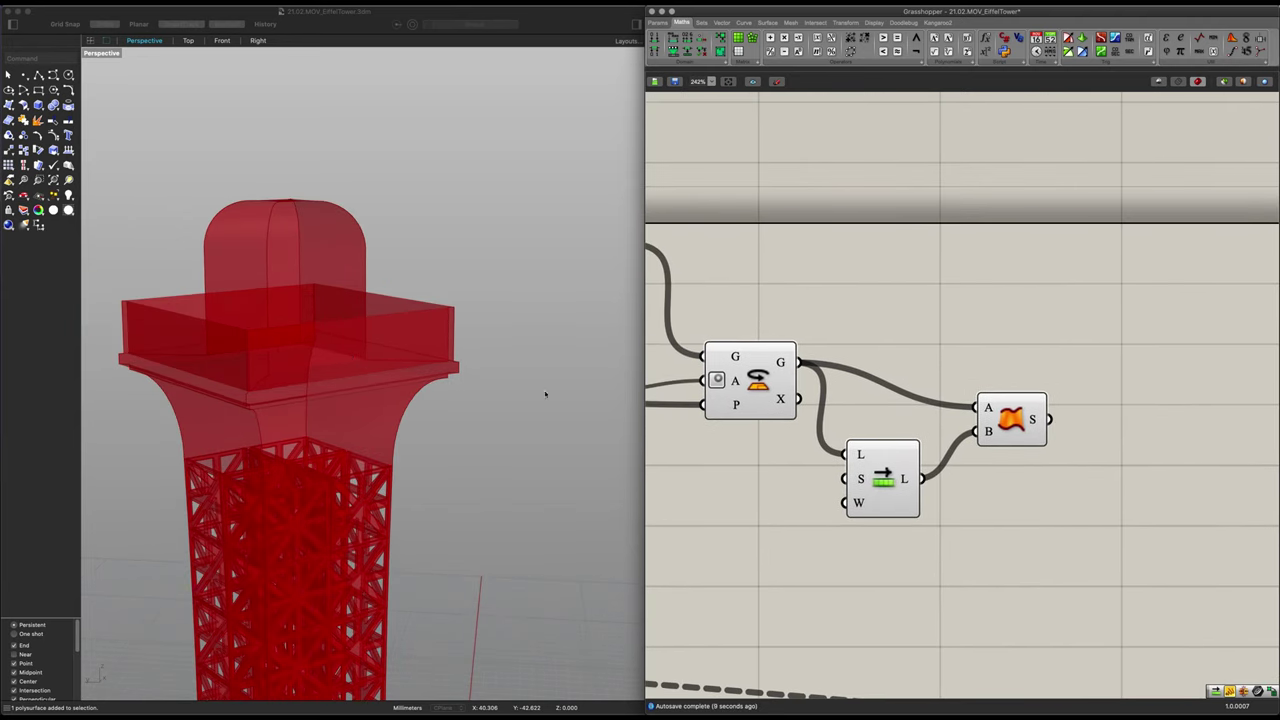
left_click(1012, 422)
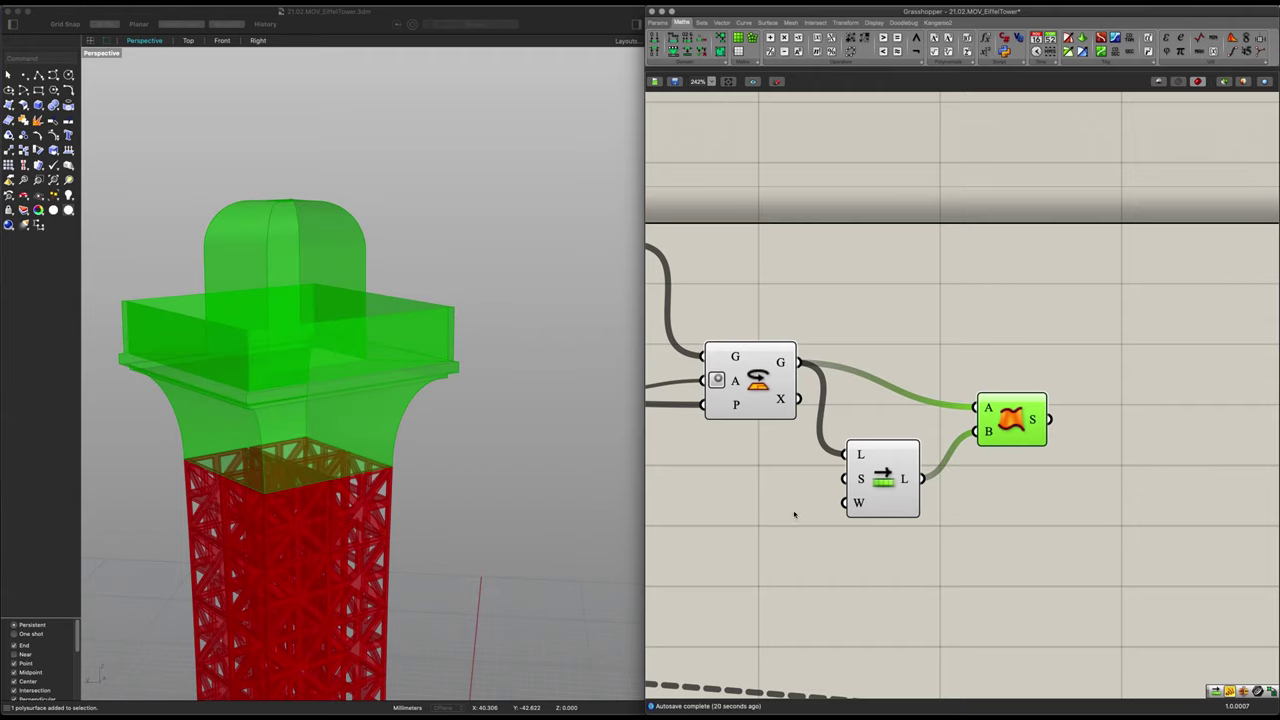
left_click(748, 384)
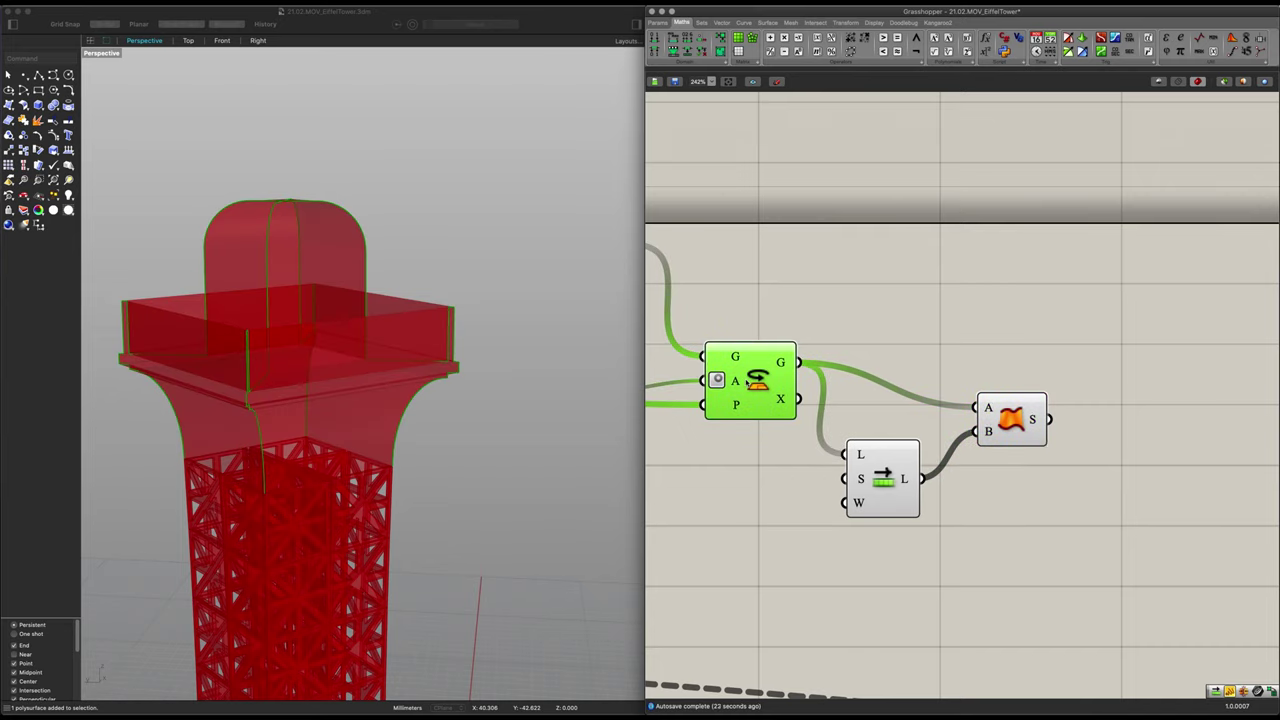
left_click(880, 495)
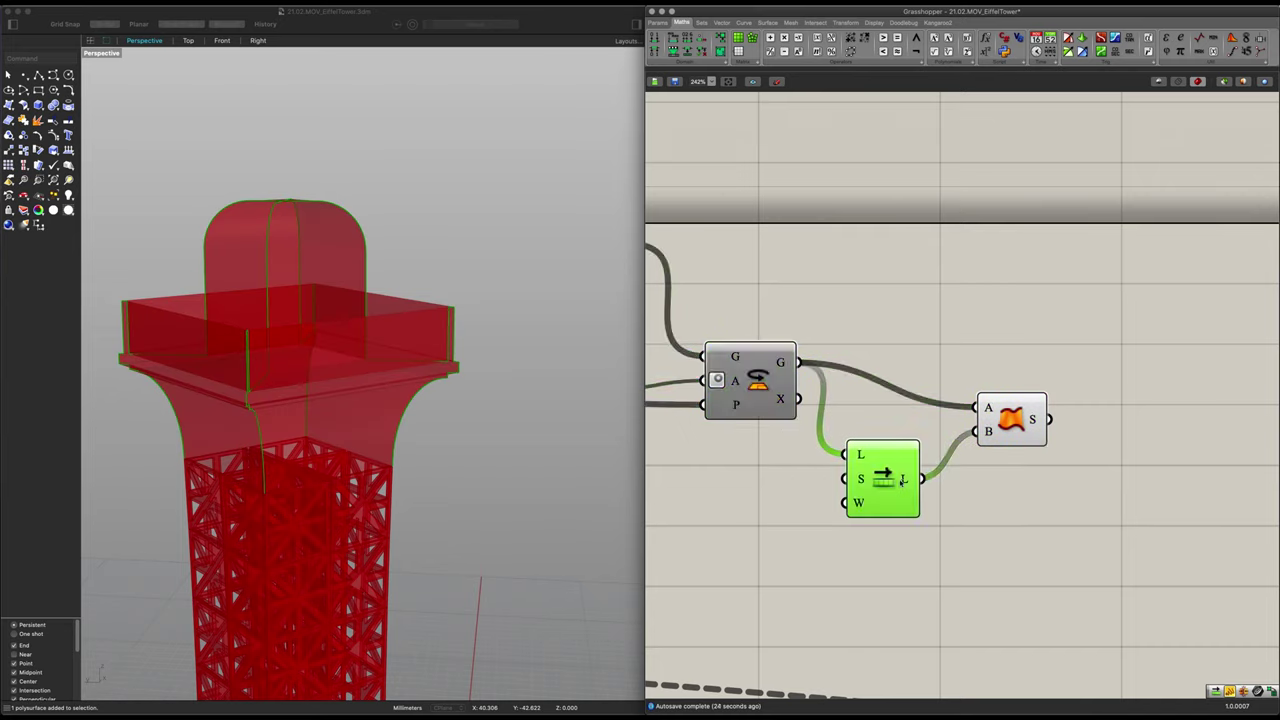
Add a Deconstruct Brep component and connect Ruled Surface's S output to its B input
left_click(1010, 425)
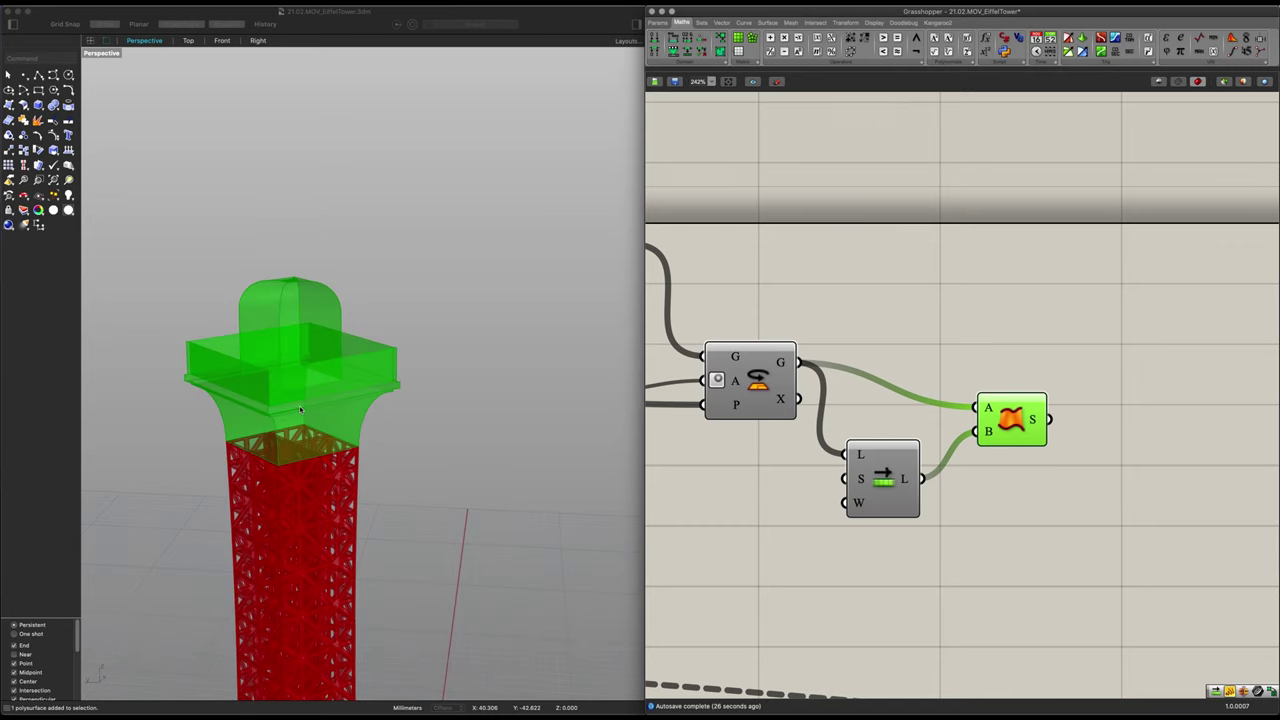
scroll(366, 323, "up", 5)
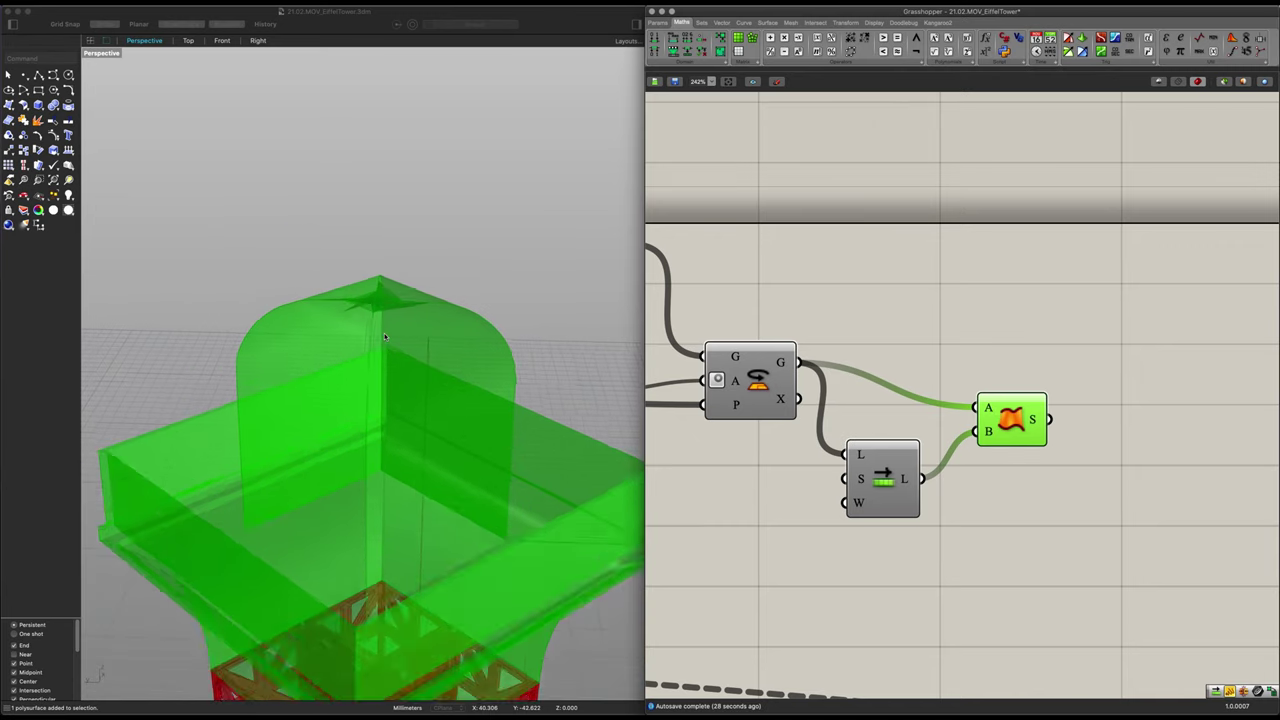
scroll(366, 323, "down", 4)
right_click_drag(366, 323, 362, 285)
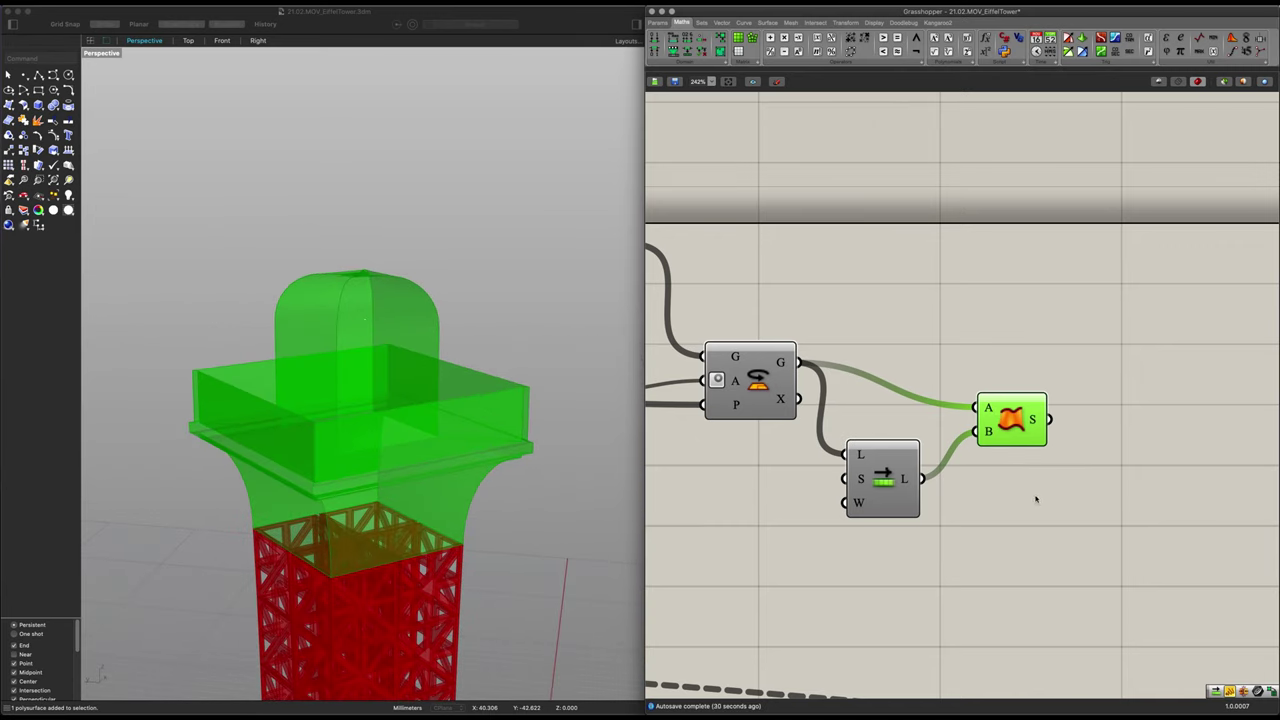
right_click_drag(1067, 498, 863, 501)
double_click(927, 390)
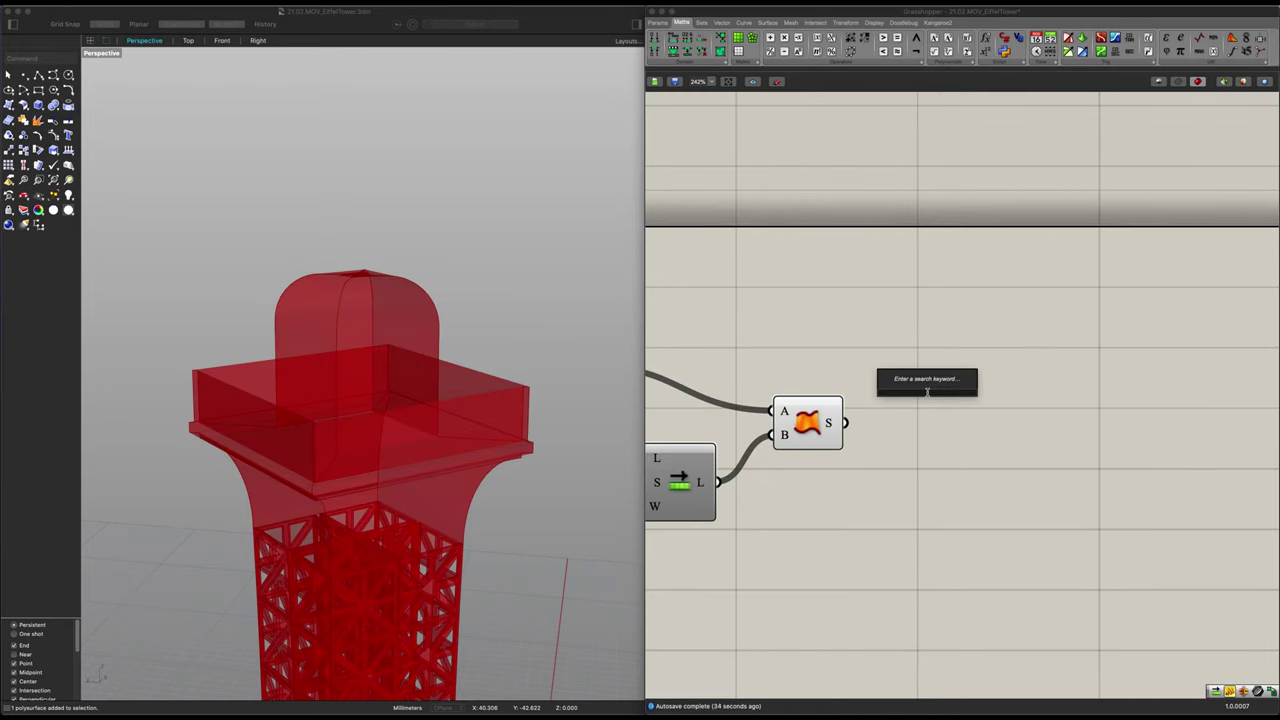
type("decons")
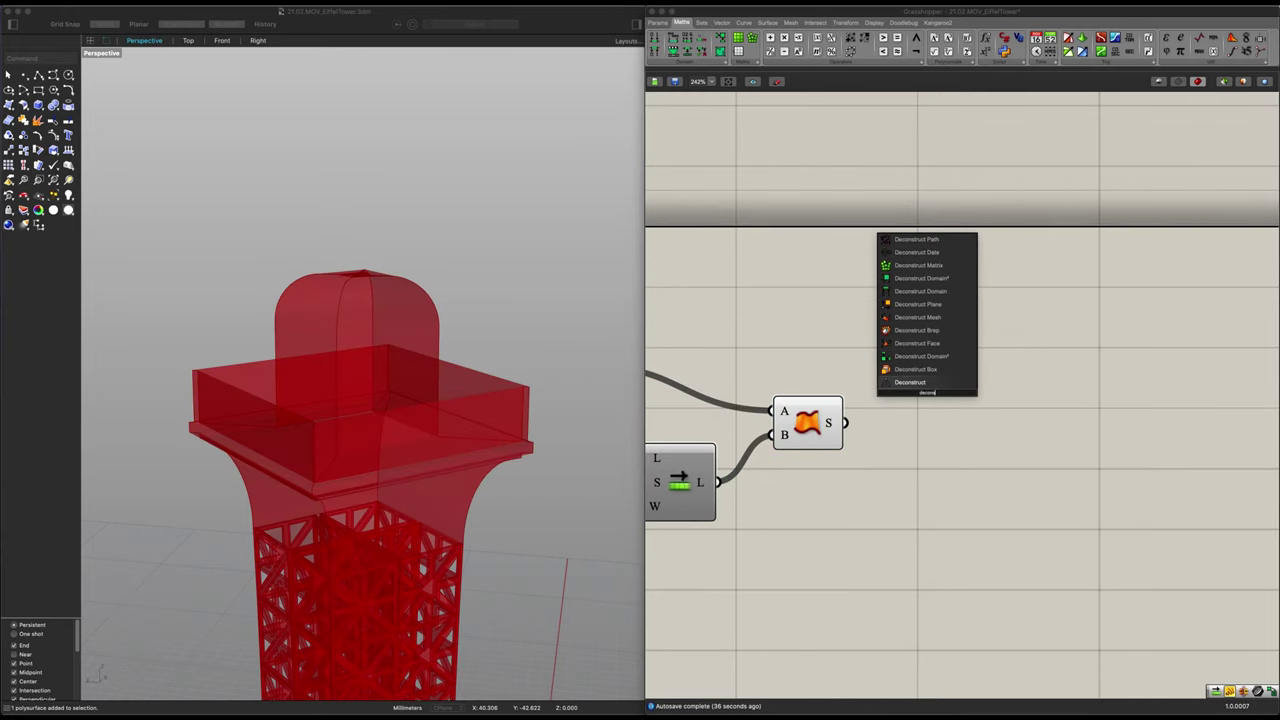
key("Up")
key("Return")
left_click_drag(845, 423, 889, 392)
Add a List Item component with Deconstruct Brep's E output connected to L, placed with room before it for an index panel
right_click_drag(1004, 490, 943, 466)
double_click(955, 467)
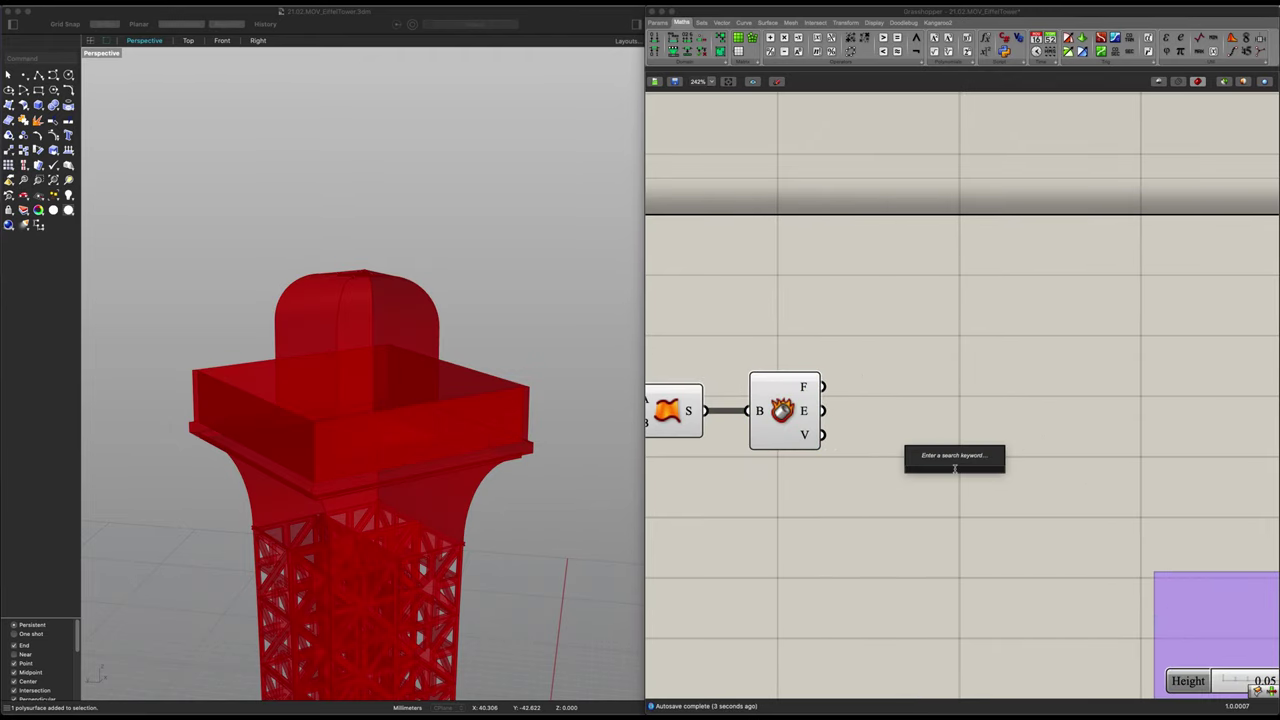
type("list")
key("Up")
key("Up")
key("Up")
key("Up")
key("Up")
key("Up")
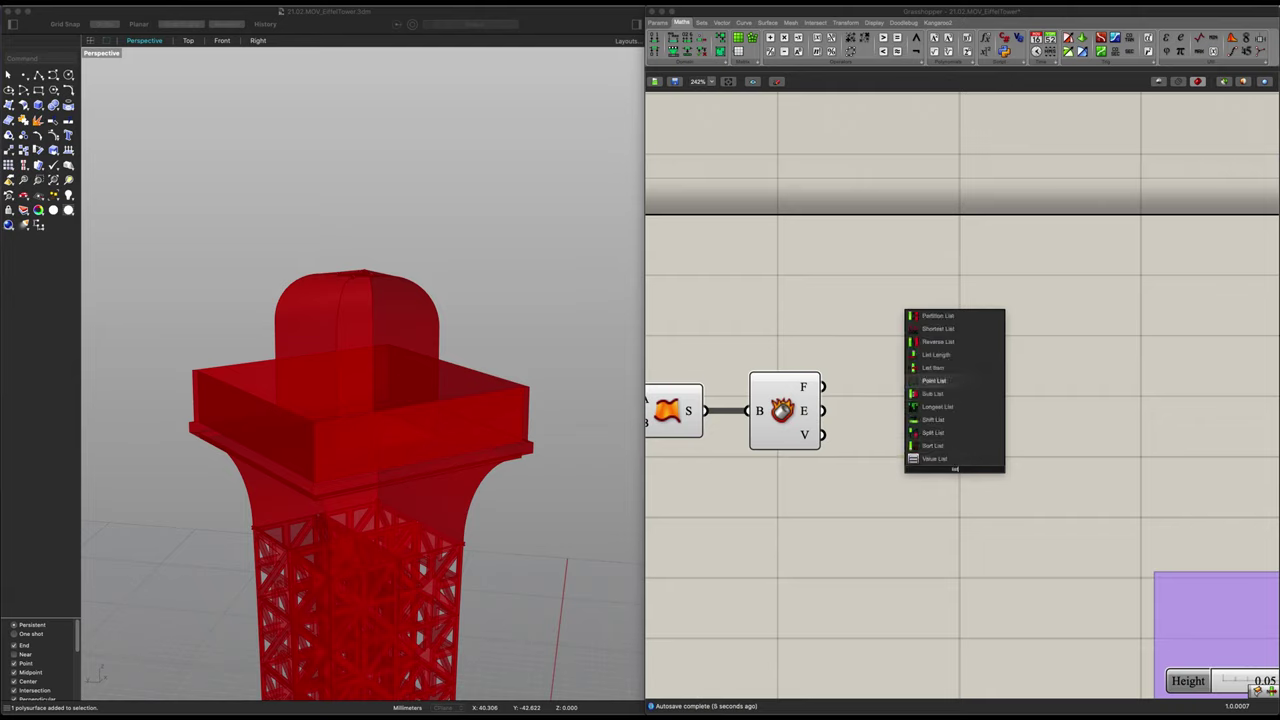
key("Up")
key("Return")
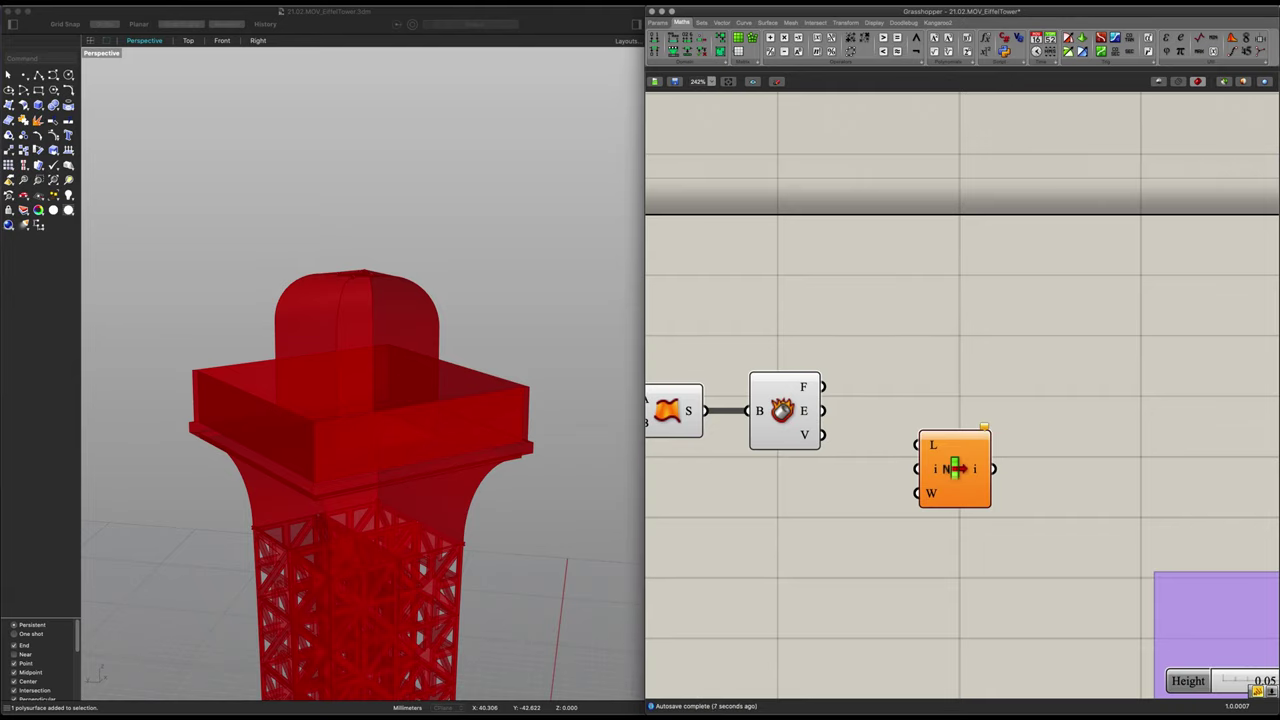
left_click_drag(823, 410, 959, 434)
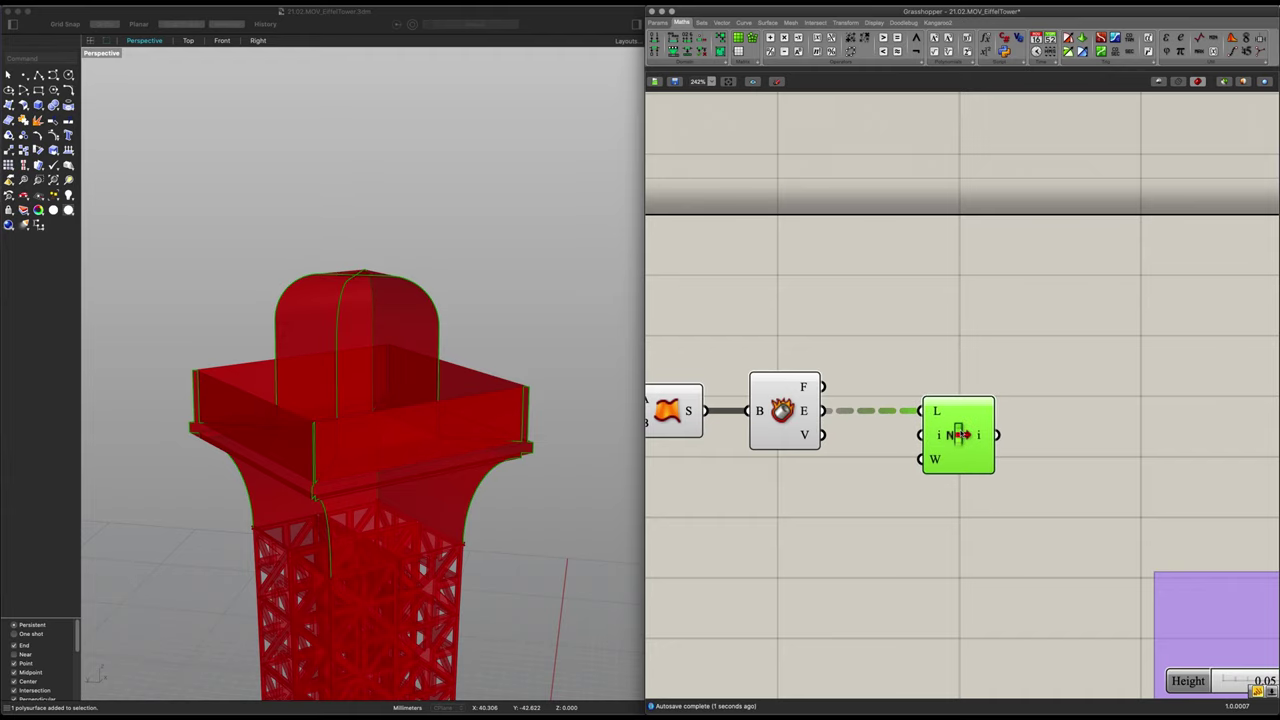
scroll(388, 320, "up", 5)
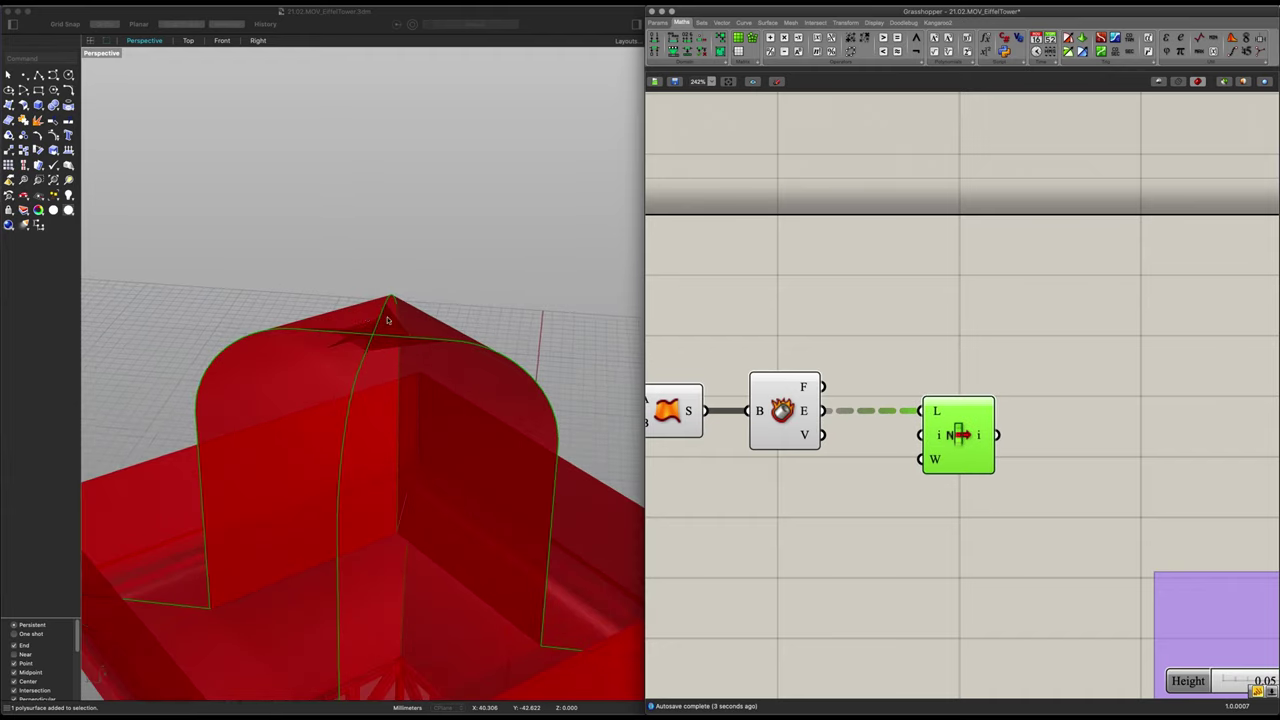
scroll(374, 345, "down", 5)
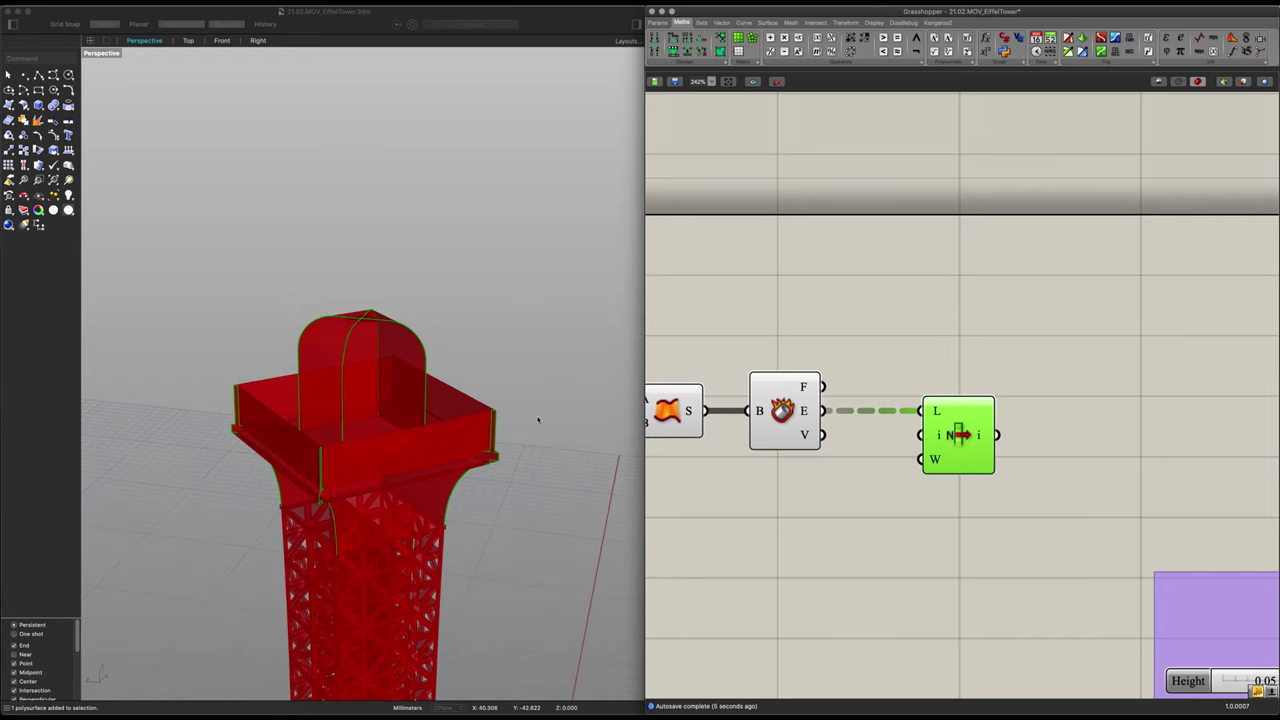
left_click_drag(941, 463, 987, 463)
Add a panel containing 1, connect it to List Item's i input, and place it beside the component
double_click(865, 478)
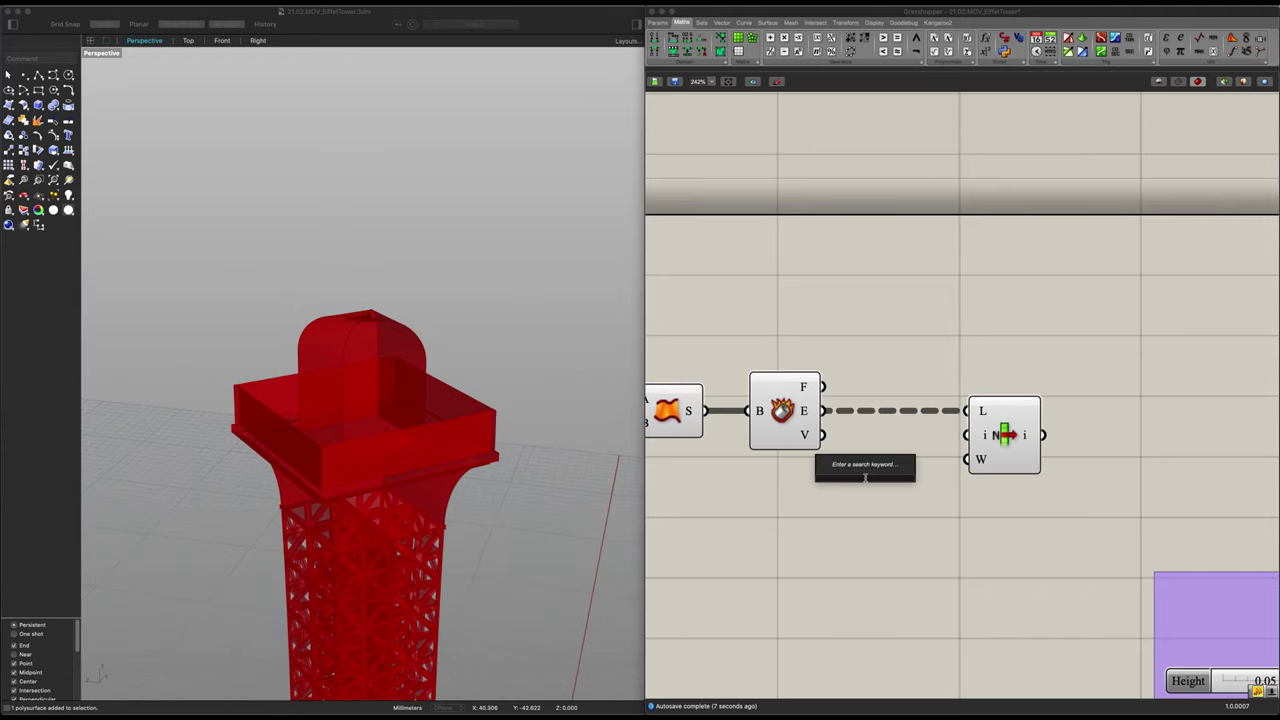
type("1")
key("Return")
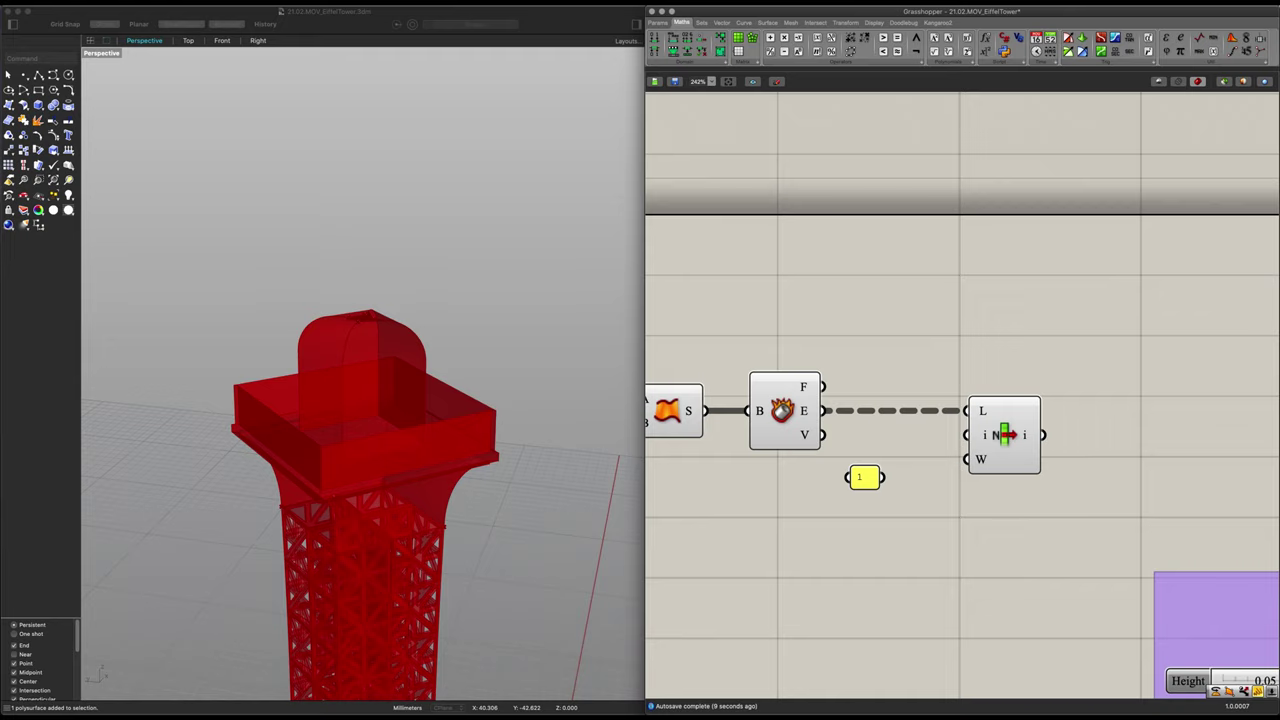
left_click_drag(884, 477, 966, 435)
left_click(1004, 453)
scroll(346, 285, "up", 3)
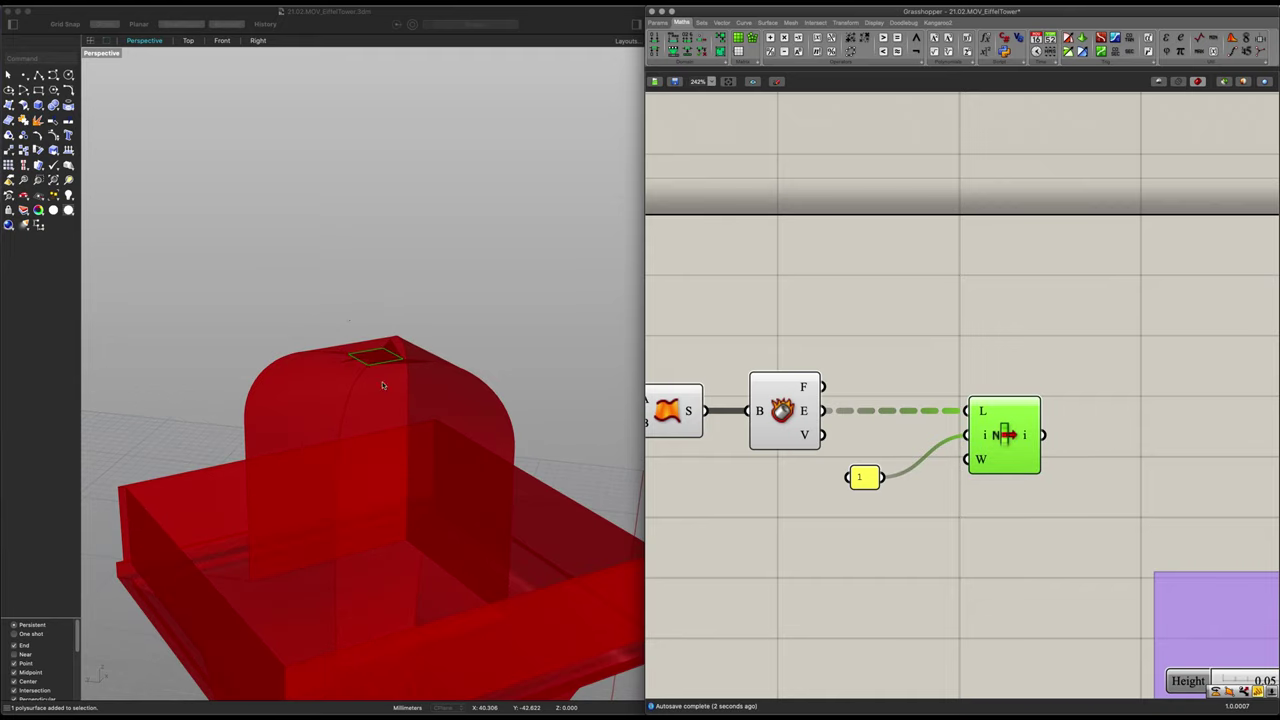
left_click_drag(852, 478, 901, 438)
Add an Extrude component and connect List Item's i output to its B input
scroll(878, 457, "down", 2)
right_click_drag(878, 457, 748, 447)
double_click(934, 431)
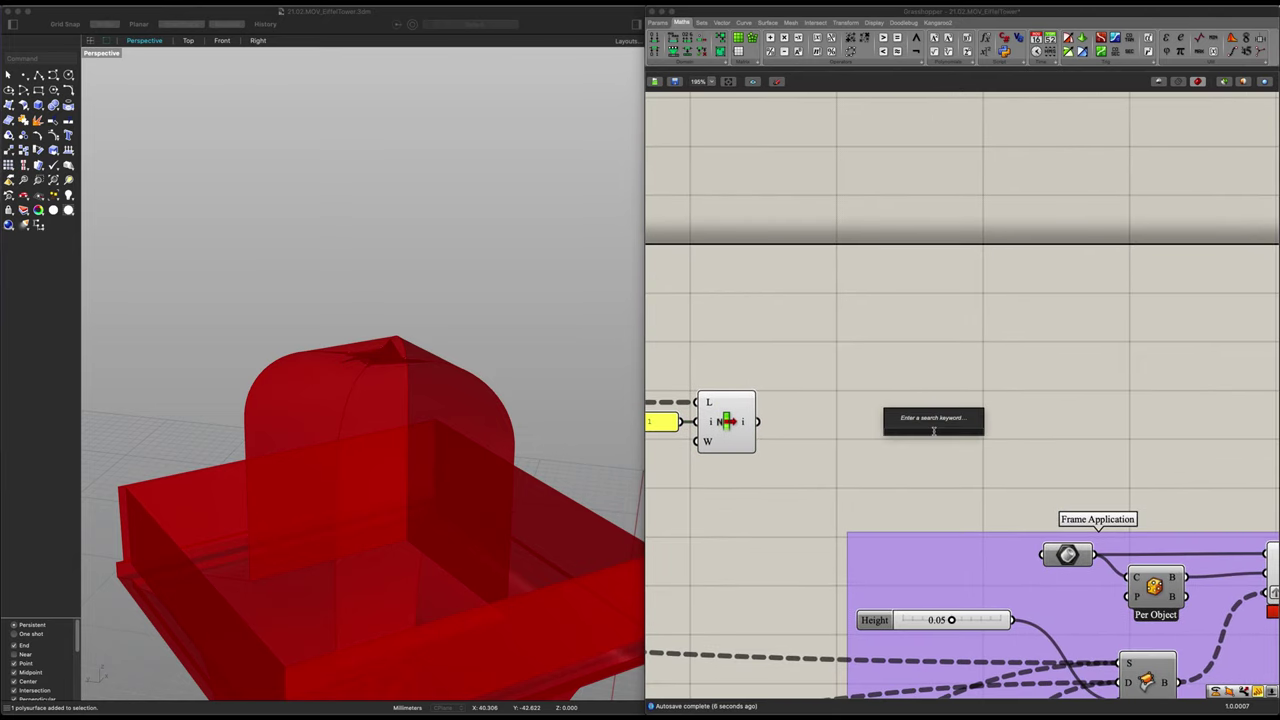
type("extrude")
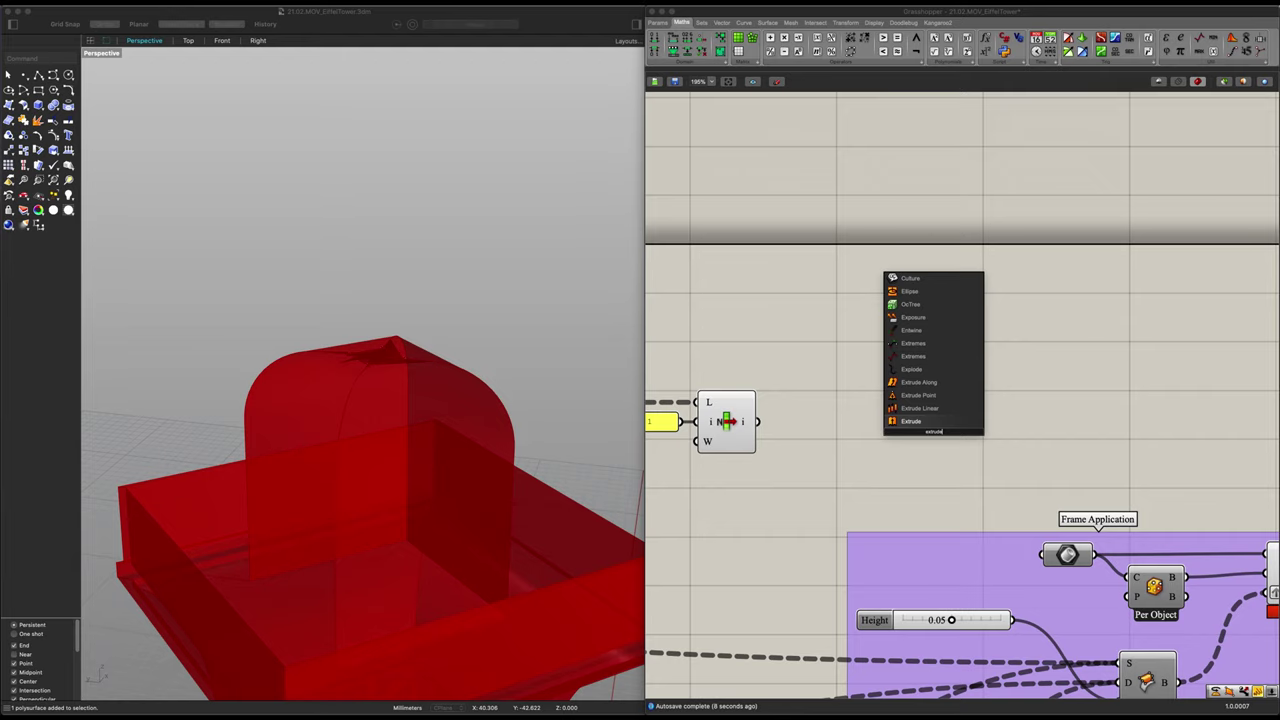
key("Return")
left_click_drag(757, 427, 908, 423)
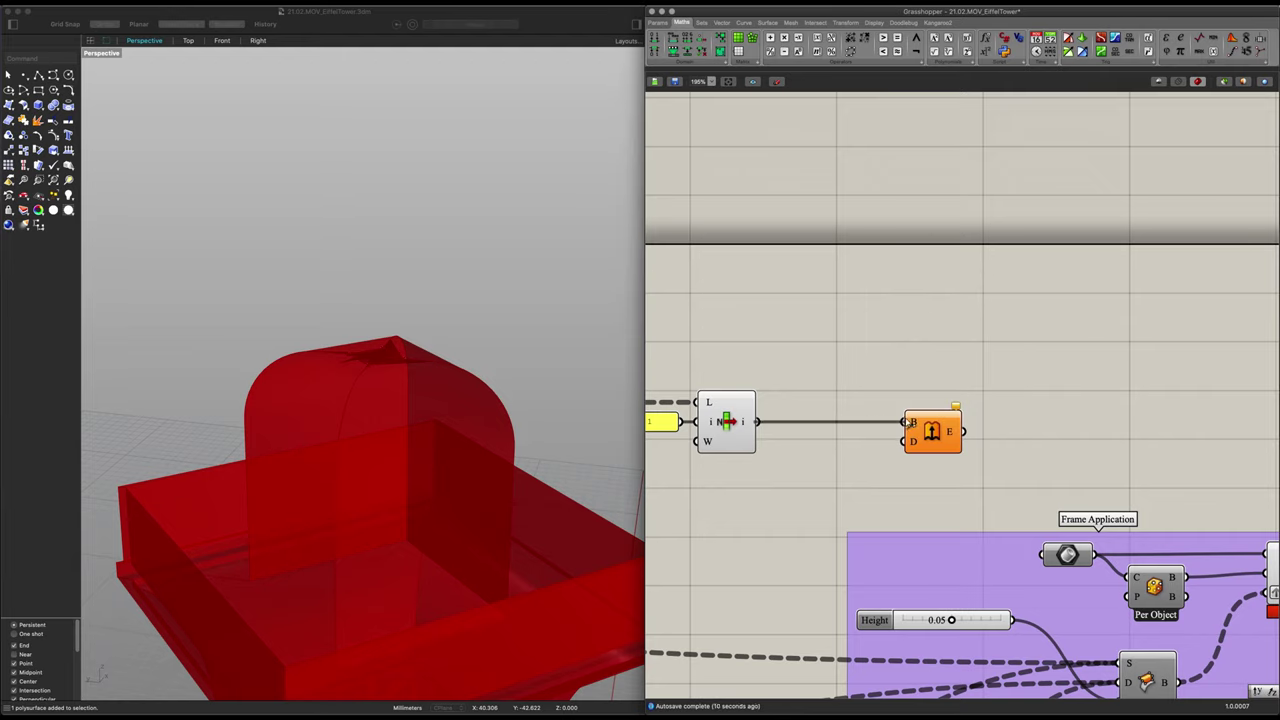
Add a Unit Z component, connect its V output to Extrude's D input, and arrange the two components
double_click(857, 471)
type("z")
key("Return")
left_click_drag(890, 470, 959, 432)
left_click(858, 472)
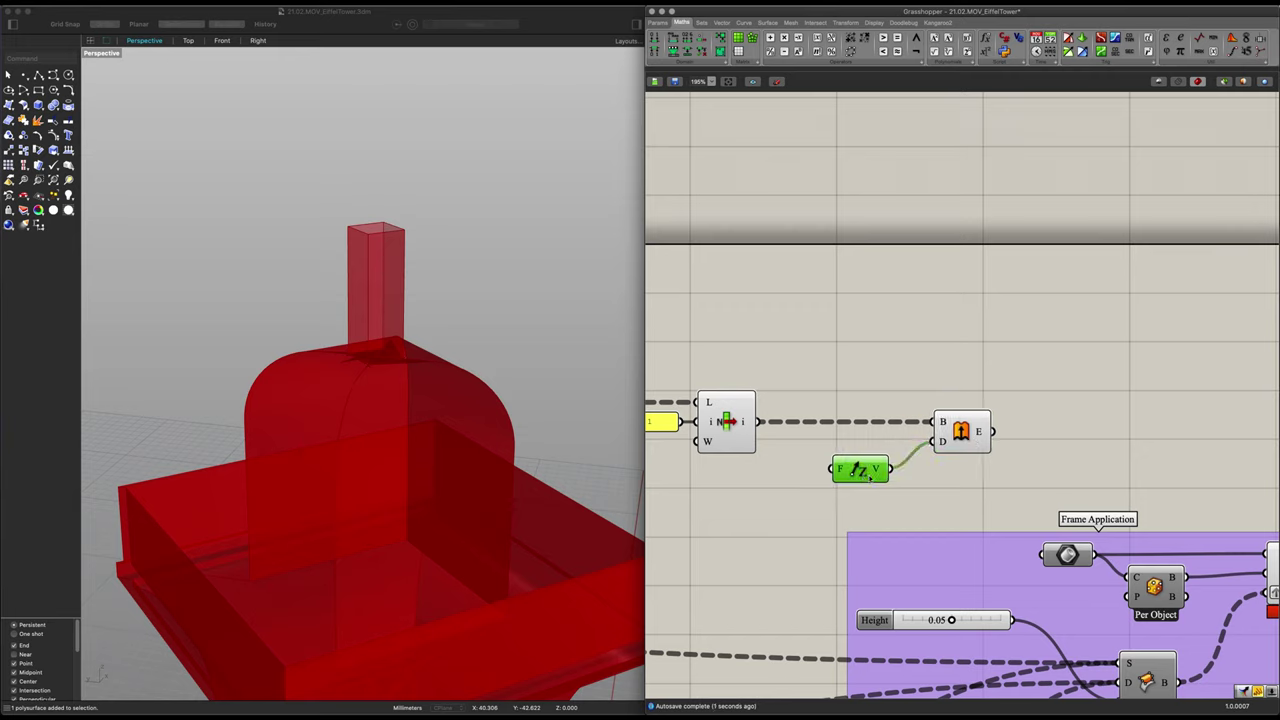
left_click_drag(868, 477, 878, 475)
Add a number slider with the value 10 and connect it to Unit Z's F input
double_click(766, 503)
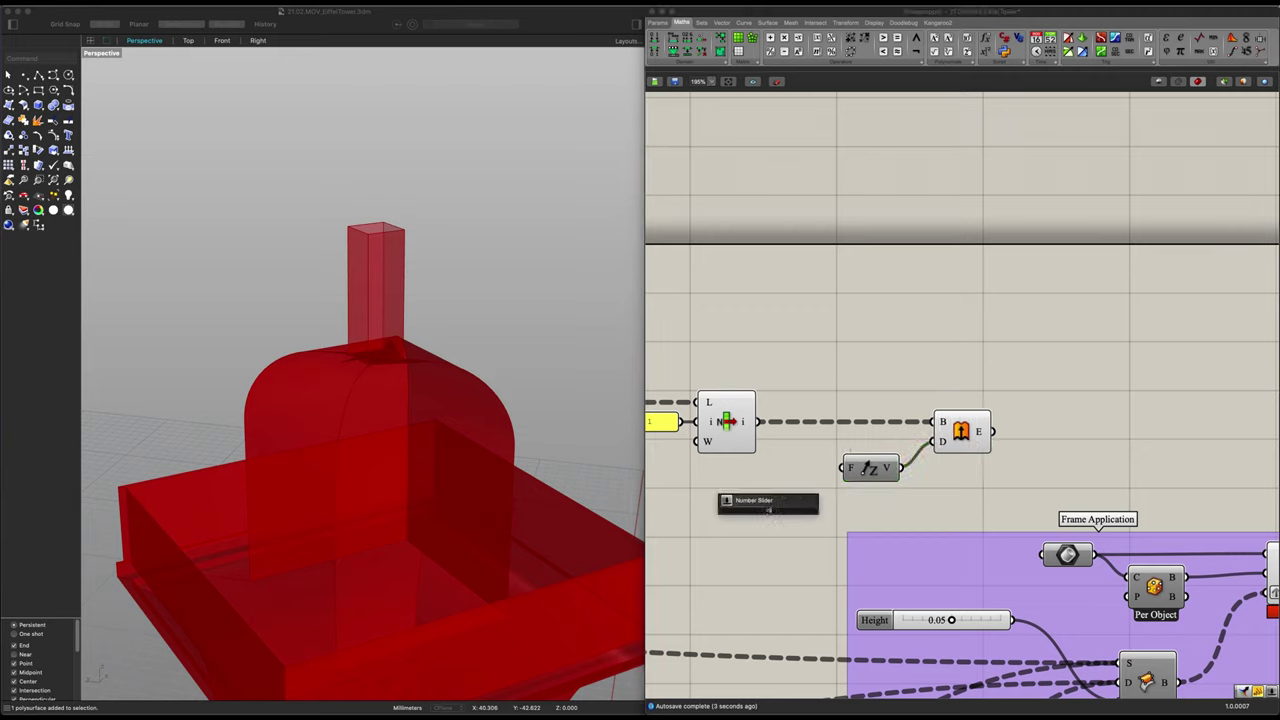
key("Return")
left_click_drag(705, 508, 660, 496)
left_click_drag(795, 497, 842, 473)
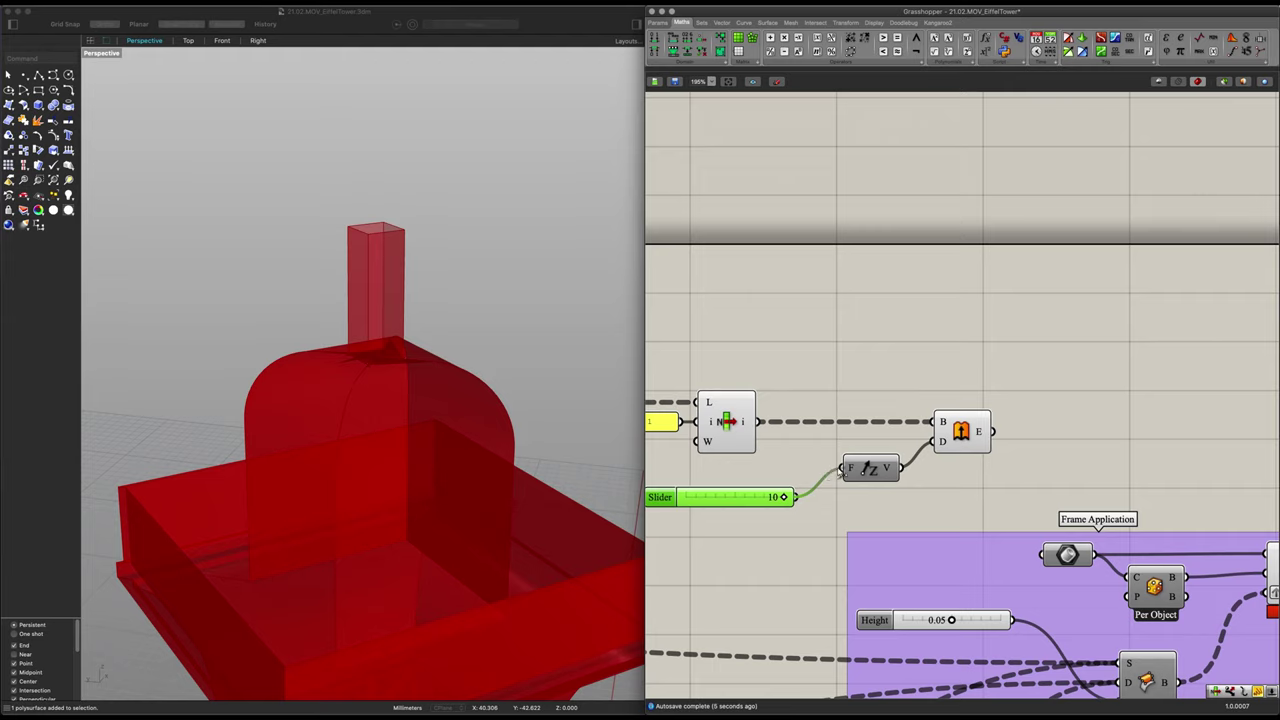
Set the rod's Factor slider to 4 and line it up with Unit Z beside the Extrude component
mouse_move(460, 400)
right_mouse_down()
mouse_move(500, 435)
mouse_move(452, 395)
right_mouse_up()
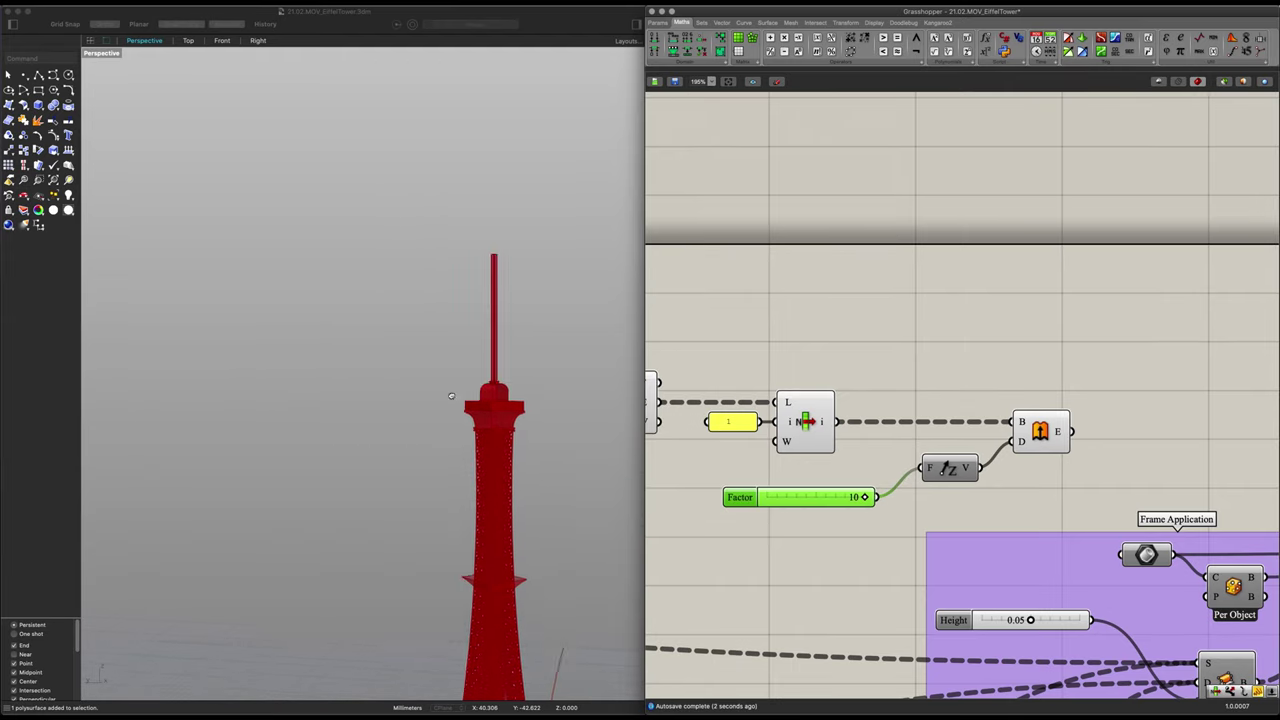
scroll(420, 300, "up", 8)
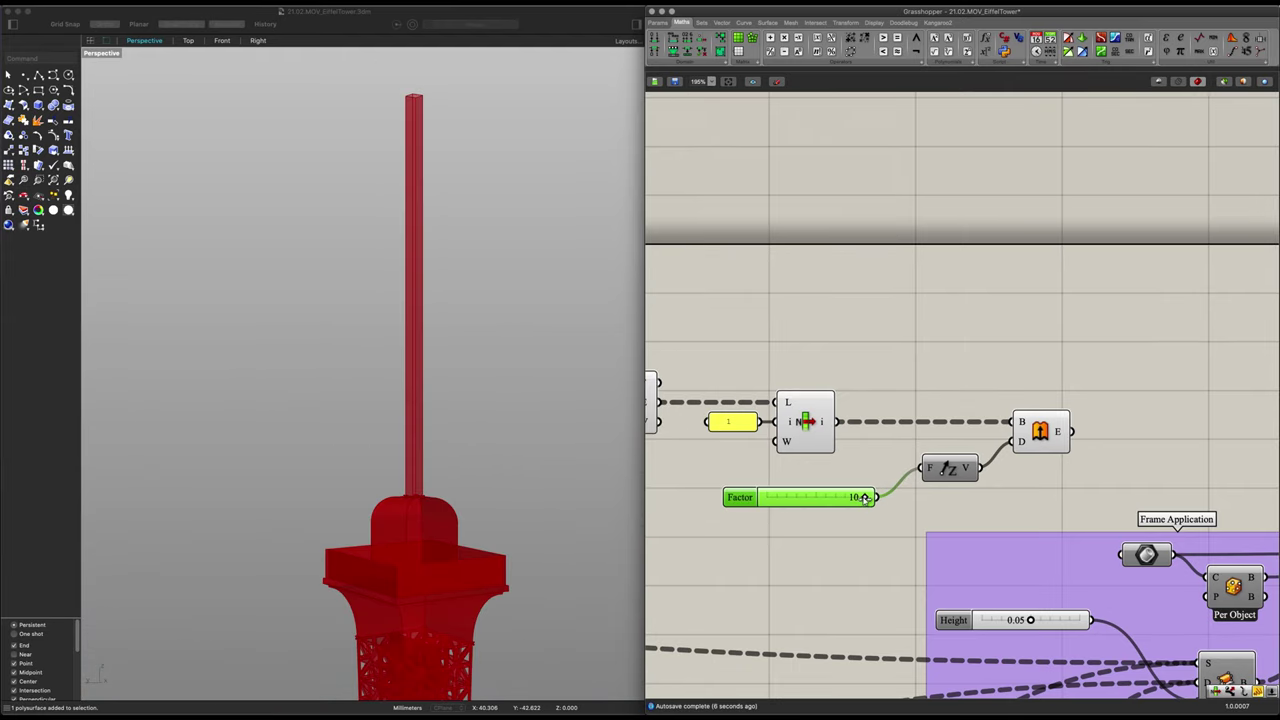
left_click_drag(865, 498, 1109, 426)
left_click(828, 535)
left_click(950, 470, "shift")
left_click(830, 506)
Group all components that build the tower's top and rod, from the corner List Items to Extrude
scroll(830, 506, "down", 1)
scroll(830, 506, "down", 6)
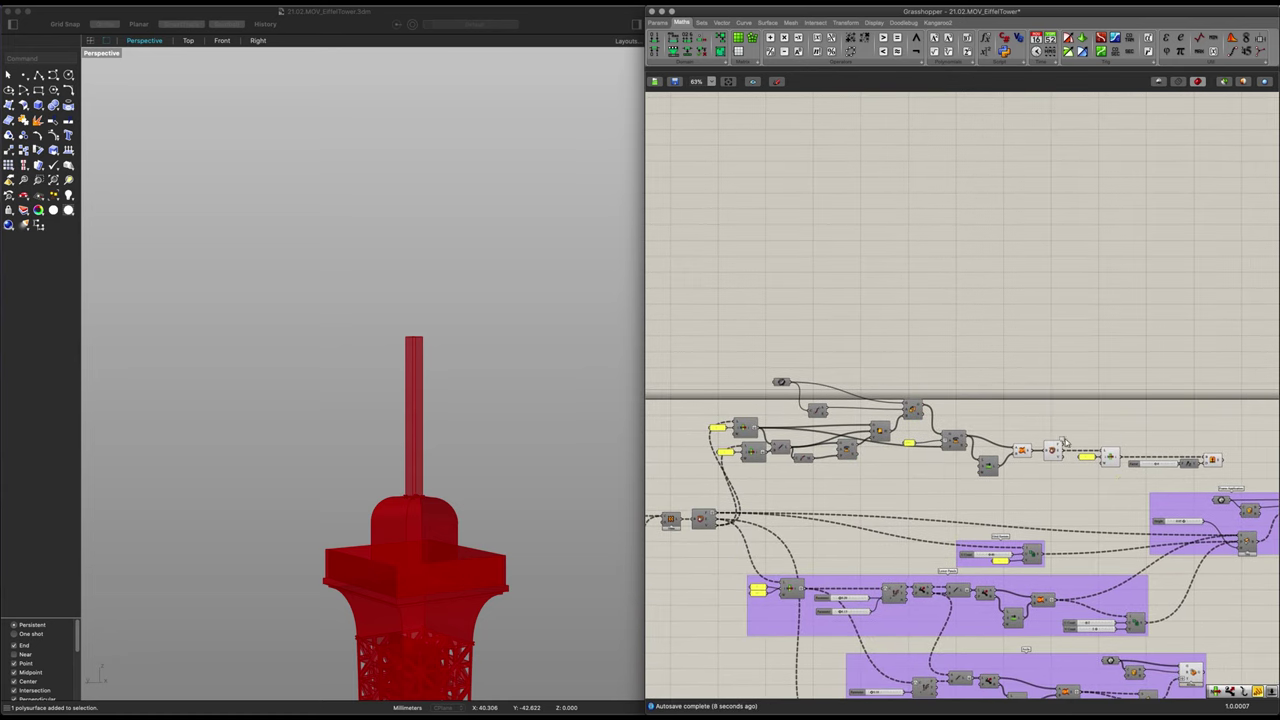
left_click_drag(1121, 491, 1028, 416)
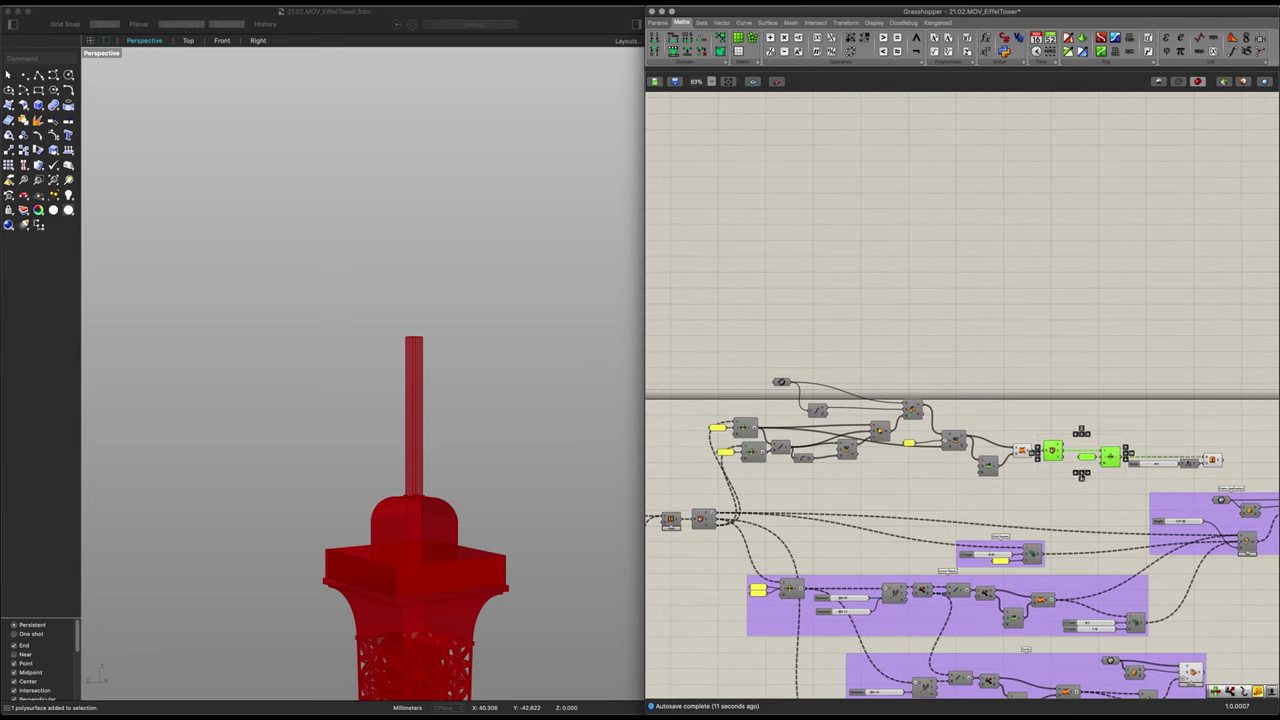
left_click(1068, 501)
scroll(965, 489, "down", 3)
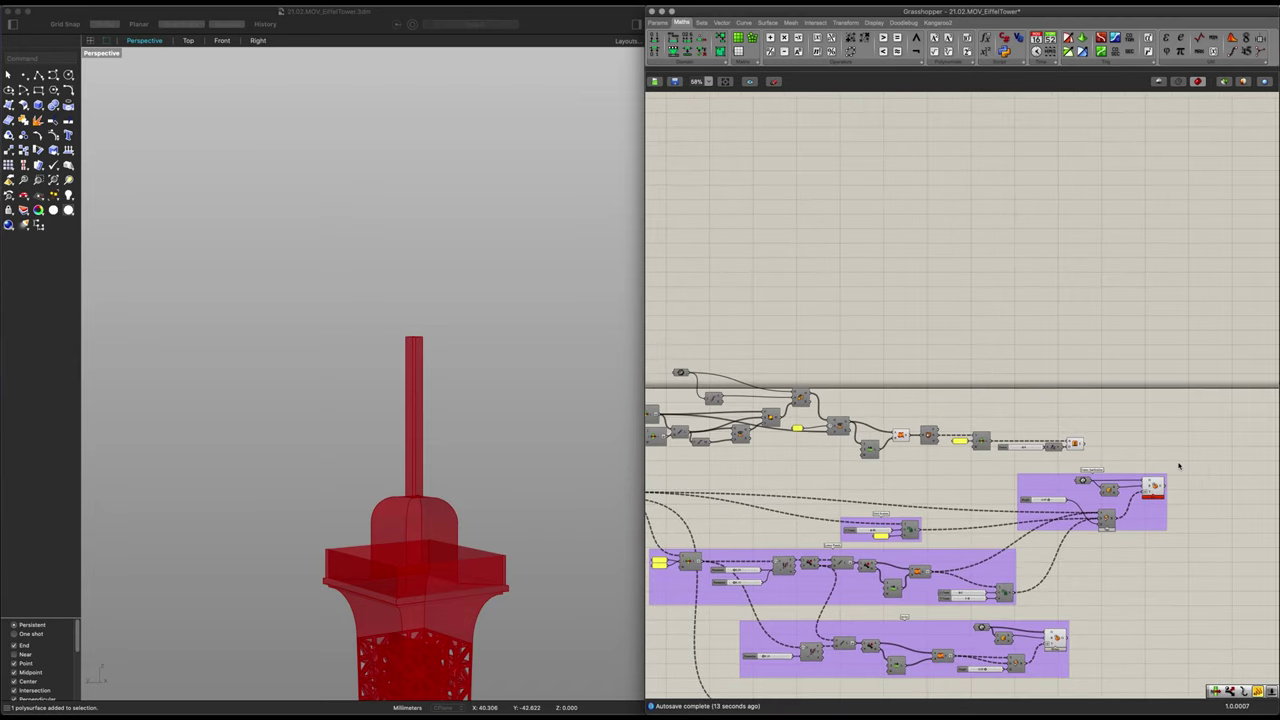
scroll(1179, 466, "down", 2)
left_click_drag(1178, 465, 792, 359)
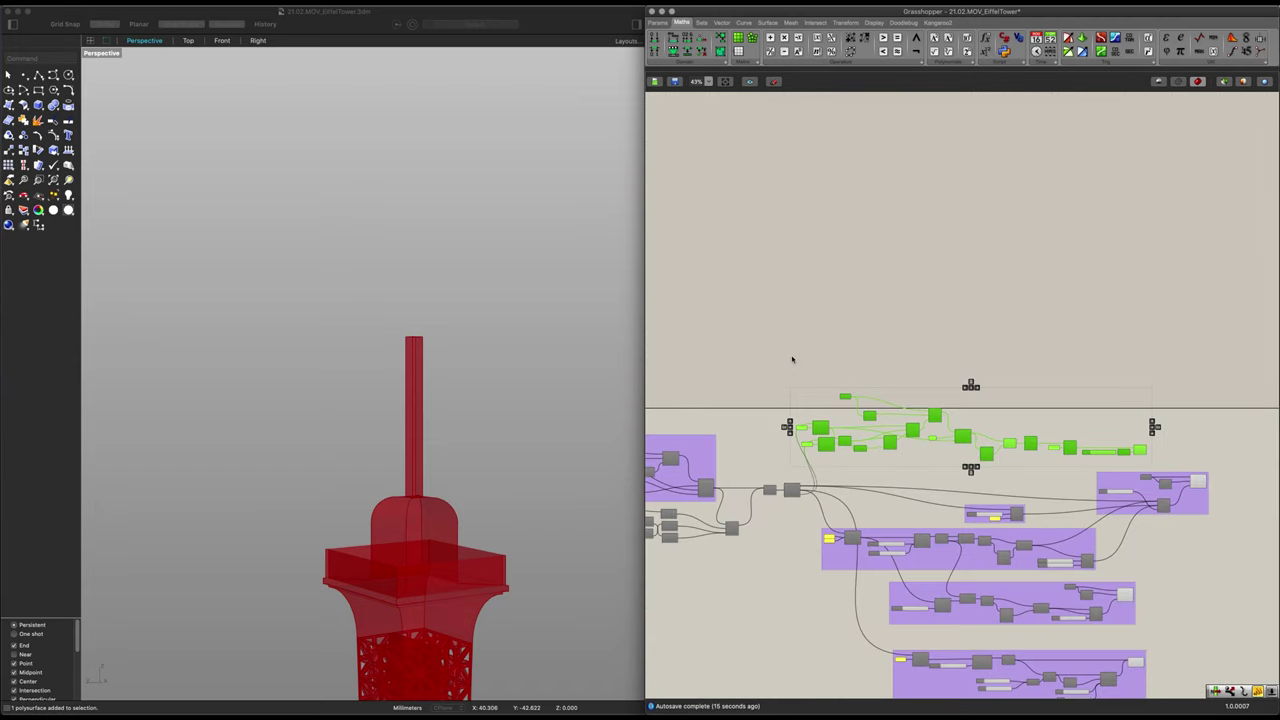
scroll(910, 452, "up", 5)
middle_click(924, 456)
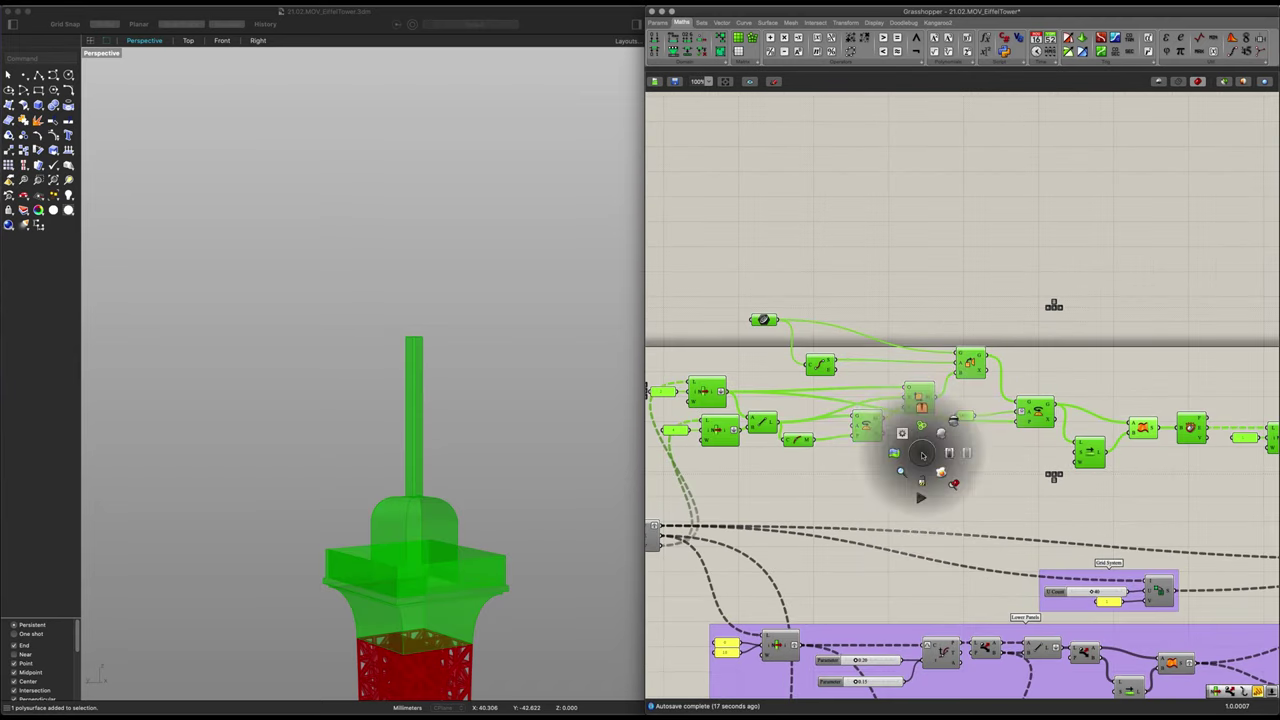
left_click(921, 427)
left_click(923, 438)
Name the new group Tower Rod and reposition it above the other component groups
right_click(927, 447)
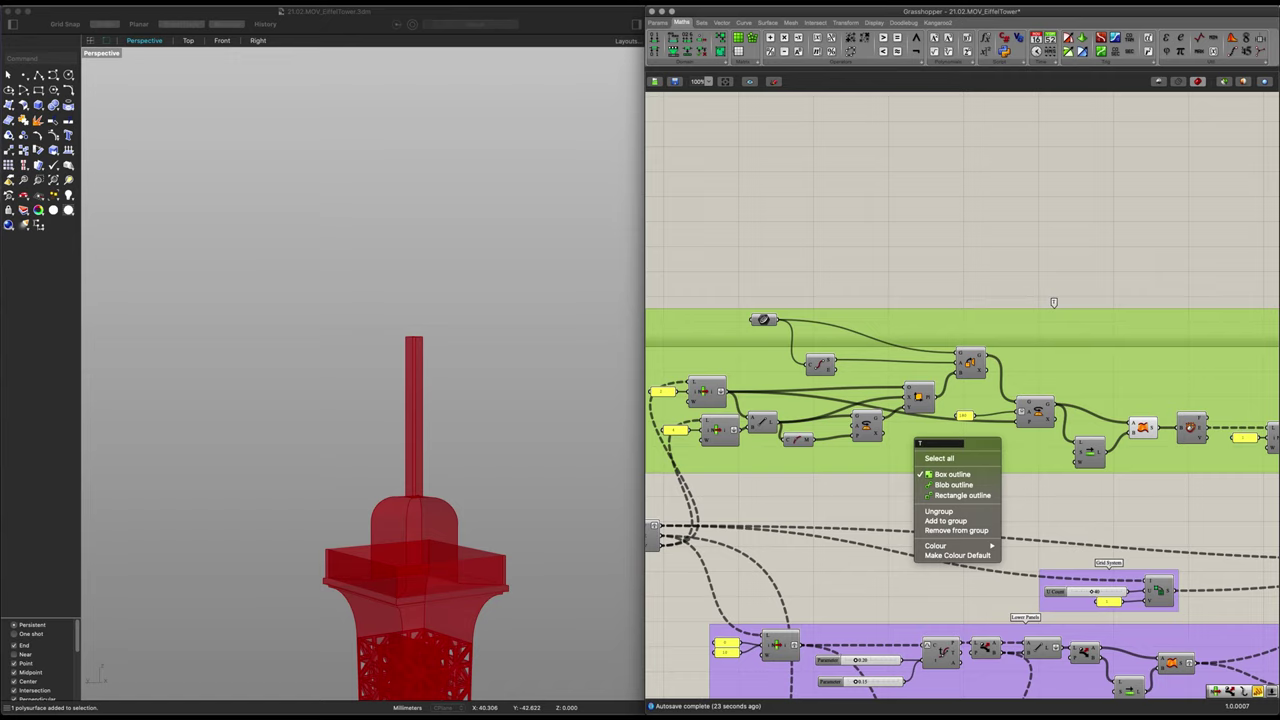
type("Tower Rod")
key("Return")
scroll(876, 413, "down", 3)
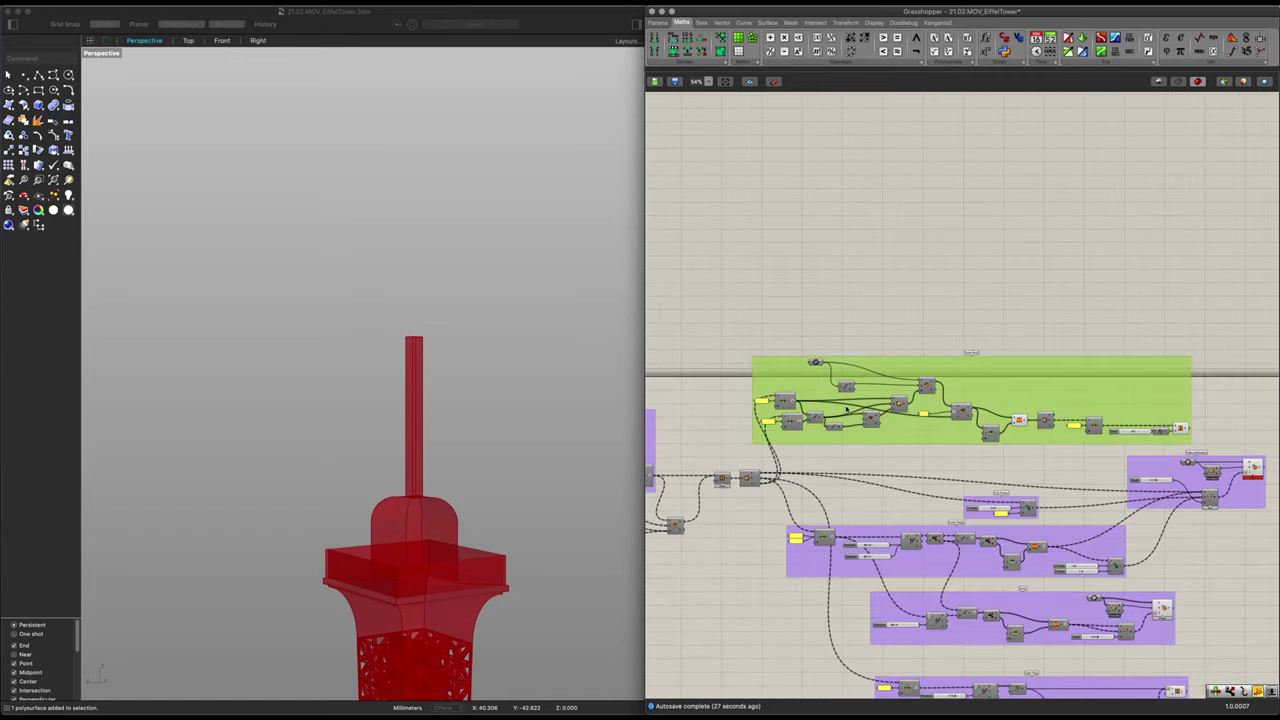
left_click_drag(852, 403, 863, 398)
left_click(853, 445)
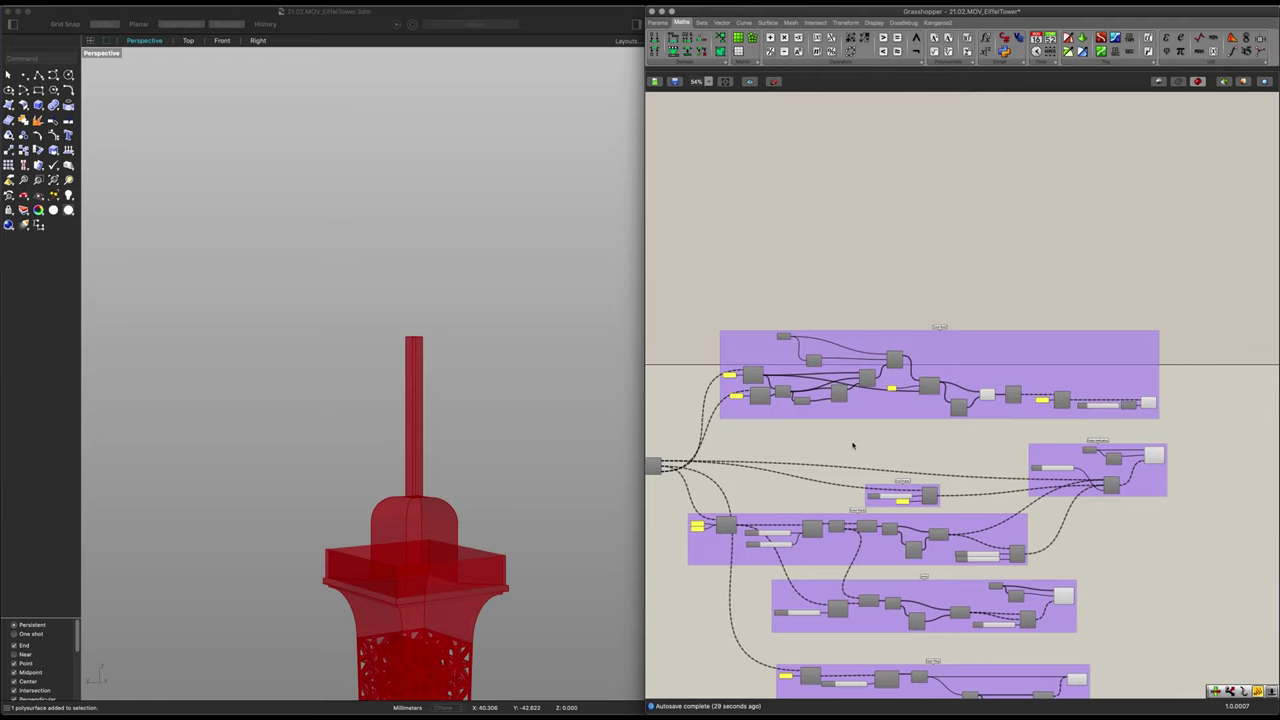
Examine the complete tower, from the rod and lattice shaft down to the legs
scroll(474, 542, "down", 10)
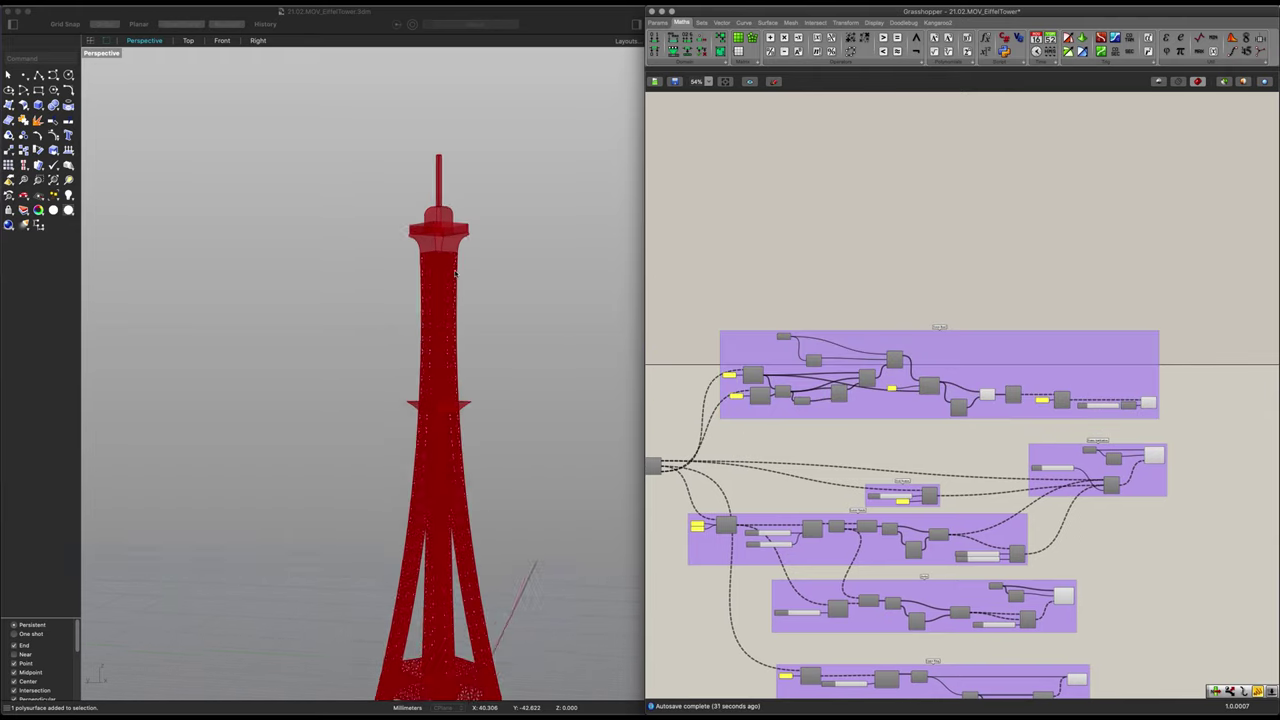
right_click_drag(454, 336, 417, 308)
scroll(416, 308, "up", 10)
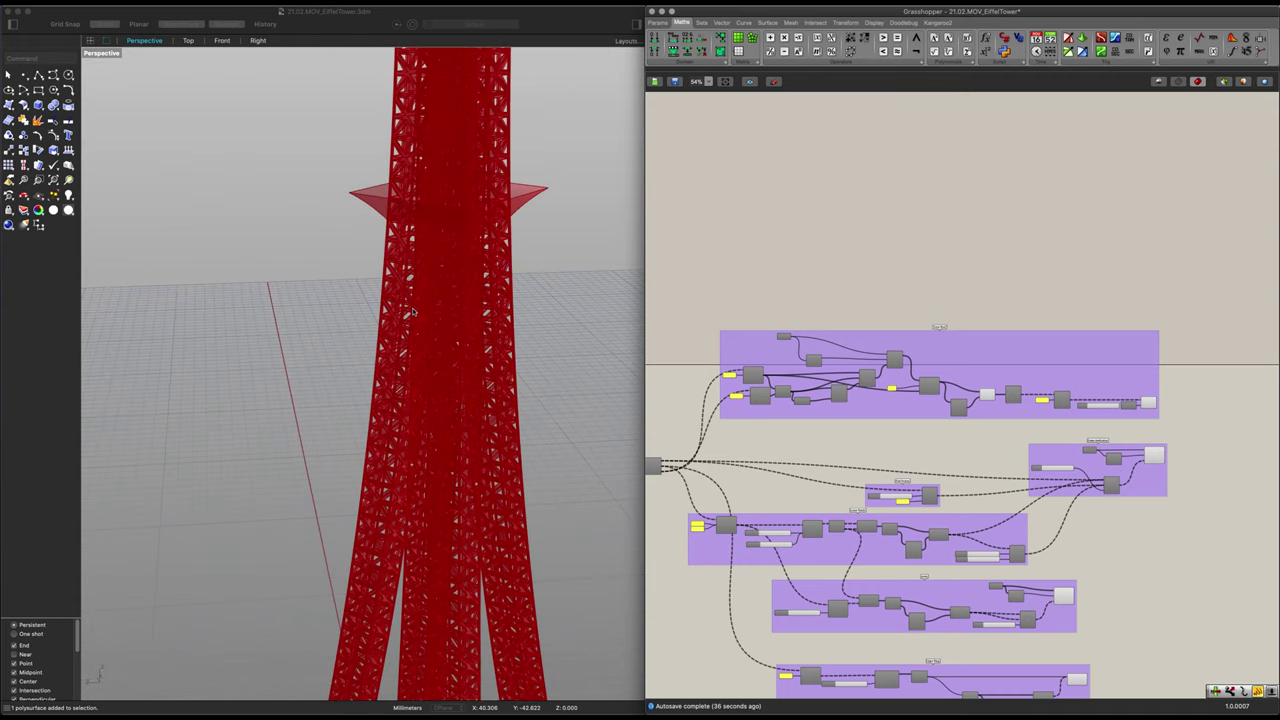
scroll(416, 308, "down", 8)
scroll(943, 437, "down", 4)
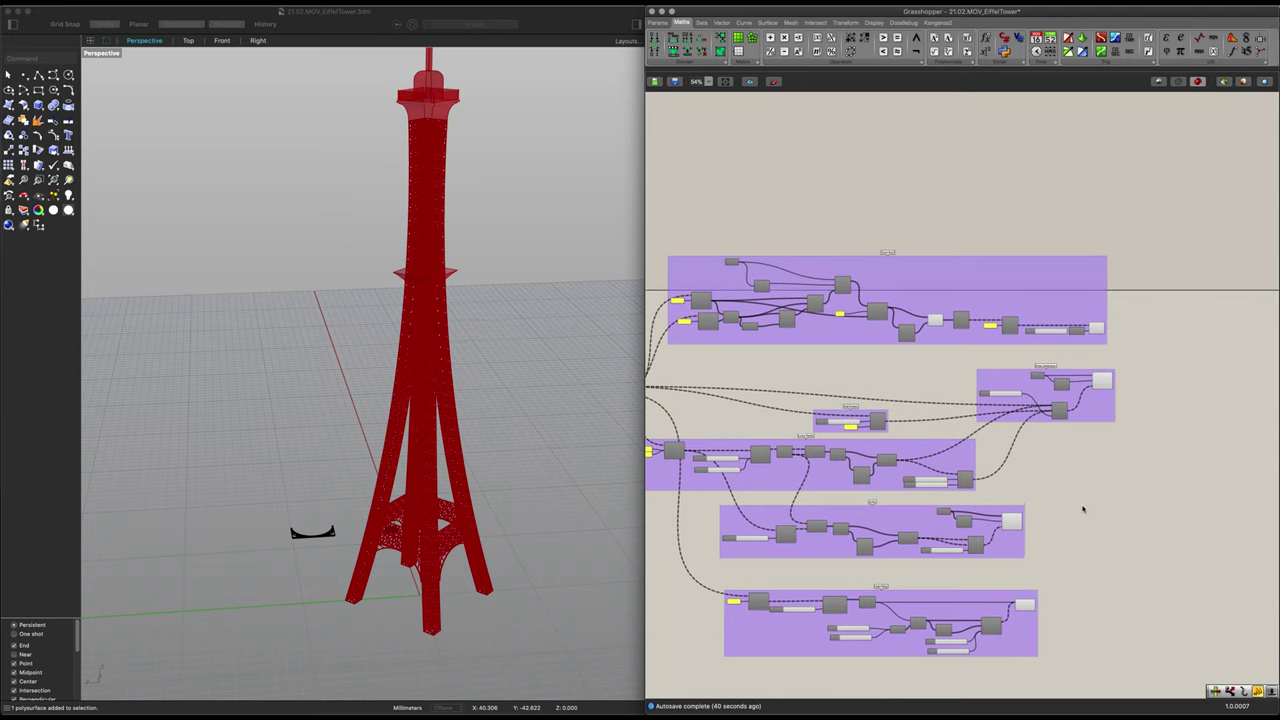
Add a Custom Preview component and a Colour Swatch in the empty area beside the finished groups
right_click_drag(1083, 507, 1035, 490)
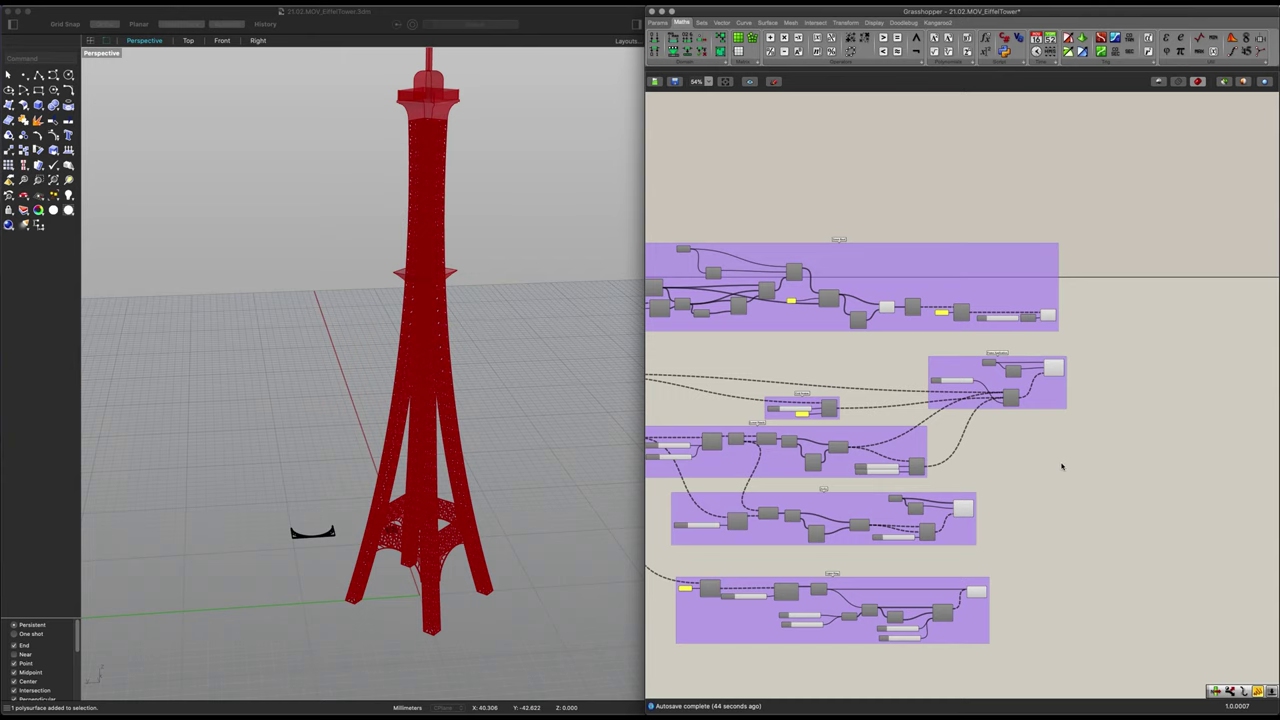
scroll(1062, 466, "up", 5)
double_click(950, 456)
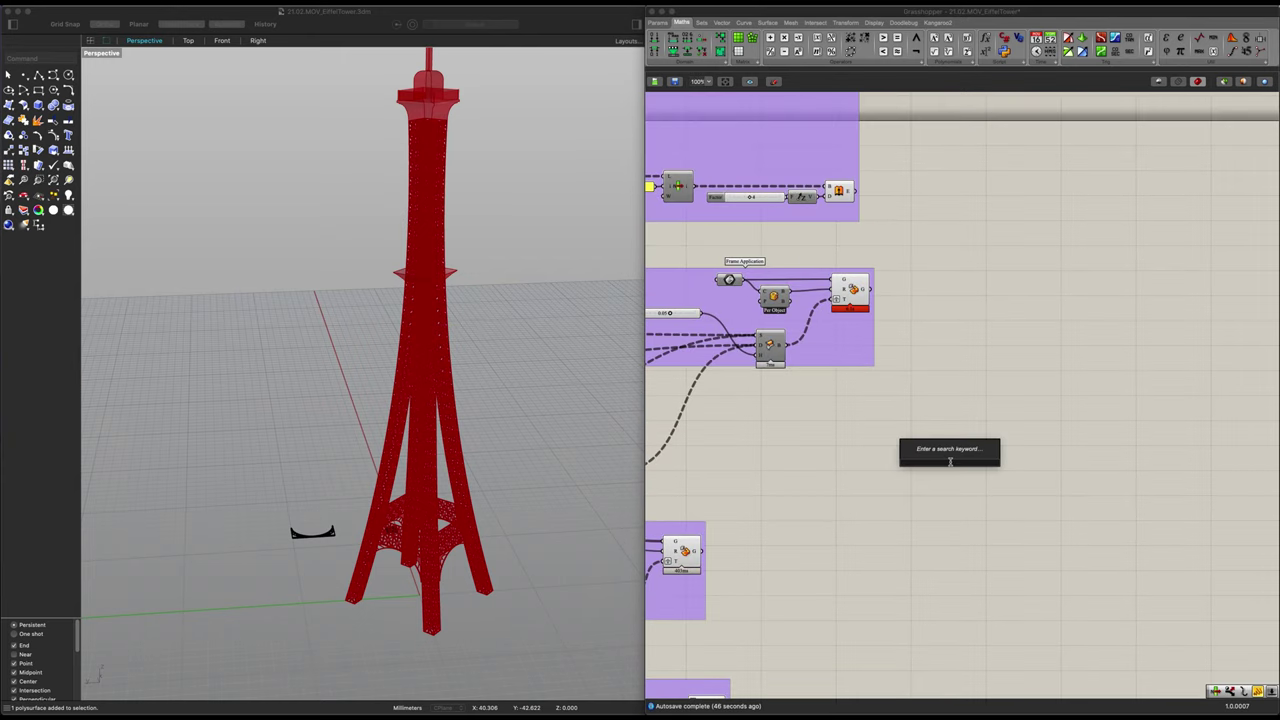
type("cust")
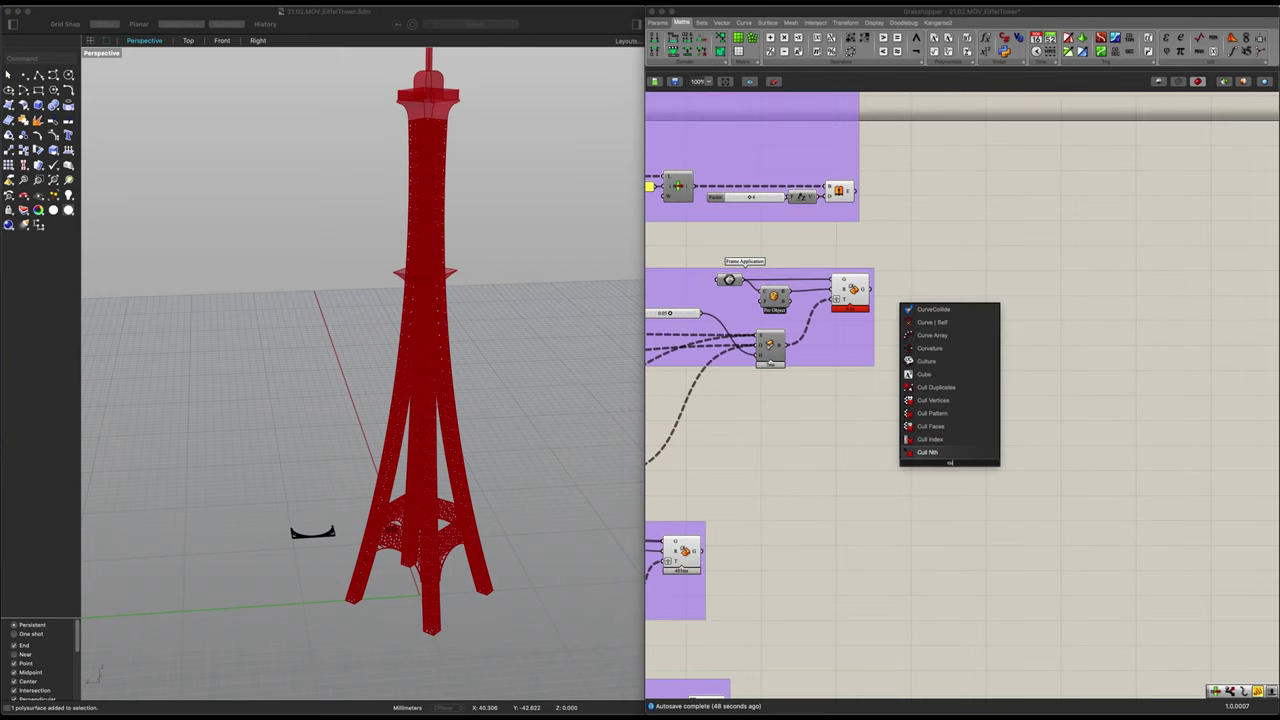
key("Return")
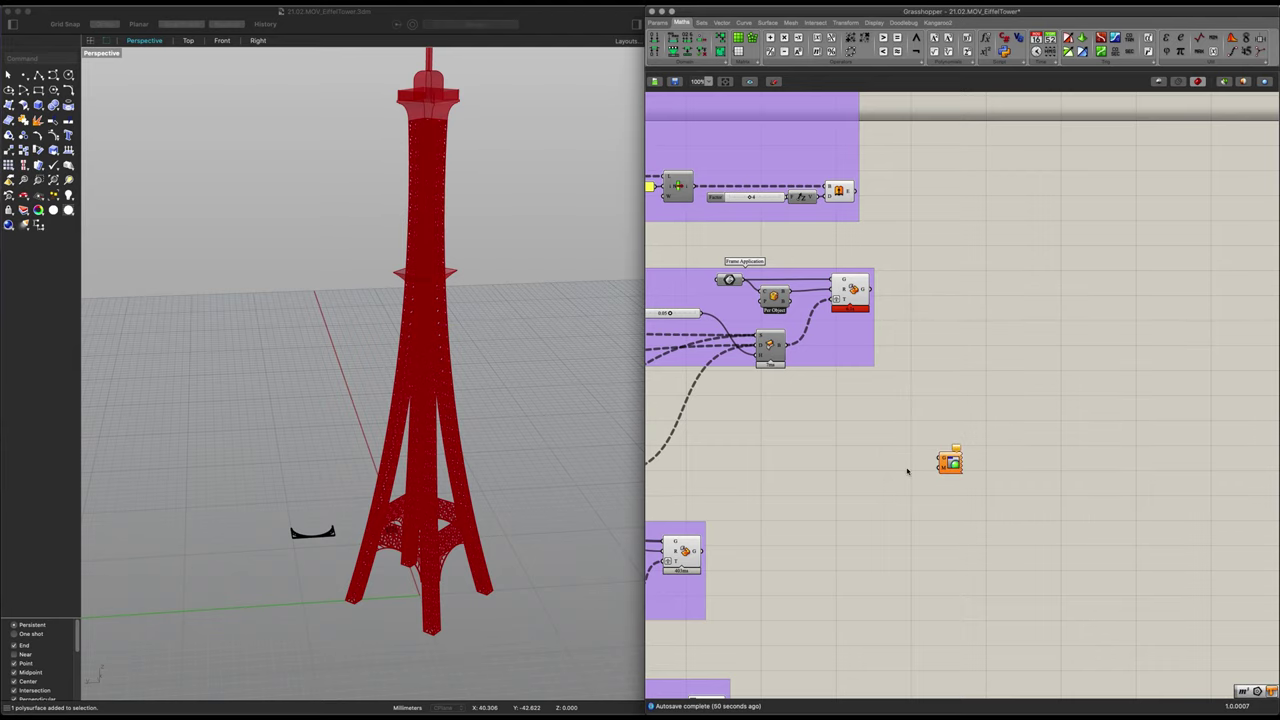
double_click(907, 471)
type("swatch")
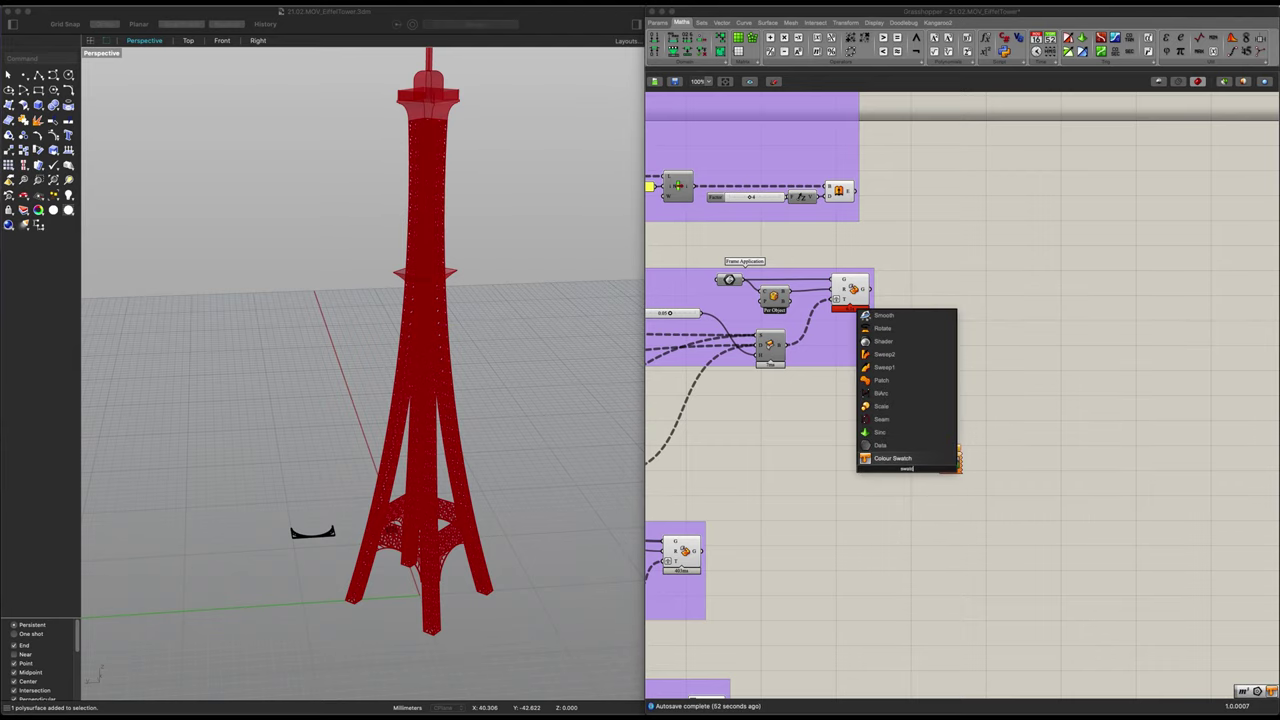
key("Return")
scroll(938, 481, "up", 5)
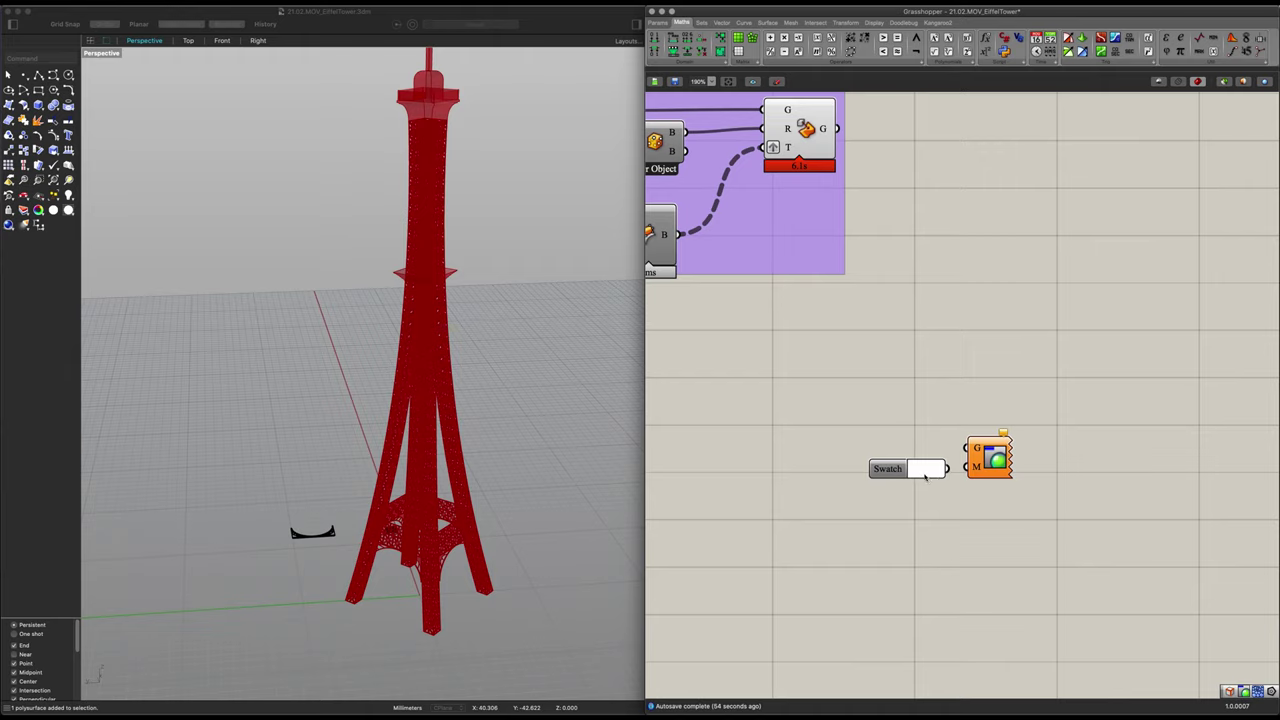
left_click(925, 470)
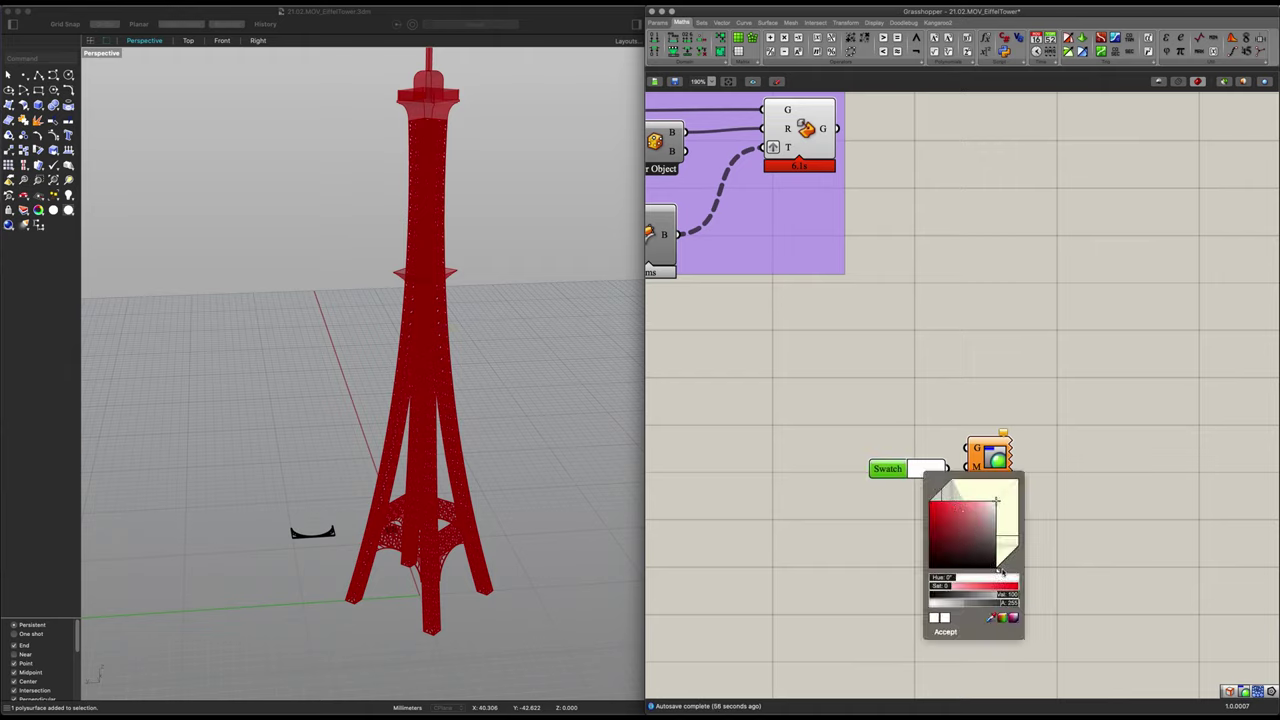
double_click(977, 578)
type("50")
key("Return")
key("Escape")
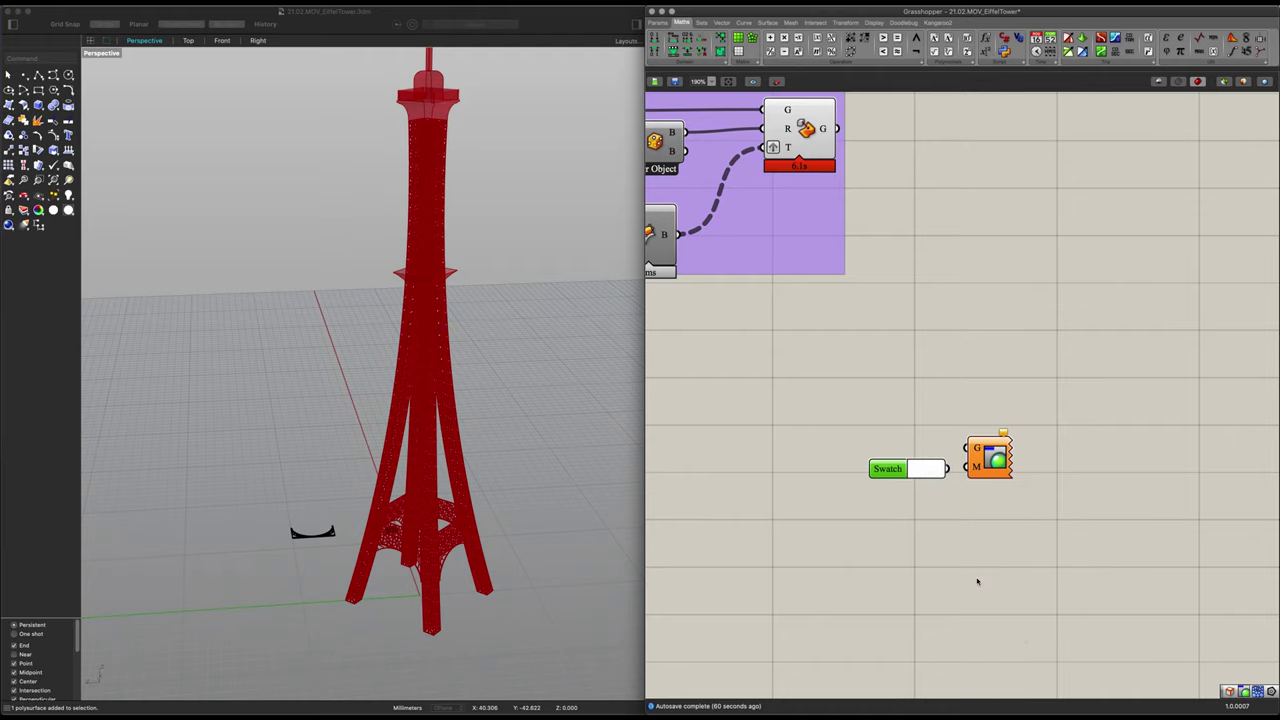
Set the Colour Swatch to a fully saturated bright yellow
left_click(931, 469)
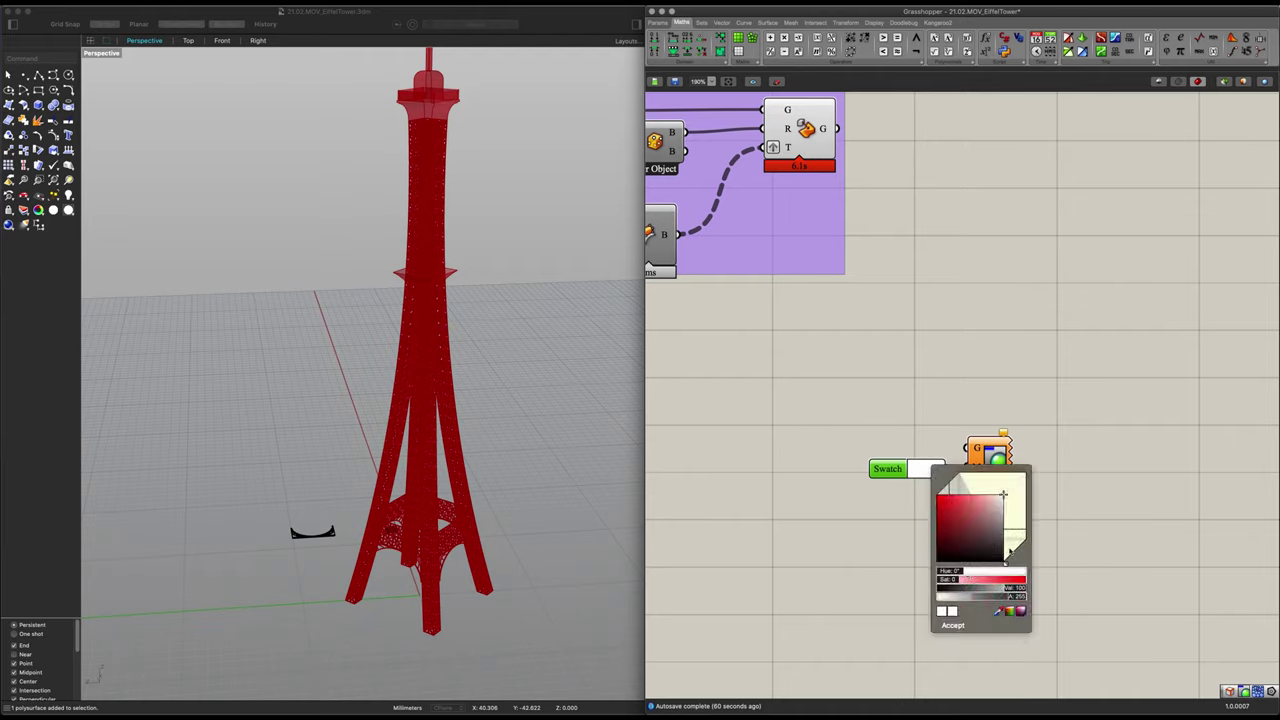
left_click(996, 515)
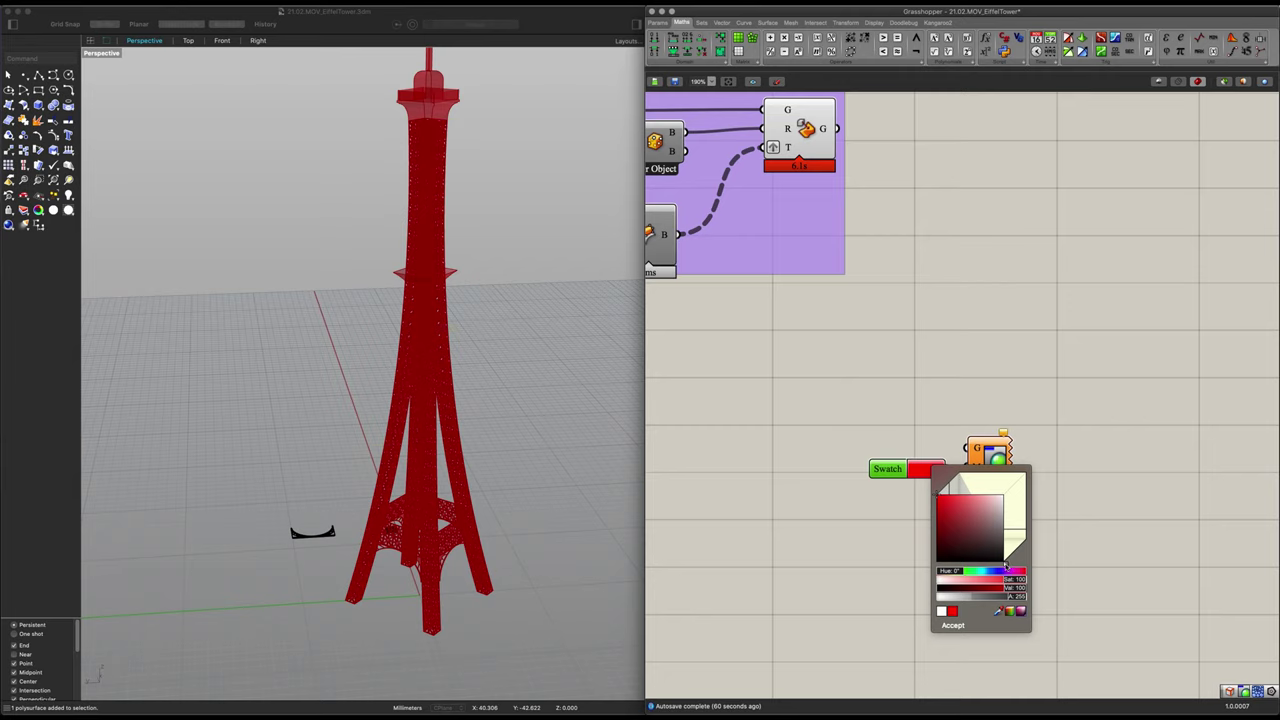
left_click_drag(1006, 563, 1011, 561)
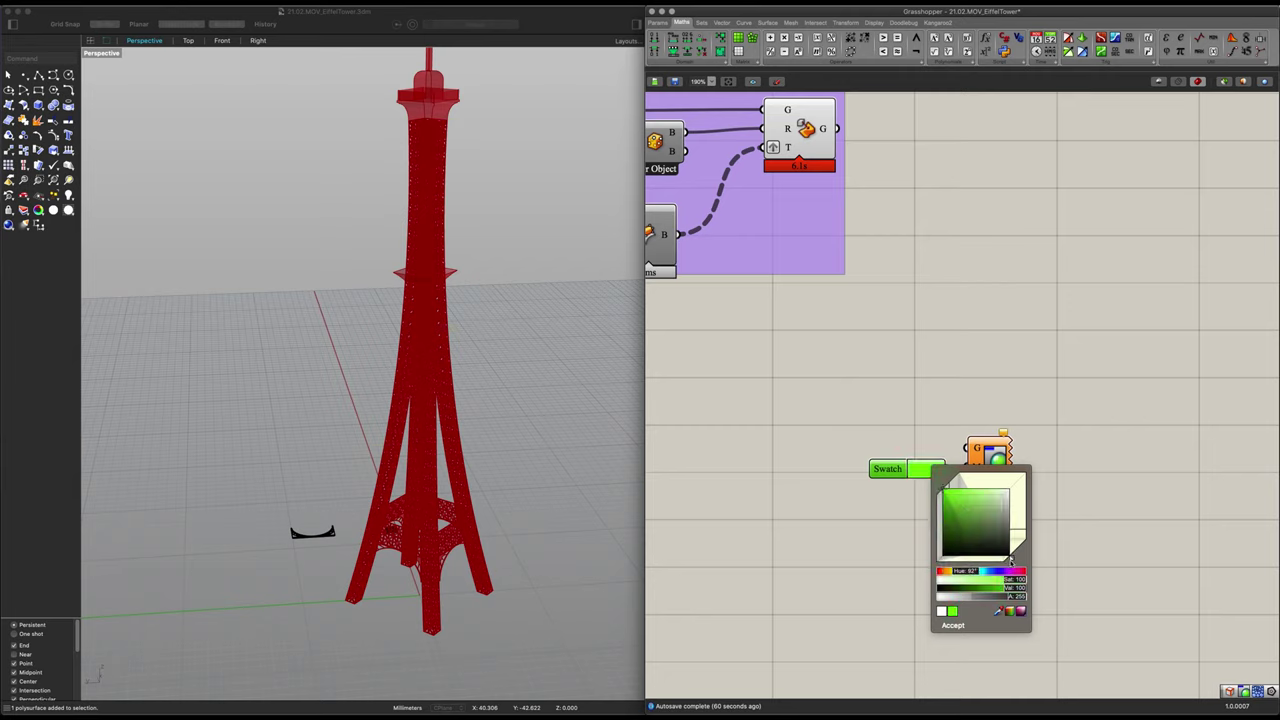
scroll(1010, 562, "down", 3)
scroll(1010, 562, "down", 3)
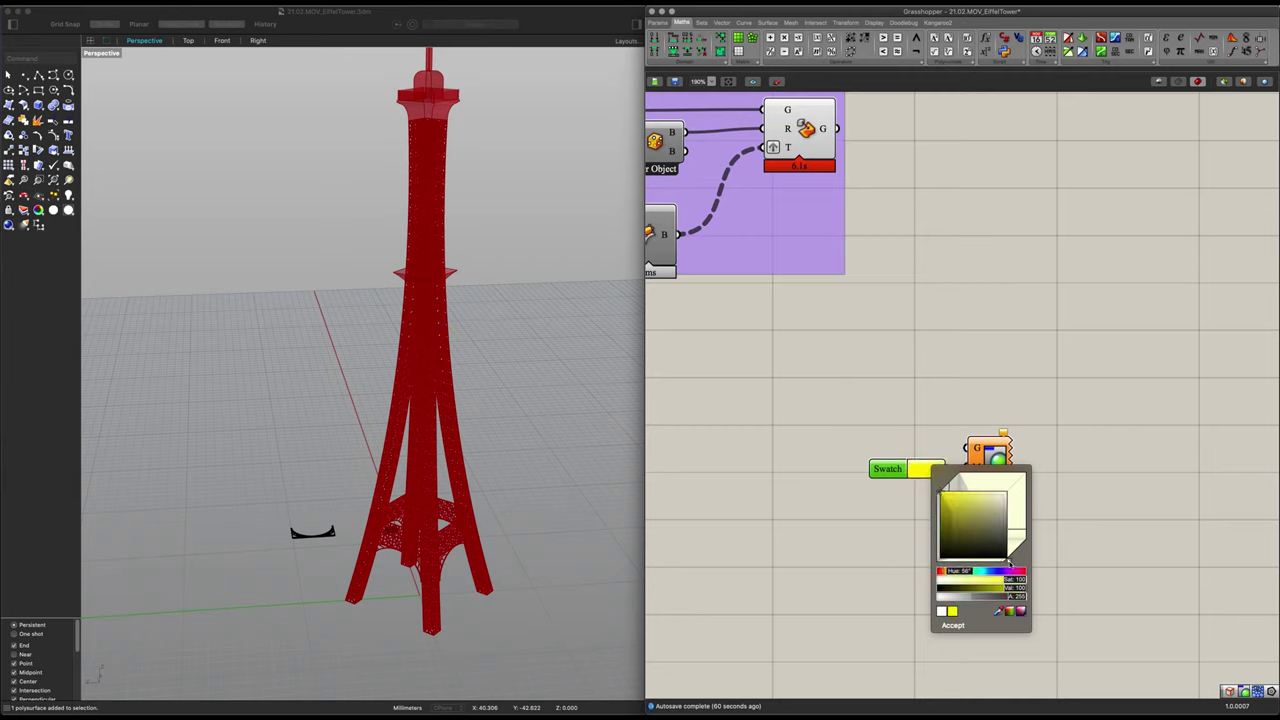
scroll(1009, 562, "down", 2)
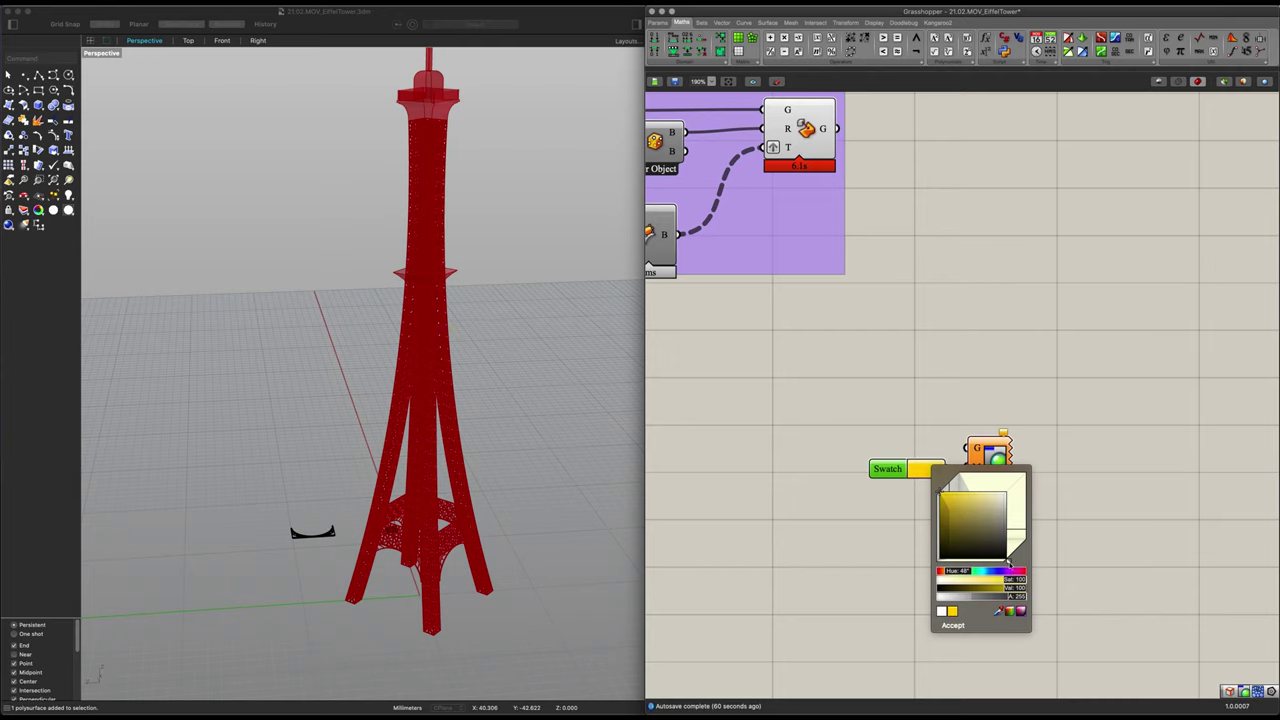
scroll(1009, 562, "up", 2)
left_click(1102, 554)
Connect the swatch to Custom Preview's M input and feed the tower top's surface and the rod's Extrude into its G input
left_click_drag(948, 469, 1031, 364)
scroll(985, 346, "down", 4)
right_click_drag(857, 192, 958, 346)
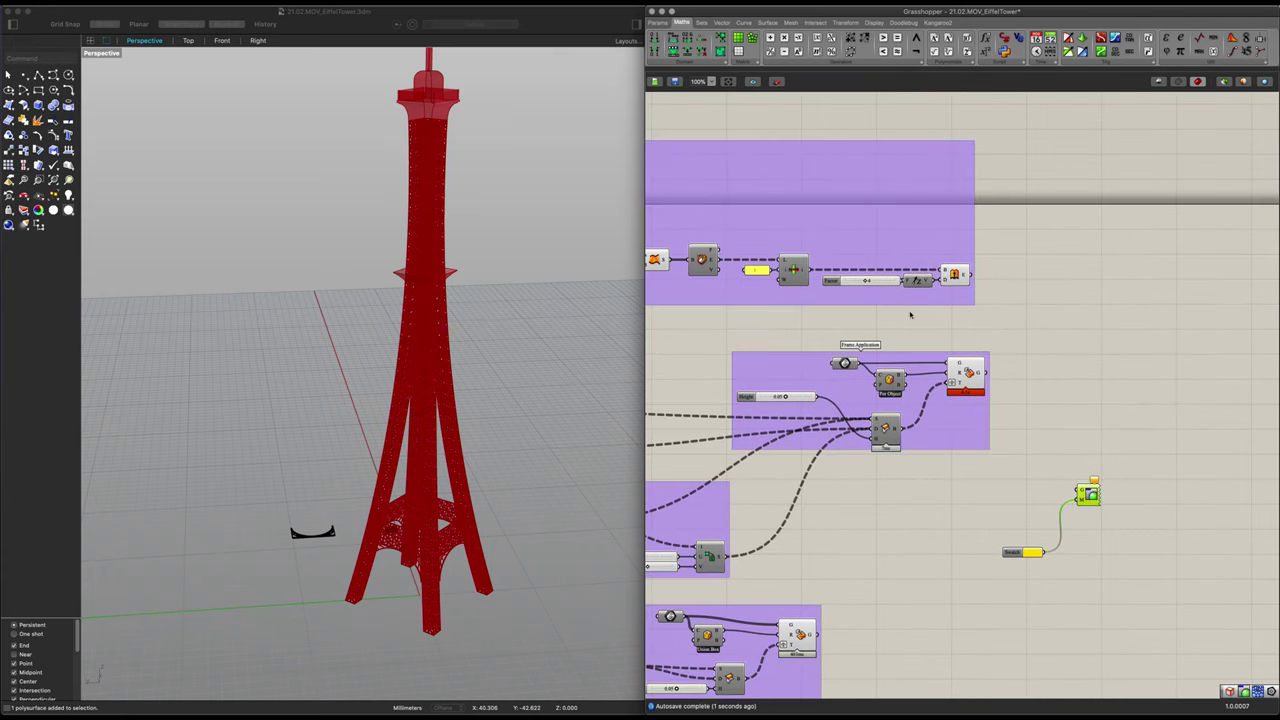
right_click_drag(819, 374, 901, 376)
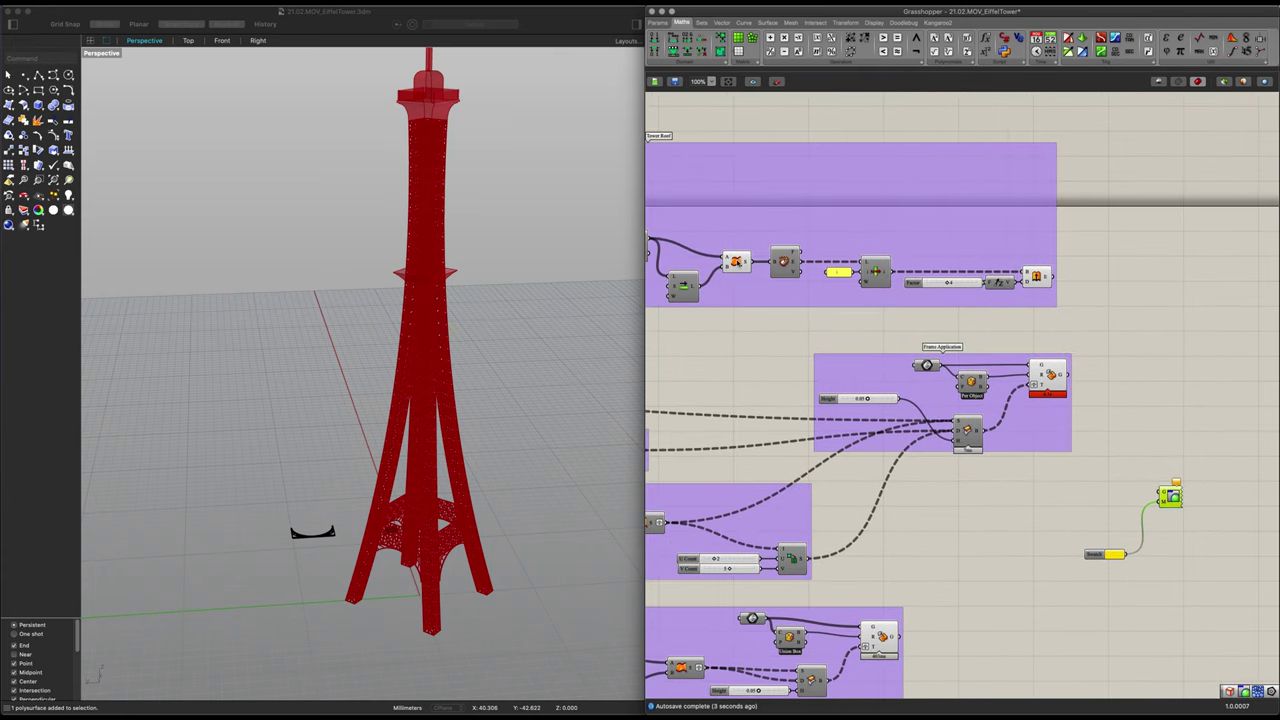
left_click(738, 263)
left_click_drag(753, 262, 1163, 492)
left_click_drag(1060, 283, 1163, 492)
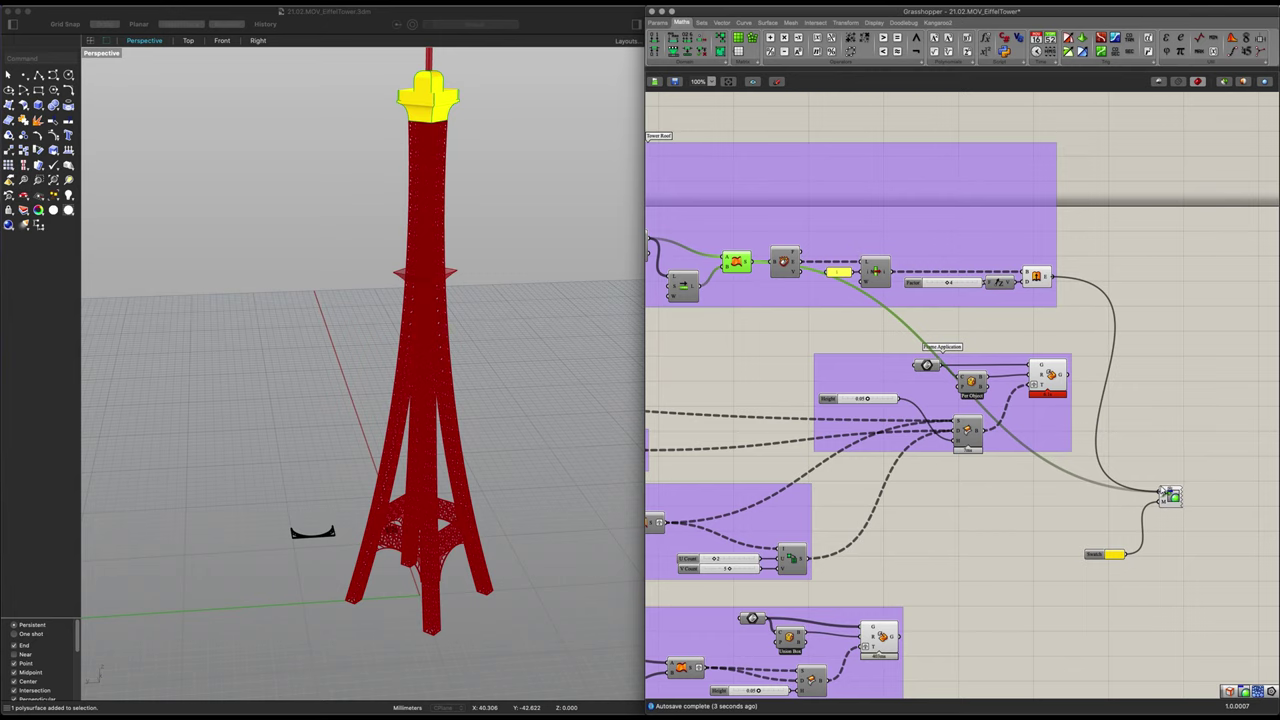
Add the Frame Application, arch and middle platform outputs to Custom Preview's G input, and line up the swatch with its M input
left_click(1051, 375)
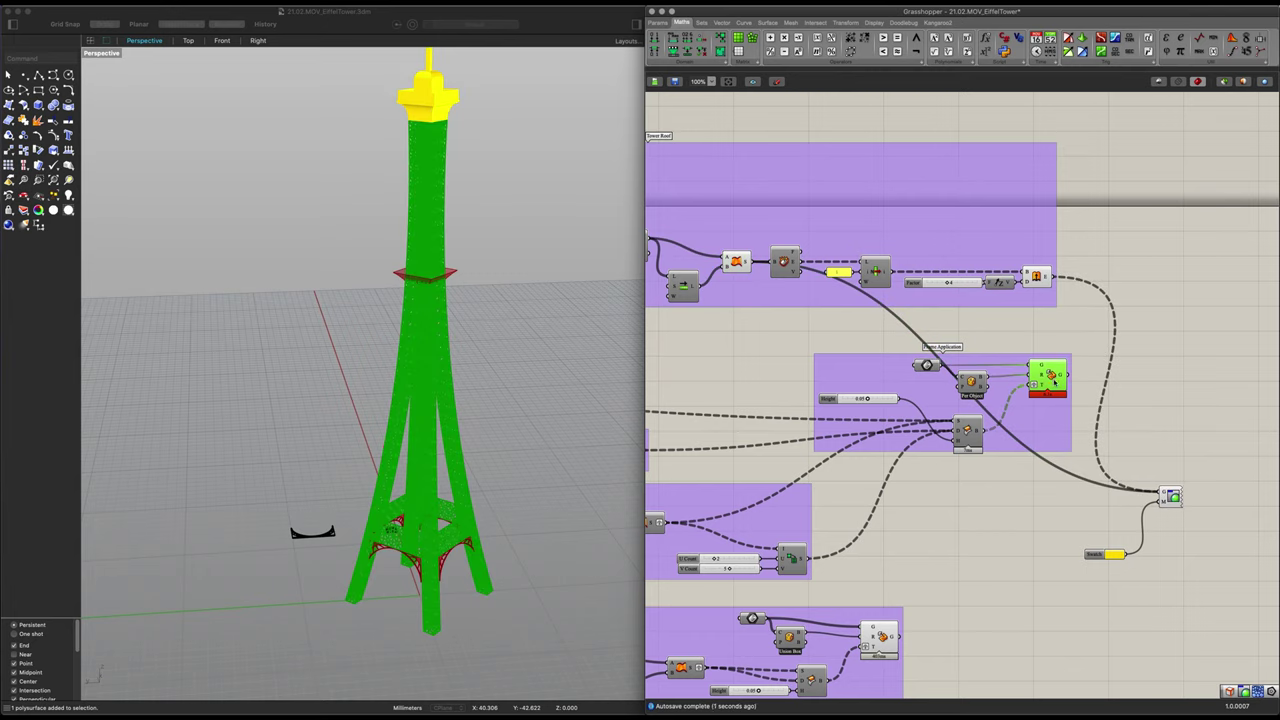
left_click_drag(1070, 375, 1157, 490)
left_click_drag(1070, 377, 1160, 493)
scroll(908, 555, "down", 4)
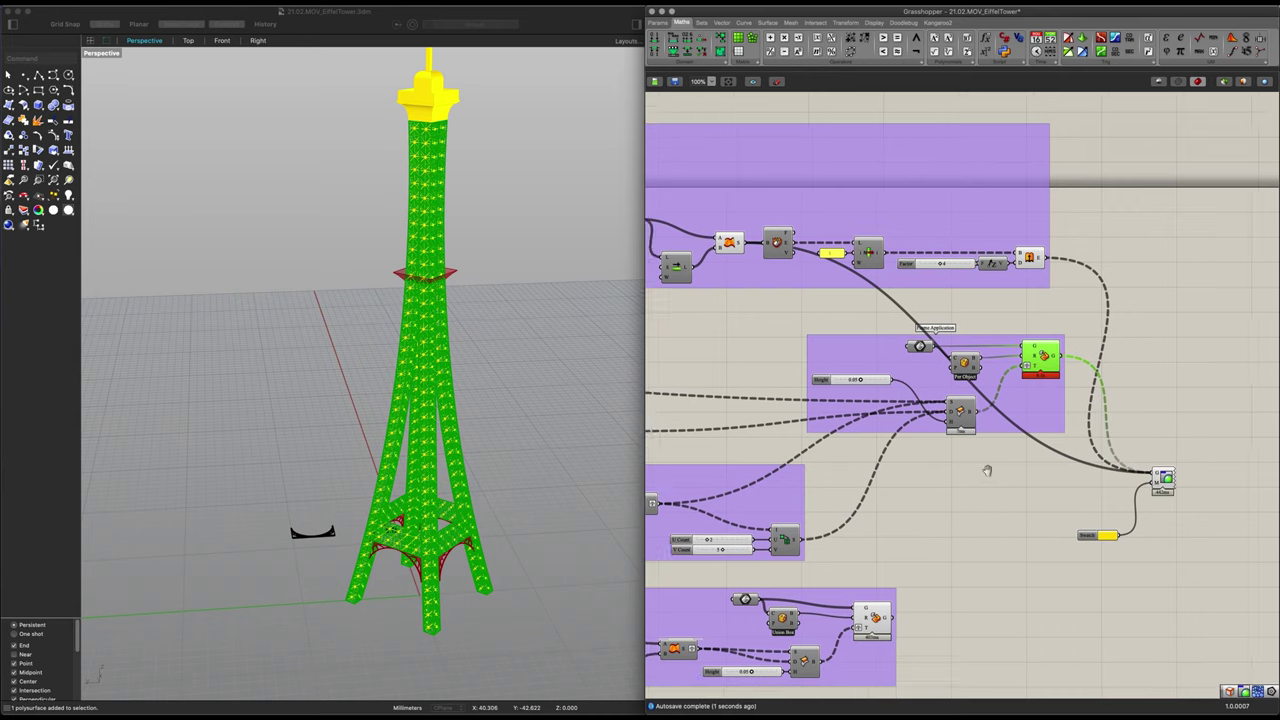
scroll(900, 528, "up", 4)
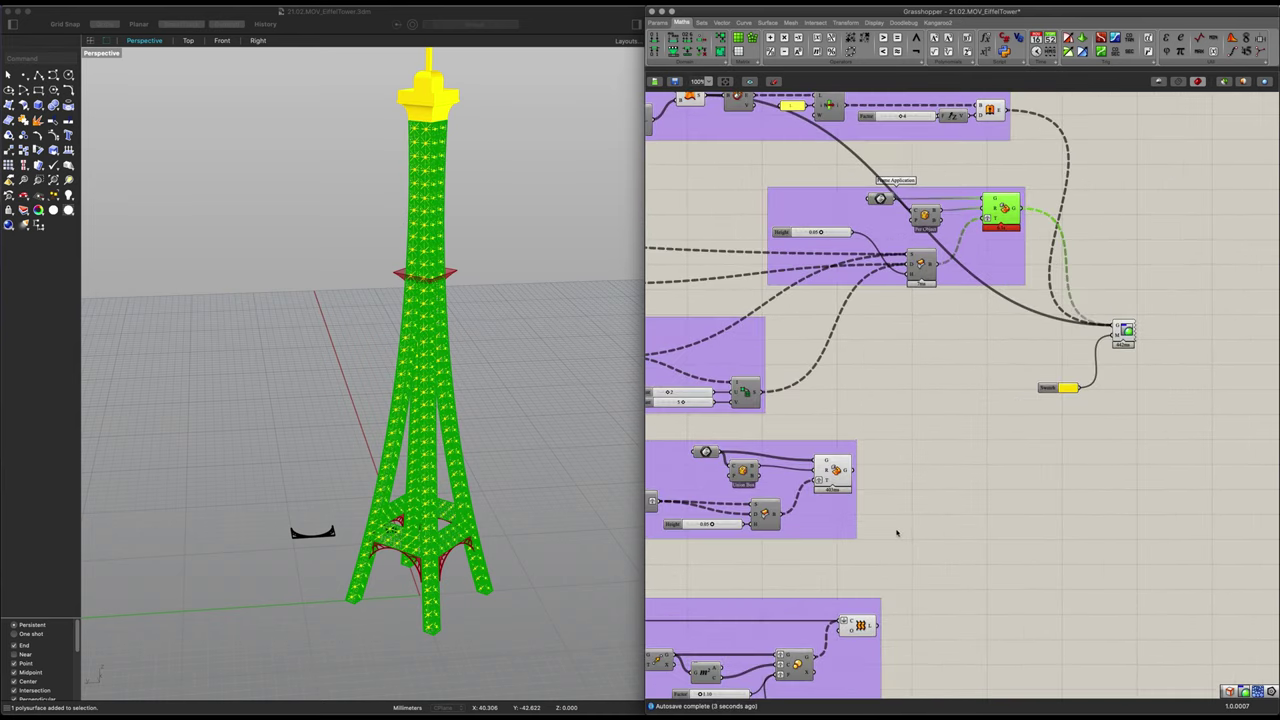
left_click(833, 470)
left_click_drag(856, 470, 1117, 328)
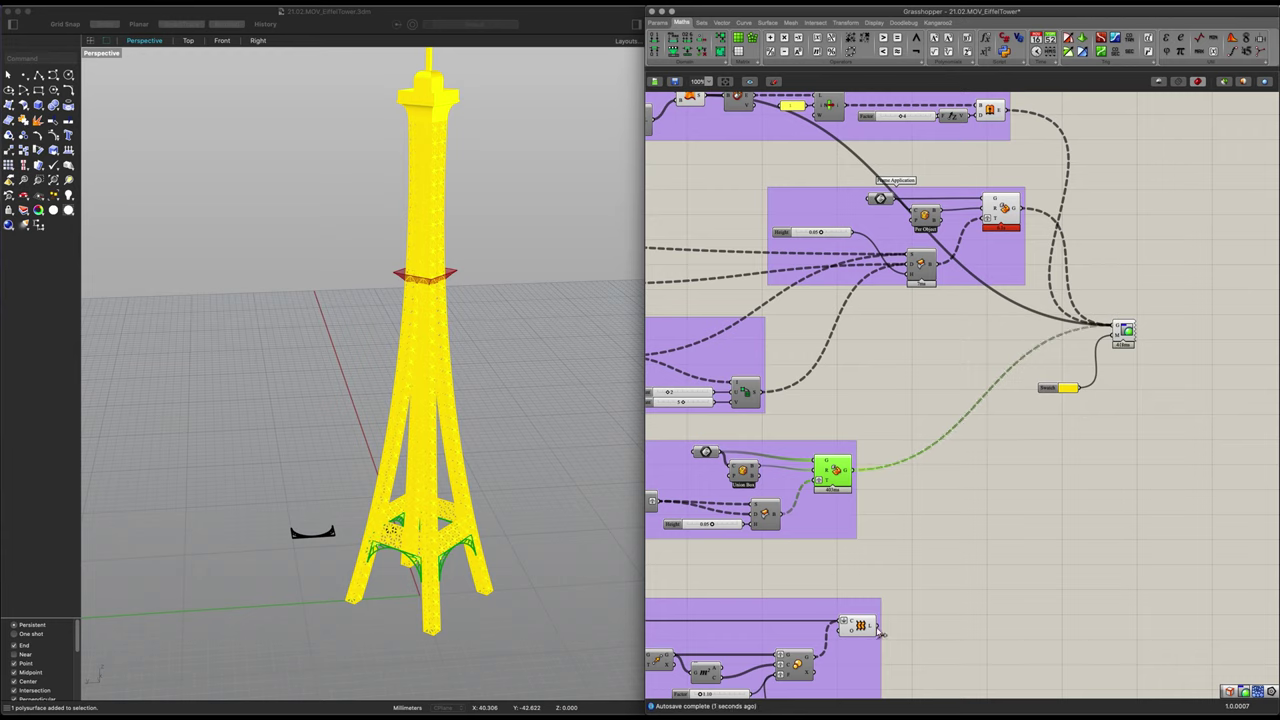
left_click_drag(880, 627, 1116, 328)
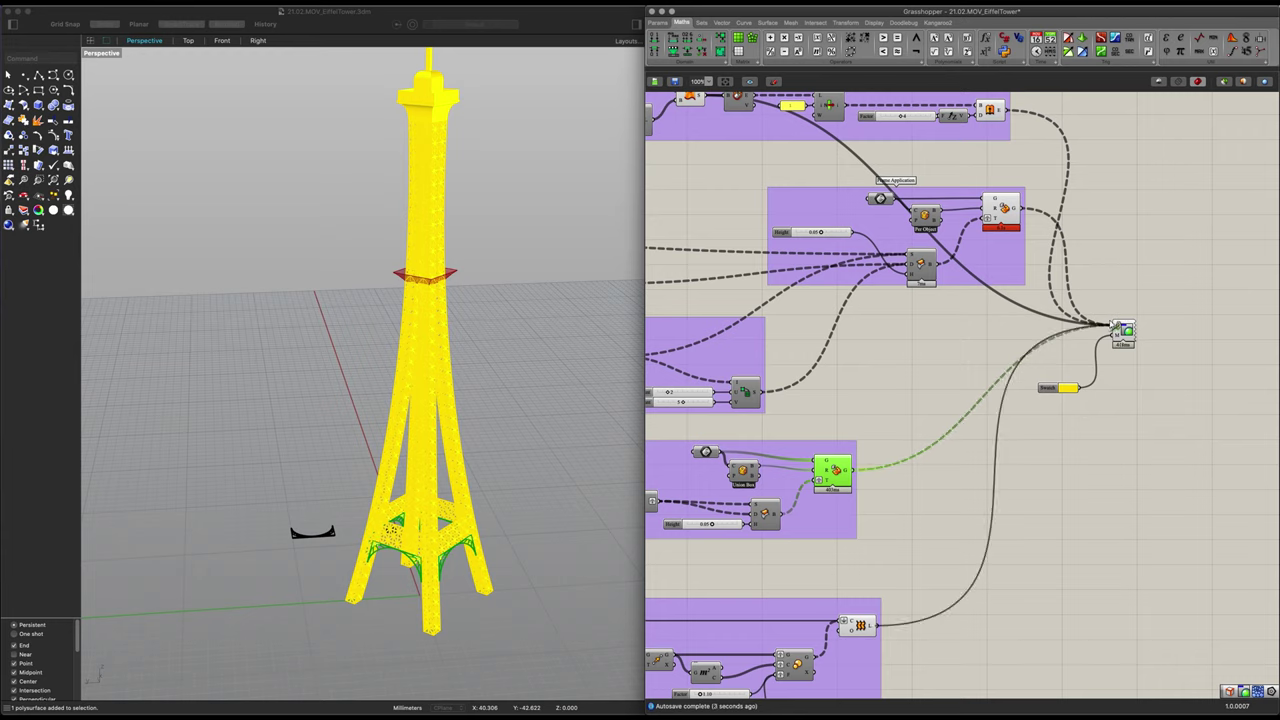
left_click(1138, 379)
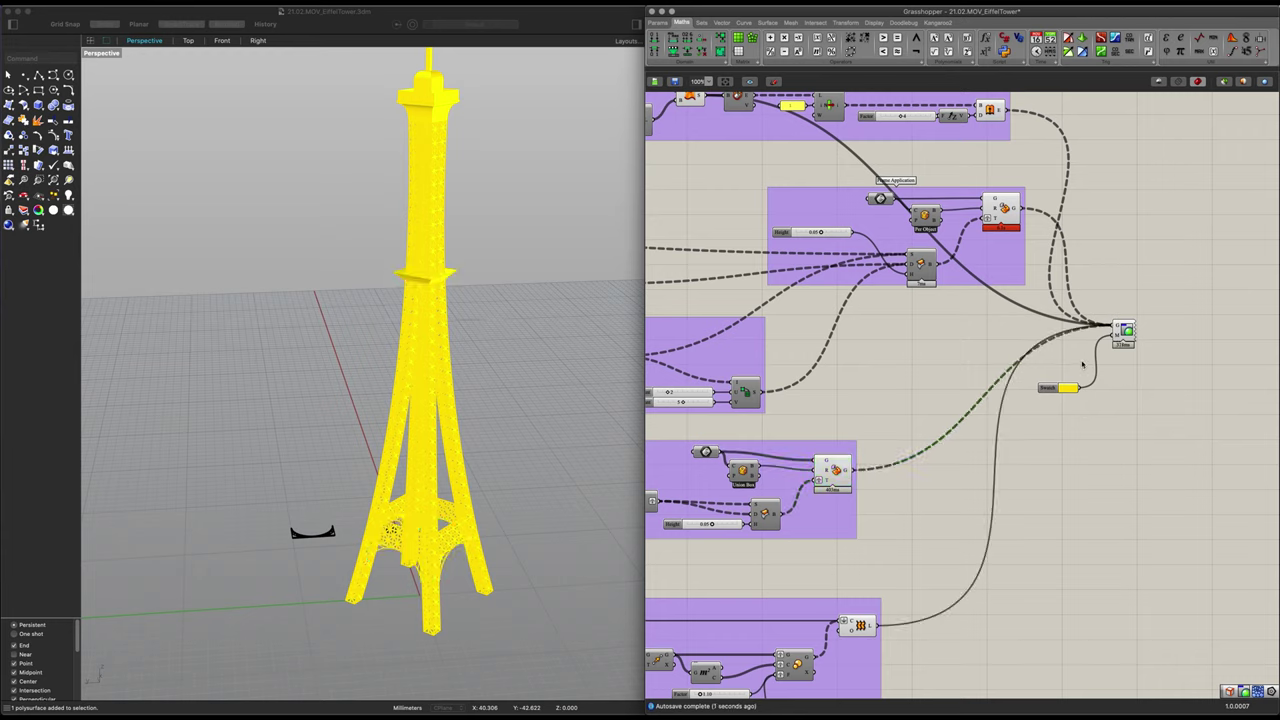
left_click_drag(1067, 394, 1082, 336)
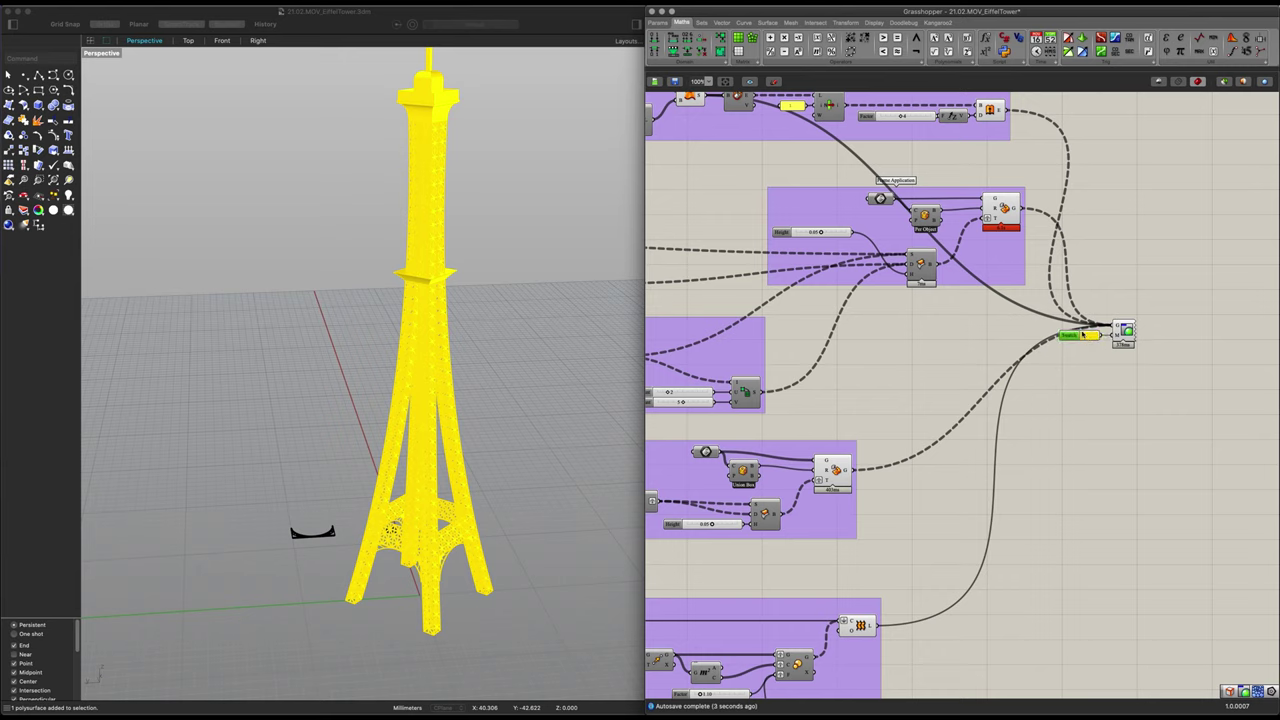
Hide the default preview of the frame and arch morph components, the rod's Extrude and the platform's Loft
left_click(1000, 212)
left_click(988, 110)
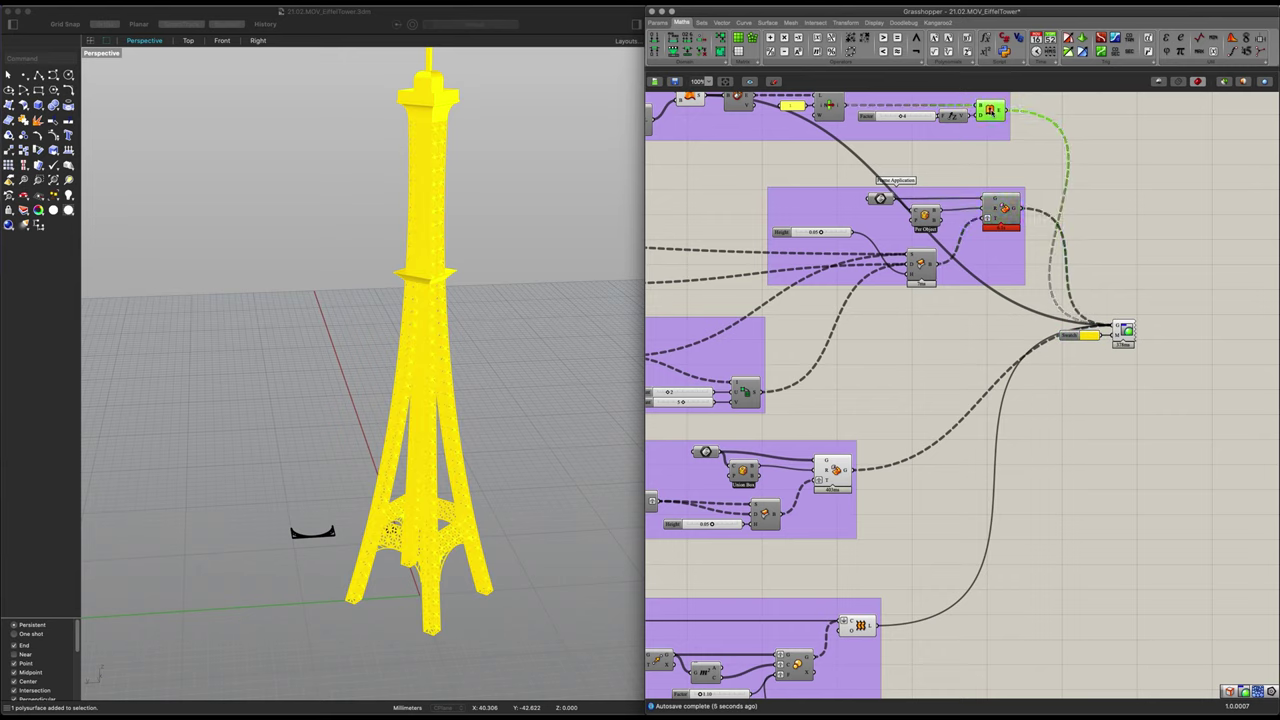
left_click(833, 470)
left_click(858, 625)
left_click(908, 531)
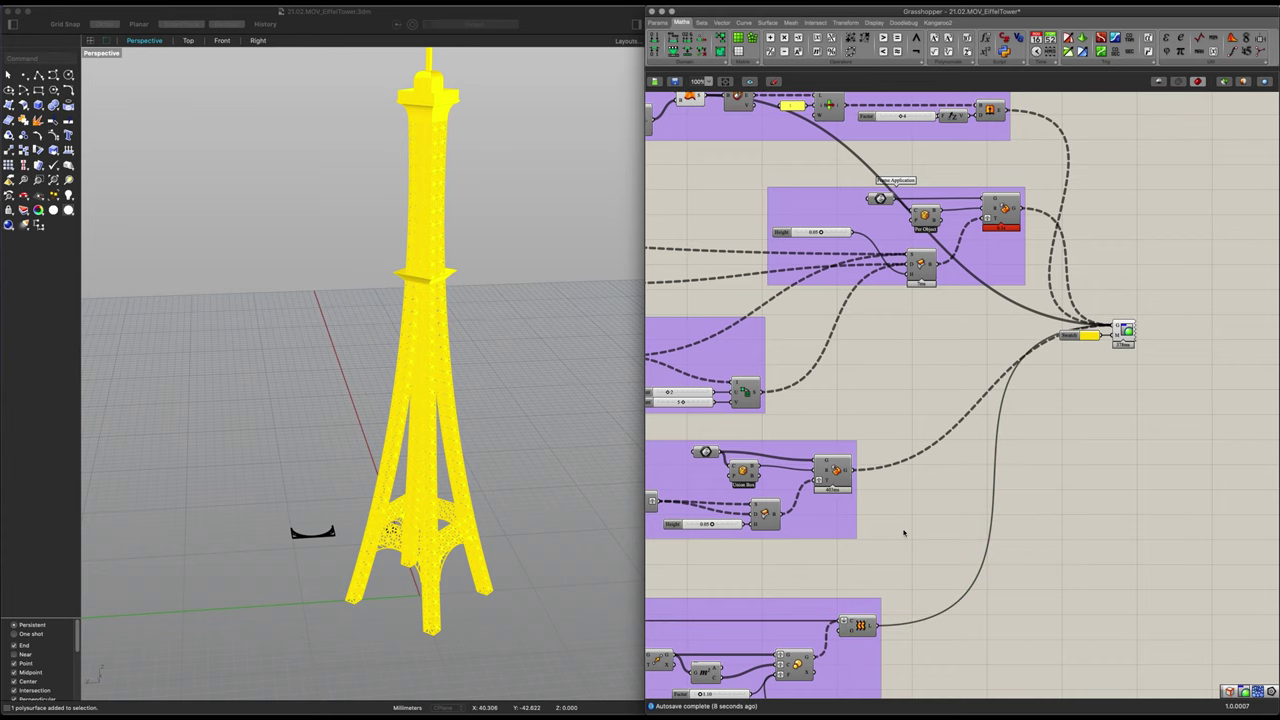
Set the Segments slider in the Base Poligon group to 6 to give the tower a hexagonal base
scroll(737, 440, "down", 2)
right_click_drag(737, 440, 1117, 444)
scroll(554, 400, "down", 5)
right_click_drag(554, 402, 531, 406)
scroll(520, 420, "up", 6)
right_click_drag(490, 485, 503, 416)
scroll(430, 430, "down", 4)
right_click_drag(803, 469, 1096, 537)
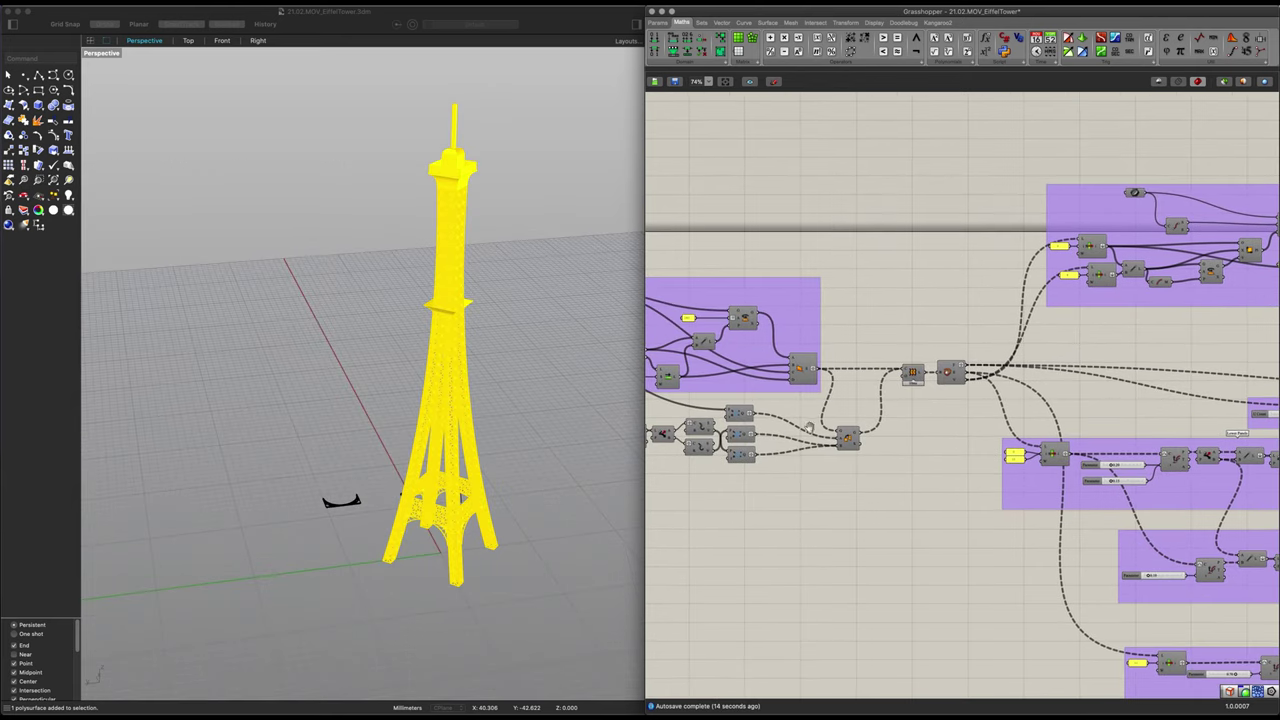
right_click_drag(703, 405, 993, 450)
right_click_drag(793, 417, 1008, 435)
scroll(852, 419, "up", 8)
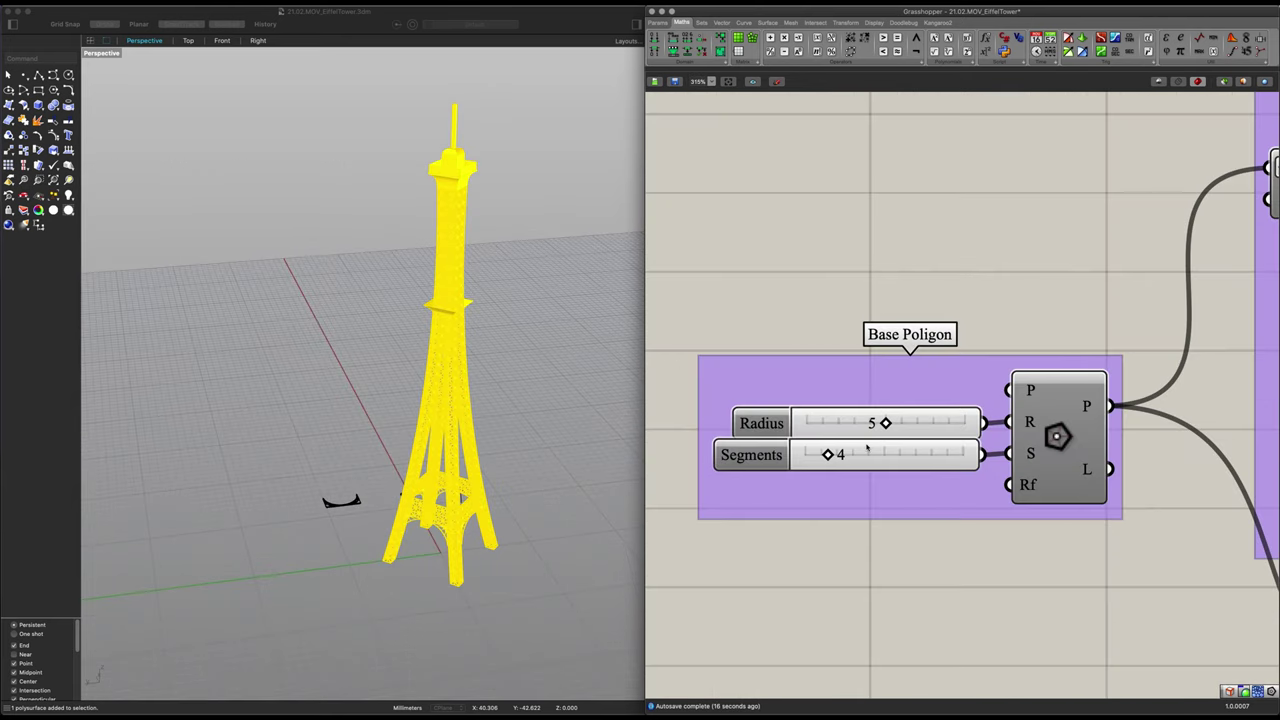
double_click(868, 452)
type("6")
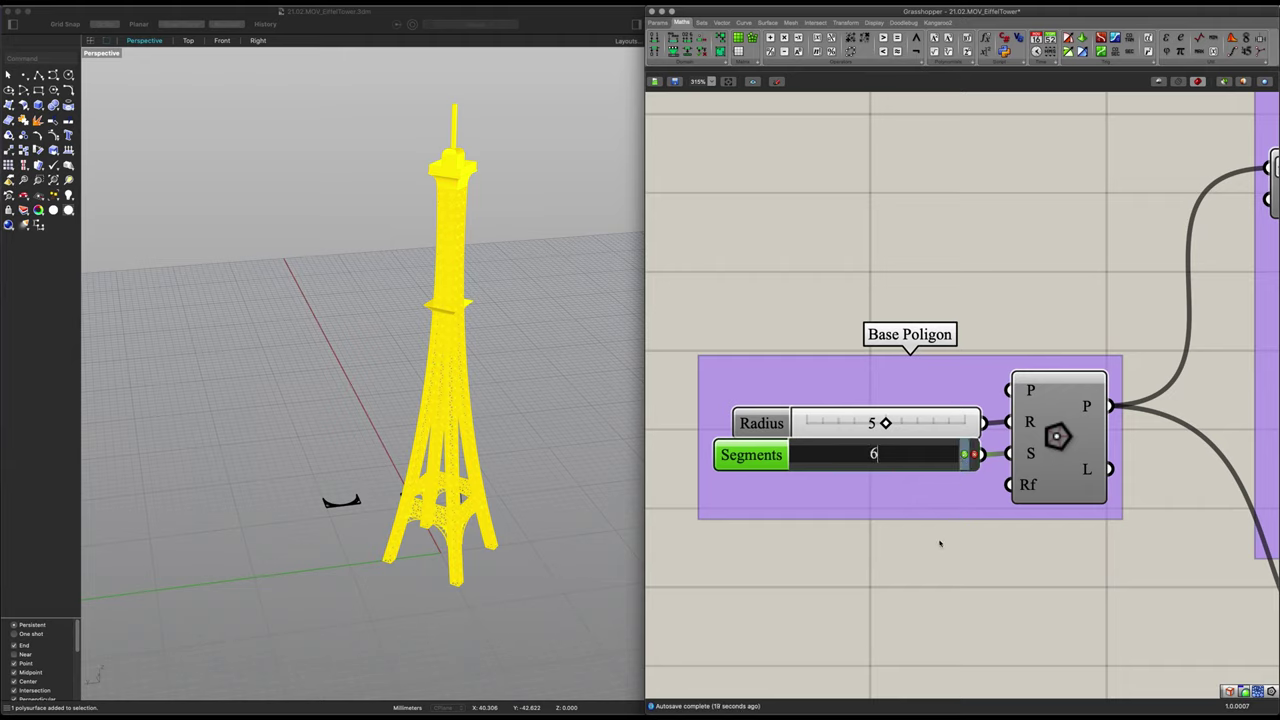
key("Return")
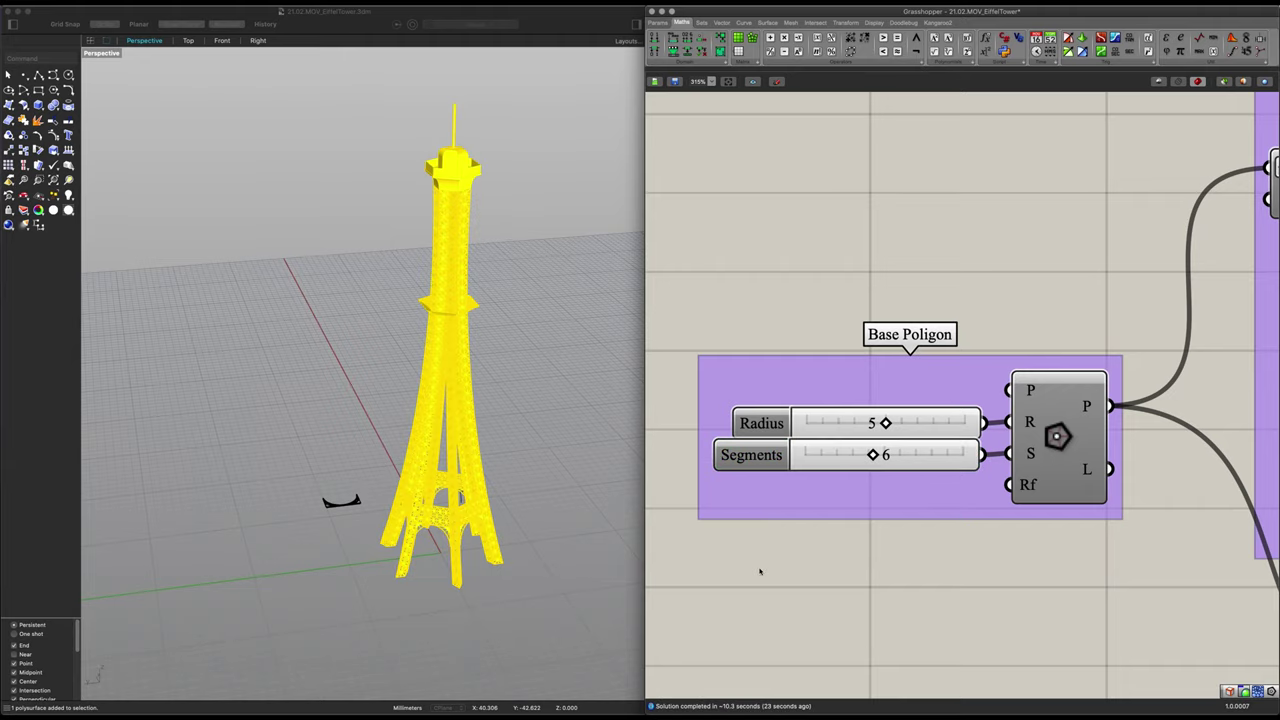
Examine the hexagonal tower's lattice, middle platform, arches and legs from several angles
right_click_drag(592, 550, 310, 388)
scroll(422, 521, "up", 5)
scroll(310, 388, "down", 10)
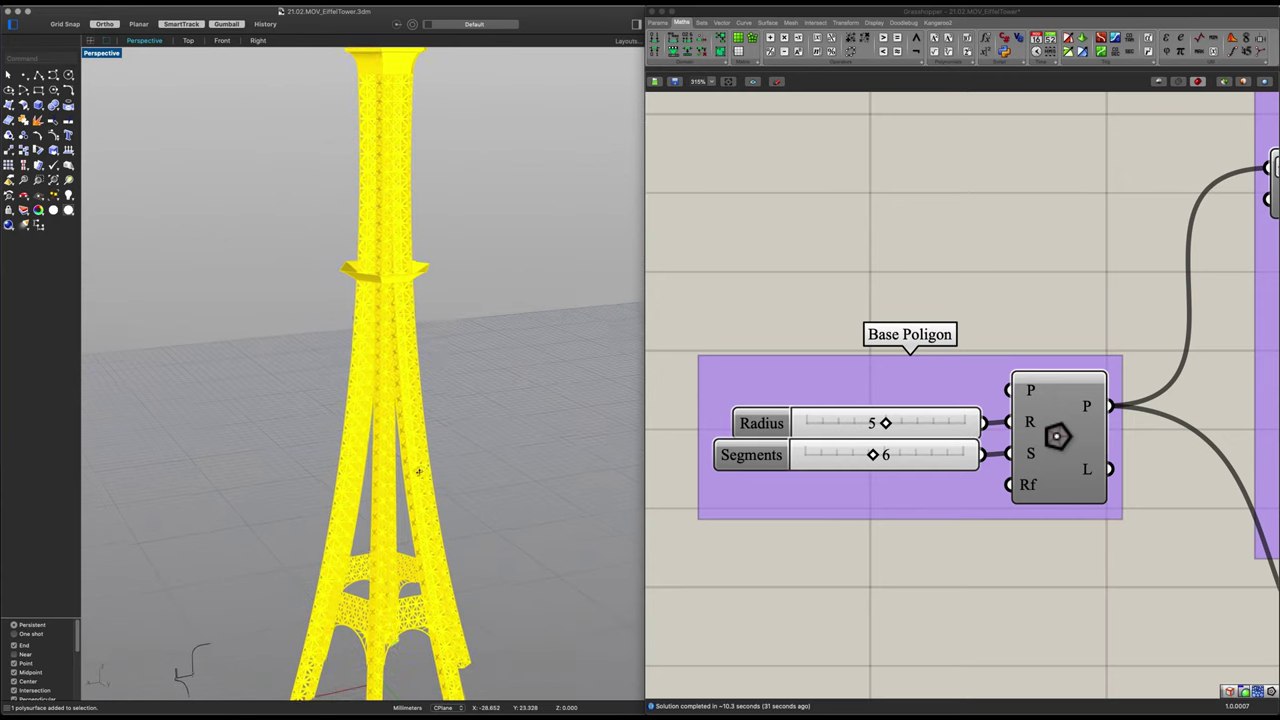
scroll(421, 400, "up", 8)
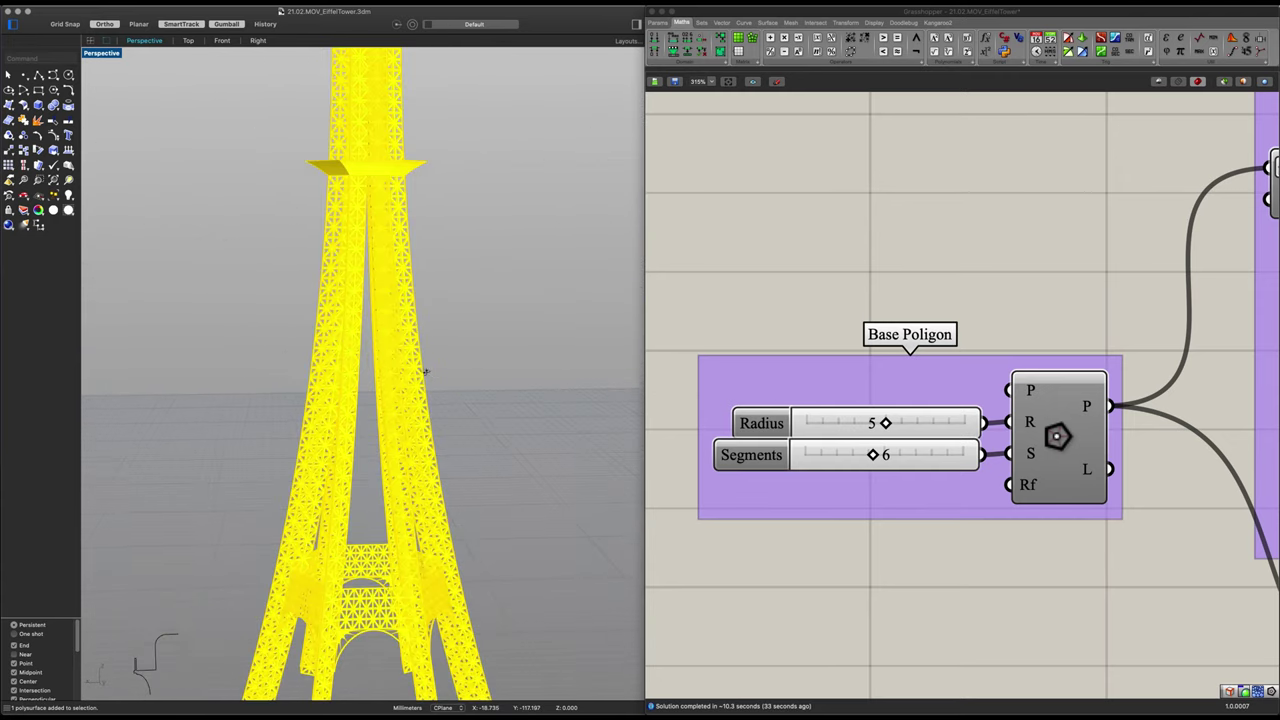
scroll(410, 370, "down", 5)
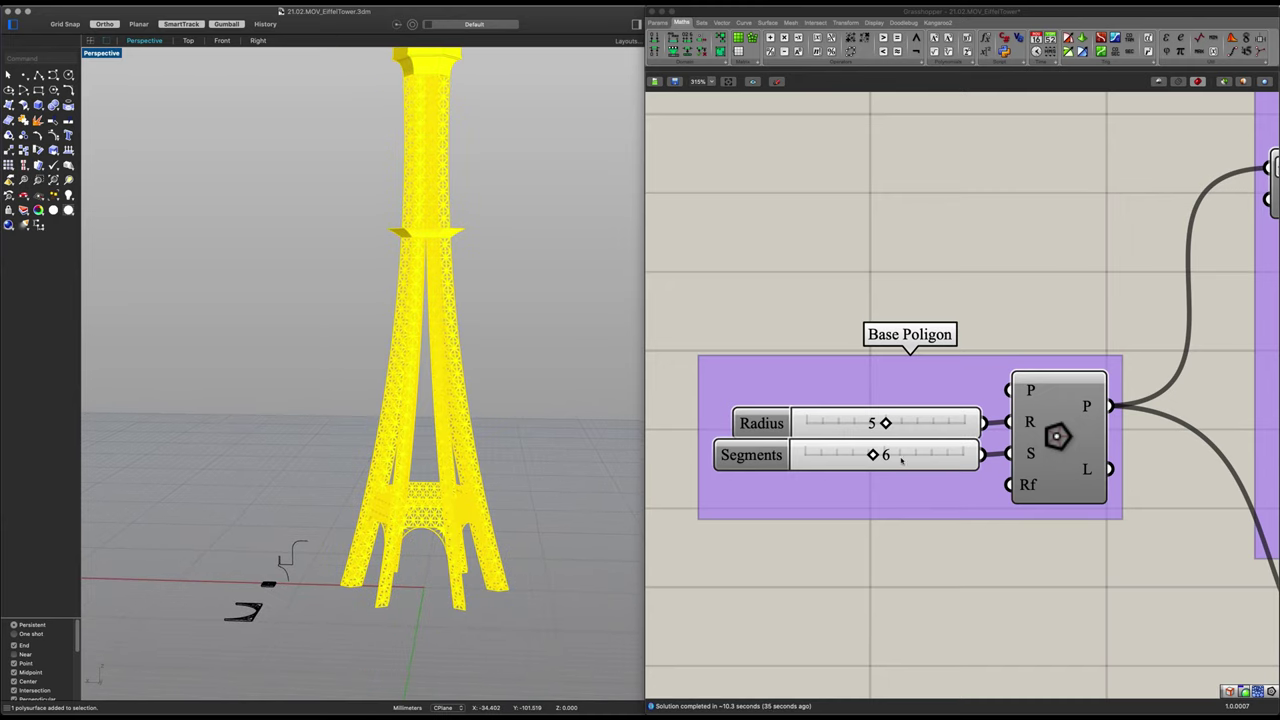
left_click(822, 545)
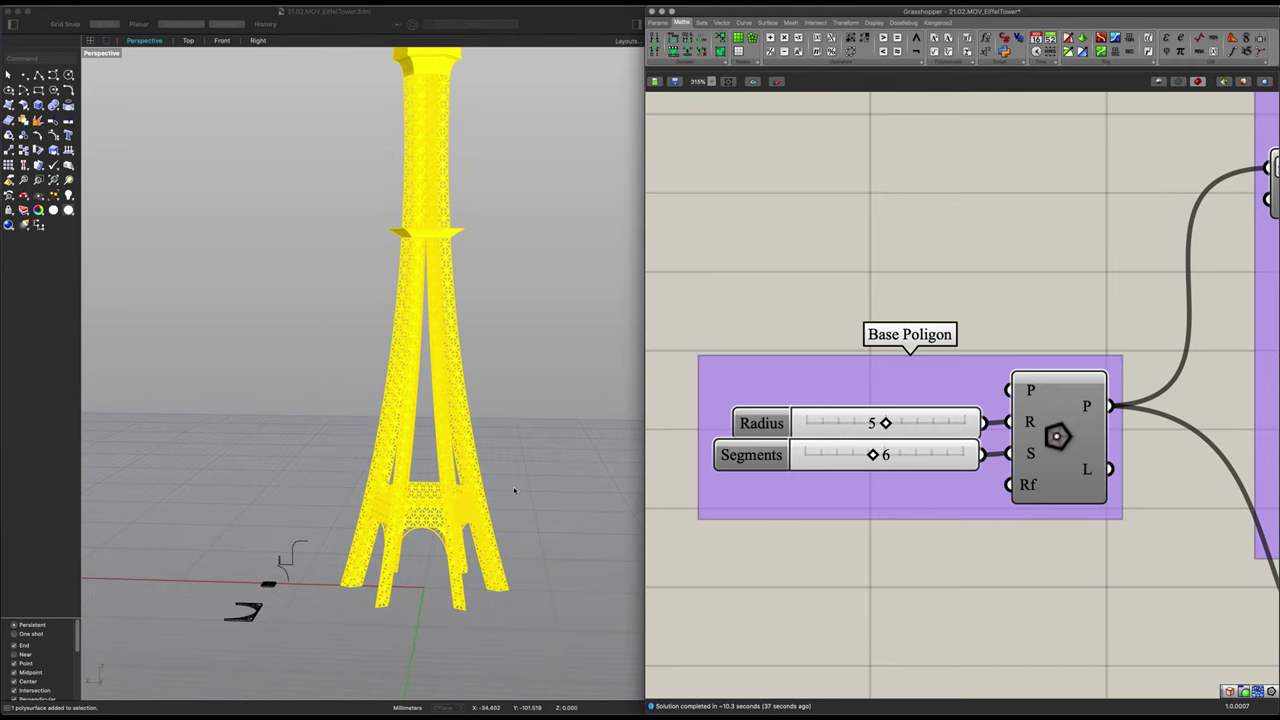
right_click_drag(515, 490, 531, 505)
scroll(845, 470, "down", 1)
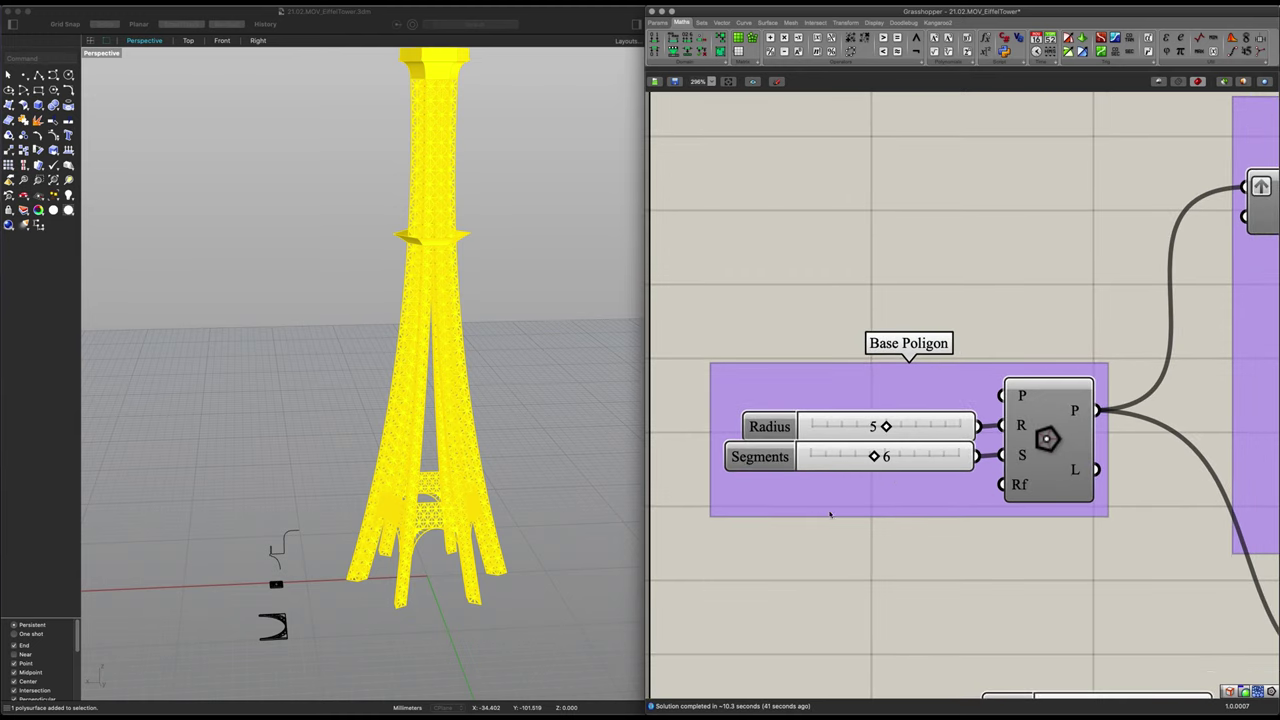
scroll(845, 513, "down", 5)
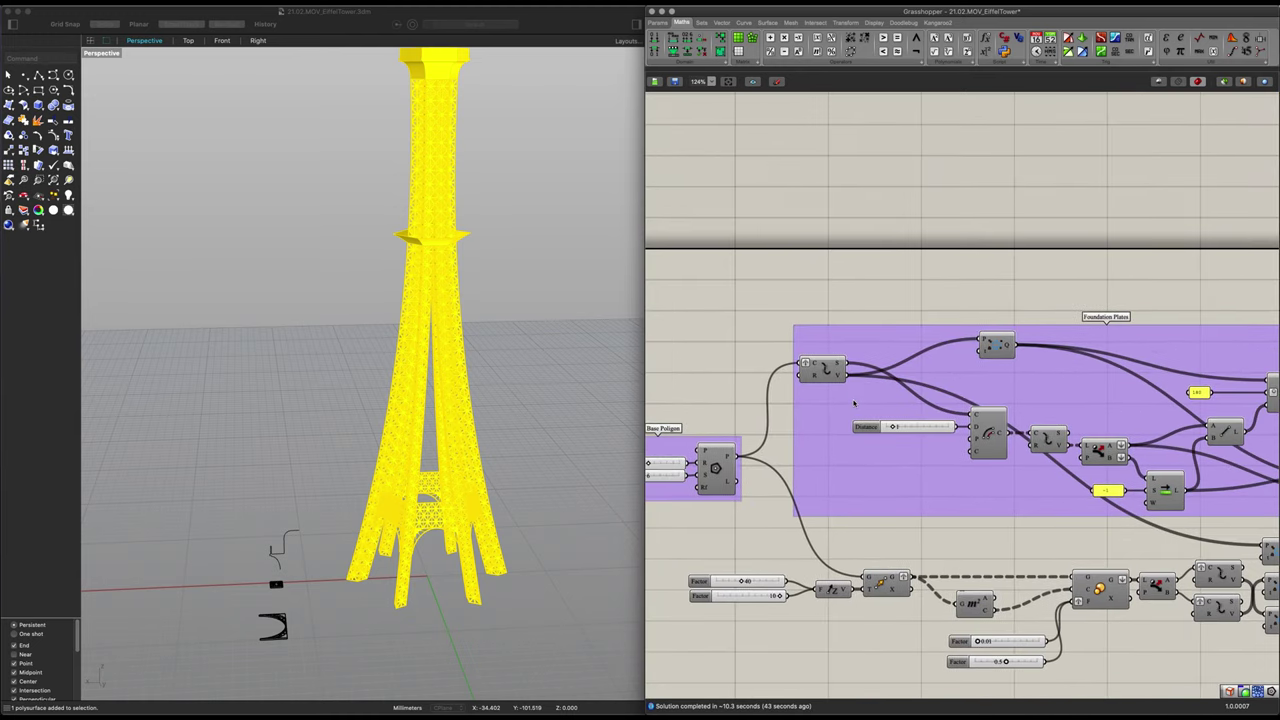
Group the unit vector, move, area, scale and explode components with their Factor sliders below the foundation group, and name the group Loft Rings
scroll(855, 404, "down", 1)
right_click_drag(1063, 471, 763, 425)
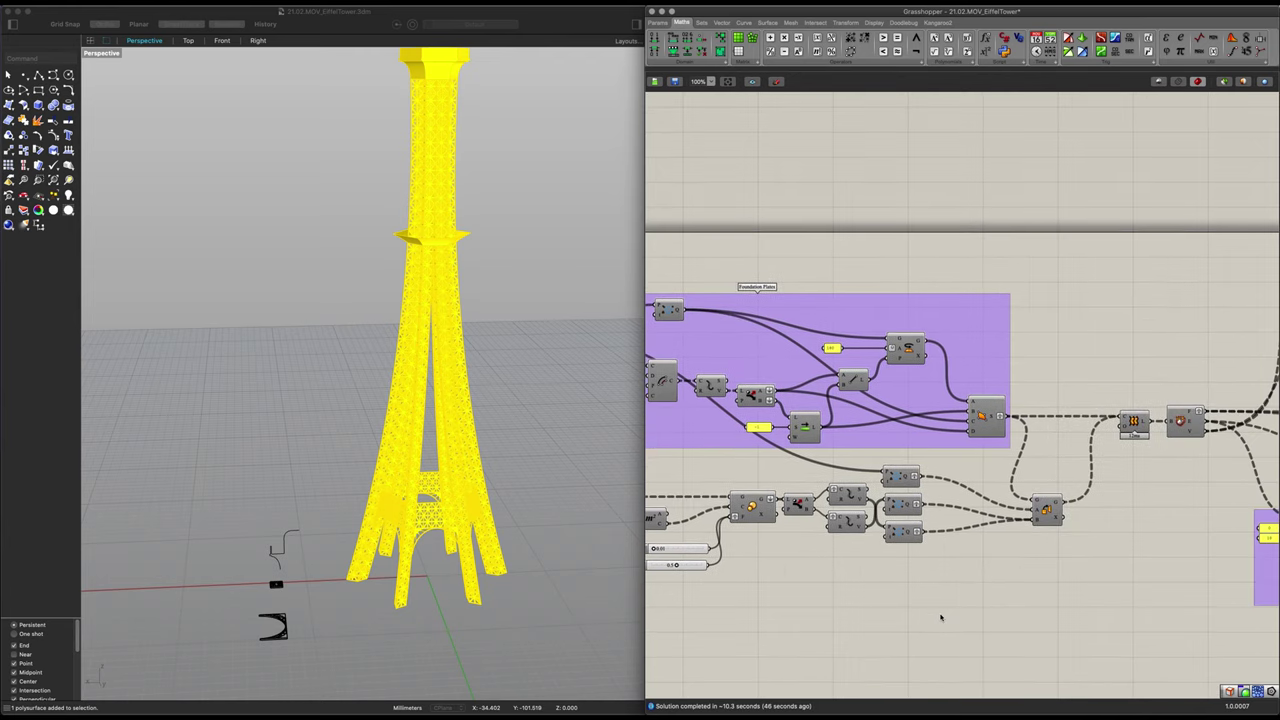
right_click_drag(940, 617, 1055, 590)
scroll(1209, 585, "down", 1)
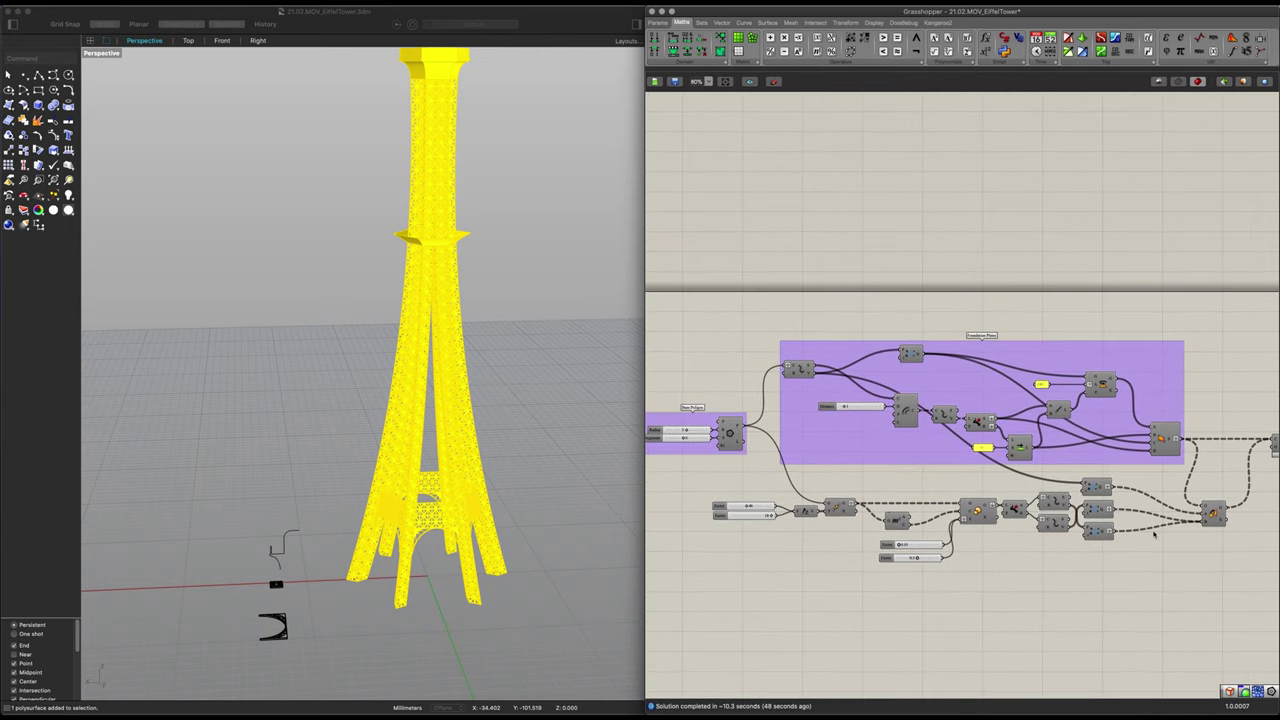
left_click_drag(1245, 590, 722, 470)
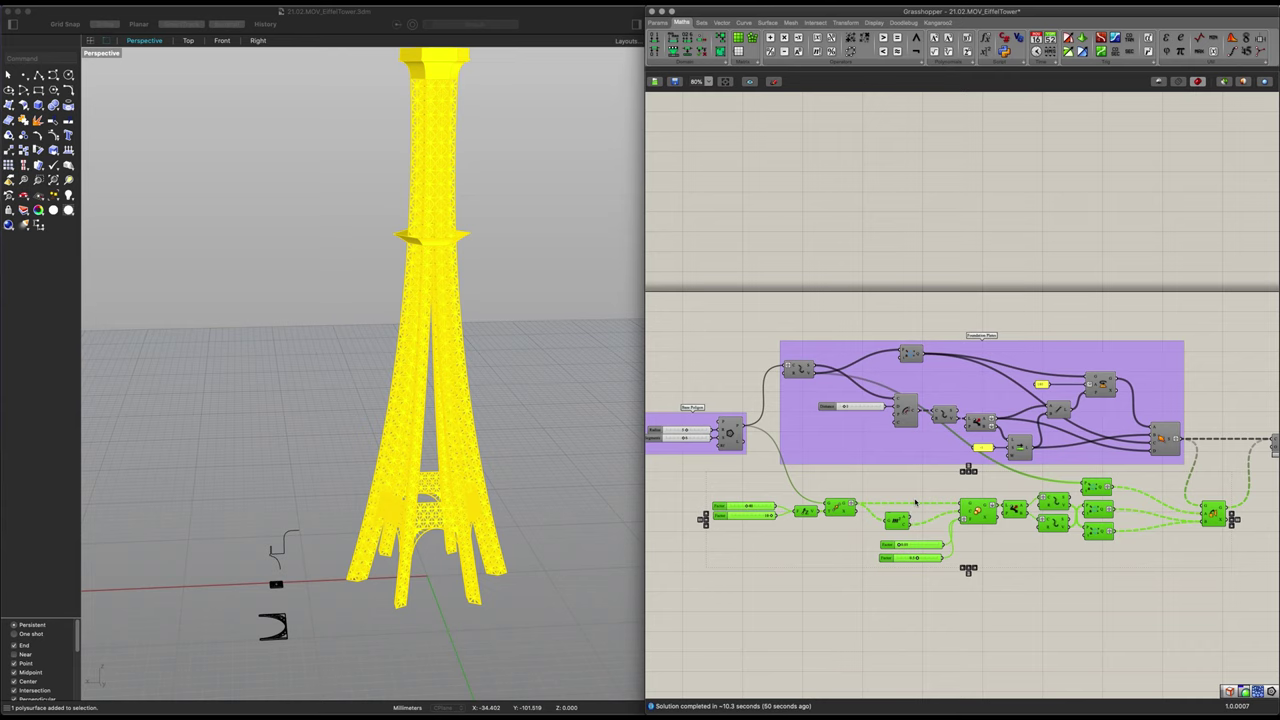
middle_click(915, 502)
left_click(916, 472)
left_click(944, 486)
scroll(944, 486, "up", 1)
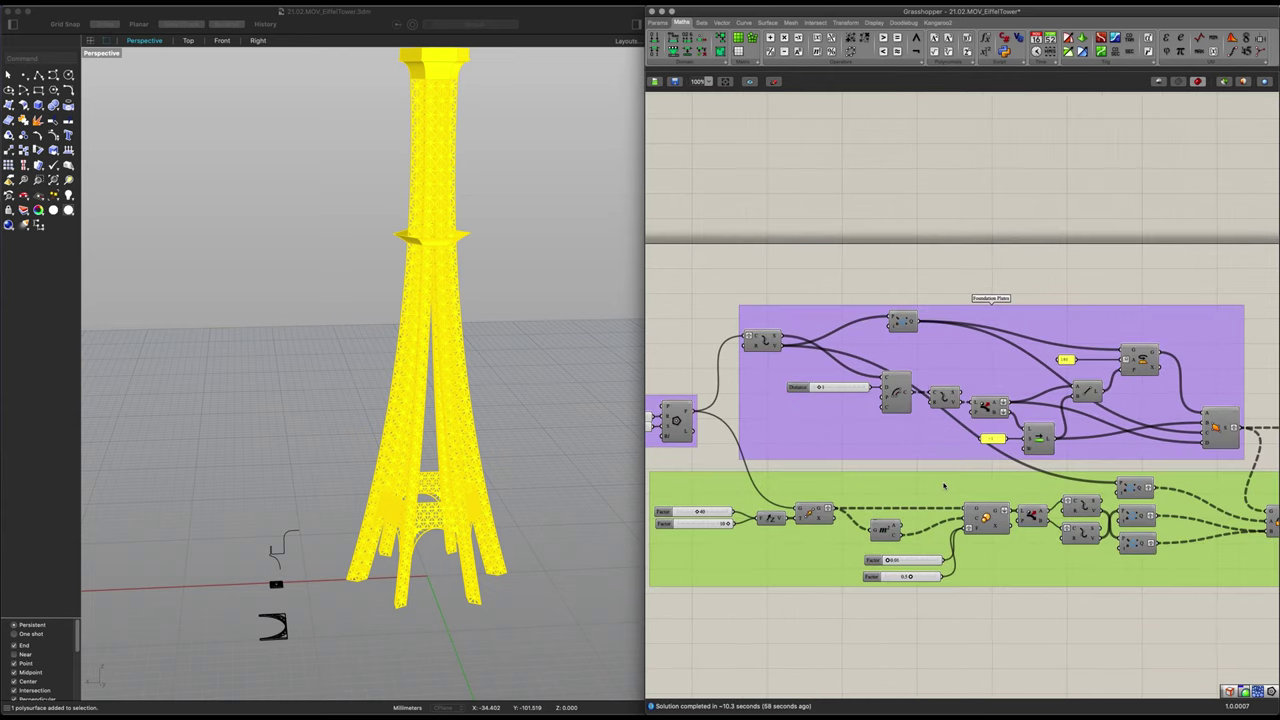
right_click(945, 487)
type("Loft")
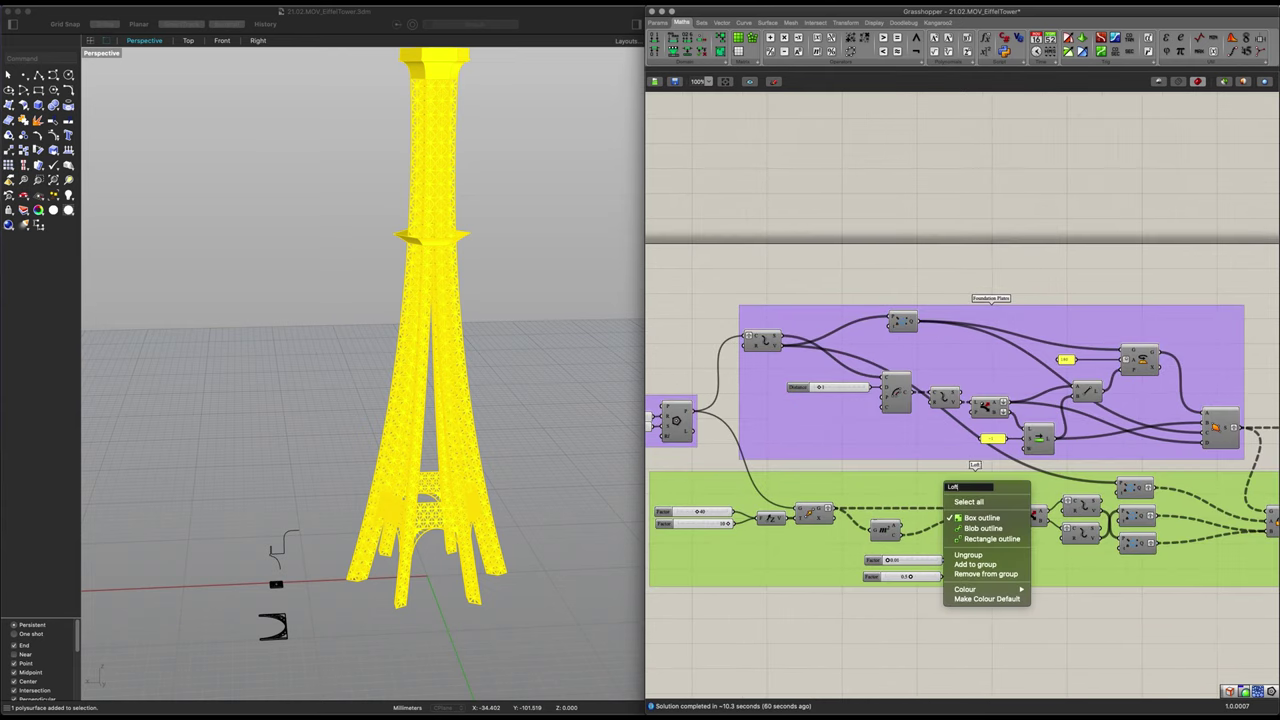
type(" Rings")
key("Return")
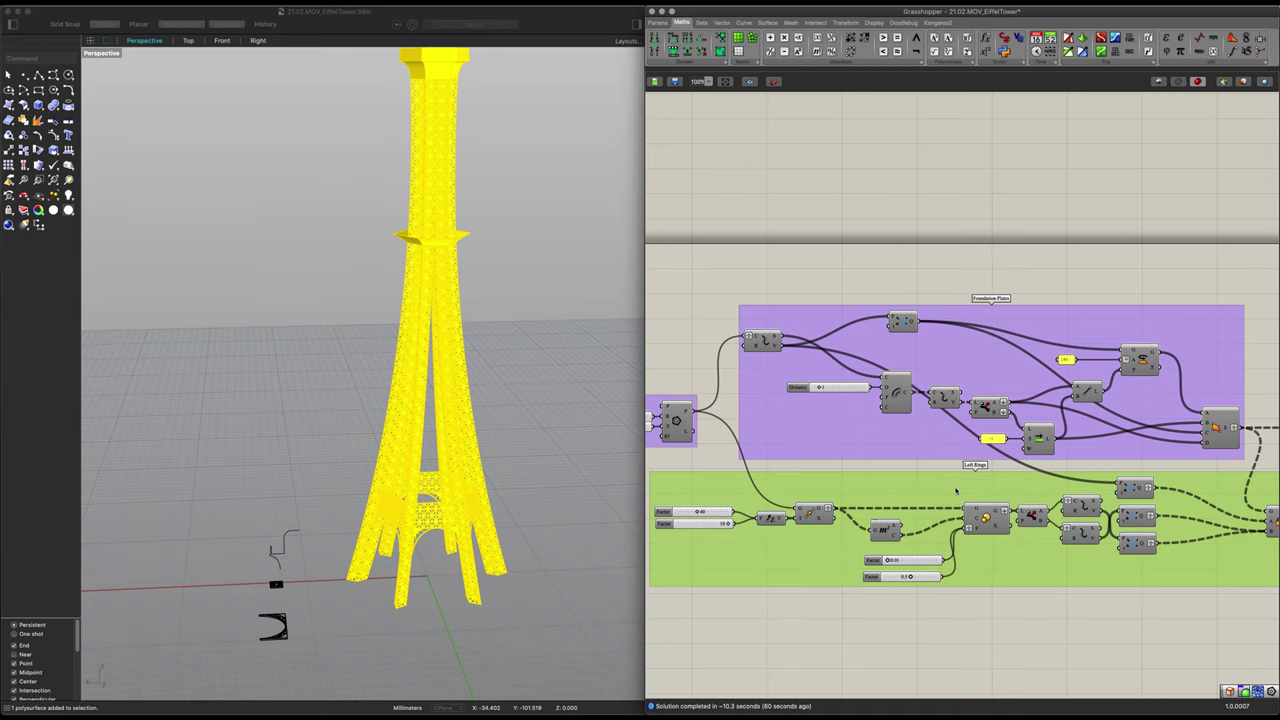
left_click(889, 613)
Group the Loft and Deconstruct Brep components that follow the ring groups, and name the group Main Loft
scroll(809, 555, "down", 4)
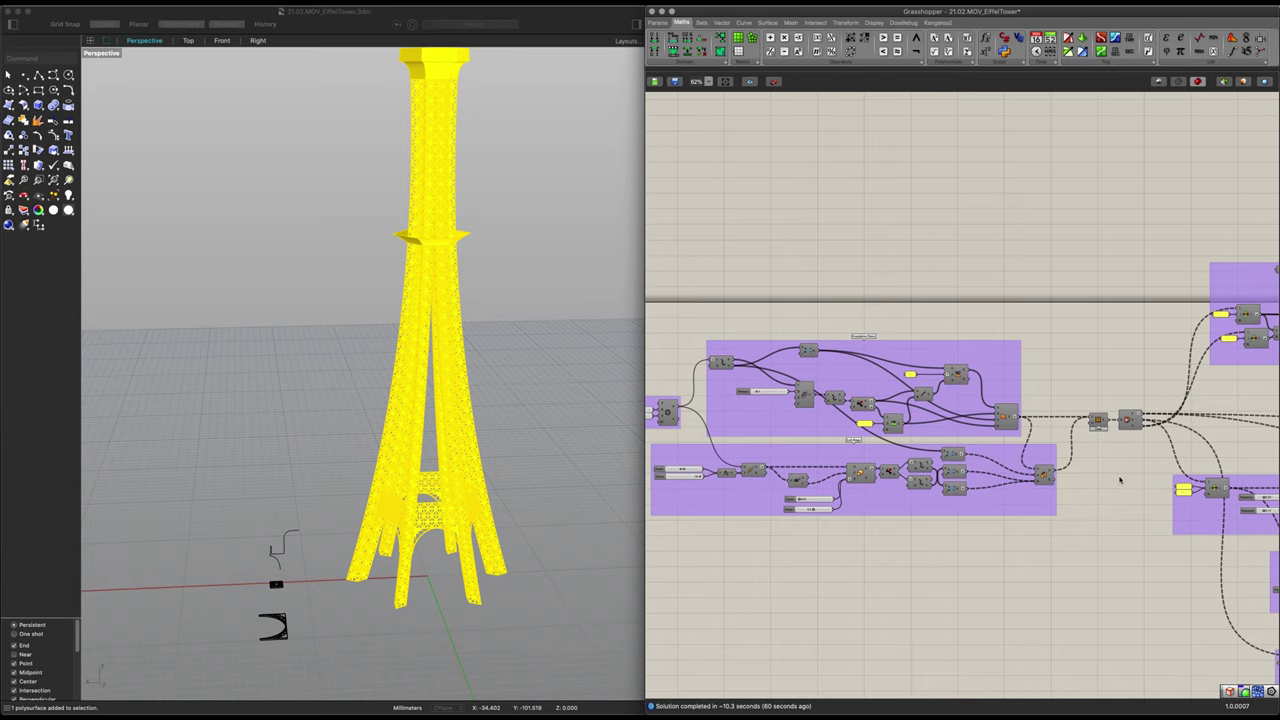
right_click_drag(1120, 481, 870, 476)
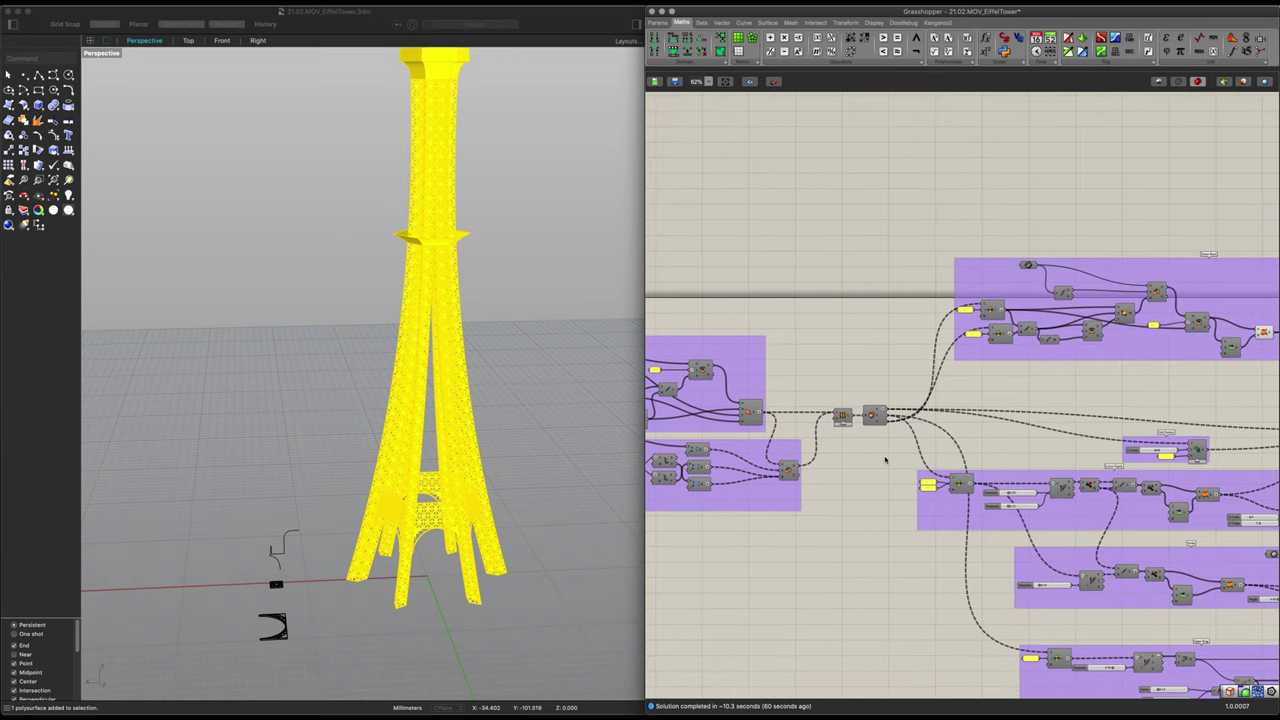
left_click_drag(821, 364, 890, 450)
scroll(842, 394, "up", 10)
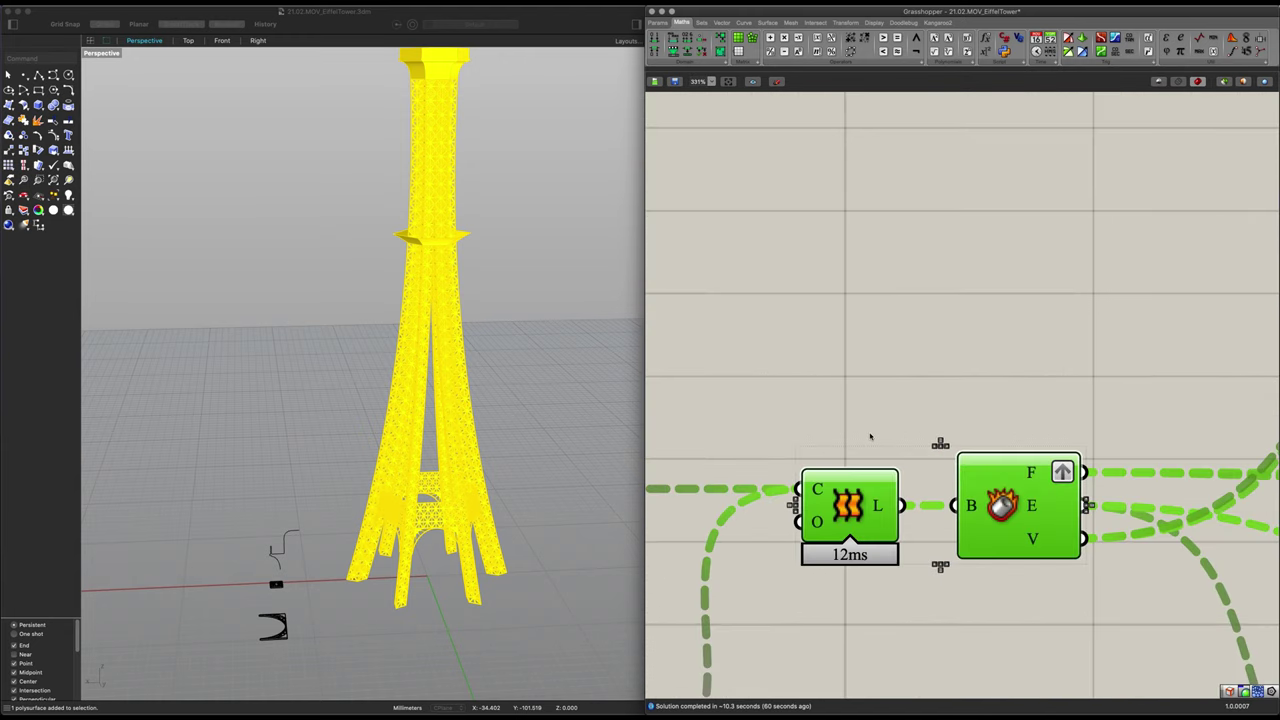
right_click(871, 434)
left_click(901, 513)
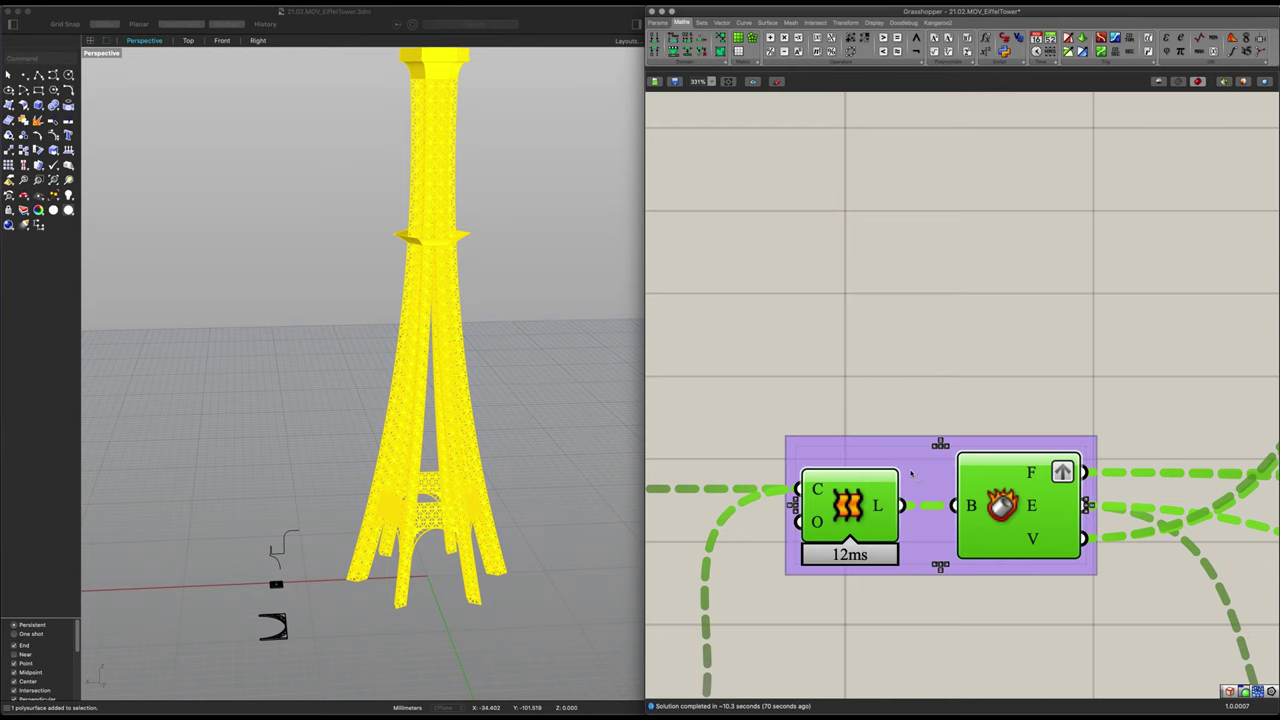
right_click(895, 453)
type("Main")
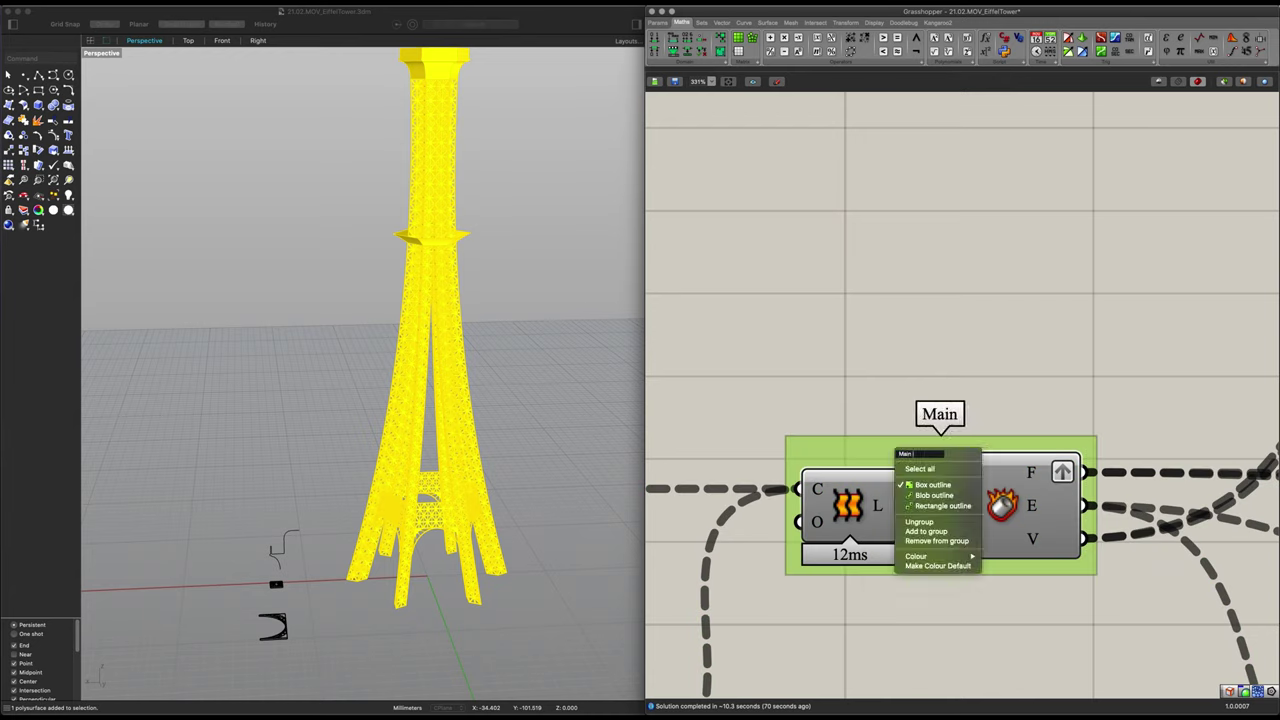
type(" Loft")
key("Return")
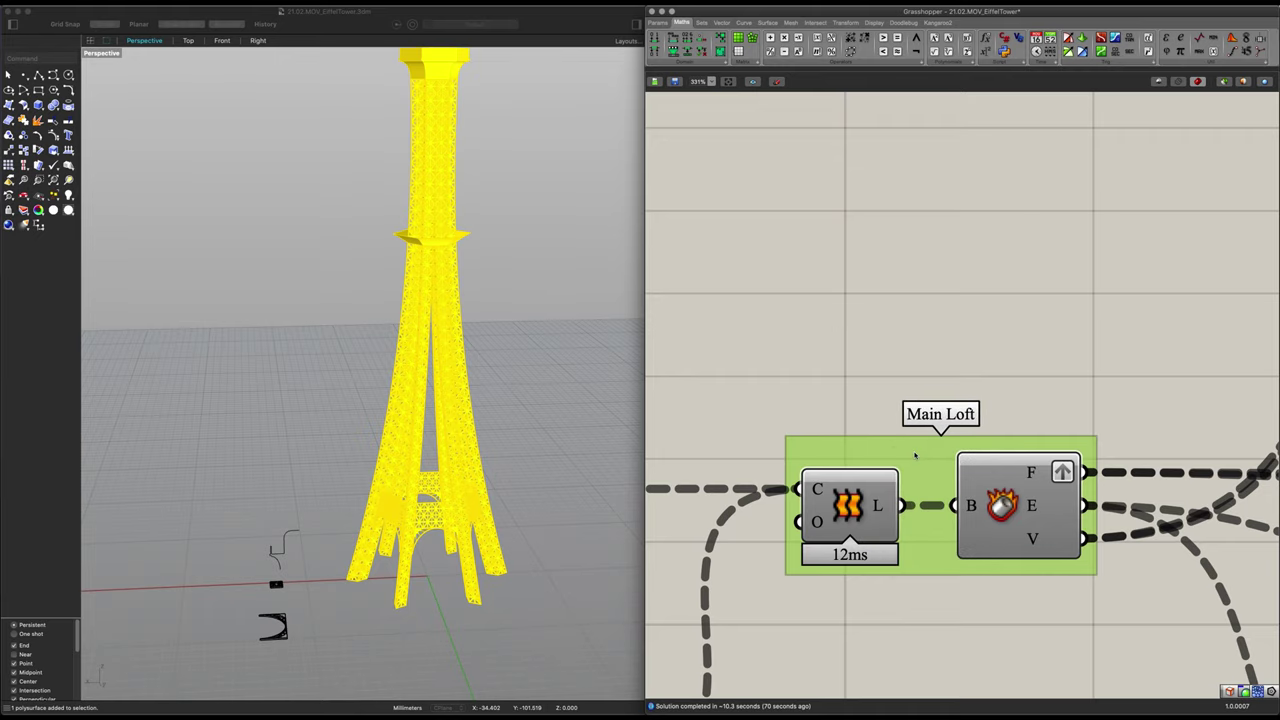
left_click(771, 337)
scroll(771, 339, "down", 10)
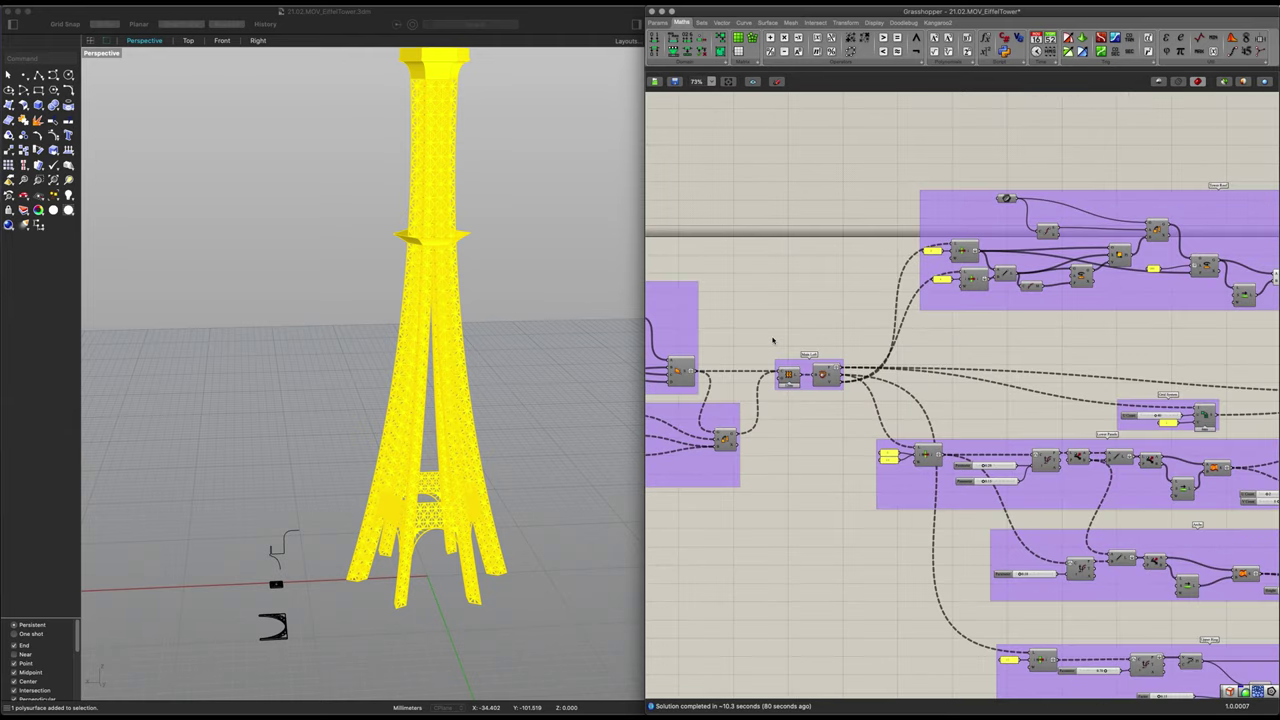
scroll(560, 372, "down", 5)
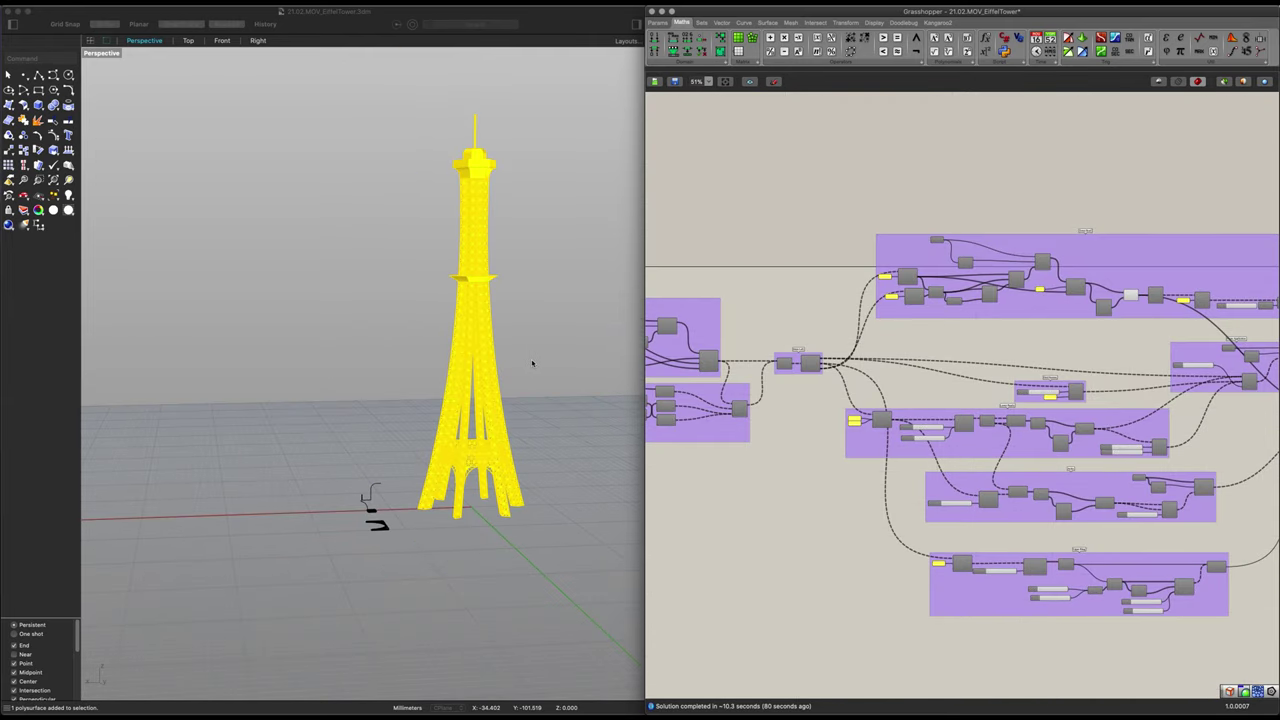
scroll(520, 411, "up", 4)
right_click_drag(525, 361, 520, 427, "shift")
scroll(520, 427, "down", 2)
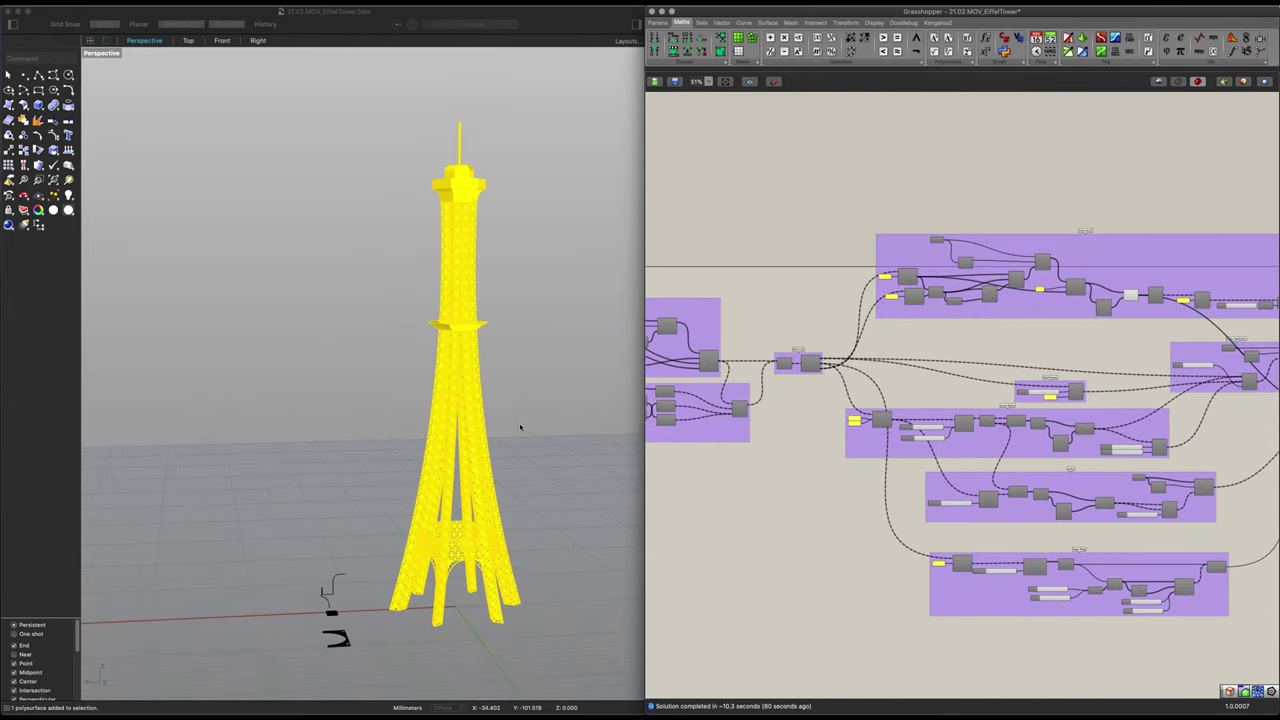